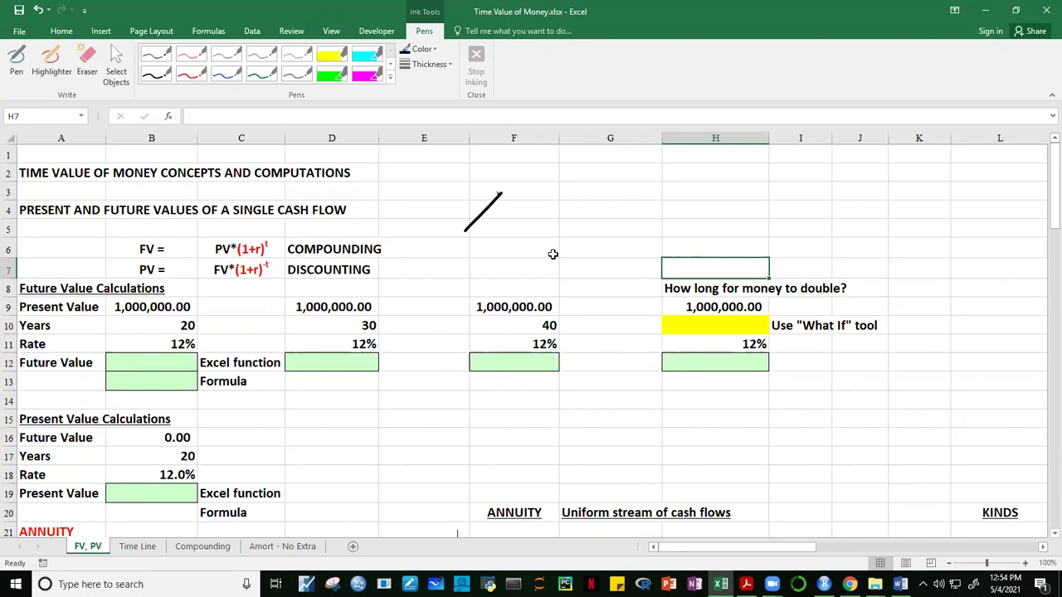
Highlight the FV formula row B6 to D6 and the neighbouring cells E6 and F6.
left_click(733, 216)
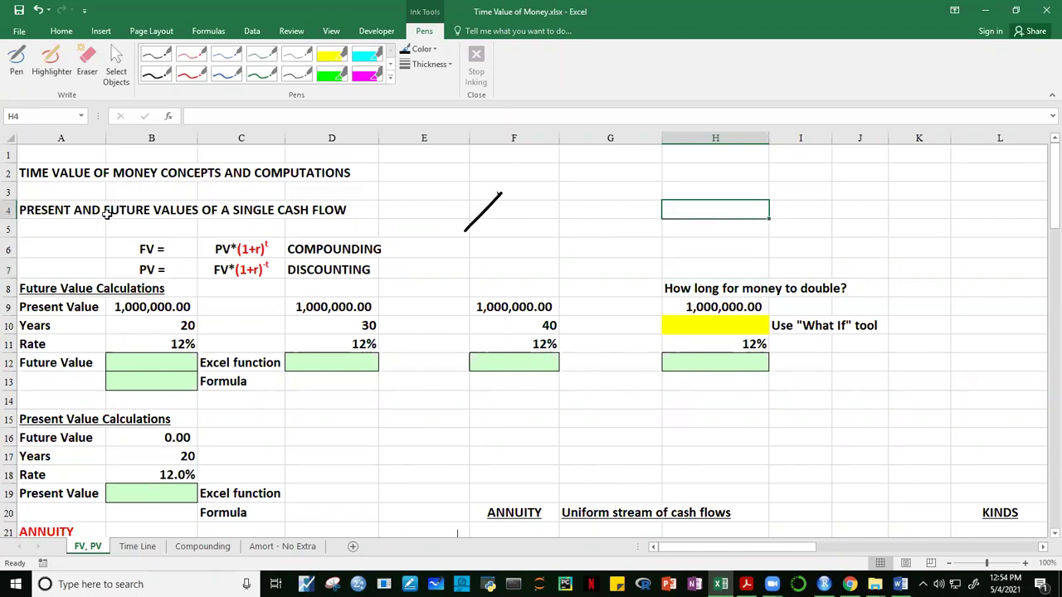
left_click(32, 210)
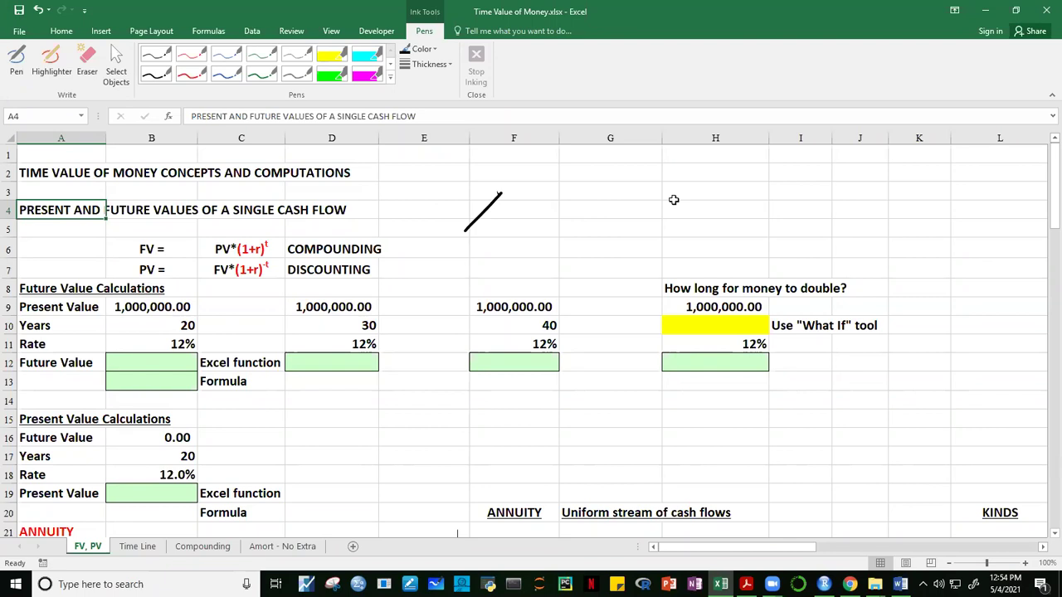
left_click(421, 242)
left_click_drag(153, 248, 341, 256)
left_click(500, 246)
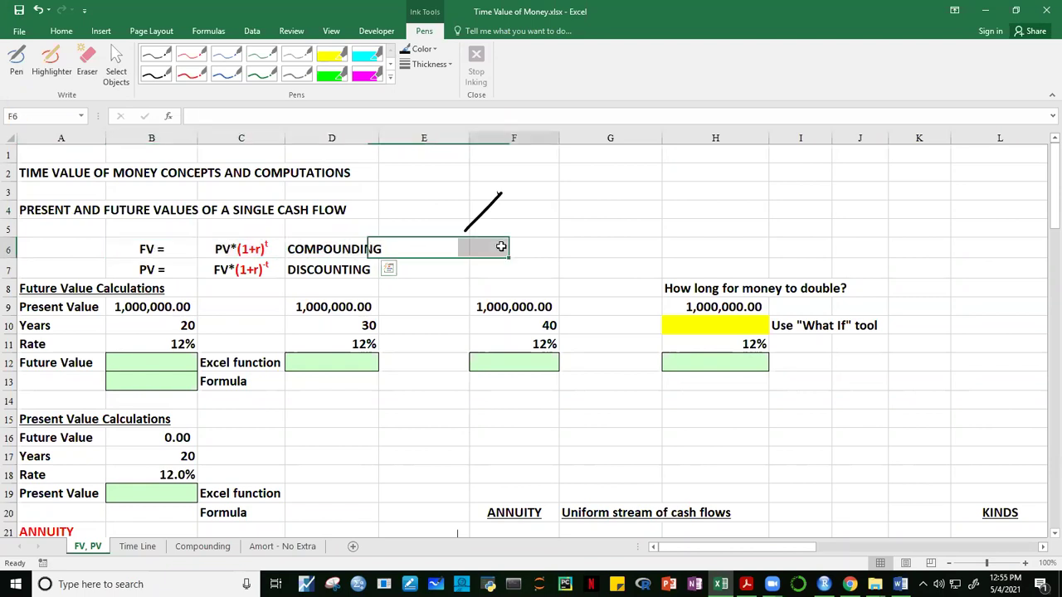
left_click_drag(172, 252, 328, 261)
Point out the COMPOUNDING and DISCOUNTING cells D6 and D7, then turn on pen inking.
left_click(408, 226)
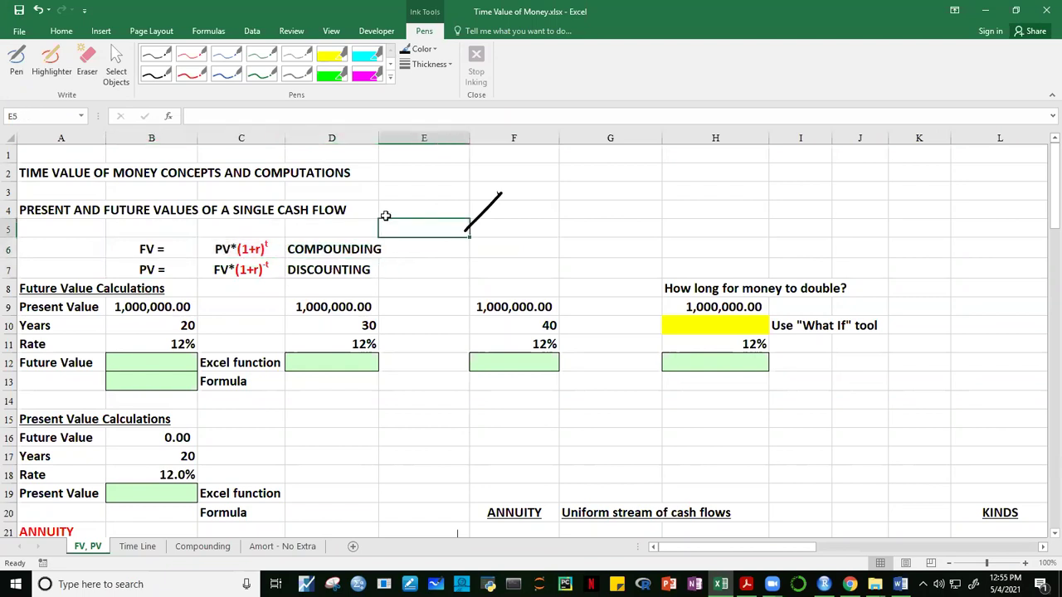
left_click(332, 253)
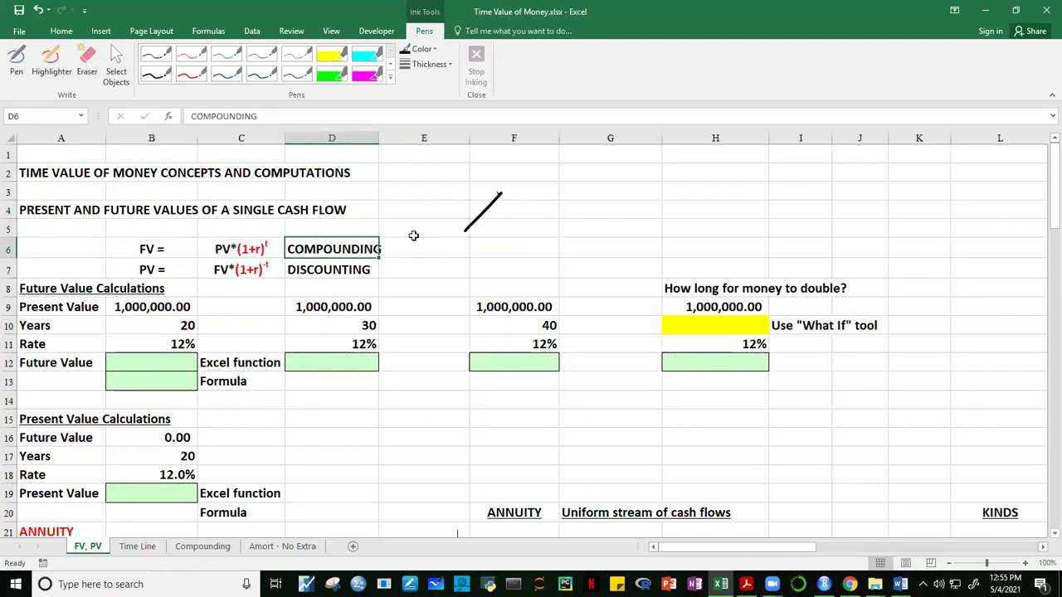
left_click(336, 272)
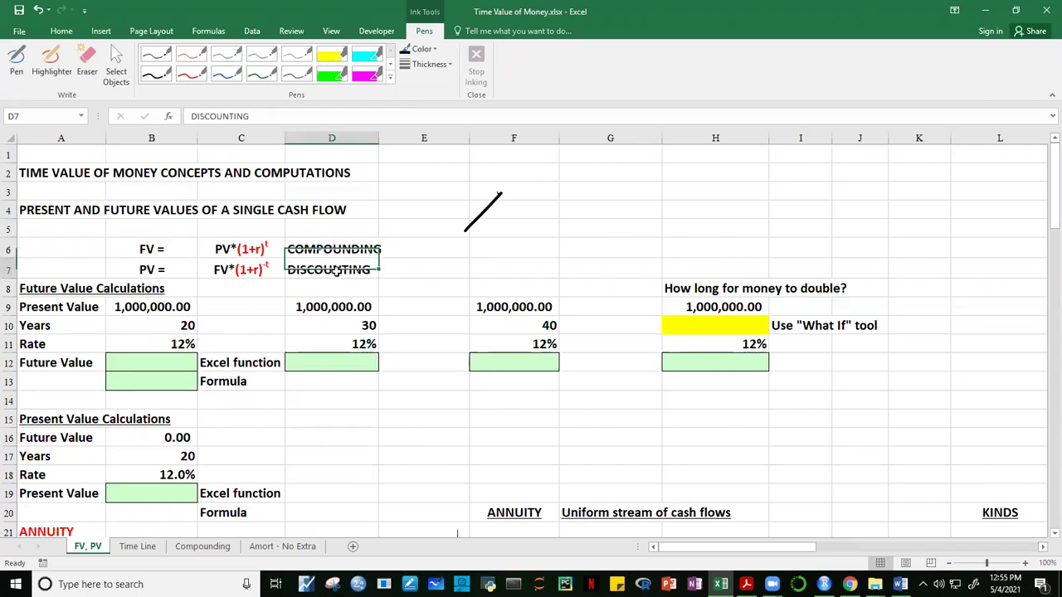
left_click(323, 247)
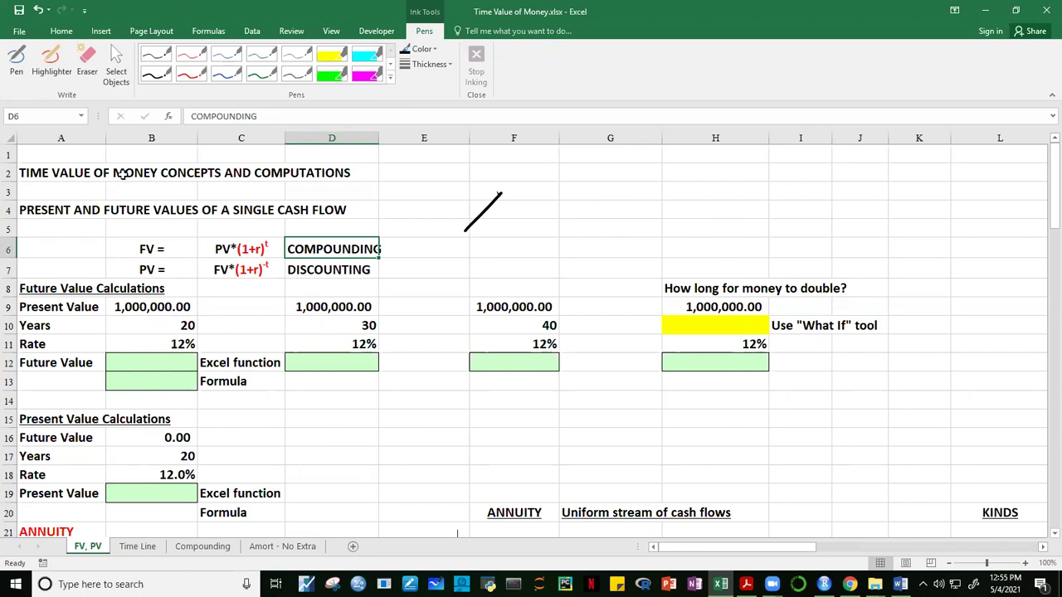
left_click(291, 33)
Handwrite A with an arrow to B?, and write 'n periods' below the arrow.
left_click(631, 73)
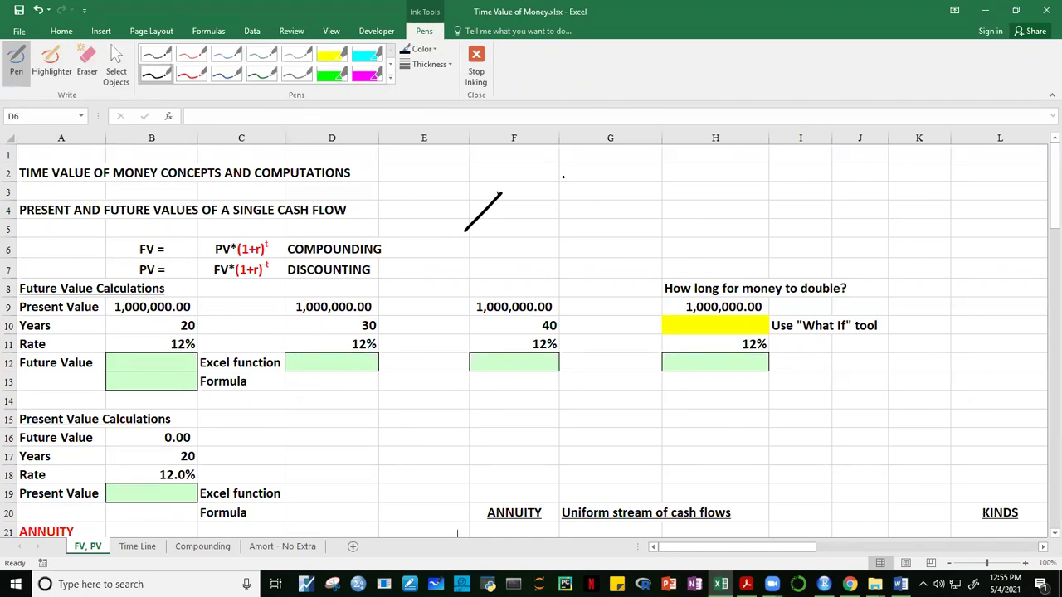
mouse_move(564, 173)
left_mouse_down()
mouse_move(553, 208)
mouse_move(567, 194)
mouse_move(570, 209)
mouse_move(569, 194)
mouse_move(570, 223)
mouse_move(798, 220)
mouse_move(805, 233)
left_mouse_up()
left_click_drag(816, 186, 813, 221)
mouse_move(814, 184)
left_mouse_down()
mouse_move(834, 189)
mouse_move(816, 217)
mouse_move(854, 212)
left_mouse_up()
left_click(853, 220)
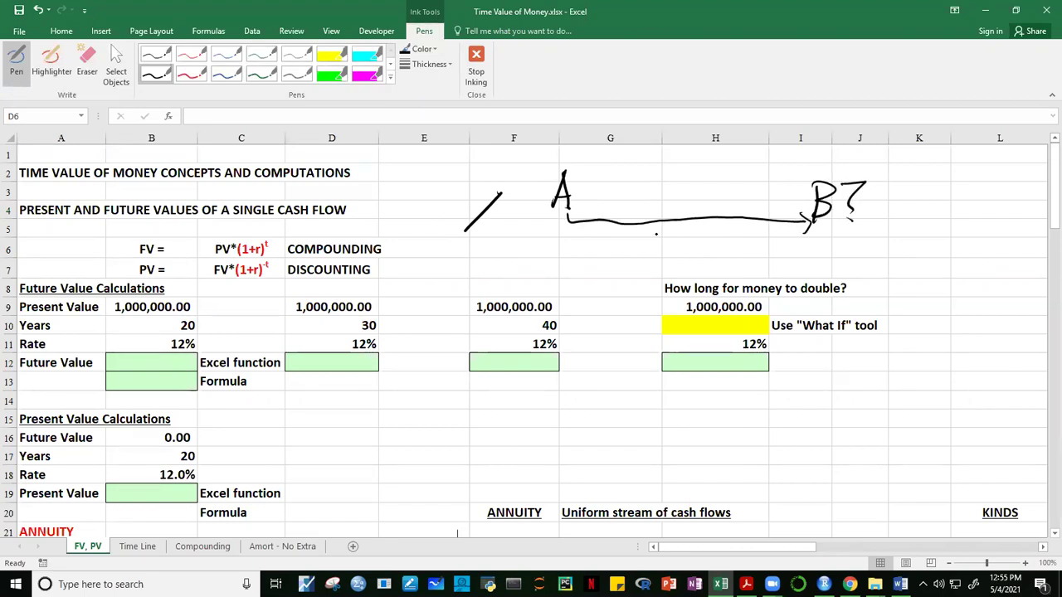
mouse_move(645, 234)
left_mouse_down()
mouse_move(679, 249)
mouse_move(718, 236)
mouse_move(728, 246)
mouse_move(760, 240)
mouse_move(765, 226)
mouse_move(770, 247)
left_mouse_up()
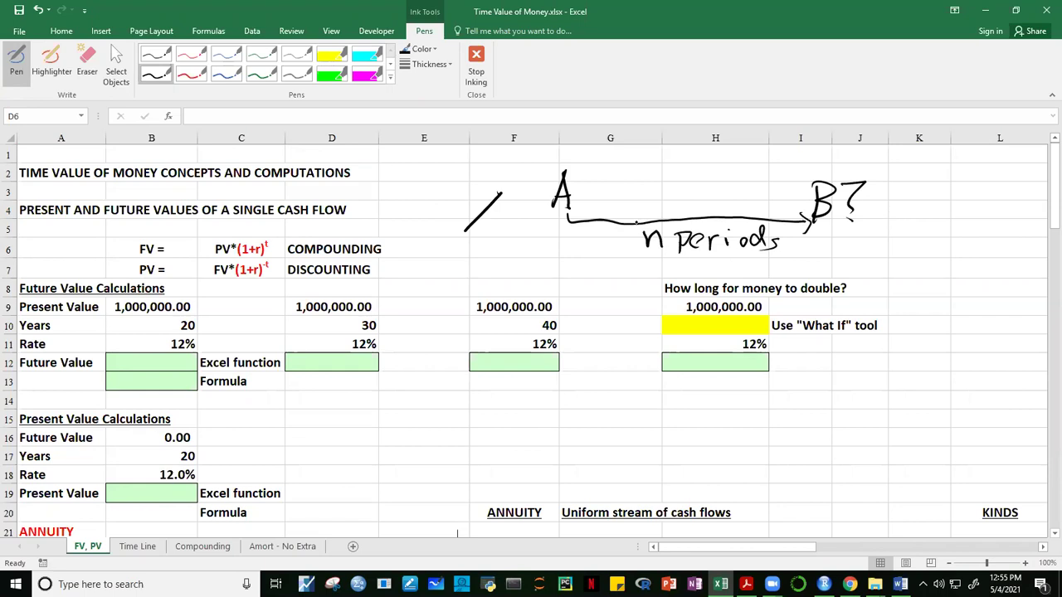
Mark the arrow's endpoints at A and B, and write 'compounding' above the arrow.
left_click_drag(565, 208, 573, 217)
left_click_drag(821, 217, 836, 231)
left_click_drag(839, 215, 823, 234)
mouse_move(607, 167)
left_mouse_down()
mouse_move(605, 180)
mouse_move(671, 164)
mouse_move(692, 176)
left_mouse_up()
left_click(649, 172)
left_click_drag(695, 176, 712, 168)
mouse_move(725, 156)
left_mouse_down()
mouse_move(718, 178)
mouse_move(761, 175)
mouse_move(754, 190)
left_mouse_up()
left_click(719, 156)
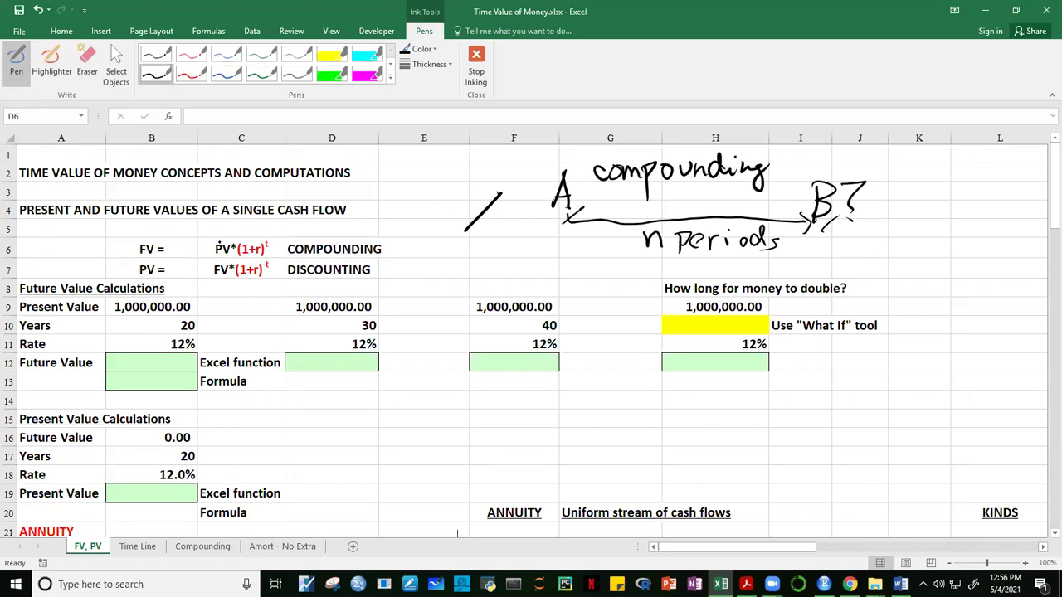
Label B? as FV and A as PV, and tick and underline the PV*(1+r)^t formula.
mouse_move(824, 153)
left_mouse_down()
mouse_move(824, 175)
mouse_move(839, 152)
left_mouse_up()
left_click_drag(821, 166, 862, 151)
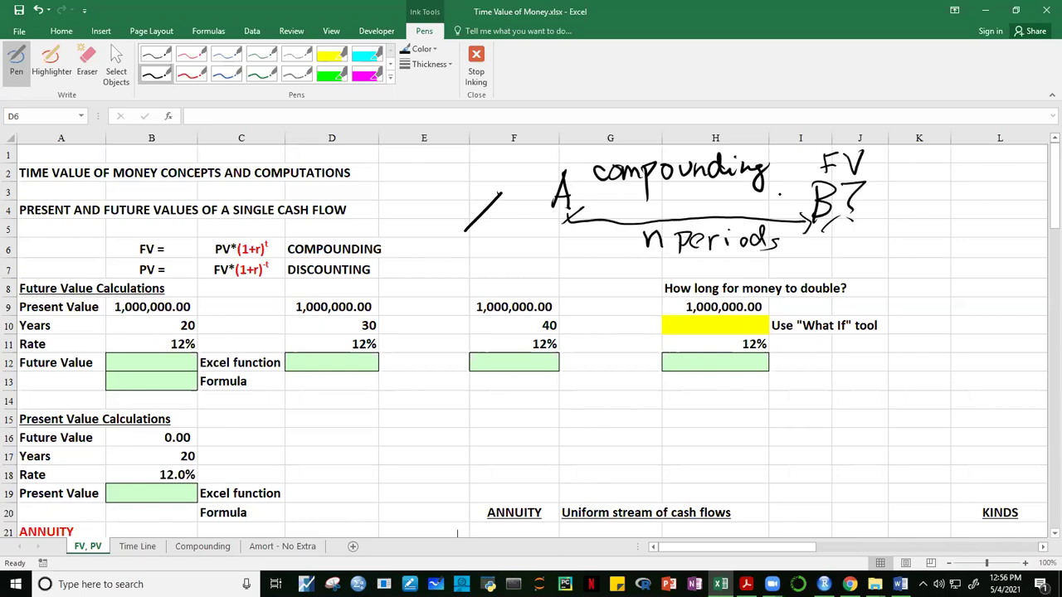
left_click_drag(393, 243, 413, 219)
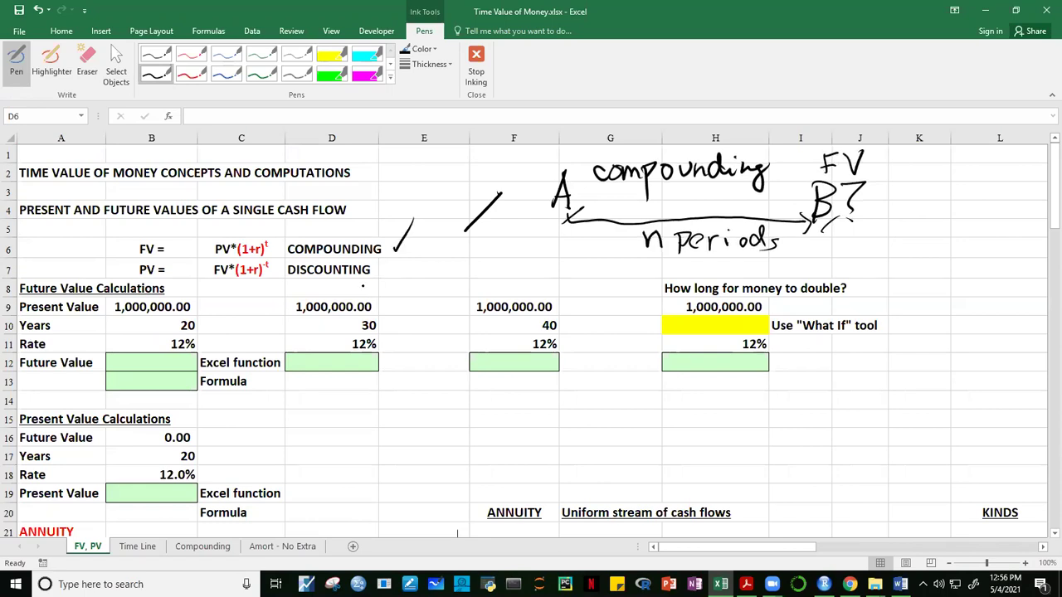
left_click_drag(214, 258, 273, 249)
mouse_move(543, 151)
left_mouse_down()
mouse_move(546, 169)
mouse_move(575, 148)
left_mouse_up()
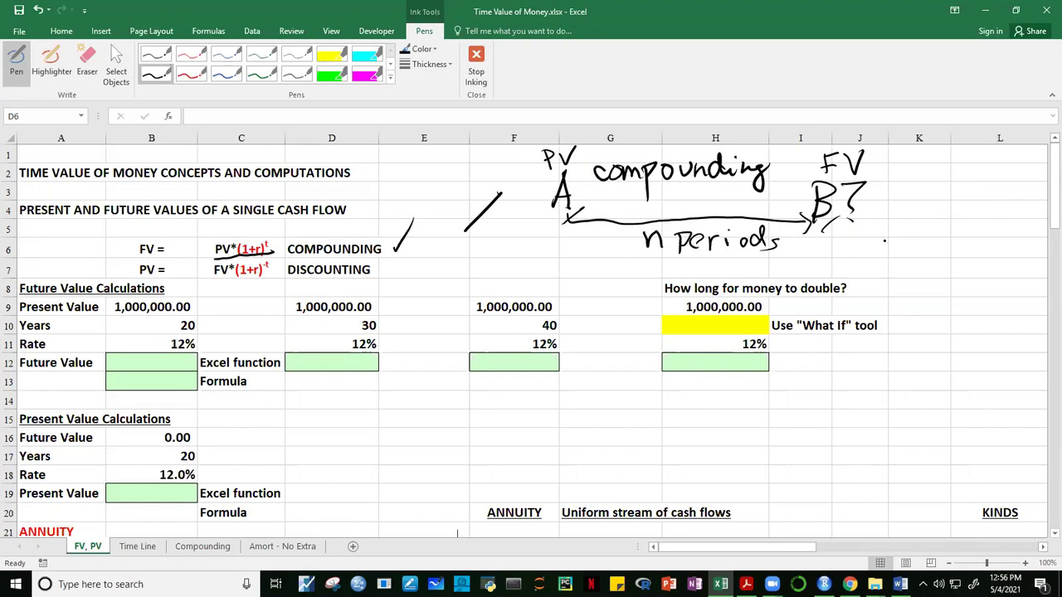
Write 'F = A*Factor' at the right and circle (1+r)^t in the FV formula.
mouse_move(909, 196)
left_mouse_down()
mouse_move(909, 221)
mouse_move(924, 194)
left_mouse_up()
left_click_drag(906, 208, 944, 212)
mouse_move(936, 218)
left_mouse_down()
mouse_move(980, 225)
mouse_move(982, 204)
mouse_move(995, 220)
mouse_move(1012, 198)
left_mouse_up()
left_click_drag(998, 210, 1024, 220)
left_click_drag(1019, 209, 1034, 212)
left_click_drag(1039, 217, 1048, 207)
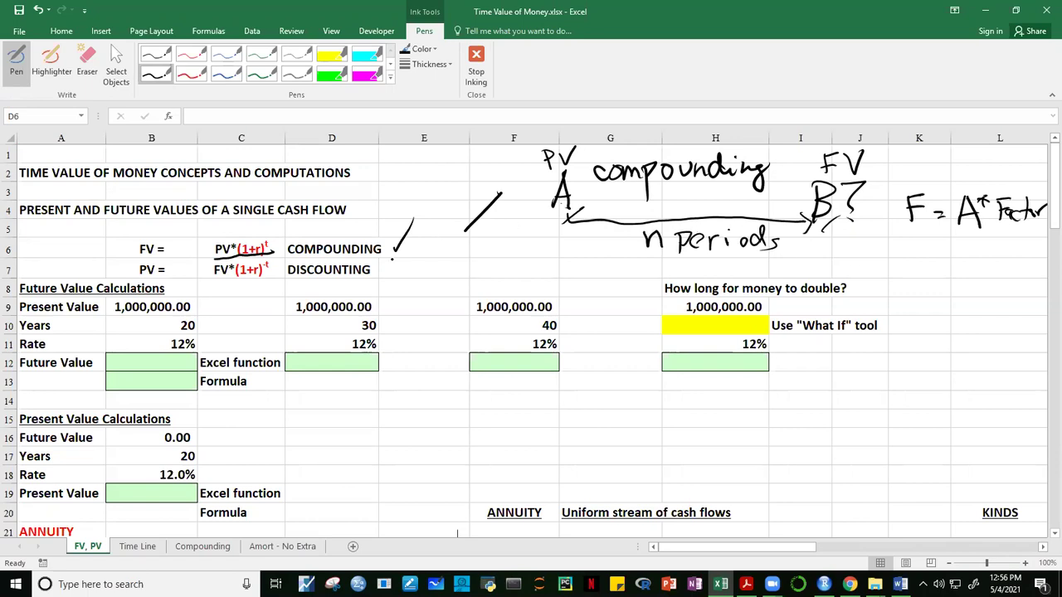
mouse_move(271, 240)
left_mouse_down()
mouse_move(244, 238)
mouse_move(239, 261)
mouse_move(271, 238)
left_mouse_up()
Write (1+r)^t under the note with an arrow pointing to 'factor?'.
mouse_move(904, 247)
left_mouse_down()
mouse_move(903, 266)
mouse_move(925, 257)
left_mouse_up()
left_click_drag(938, 247, 938, 265)
mouse_move(904, 240)
left_mouse_down()
mouse_move(897, 273)
mouse_move(949, 259)
mouse_move(954, 273)
mouse_move(973, 232)
left_mouse_up()
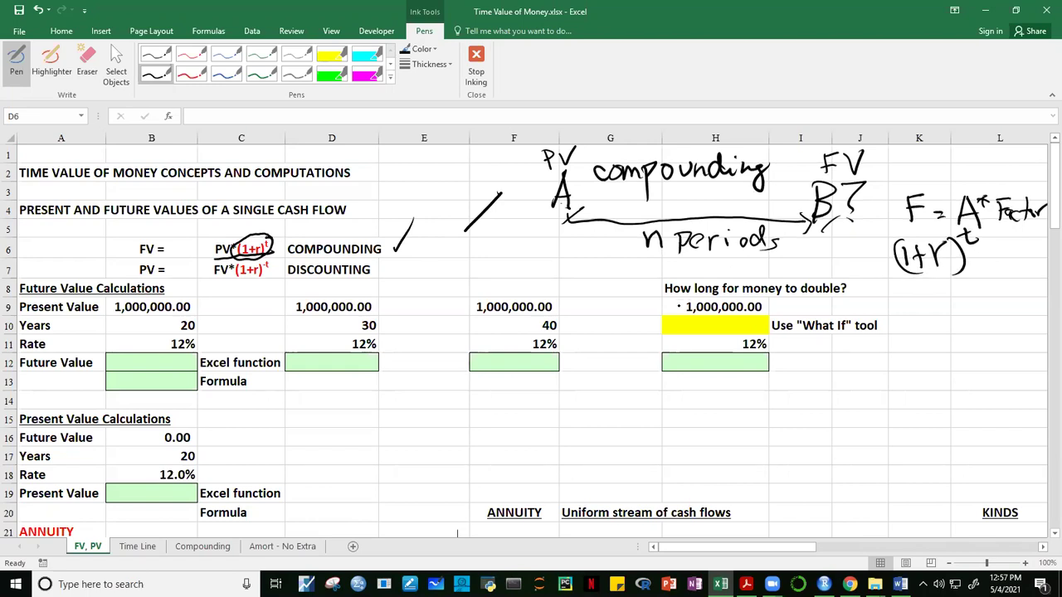
mouse_move(912, 287)
left_mouse_down()
mouse_move(960, 276)
mouse_move(928, 295)
mouse_move(947, 326)
mouse_move(961, 310)
left_mouse_up()
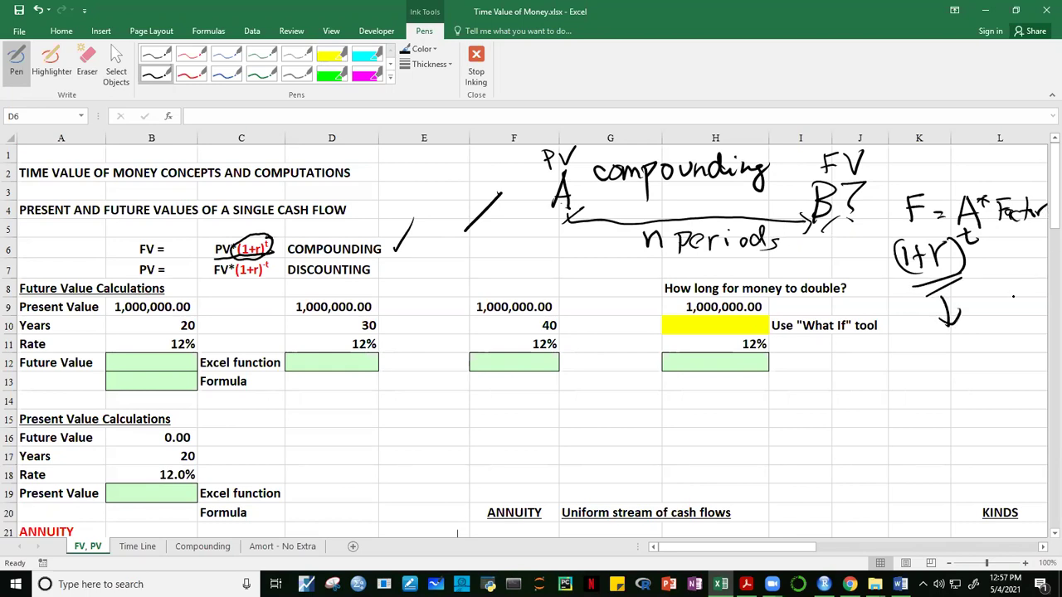
mouse_move(851, 397)
left_mouse_down()
mouse_move(915, 383)
mouse_move(931, 392)
mouse_move(944, 374)
left_mouse_up()
left_click_drag(952, 373, 959, 383)
mouse_move(967, 370)
left_mouse_down()
mouse_move(962, 381)
mouse_move(982, 383)
mouse_move(992, 363)
left_mouse_up()
left_click_drag(994, 368, 1013, 360)
left_click_drag(876, 355, 884, 368)
left_click(885, 375)
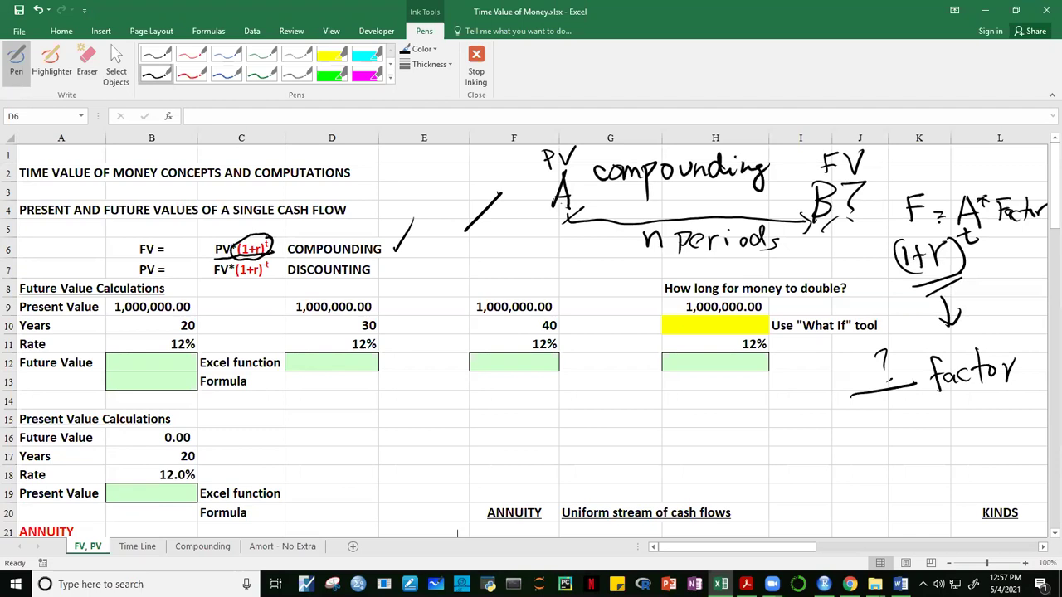
Touch up the t exponent in ink, then stop inking with Esc.
left_click_drag(959, 233, 984, 224)
key("Escape")
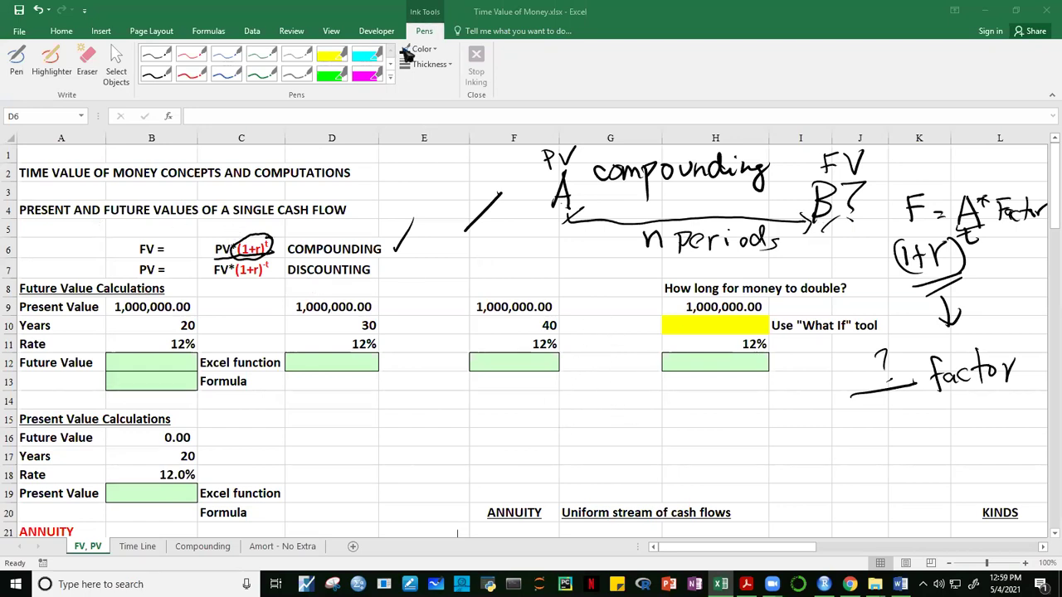
Handwrite FV = PV(1+r)^t in red ink and underline it.
left_click(184, 77)
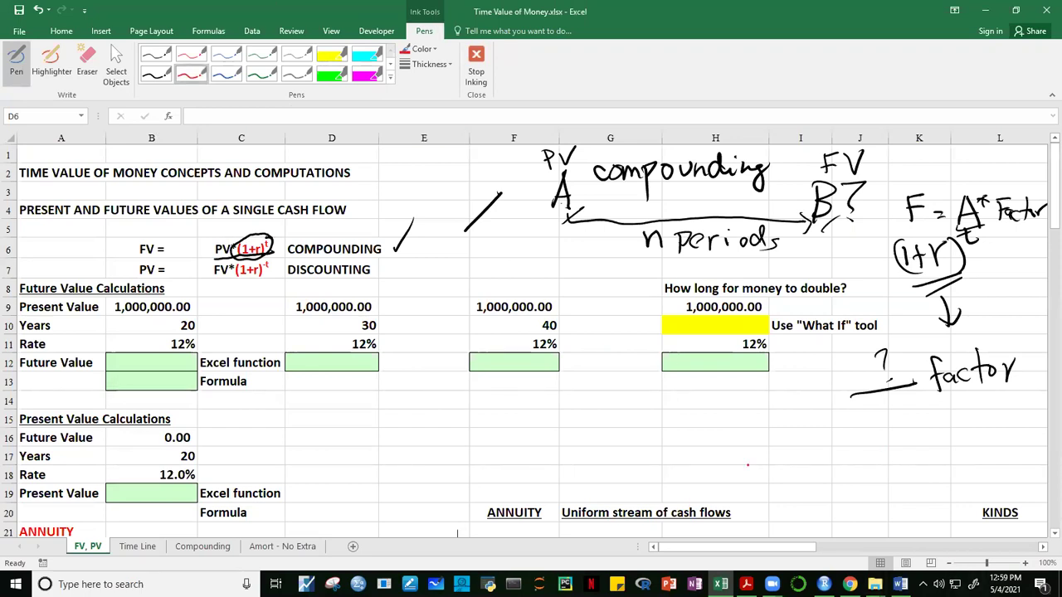
mouse_move(681, 399)
left_mouse_down()
mouse_move(682, 425)
mouse_move(697, 399)
mouse_move(701, 412)
left_mouse_up()
mouse_move(705, 403)
left_mouse_down()
mouse_move(709, 411)
mouse_move(744, 408)
left_mouse_up()
mouse_move(734, 416)
left_mouse_down()
mouse_move(788, 425)
mouse_move(797, 401)
mouse_move(813, 427)
mouse_move(852, 427)
mouse_move(864, 415)
left_mouse_up()
left_click_drag(871, 408, 888, 417)
left_click_drag(890, 396, 894, 426)
mouse_move(913, 386)
left_mouse_down()
mouse_move(911, 407)
mouse_move(924, 394)
left_mouse_up()
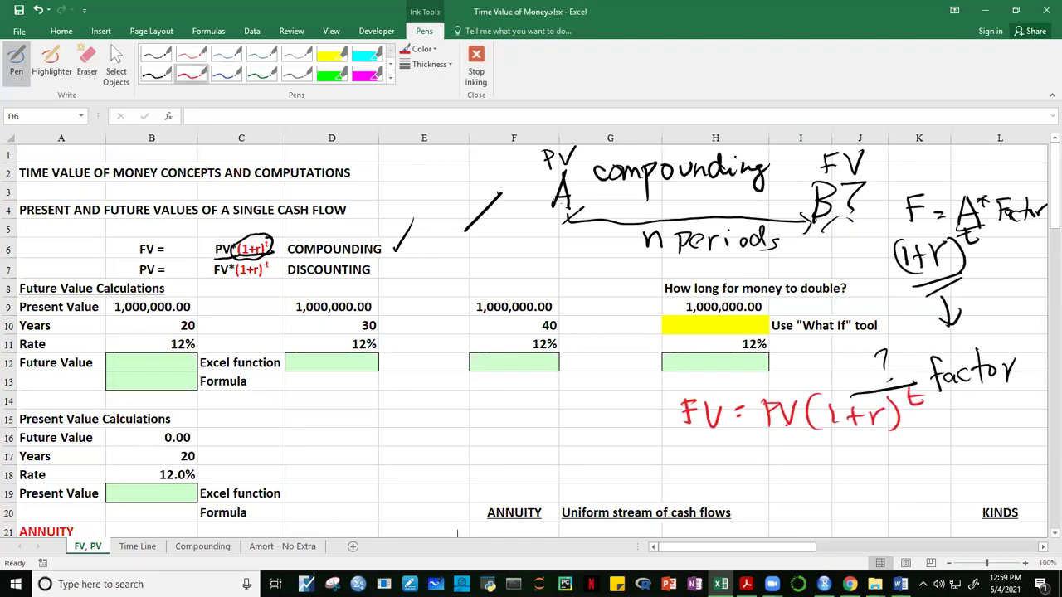
left_click_drag(770, 427, 785, 434)
left_click_drag(685, 432, 935, 419)
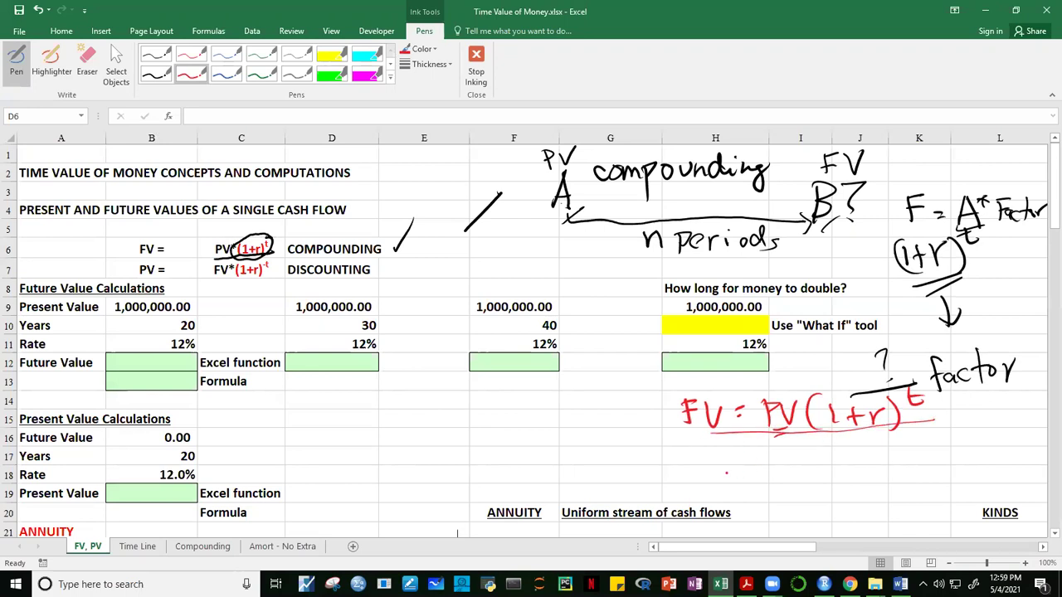
mouse_move(697, 449)
left_mouse_down()
mouse_move(704, 479)
mouse_move(705, 465)
mouse_move(728, 456)
mouse_move(758, 461)
left_mouse_up()
Write PV = FV/(1+r)^t in red beneath the first formula.
mouse_move(749, 467)
left_mouse_down()
mouse_move(786, 475)
mouse_move(805, 448)
mouse_move(801, 460)
left_mouse_up()
mouse_move(810, 451)
left_mouse_down()
mouse_move(820, 472)
mouse_move(834, 442)
left_mouse_up()
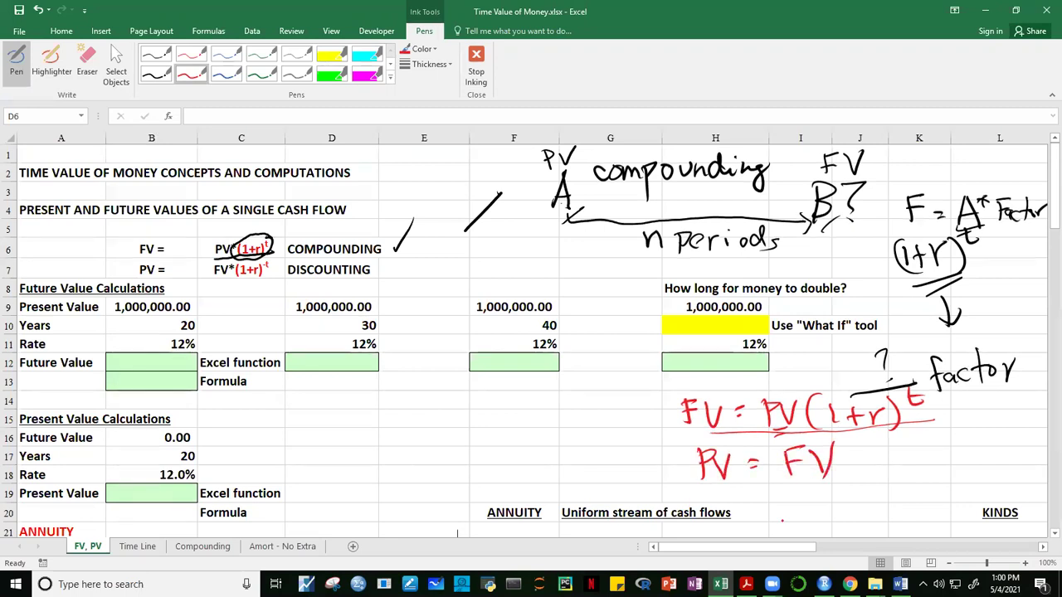
mouse_move(771, 485)
left_mouse_down()
mouse_move(866, 473)
mouse_move(789, 515)
mouse_move(816, 511)
left_mouse_up()
left_click_drag(811, 505, 828, 513)
mouse_move(827, 502)
left_mouse_down()
mouse_move(836, 495)
mouse_move(847, 516)
left_mouse_up()
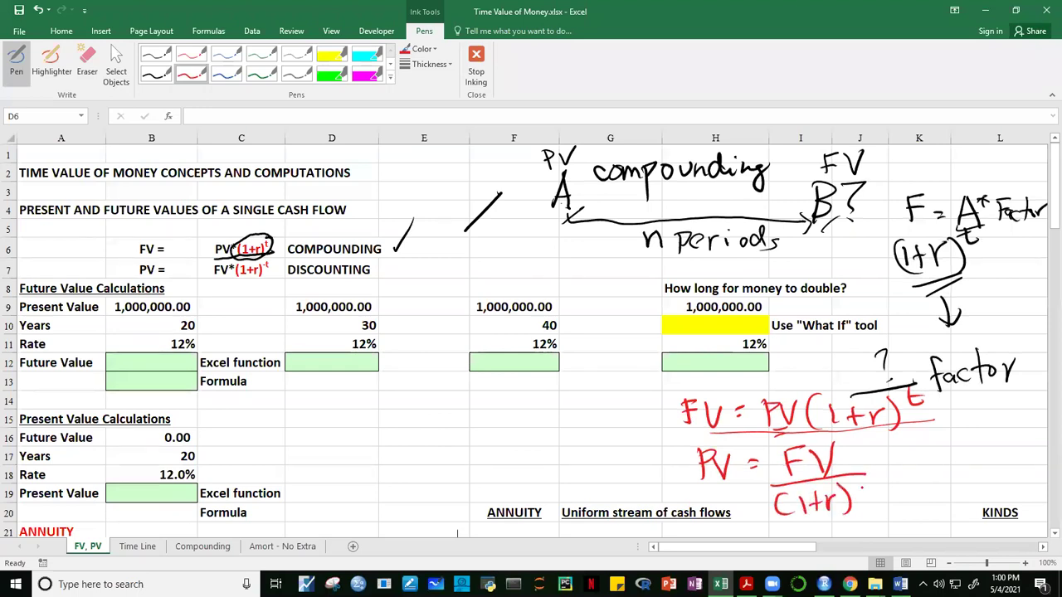
mouse_move(857, 477)
left_mouse_down()
mouse_move(855, 491)
mouse_move(937, 455)
mouse_move(918, 488)
mouse_move(927, 487)
left_mouse_up()
Write the 1/(1+r)^t factor beside it, label it Disc, and underline it.
mouse_move(934, 473)
left_mouse_down()
mouse_move(962, 483)
mouse_move(977, 441)
mouse_move(1035, 450)
left_mouse_up()
left_click(995, 469)
left_click(1011, 433)
left_click_drag(906, 497, 981, 485)
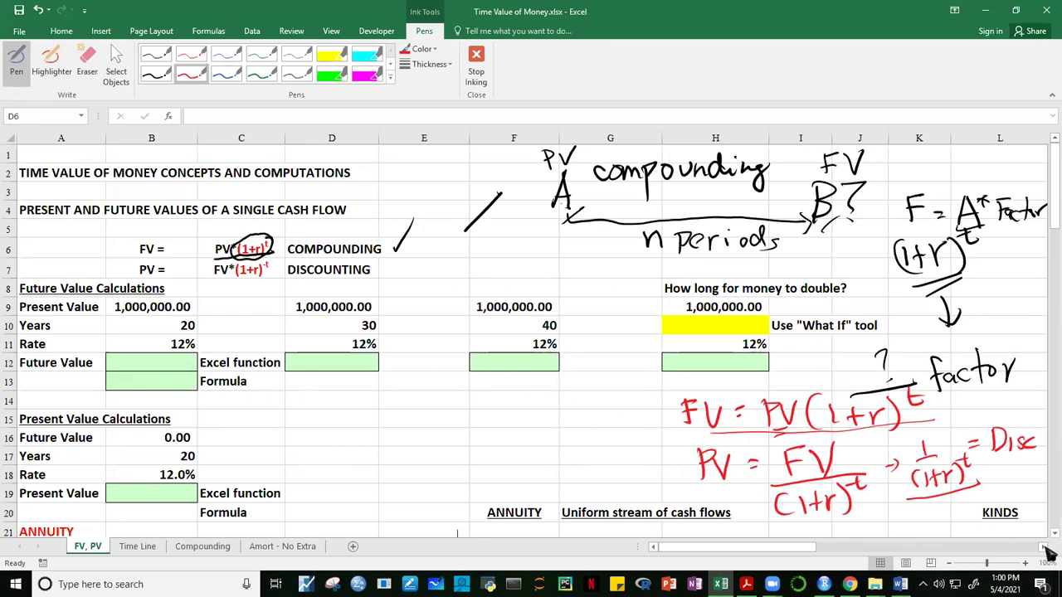
left_click(1045, 548)
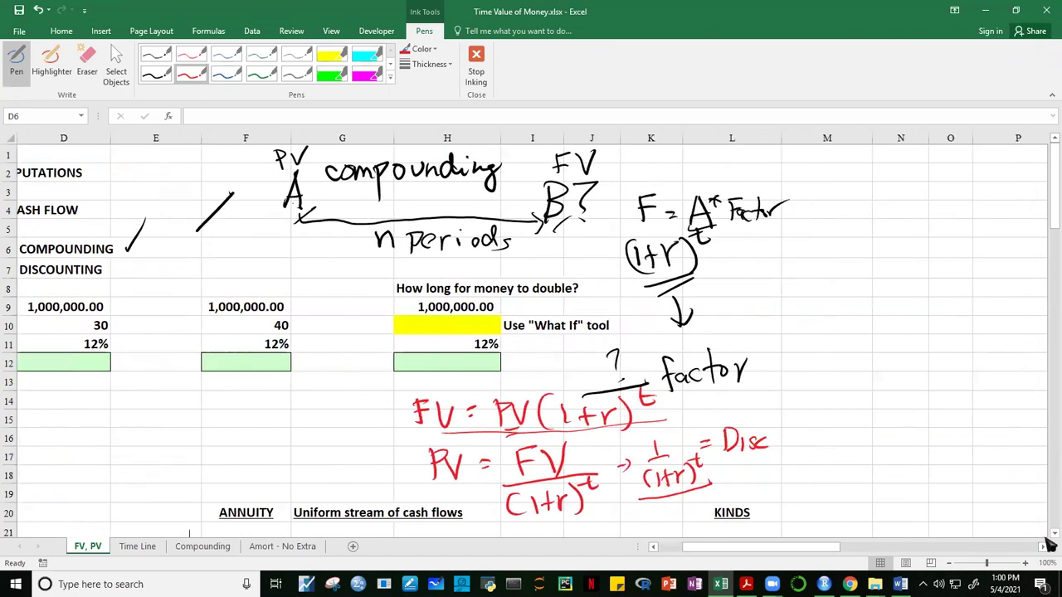
left_click(1050, 535)
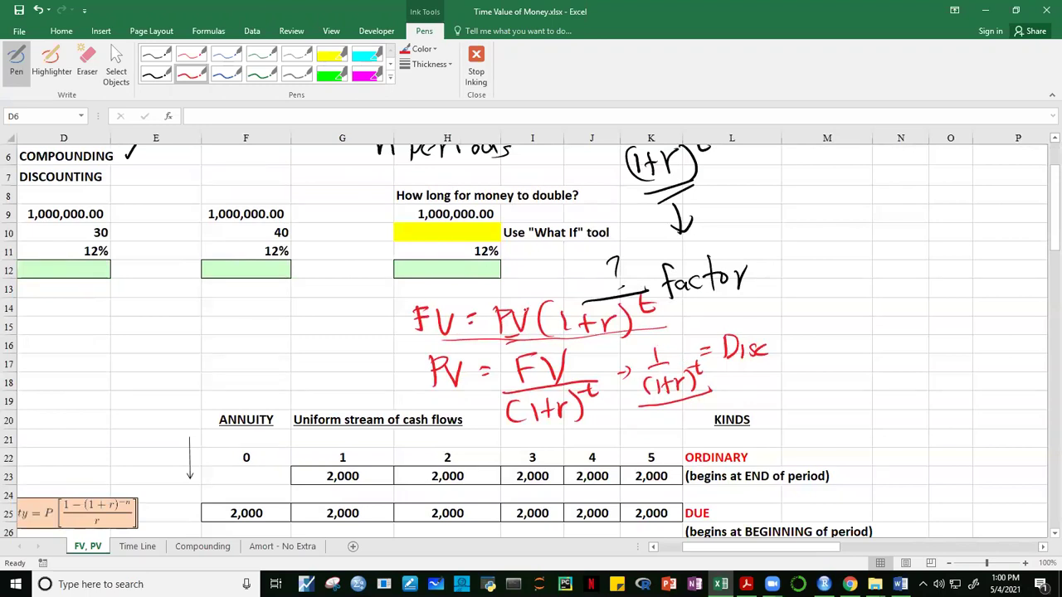
Start handwriting (1+r in blue ink beside the PV note.
left_click(230, 76)
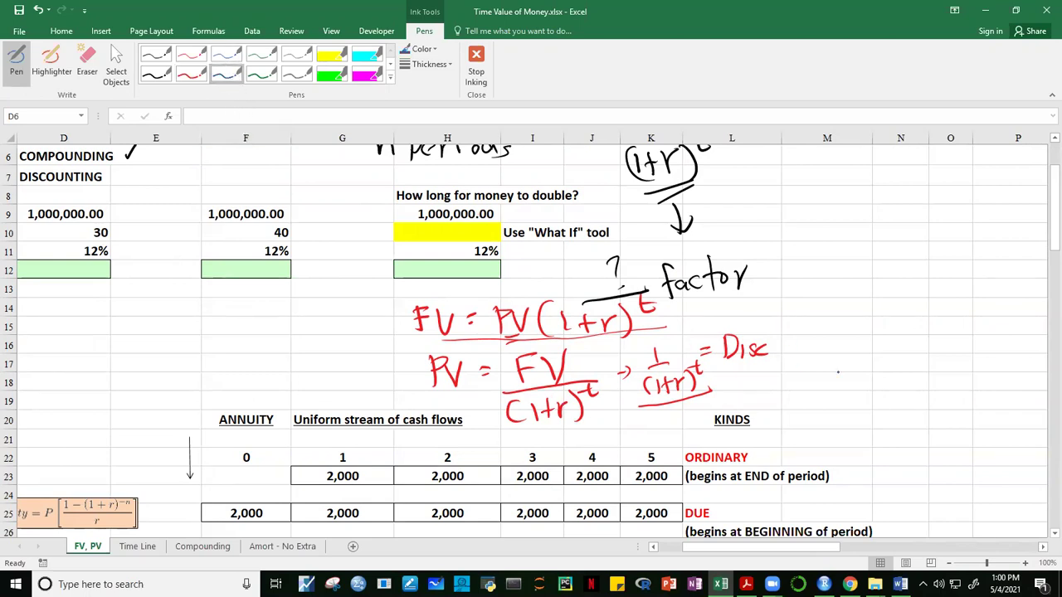
mouse_move(813, 348)
left_mouse_down()
mouse_move(813, 365)
mouse_move(834, 357)
left_mouse_up()
mouse_move(840, 371)
left_mouse_down()
mouse_move(855, 353)
mouse_move(800, 374)
left_mouse_up()
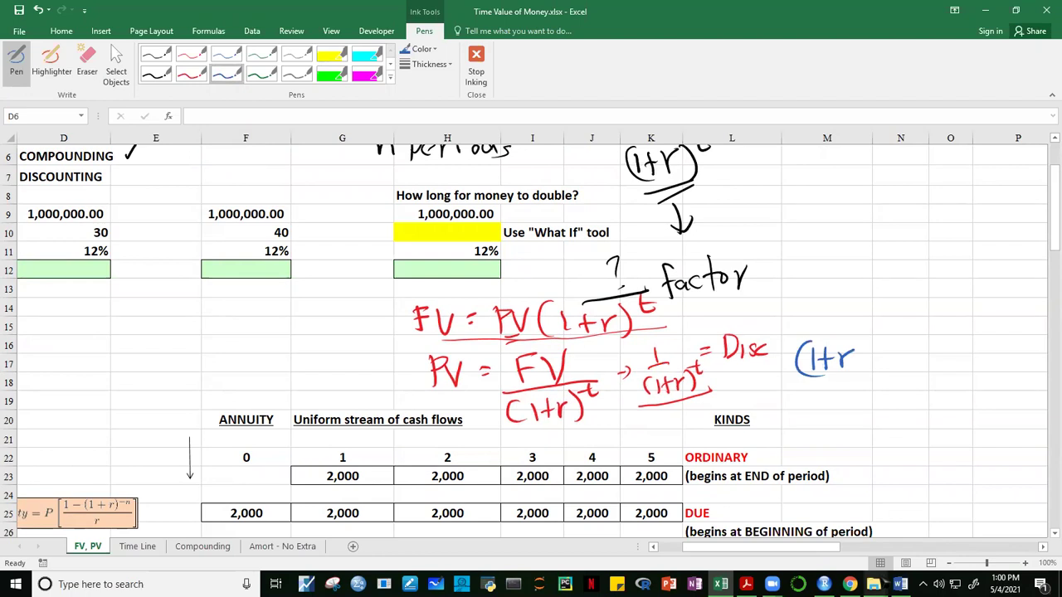
left_click(874, 584)
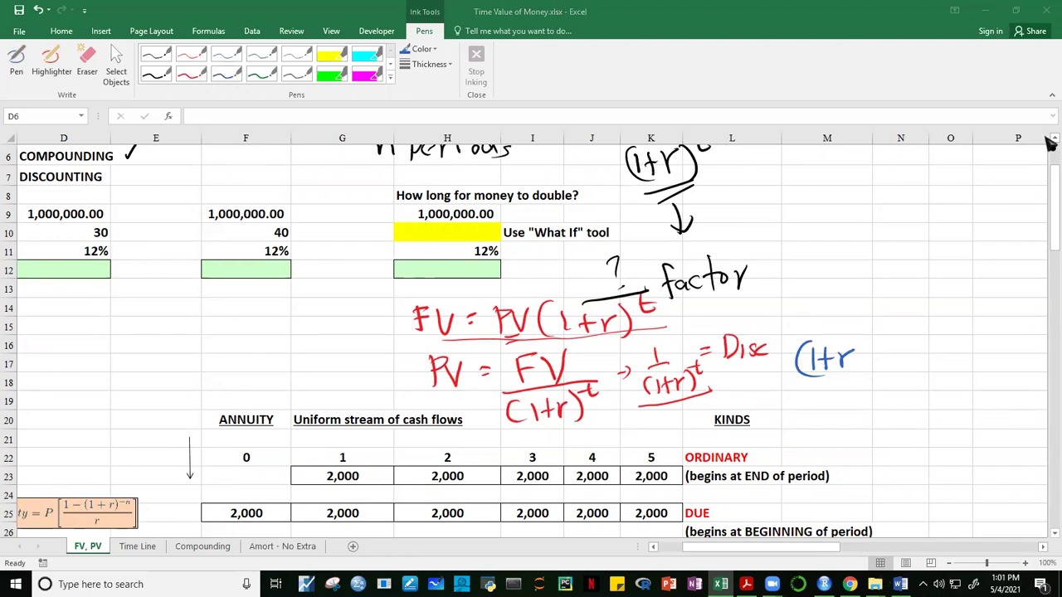
left_click(860, 343)
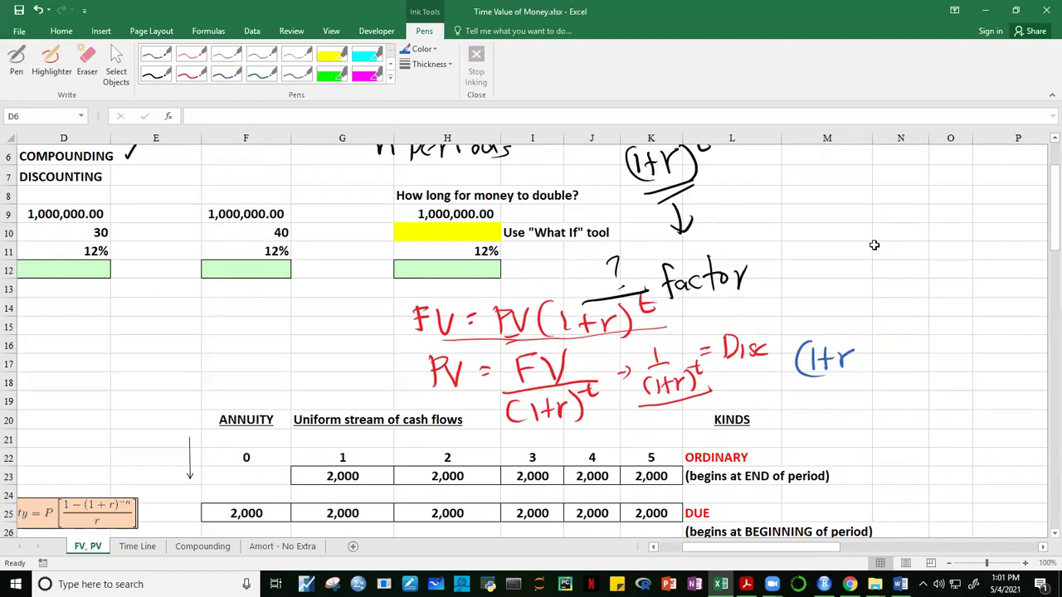
Finish (1+r)^-t = 1/(1+r)^t in dark green ink, then stop inking.
left_click(261, 74)
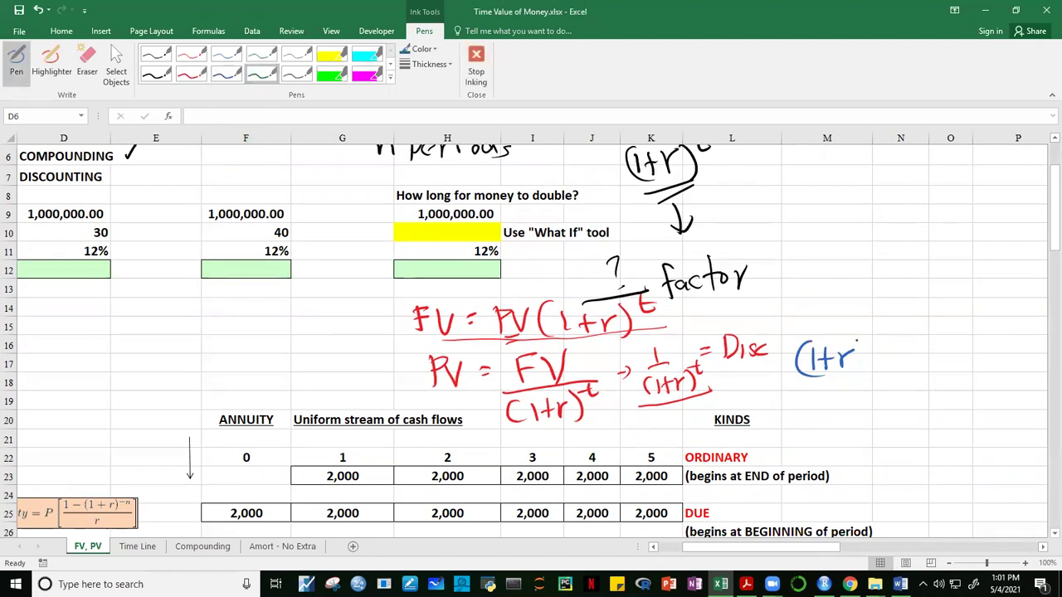
left_click_drag(854, 345, 854, 373)
mouse_move(883, 319)
left_mouse_down()
mouse_move(884, 339)
mouse_move(876, 331)
left_mouse_up()
left_click_drag(878, 327, 896, 326)
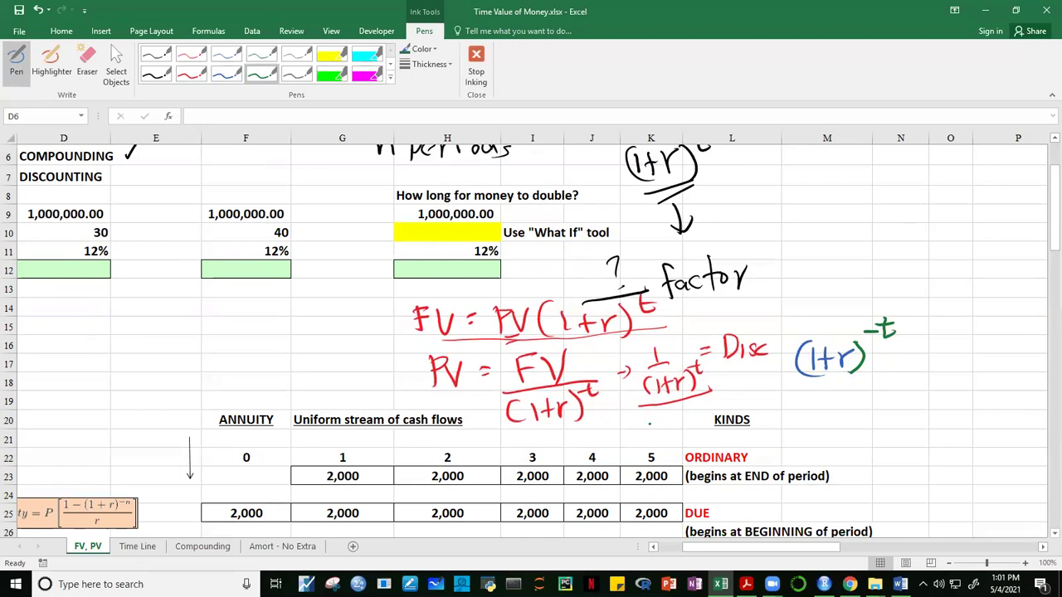
left_click_drag(909, 369, 919, 369)
mouse_move(965, 331)
left_mouse_down()
mouse_move(968, 355)
mouse_move(987, 359)
mouse_move(956, 393)
mouse_move(1002, 377)
mouse_move(1012, 404)
left_mouse_up()
mouse_move(1020, 352)
left_mouse_down()
mouse_move(1027, 370)
mouse_move(1027, 357)
left_mouse_up()
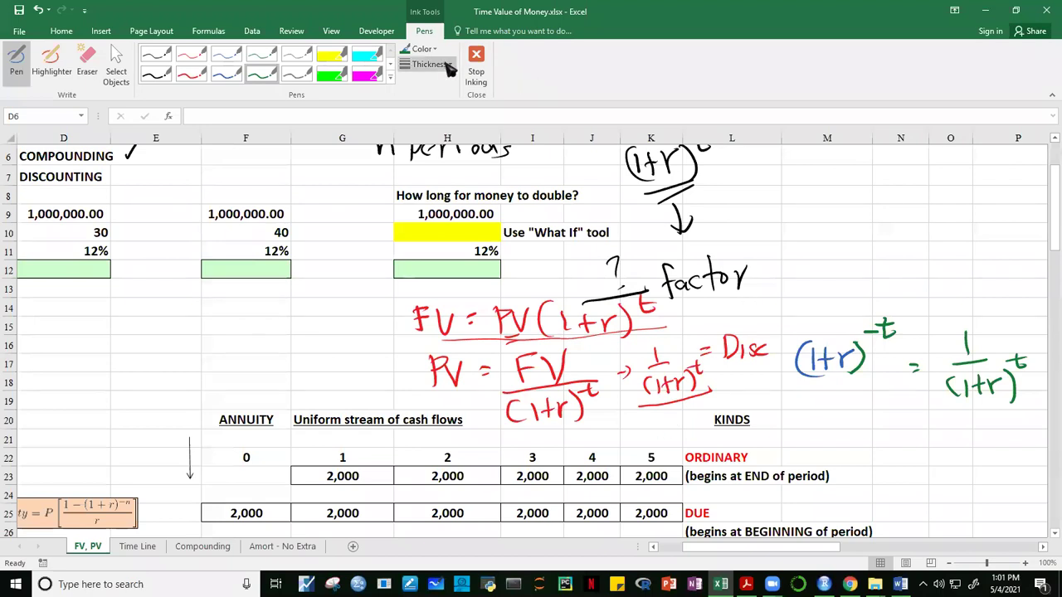
left_click(476, 67)
left_click_drag(715, 551, 653, 551)
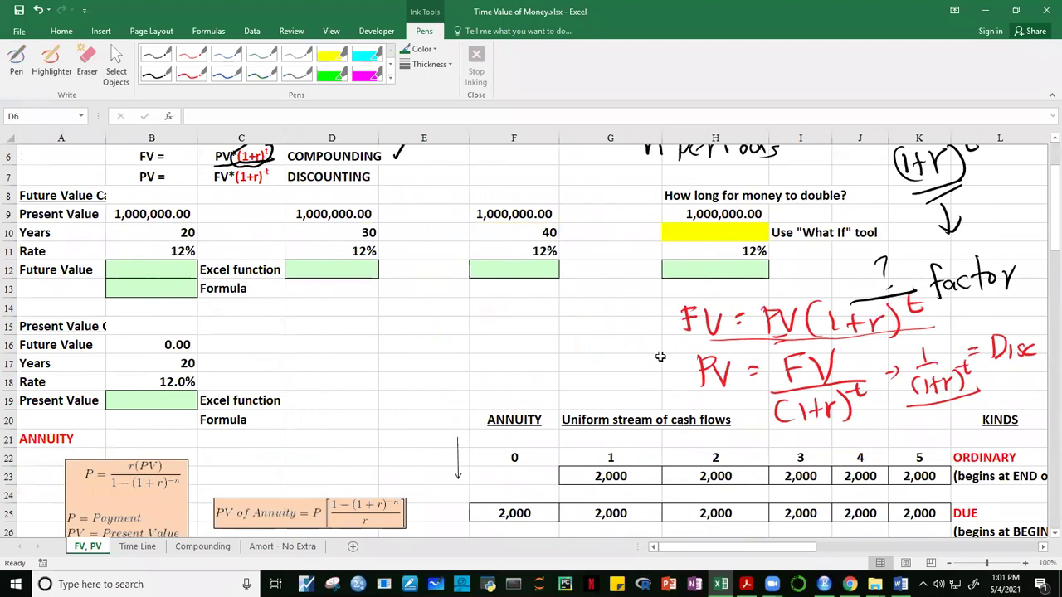
Widen column A to show the full labels, point out B9 and B11, and select B12.
left_click(401, 362)
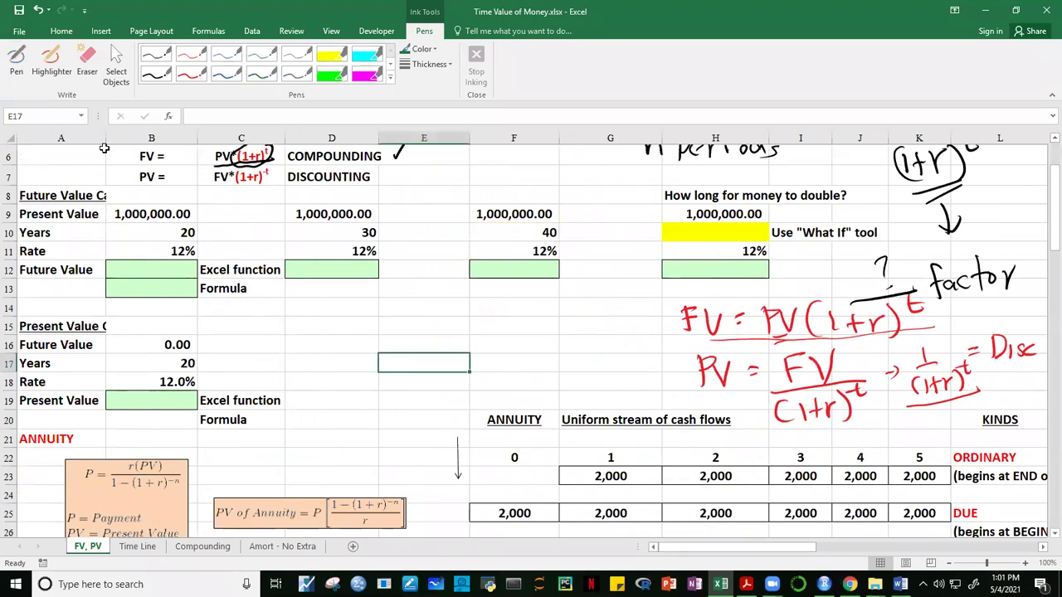
left_click_drag(106, 138, 127, 150)
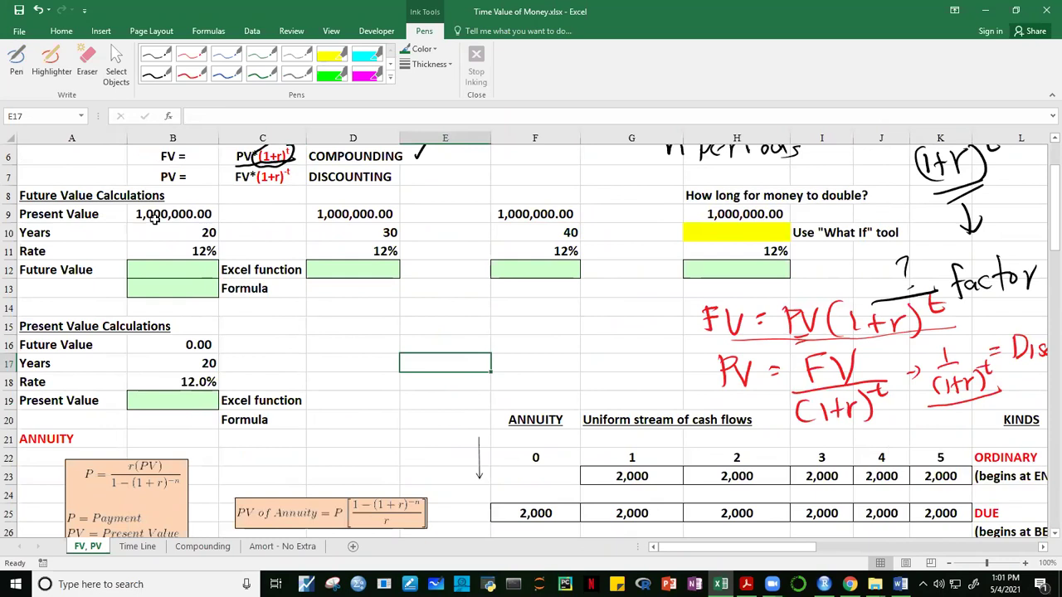
left_click(158, 218)
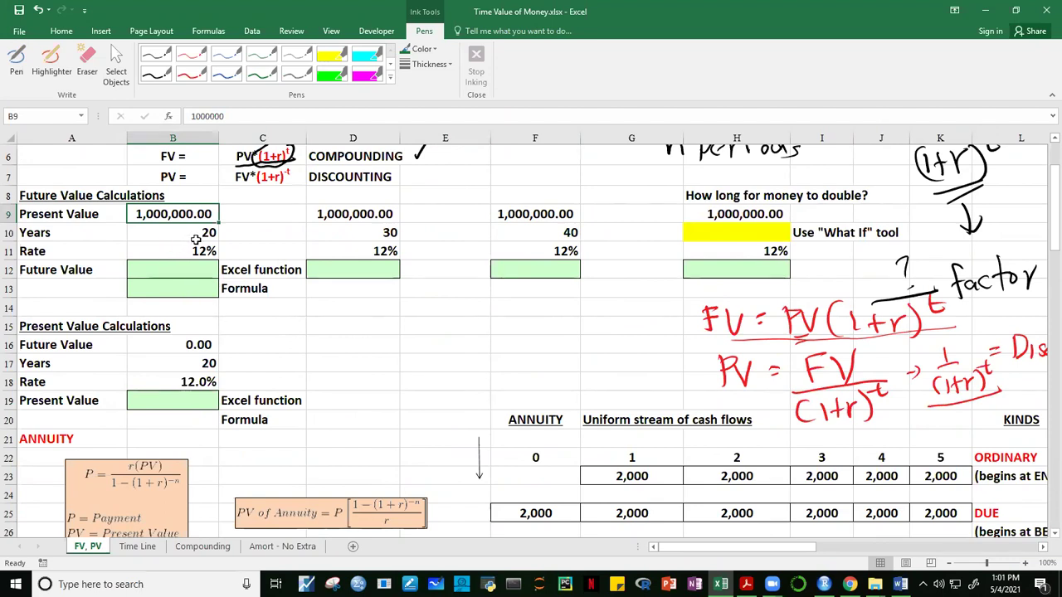
left_click(196, 250)
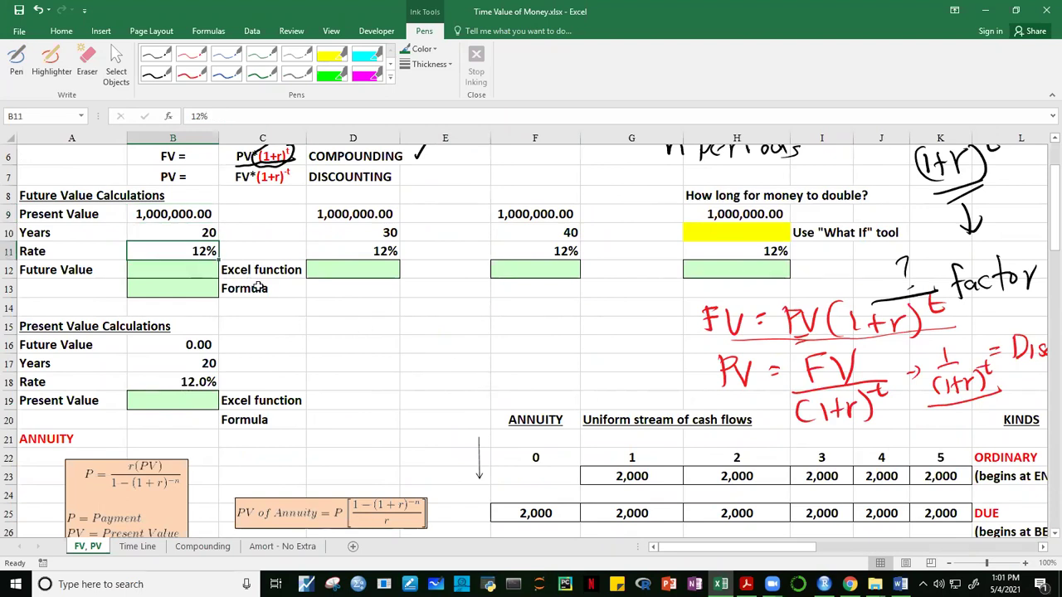
left_click(444, 375)
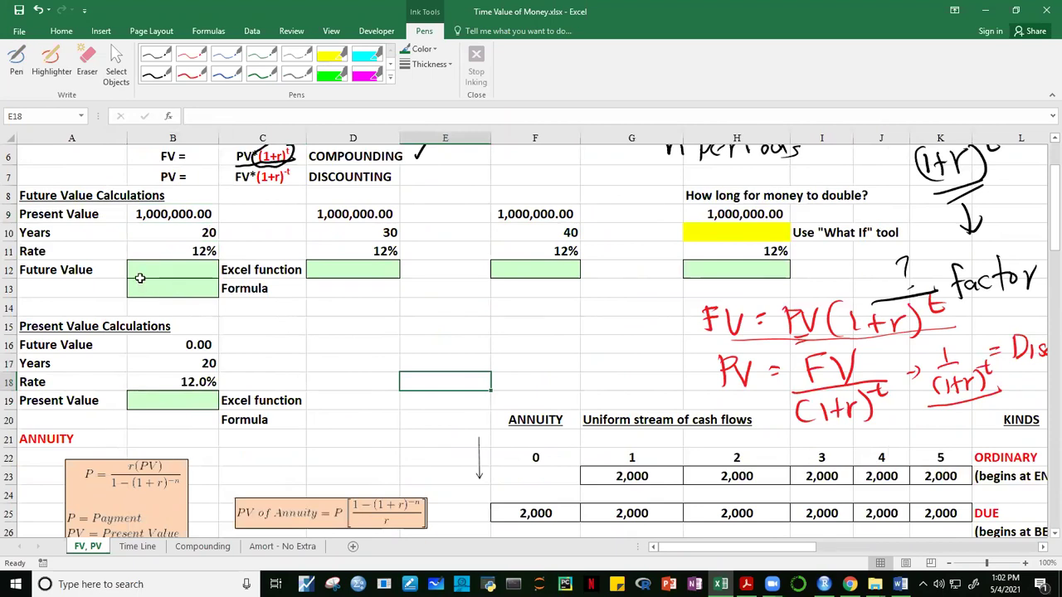
left_click(179, 273)
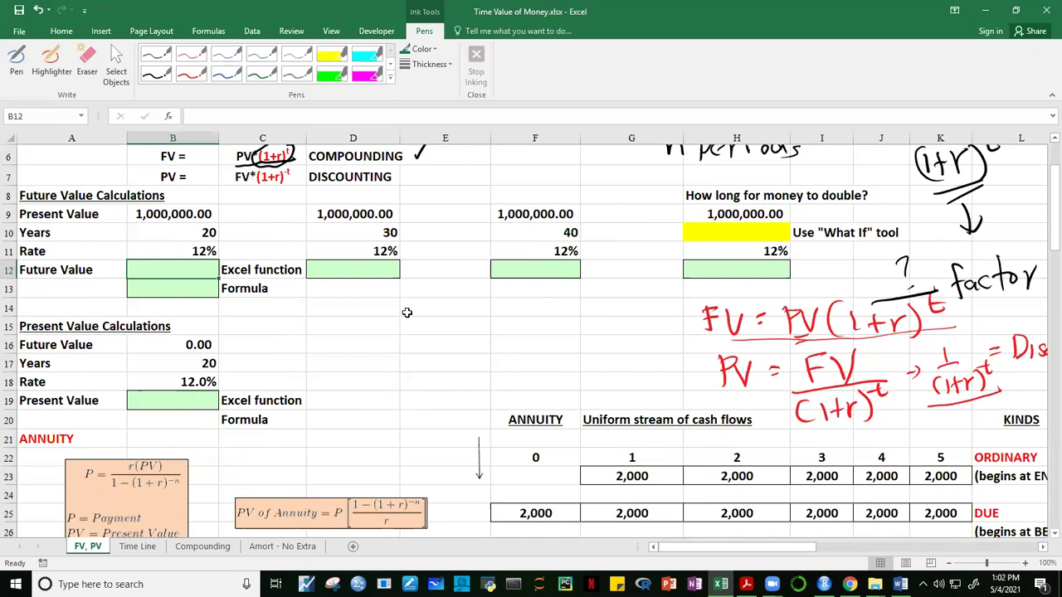
Enter =B9*(1+B11) in B12, referencing the present value and the 12% rate.
type("=")
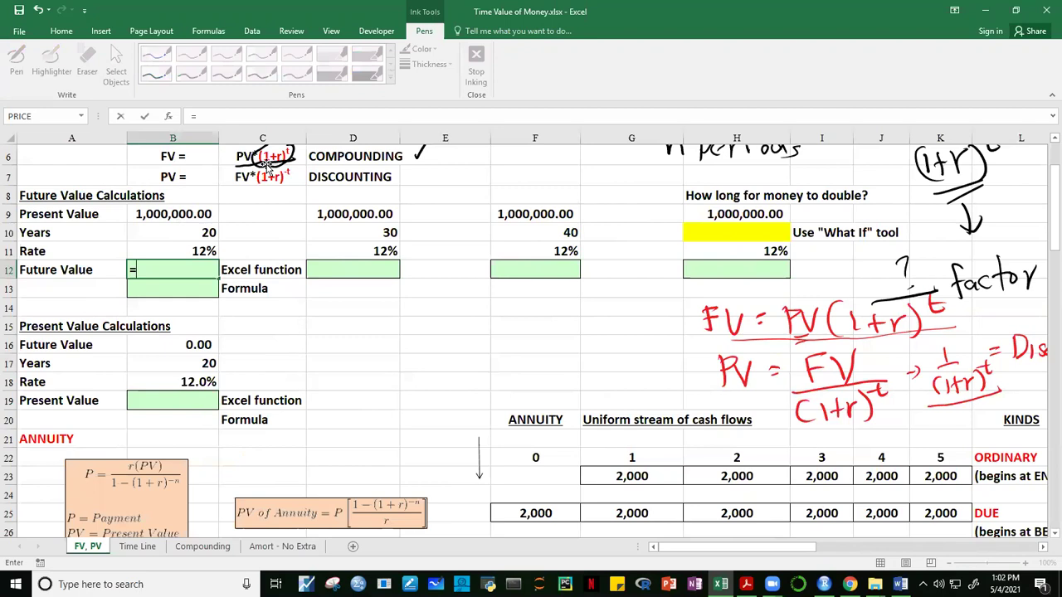
left_click(164, 215)
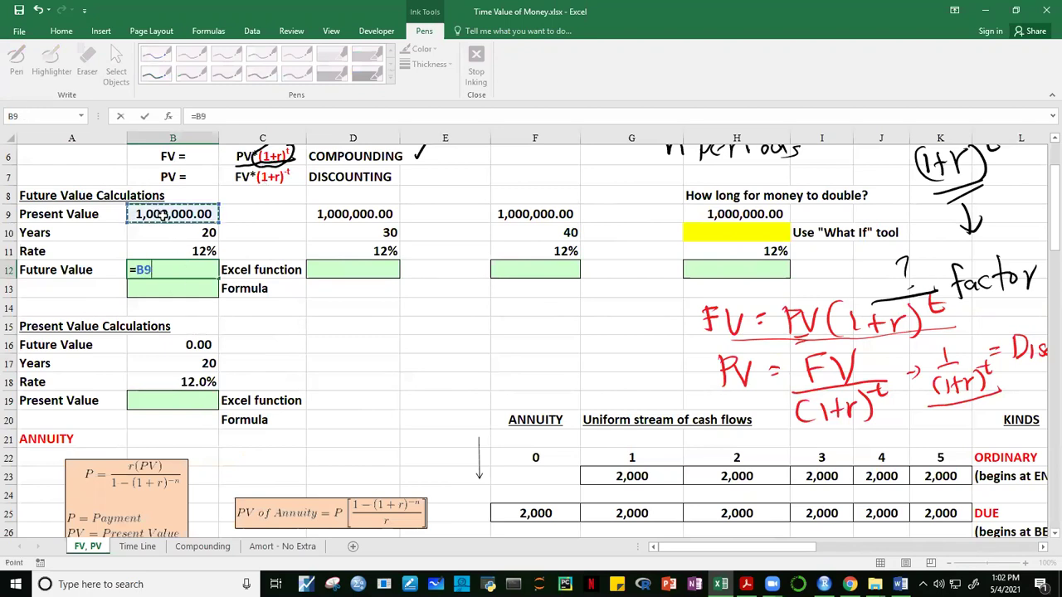
type("*(1+")
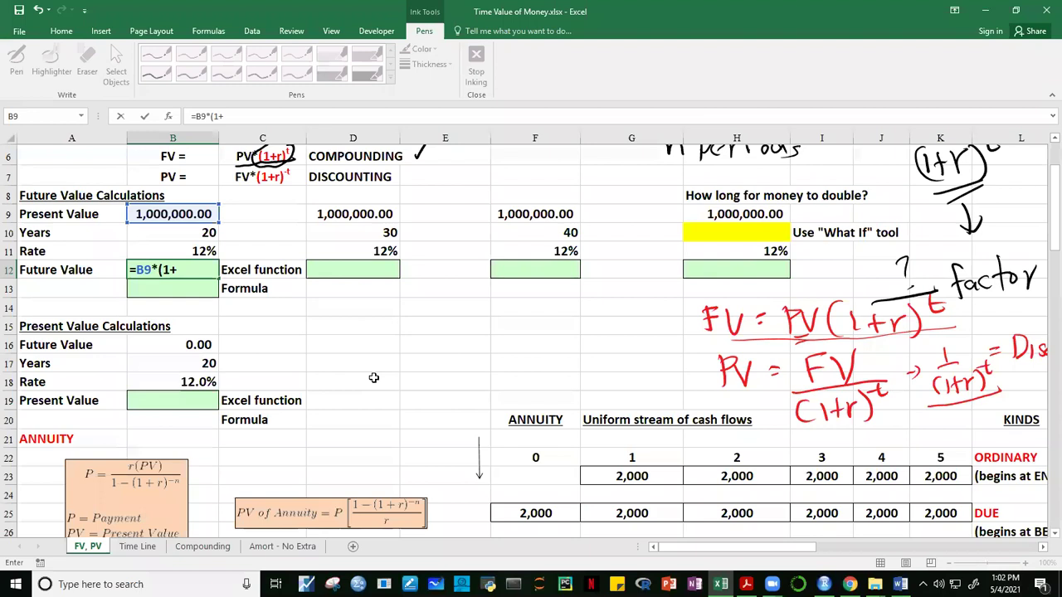
left_click(199, 250)
type(")")
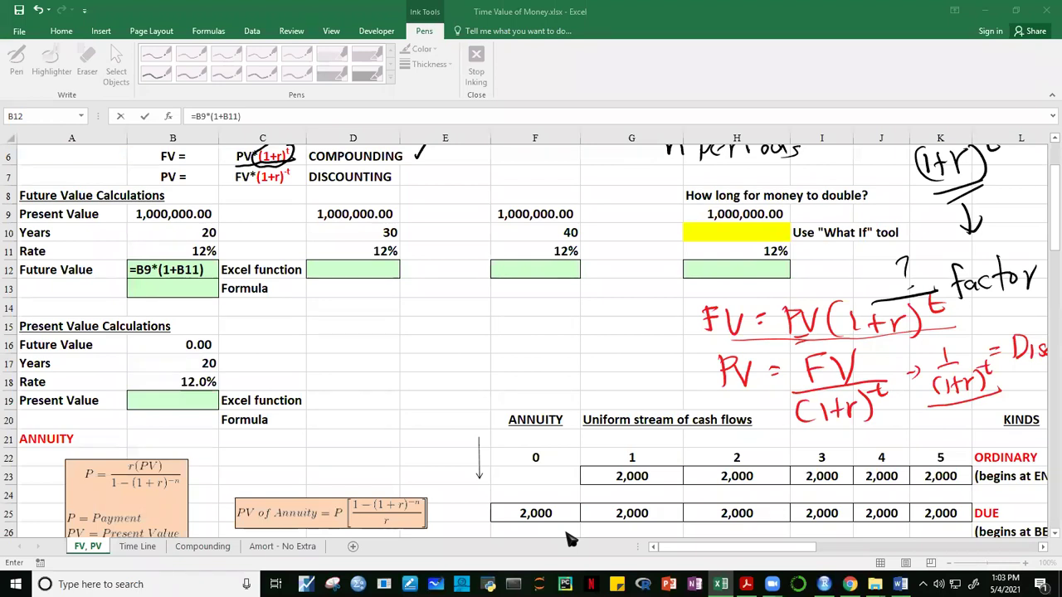
Extend B12 to =B9*(1+B11)^B10 and commit it, giving 9,646,293.09.
double_click(206, 271)
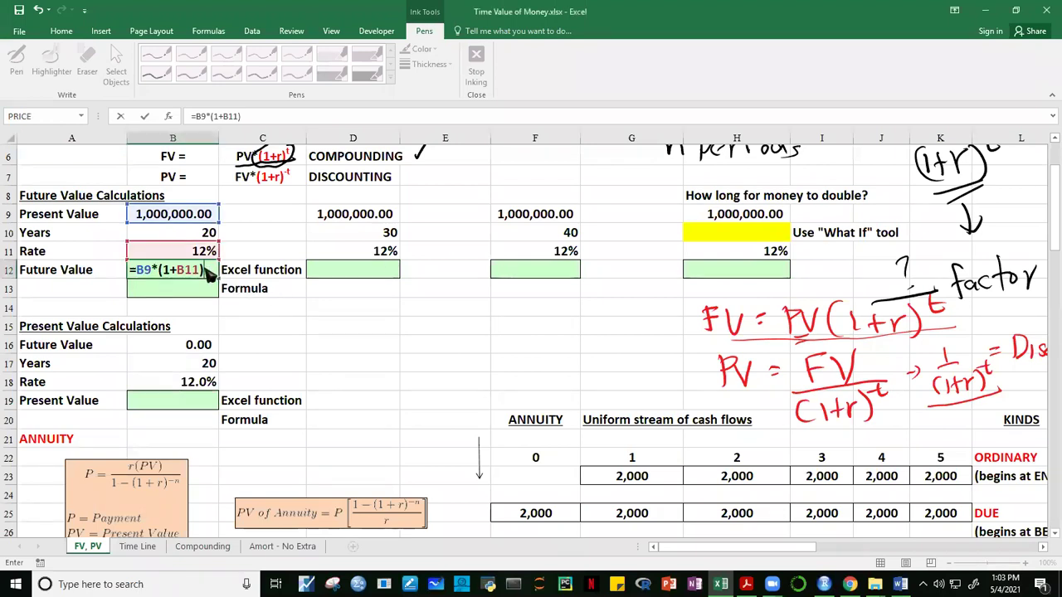
type("^")
left_click(202, 233)
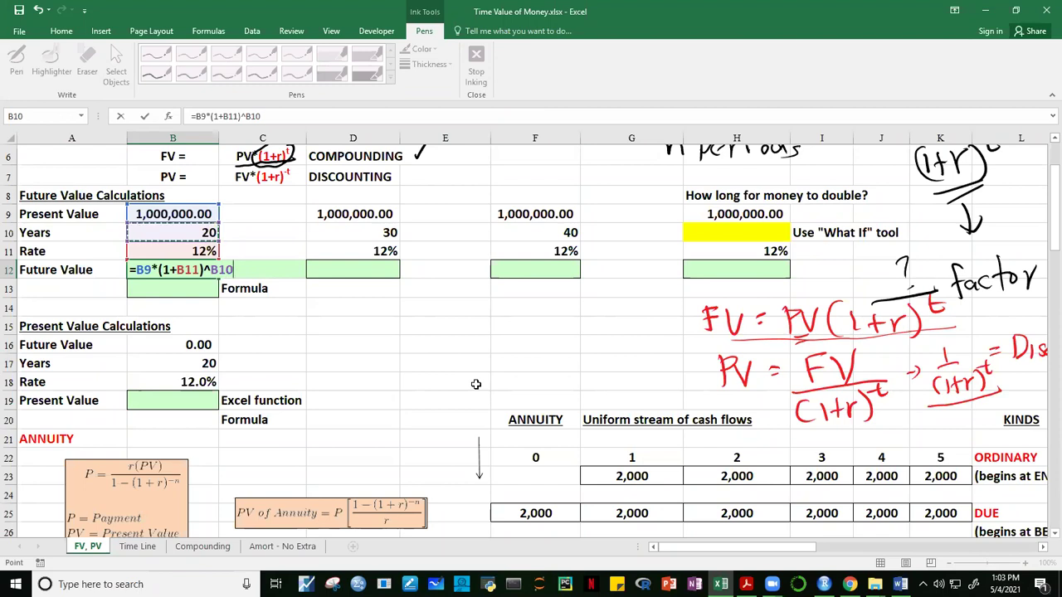
key("ctrl+Return")
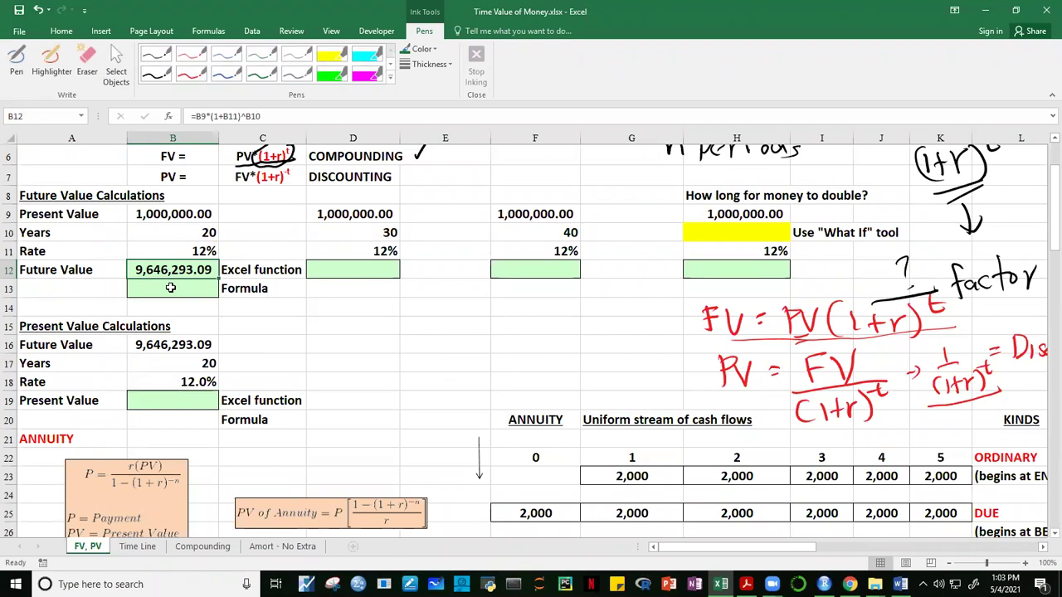
left_click(170, 287)
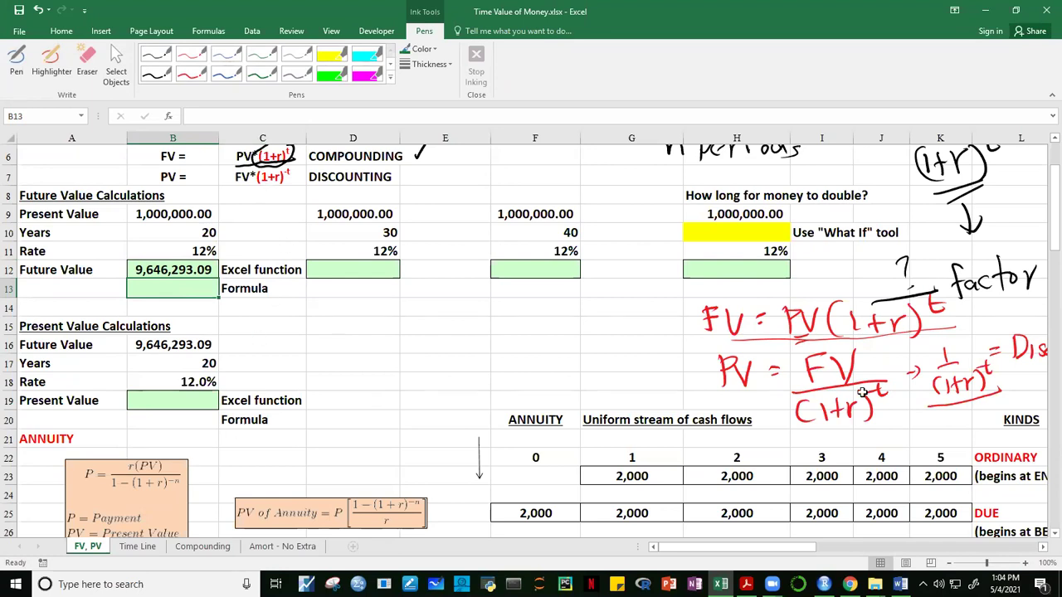
left_click_drag(1050, 245, 1050, 260)
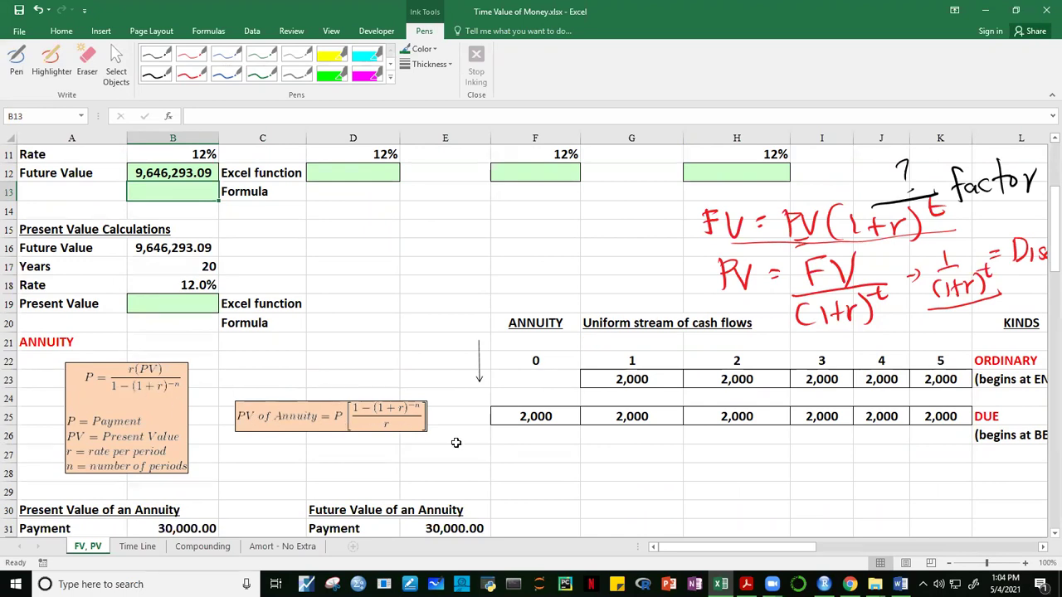
left_click_drag(1052, 234, 1050, 207)
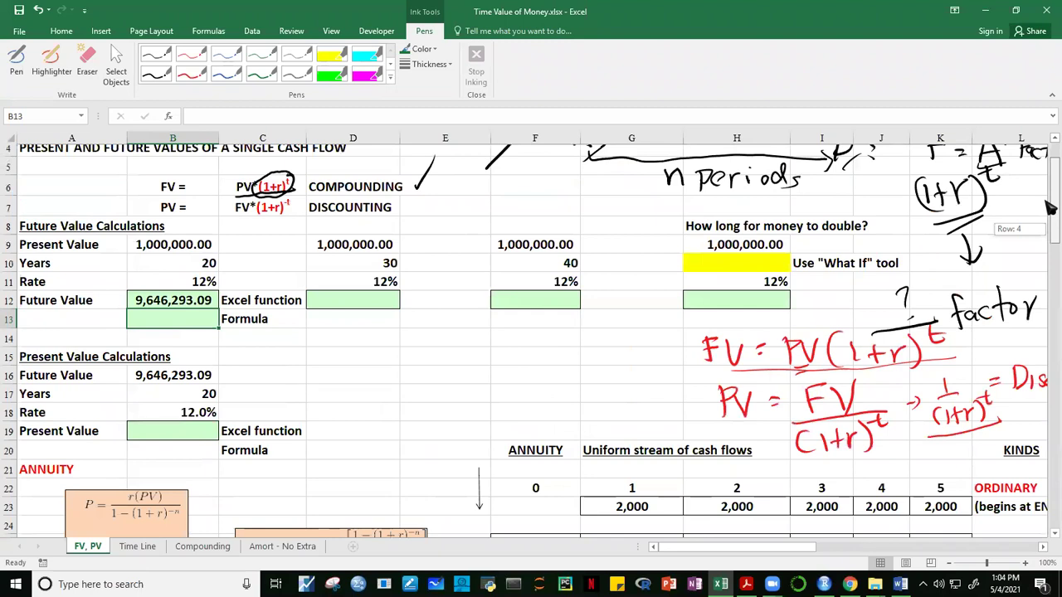
left_click_drag(1050, 208, 1049, 206)
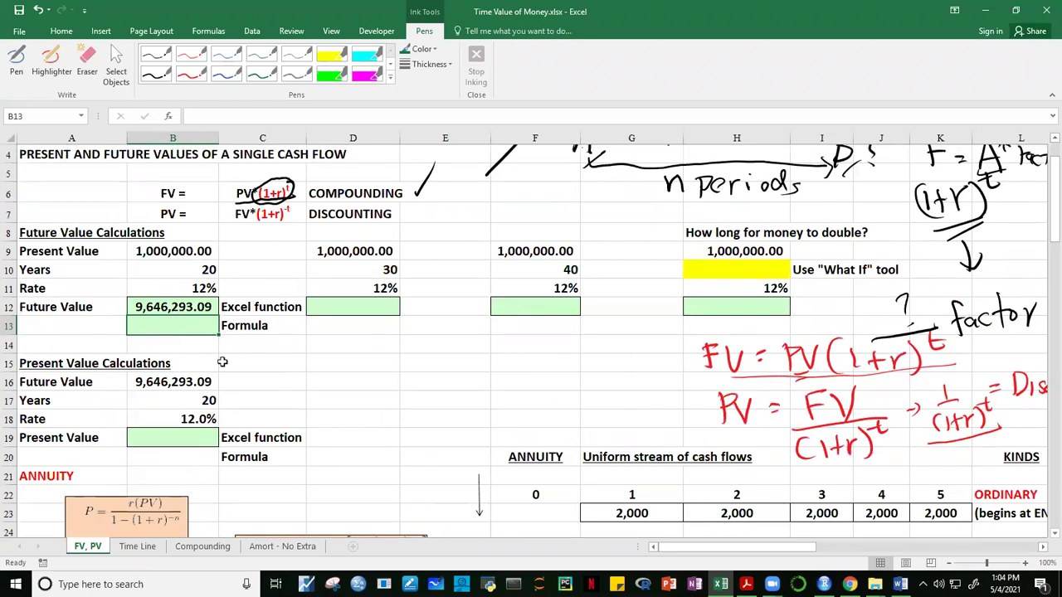
Start the built-in FV function in B13 by typing =fv and accepting the suggestion.
type("=")
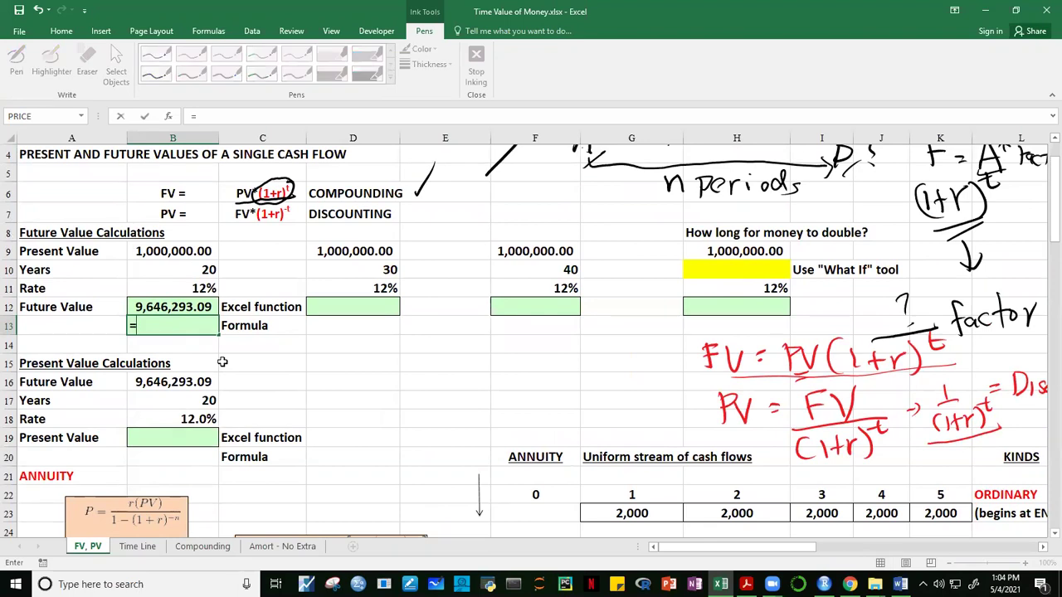
type("fv")
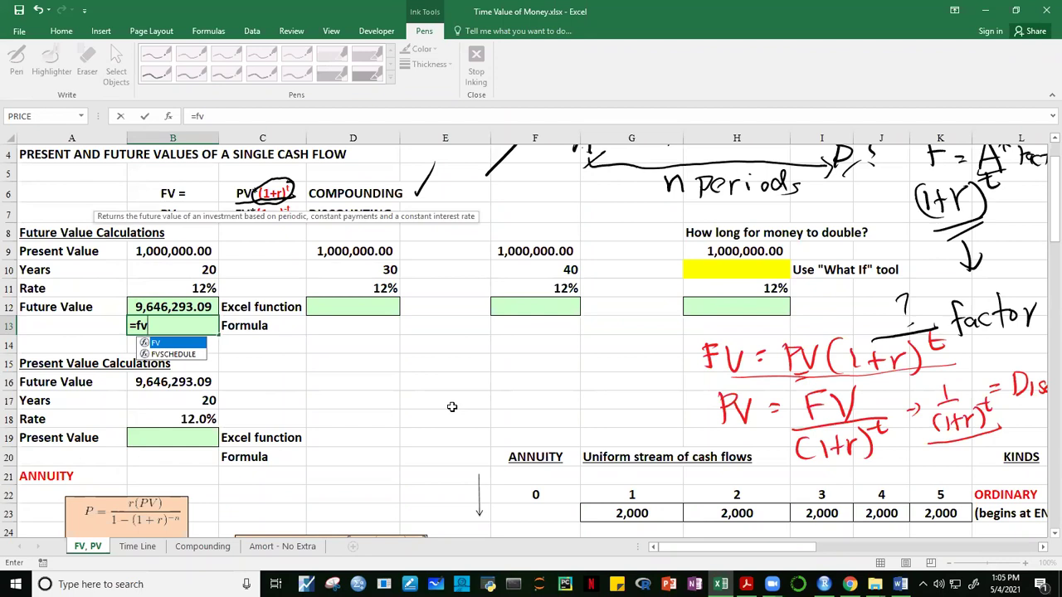
key("Tab")
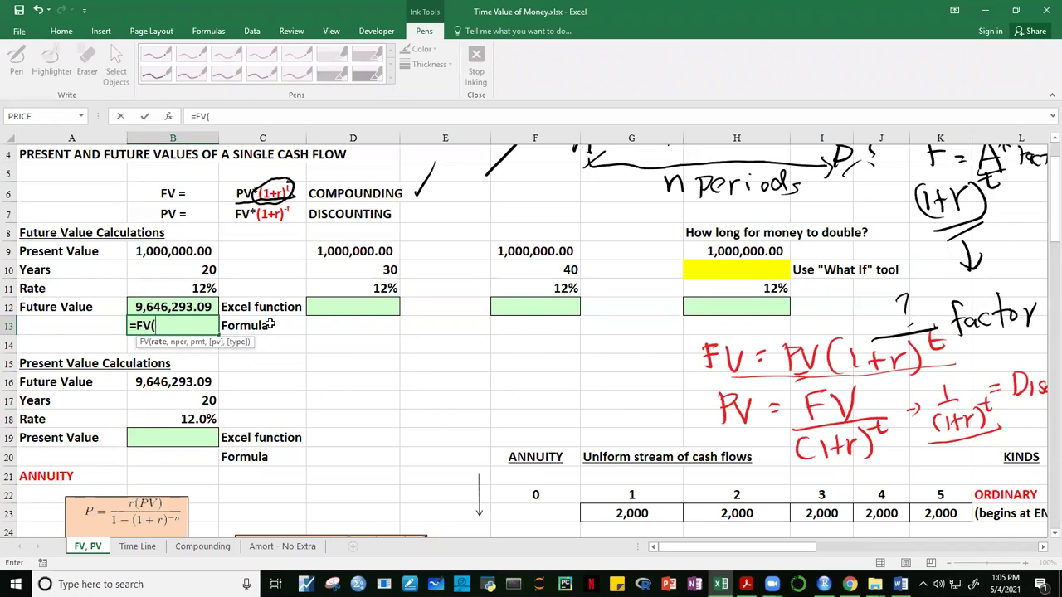
Abandon the partial =FV(B11,B10, entry in B13, leaving the cell empty.
left_click(204, 288)
type(",")
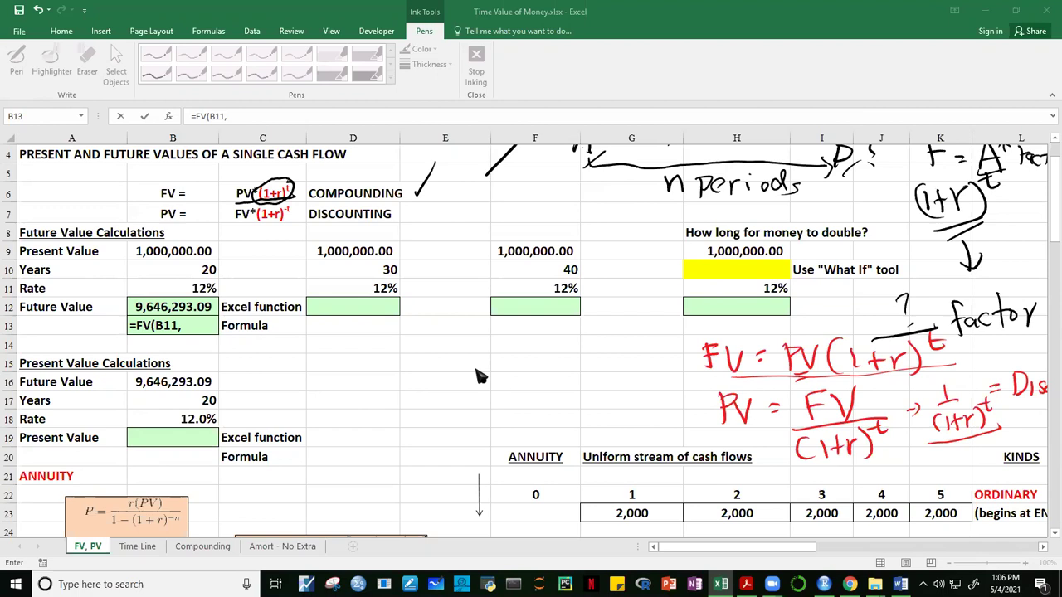
left_click(185, 330)
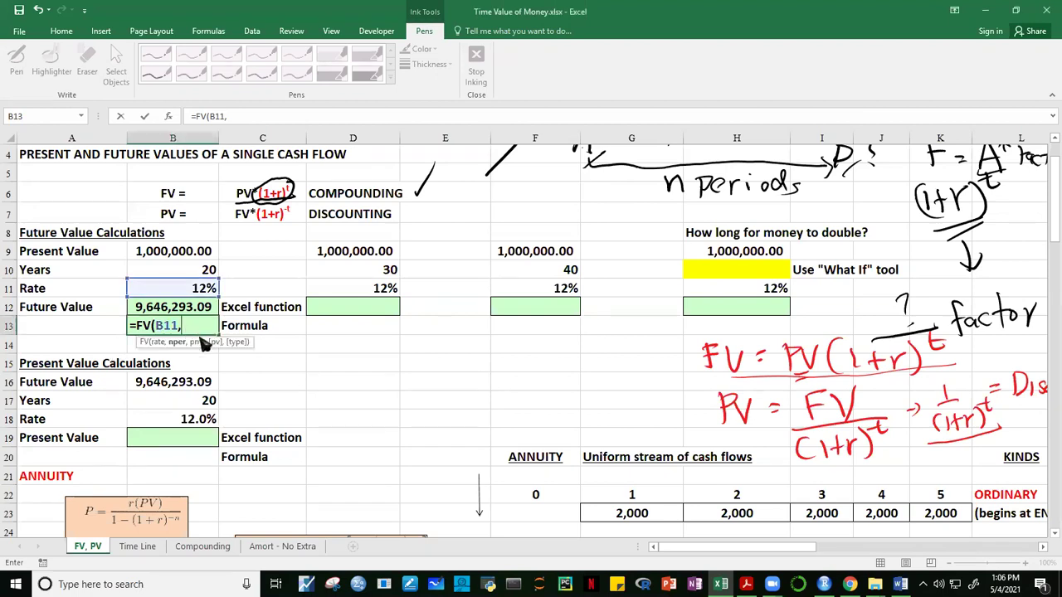
left_click(207, 269)
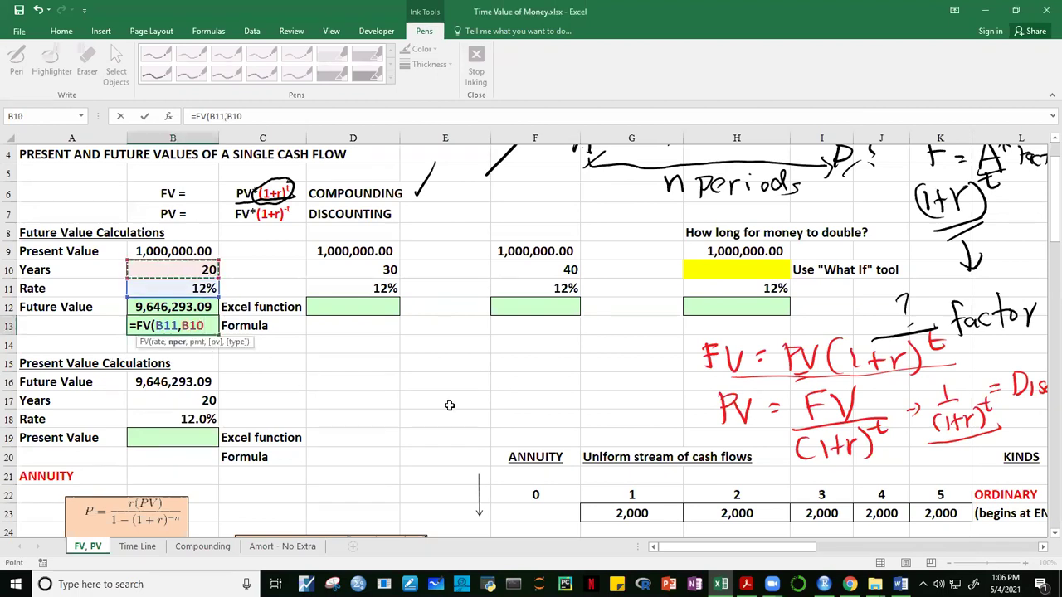
type(",")
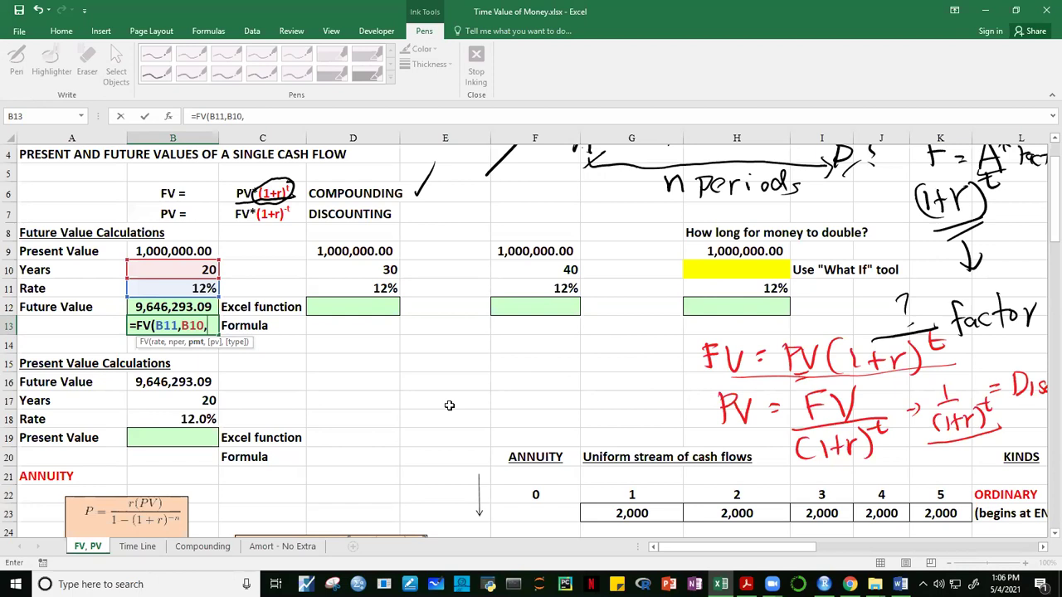
key("Escape")
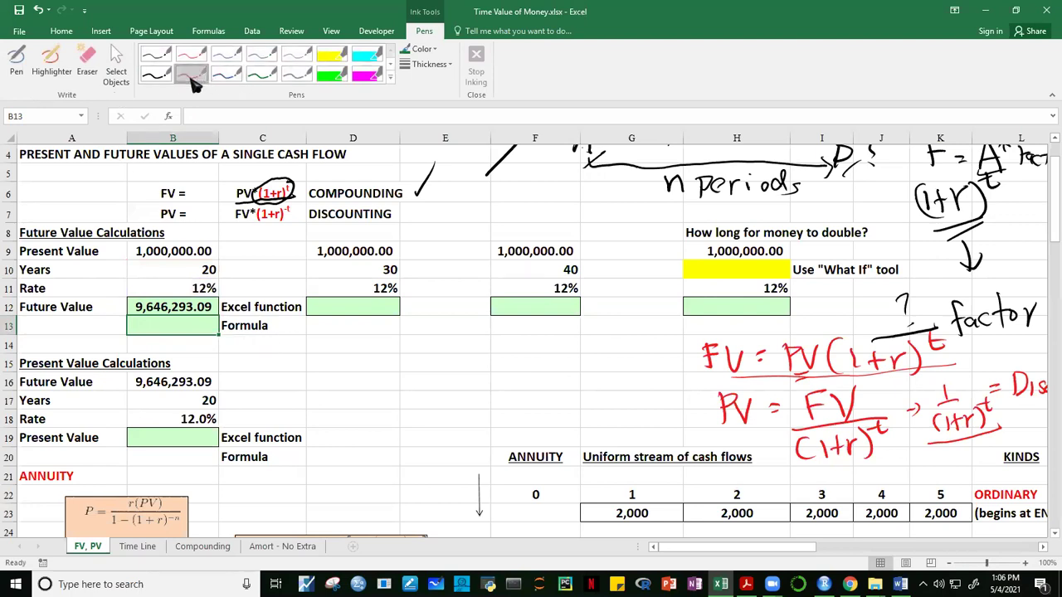
In red ink, draw a timeline with period ticks and payment labels above it.
left_click(192, 76)
left_click_drag(347, 372, 471, 363)
left_click_drag(574, 369, 578, 379)
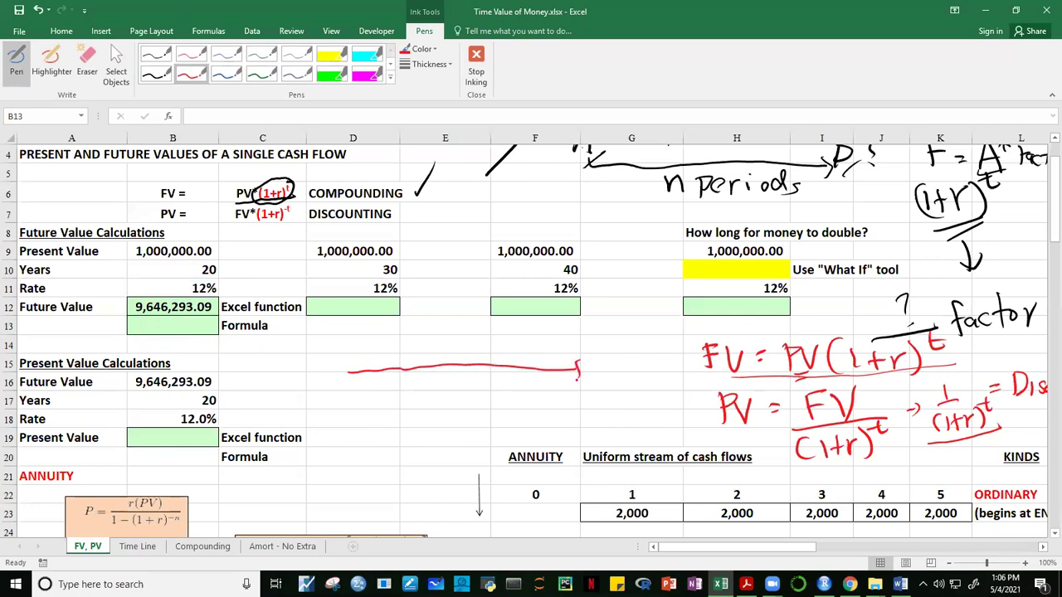
mouse_move(352, 363)
left_mouse_down()
mouse_move(352, 383)
mouse_move(420, 375)
mouse_move(544, 382)
left_mouse_up()
mouse_move(376, 338)
left_mouse_down()
mouse_move(377, 348)
mouse_move(391, 339)
mouse_move(415, 348)
mouse_move(554, 339)
mouse_move(577, 351)
mouse_move(554, 343)
left_mouse_up()
left_click_drag(577, 360, 579, 375)
left_click_drag(592, 336, 588, 347)
left_click_drag(603, 339, 604, 340)
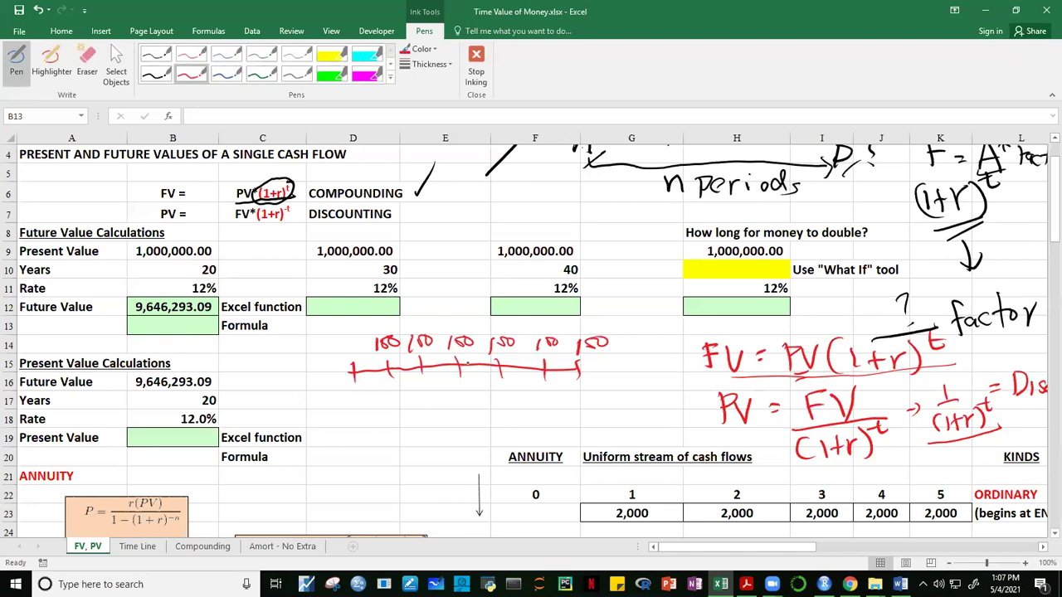
Bracket the payments with a red brace and write 'Annuity = pmt' beneath it.
mouse_move(396, 383)
left_mouse_down()
mouse_move(415, 392)
mouse_move(592, 372)
left_mouse_up()
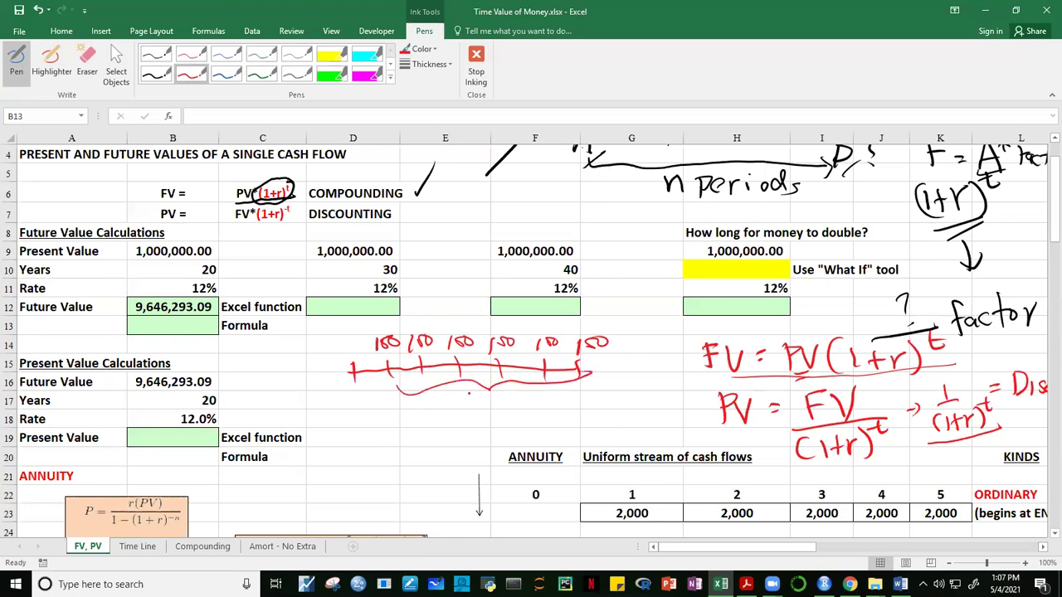
left_click_drag(376, 420, 390, 411)
mouse_move(396, 418)
left_mouse_down()
mouse_move(403, 407)
mouse_move(406, 418)
left_mouse_up()
mouse_move(409, 418)
left_mouse_down()
mouse_move(451, 403)
mouse_move(491, 428)
mouse_move(524, 403)
mouse_move(565, 434)
mouse_move(567, 416)
mouse_move(586, 405)
mouse_move(597, 422)
mouse_move(609, 409)
left_mouse_up()
left_click_drag(592, 402, 627, 396)
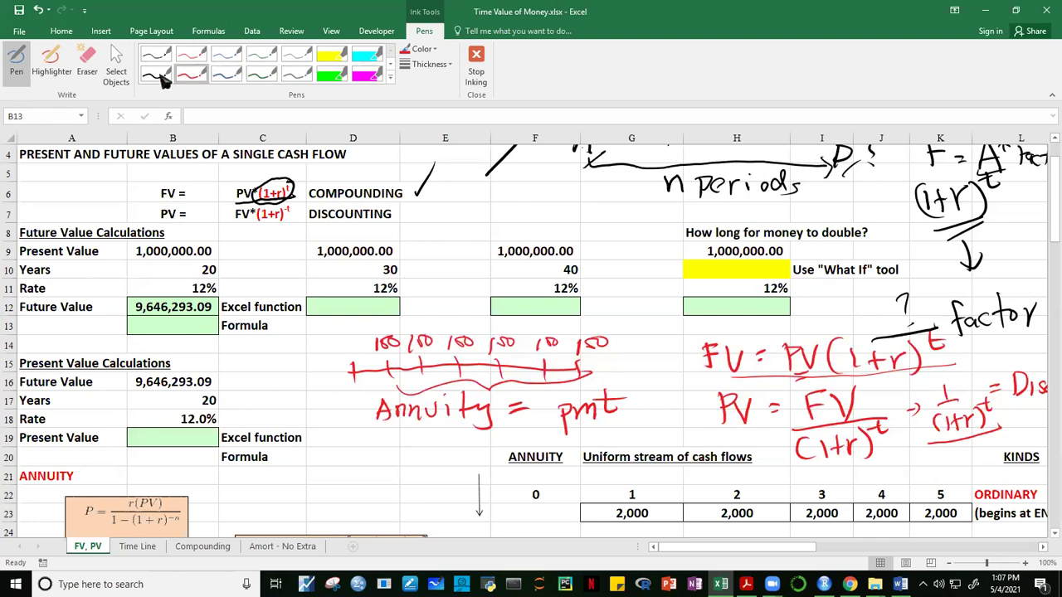
In green ink, draw a row-14 timeline with ticks, periods 19 and 20, circled start, and question mark.
left_click(260, 76)
left_click_drag(63, 347, 270, 342)
mouse_move(62, 341)
left_mouse_down()
mouse_move(62, 355)
mouse_move(49, 335)
mouse_move(68, 330)
mouse_move(92, 356)
mouse_move(171, 355)
left_mouse_up()
mouse_move(196, 338)
left_mouse_down()
mouse_move(196, 353)
mouse_move(277, 342)
mouse_move(270, 367)
mouse_move(281, 370)
mouse_move(306, 344)
left_mouse_up()
left_click(280, 359)
left_click_drag(305, 340, 314, 360)
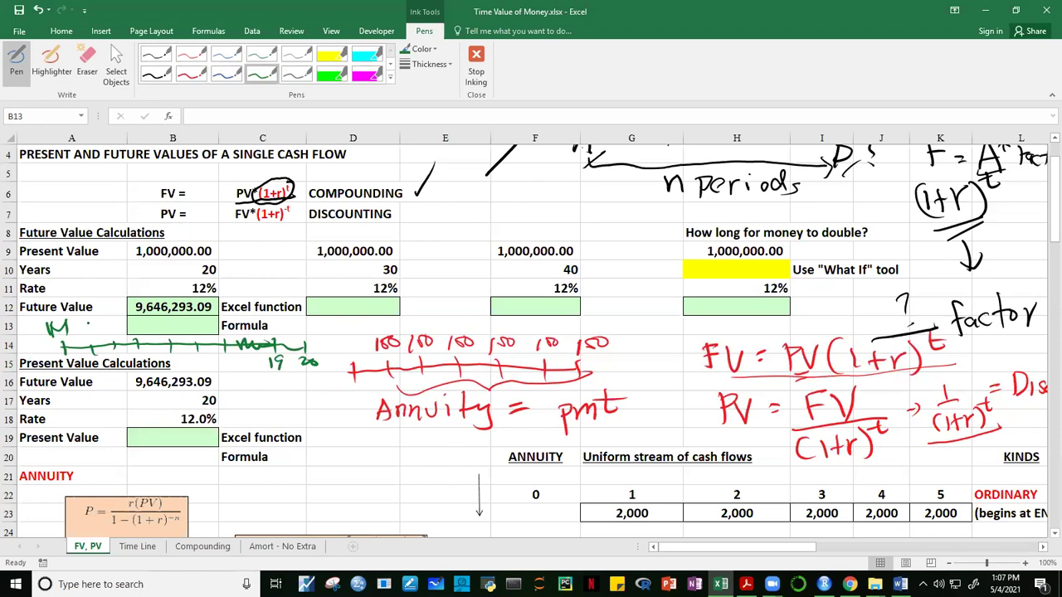
mouse_move(70, 313)
left_mouse_down()
mouse_move(46, 313)
mouse_move(34, 335)
mouse_move(75, 335)
mouse_move(70, 315)
left_mouse_up()
left_click_drag(299, 321, 304, 329)
left_click(303, 335)
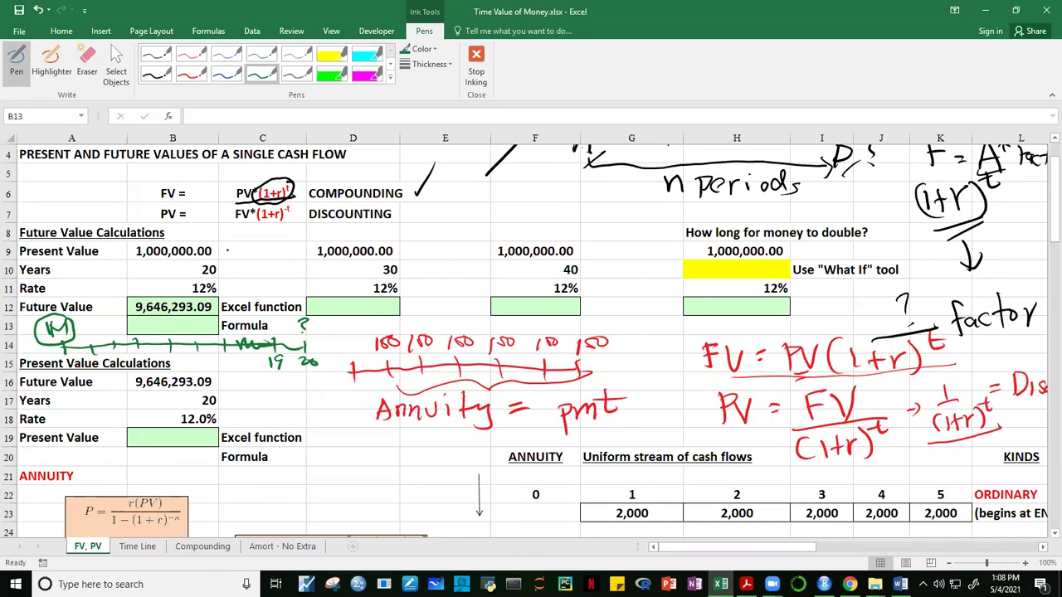
Stop inking and start an FV formula in B13 using rate B11 and periods B10.
left_click(475, 73)
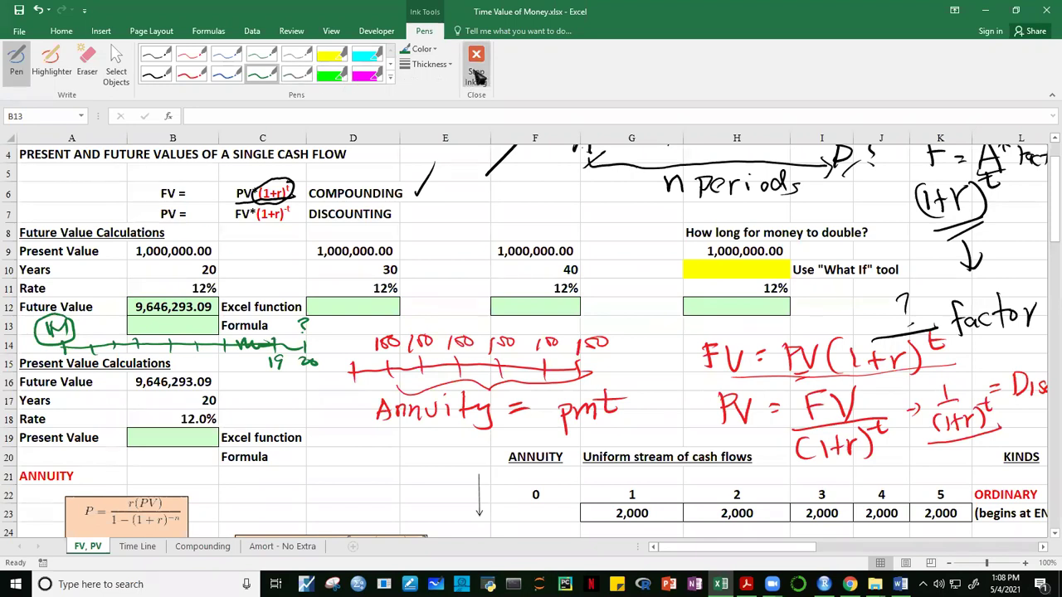
left_click(178, 336)
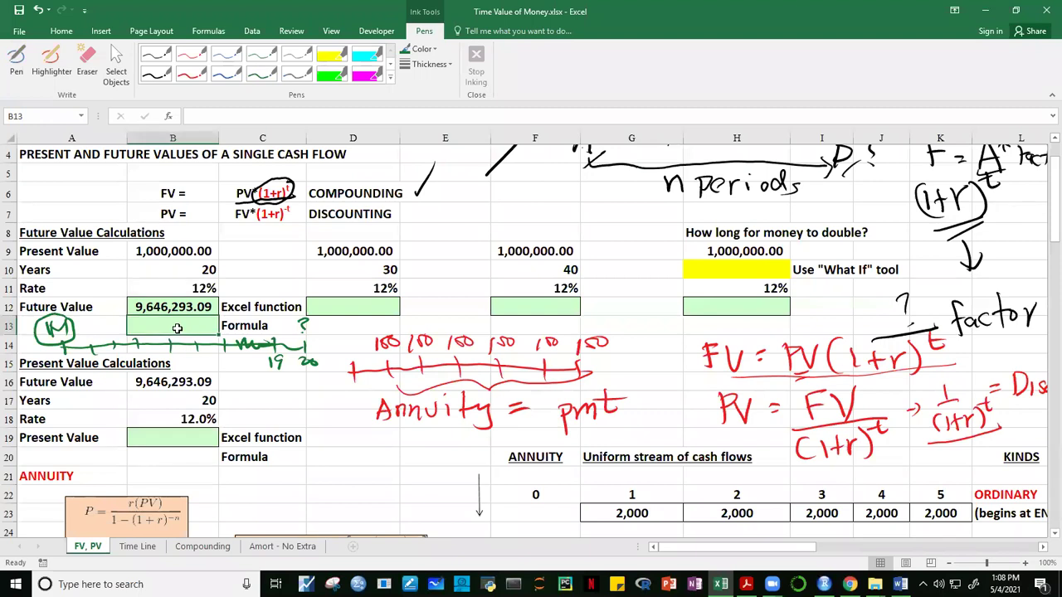
type("=fv")
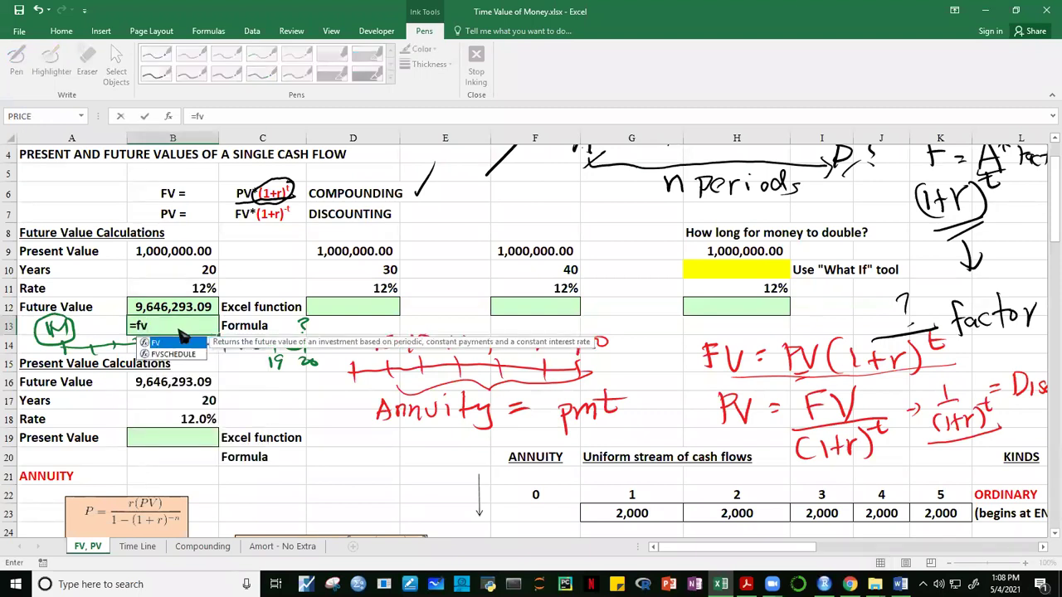
key("Tab")
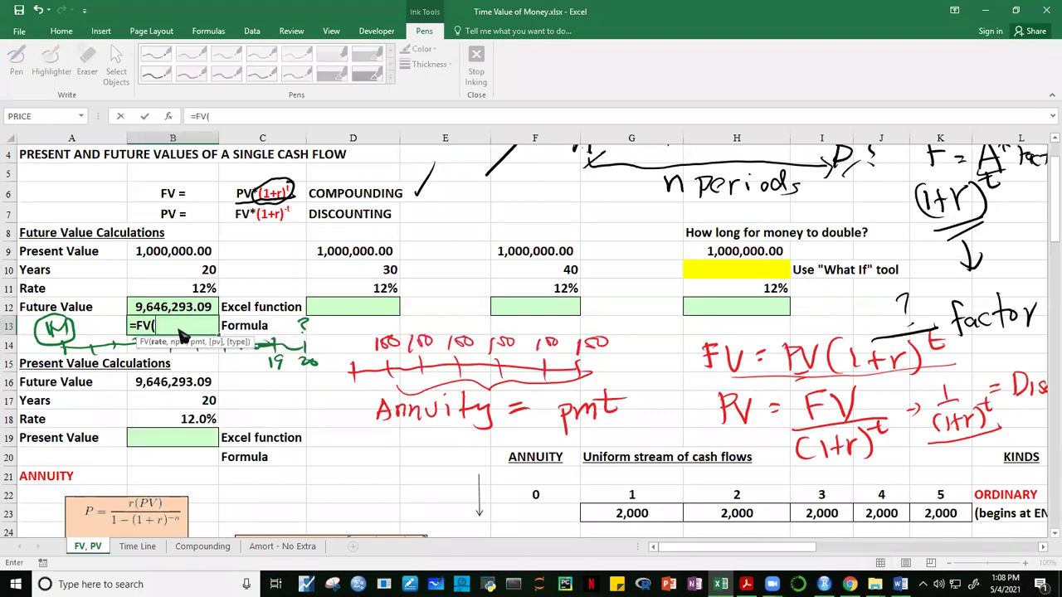
left_click(207, 285)
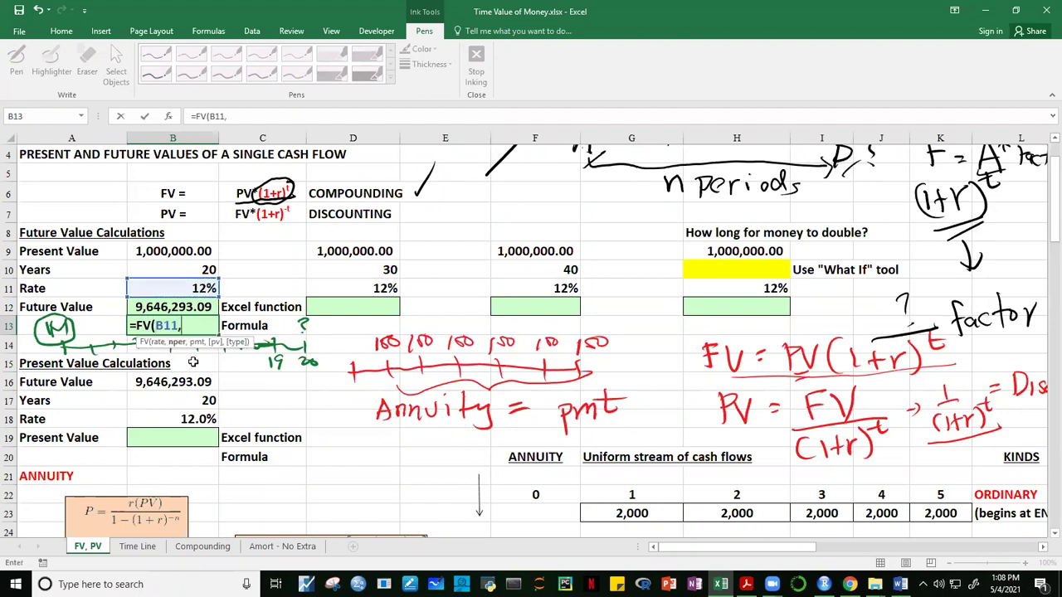
type(",")
left_click(196, 271)
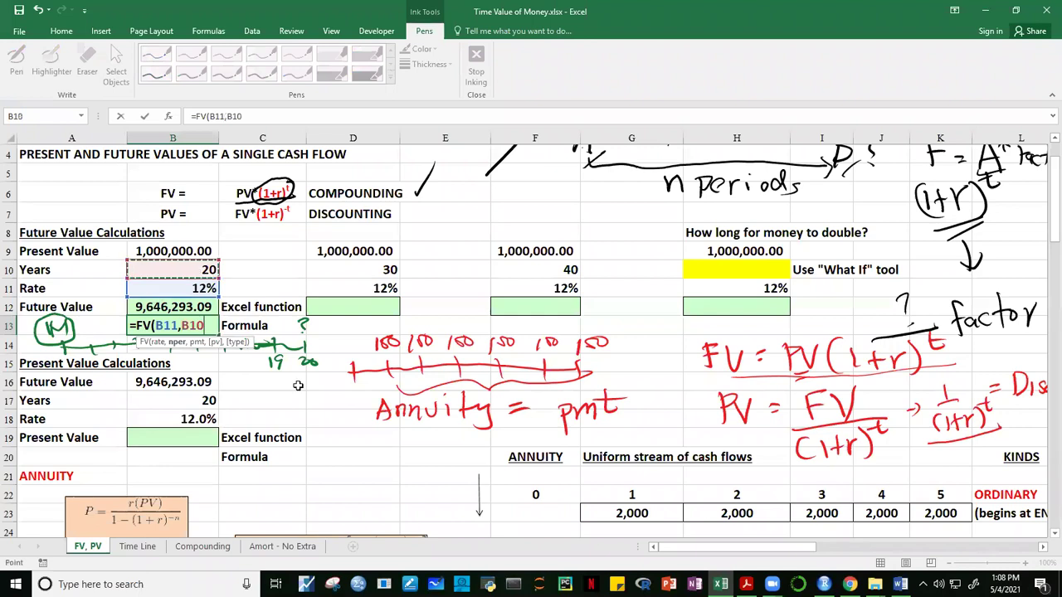
type(",")
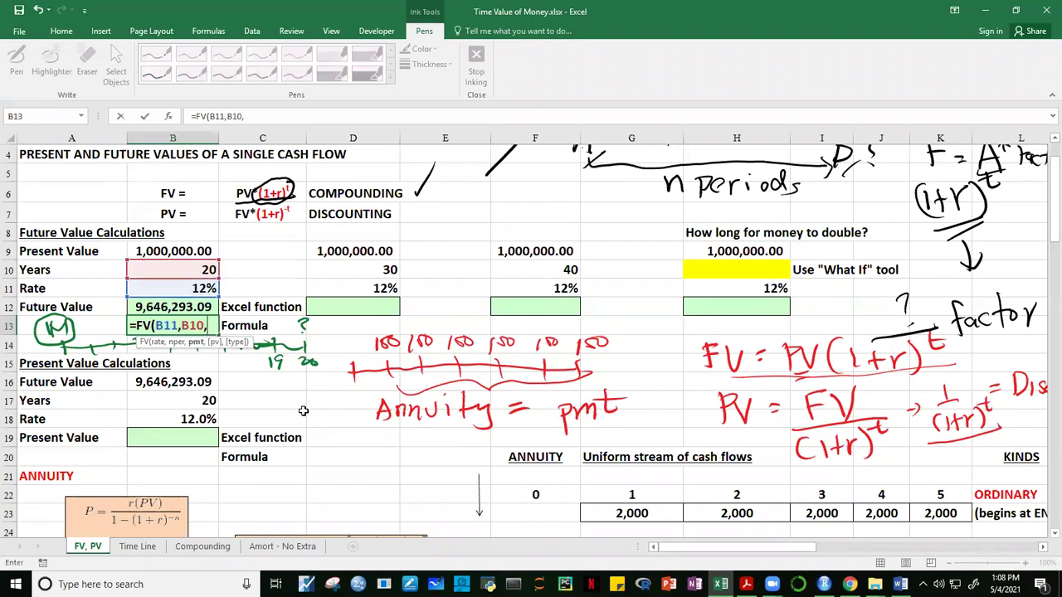
type("0")
Finish the formula as =FV(B11,B10,0,B9) with 0 payment and commit it.
key("BackSpace")
type(",")
key("BackSpace")
type("0,")
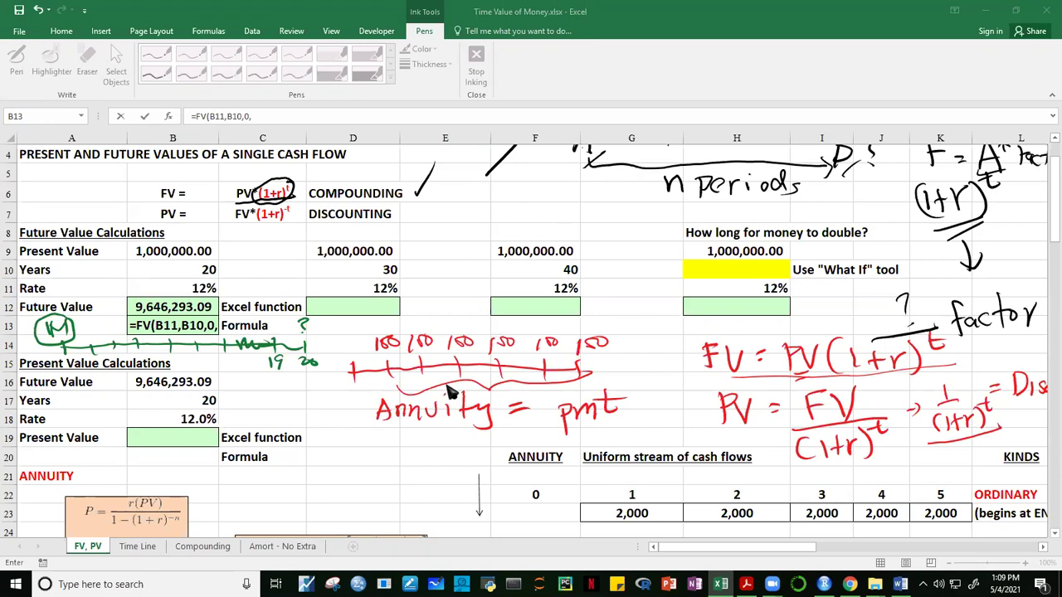
left_click(185, 255)
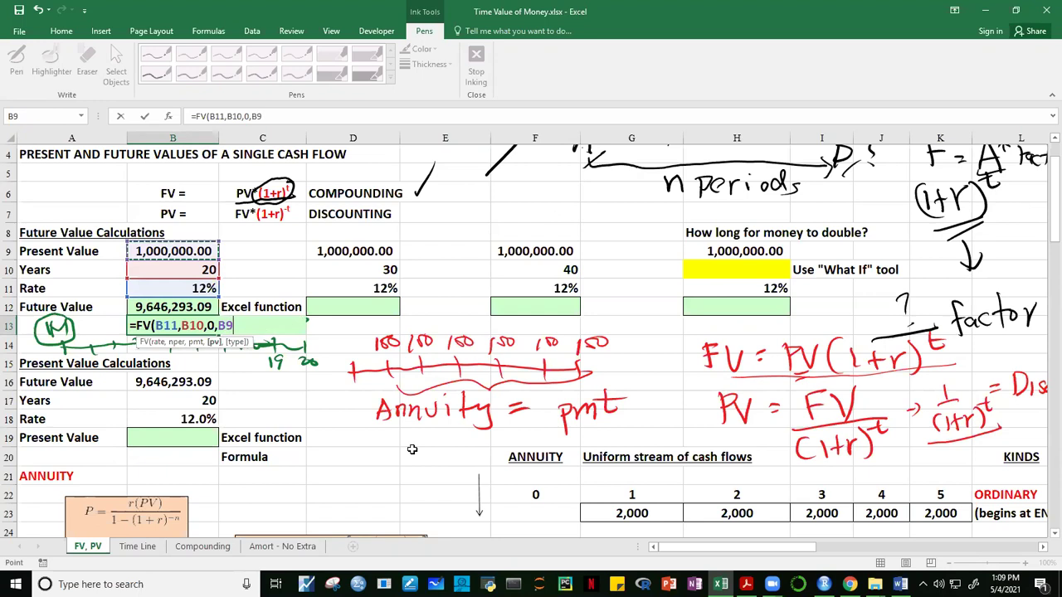
type(",")
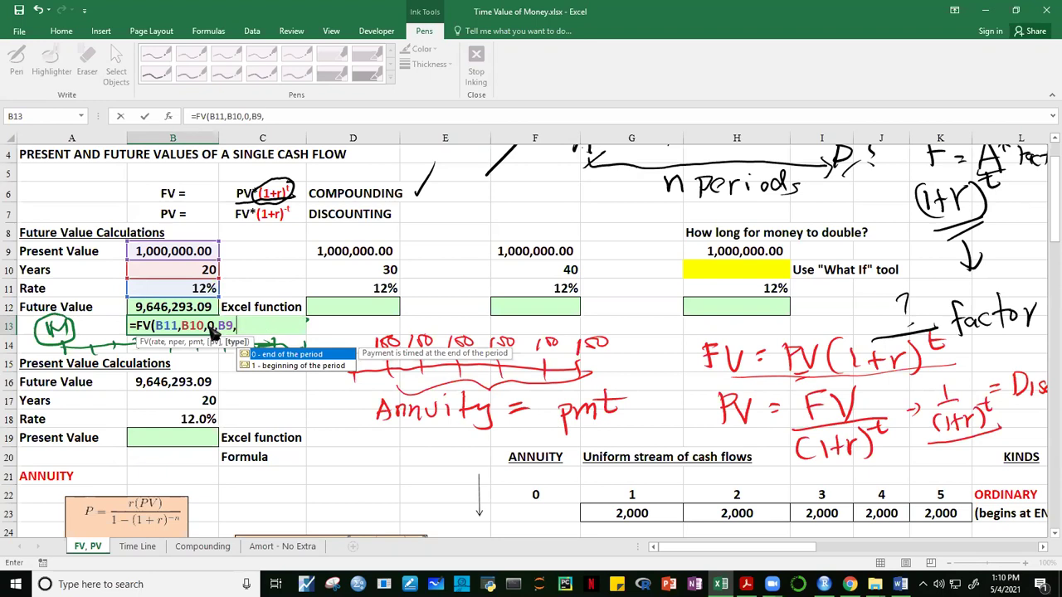
key("BackSpace")
type(")")
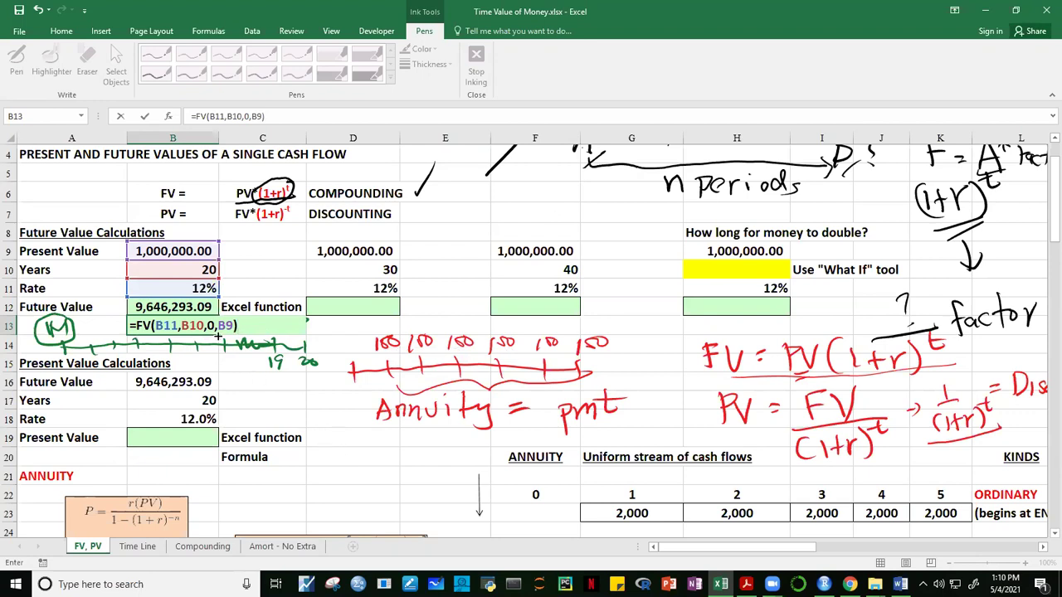
left_click(216, 331)
key("BackSpace")
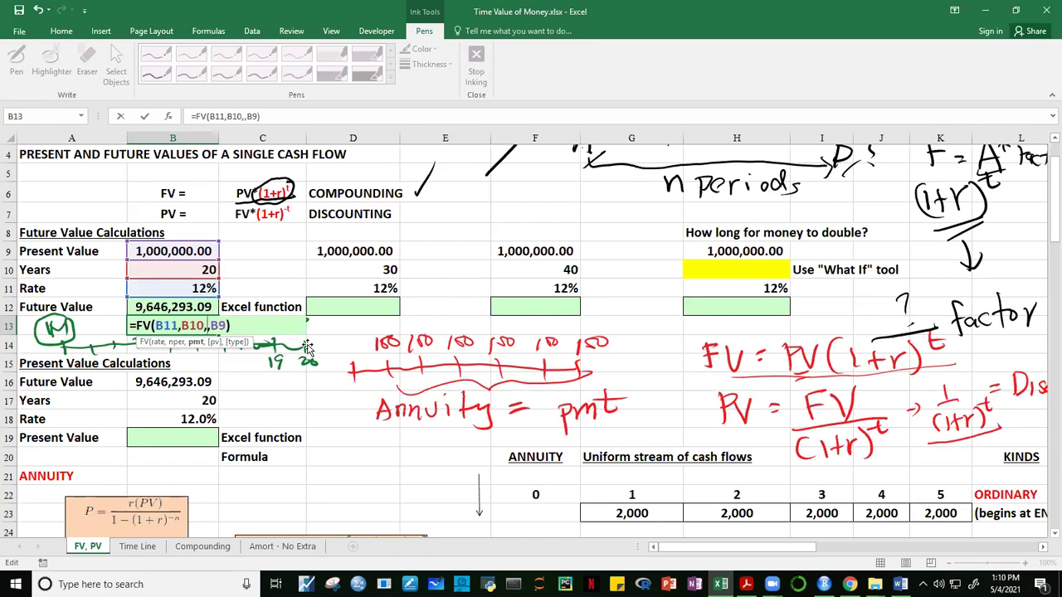
type("0")
key("End")
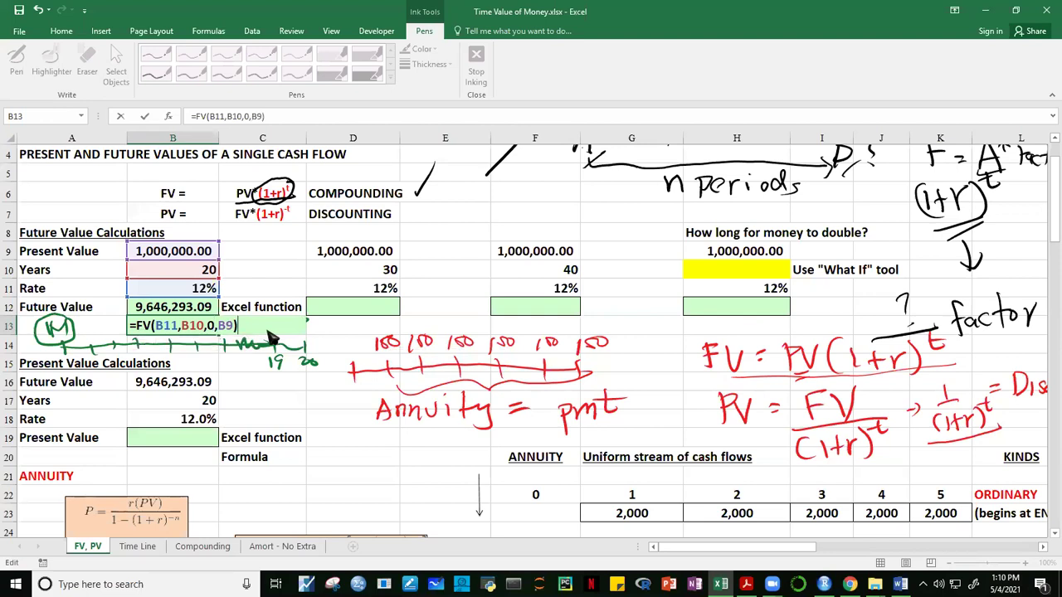
key("ctrl+Return")
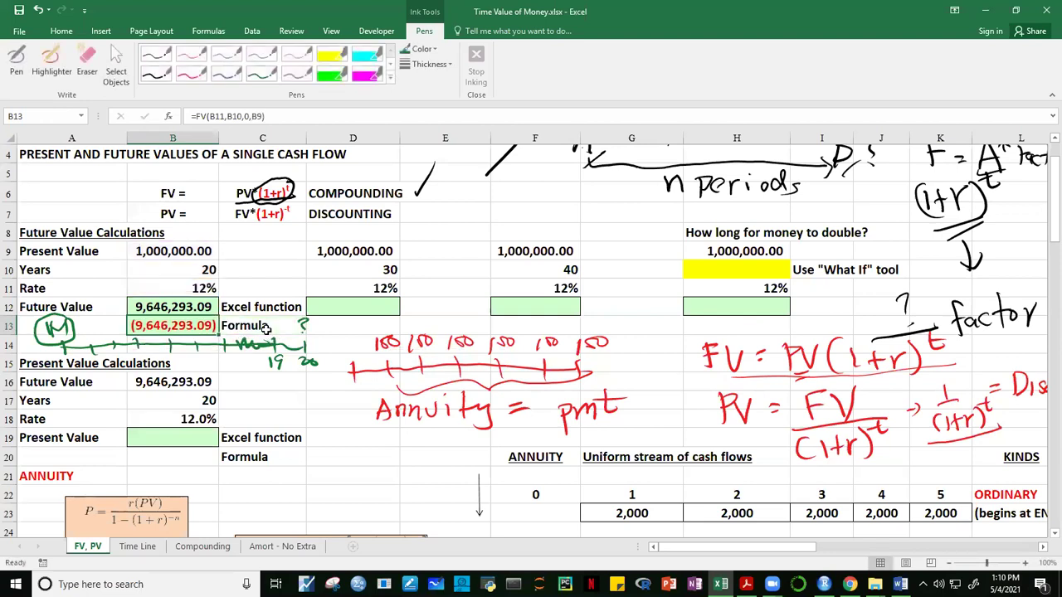
Delete the 0 payment so B13 reads =FV(B11,B10,,B9), then reopen the formula.
double_click(173, 329)
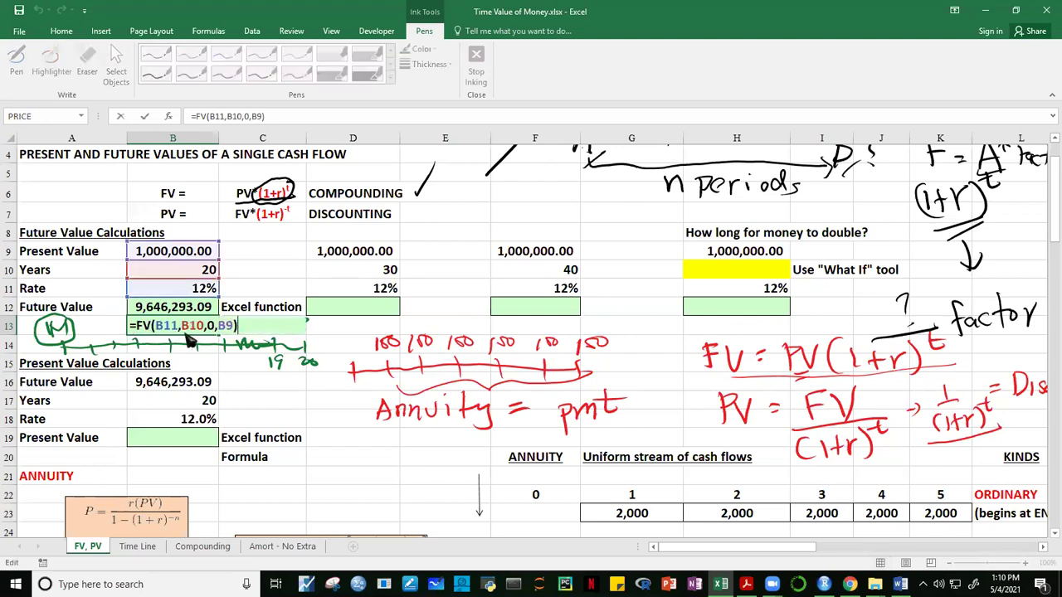
left_click(218, 332)
key("BackSpace")
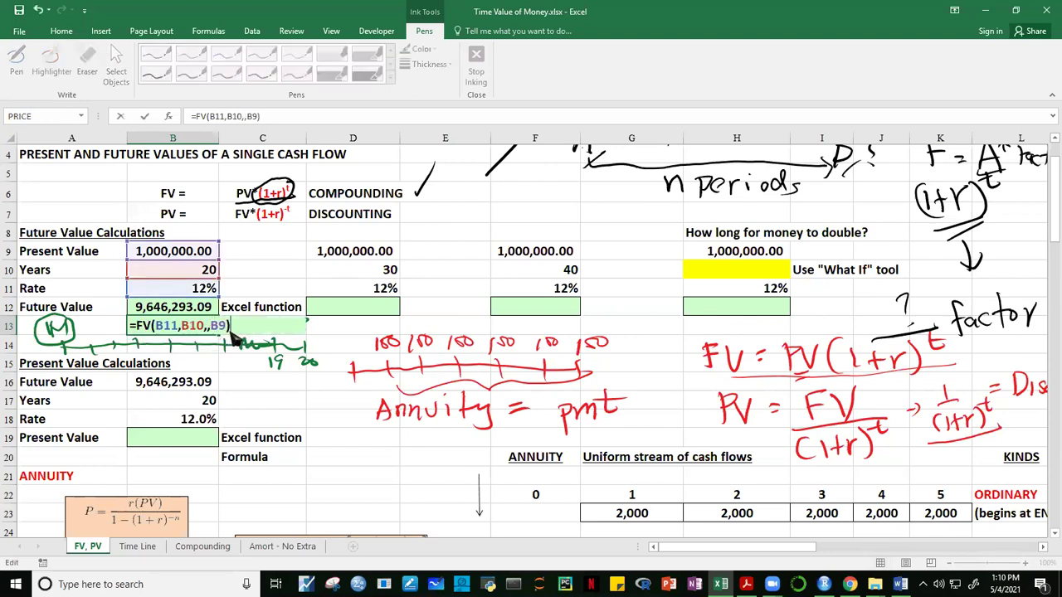
key("ctrl+Return")
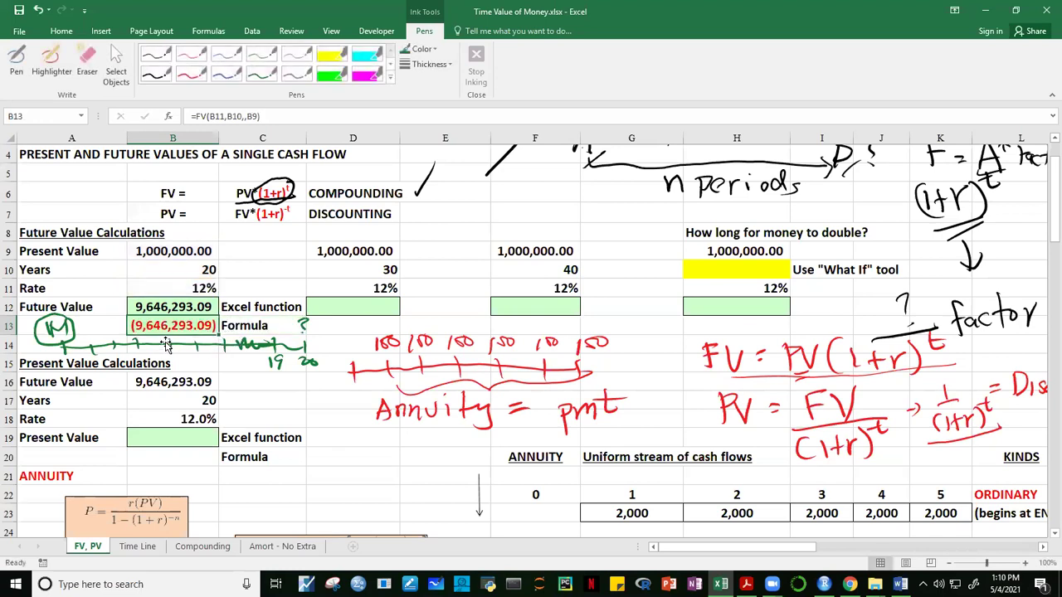
left_click(268, 388)
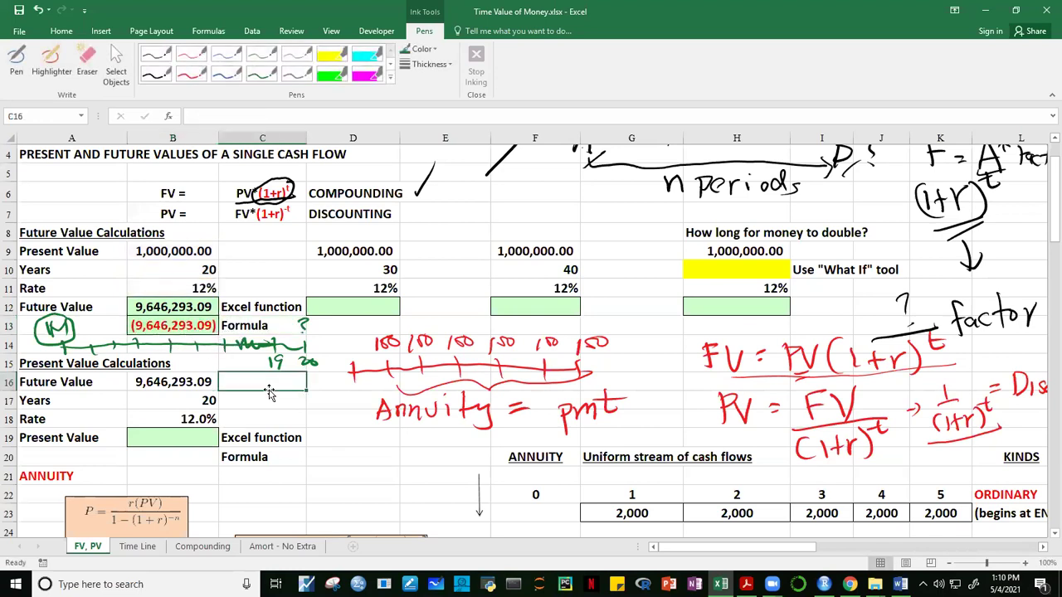
left_click(189, 325)
double_click(209, 328)
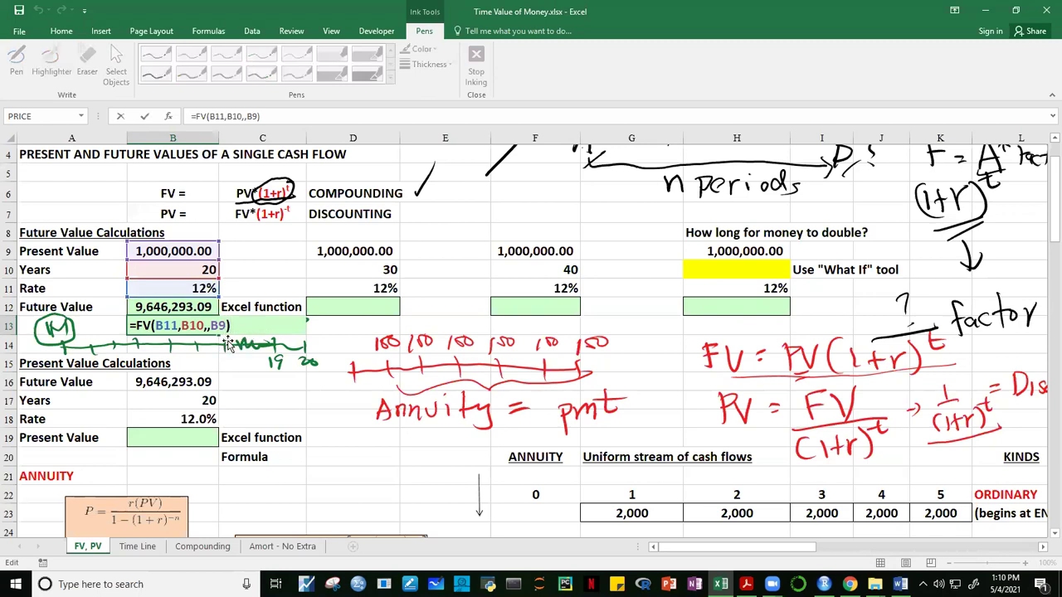
key("Return")
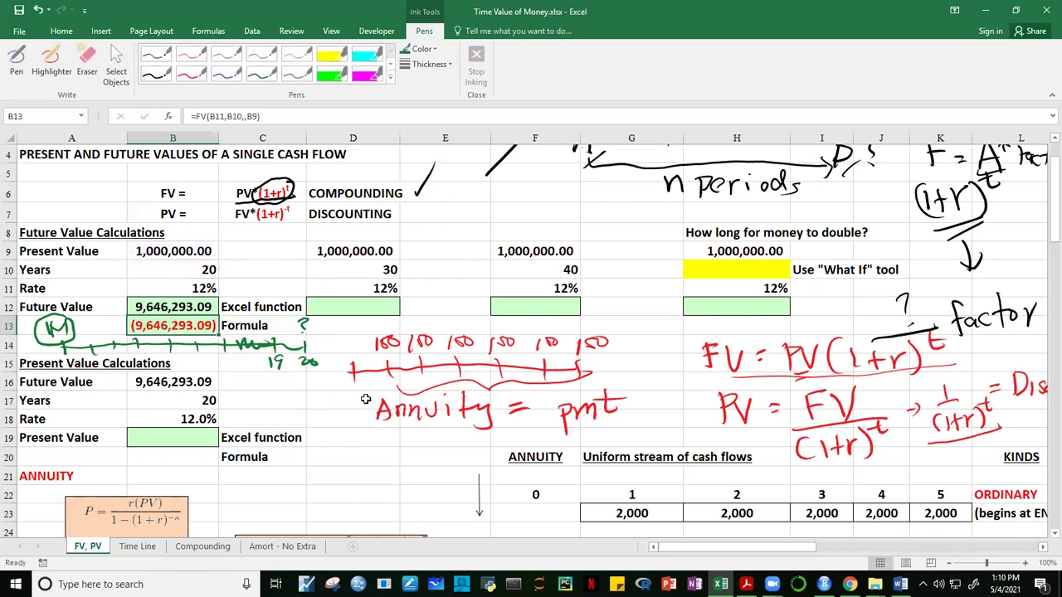
left_click(366, 400)
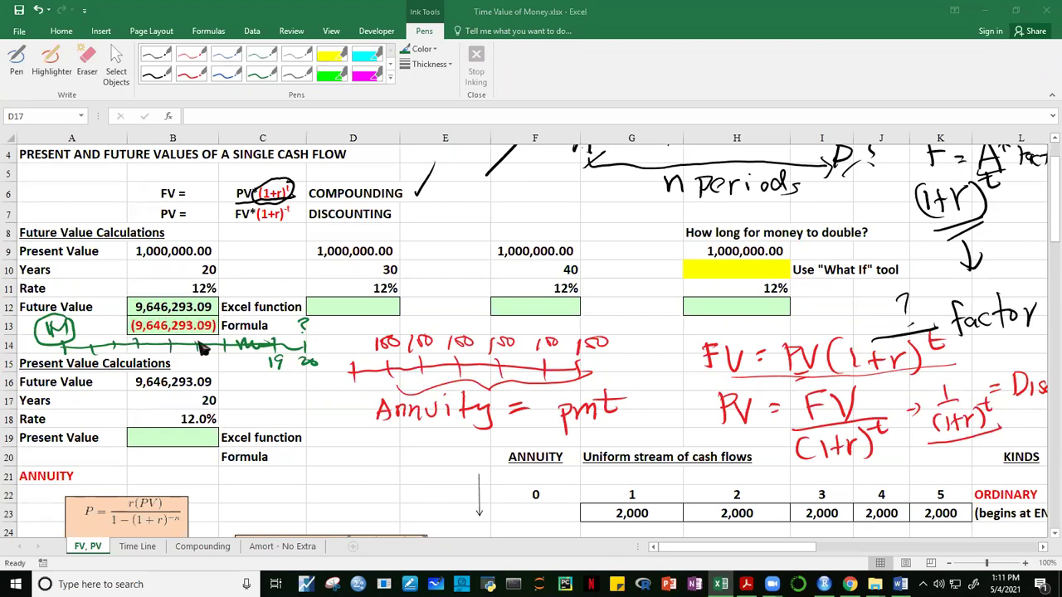
left_click(191, 328)
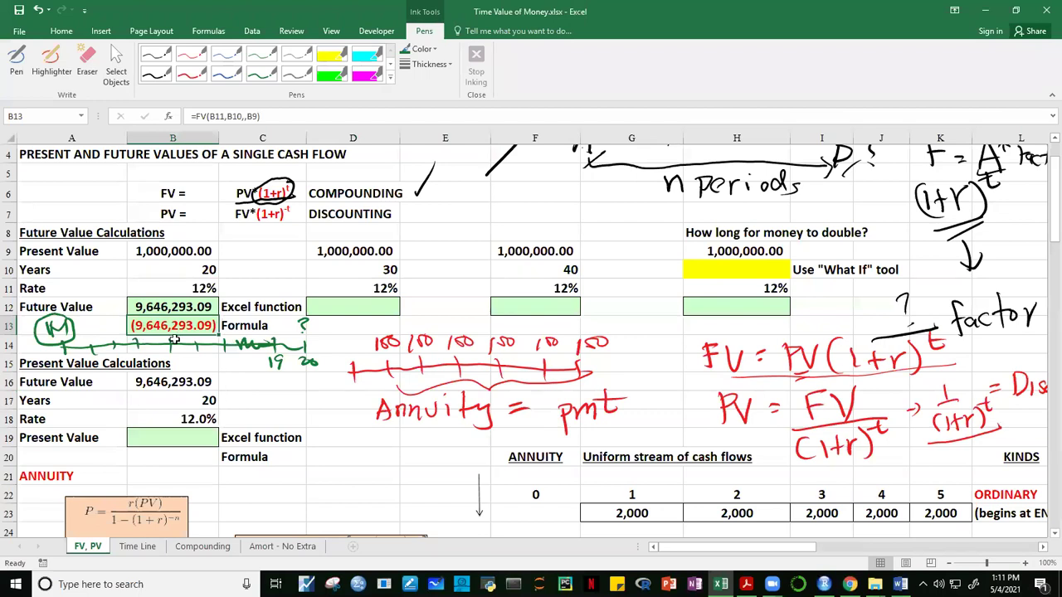
left_click(339, 425)
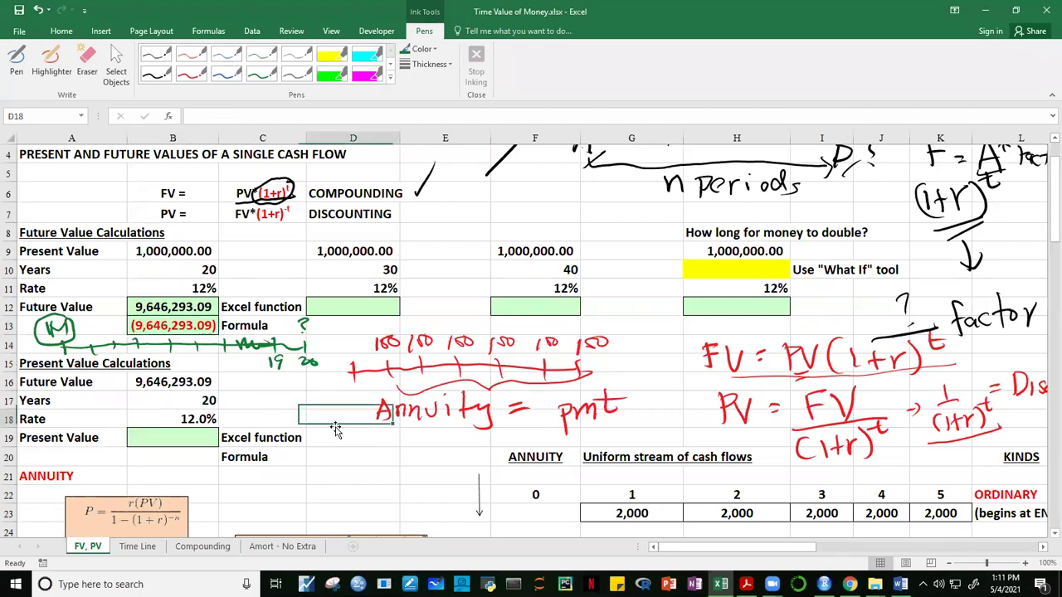
left_click(181, 329)
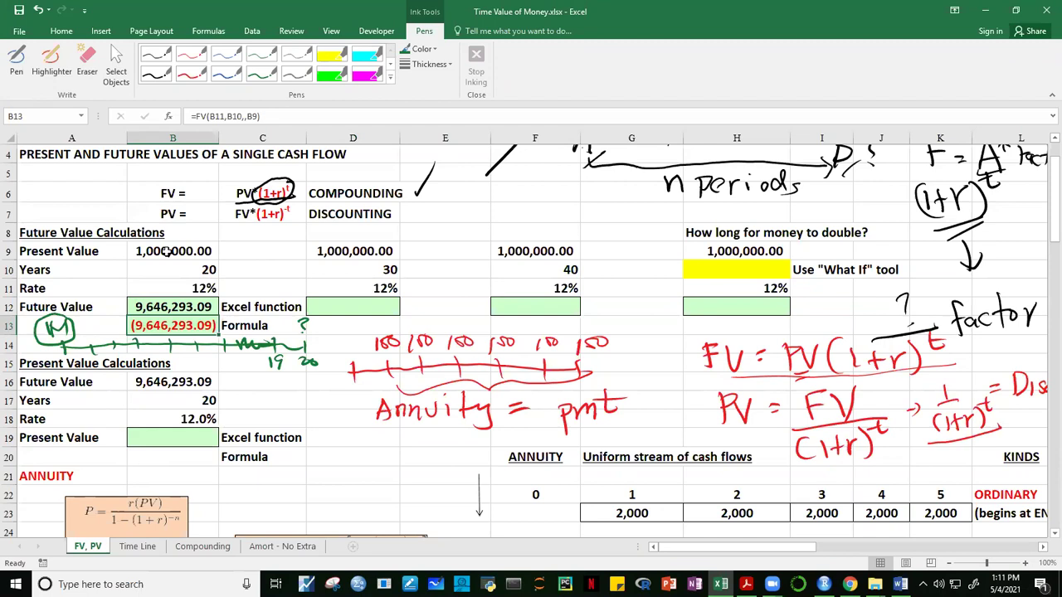
left_click(183, 253)
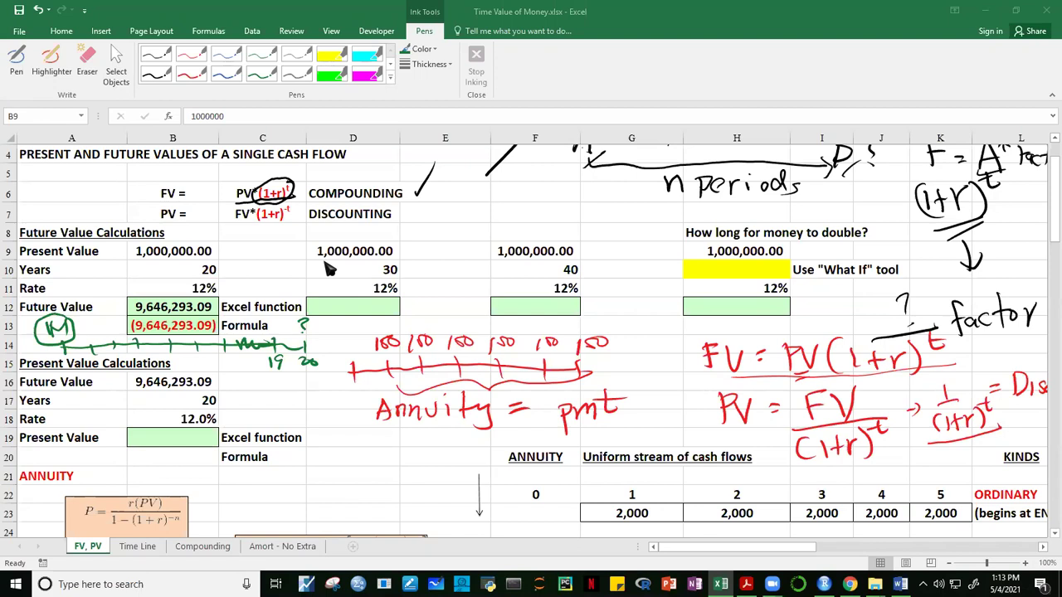
left_click(191, 253)
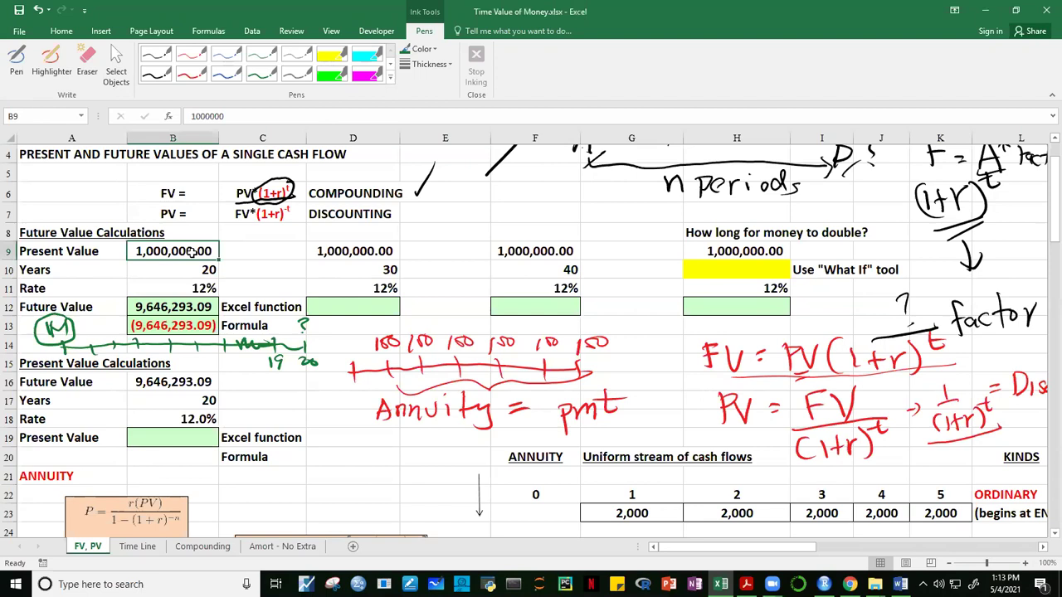
left_click(195, 121)
type("-")
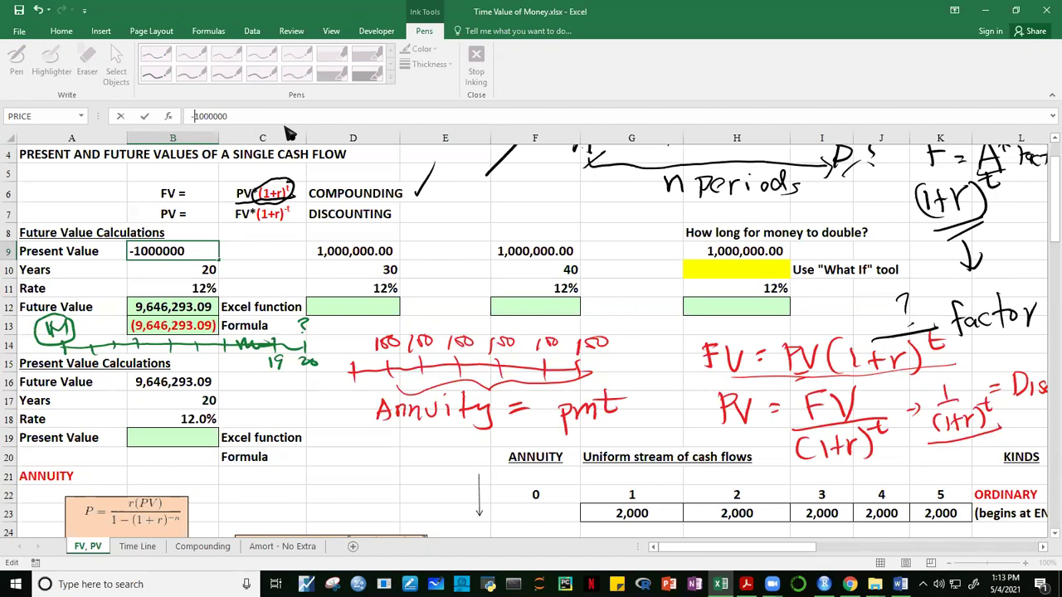
key("Return")
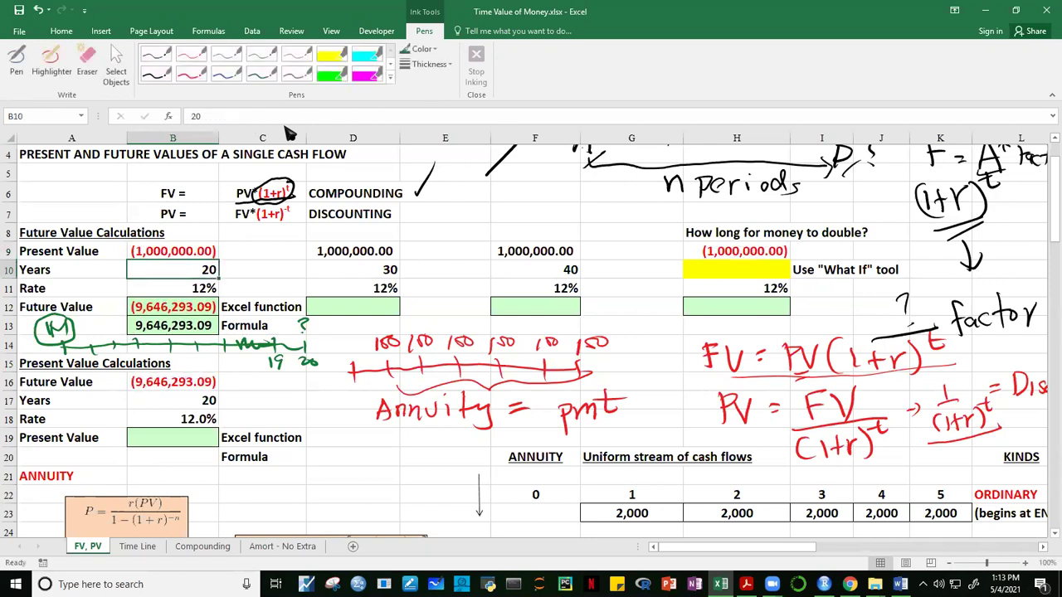
left_click(179, 325)
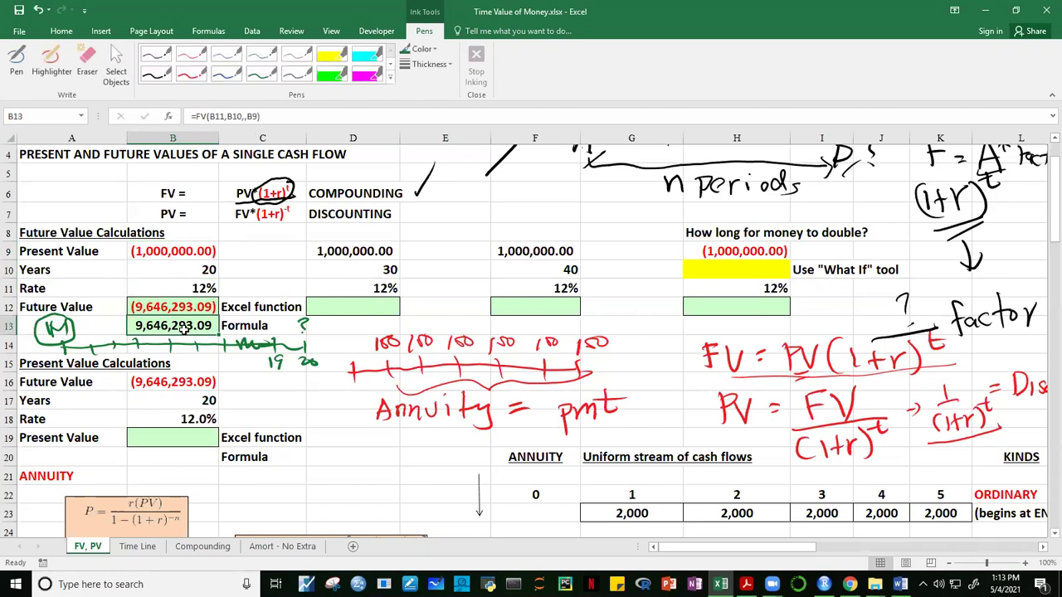
left_click(152, 309)
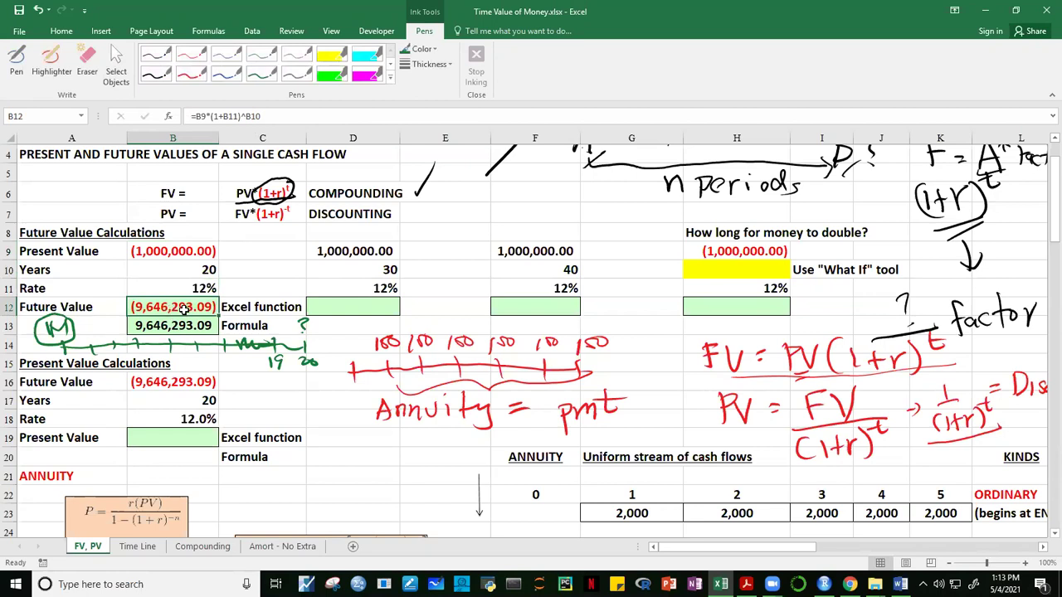
left_click(184, 326)
double_click(190, 330)
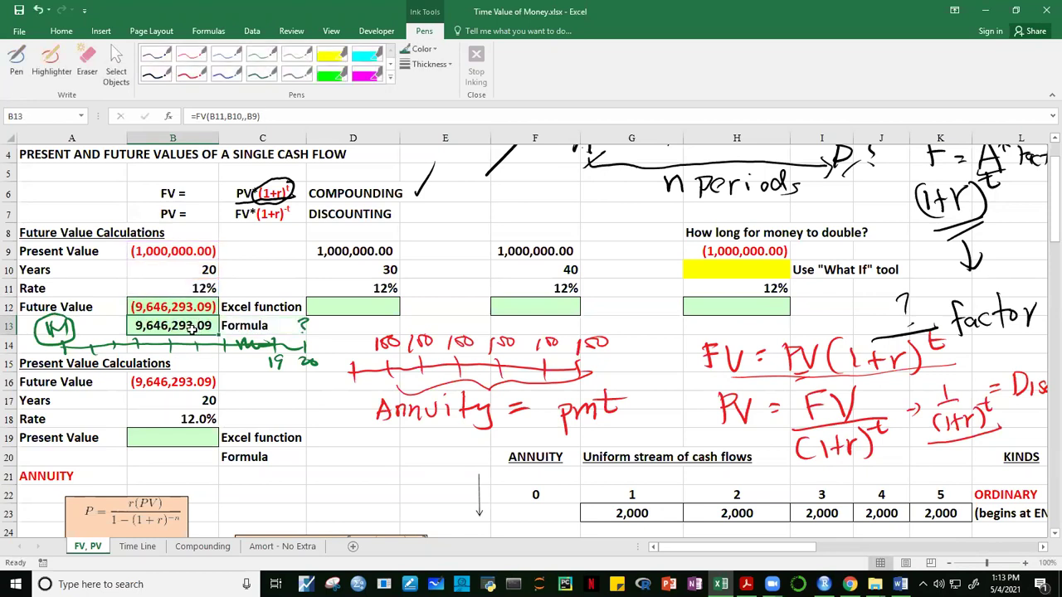
left_click(185, 250)
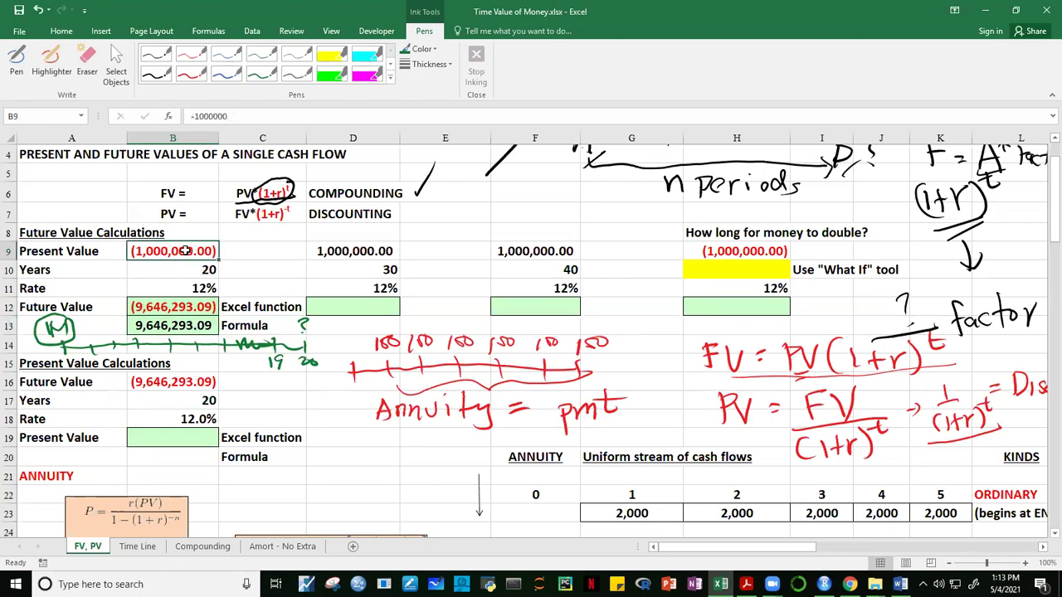
key("ctrl+z")
key("ctrl+z")
key("ctrl+z")
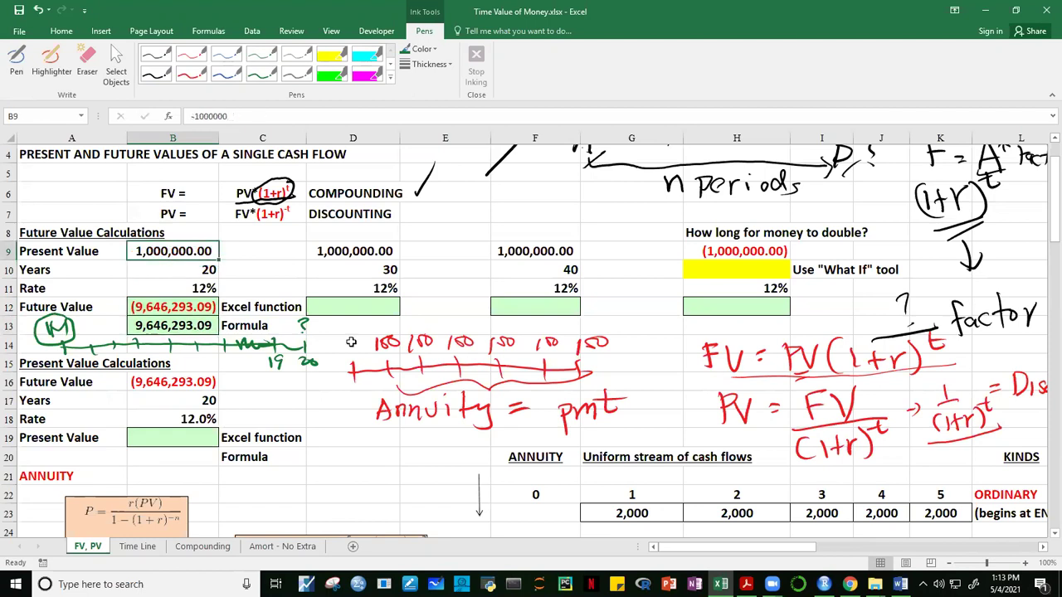
Change B13 to =-FV(B11,B10,,B9) so it shows a positive 9,646,293.09.
left_click(324, 378)
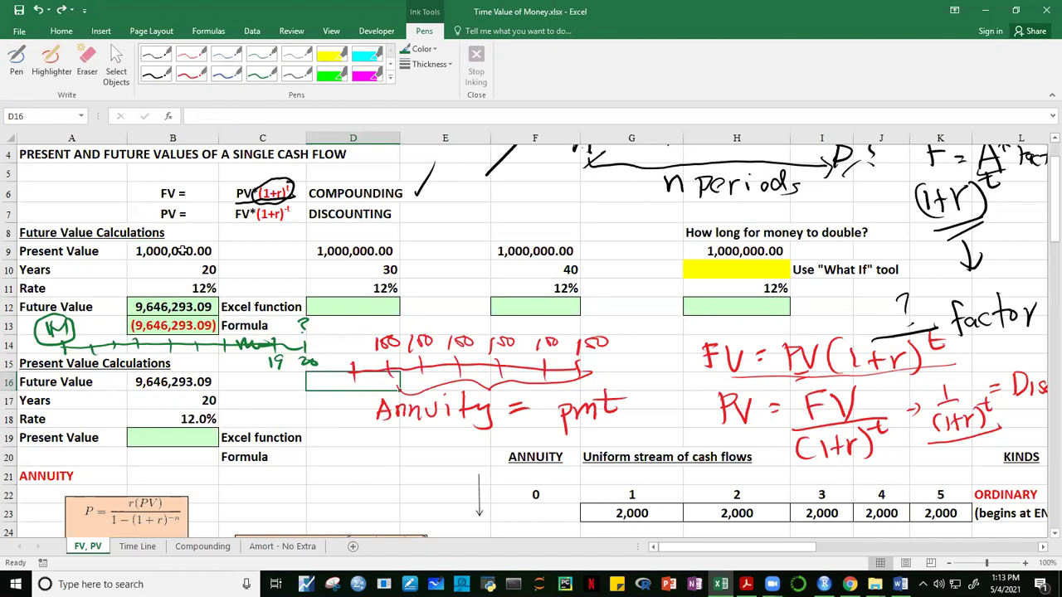
left_click(179, 326)
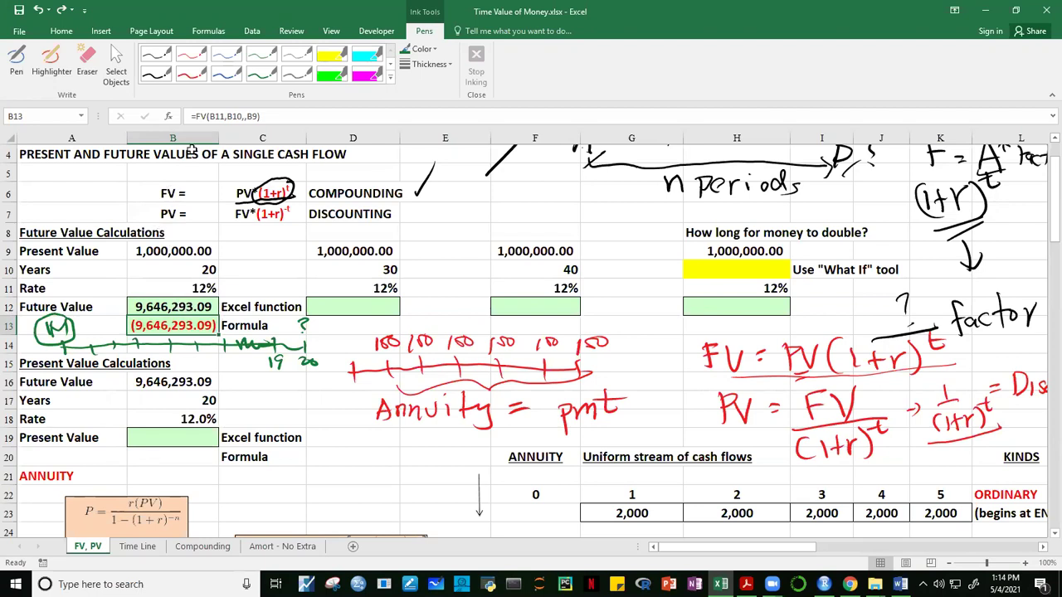
left_click(192, 117)
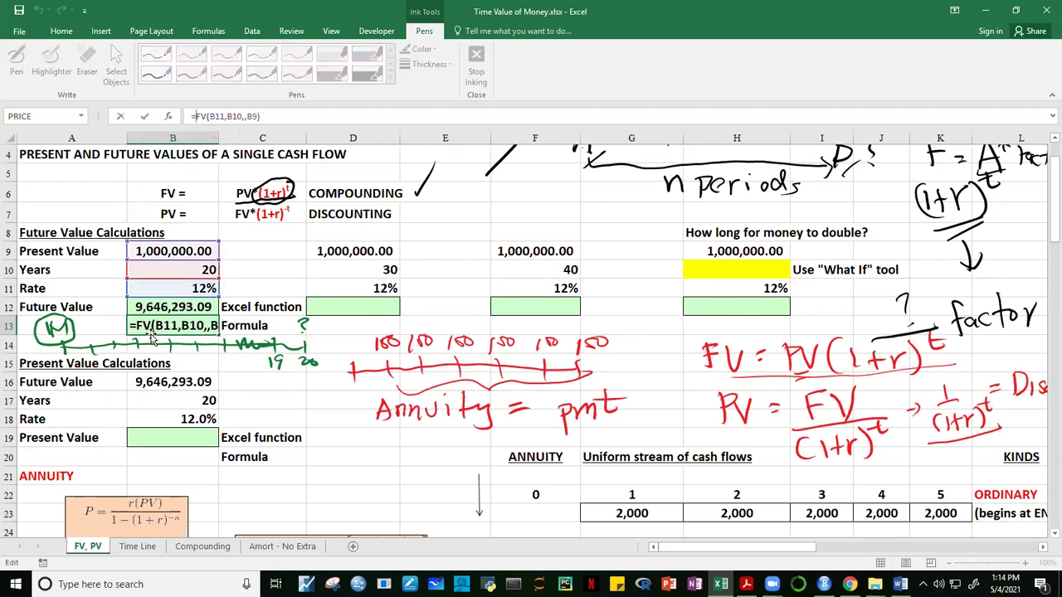
key("F2")
left_click(140, 333)
type("-")
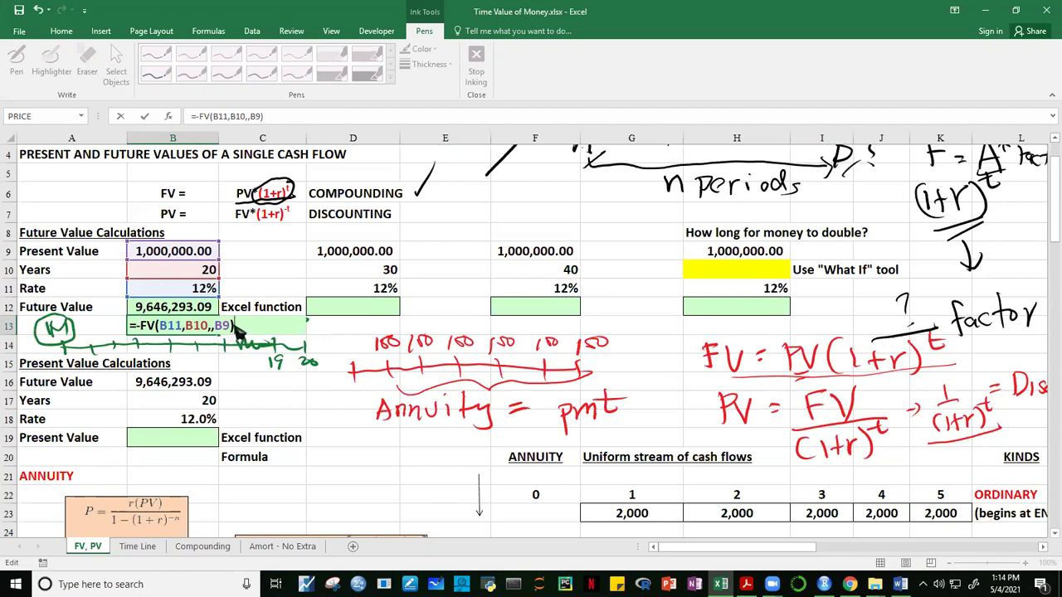
key("Return")
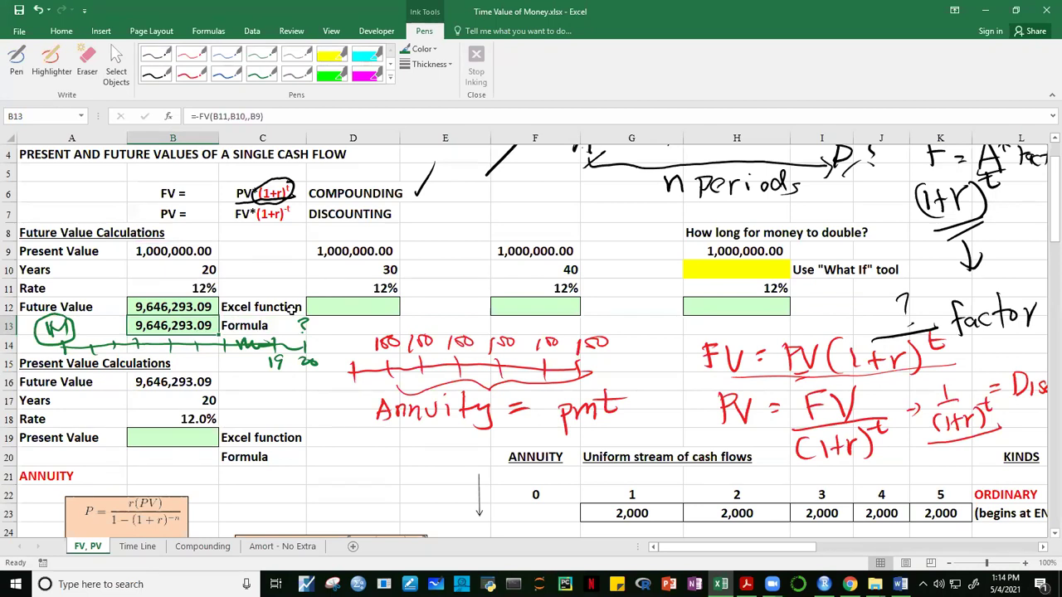
Review B13's formula without changing it, then select the rate in B11.
double_click(189, 325)
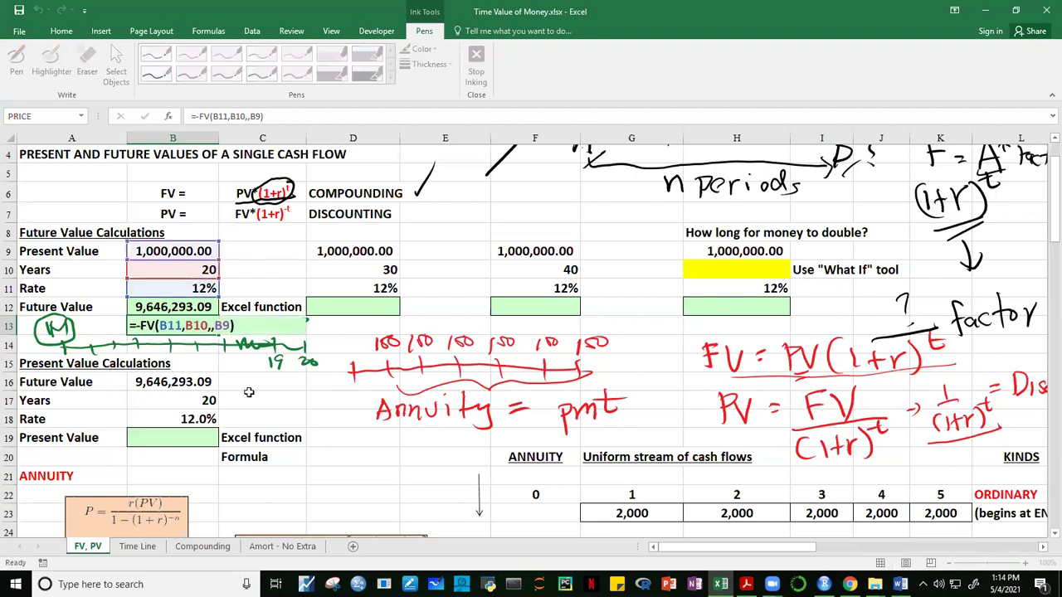
left_click(352, 417)
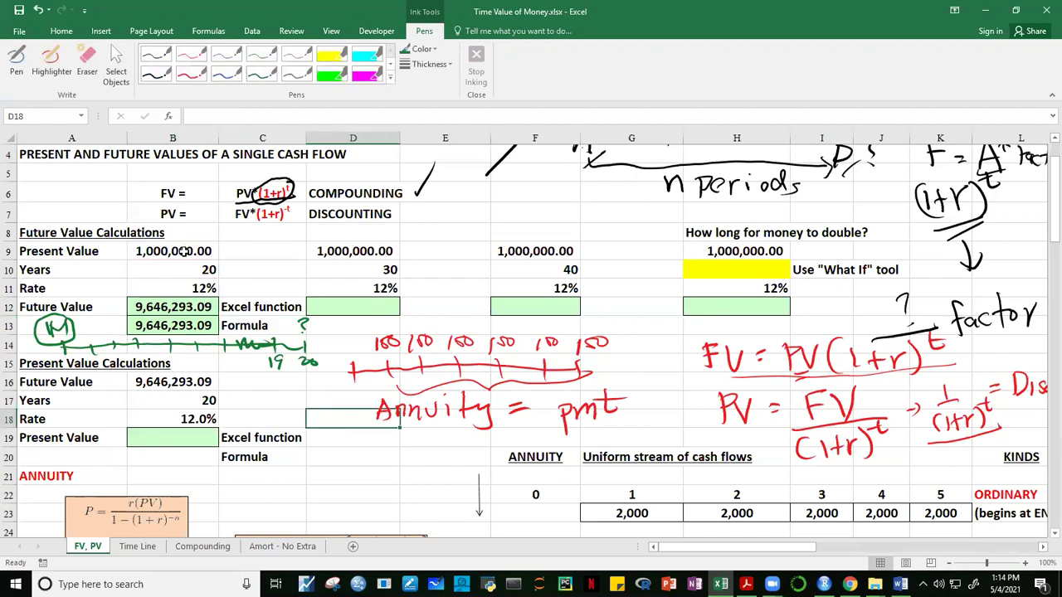
left_click(147, 330)
left_click(203, 293)
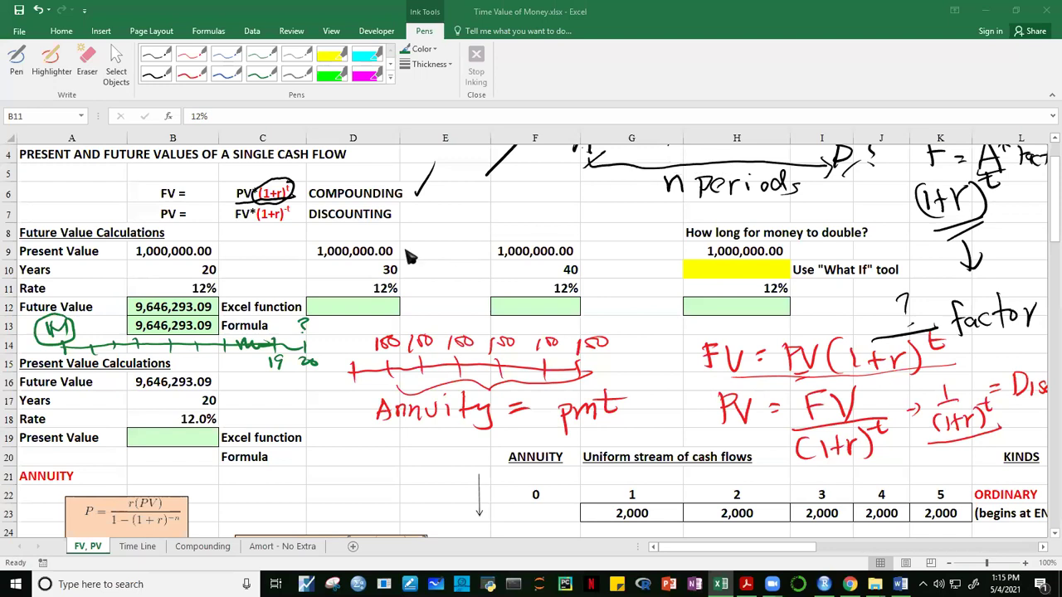
Enter =-FV(D11,D10,,D9) in D12 to get the 30-year future value 29,959,922.12.
left_click(335, 307)
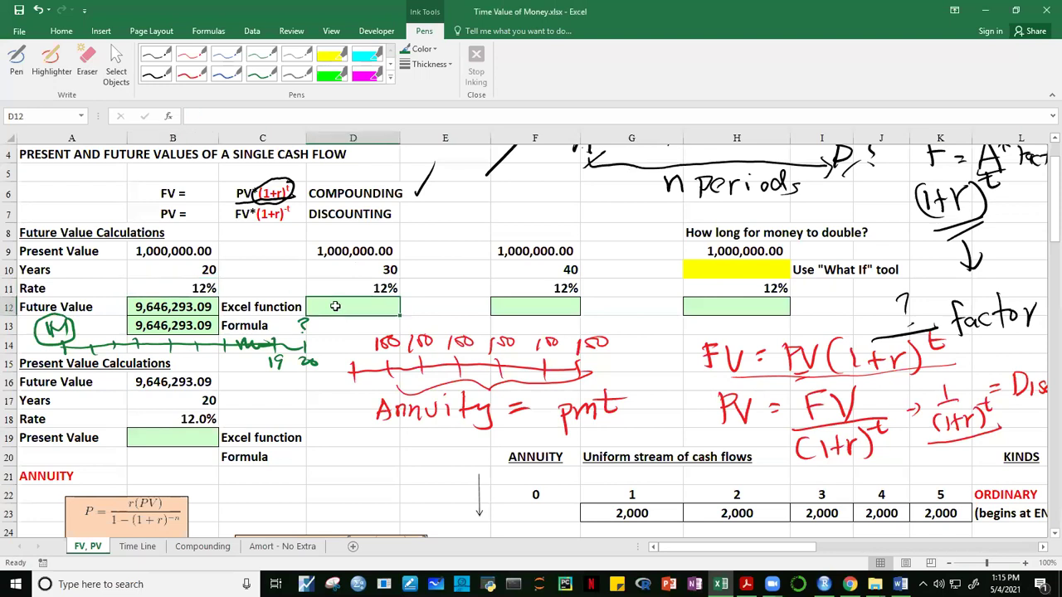
type("=-")
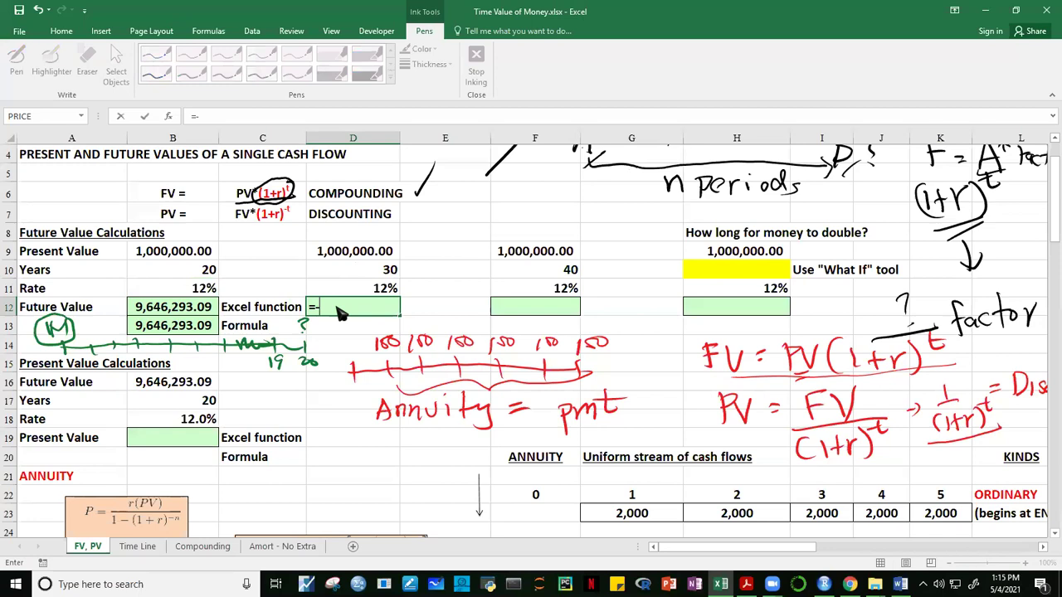
key("BackSpace")
type("FV(")
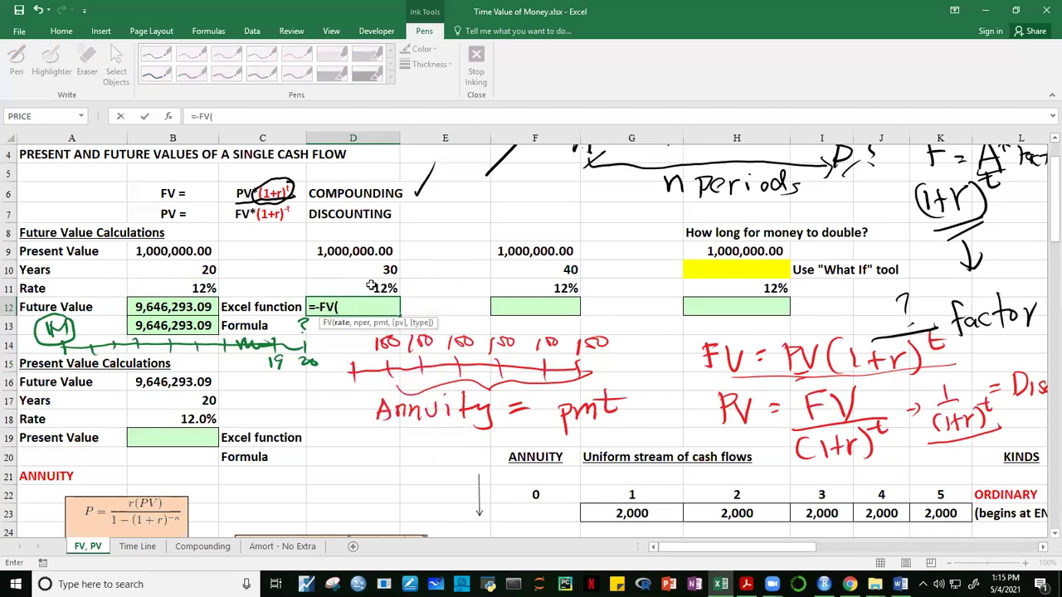
left_click(371, 290)
type(",")
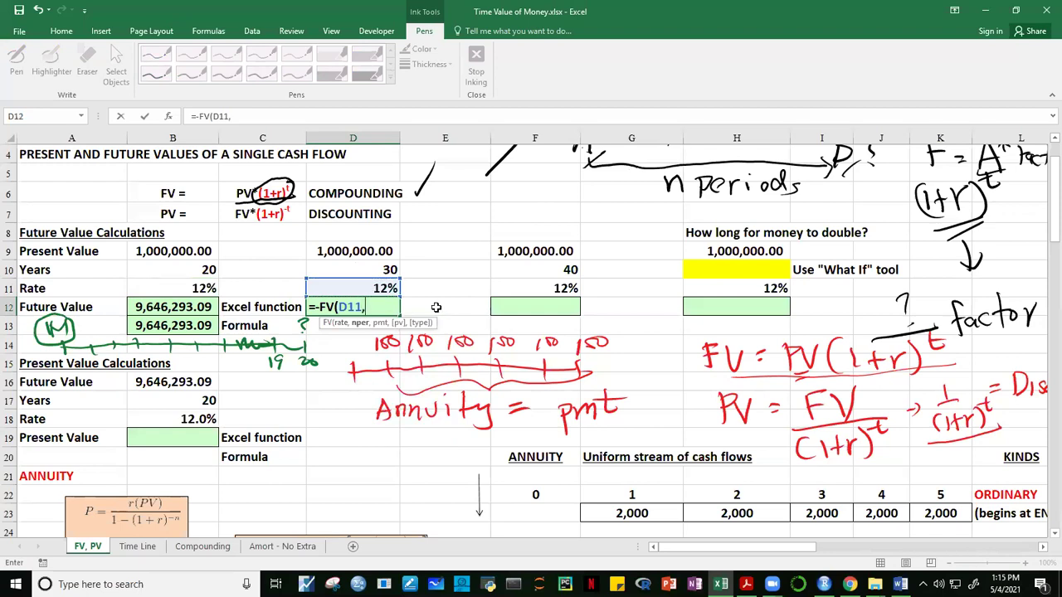
left_click(389, 268)
type(",,")
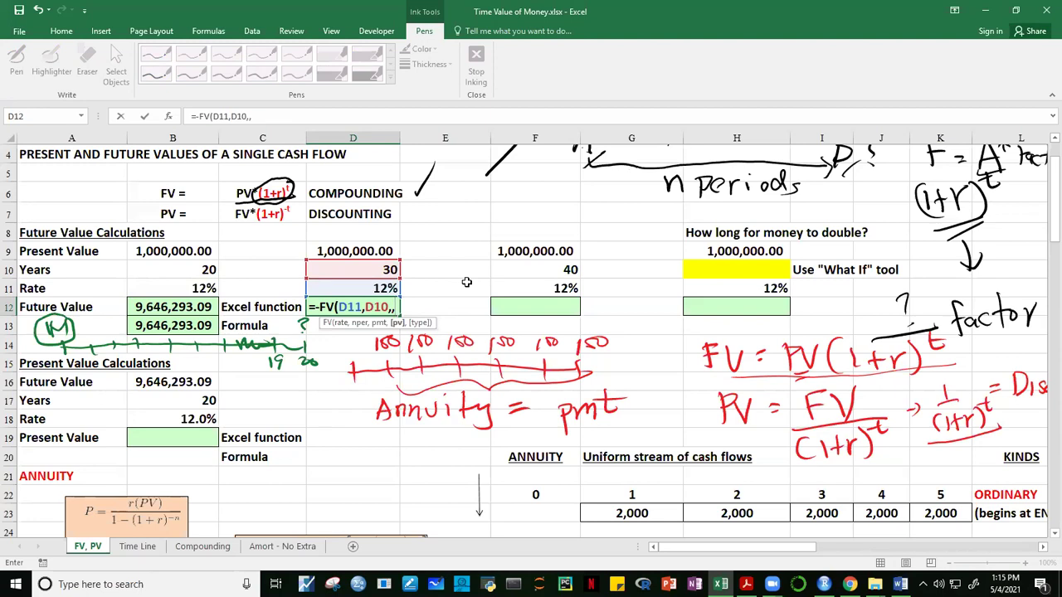
left_click(351, 251)
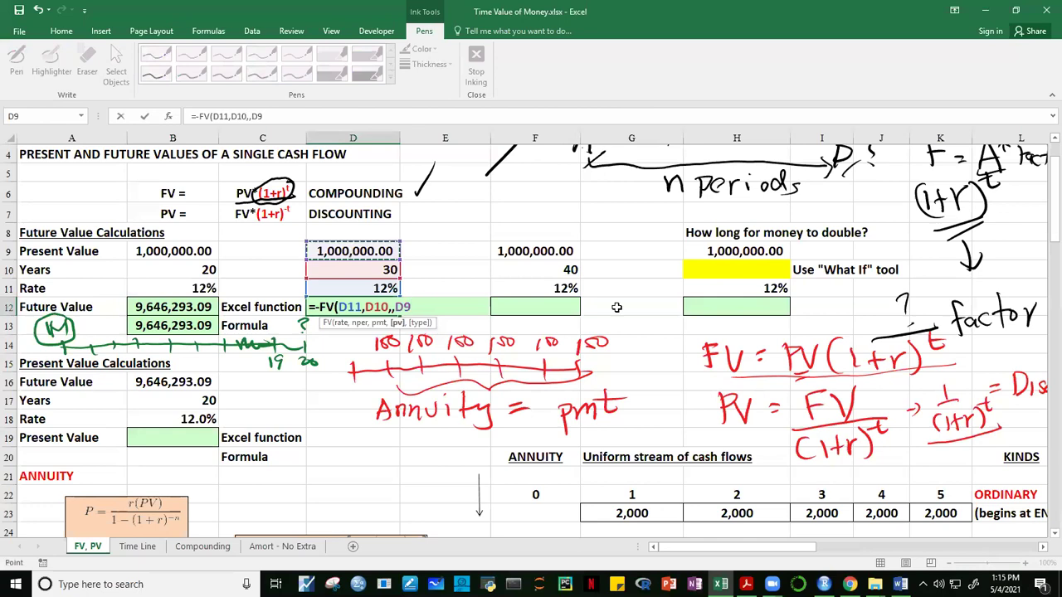
type(")")
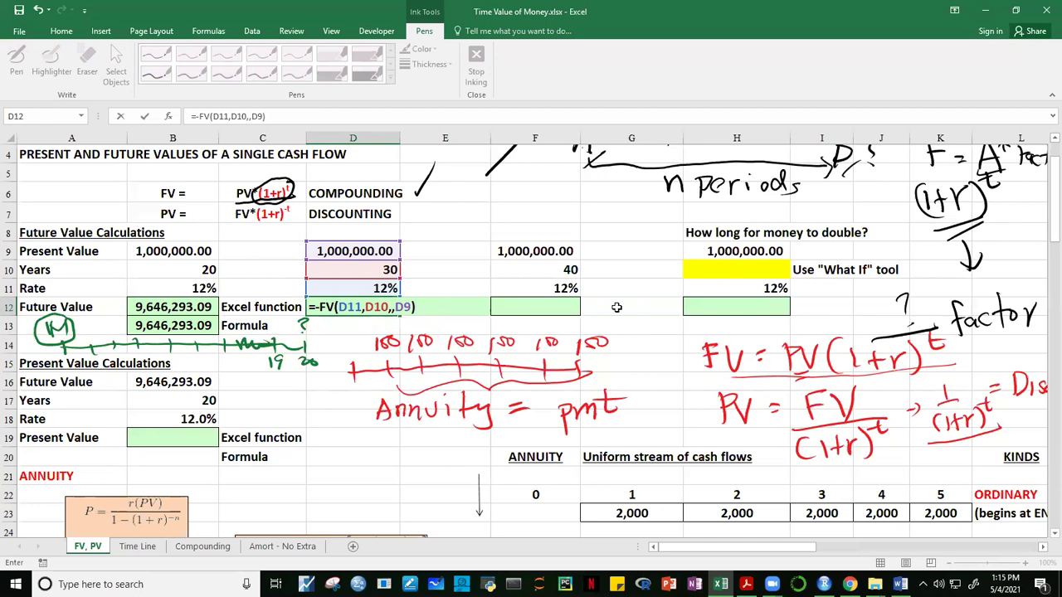
key("ctrl+Return")
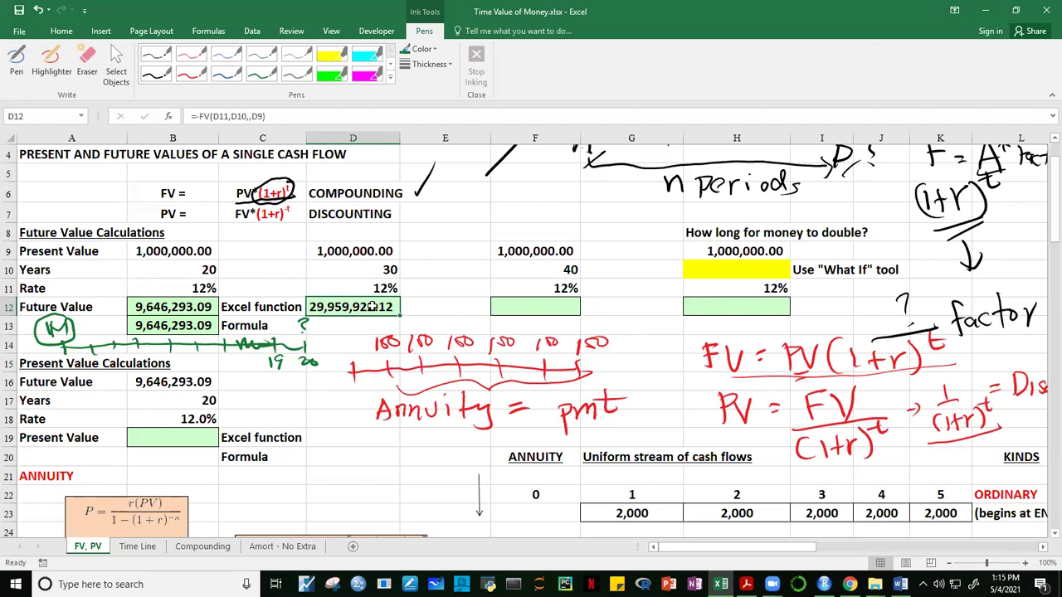
left_click(167, 274)
Enter the 40-year FV formula from F11, F10 and F9 in F12 and widen column F.
left_click(393, 267)
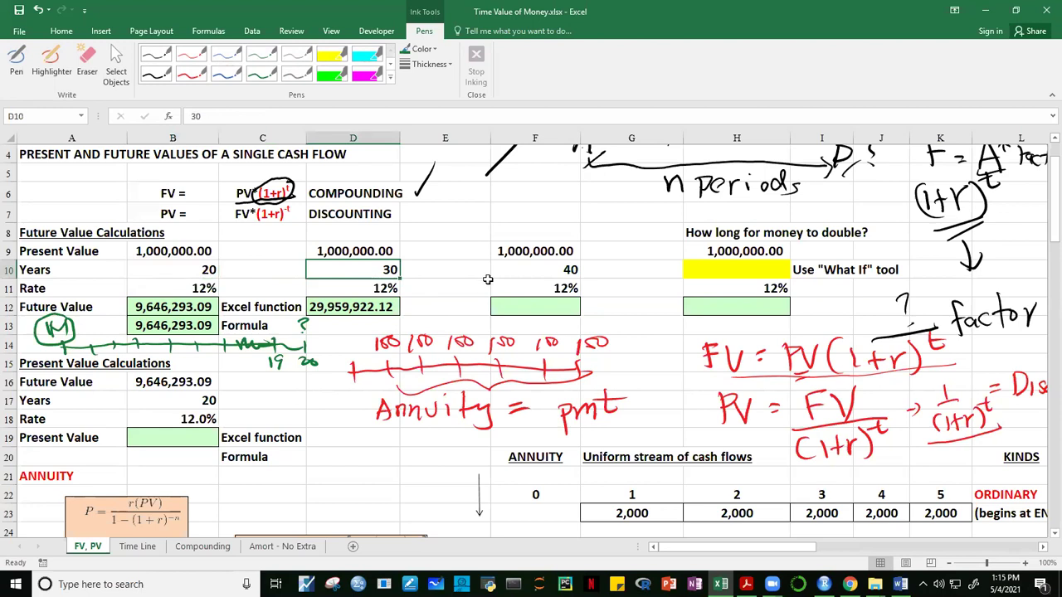
left_click(550, 272)
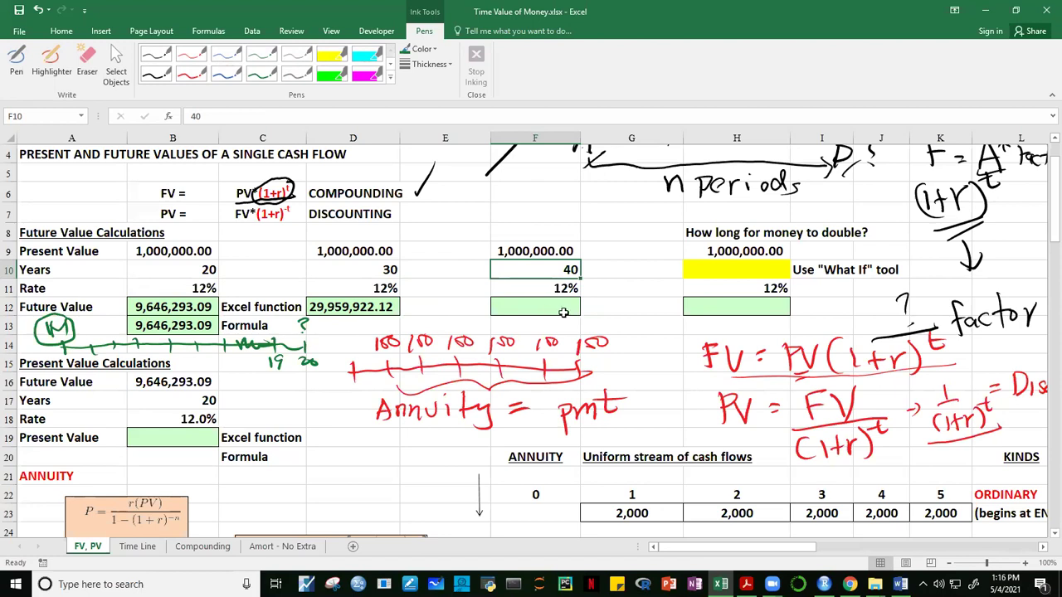
left_click(545, 310)
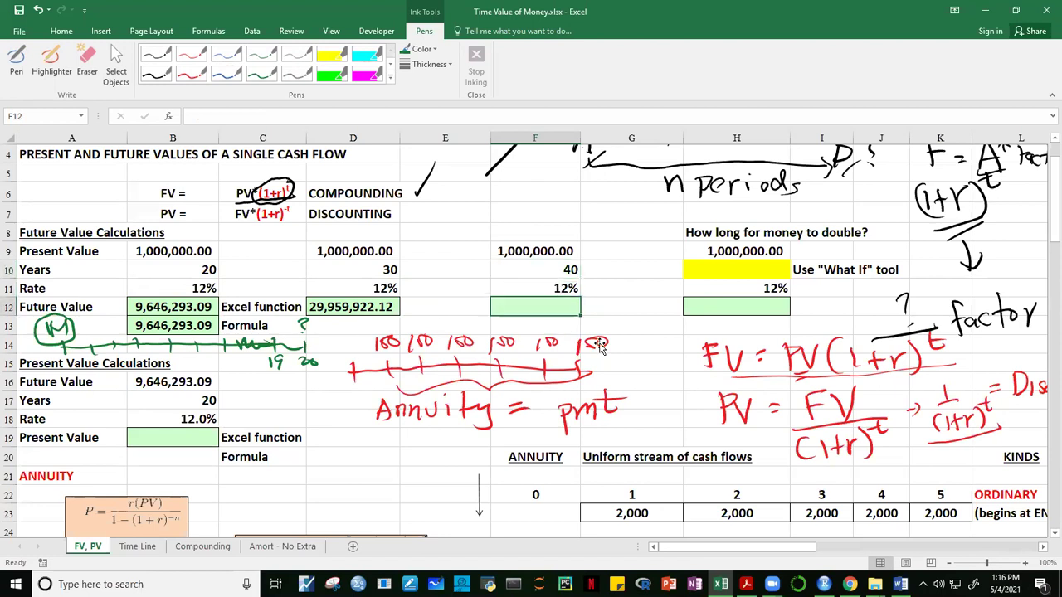
type("=")
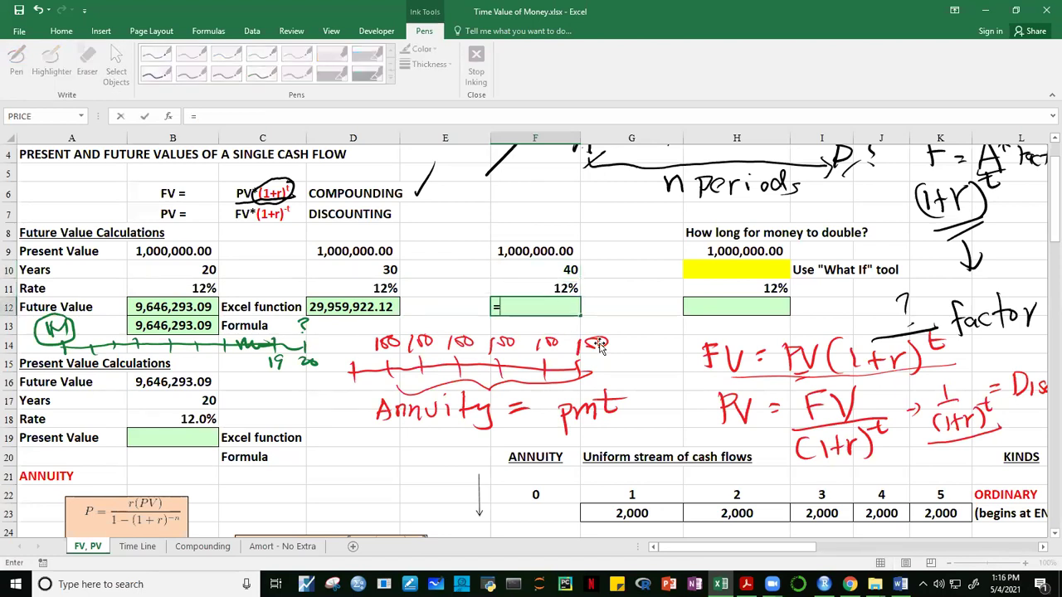
type("FV(")
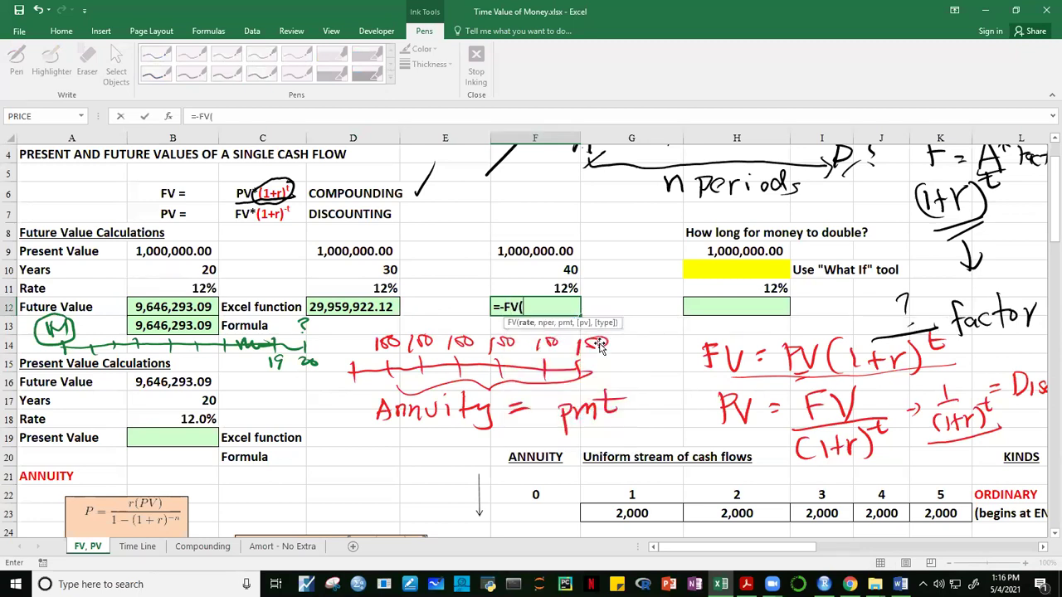
left_click(550, 289)
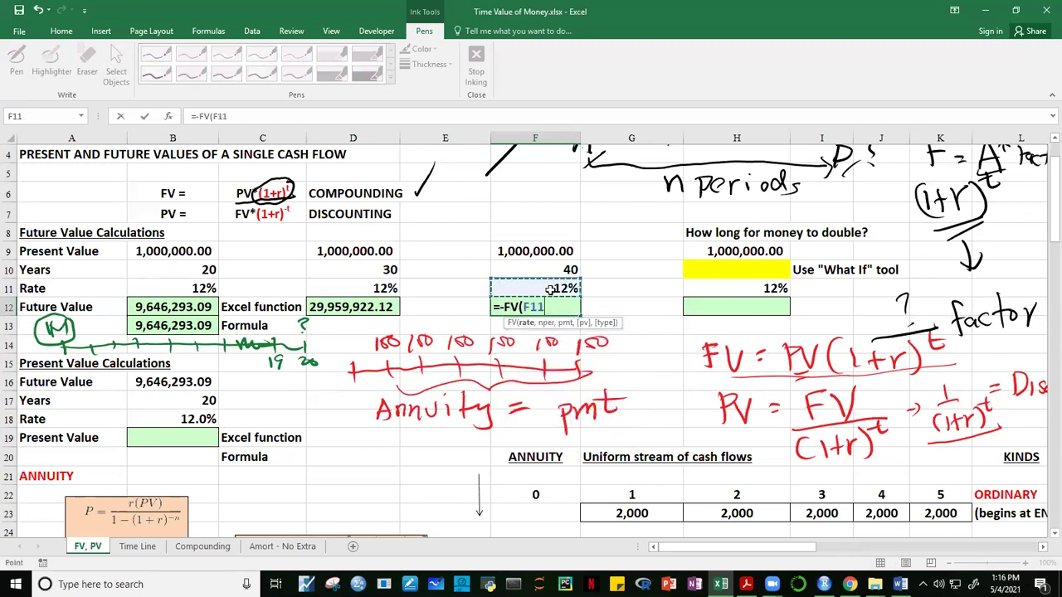
type(",")
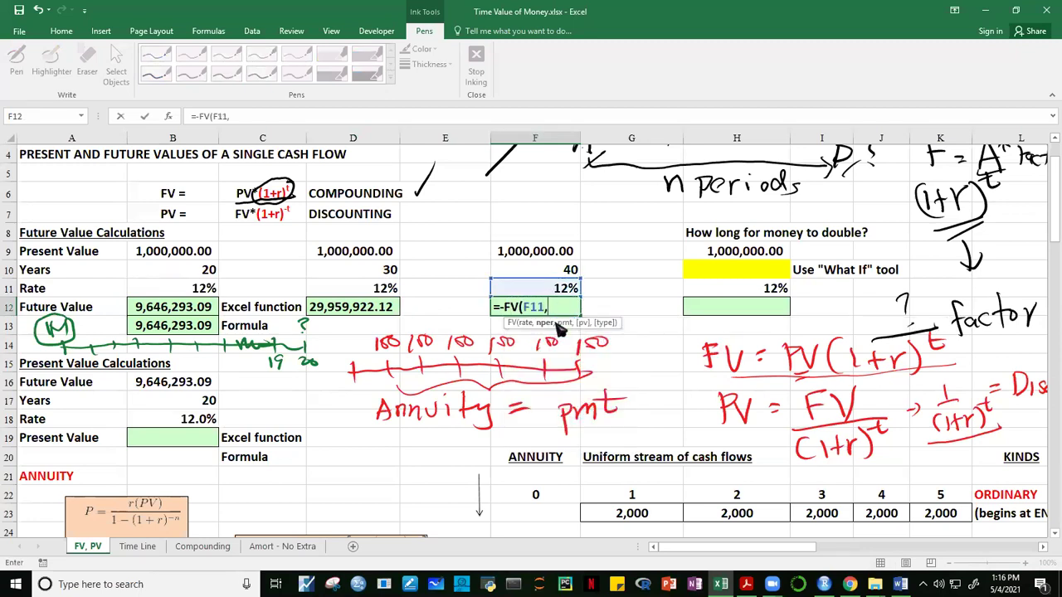
left_click(572, 268)
type(",,")
left_click(541, 253)
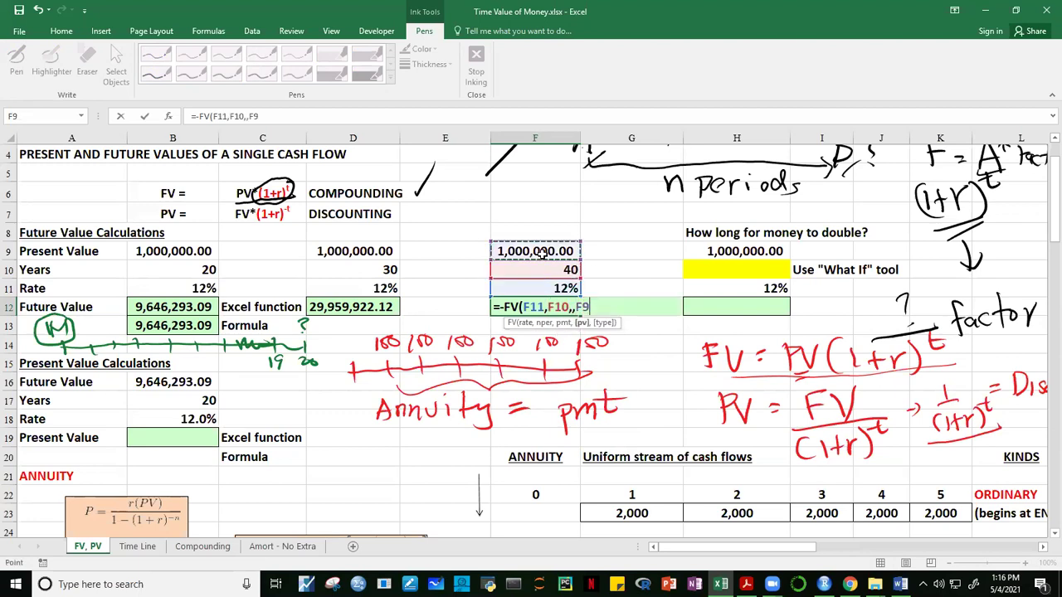
type(")")
key("ctrl+Return")
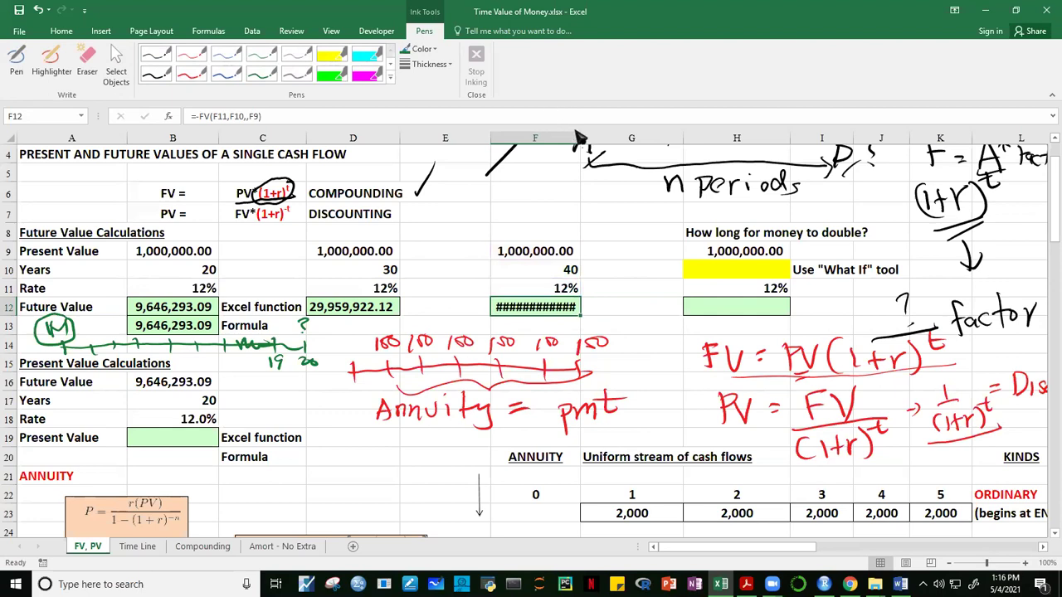
left_click_drag(581, 138, 590, 138)
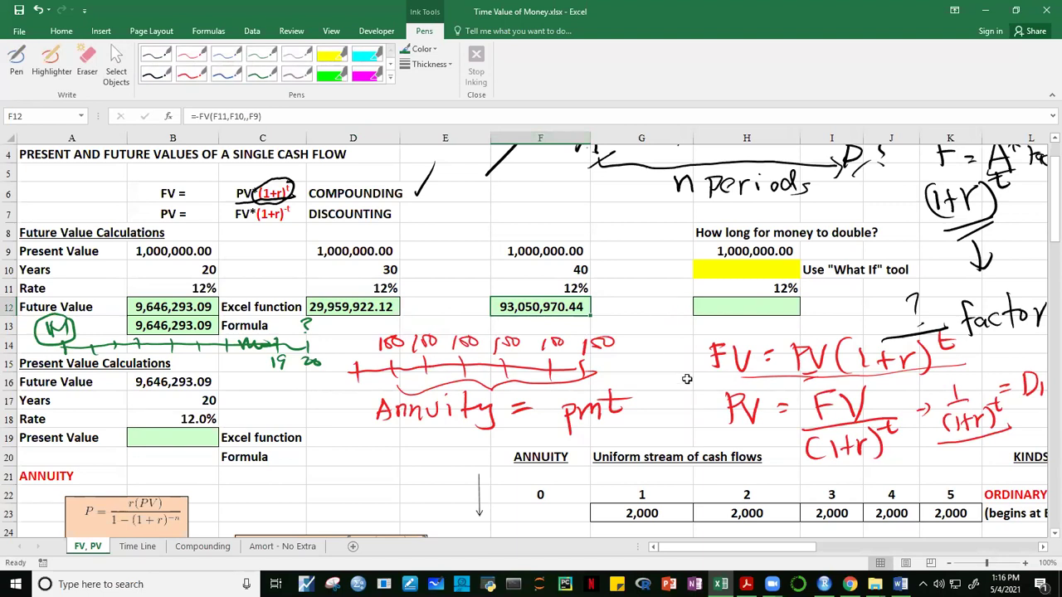
left_click_drag(767, 546, 404, 552)
Insert a blank worksheet, Sheet1, after the FV, PV sheet.
left_click(355, 546)
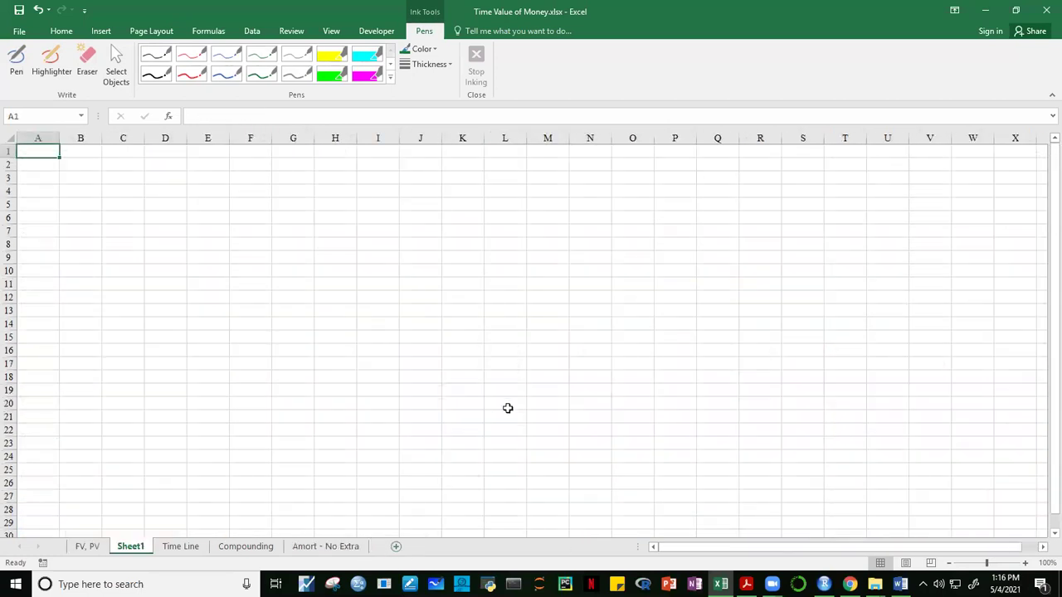
left_click_drag(722, 553, 723, 552)
left_click(759, 388)
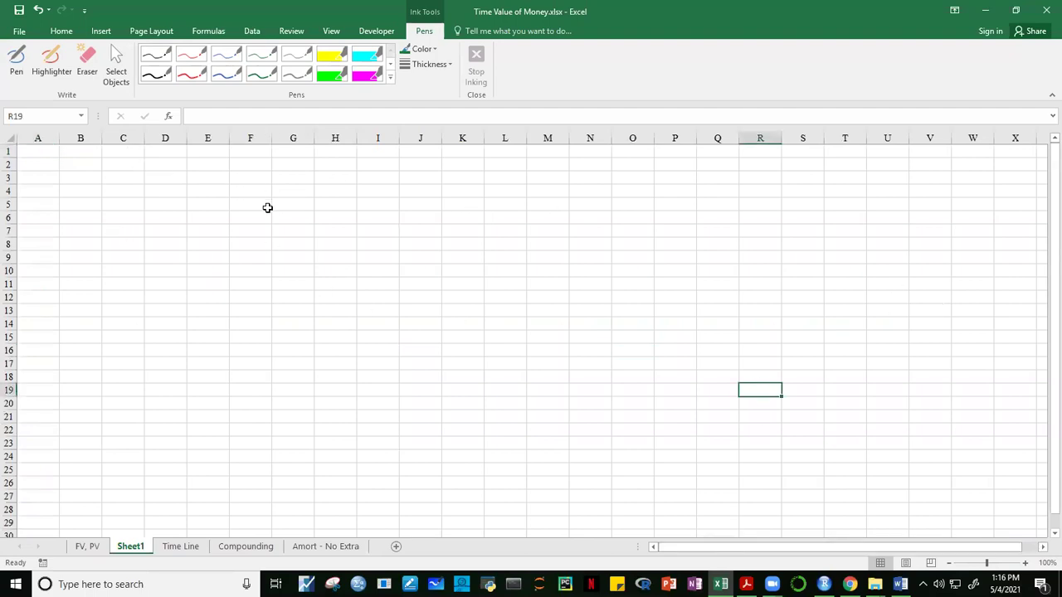
left_click(83, 179)
Enter the headers PV in B2, FV in C2 and NPER in A2.
left_click(87, 166)
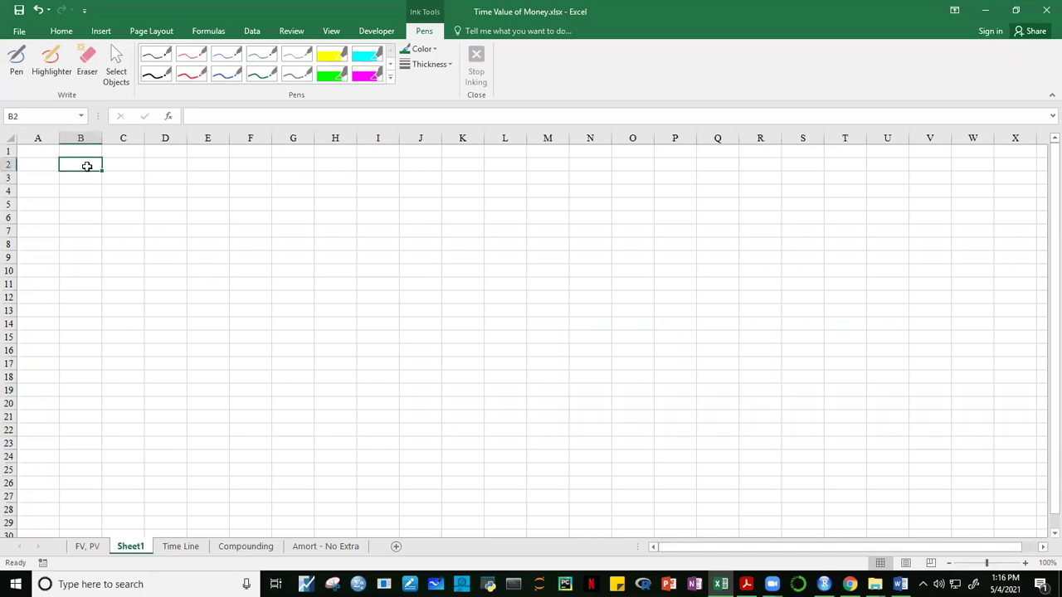
type("PV")
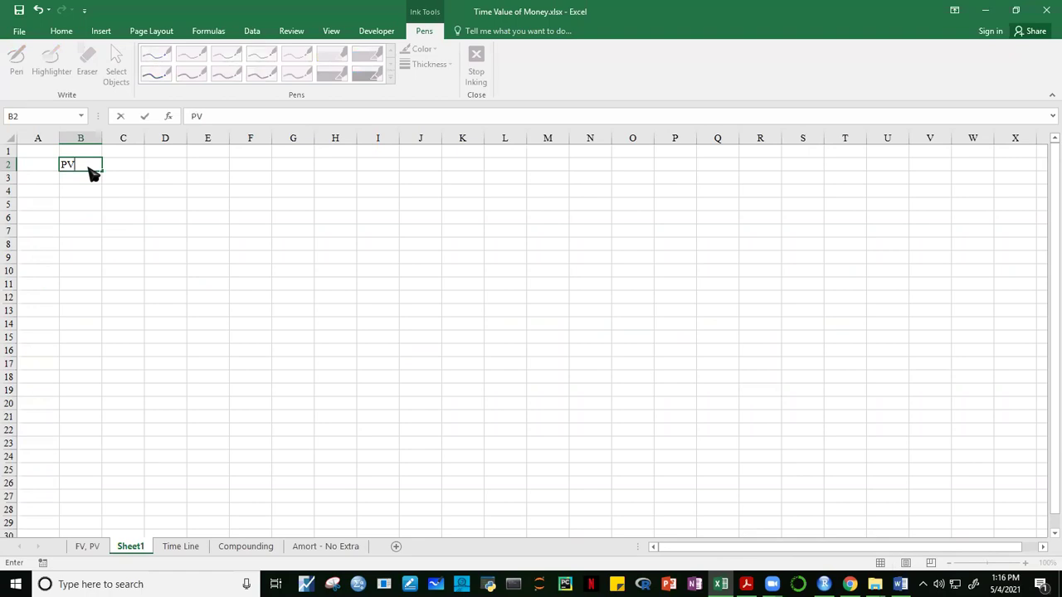
key("Tab")
type("FV")
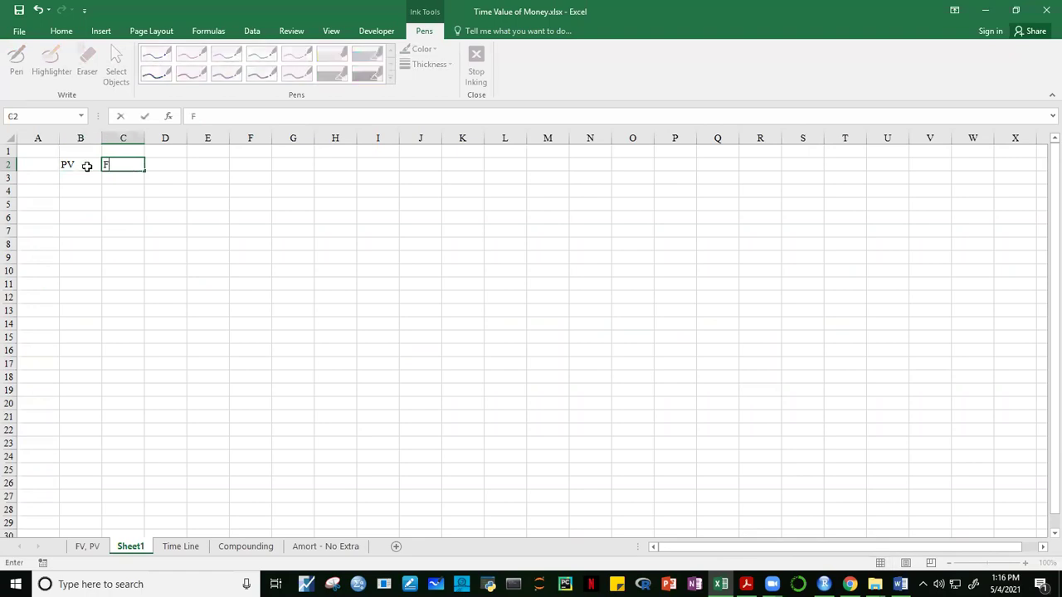
left_click(242, 254)
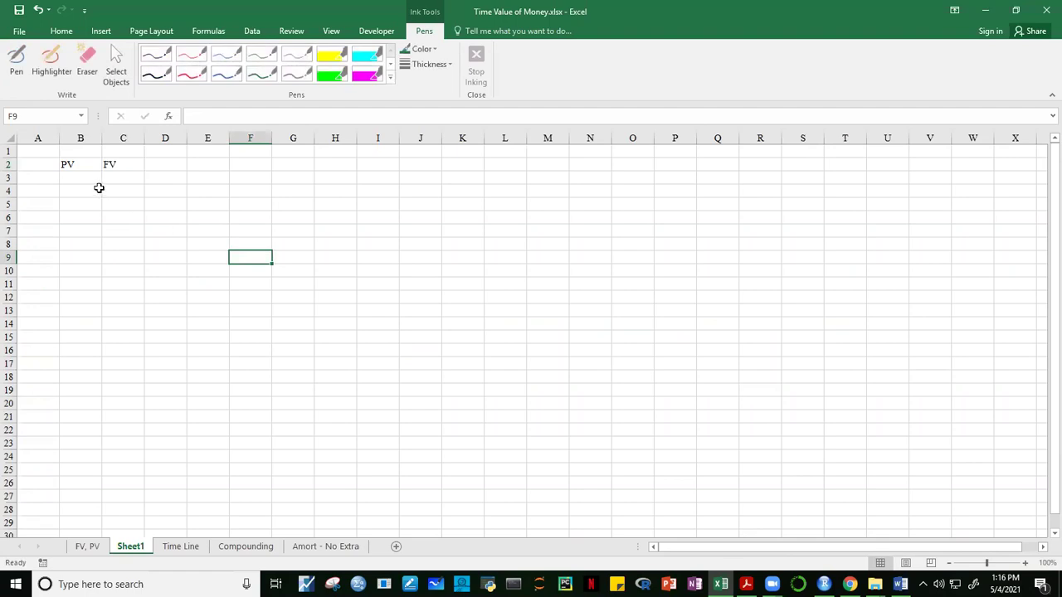
left_click(45, 177)
left_click(46, 167)
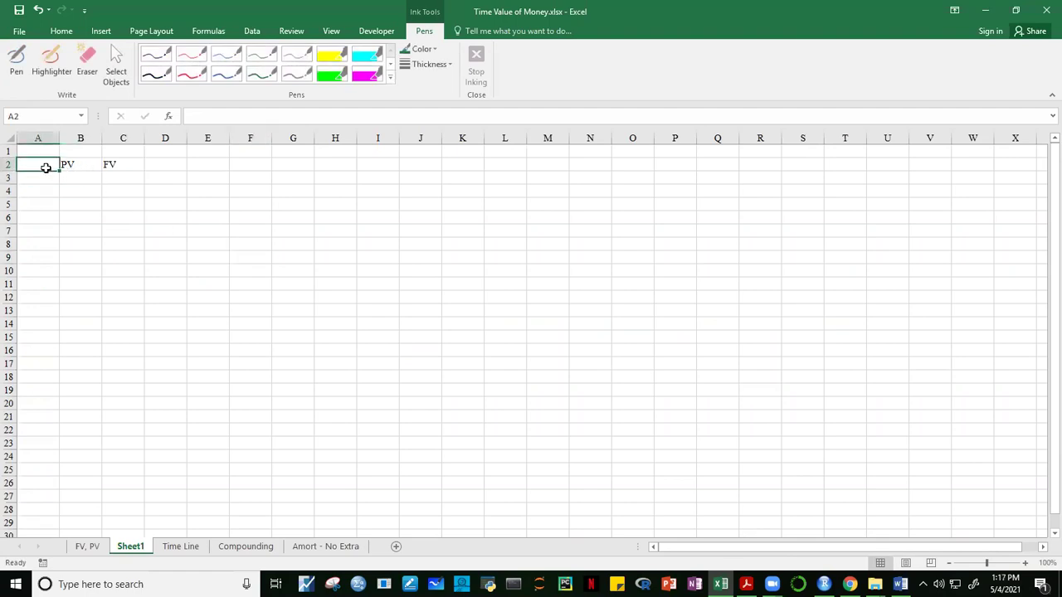
type("NPER")
key("Return")
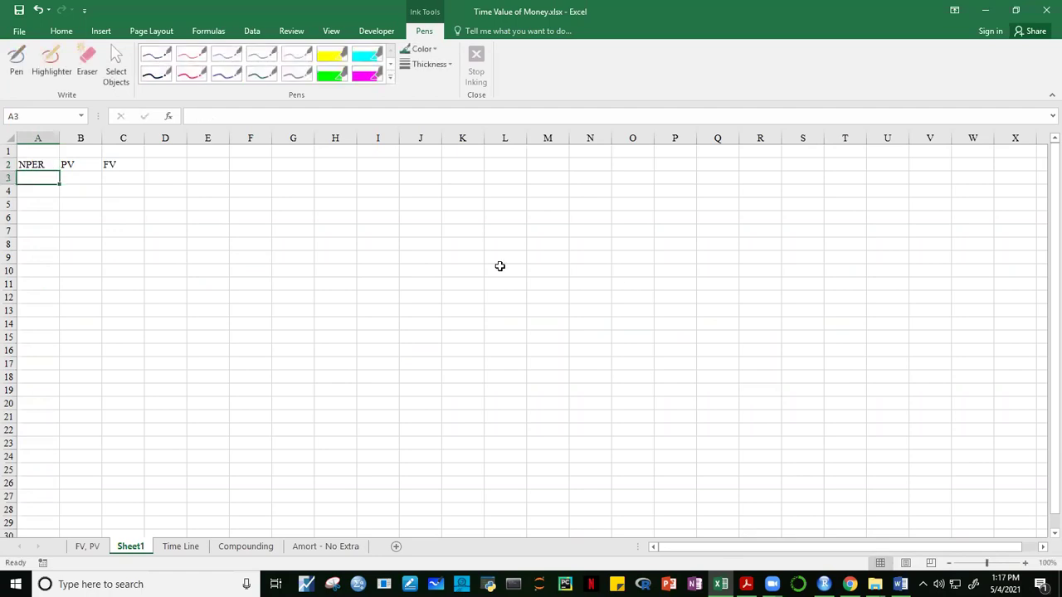
List periods 1, 2 and 3 in A3:A5 under NPER.
type("1")
key("Return")
type("2")
key("Return")
type("3")
key("Return")
key("Up")
key("Up")
key("Up")
key("Up")
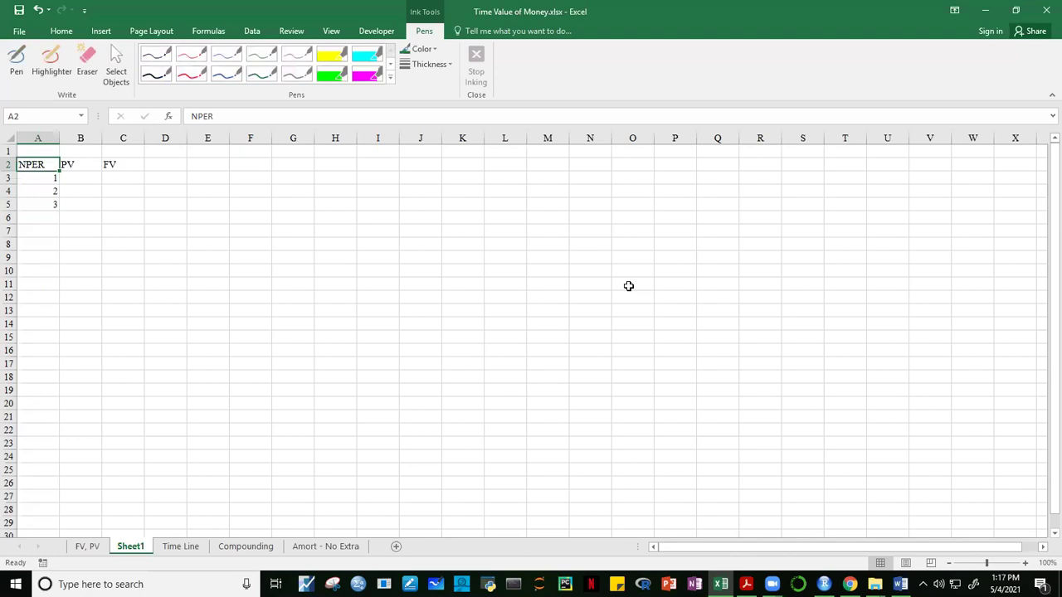
left_click(751, 349)
left_click(1025, 563)
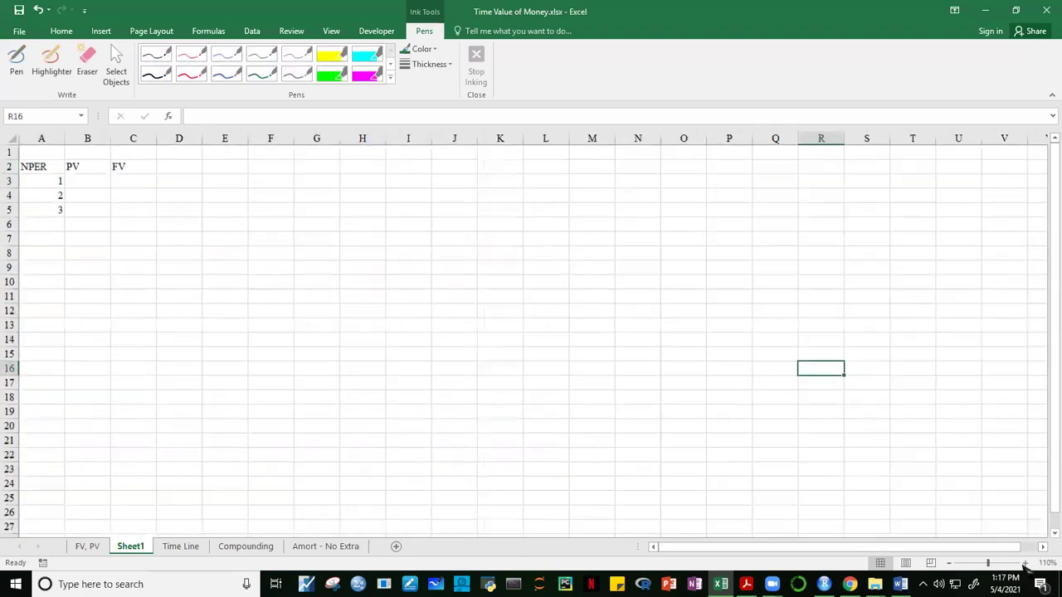
left_click(1025, 563)
left_click(1026, 563)
left_click(600, 379)
left_click(49, 192)
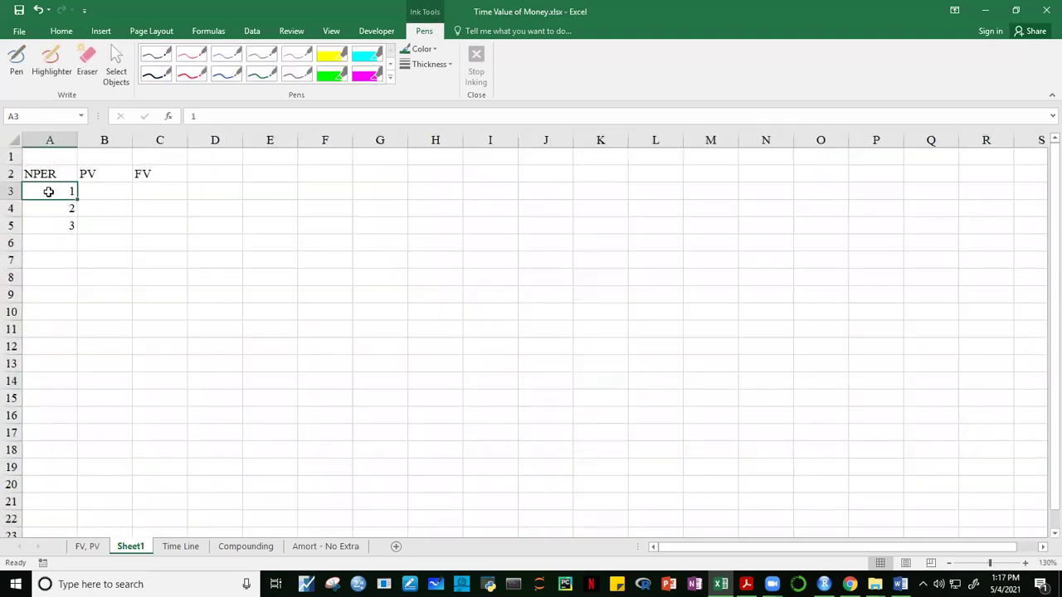
left_click(351, 398)
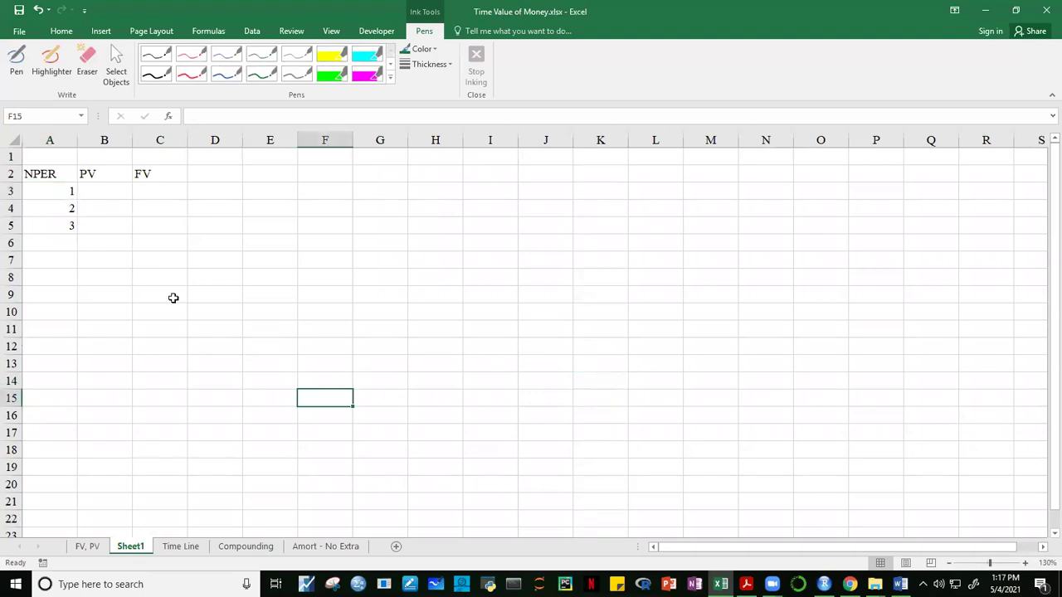
left_click_drag(67, 190, 66, 230)
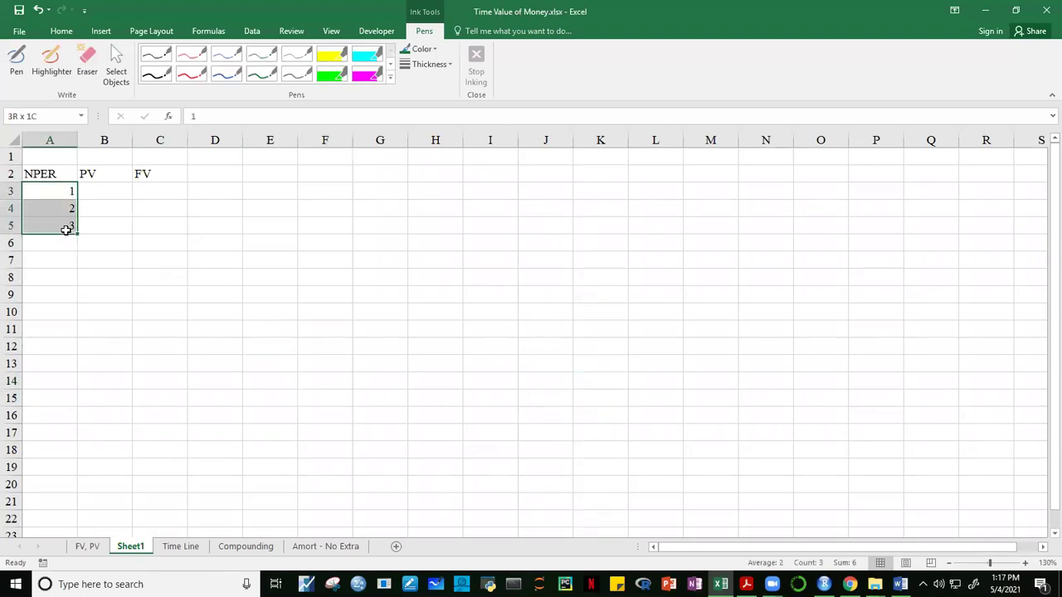
left_click(196, 282)
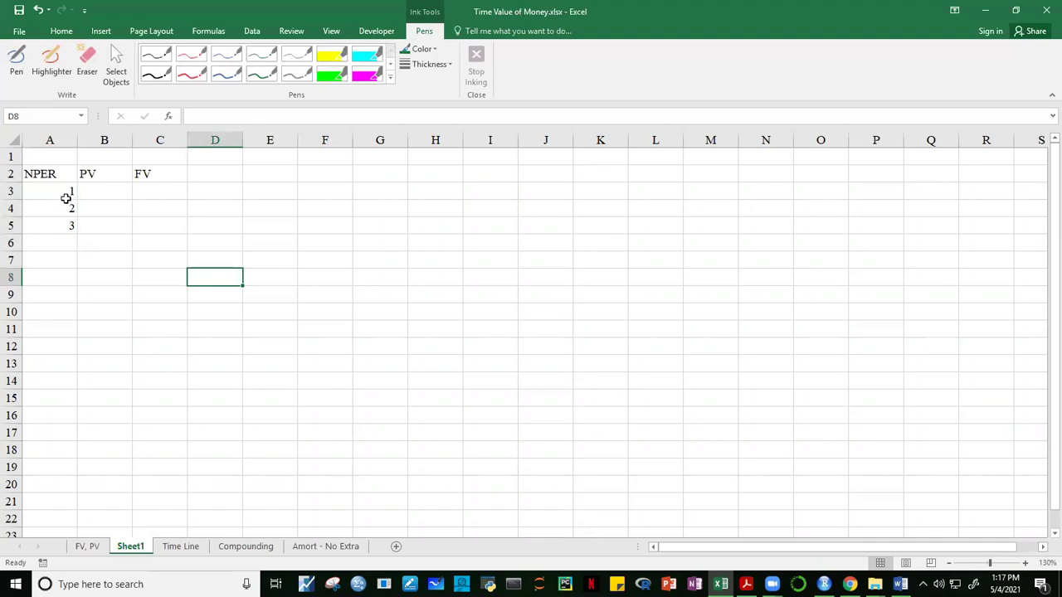
left_click_drag(69, 192, 71, 223)
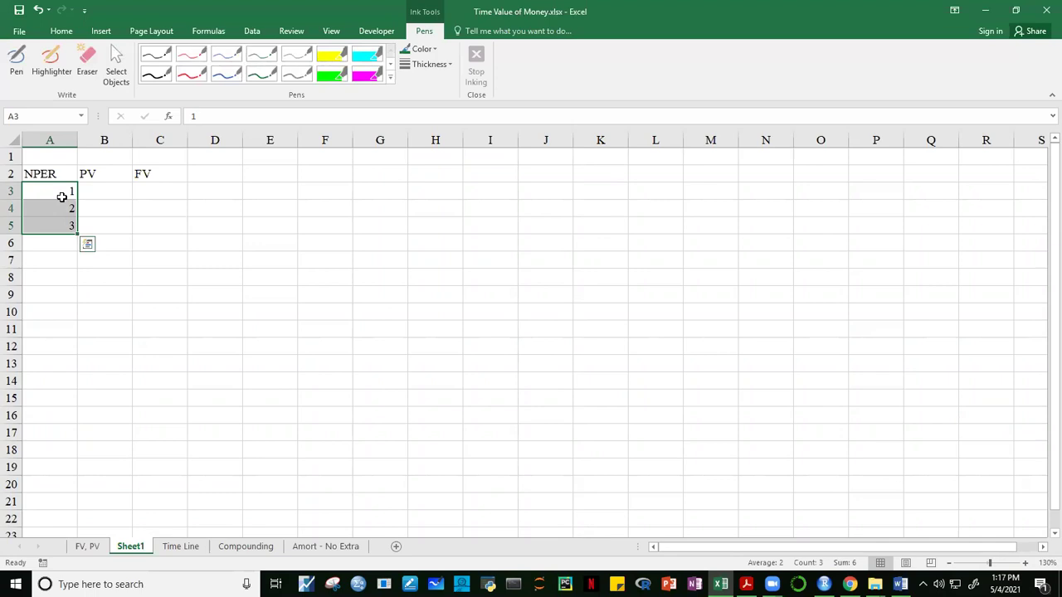
left_click_drag(80, 237, 59, 248)
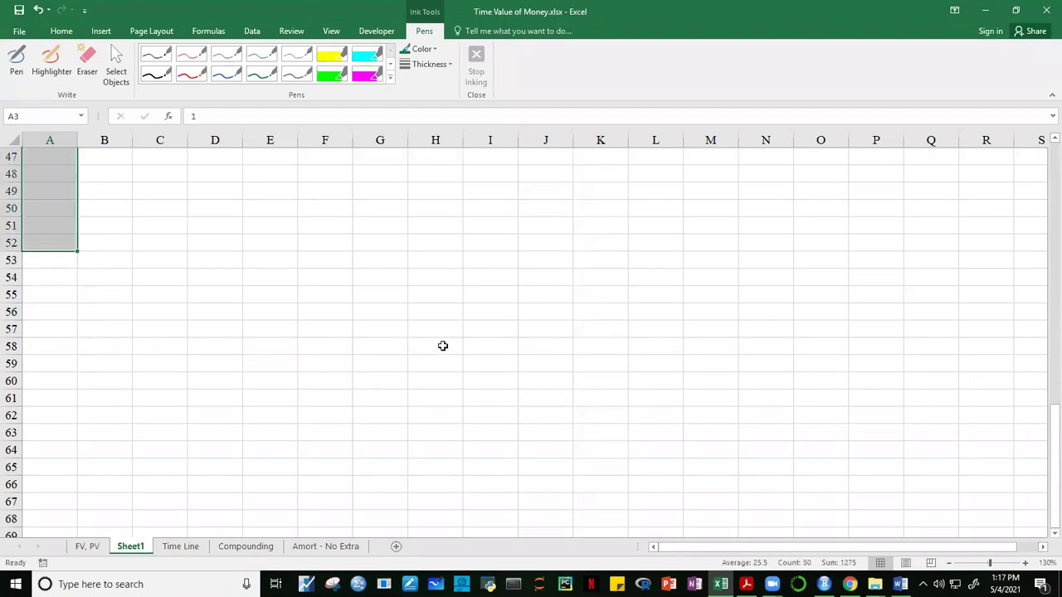
left_click(369, 363)
left_click_drag(1050, 427, 987, 133)
left_click_drag(70, 193, 434, 230)
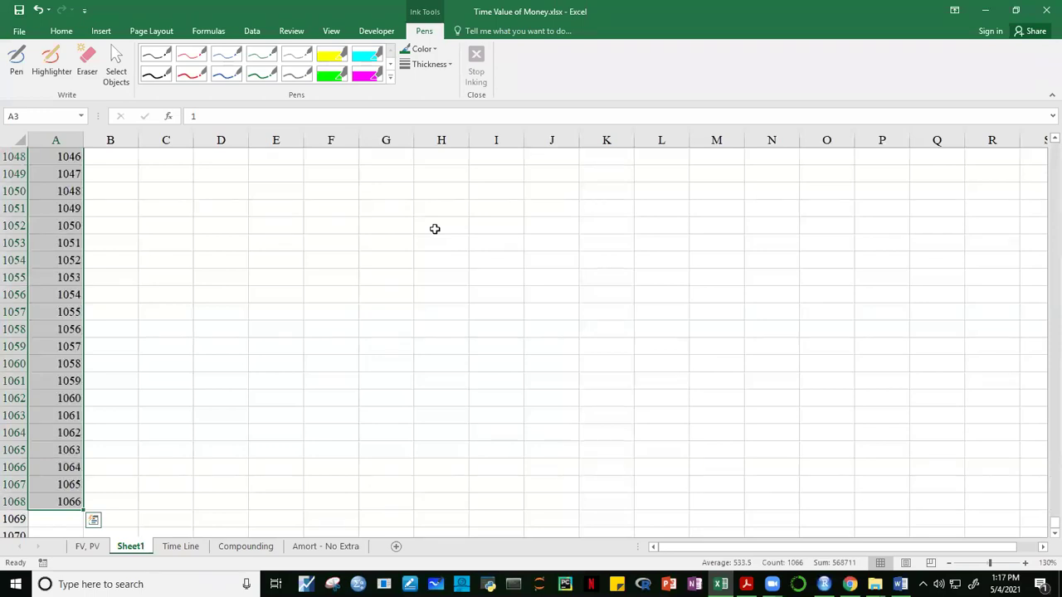
key("ctrl+BackSpace")
left_click(415, 289)
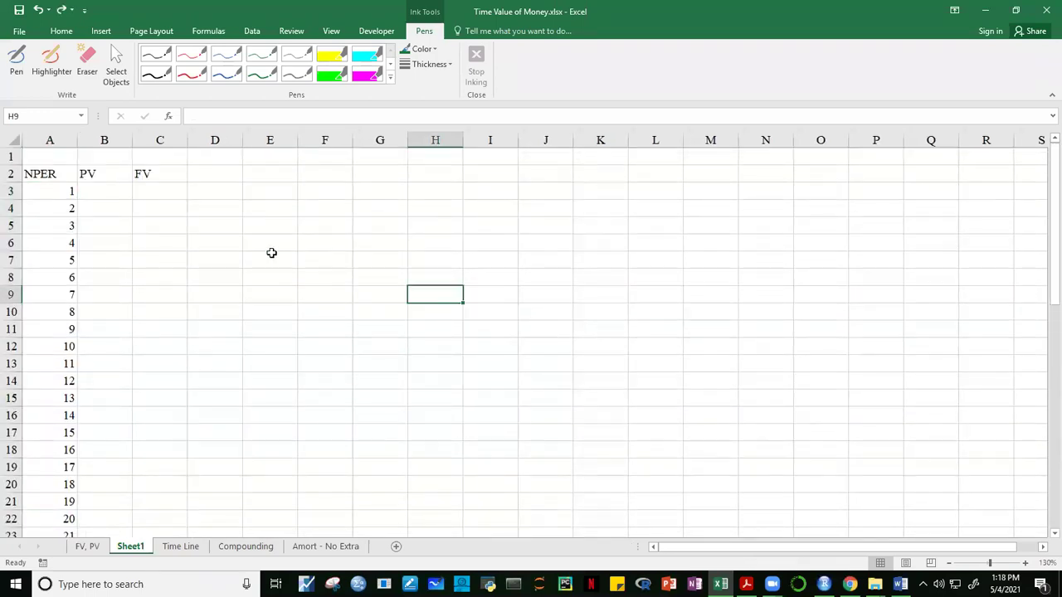
key("ctrl+z")
left_click(271, 256)
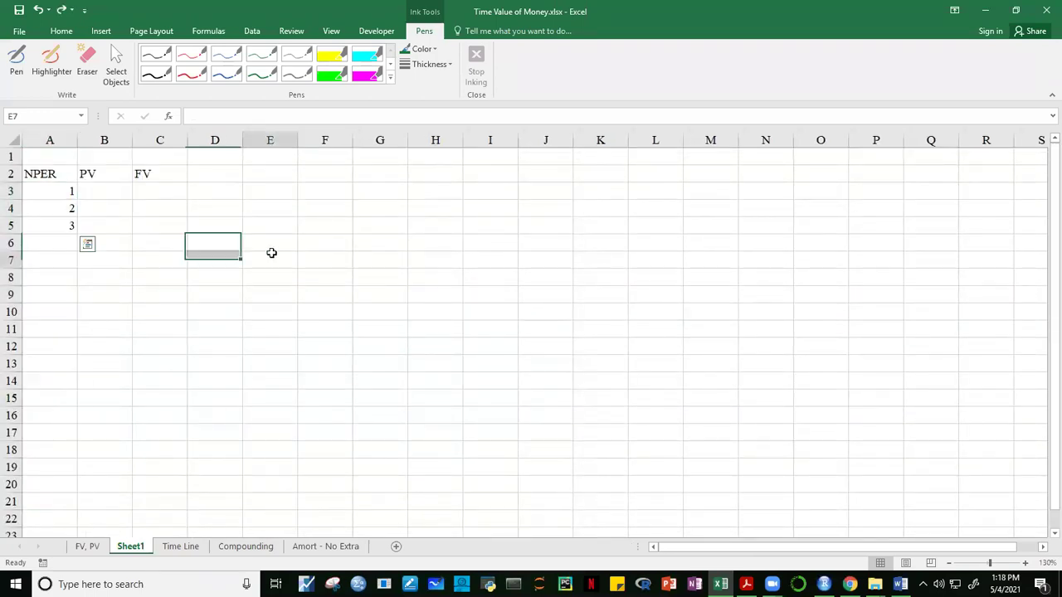
With the starting value 1 in A3 selected, show the Home tab's Fill options.
left_click(51, 189)
left_click(225, 229)
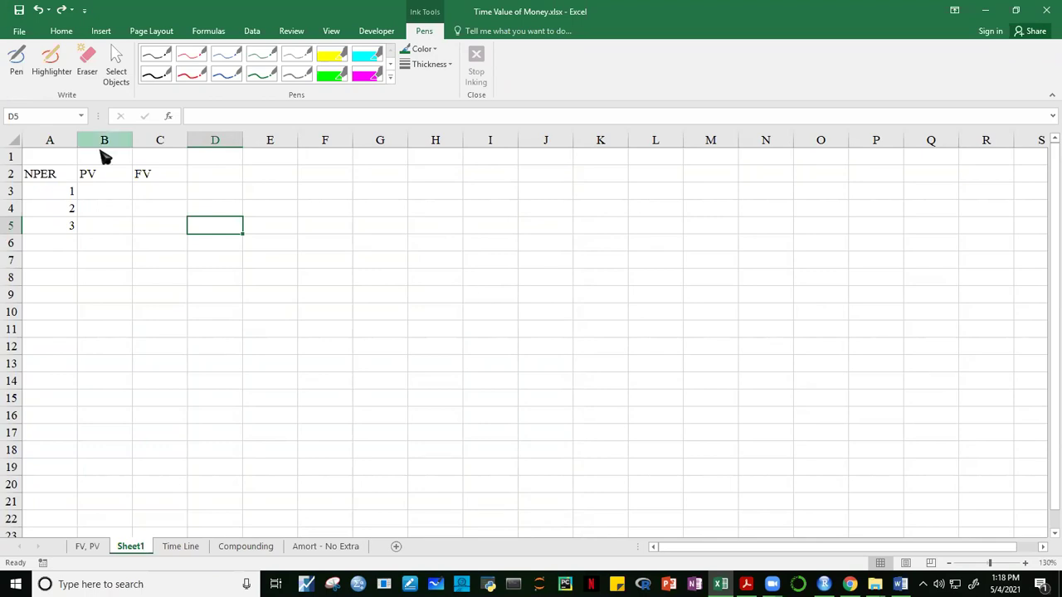
left_click(141, 341)
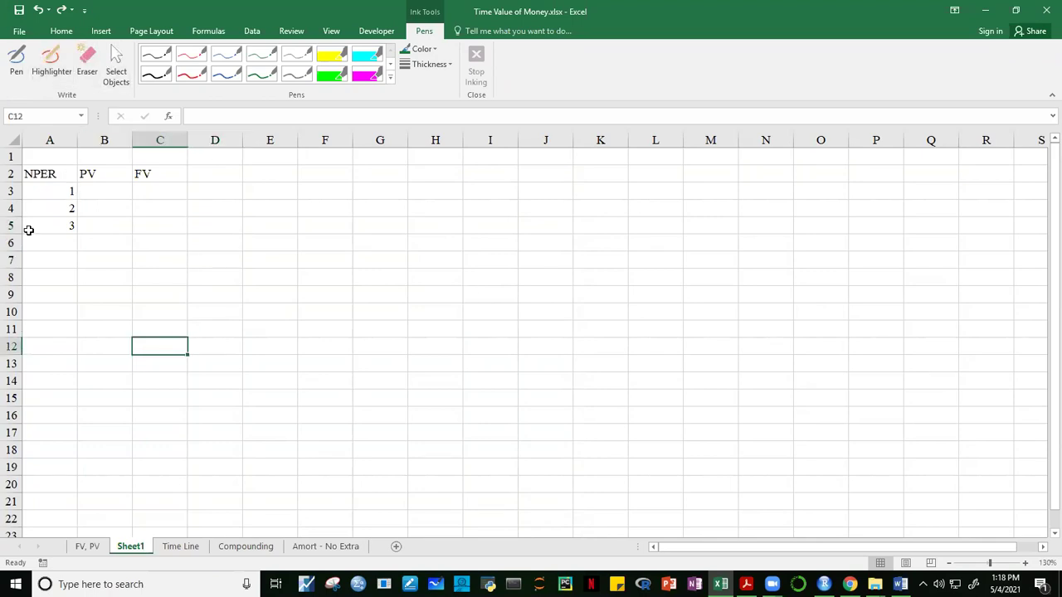
left_click(62, 194)
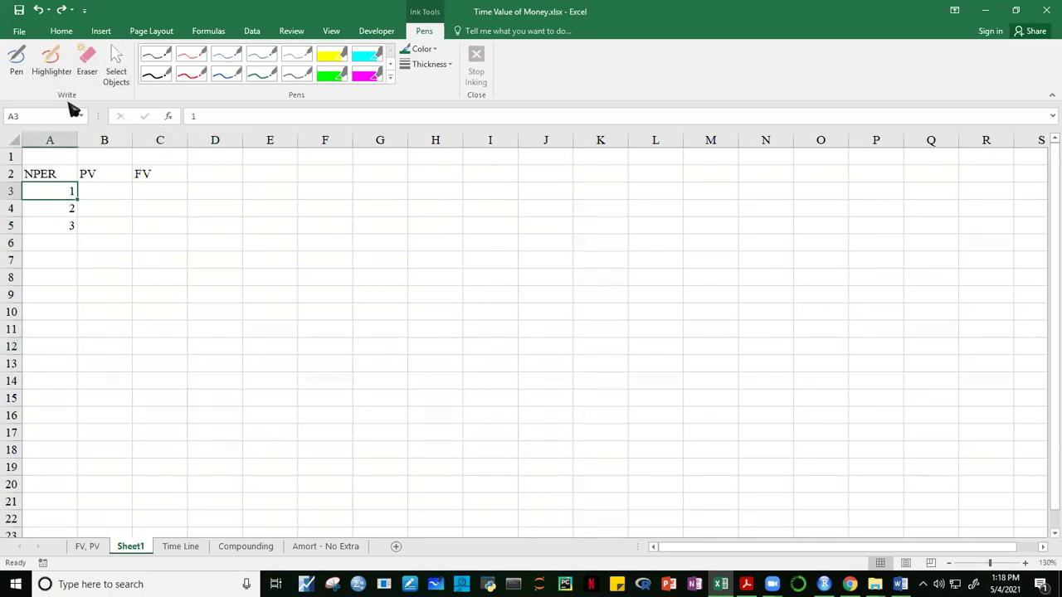
left_click(65, 34)
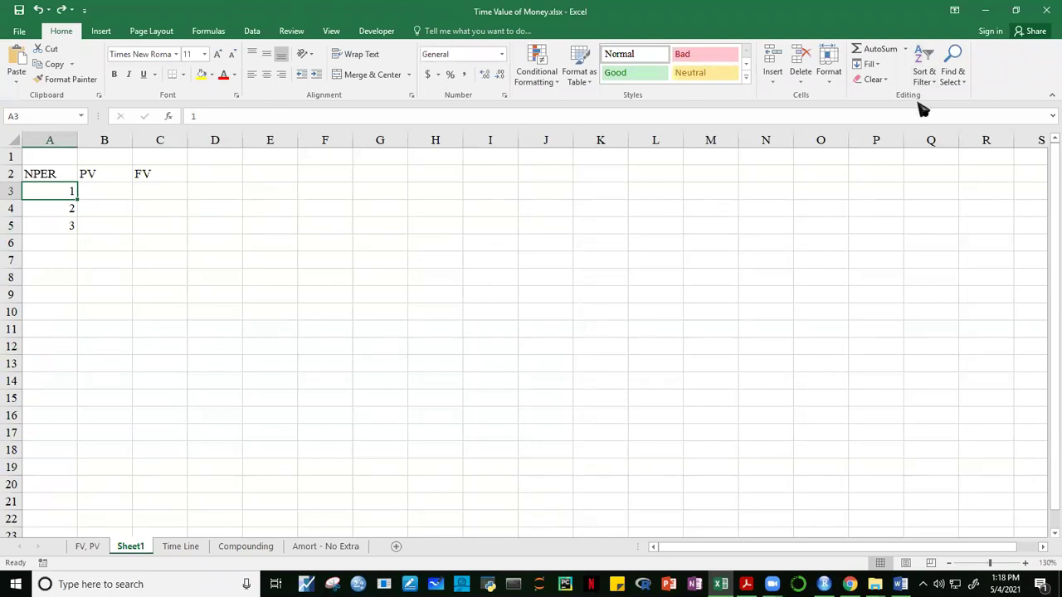
left_click(878, 66)
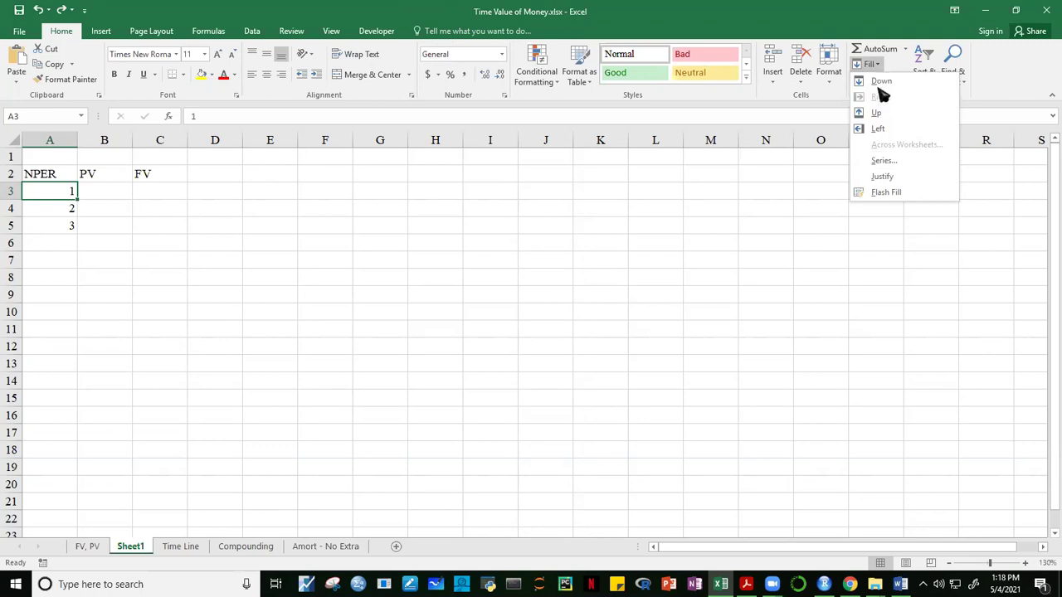
Open the Fill Series settings, set Series in to Columns, then close without filling.
left_click(885, 164)
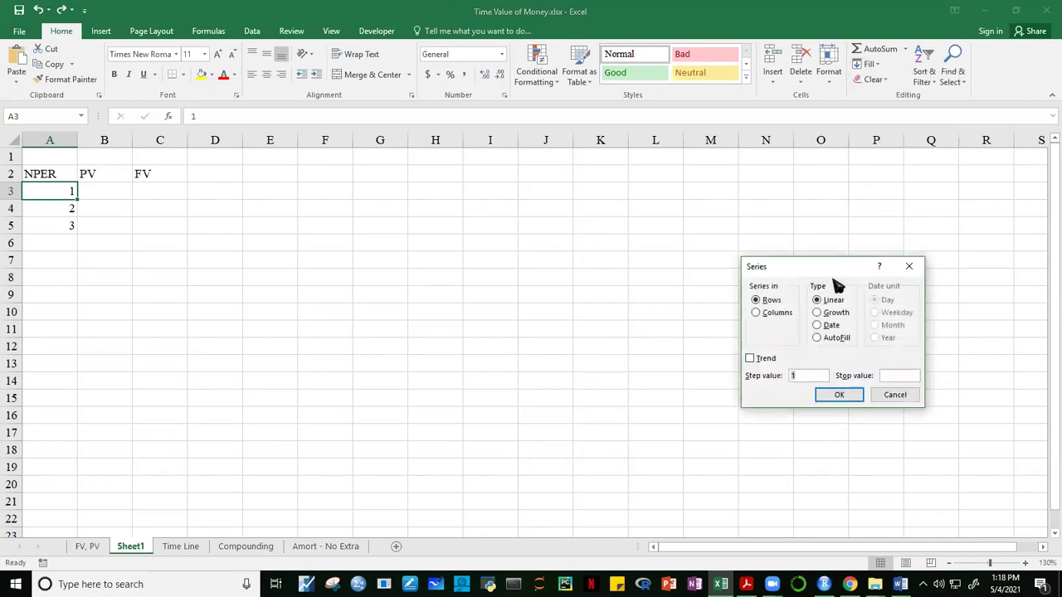
left_click_drag(835, 268, 804, 98)
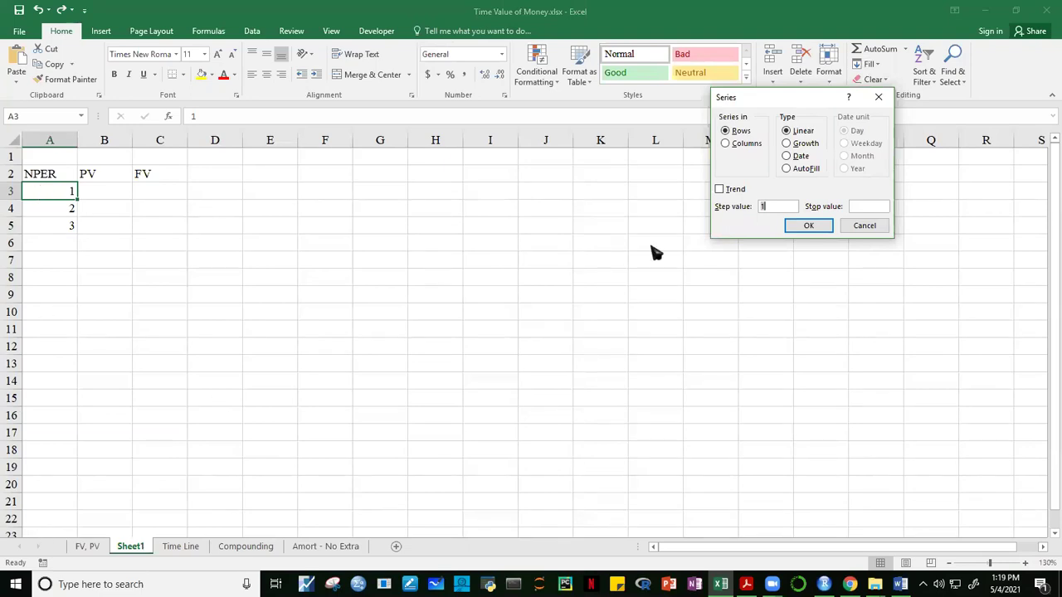
left_click(725, 144)
left_click(878, 97)
left_click(539, 307)
left_click(60, 191)
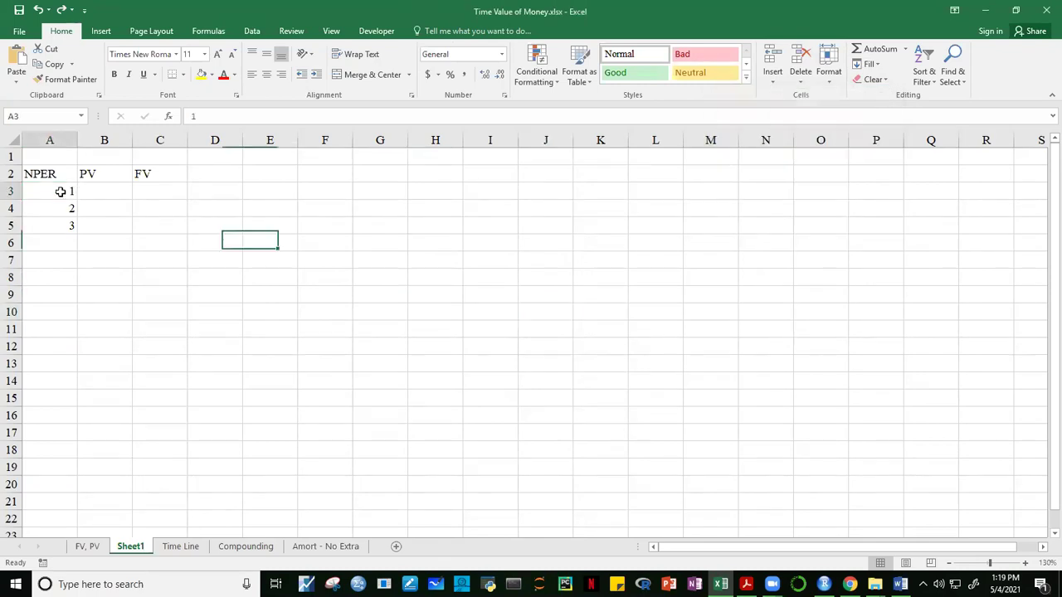
Delete periods 2 and 3 from A4:A5, leaving only 1 in A3.
left_click_drag(73, 207, 73, 225)
key("Delete")
left_click(435, 294)
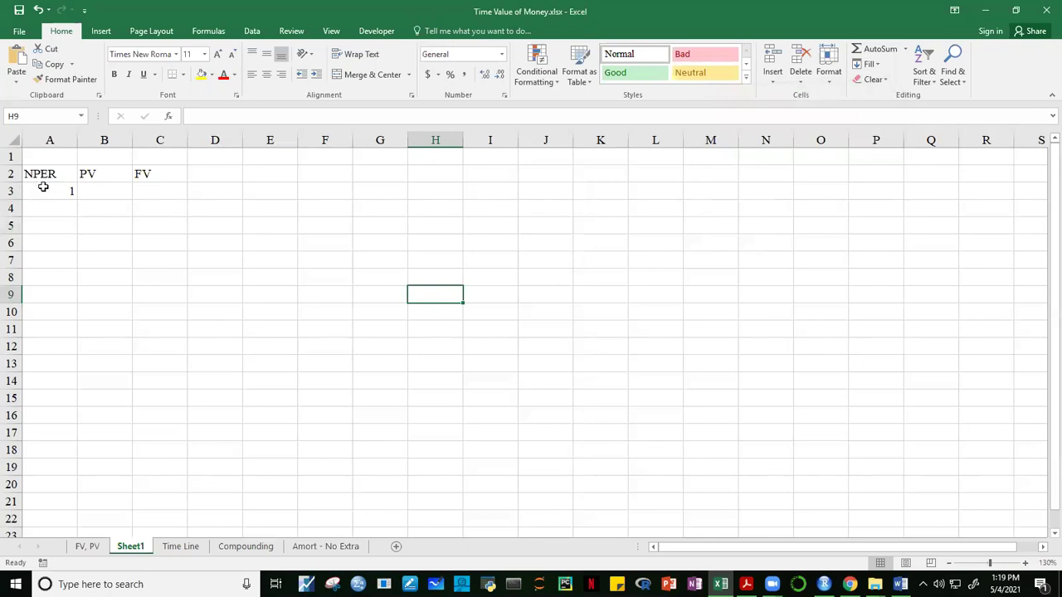
From A3, open Fill Series settings with Series in set to Columns.
left_click(43, 187)
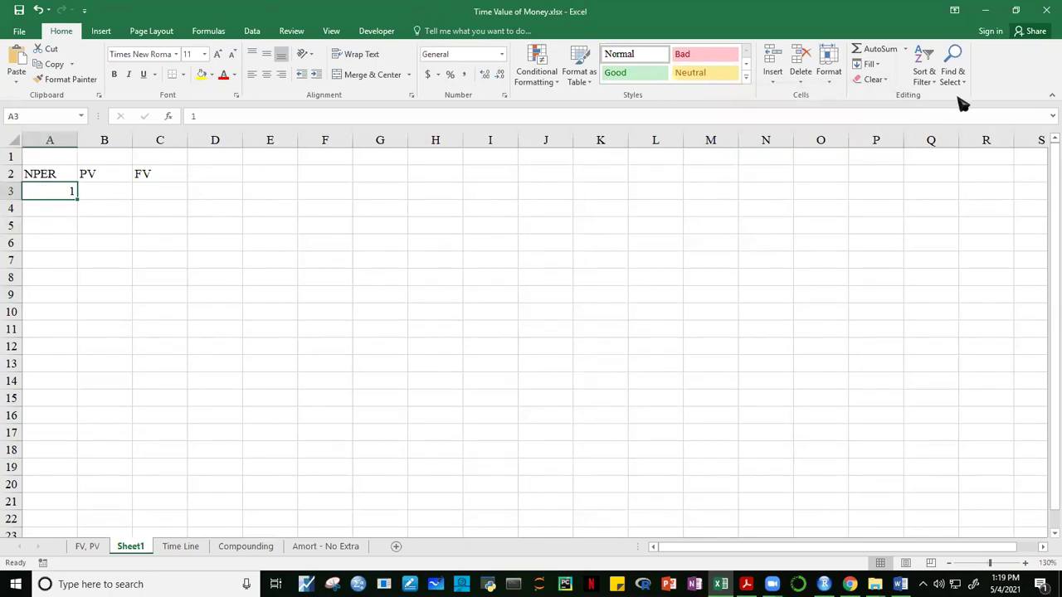
left_click(871, 64)
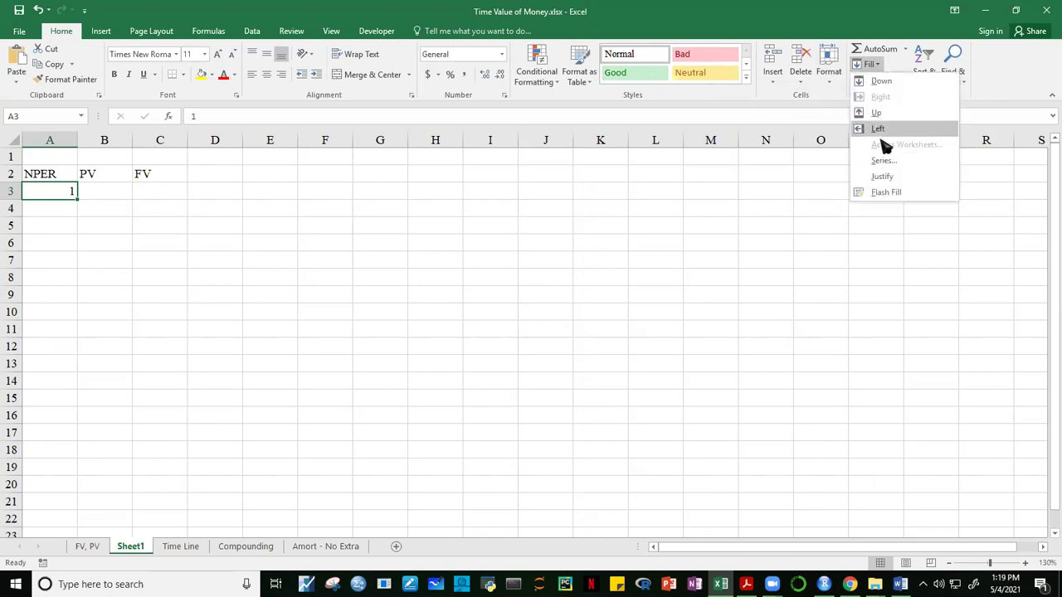
left_click(883, 161)
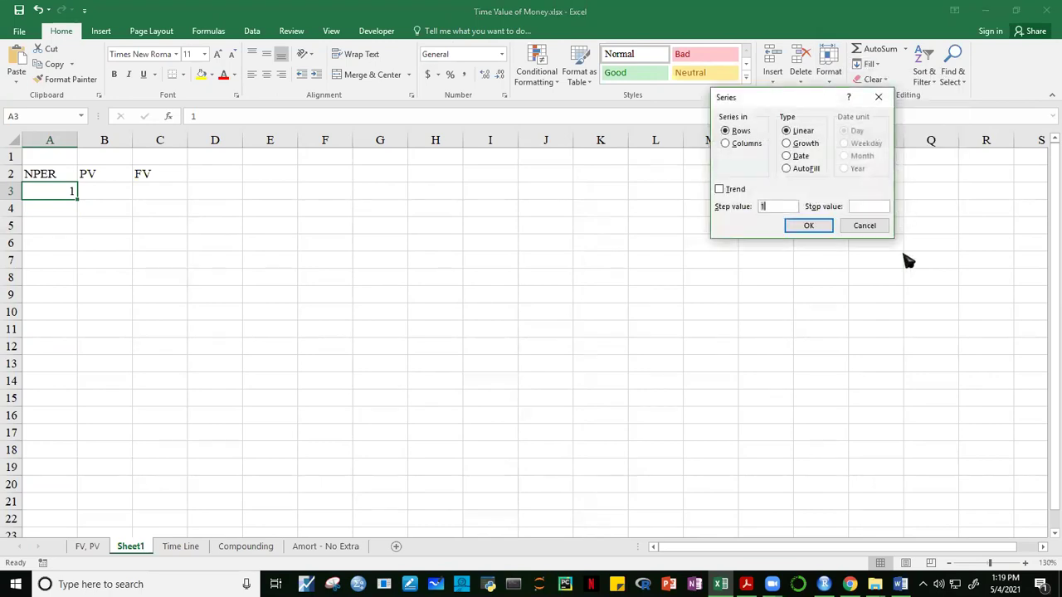
left_click(726, 144)
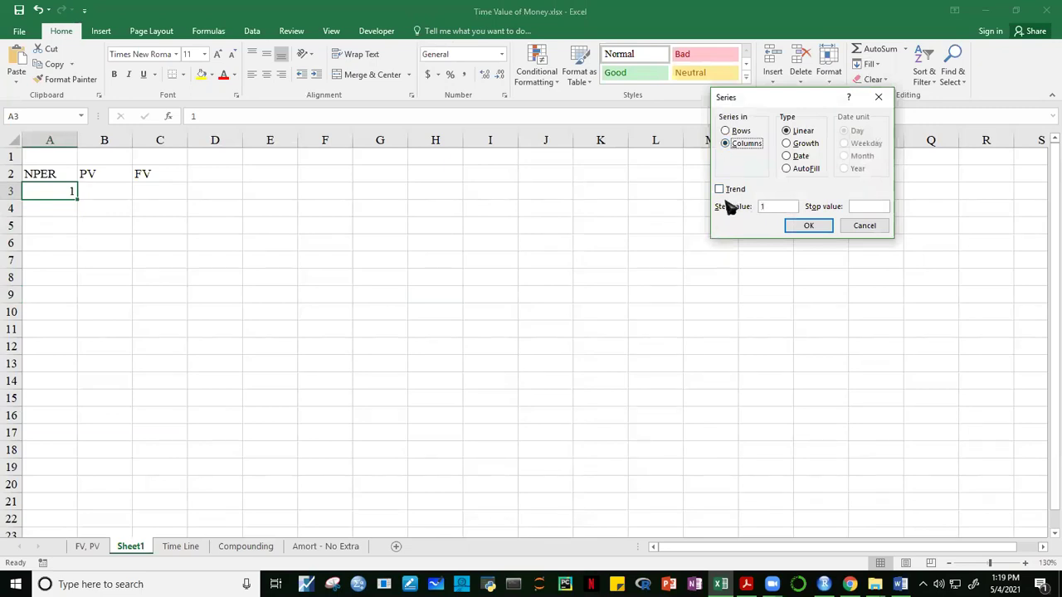
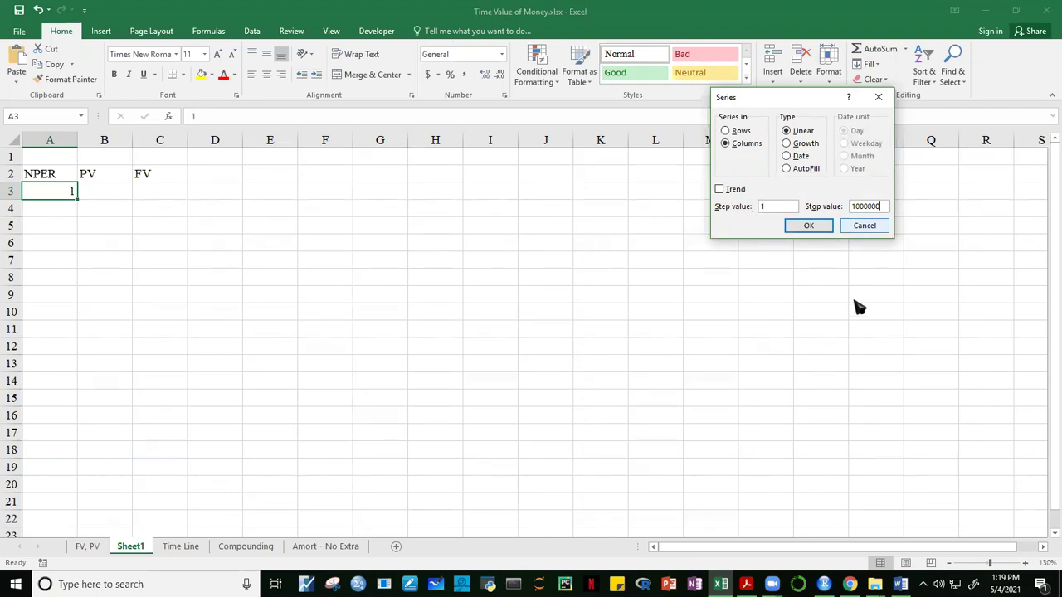
Fill column A with the series 1 through 1000000 and scroll to its end.
left_click(818, 228)
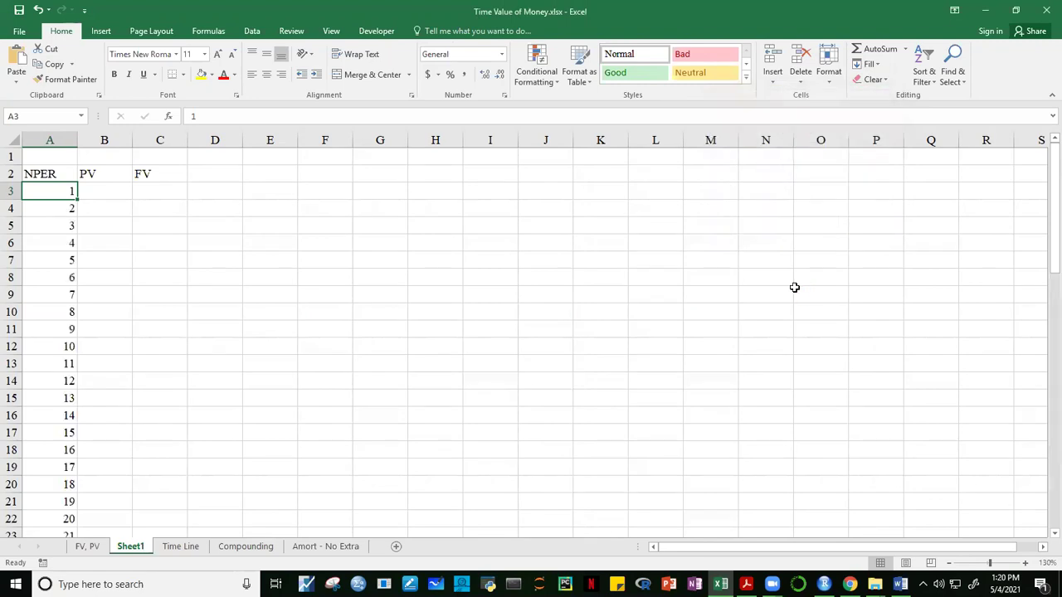
left_click_drag(1049, 156, 1050, 531)
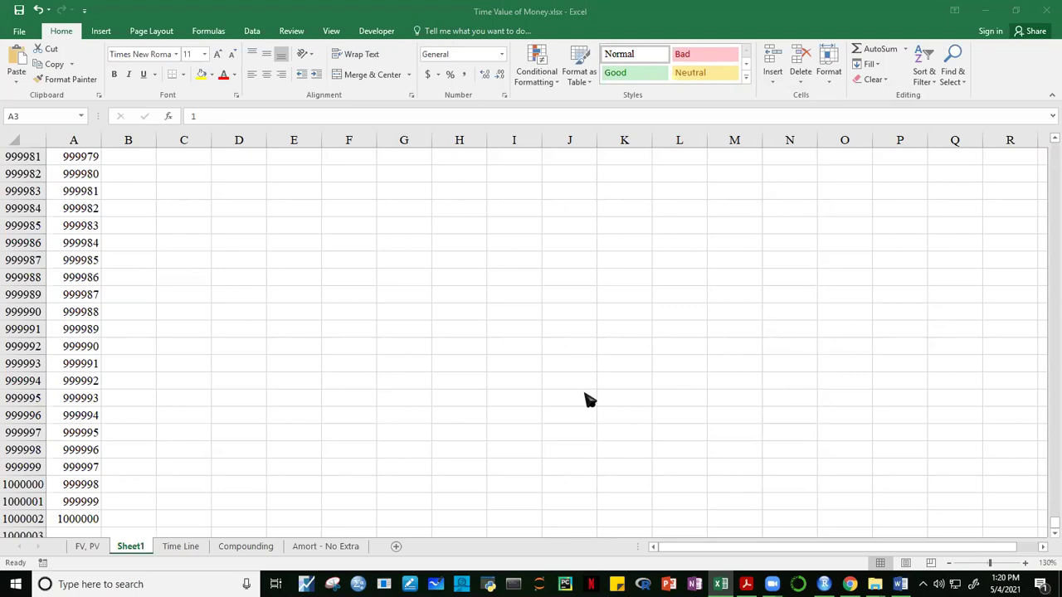
left_click(77, 518)
Select the NPER column up from the last value in A1000002 and clear it.
left_click(78, 518)
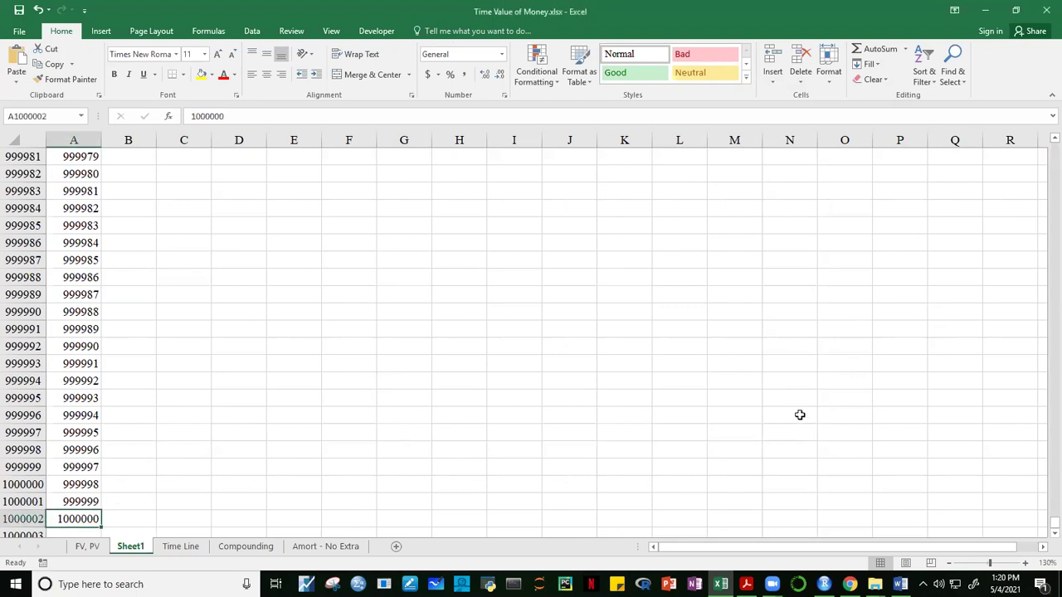
key("ctrl+shift+Up")
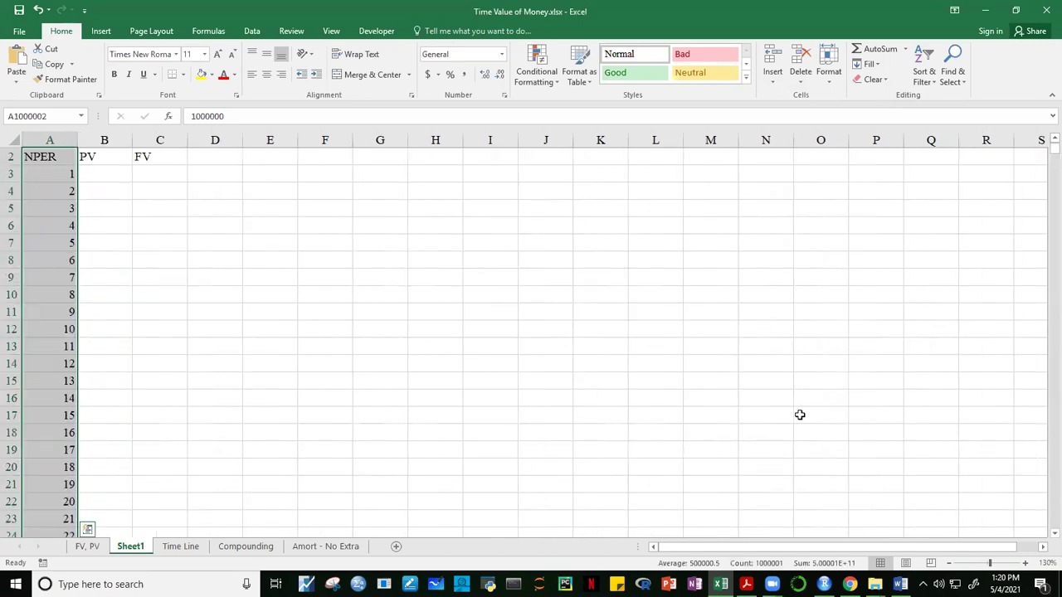
key("ctrl+BackSpace")
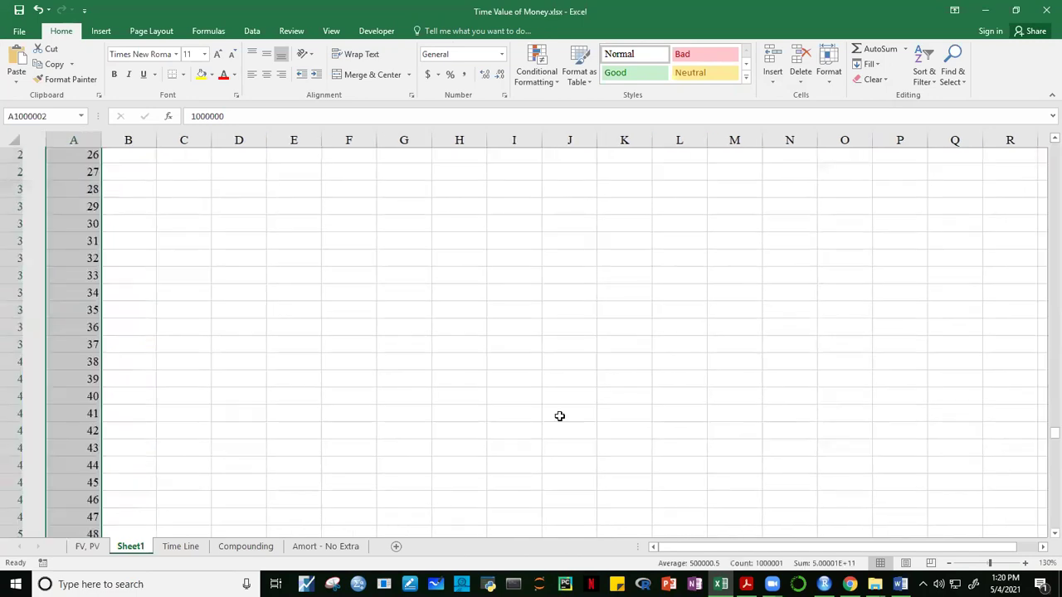
Enter the NPER heading in A2 and the starting value 1 in A3.
left_click(682, 279)
left_click_drag(1049, 523, 1050, 126)
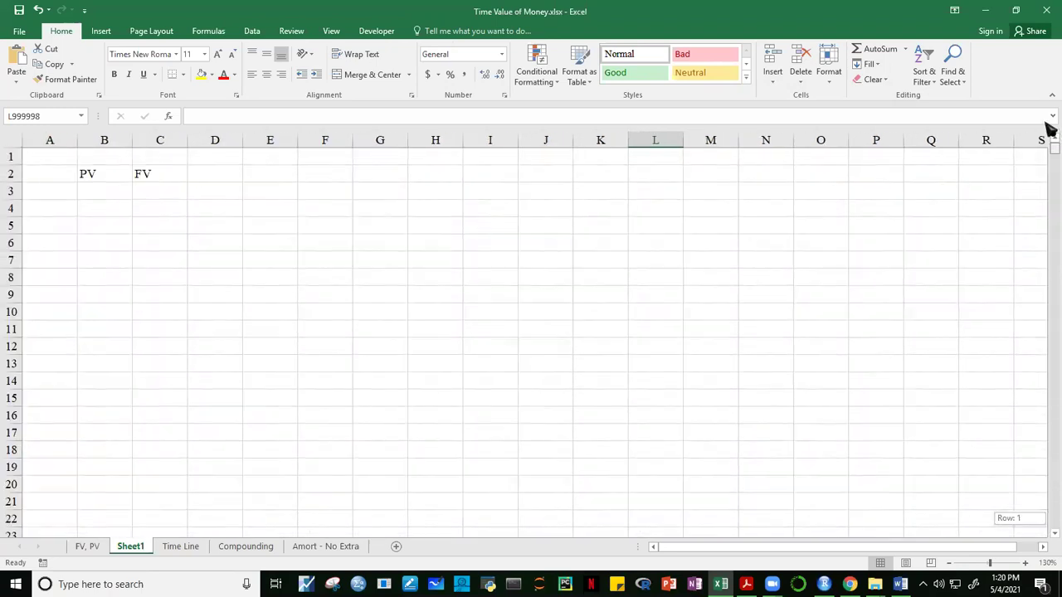
left_click(52, 156)
left_click(58, 174)
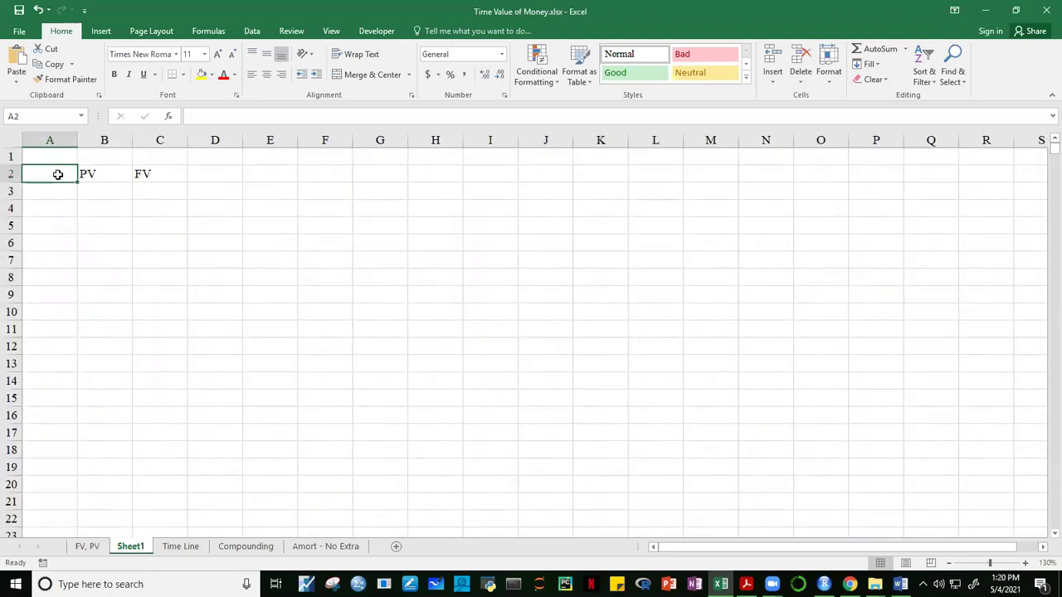
type("NPER")
key("Return")
type("1")
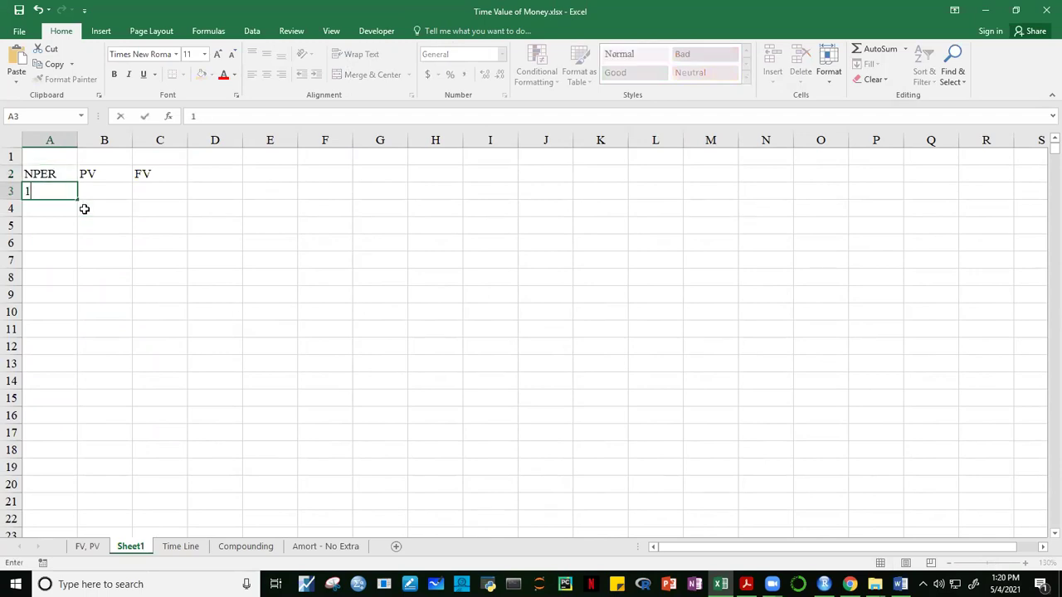
left_click(84, 210)
Fill a linear column series from A3 in steps of 1 up to the stop value.
left_click(194, 264)
left_click(270, 294)
left_click(66, 192)
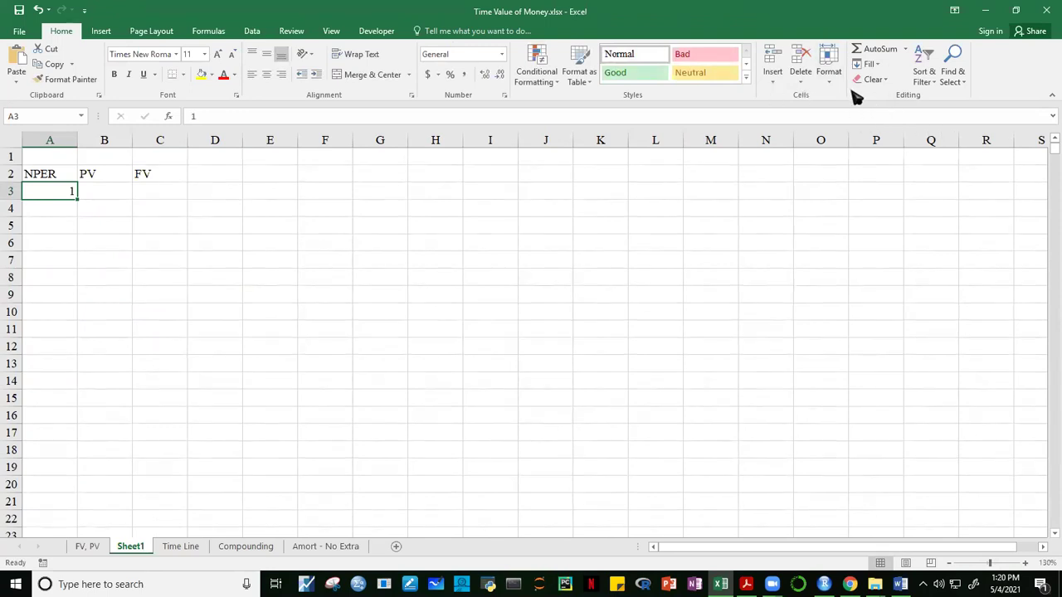
left_click(877, 67)
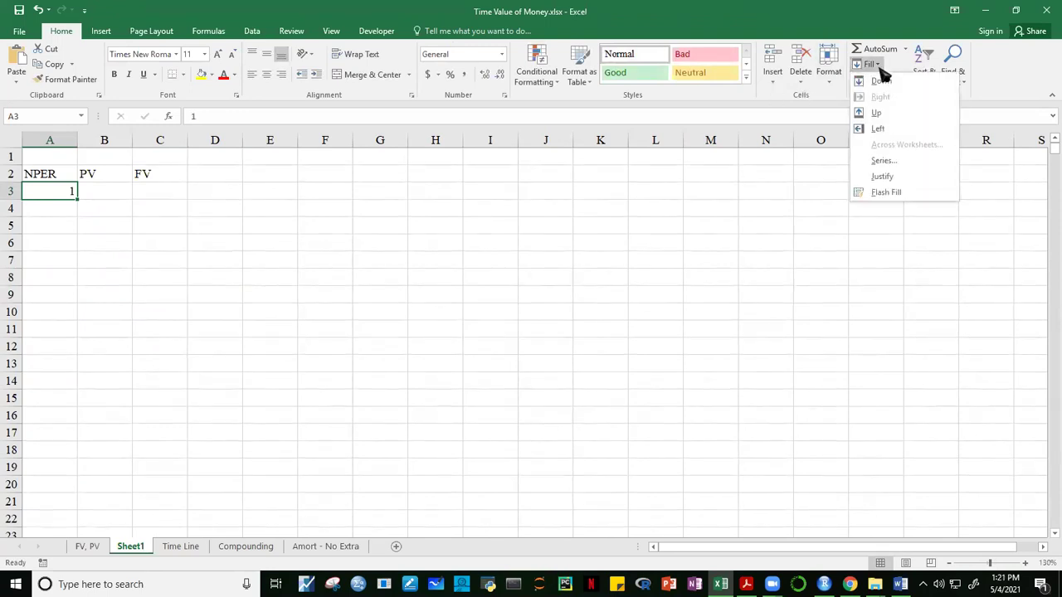
left_click(888, 161)
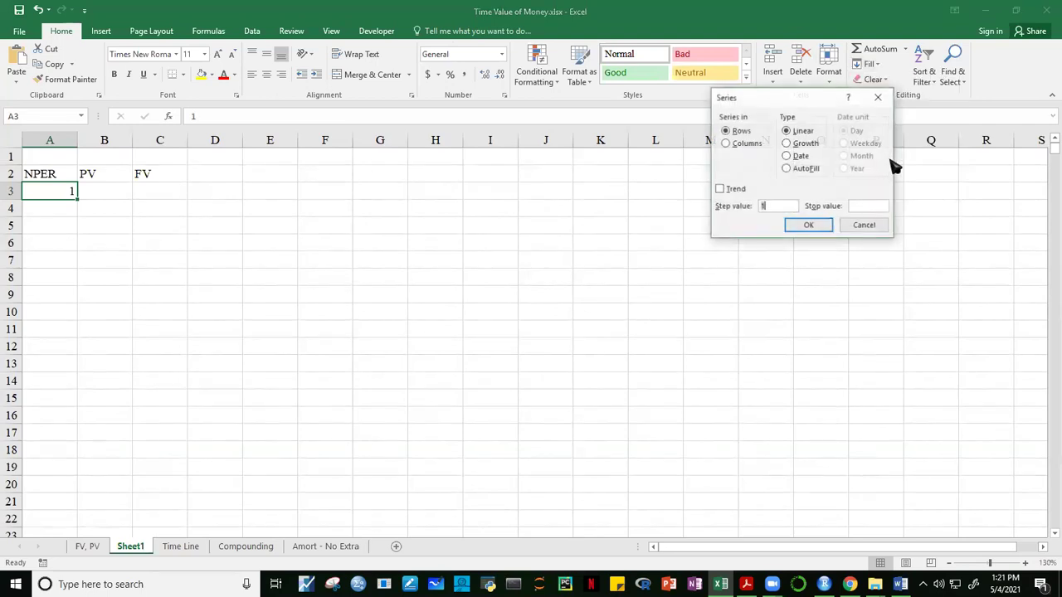
left_click(729, 143)
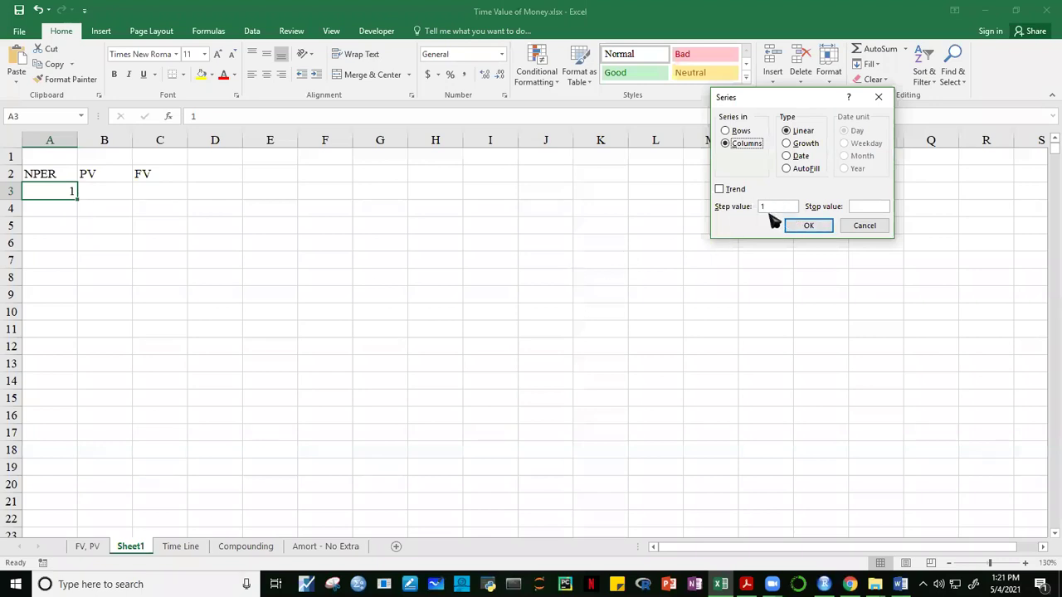
left_click(864, 210)
left_click(803, 228)
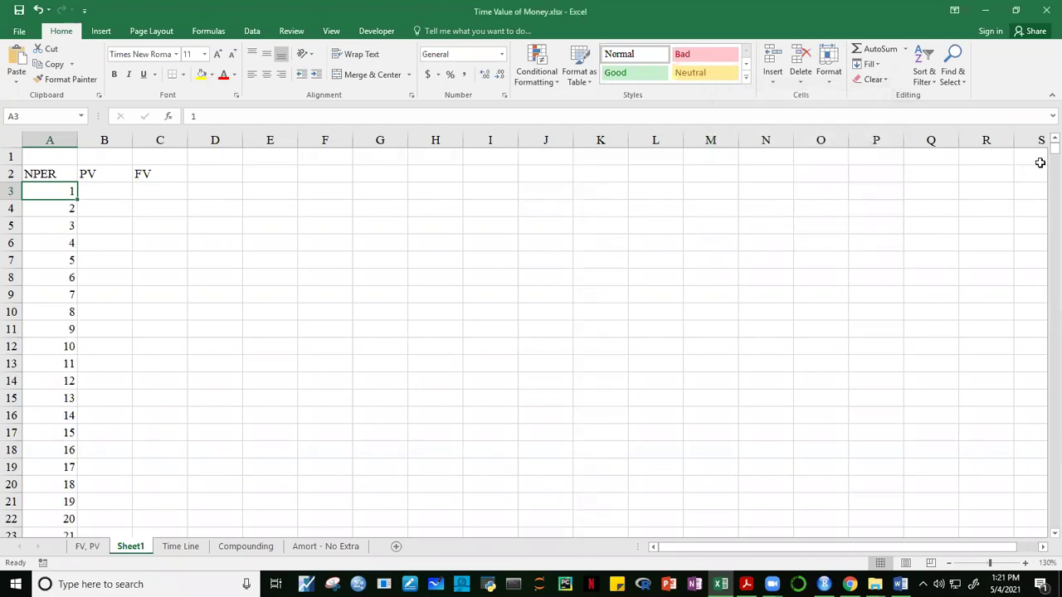
Insert two blank rows above the headings at rows 2–3.
mouse_move(1048, 151)
left_mouse_down()
mouse_move(1047, 184)
mouse_move(1048, 134)
left_mouse_up()
left_click(525, 326)
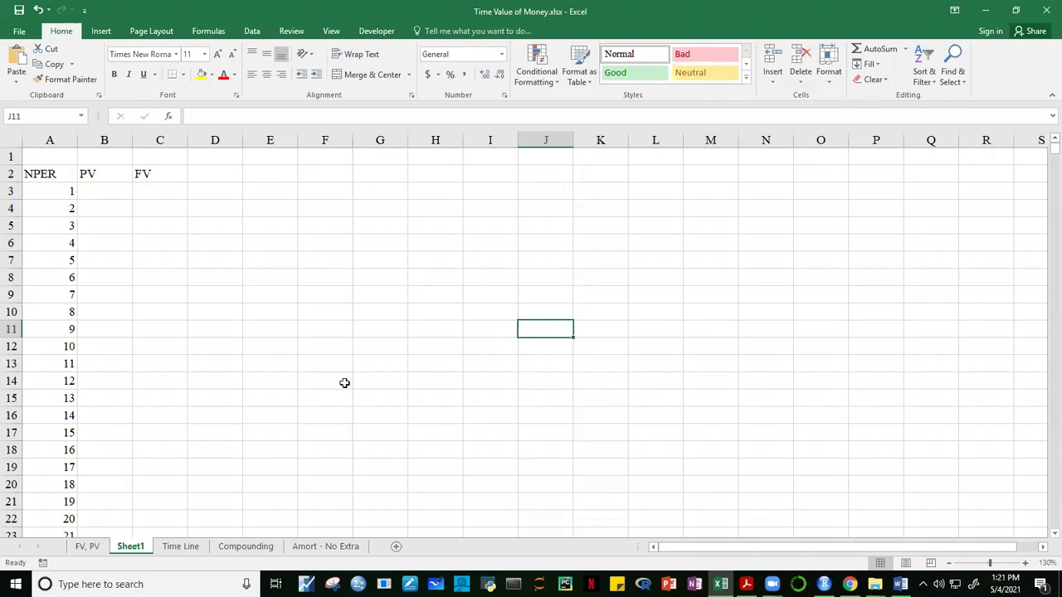
left_click(104, 173)
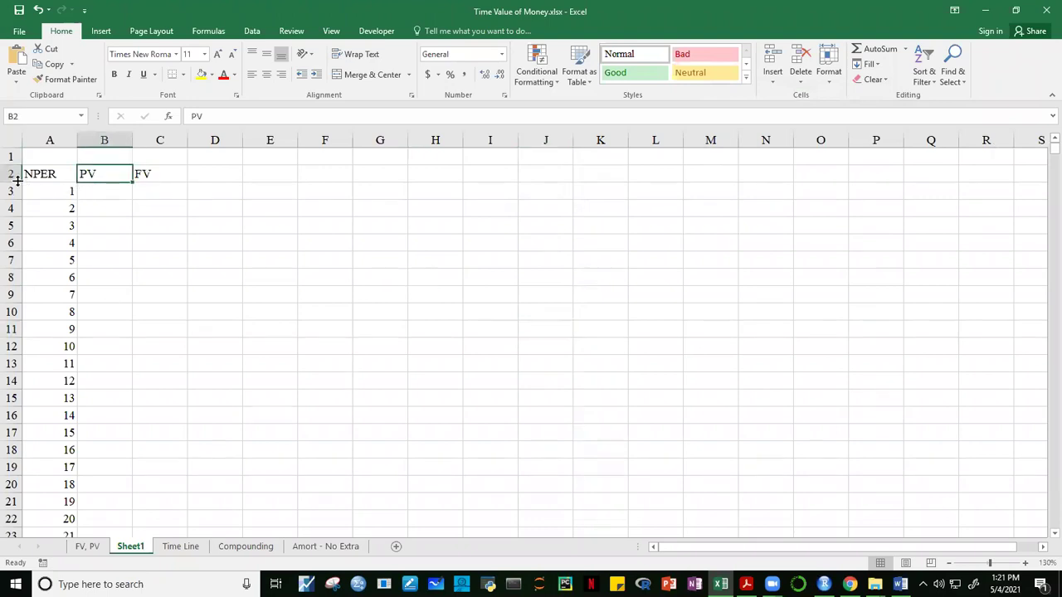
left_click_drag(6, 172, 9, 195)
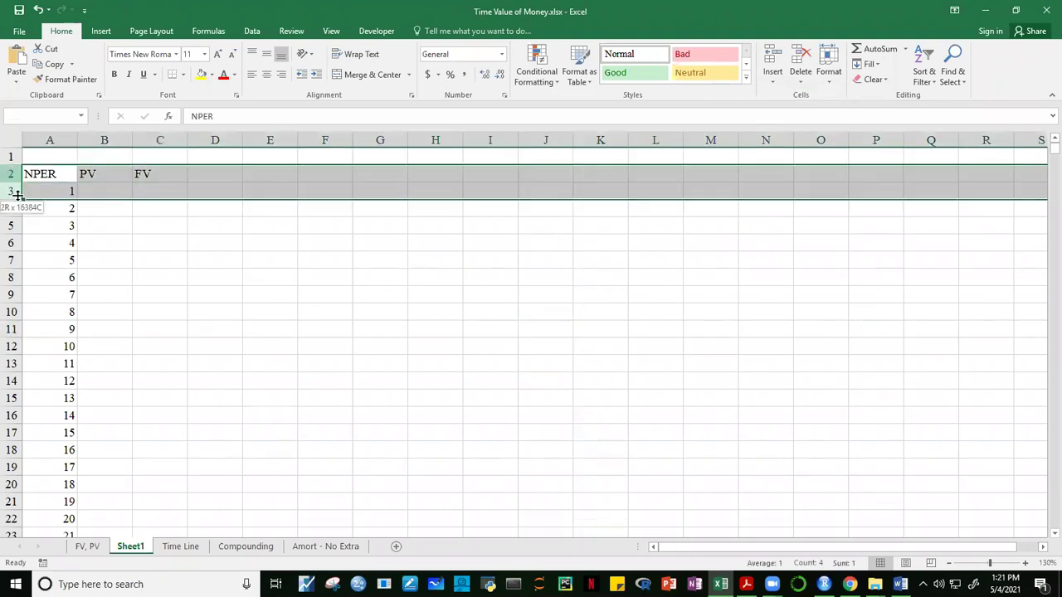
right_click(306, 186)
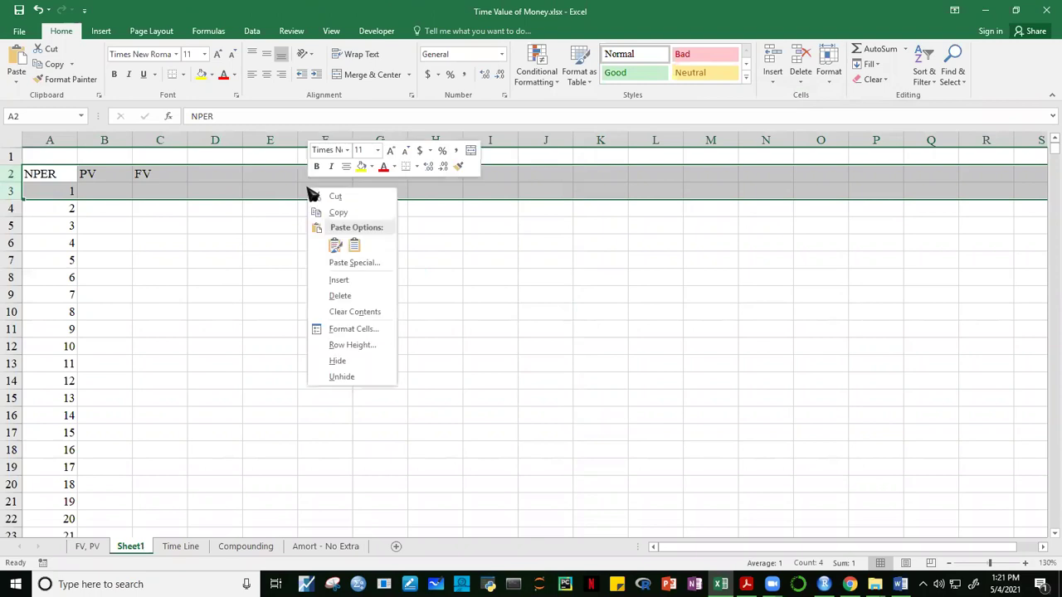
left_click(331, 283)
left_click(603, 331)
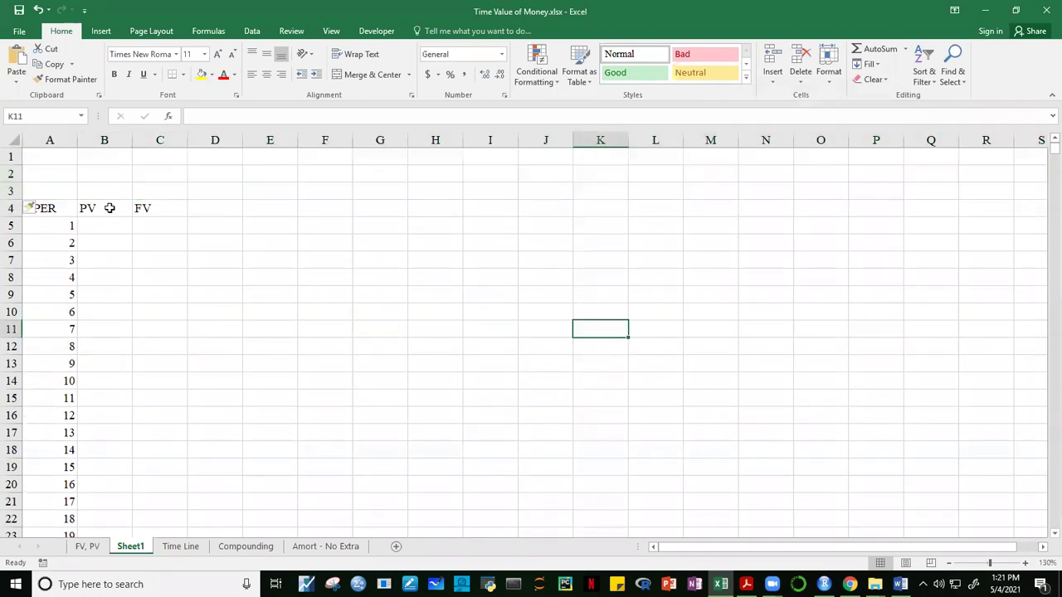
Move PV to B1, label B2 as RATE, and move the FV heading into B4.
left_click(108, 209)
left_click_drag(111, 204, 105, 171)
left_click(106, 172)
type("RA")
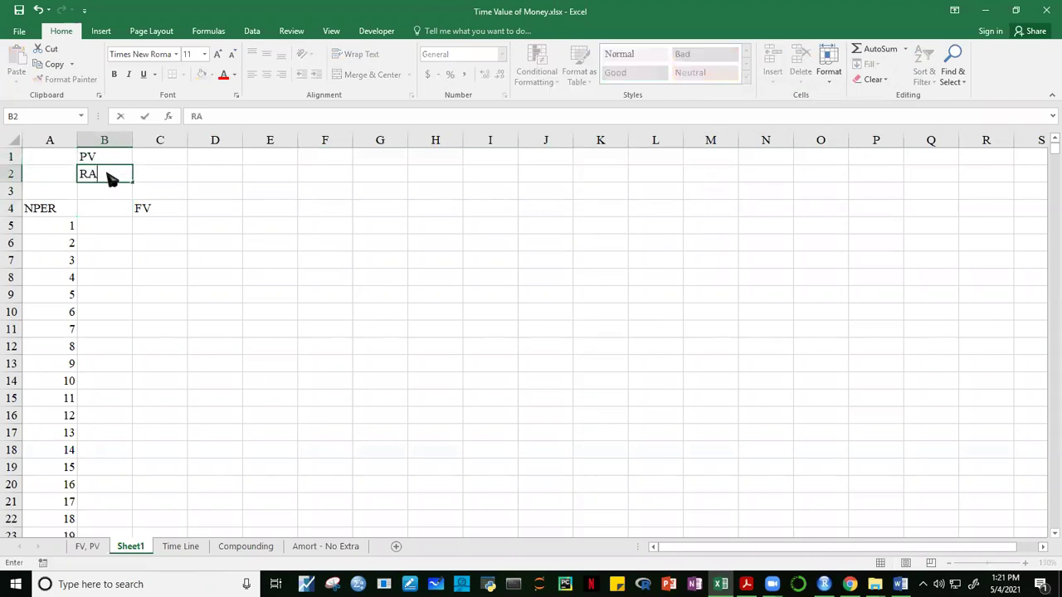
type("TE")
left_click(308, 243)
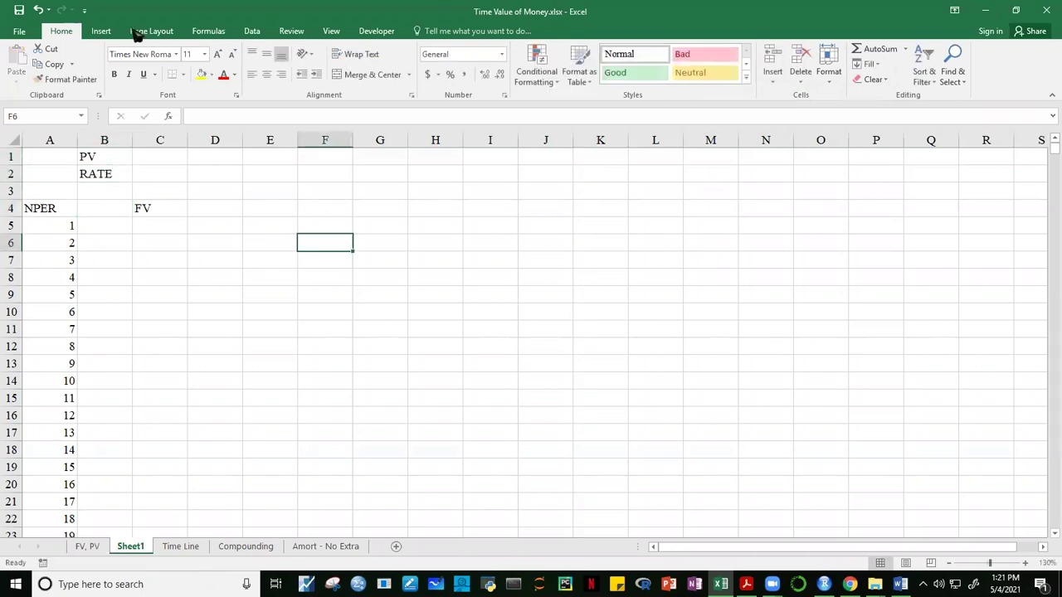
left_click(137, 209)
left_click_drag(135, 211, 124, 214)
left_click(316, 254)
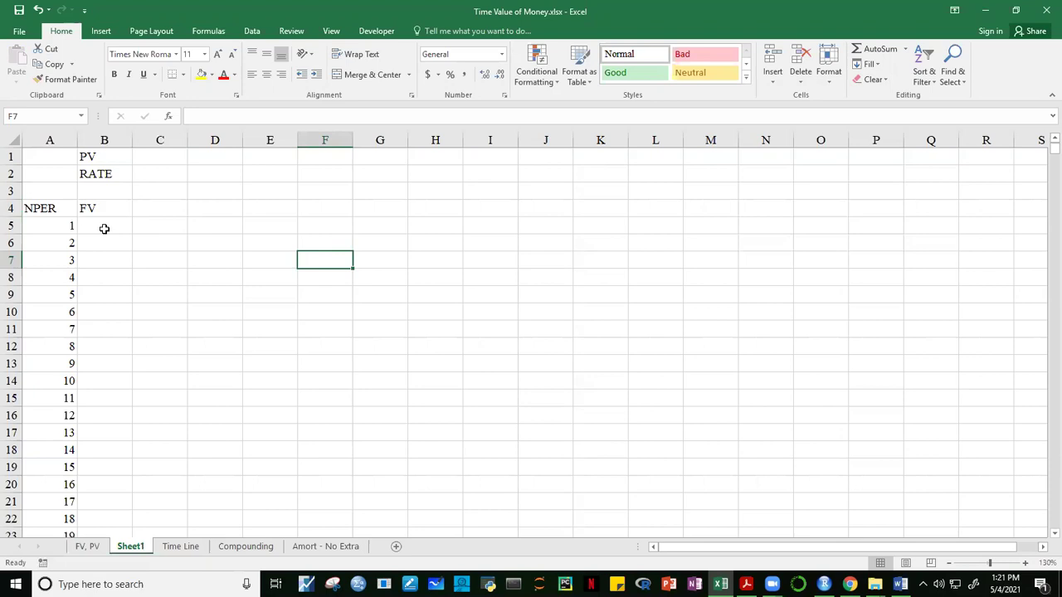
Enter the present value 1 in C1 and the rate 12% in C2.
left_click(143, 158)
type("1")
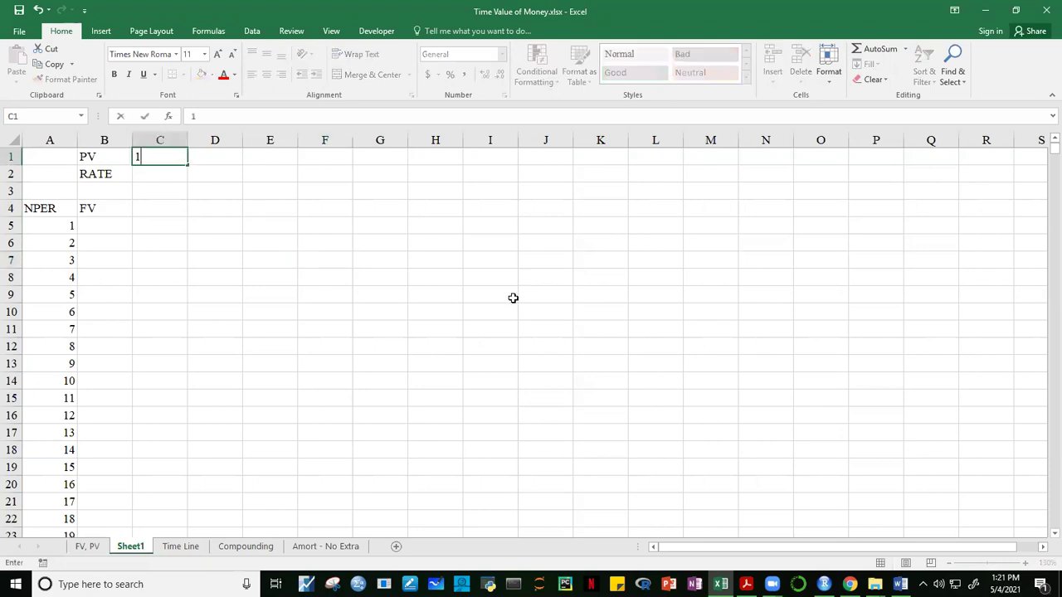
left_click(513, 297)
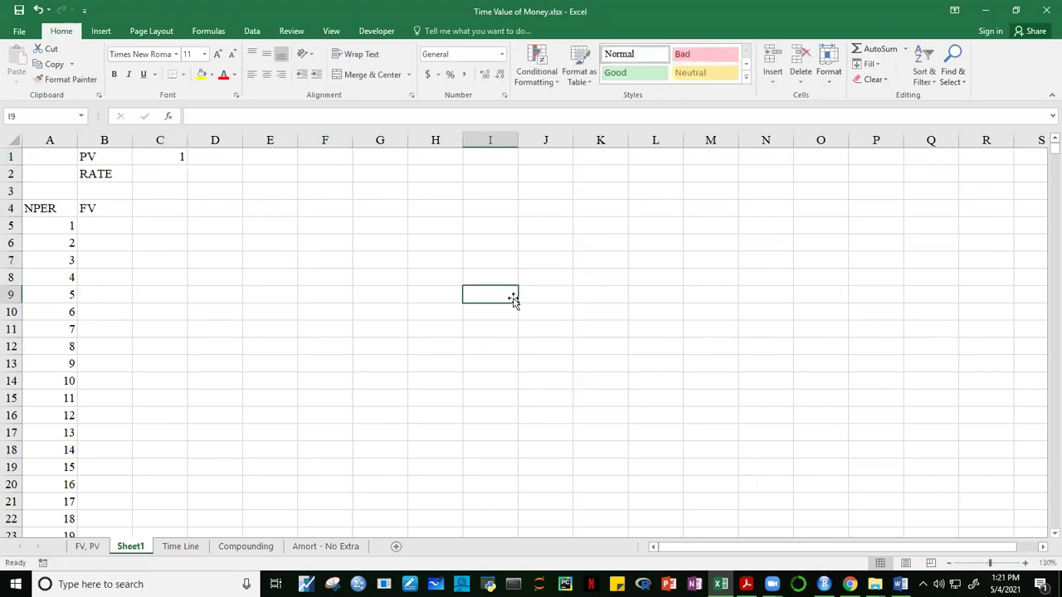
left_click(160, 170)
type("12%")
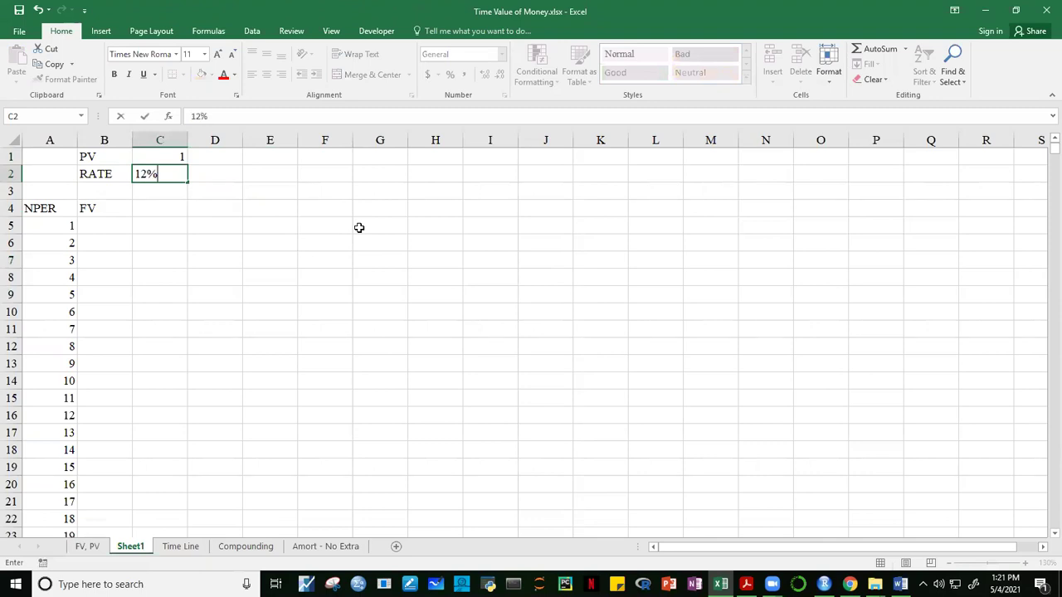
key("Return")
left_click(338, 300)
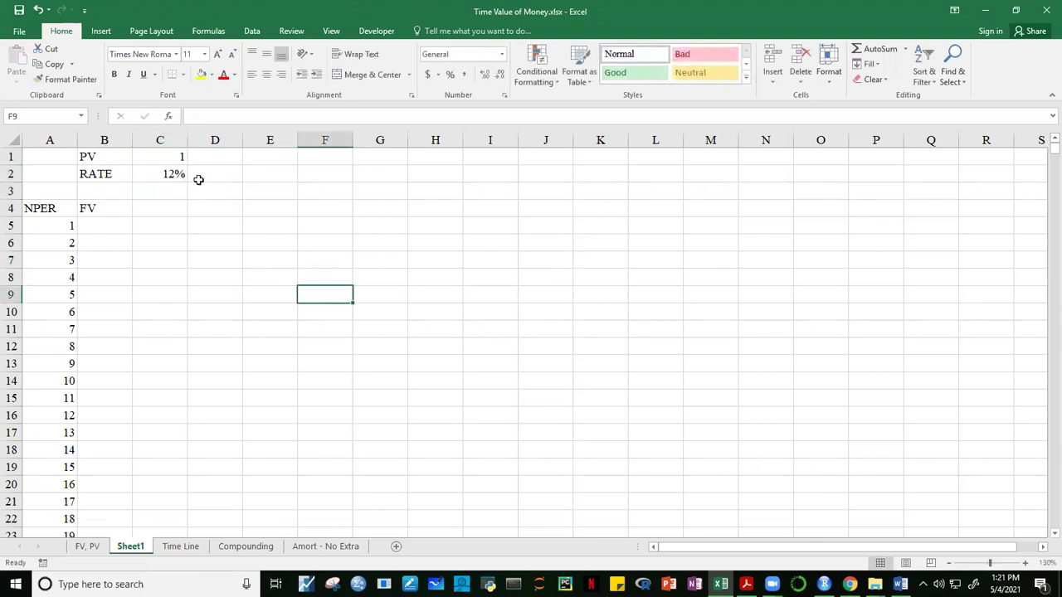
left_click(175, 155)
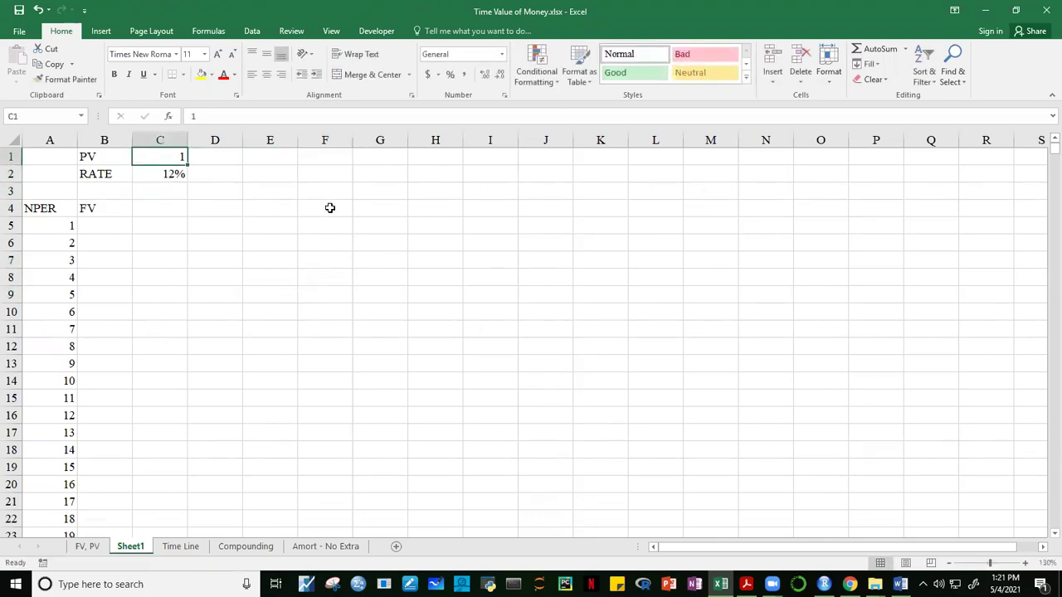
left_click(172, 175)
left_click(622, 324)
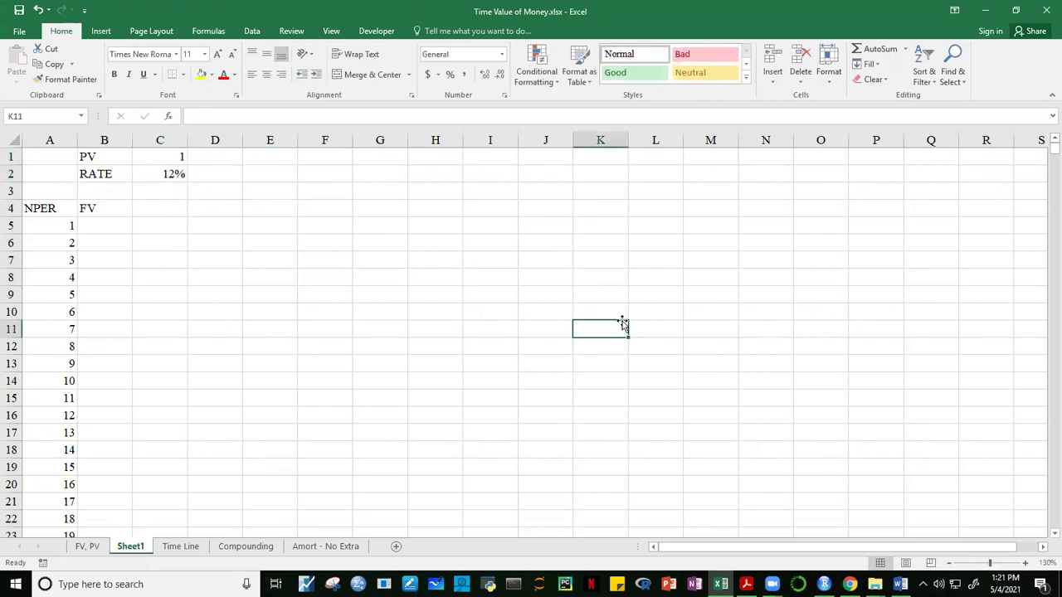
left_click(109, 224)
left_click(53, 229)
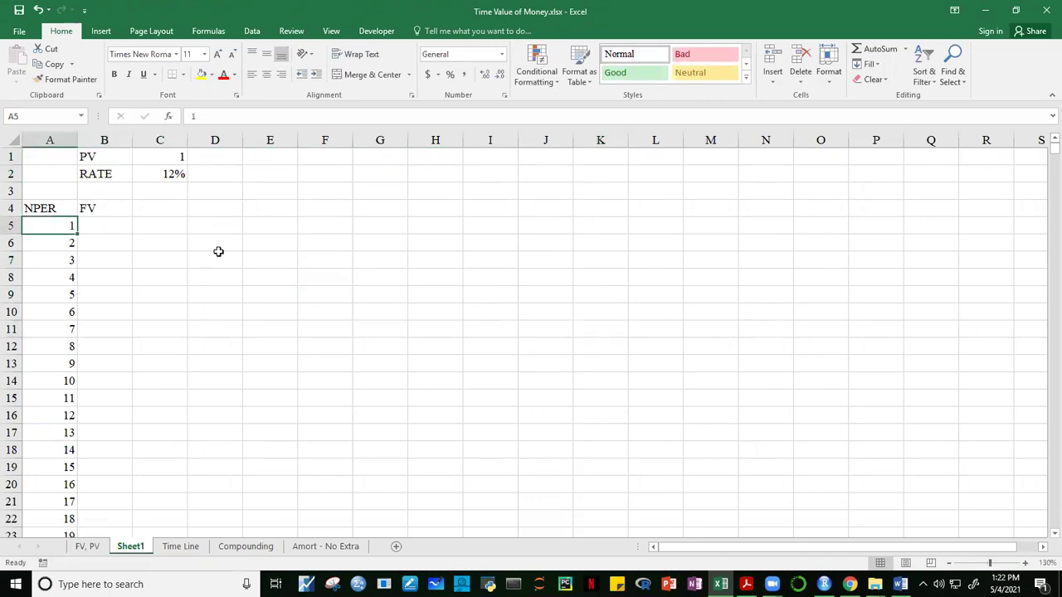
left_click(69, 243)
left_click(71, 259)
left_click(71, 277)
left_click(65, 312)
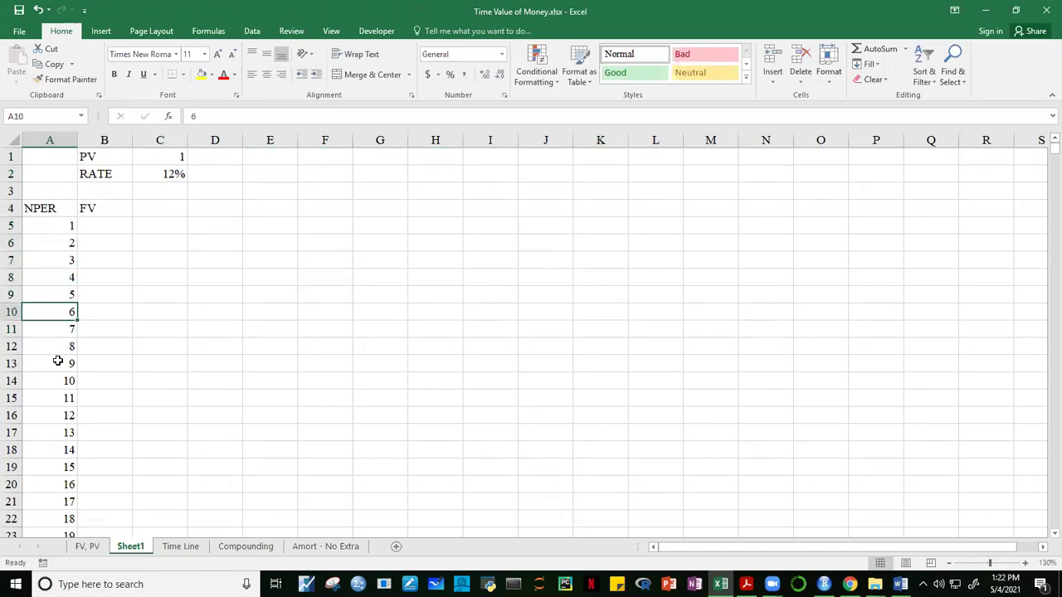
left_click(98, 225)
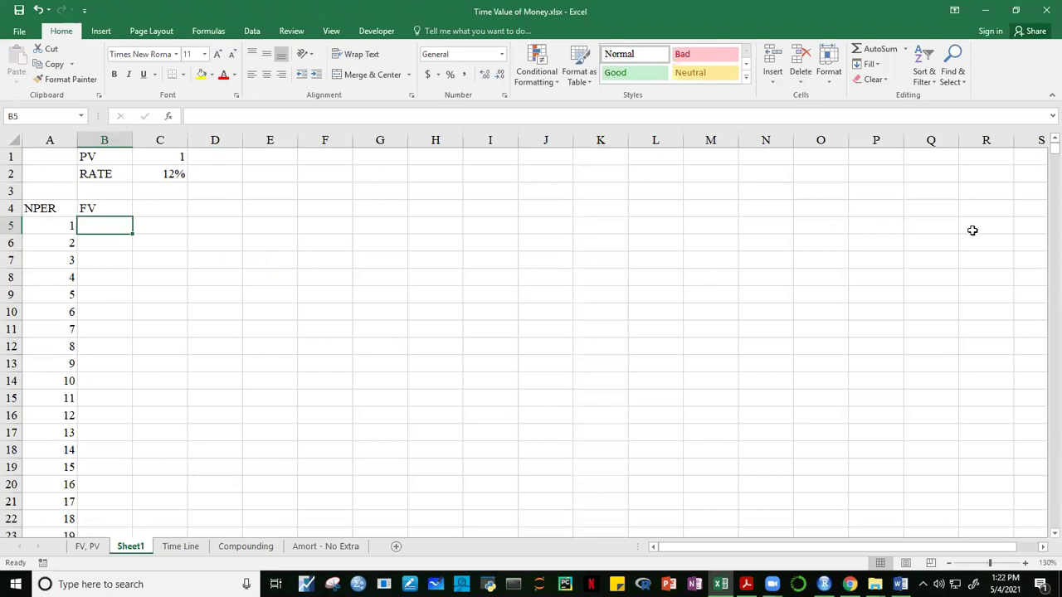
left_click_drag(1048, 151, 1051, 108)
left_click(540, 328)
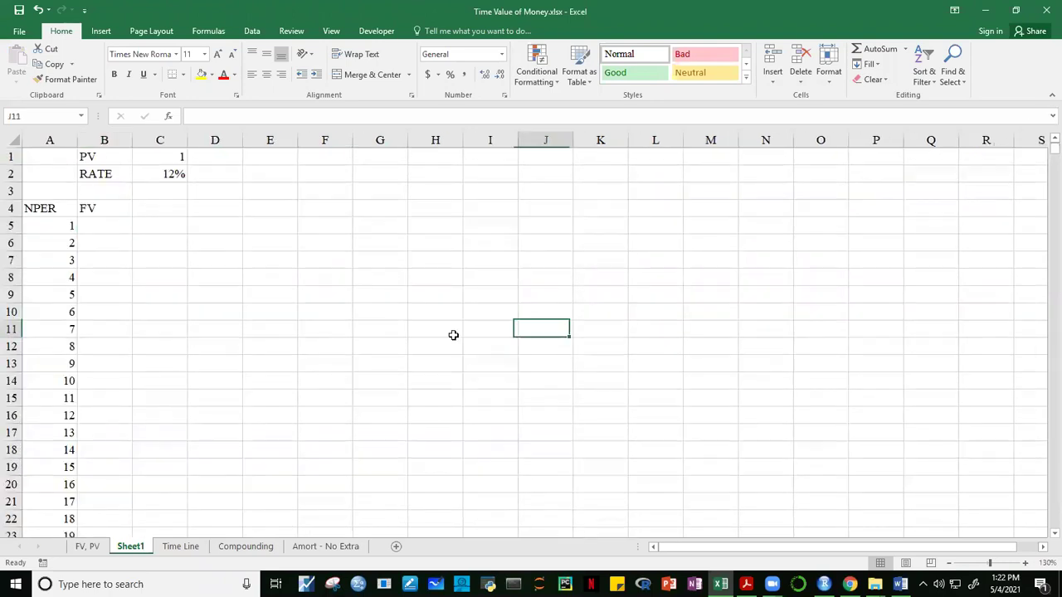
left_click(47, 261)
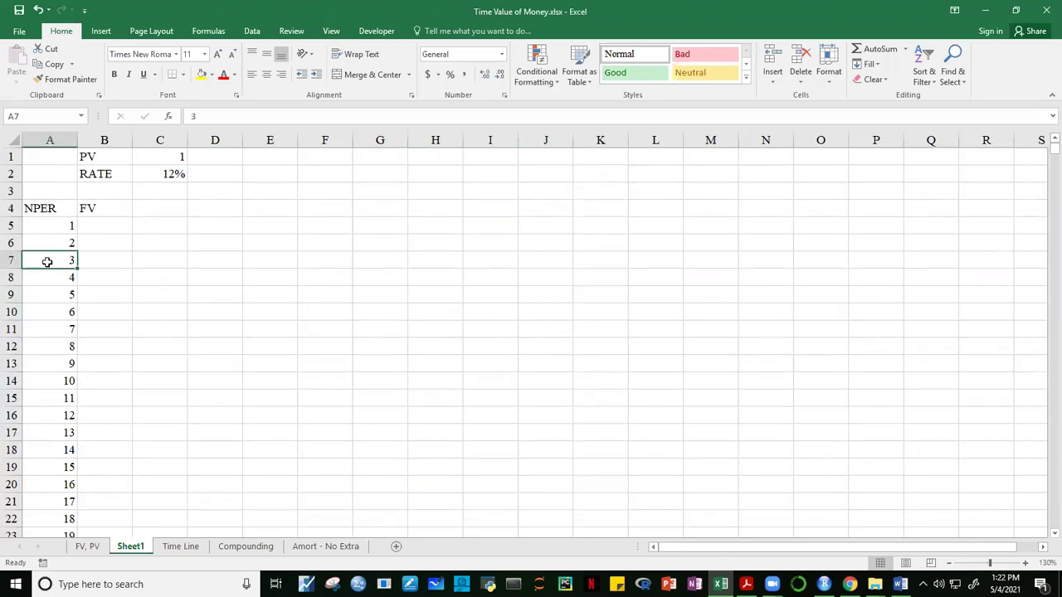
key("Down")
key("Down")
key("Down")
key("Down")
key("Down")
key("Down")
key("Down")
key("Up")
key("Up")
key("Up")
key("Up")
key("Up")
key("Up")
key("Up")
key("Up")
key("Up")
key("Up")
key("Up")
key("Down")
key("Down")
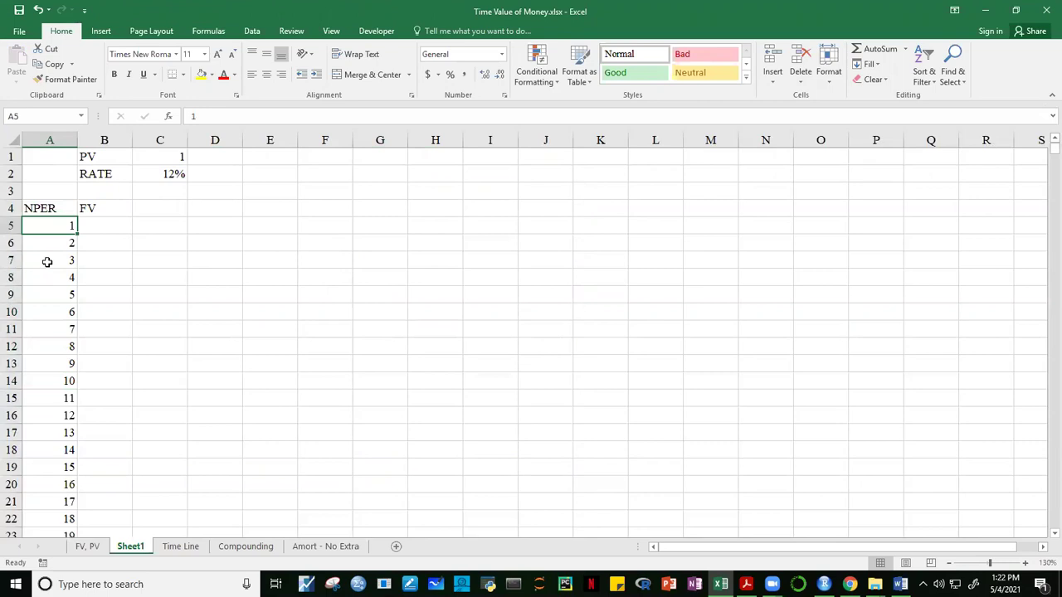
left_click(437, 411)
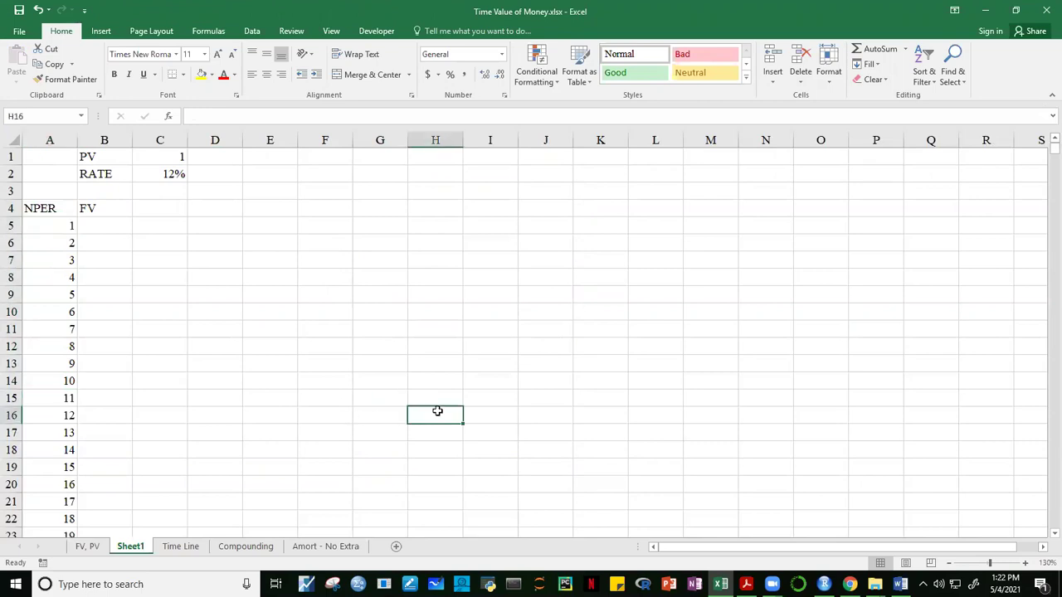
left_click(515, 331)
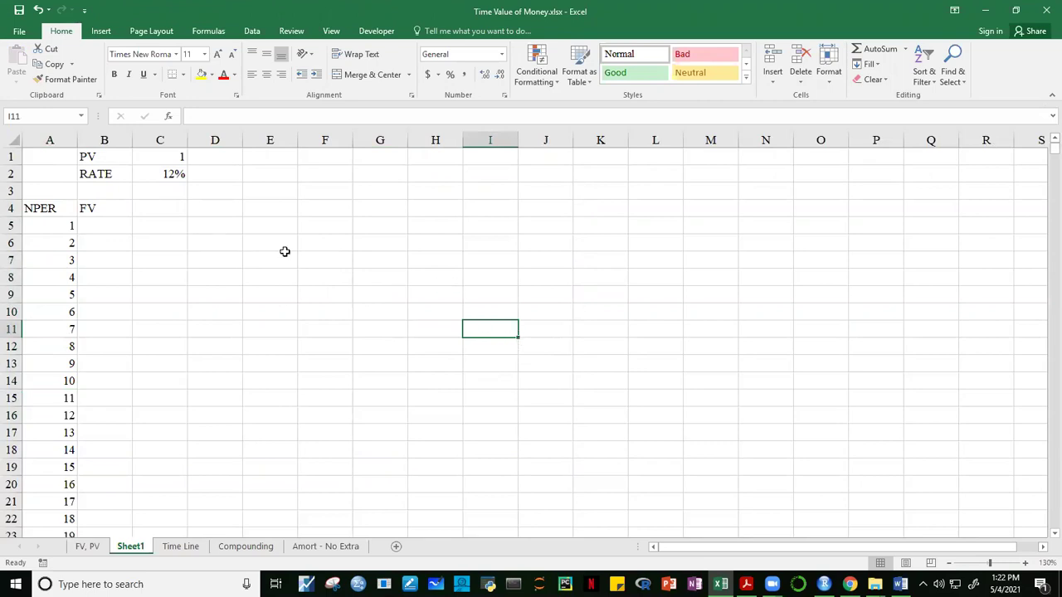
left_click(249, 228)
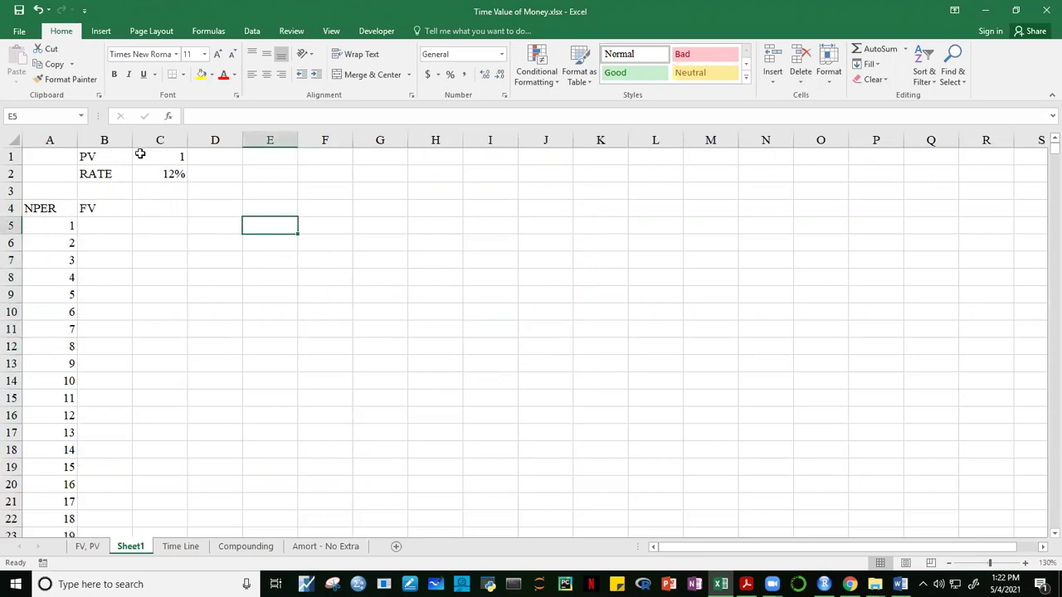
left_click(173, 158)
left_click(174, 175)
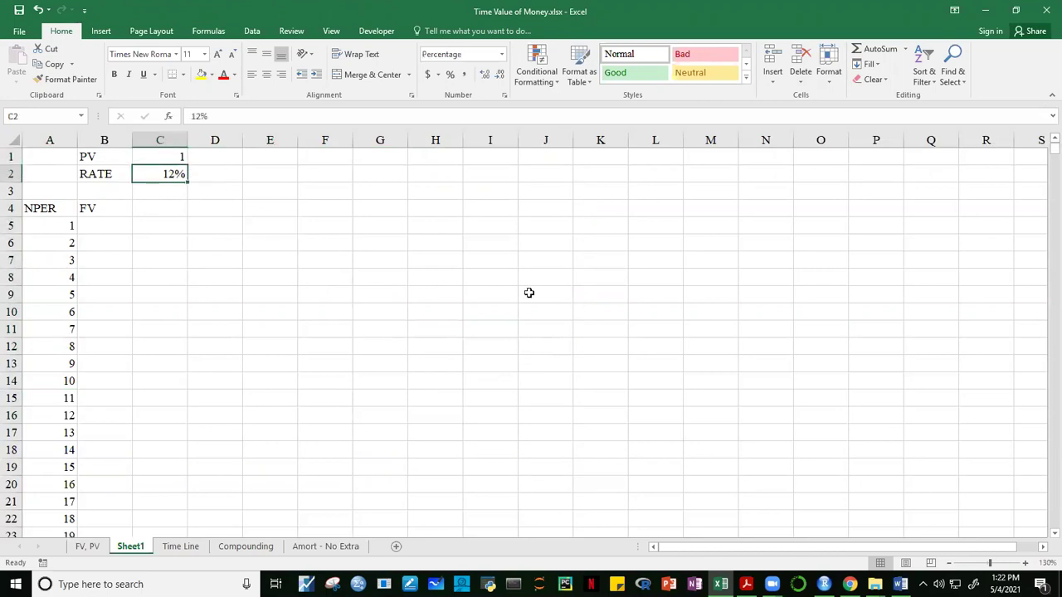
left_click(530, 293)
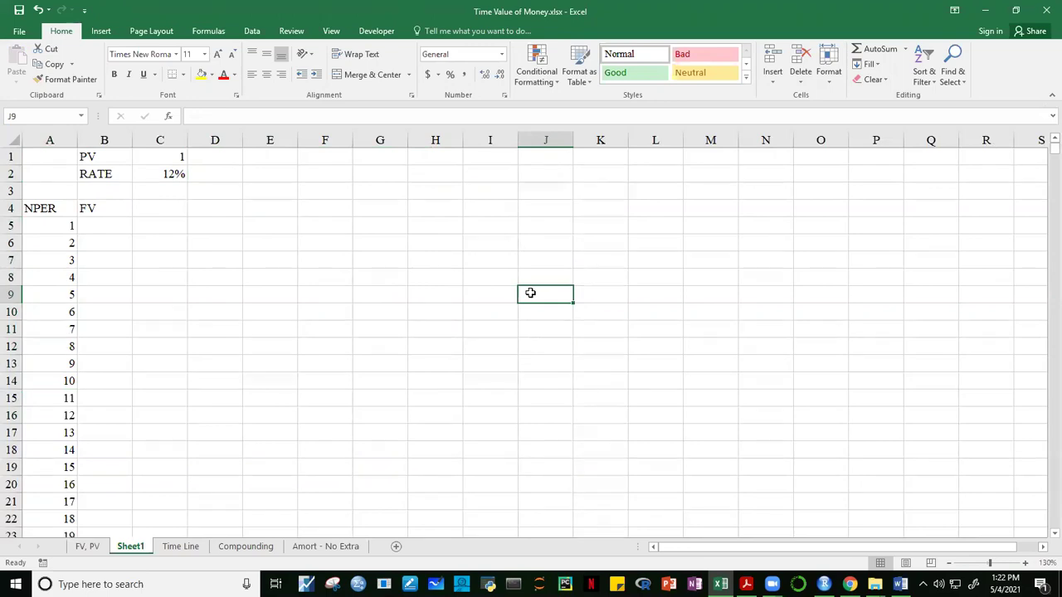
left_click(411, 309)
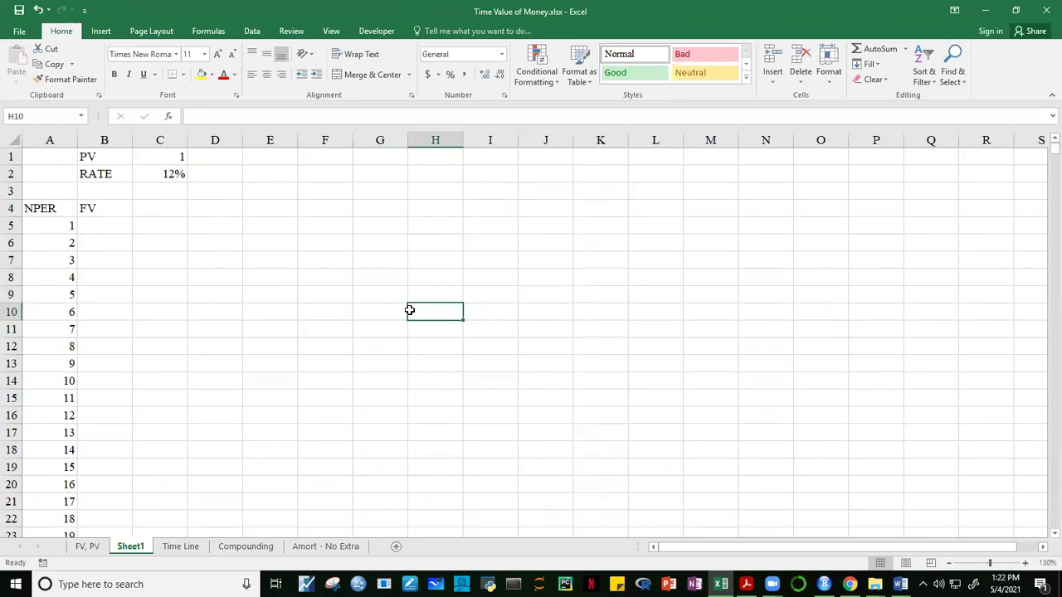
left_click(169, 159)
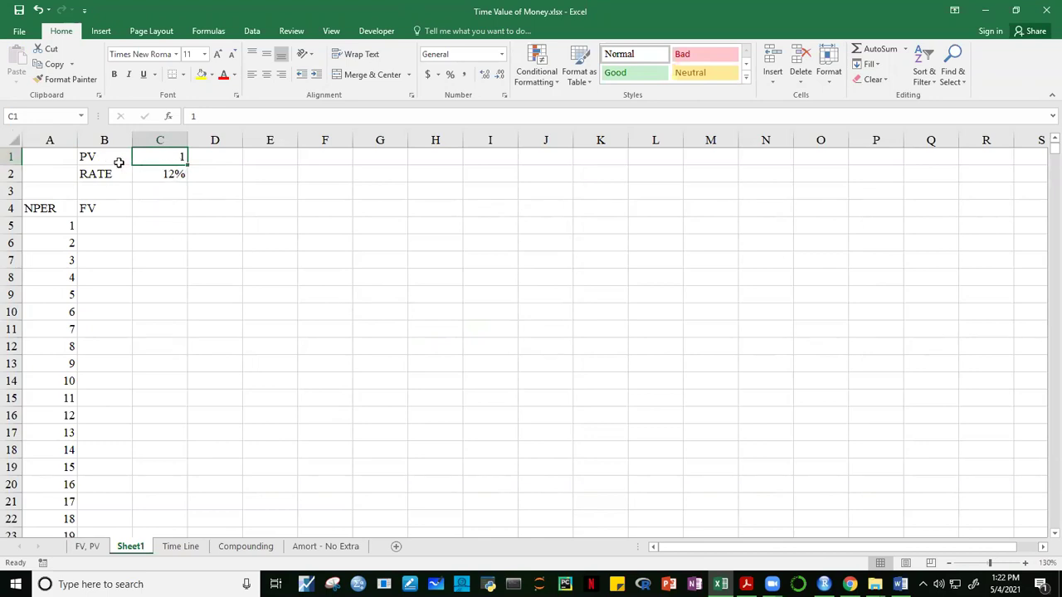
left_click(178, 179)
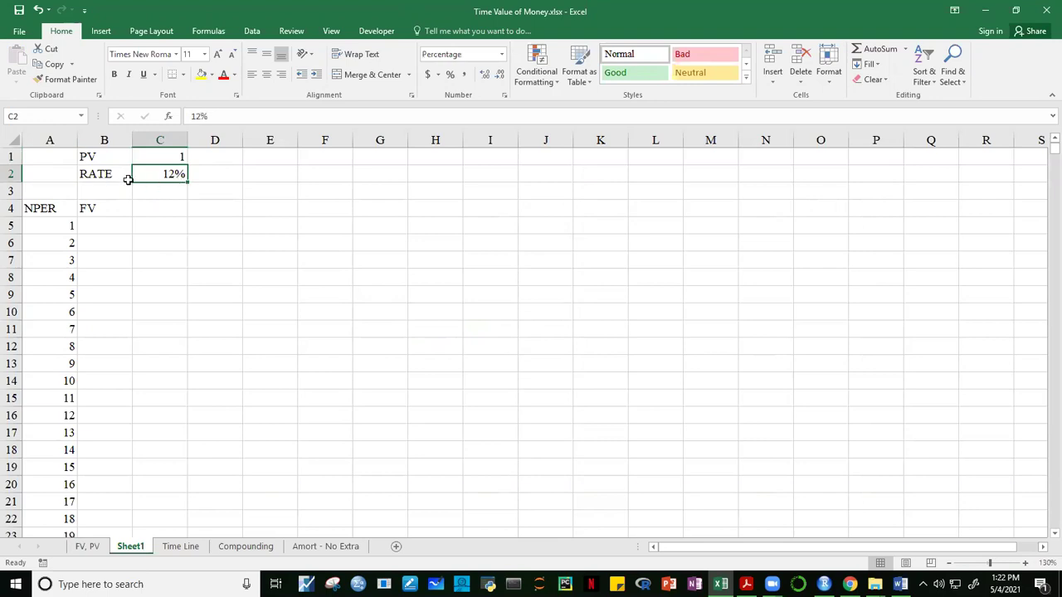
left_click(496, 277)
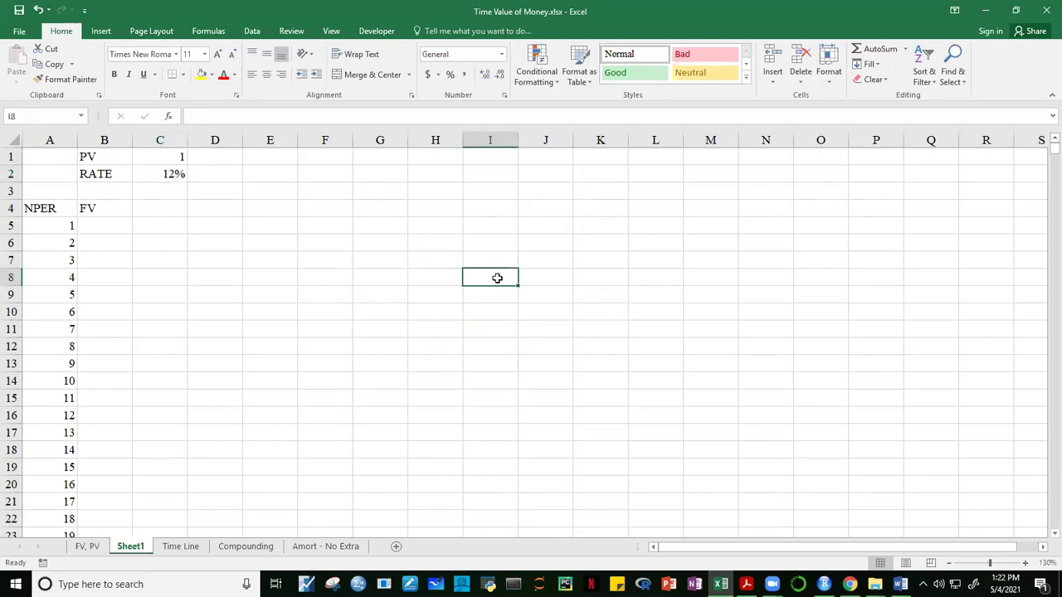
left_click(181, 157)
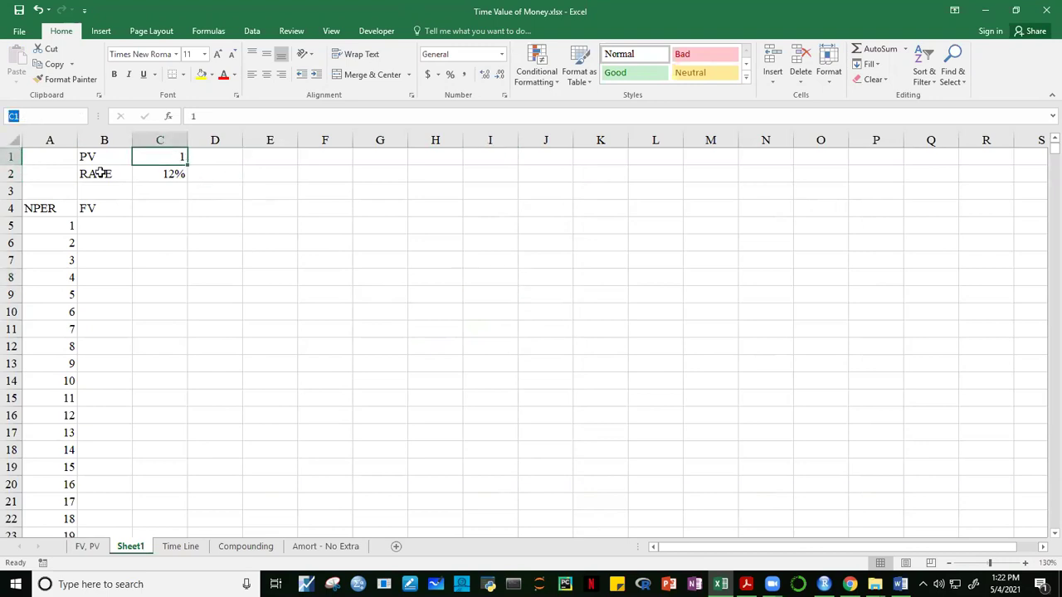
left_click(169, 175)
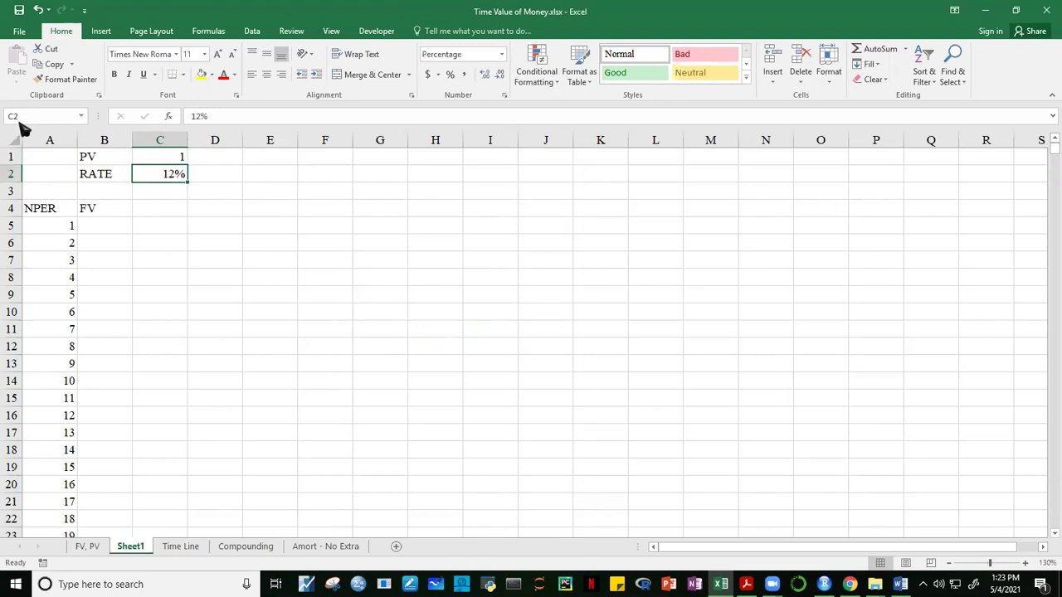
Create names for C1 and C2 from the left-column labels in B1:C2 (Ctrl+Shift+F3).
left_click(179, 161)
left_click(175, 171)
left_click(388, 236)
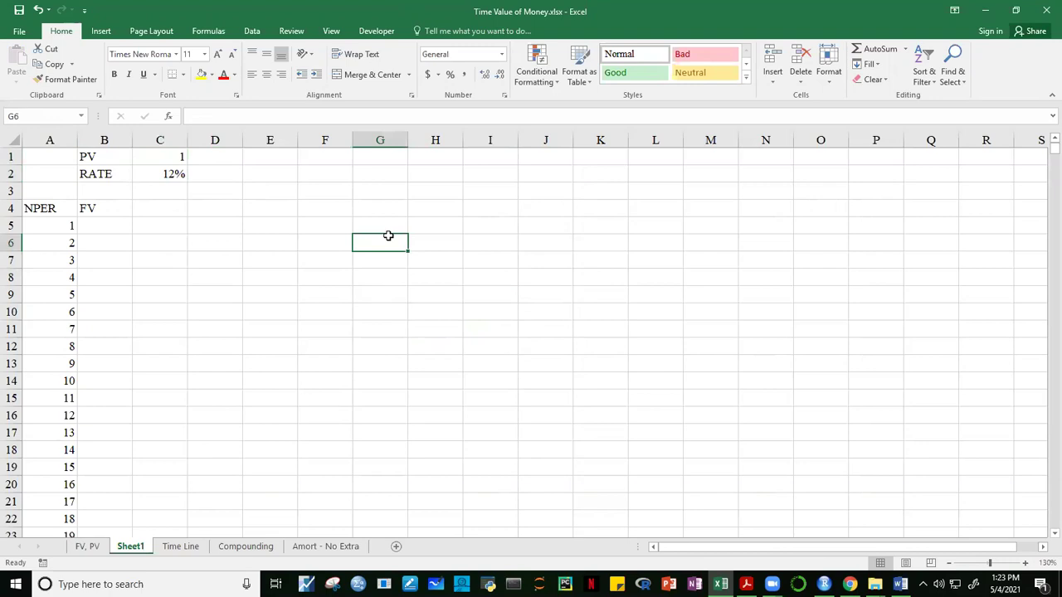
left_click_drag(102, 156, 151, 170)
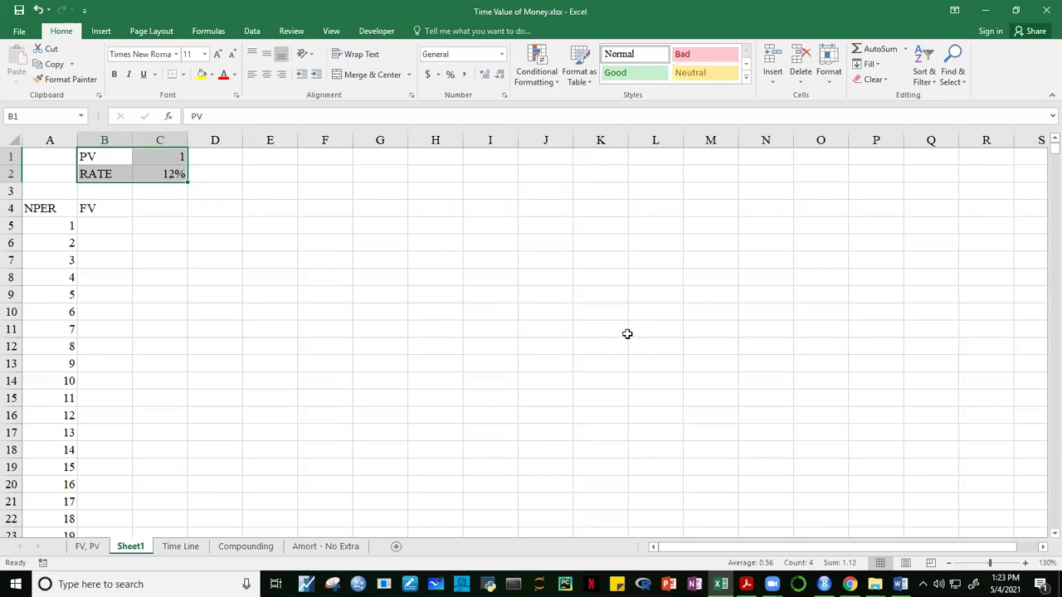
key("ctrl+shift+F3")
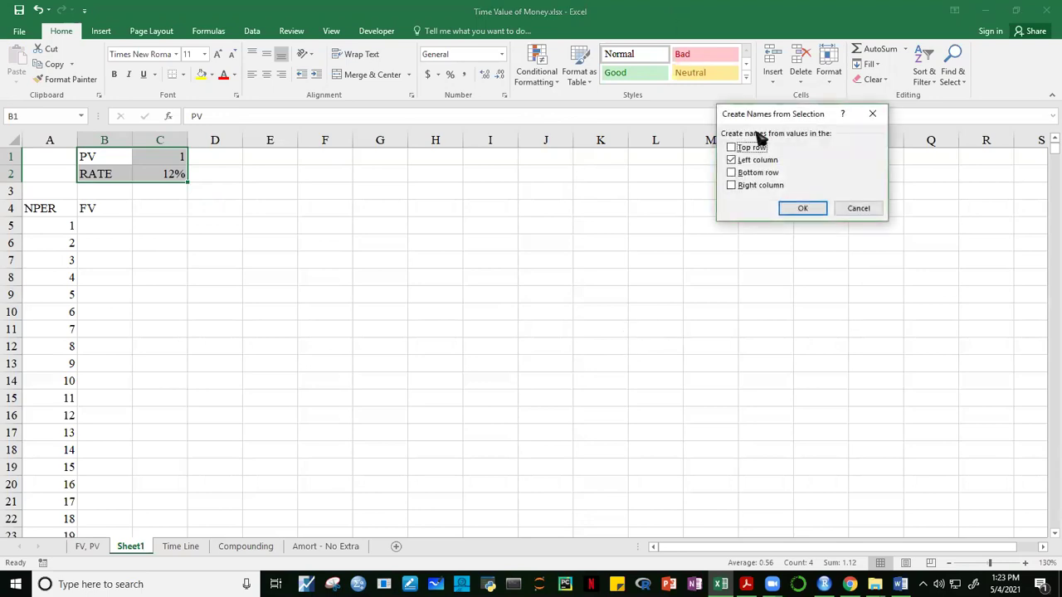
left_click_drag(771, 120, 305, 156)
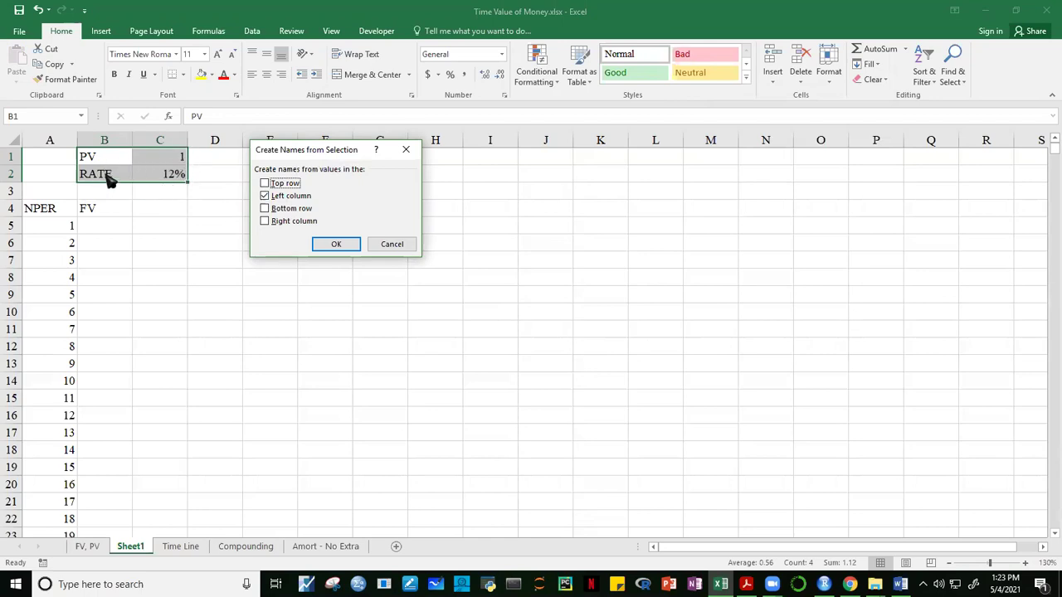
left_click(338, 246)
Verify C1 is named PV and C2 is named RATE.
left_click(472, 268)
left_click(162, 159)
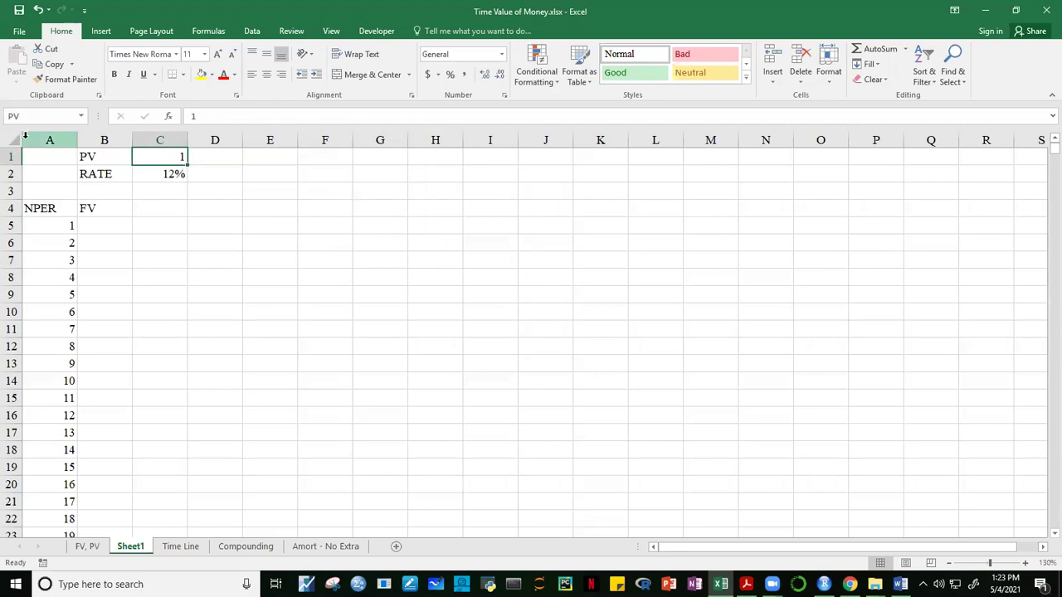
left_click(168, 174)
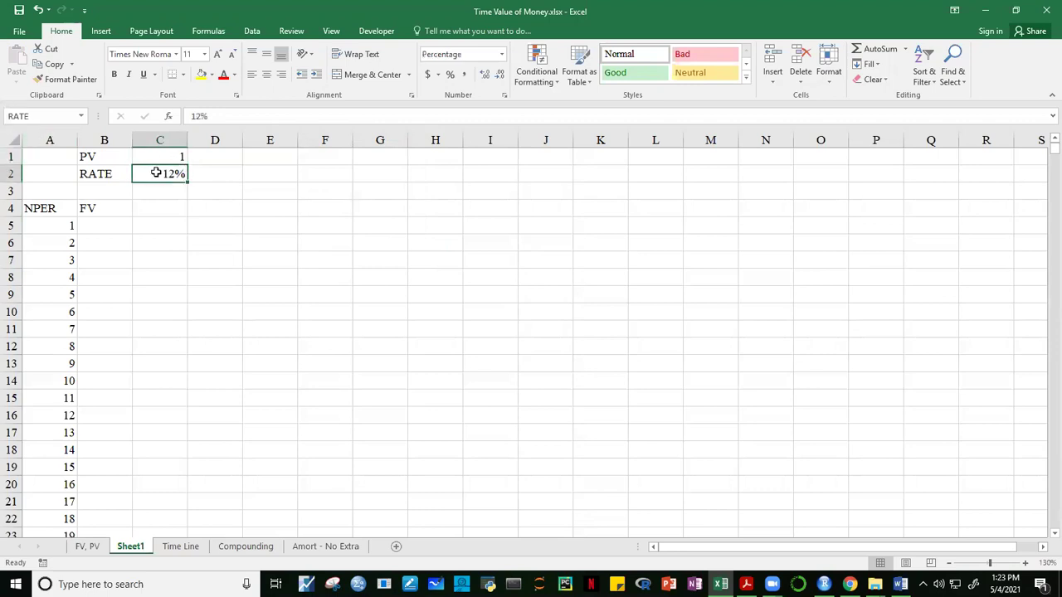
left_click(292, 292)
left_click(107, 223)
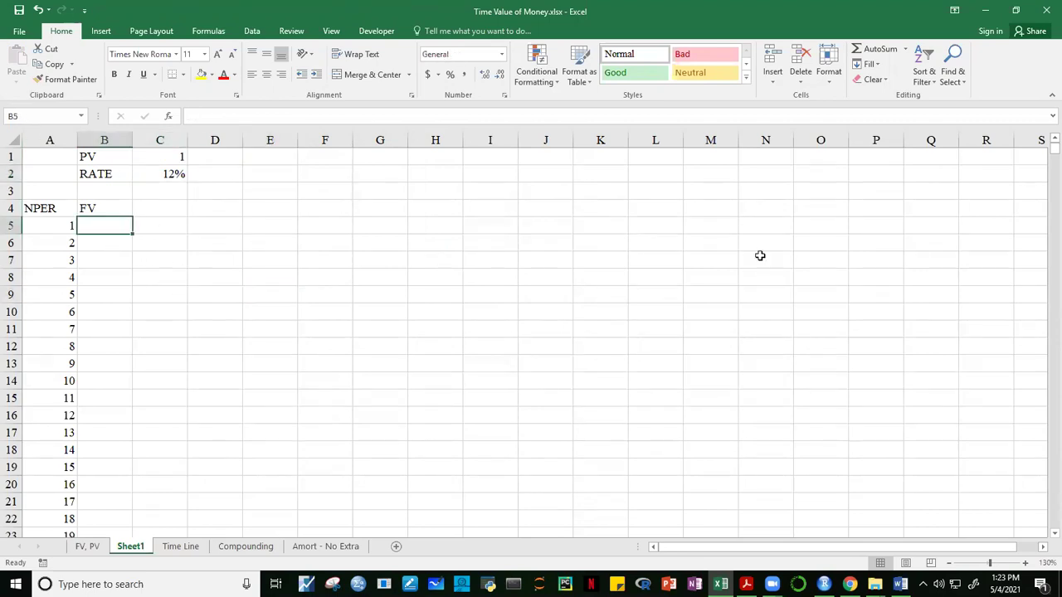
Enter =-FV(RATE,A5,,PV) in B5, returning $1.12.
type("=")
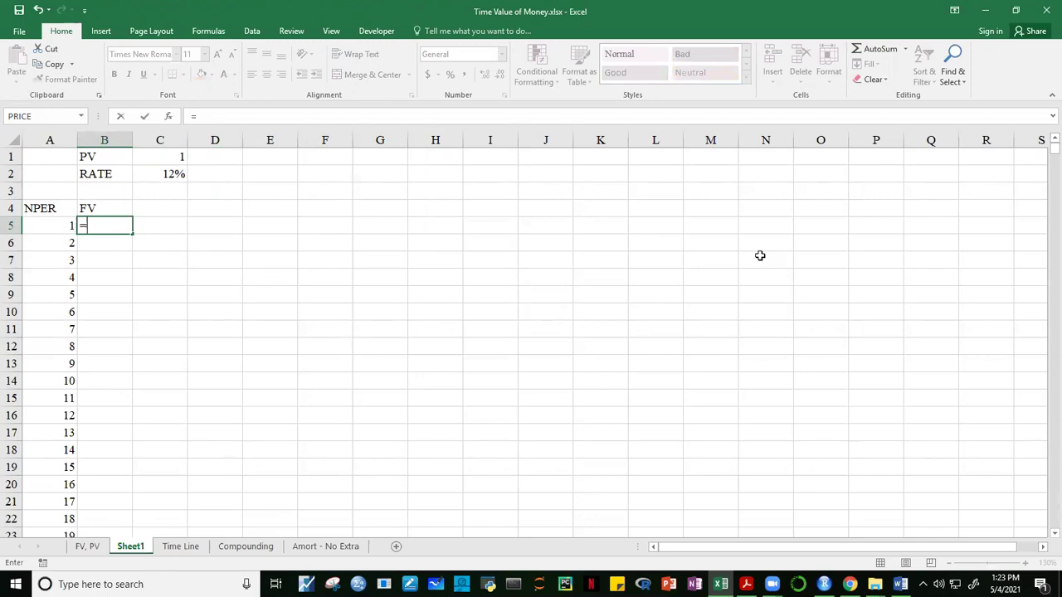
type("-FV(")
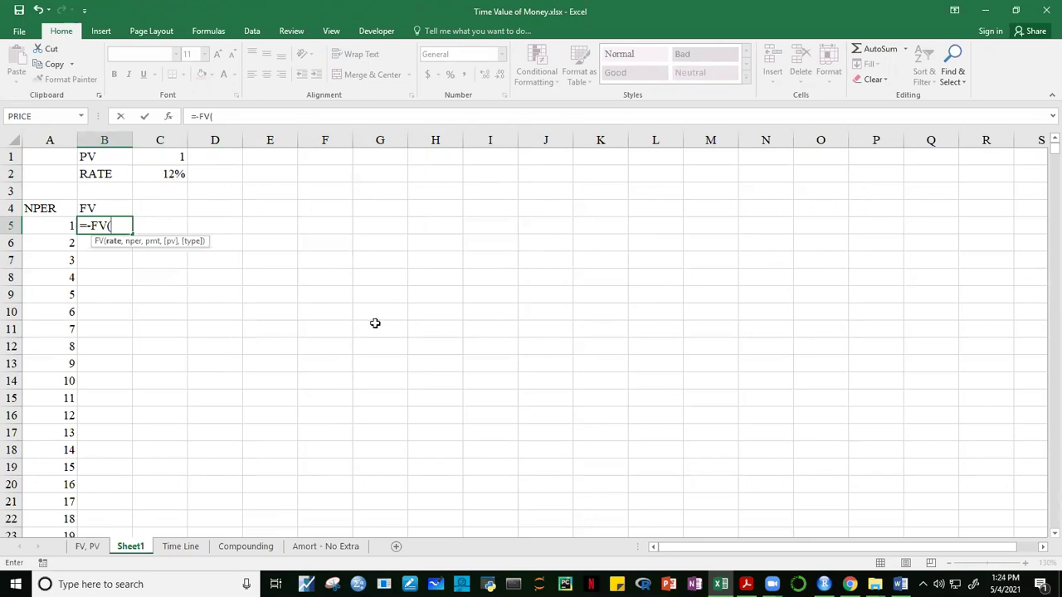
type("RAT")
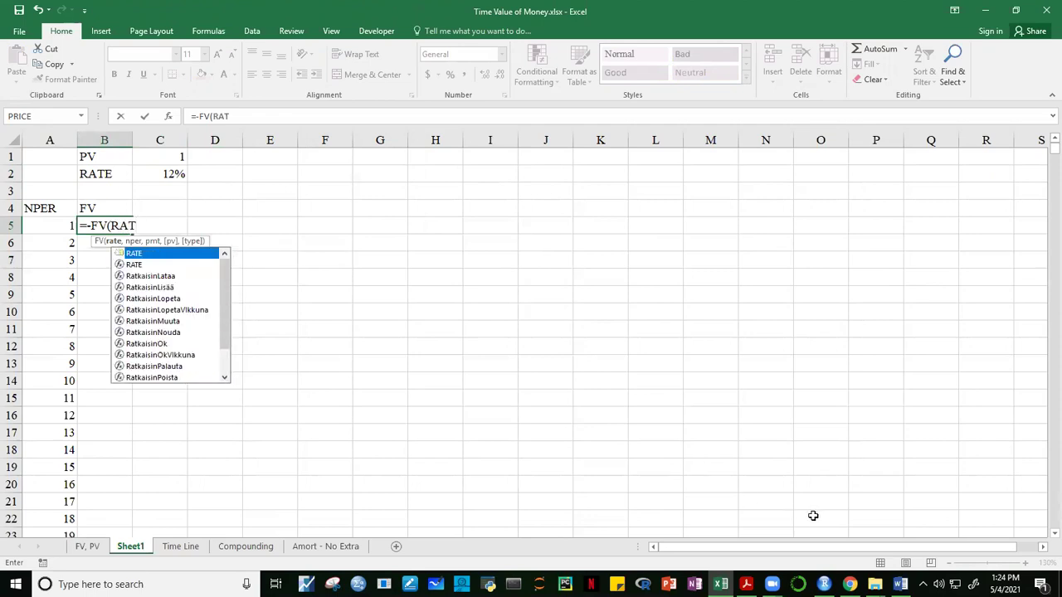
key("Tab")
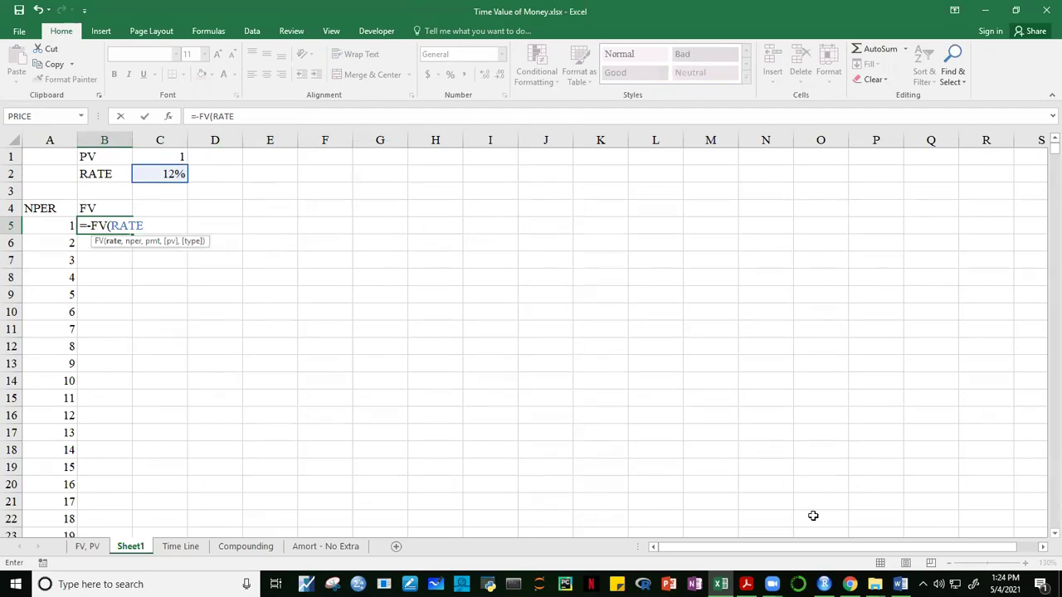
type(",")
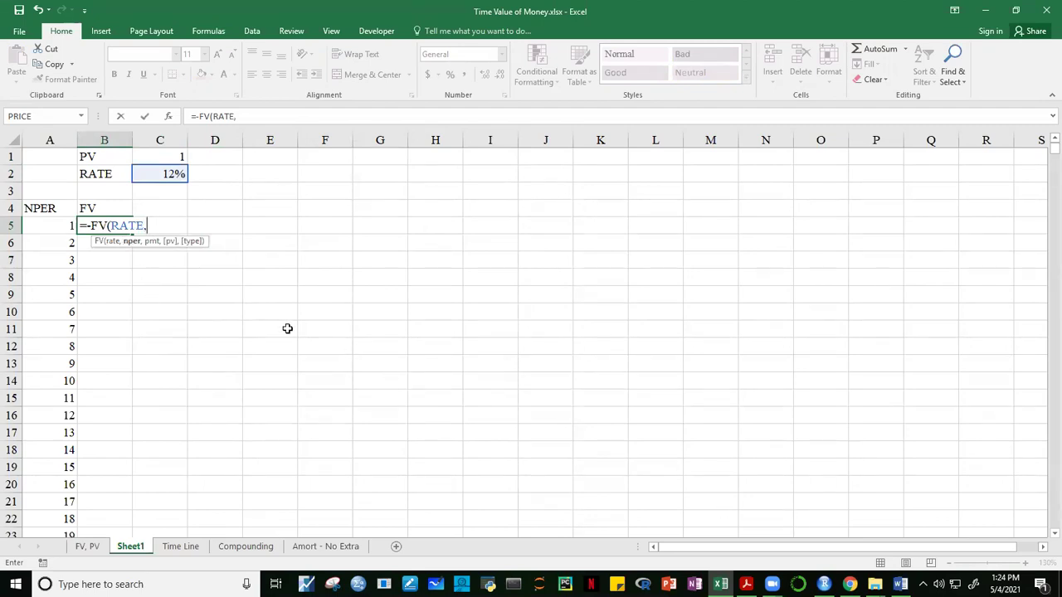
left_click(59, 230)
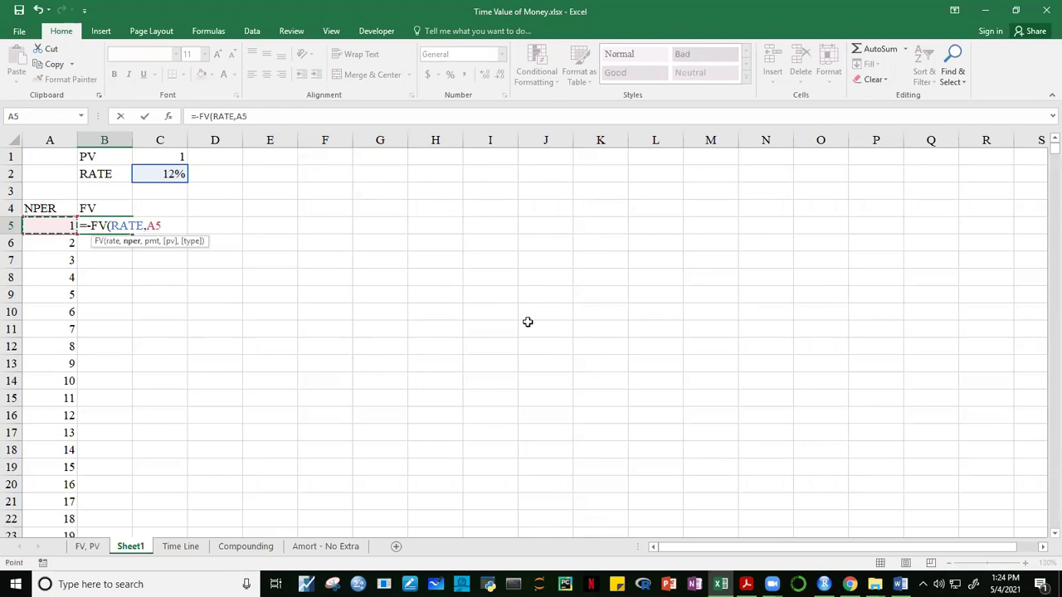
type(",")
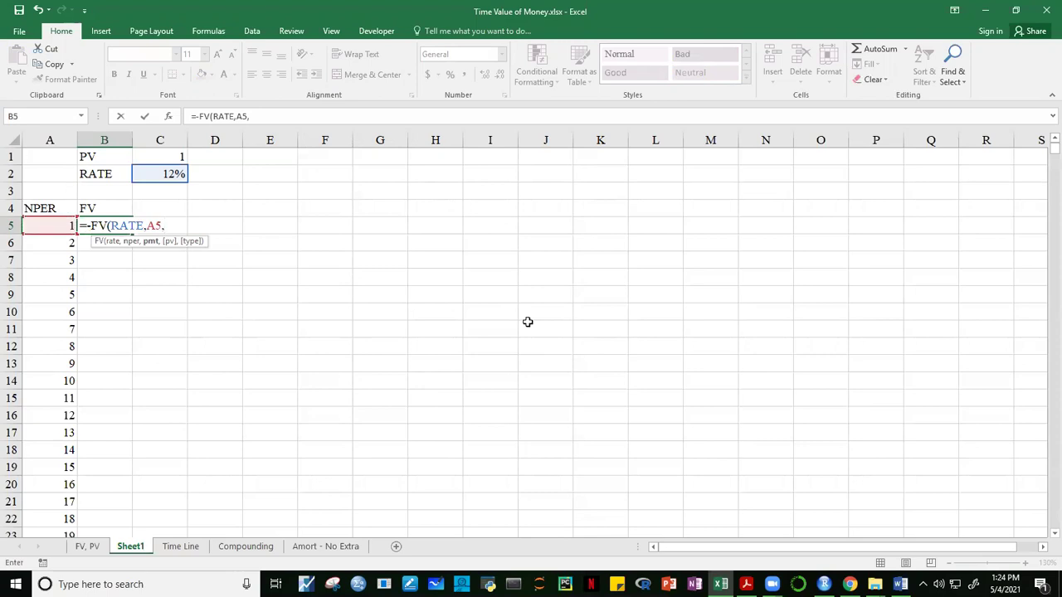
type(",P")
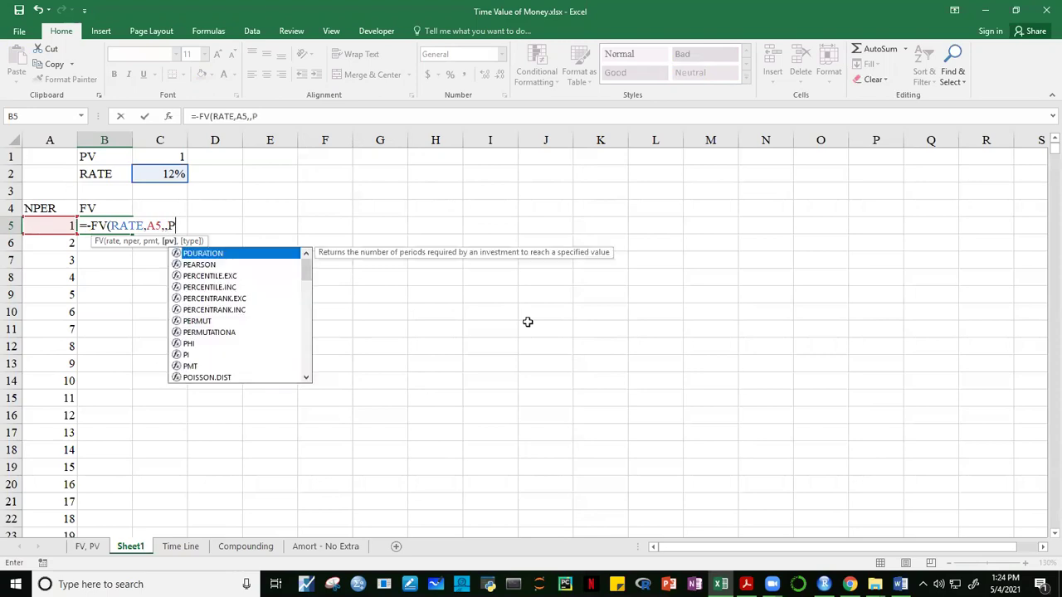
type("V")
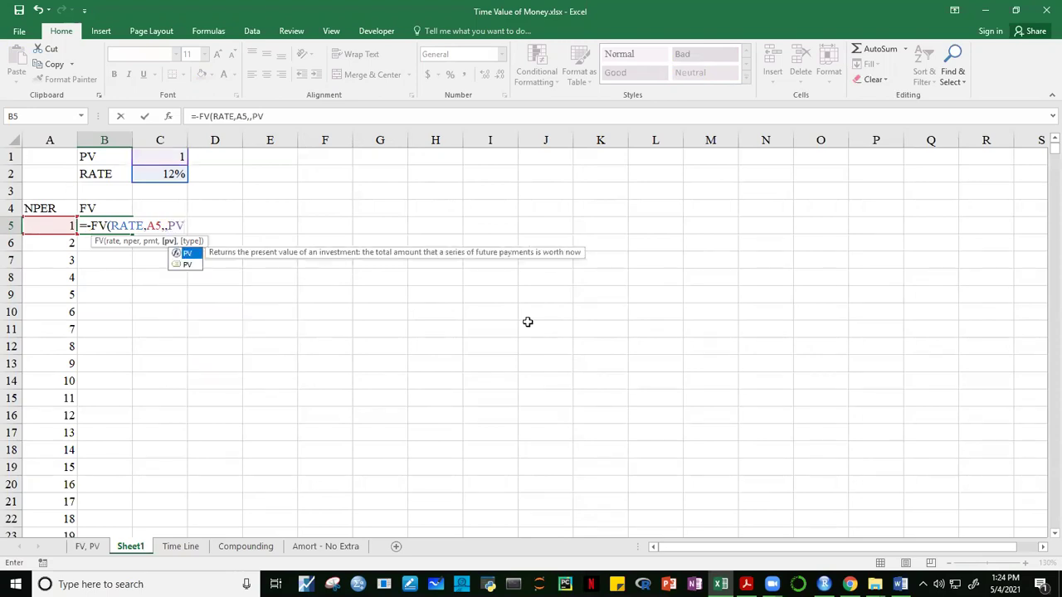
key("Down")
key("Tab")
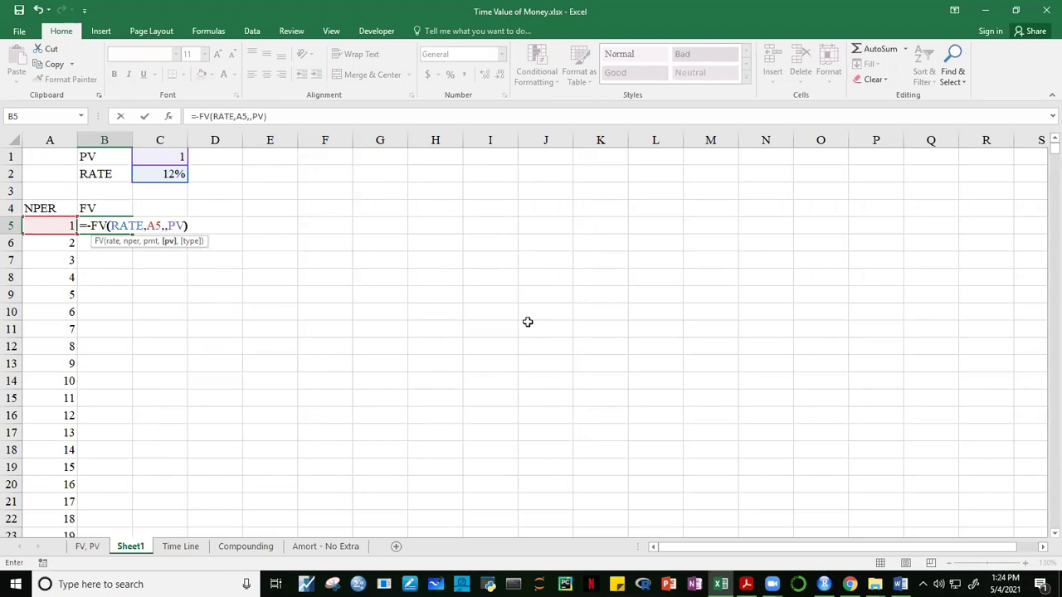
type(")")
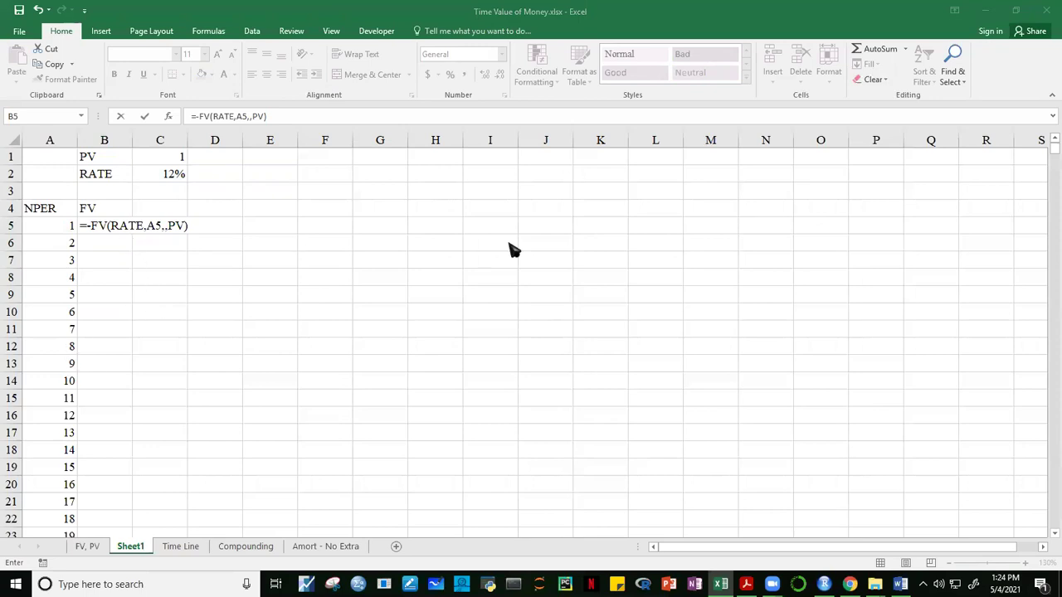
left_click(169, 227)
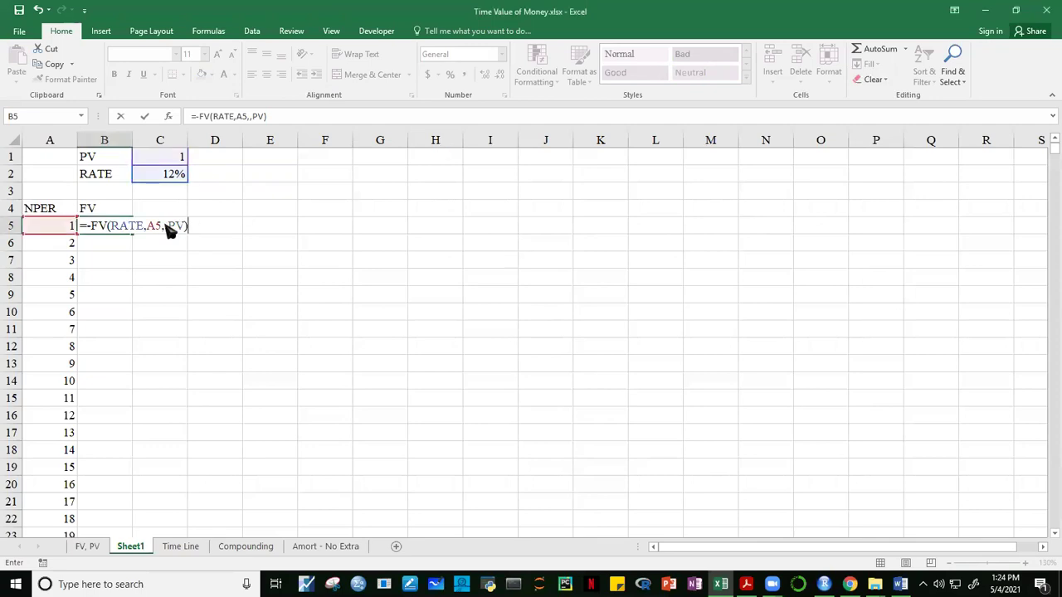
key("ctrl+Return")
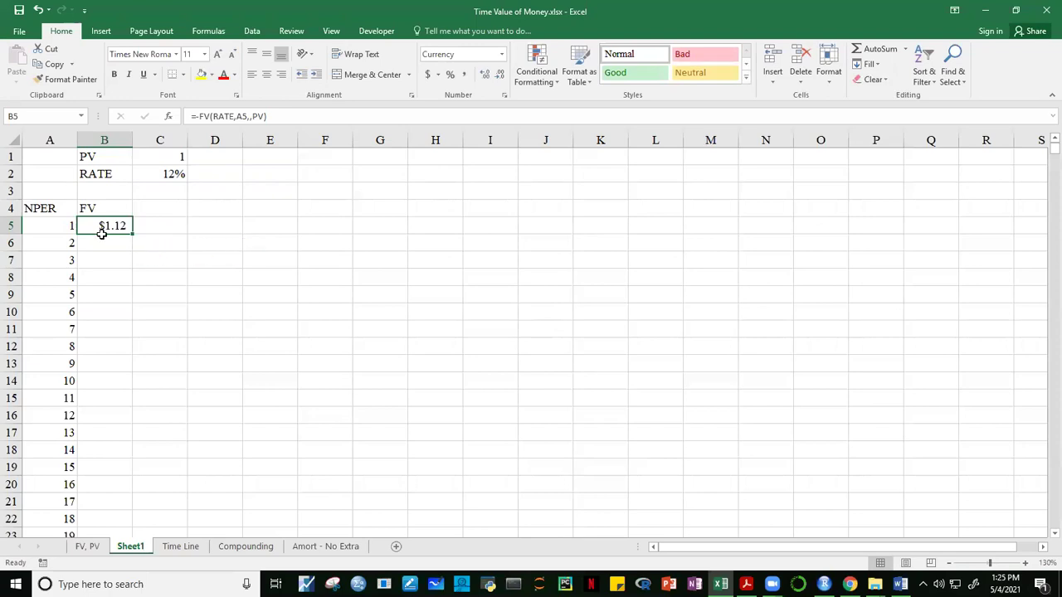
Change B5's format from Currency to Number with 2 decimals so it reads 1.12.
key("ctrl+1")
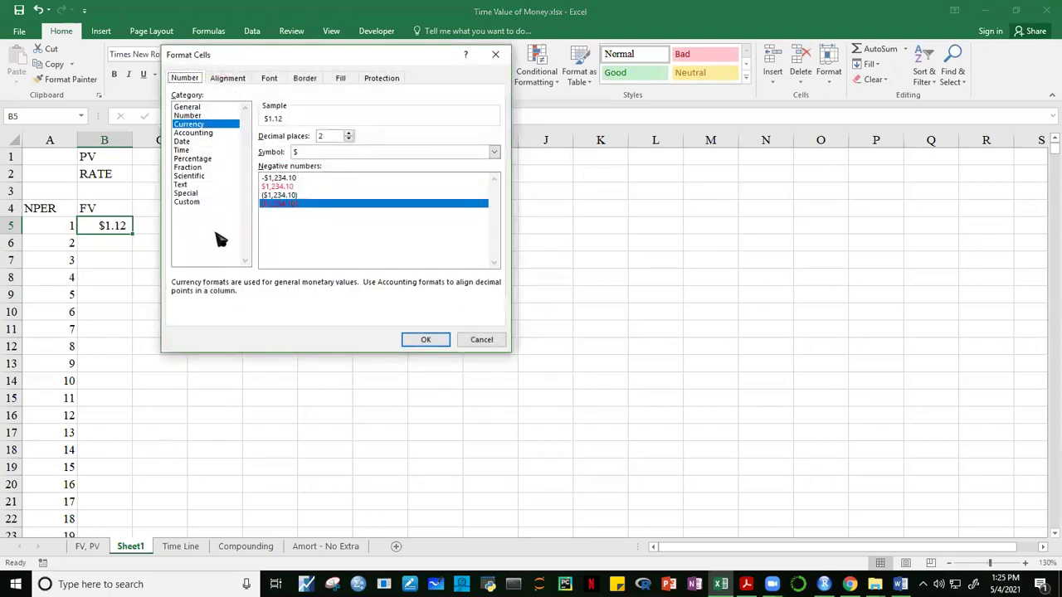
left_click(189, 115)
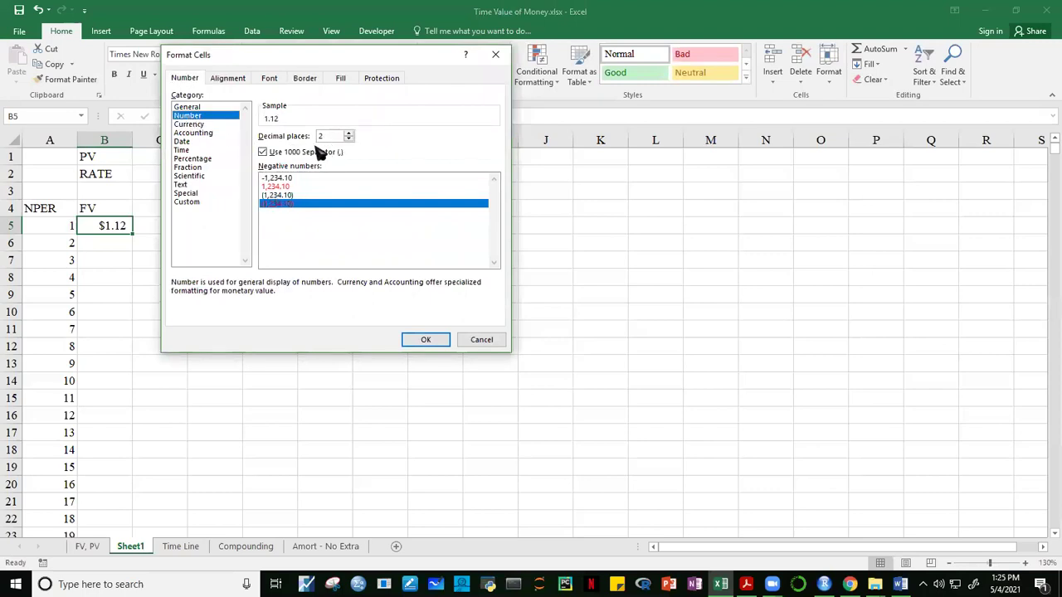
left_click(425, 340)
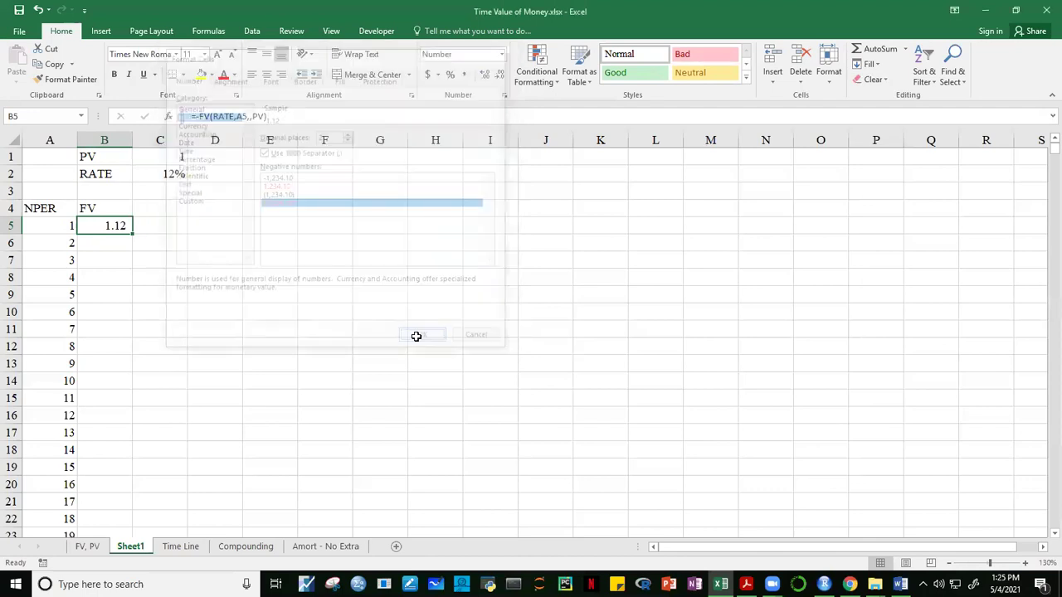
left_click(311, 344)
left_click(99, 227)
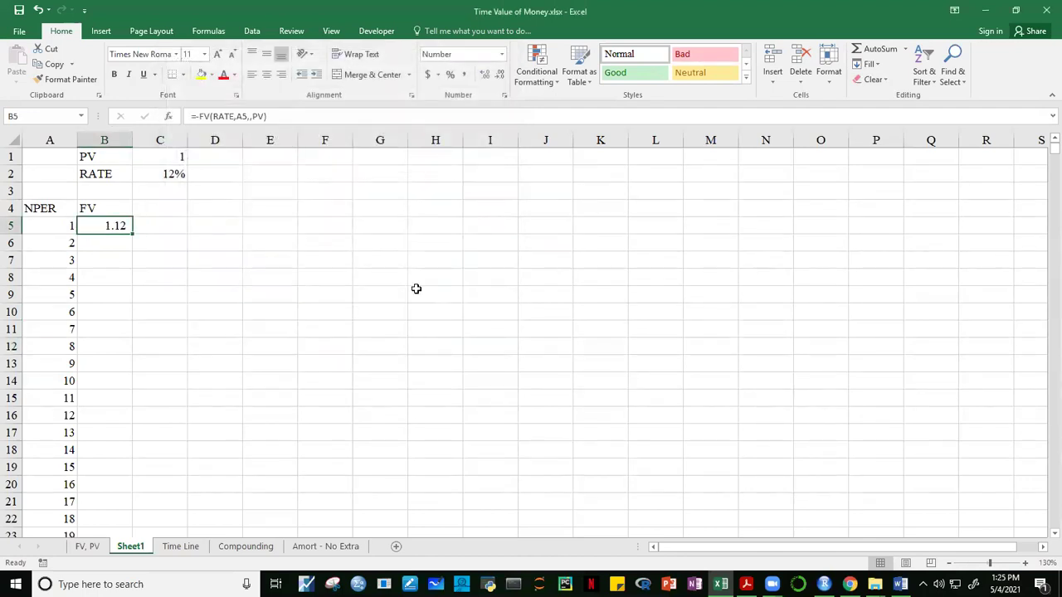
Copy the FV formula from B5 down to row 54 and check its RATE reference.
double_click(132, 232)
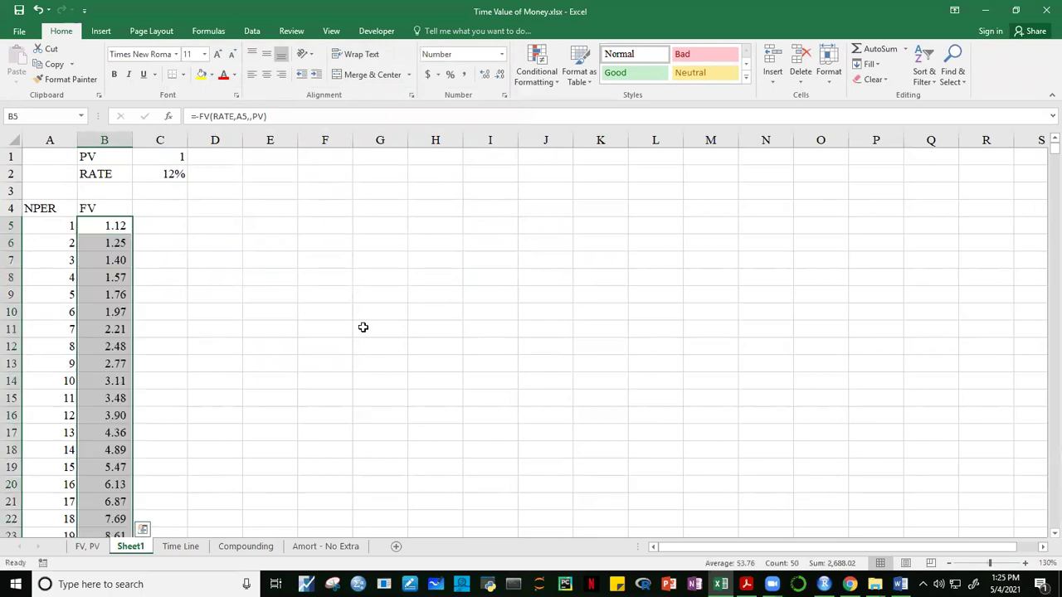
left_click(326, 264)
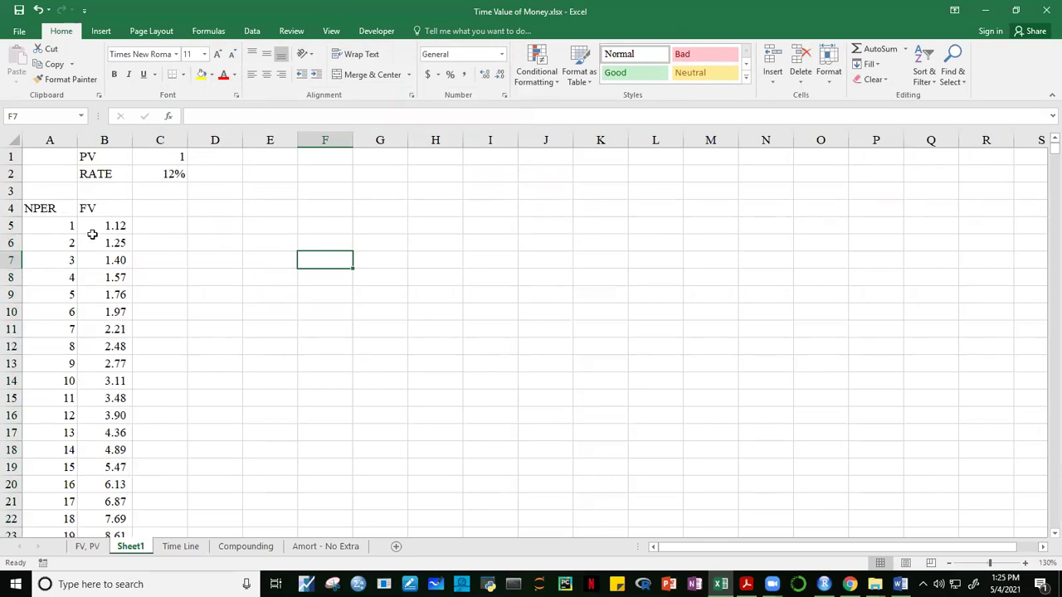
left_click(122, 225)
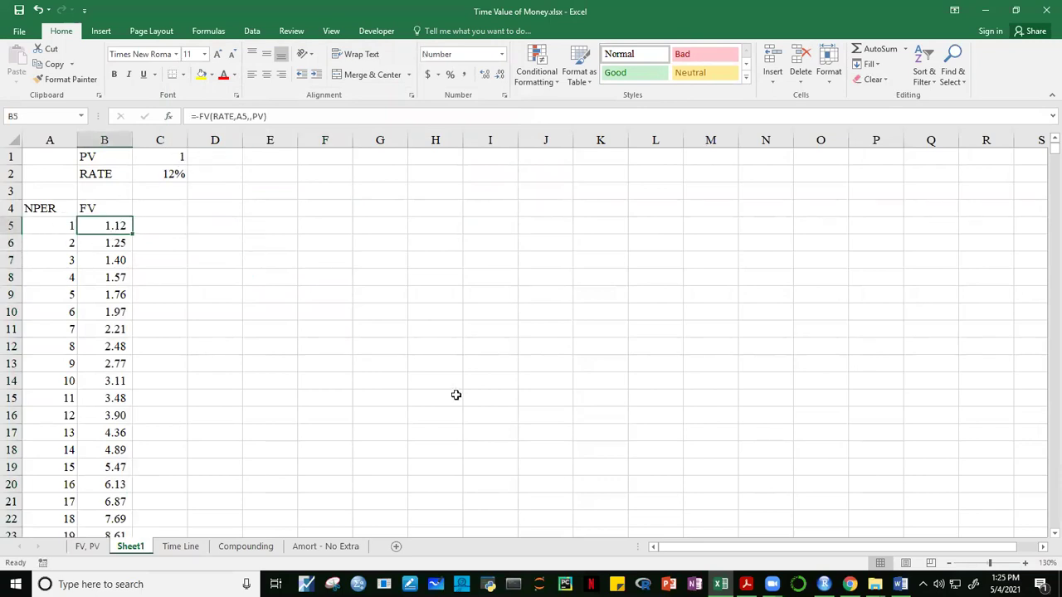
left_click(176, 175)
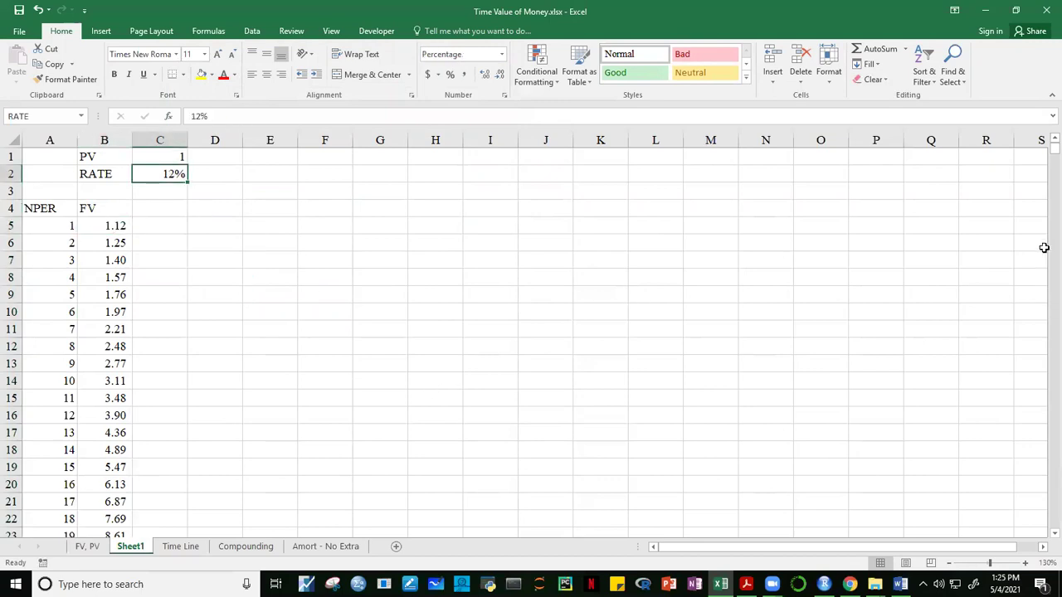
mouse_move(1047, 151)
left_mouse_down()
mouse_move(1048, 166)
mouse_move(1043, 138)
left_mouse_up()
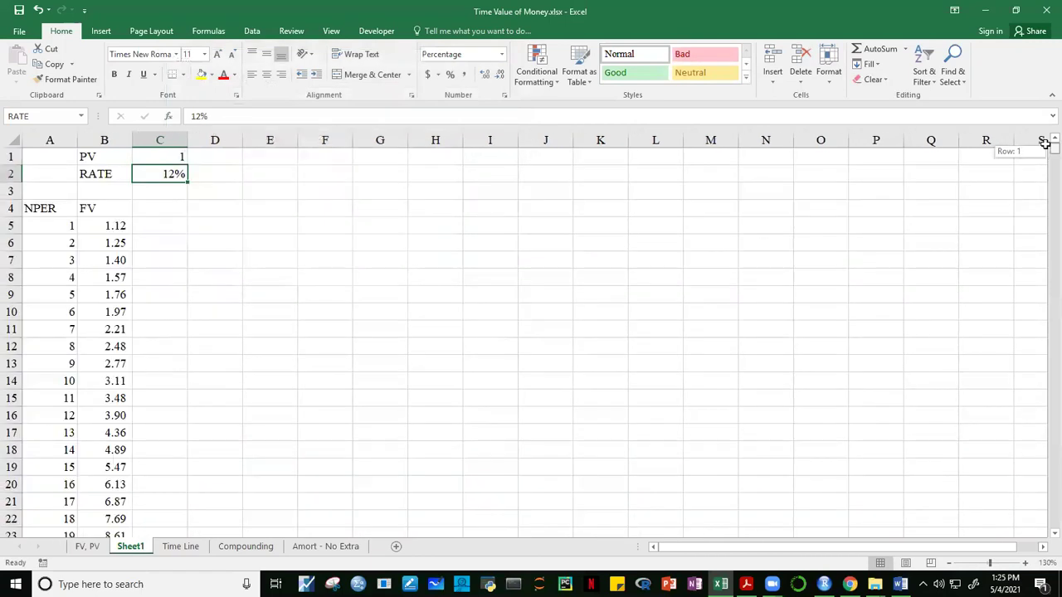
Review the FV formulas from B5 to B54 and select the NPER and FV headers.
left_click(121, 227)
scroll(121, 226, "down", 11)
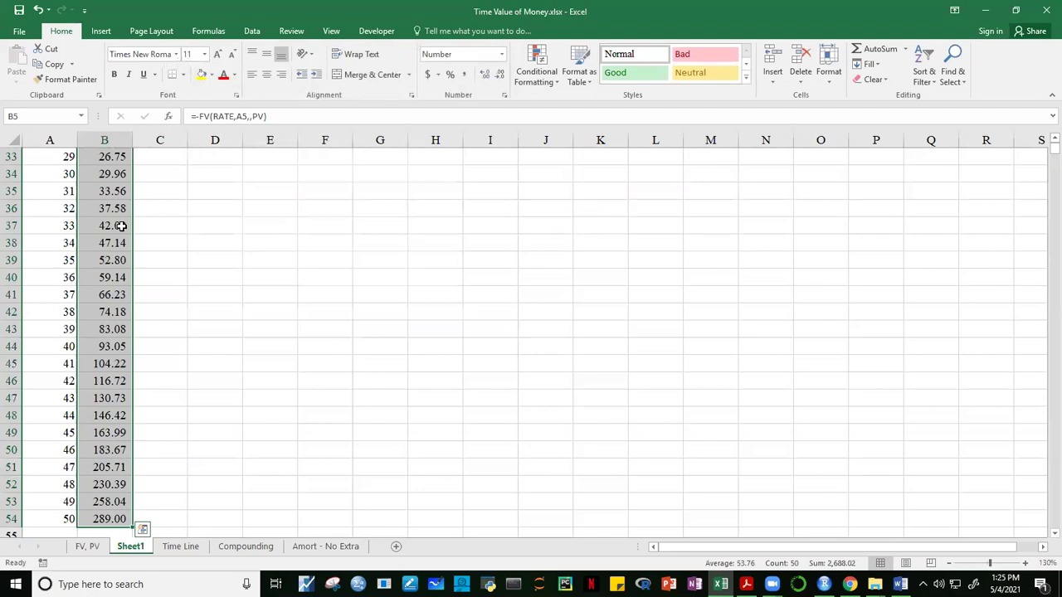
left_click(353, 415)
left_click(108, 514)
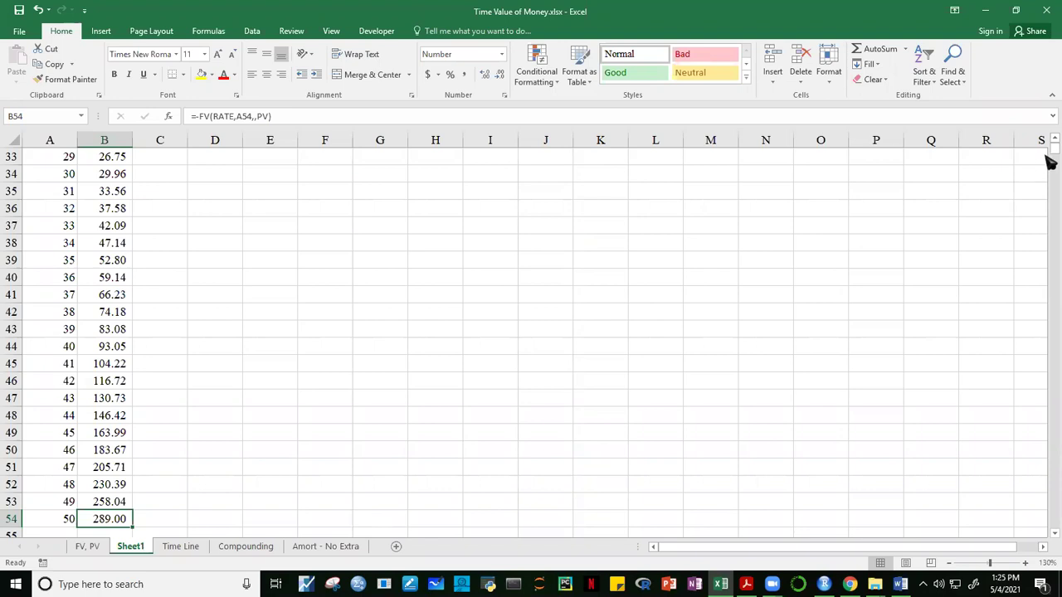
left_click_drag(1051, 153, 1051, 147)
left_click(535, 339)
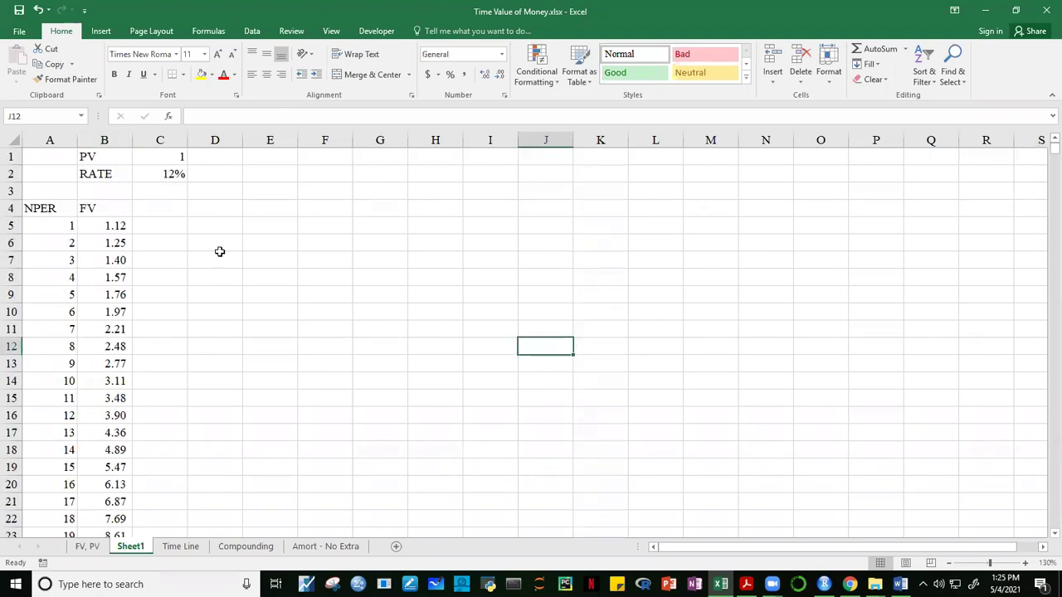
left_click_drag(57, 211, 86, 211)
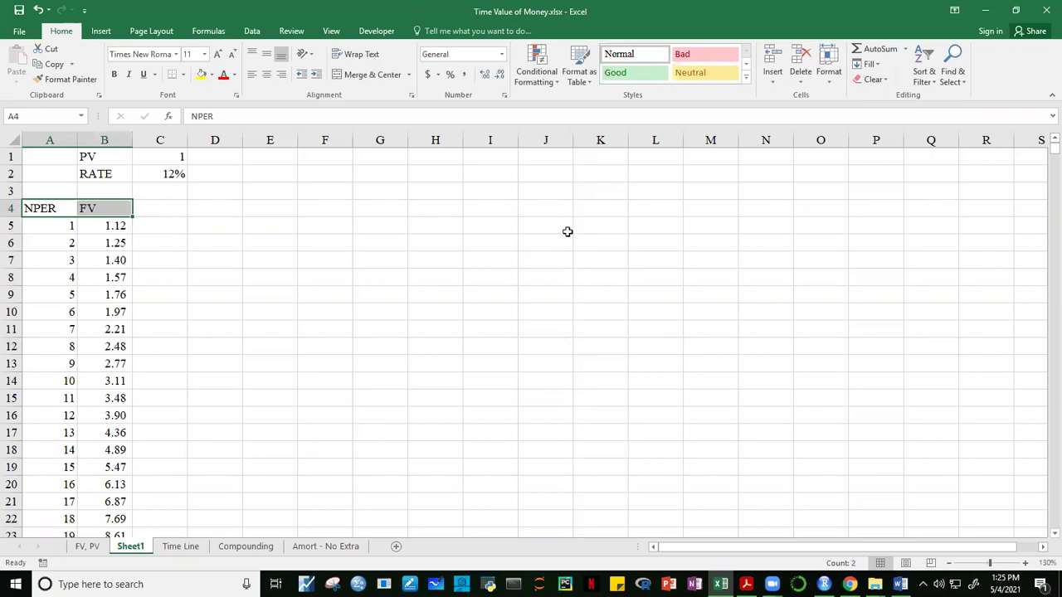
Insert a Scatter with Smooth Lines chart of FV against NPER from A4:B54.
key("ctrl+shift+Down")
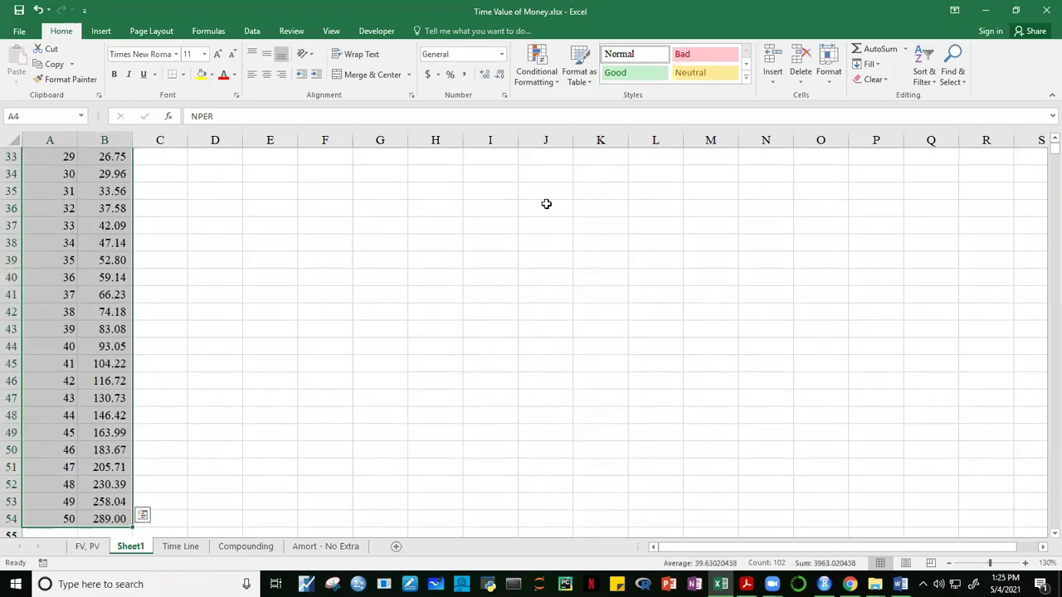
left_click(101, 32)
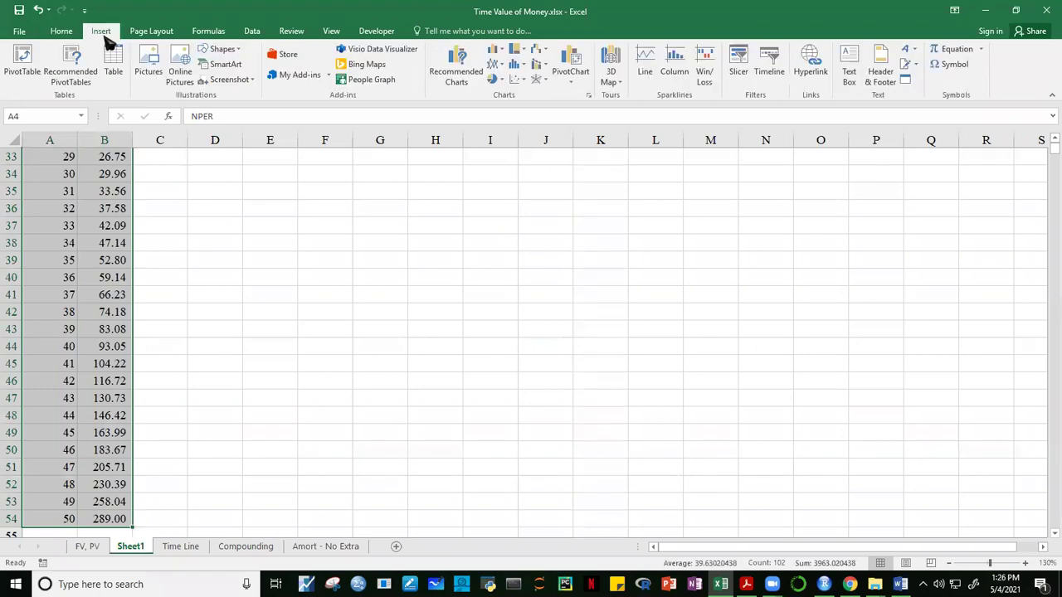
left_click(518, 80)
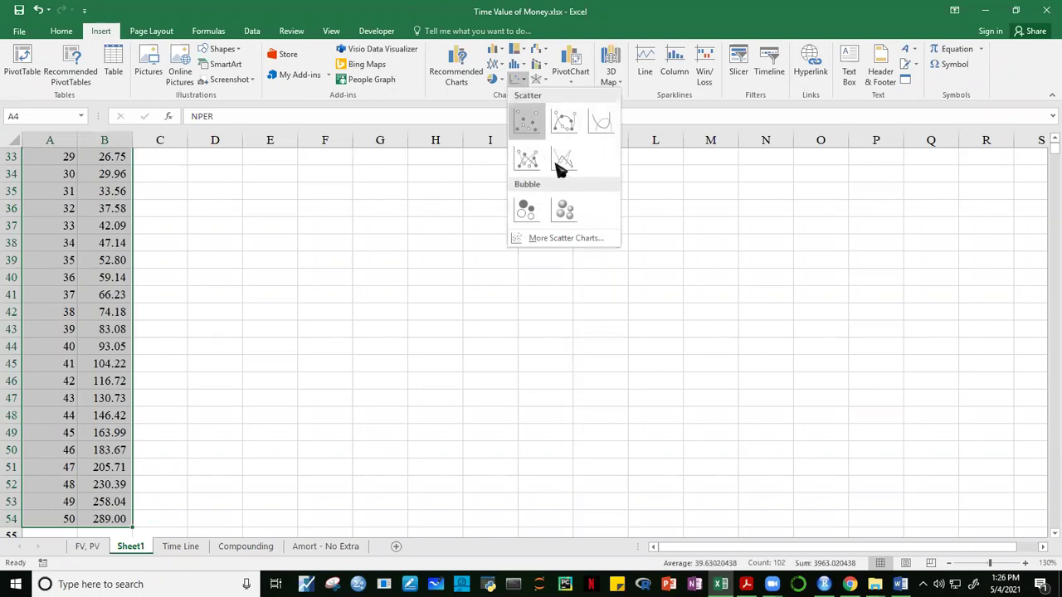
left_click(598, 123)
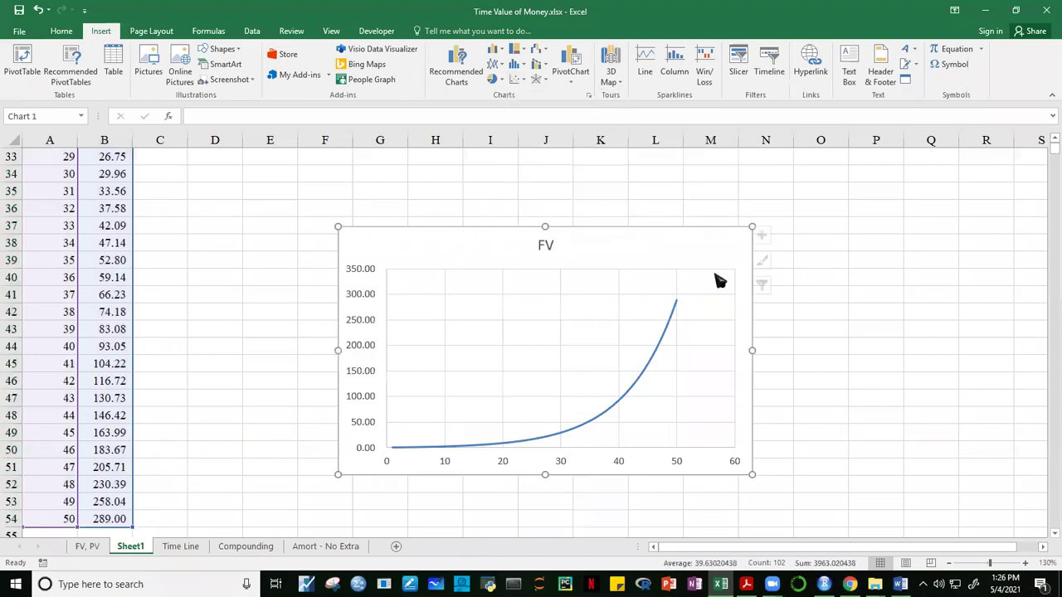
left_click(801, 415)
left_click(431, 230)
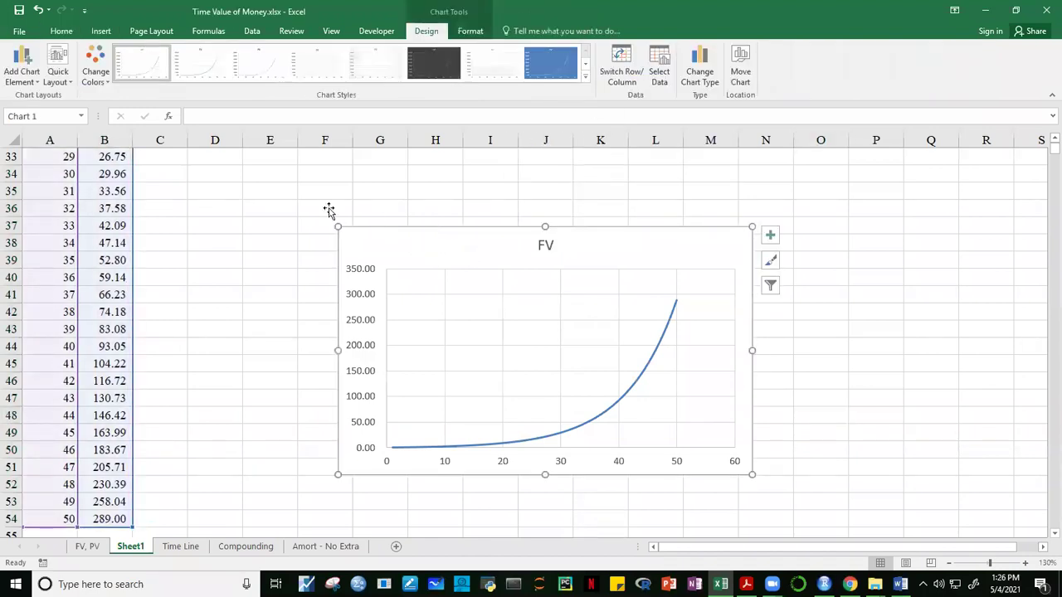
double_click(398, 230)
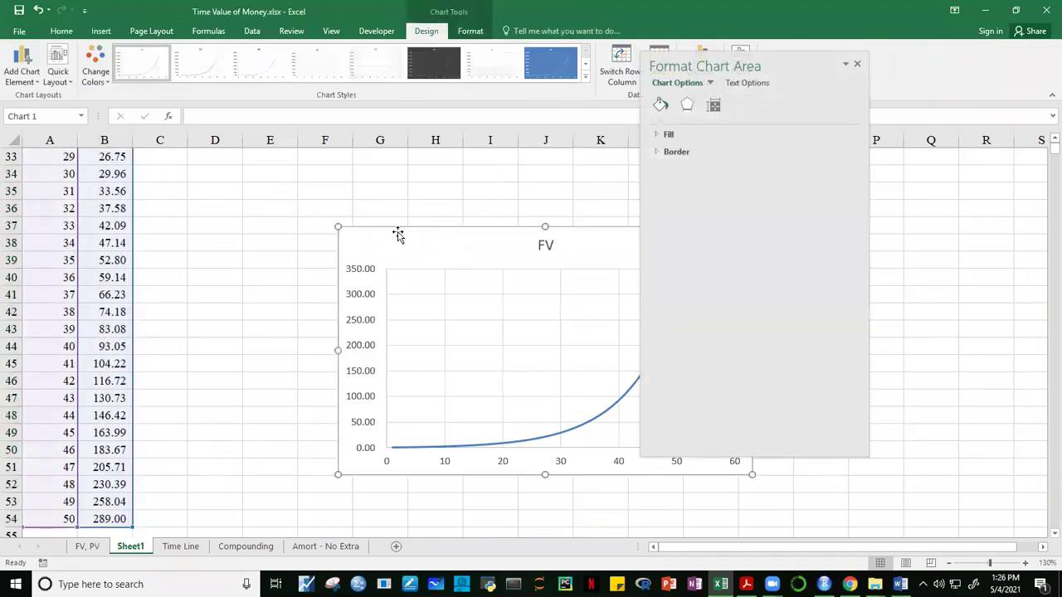
left_click(865, 69)
Move the FV chart next to column D and enlarge it toward column O.
left_click_drag(492, 232, 373, 183)
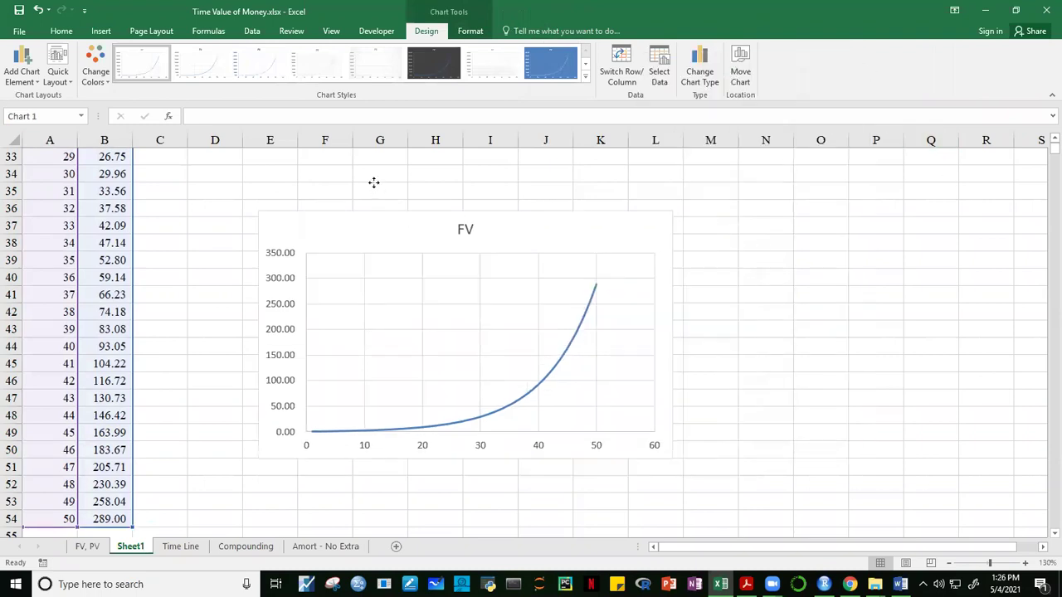
left_click_drag(633, 426, 829, 501)
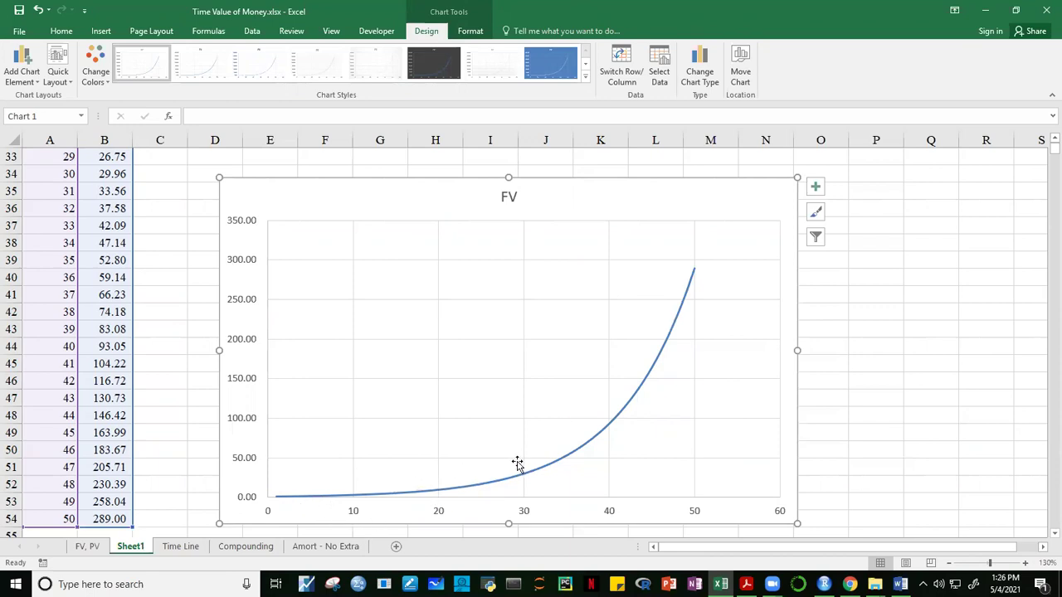
left_click(927, 346)
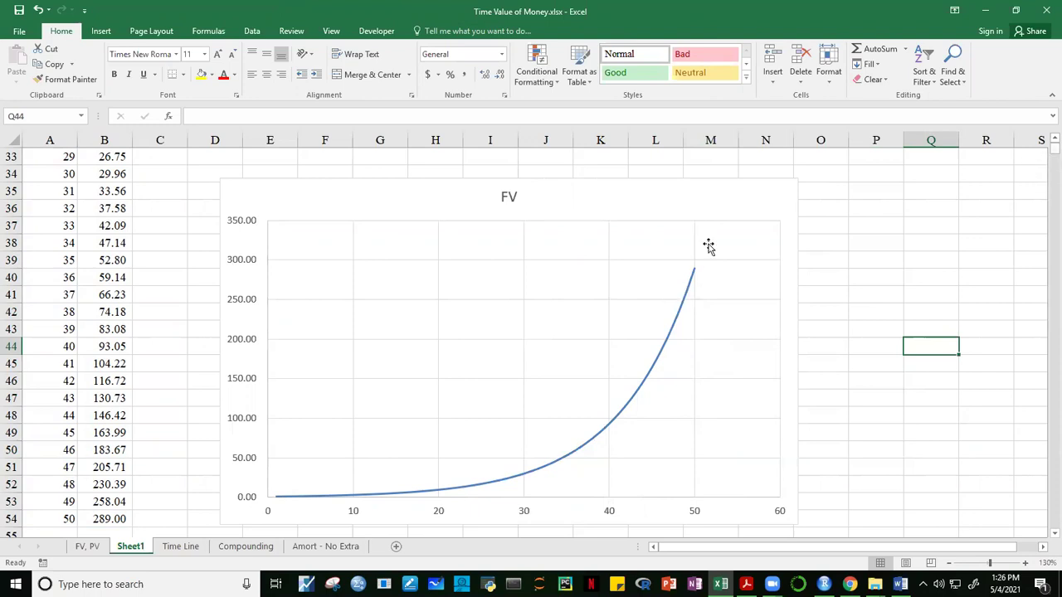
Remove the horizontal gridlines from the FV chart.
left_click(440, 337)
left_click(502, 384)
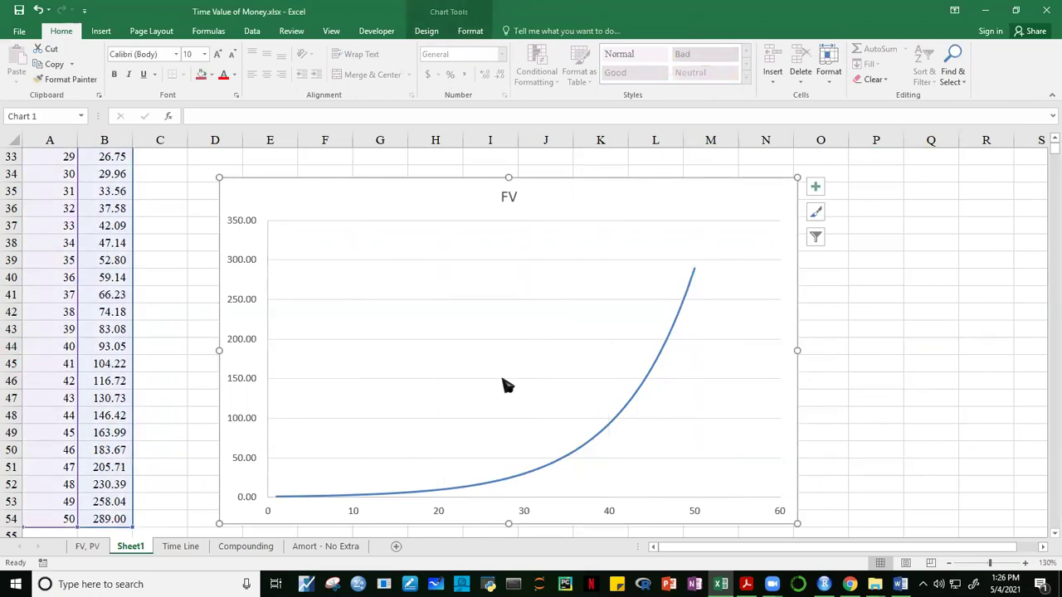
left_click(619, 341)
key("Escape")
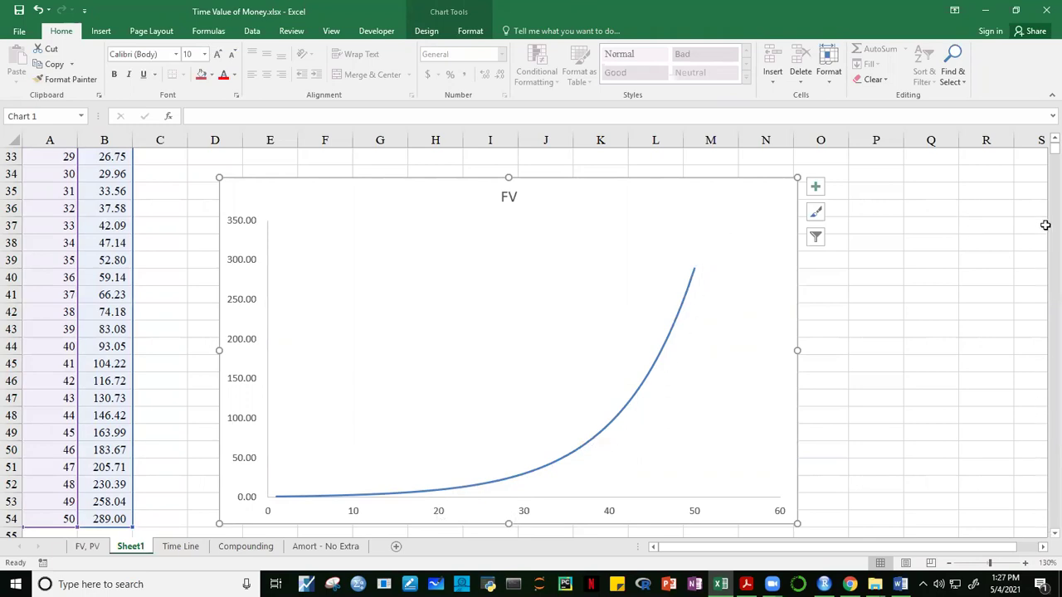
Step through the FV formulas from B16 down to the end of the data.
left_click_drag(1053, 152, 1052, 143)
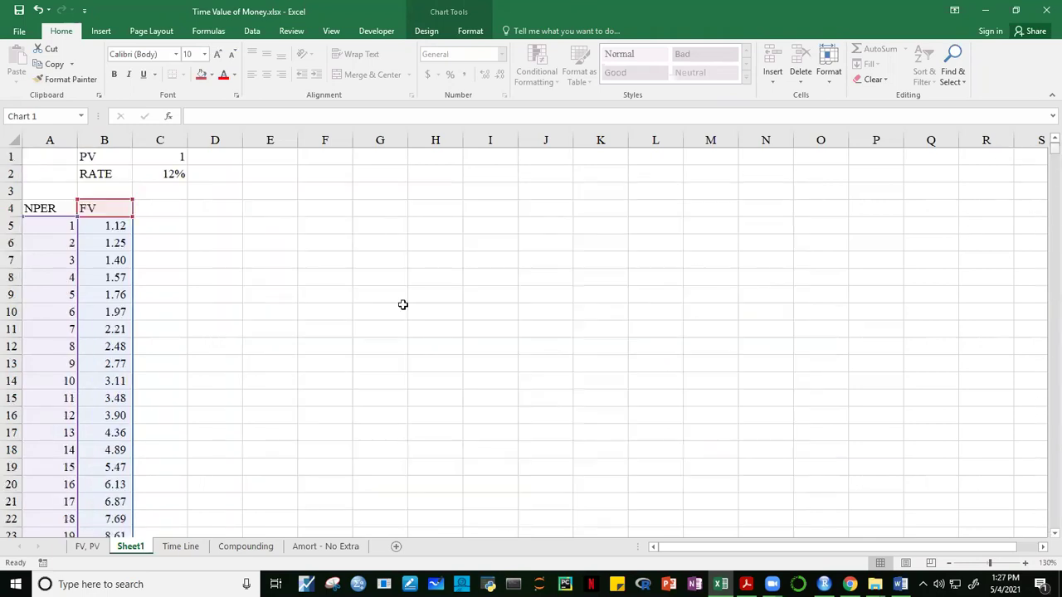
left_click(369, 312)
left_click(86, 413)
key("Down")
key("Down")
key("Down")
key("Down")
key("Down")
key("Down")
key("Down")
key("Down")
key("Down")
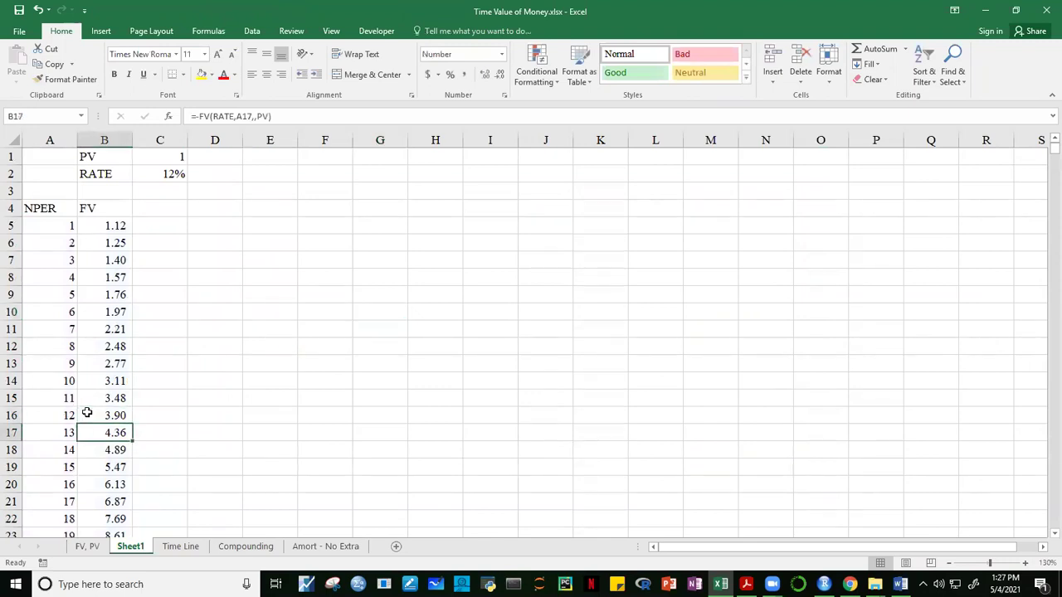
key("Down")
key("Down")
key("Down")
key("Down")
key("Down")
key("Down")
key("Down")
key("Down")
key("Down")
key("Down")
key("Down")
key("Down")
key("Down")
key("Down")
key("Down")
key("Down")
key("Down")
key("Down")
key("Down")
key("Down")
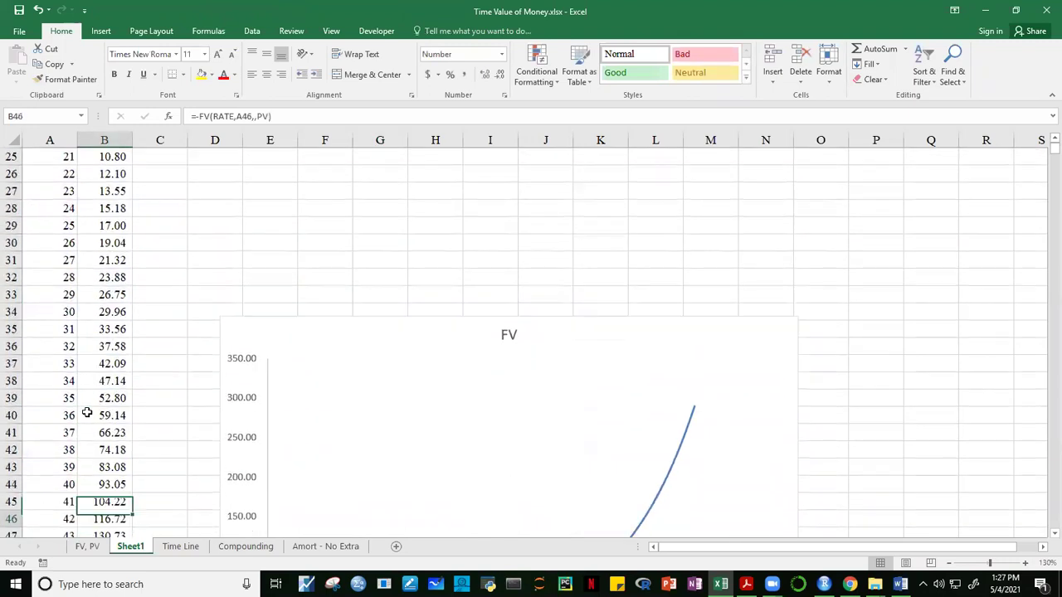
Extend the NPER periods from 48–50 down to 60 in row 64.
key("Down")
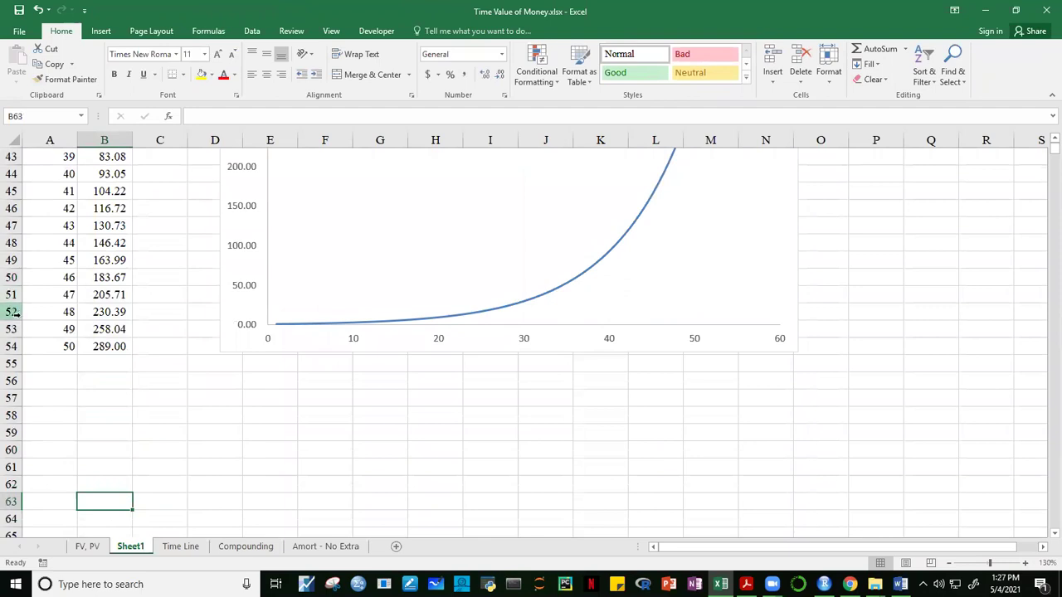
left_click_drag(58, 314, 71, 519)
left_click(266, 497)
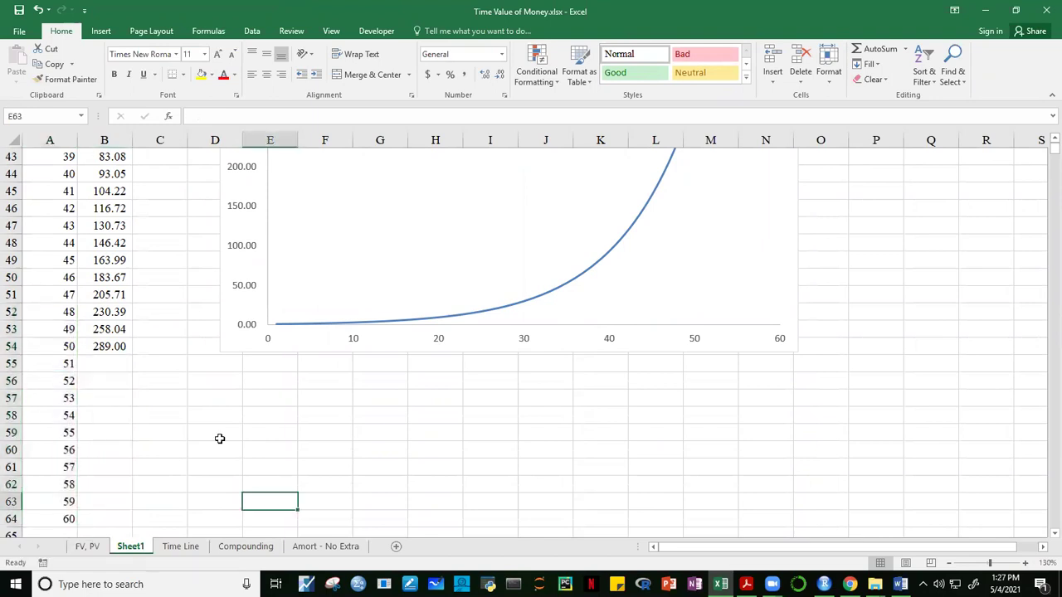
Copy the FV formula from B54 down to B64, reaching 897.60.
left_click(124, 345)
left_click_drag(134, 355, 107, 524)
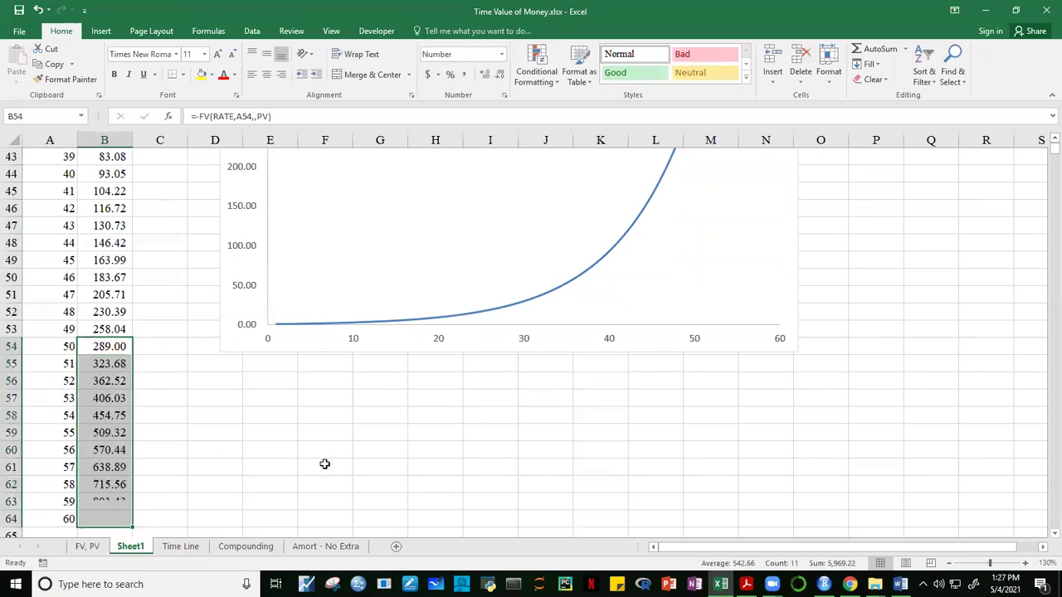
left_click(113, 518)
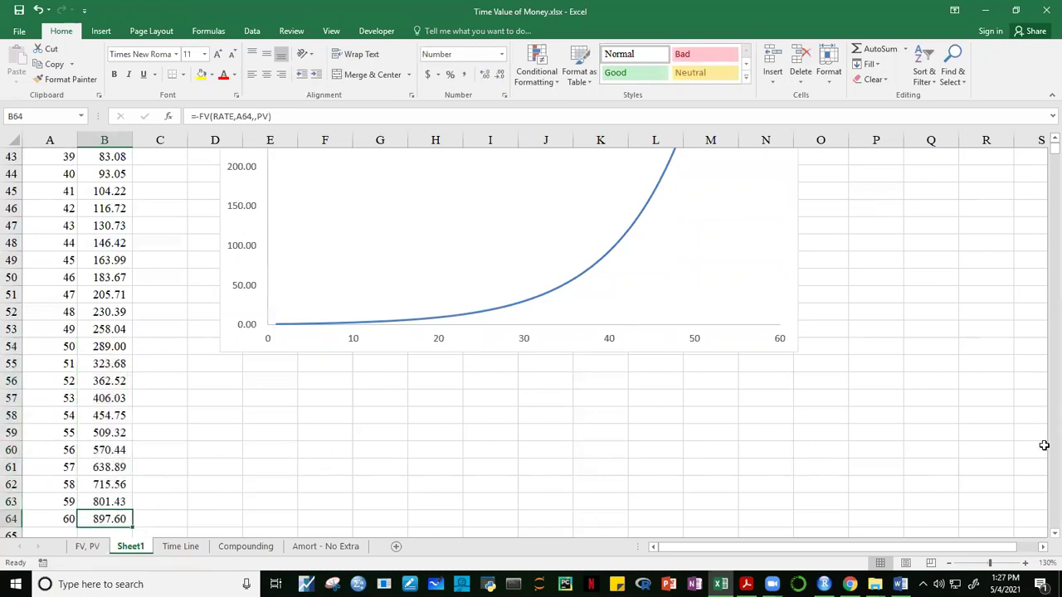
left_click(490, 447)
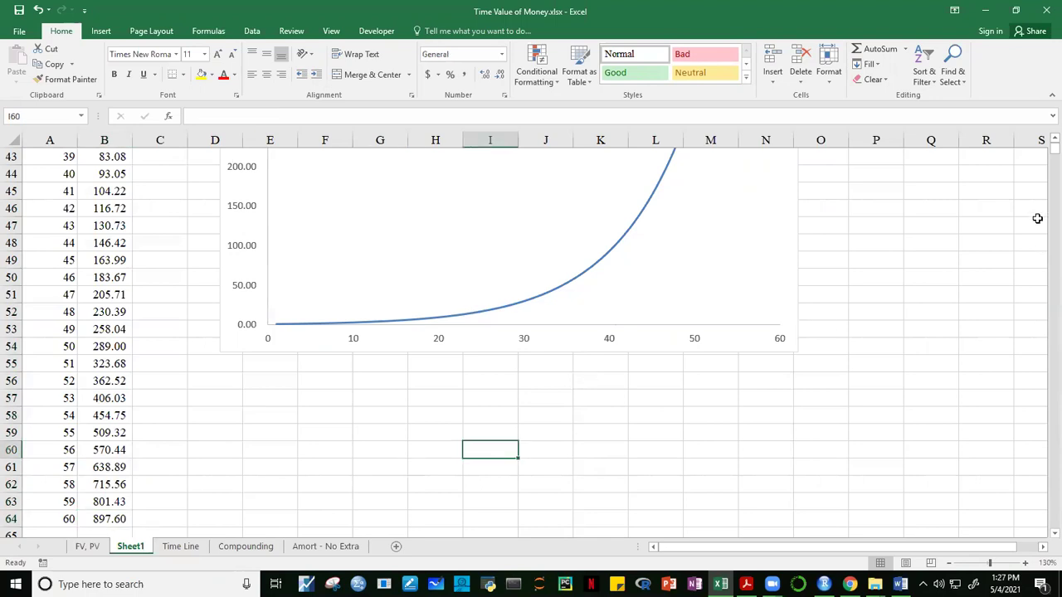
Zoom out so the FV chart and the NPER/FV table are both visible.
left_click_drag(1052, 156, 1041, 135)
left_click(501, 345)
left_click(786, 314)
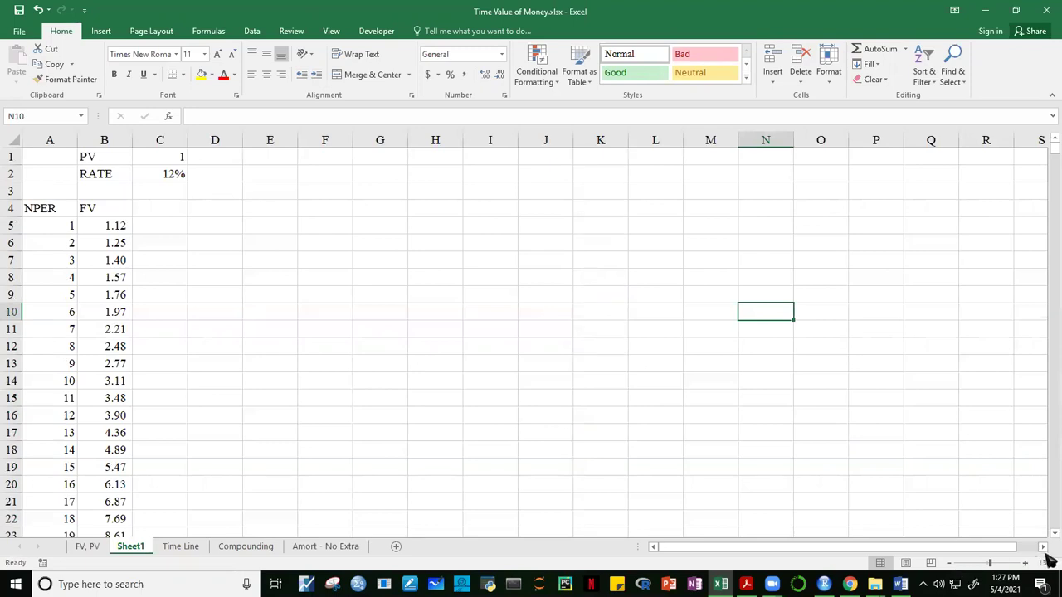
left_click_drag(1050, 154, 1019, 10)
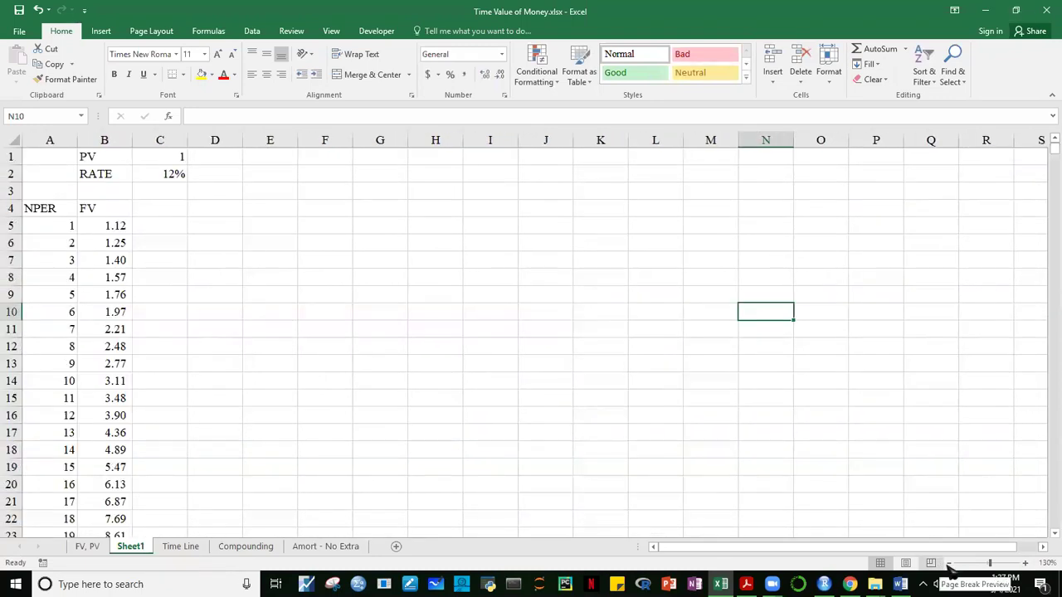
left_click(952, 565)
left_click(952, 564)
left_click(953, 564)
left_click(952, 564)
left_click(952, 564)
left_click(953, 564)
left_click(952, 564)
left_click(952, 564)
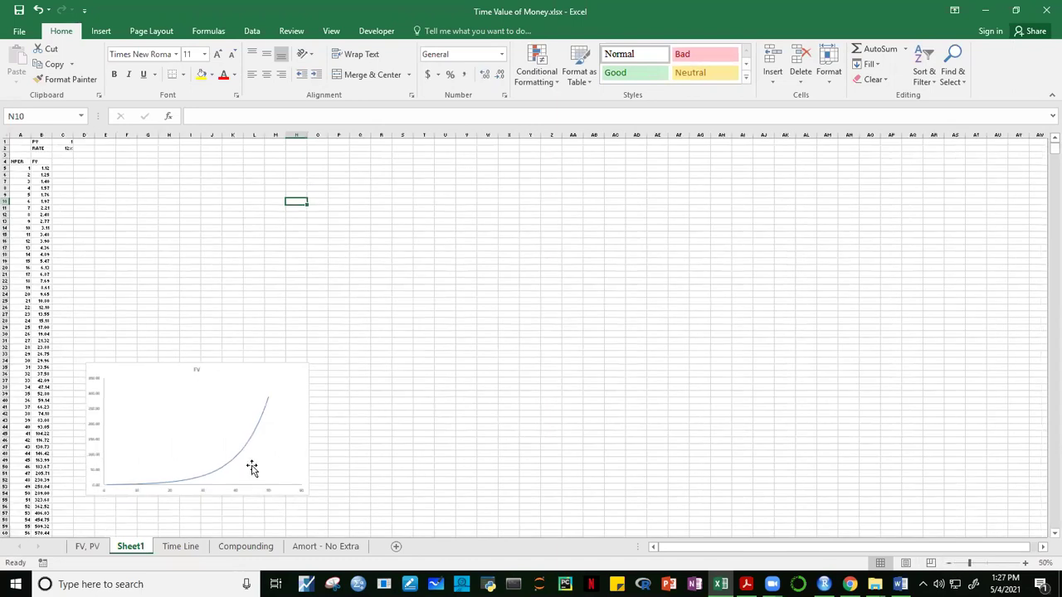
Drag the FV chart up beside the top of the data table, then zoom back in.
left_click(230, 378)
left_click_drag(243, 337, 237, 160)
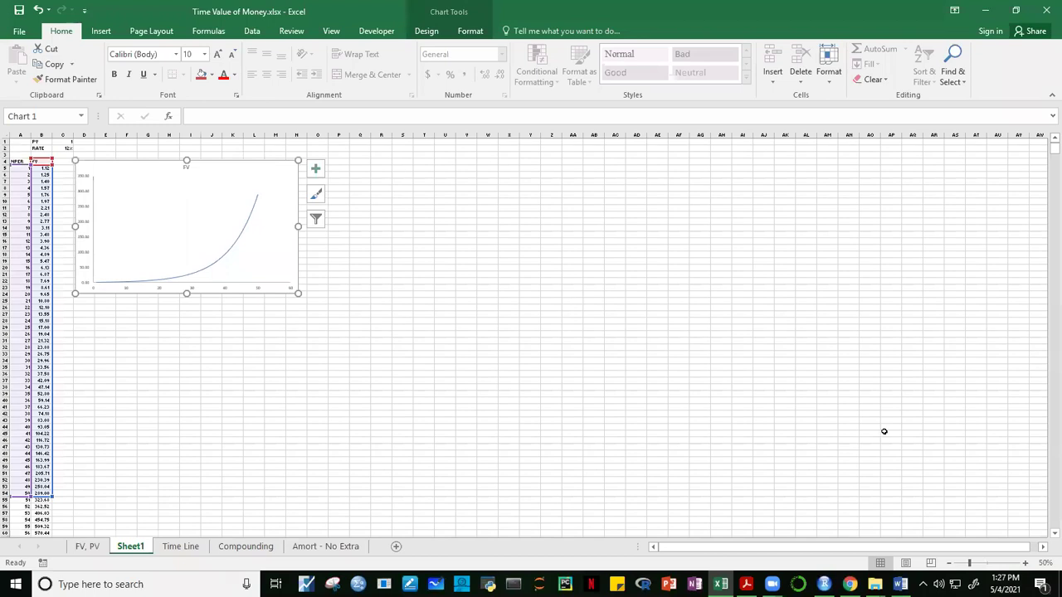
left_click(745, 434)
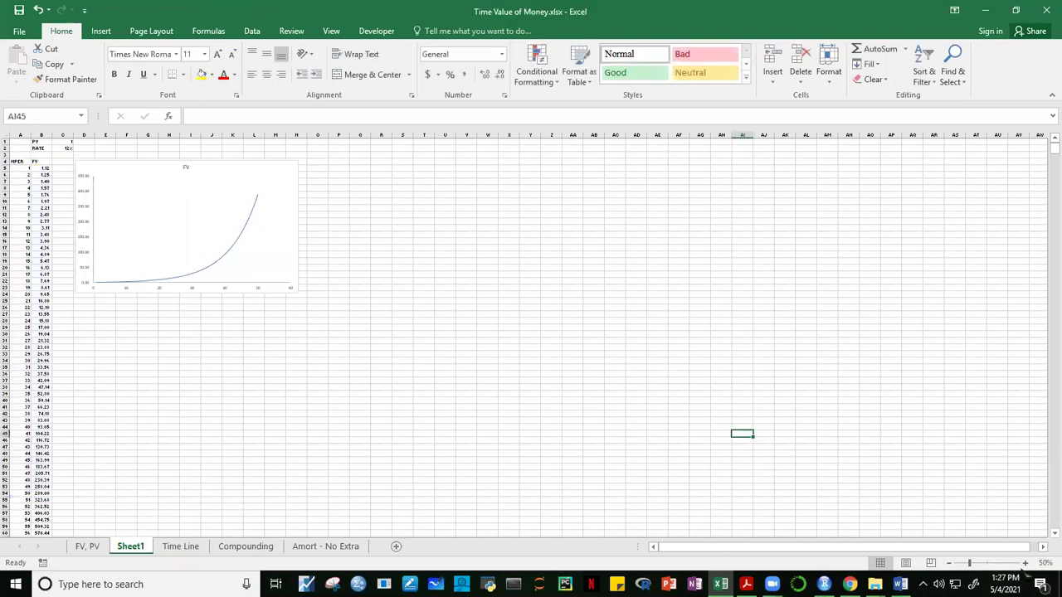
left_click(1027, 565)
left_click(1027, 565)
left_click(1027, 564)
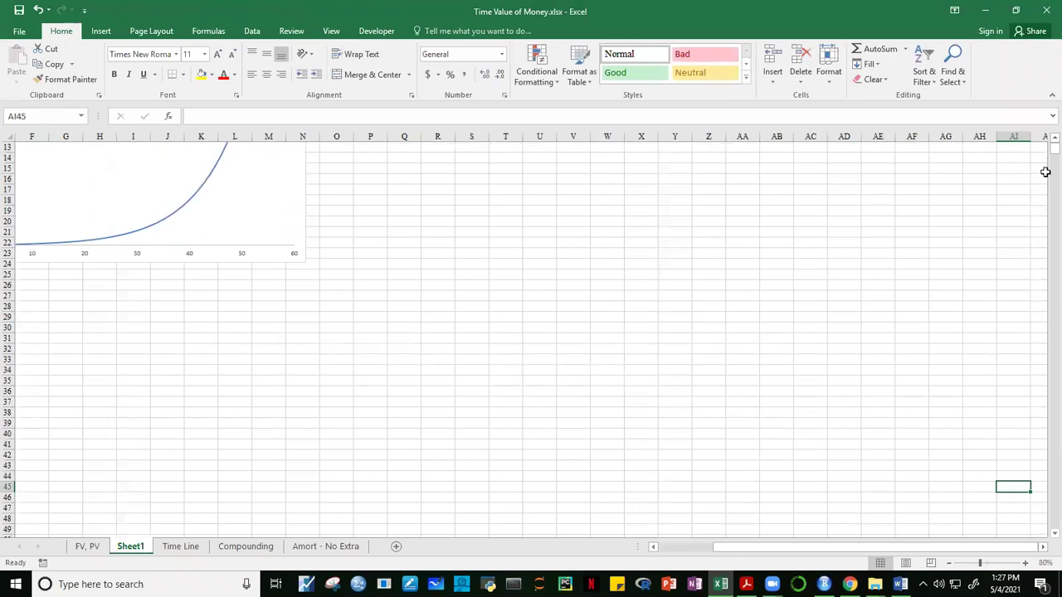
left_click_drag(1048, 156, 1047, 142)
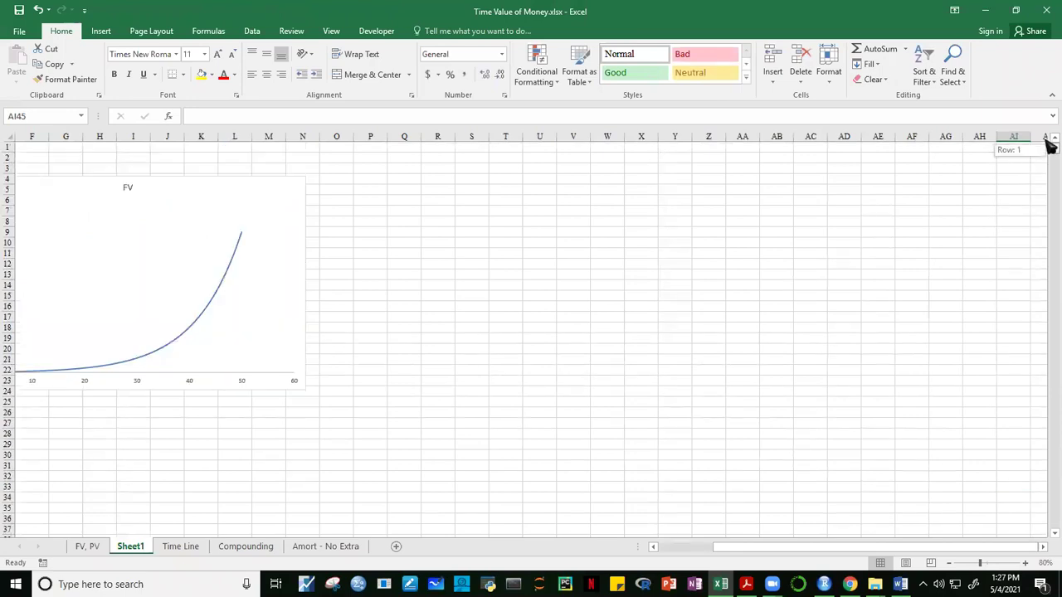
left_click_drag(806, 547, 664, 546)
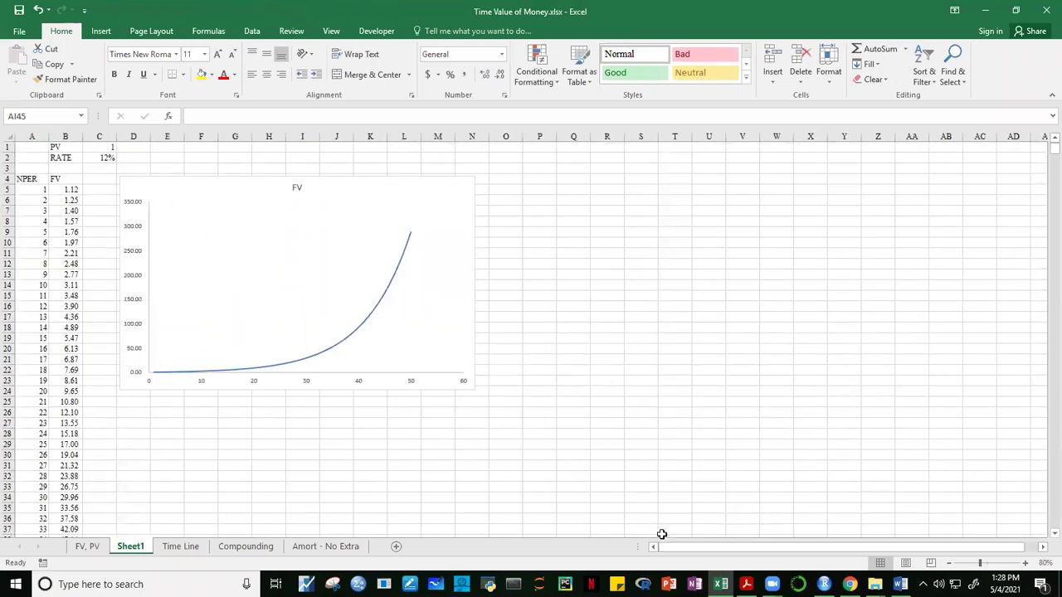
Open the chart's Select Data dialog and edit the FV series.
left_click(386, 297)
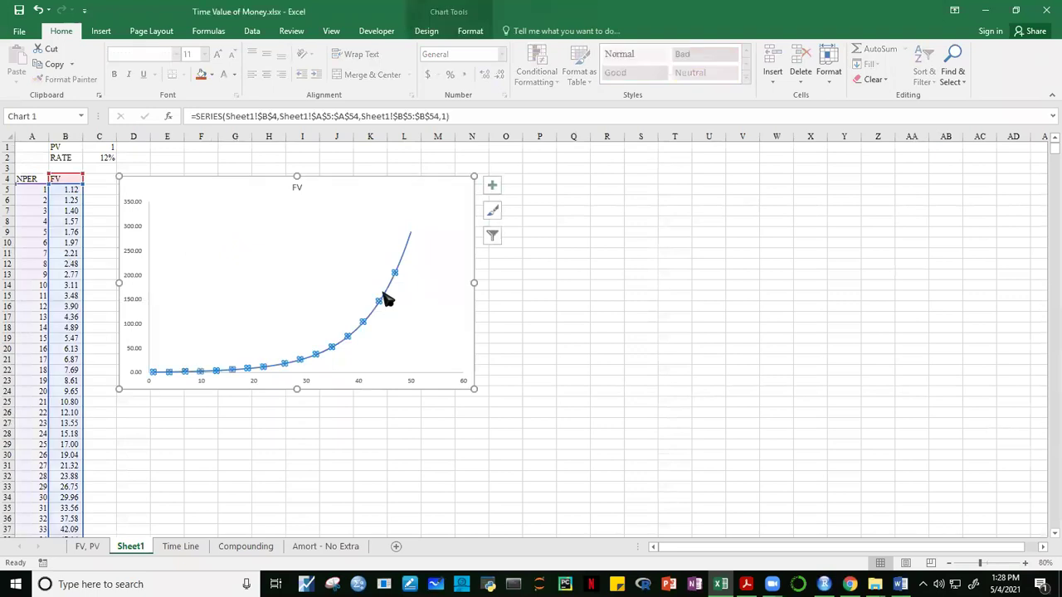
right_click(387, 299)
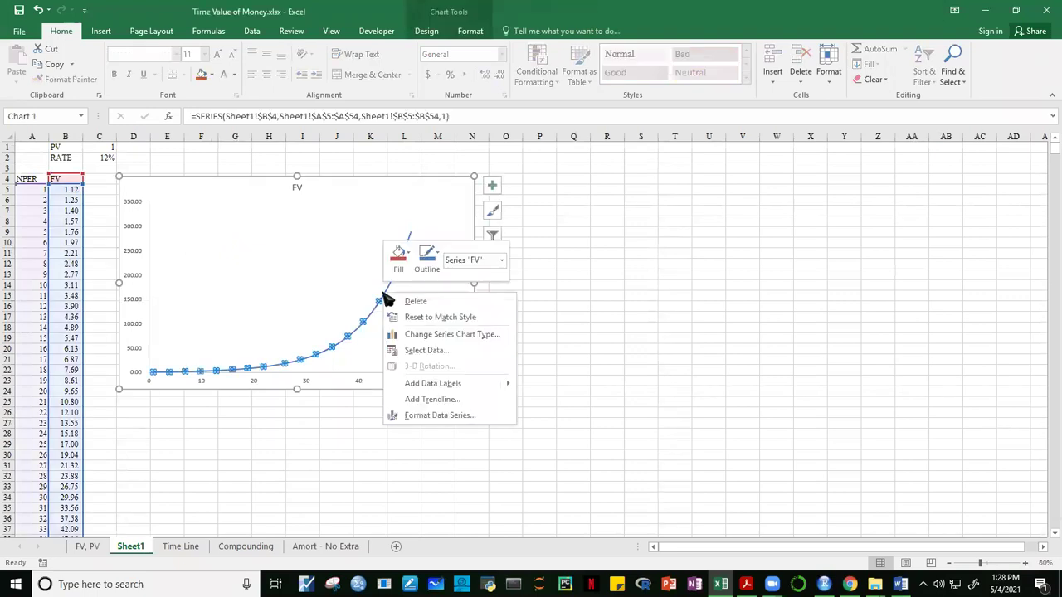
left_click(414, 351)
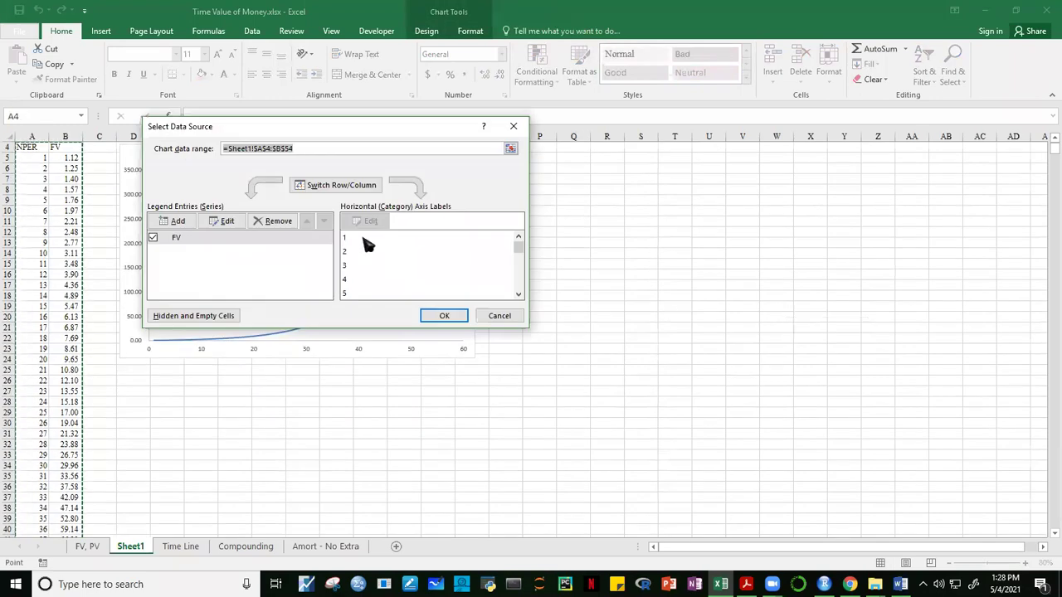
left_click(225, 244)
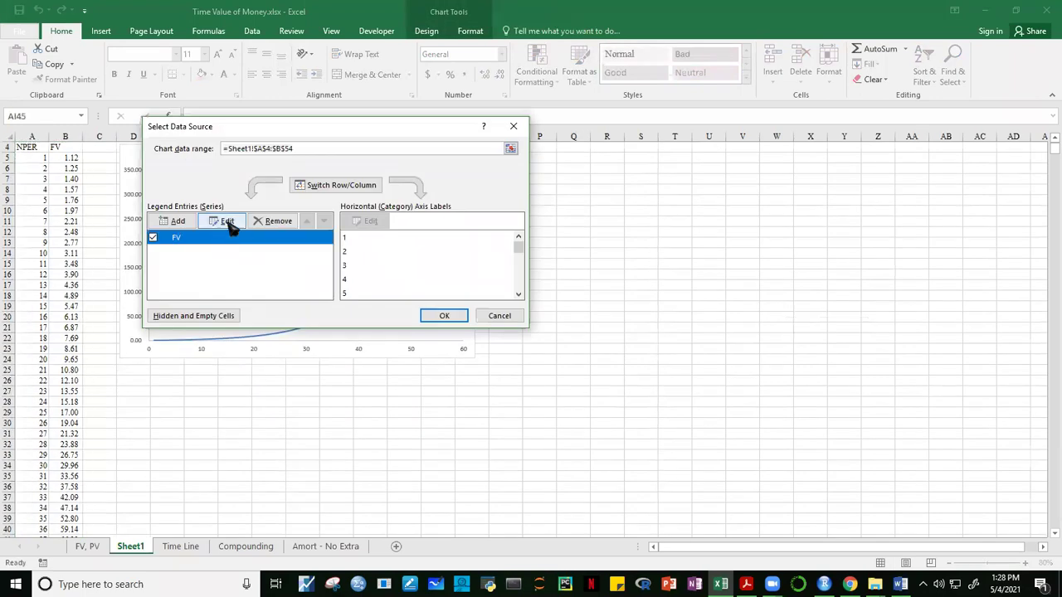
left_click(225, 221)
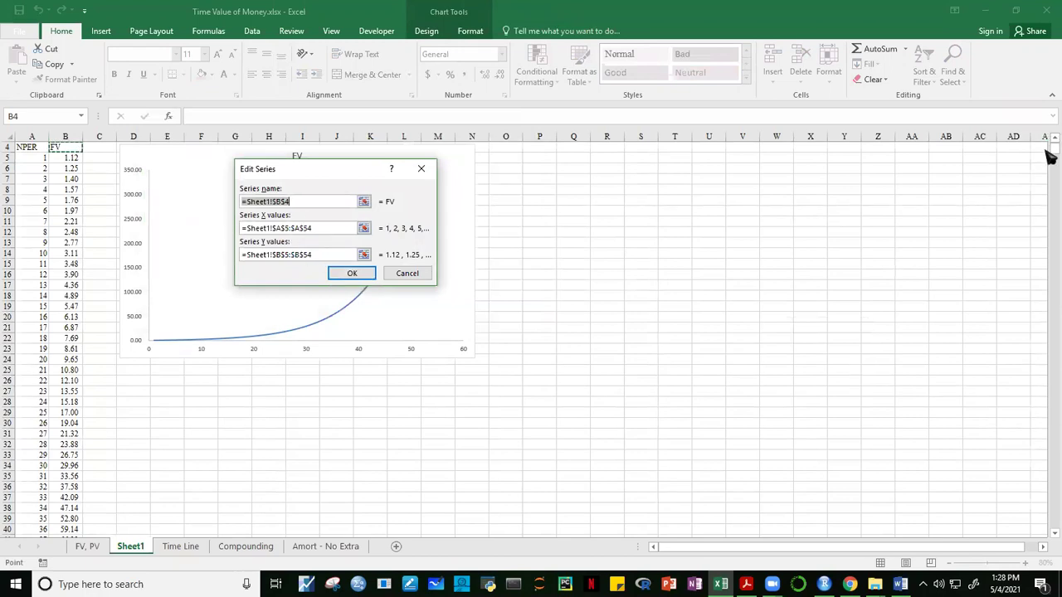
Change the FV series X and Y ranges to end at row 63 and apply.
left_click_drag(1050, 156, 1046, 147)
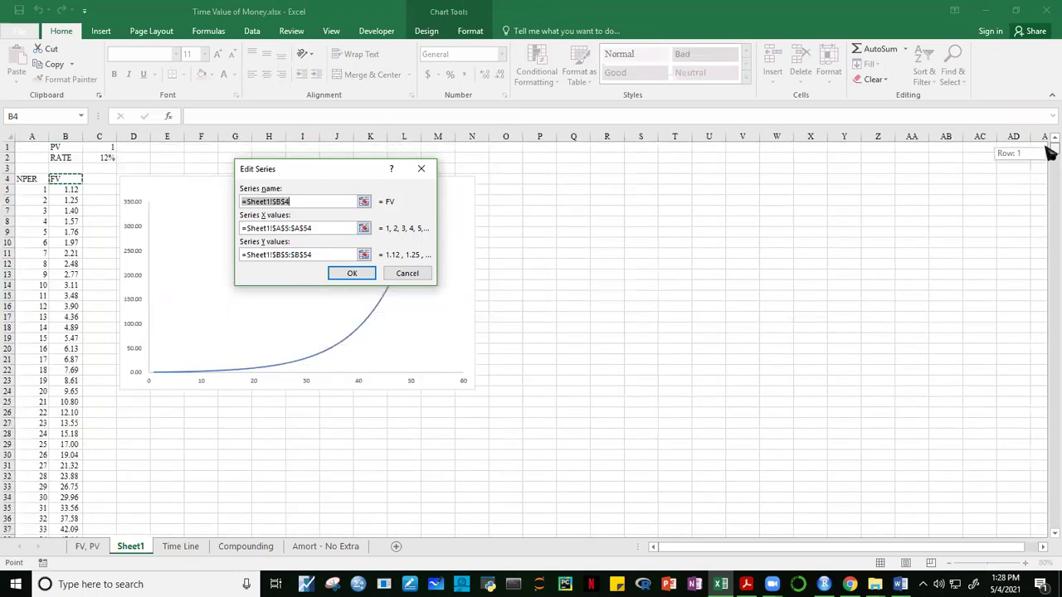
left_click(316, 230)
key("BackSpace")
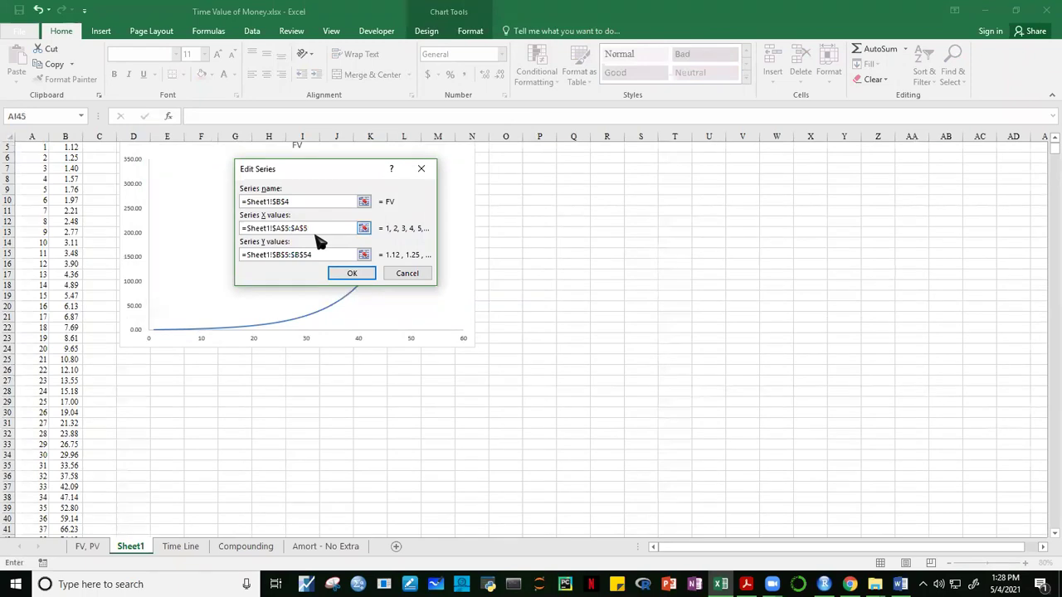
type("63")
left_click(316, 258)
key("BackSpace")
key("BackSpace")
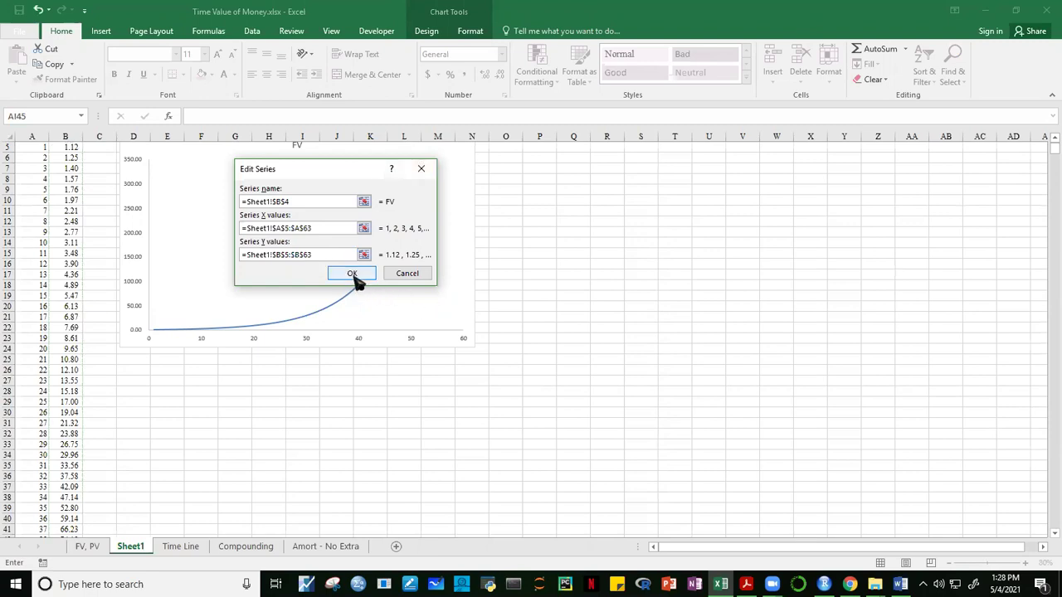
left_click(353, 275)
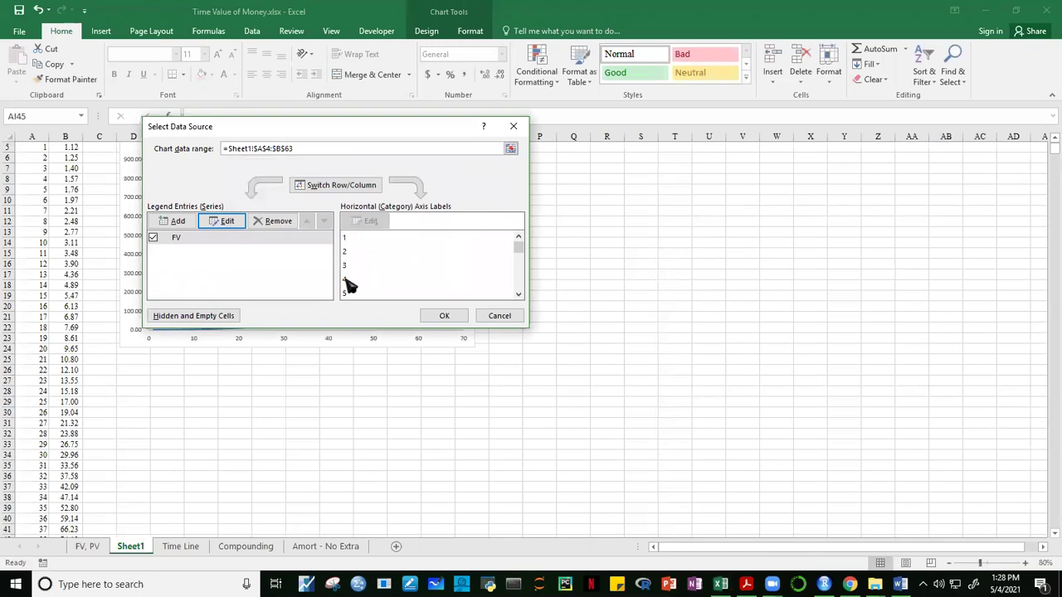
left_click(444, 316)
left_click(764, 254)
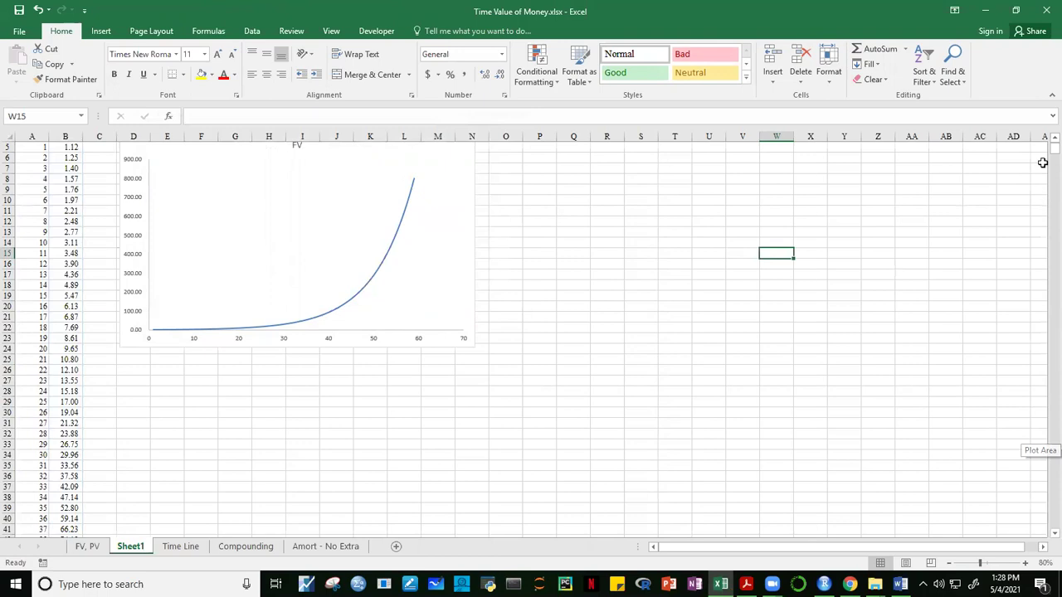
left_click(683, 391)
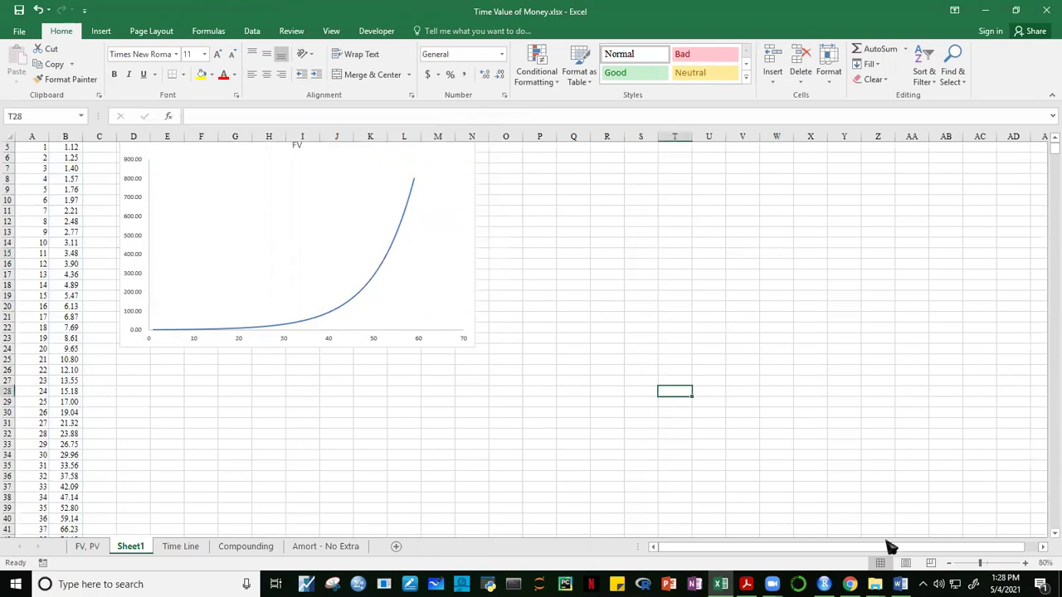
left_click(950, 563)
left_click(950, 564)
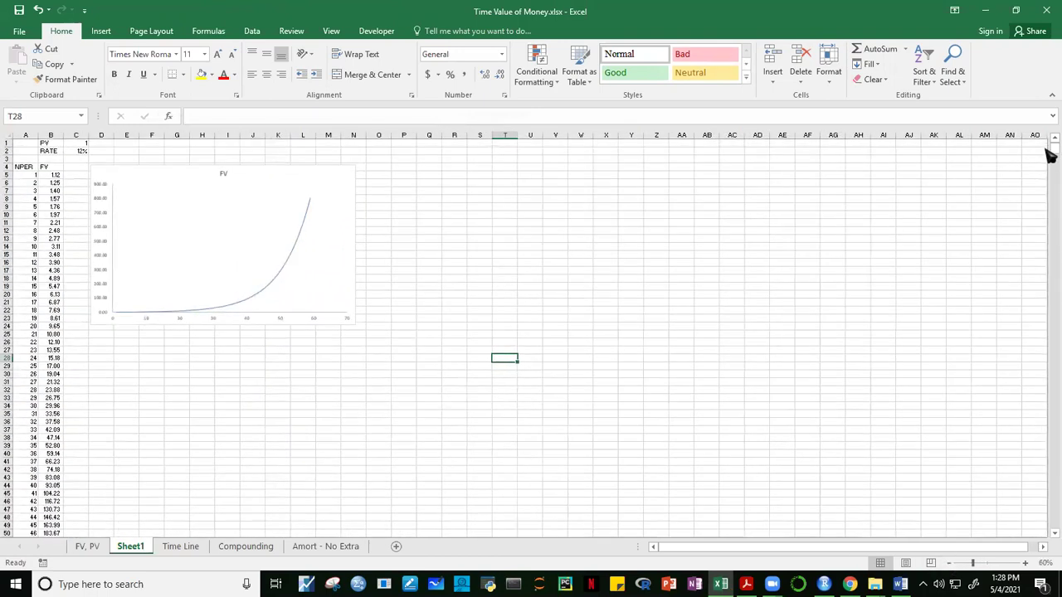
scroll(1046, 161, "down", 20)
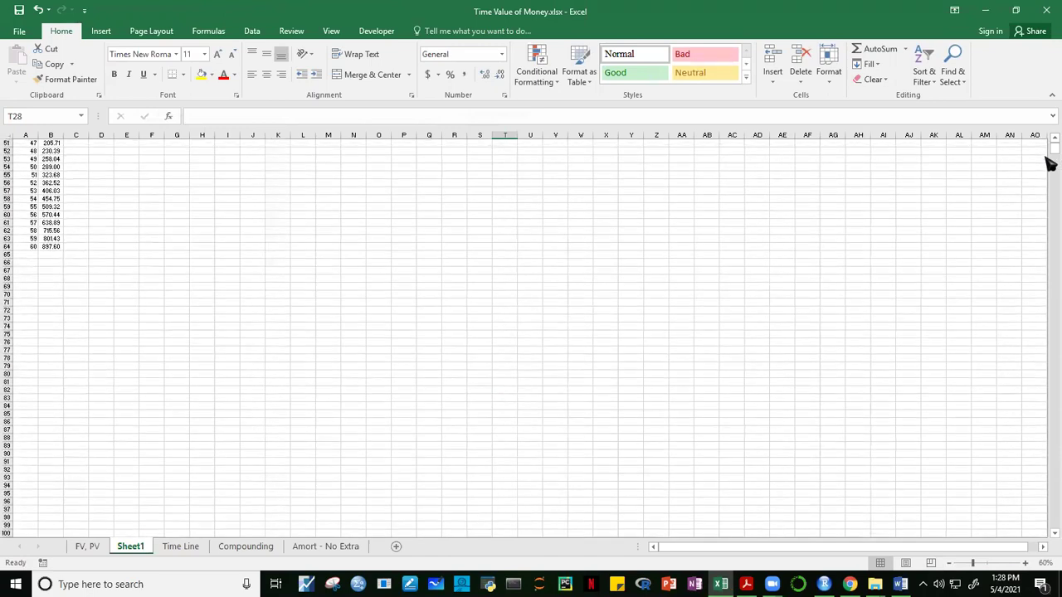
left_click(252, 374)
left_click(39, 190)
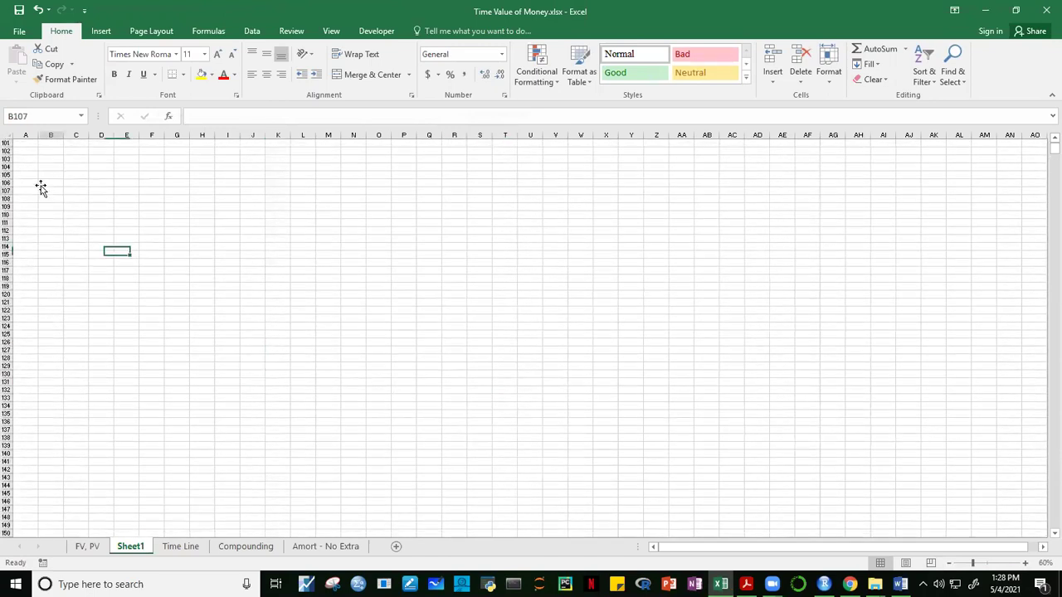
key("Up")
key("Up")
key("Up")
key("Up")
key("Up")
key("Up")
key("Up")
key("Up")
key("Up")
key("Up")
key("Up")
key("Up")
key("Up")
key("Up")
key("Up")
key("Up")
key("Up")
key("Up")
key("Up")
key("Up")
key("Up")
key("Up")
key("Up")
key("Up")
key("Up")
key("Up")
key("Up")
key("Up")
key("Up")
key("Up")
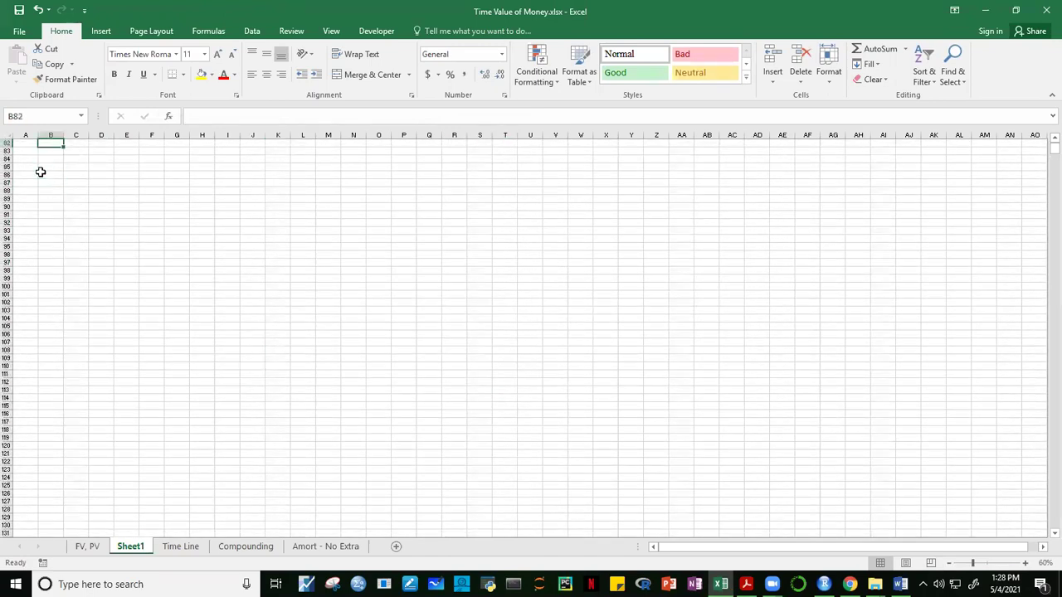
key("Down")
key("Down")
key("Down")
key("Down")
key("Down")
key("Down")
key("Down")
key("Down")
key("Down")
key("Down")
key("Down")
key("Down")
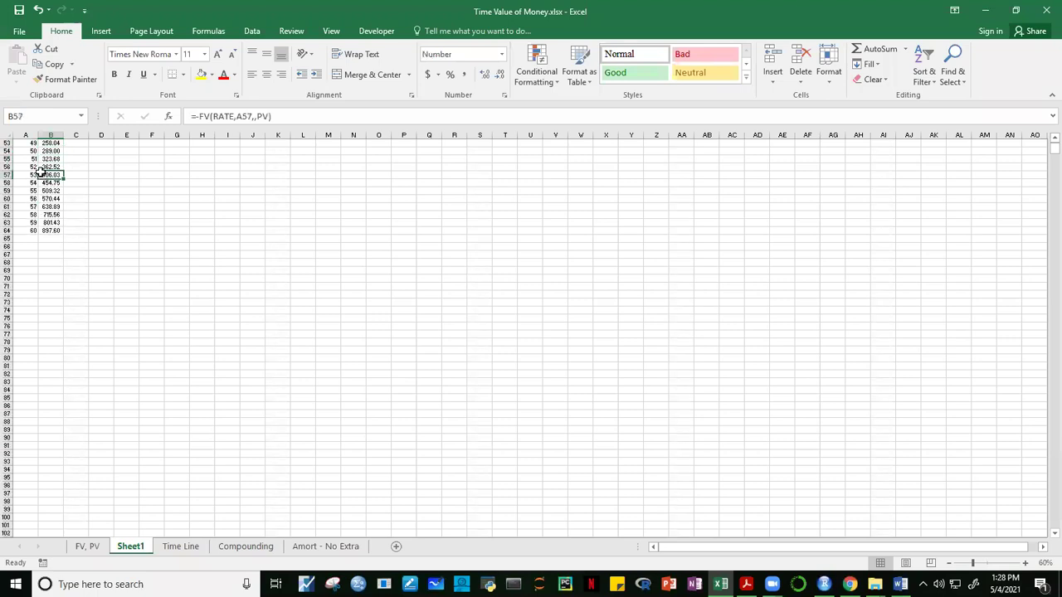
key("Up")
key("Up")
key("Up")
key("Up")
key("Up")
key("Up")
key("Up")
key("Up")
key("Up")
key("Up")
key("Up")
key("Up")
key("Up")
key("Up")
key("Up")
key("Up")
key("Up")
key("Up")
key("Up")
key("Up")
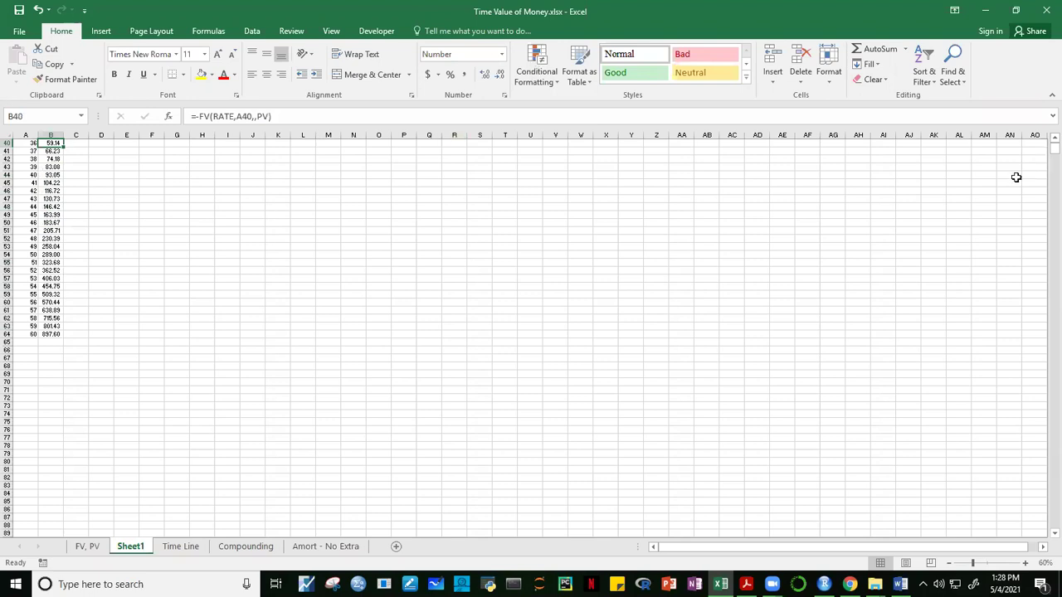
left_click_drag(1047, 154, 1049, 151)
left_click(631, 294)
left_click(245, 167)
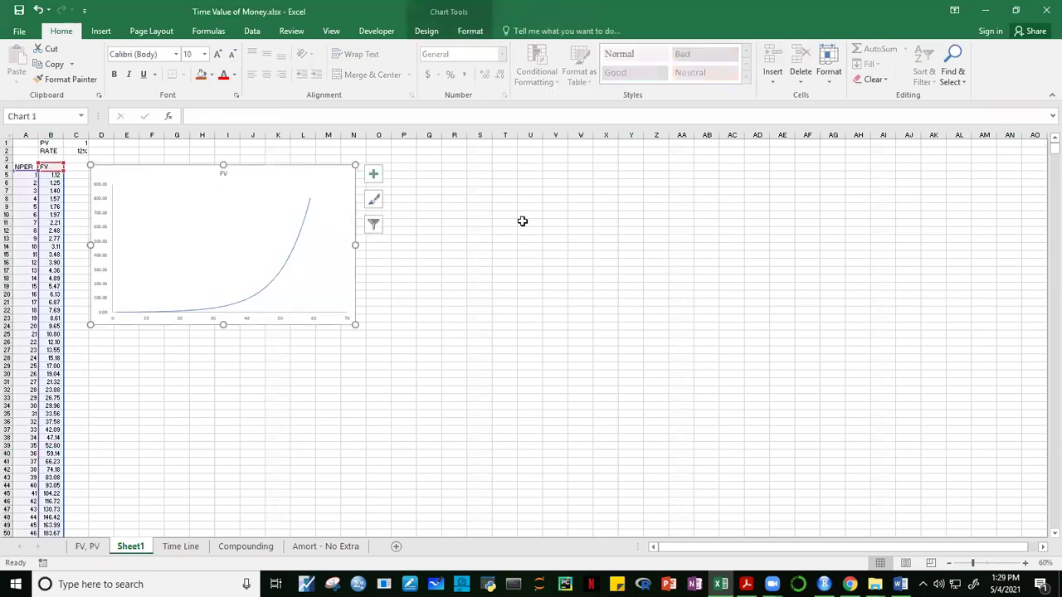
left_click(631, 327)
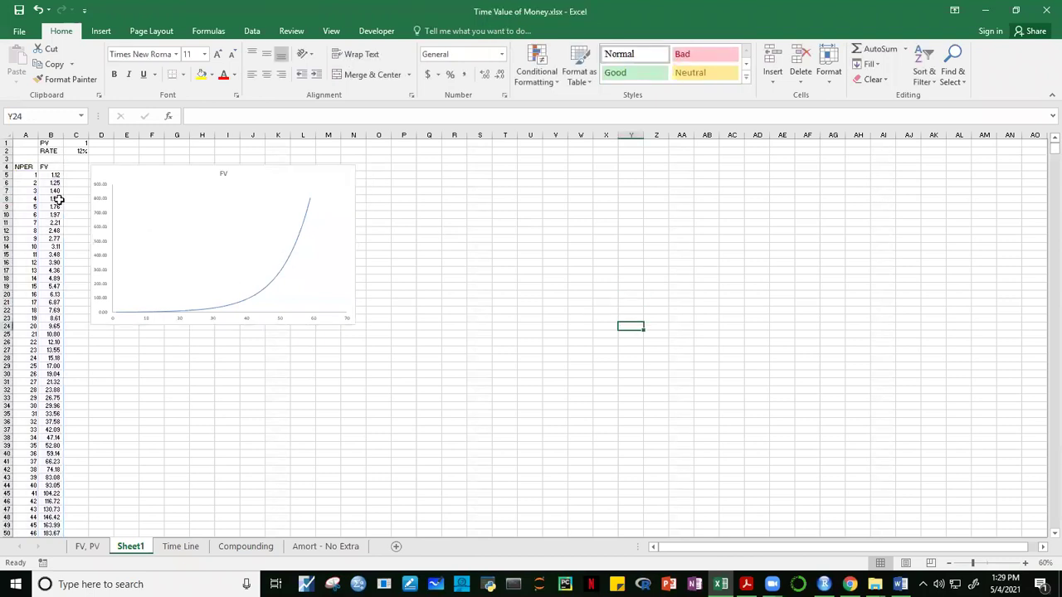
left_click(33, 176)
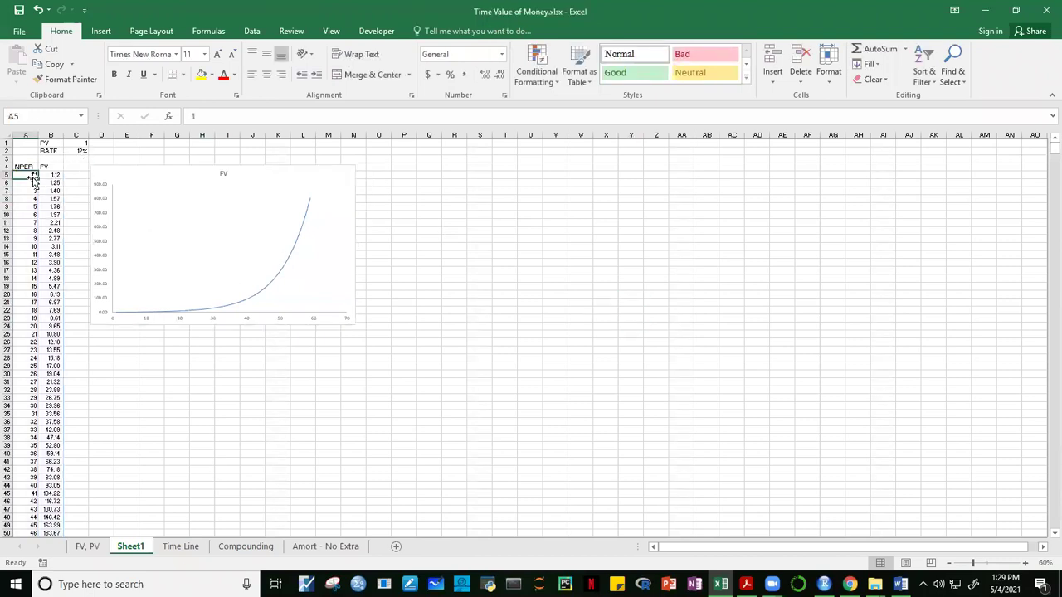
left_click(81, 153)
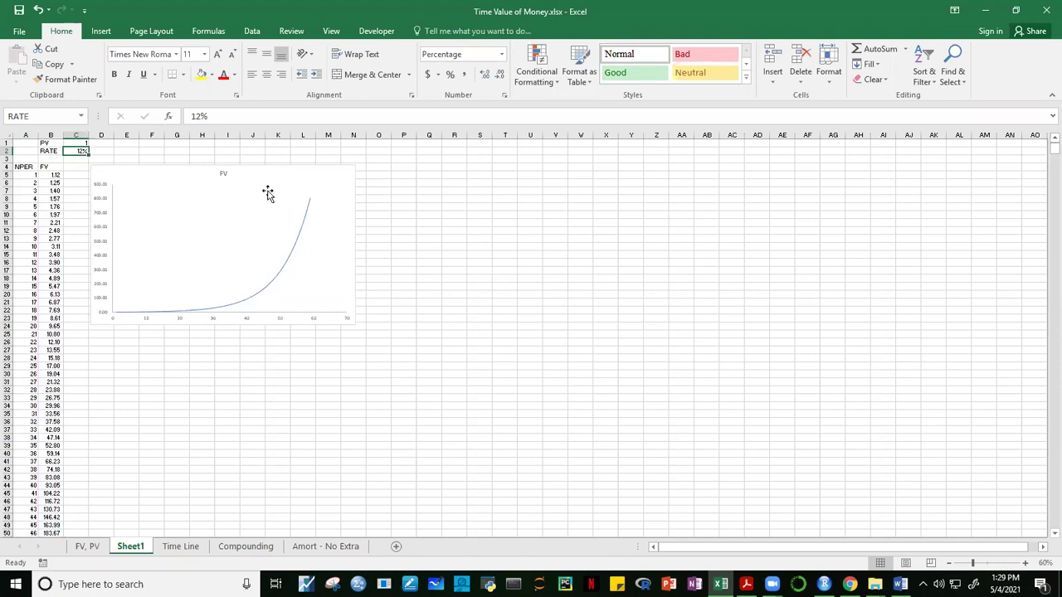
left_click(452, 259)
left_click(571, 336)
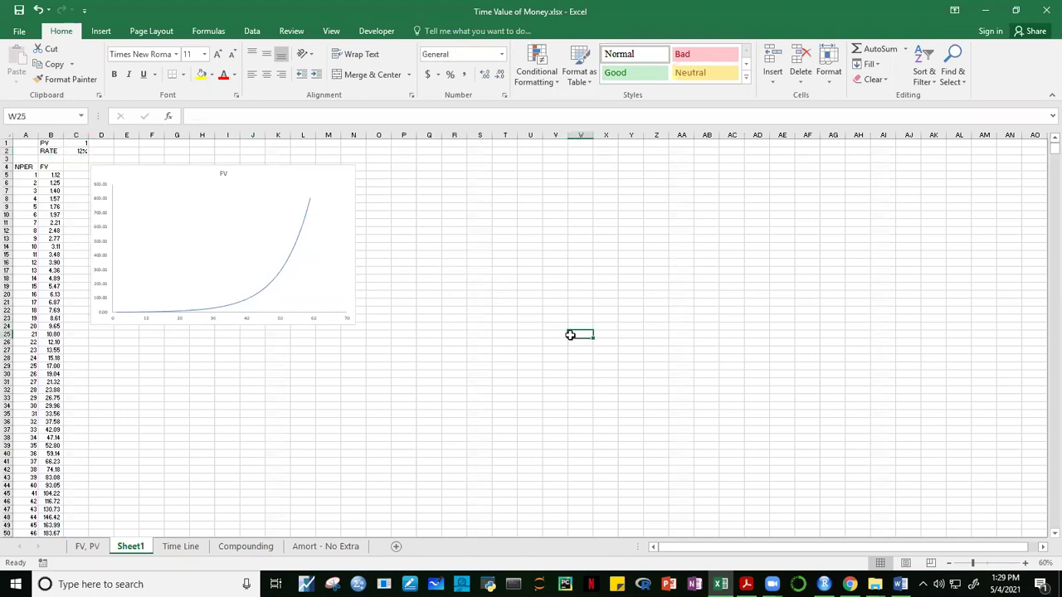
Switch to the FV, PV sheet and review the doubling block's years cell and 12% rate.
left_click(86, 548)
left_click(413, 438)
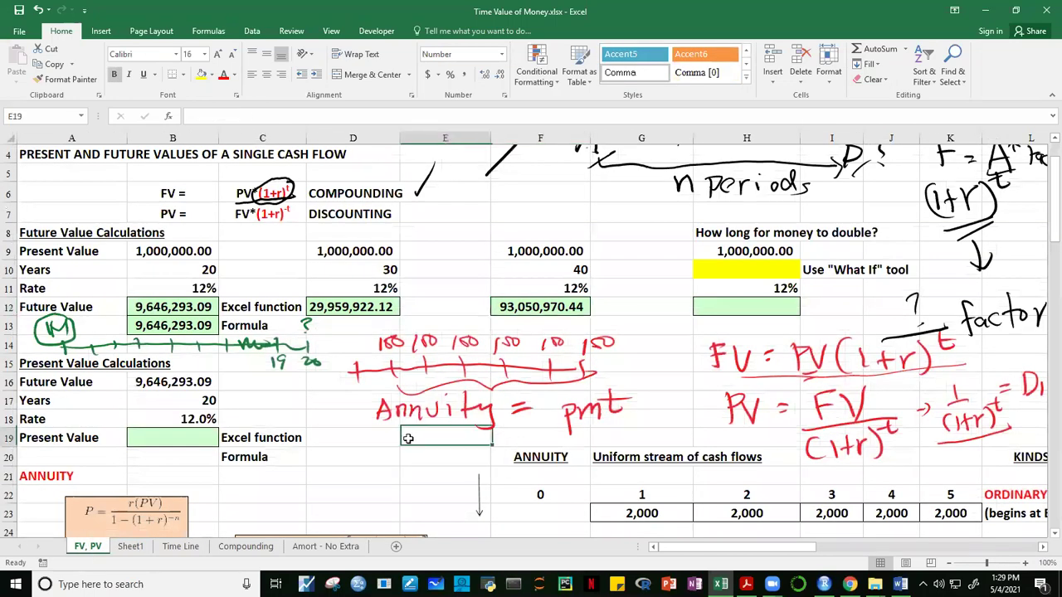
mouse_move(792, 550)
left_mouse_down()
mouse_move(811, 551)
mouse_move(796, 550)
left_mouse_up()
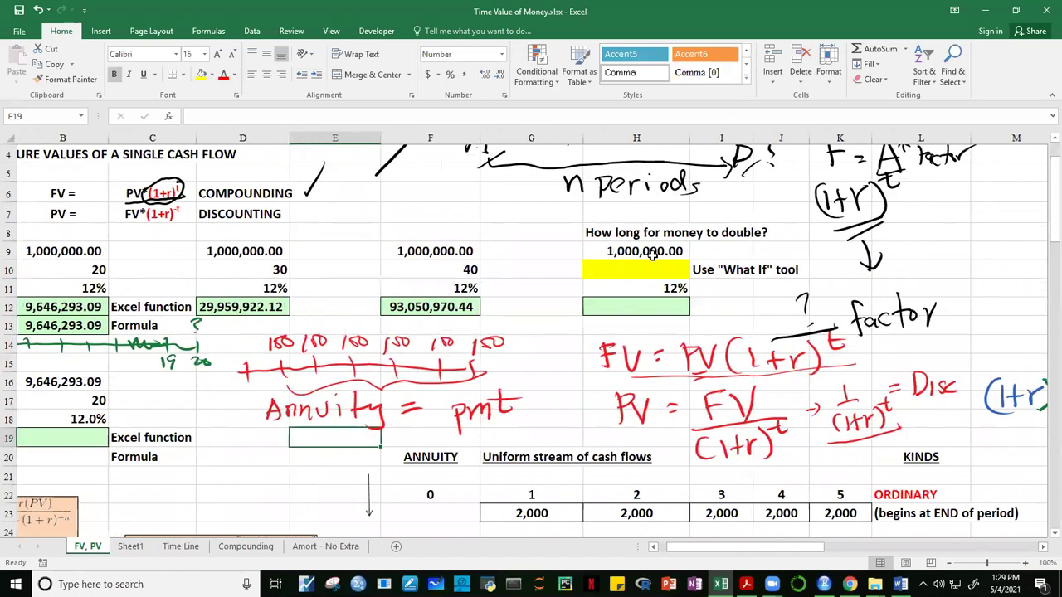
left_click(629, 329)
left_click(646, 269)
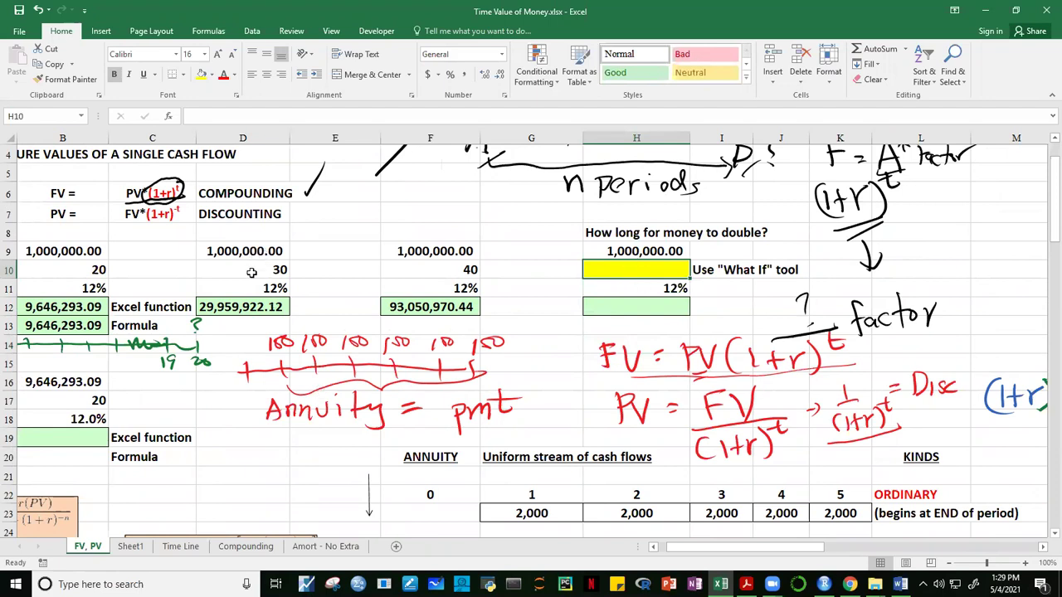
left_click_drag(720, 548, 710, 548)
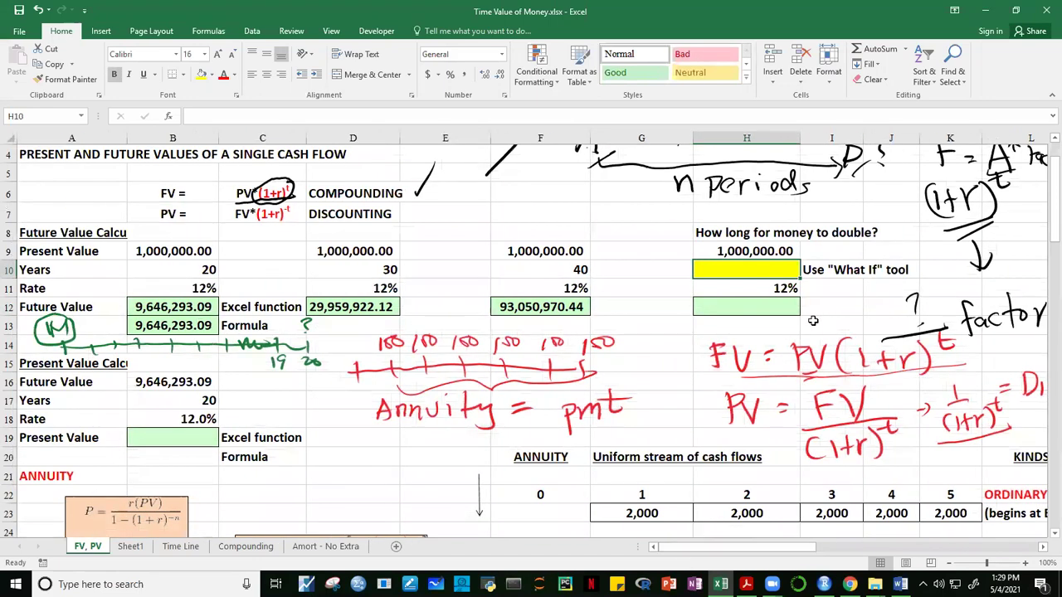
left_click(785, 291)
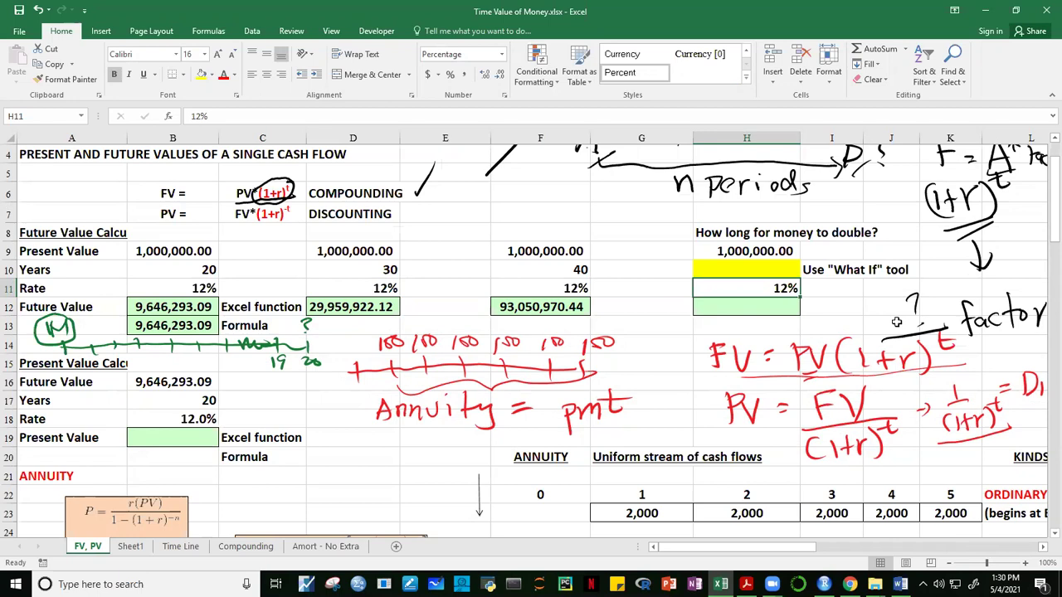
Enter 2,000,000 as the target future value in H12.
left_click(860, 308)
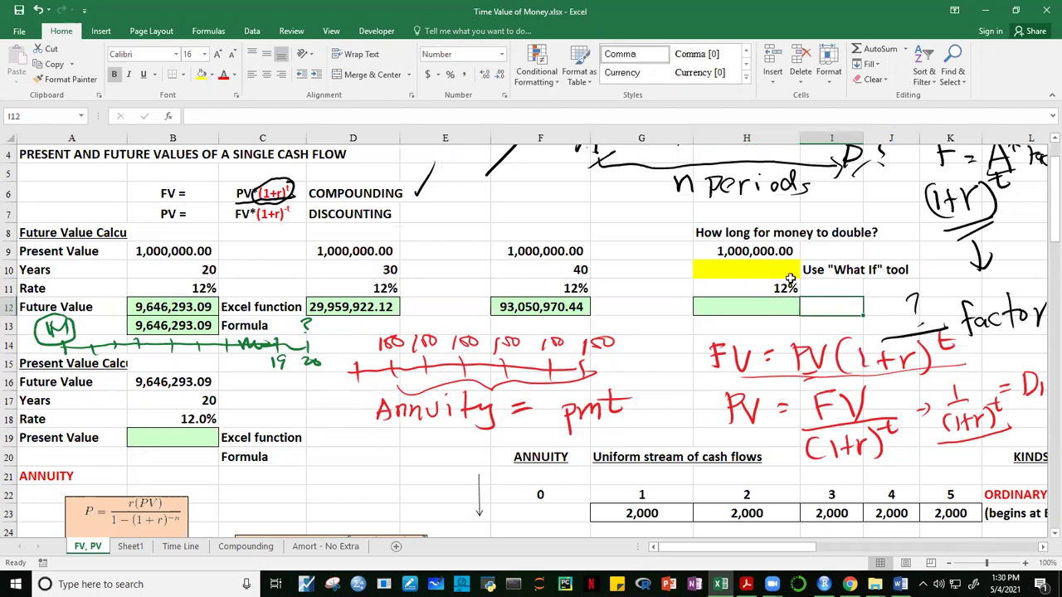
left_click(751, 263)
left_click(756, 309)
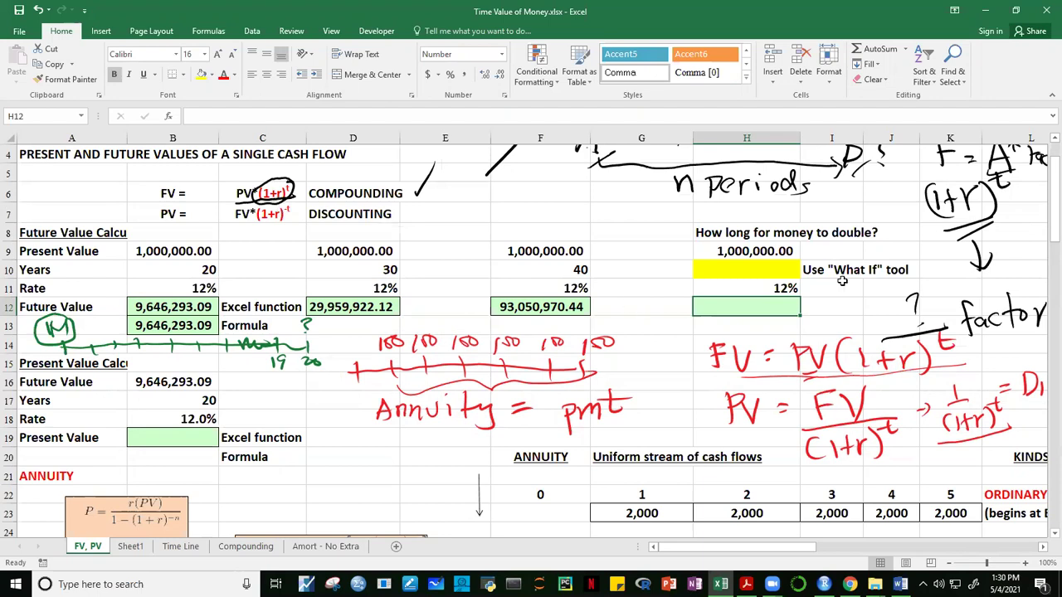
left_click(734, 273)
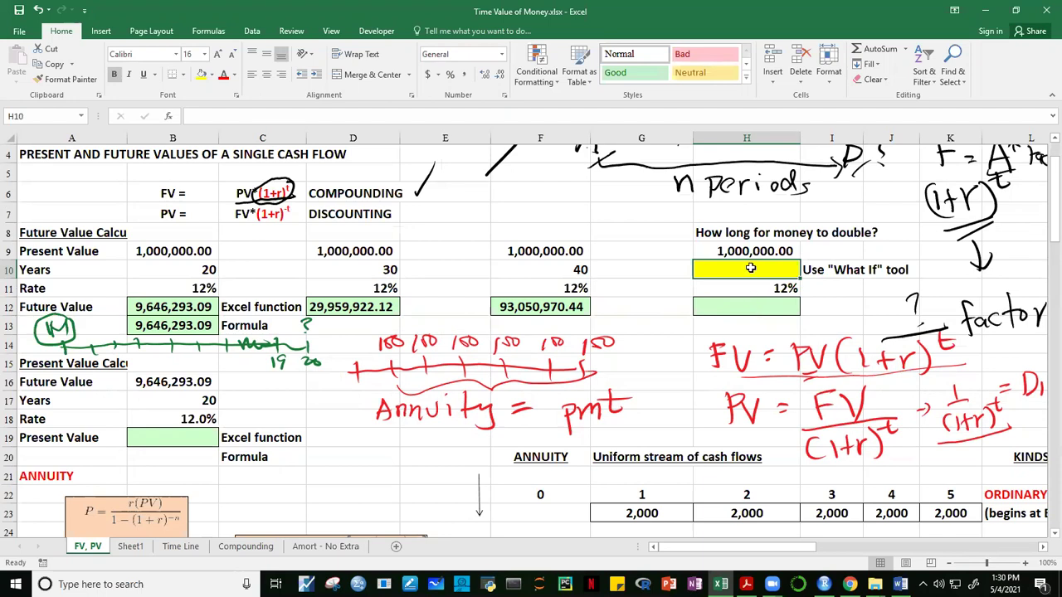
left_click(759, 311)
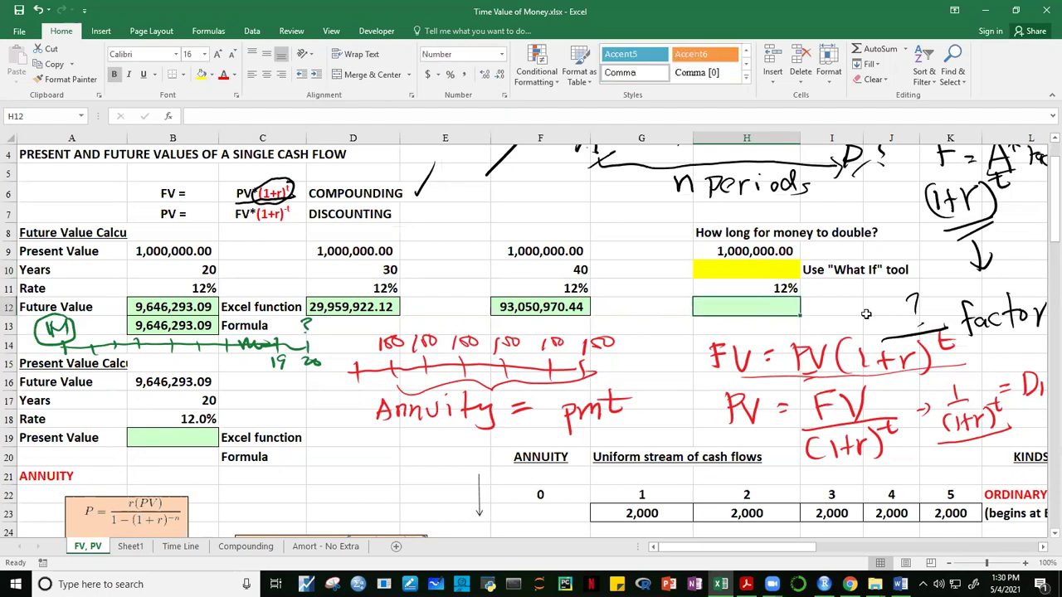
type("2,000,00")
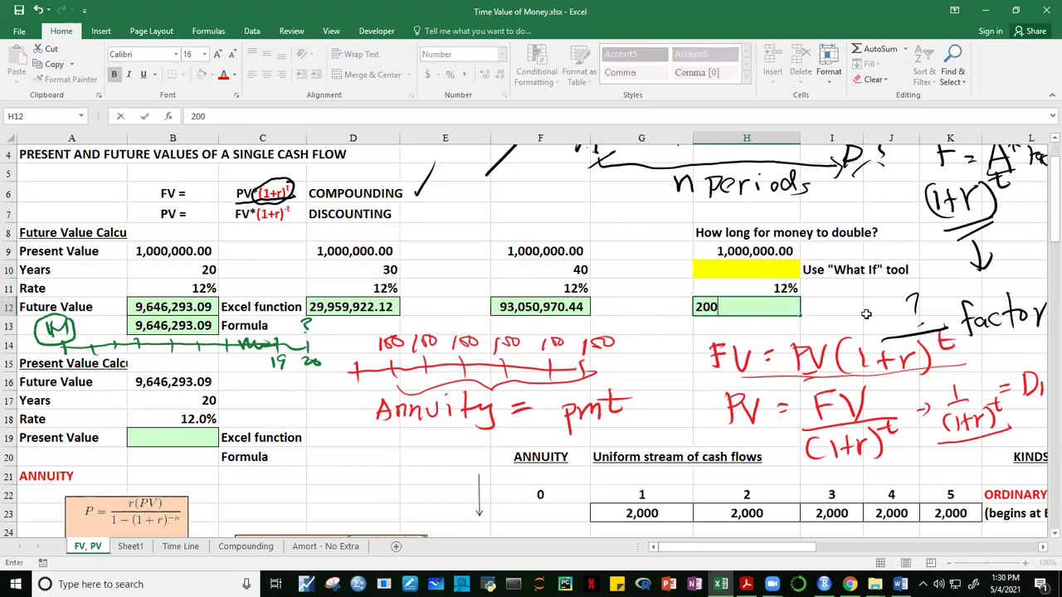
type("0")
key("Return")
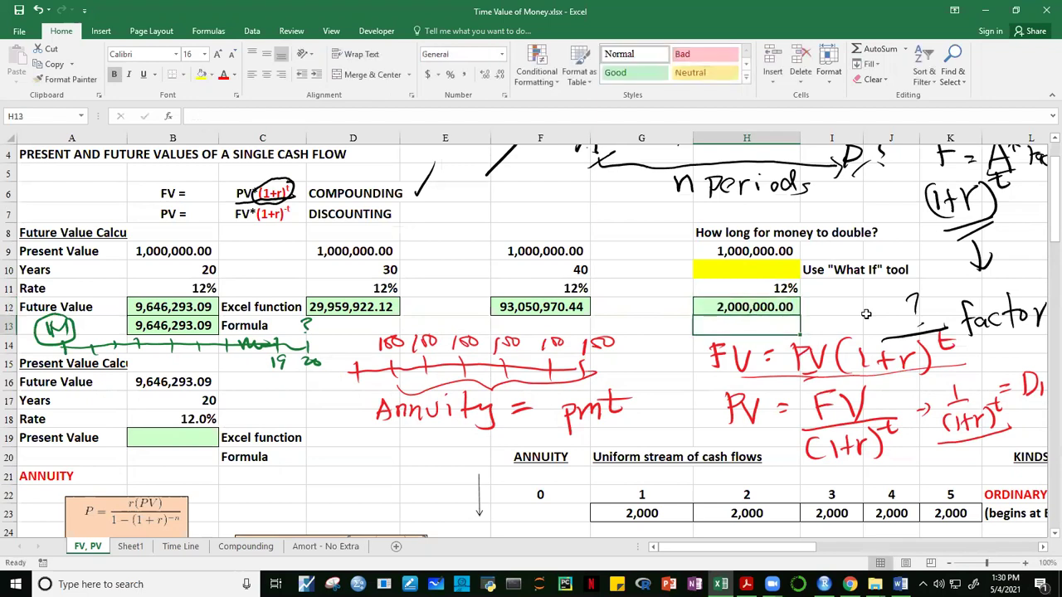
left_click(747, 309)
left_click(762, 270)
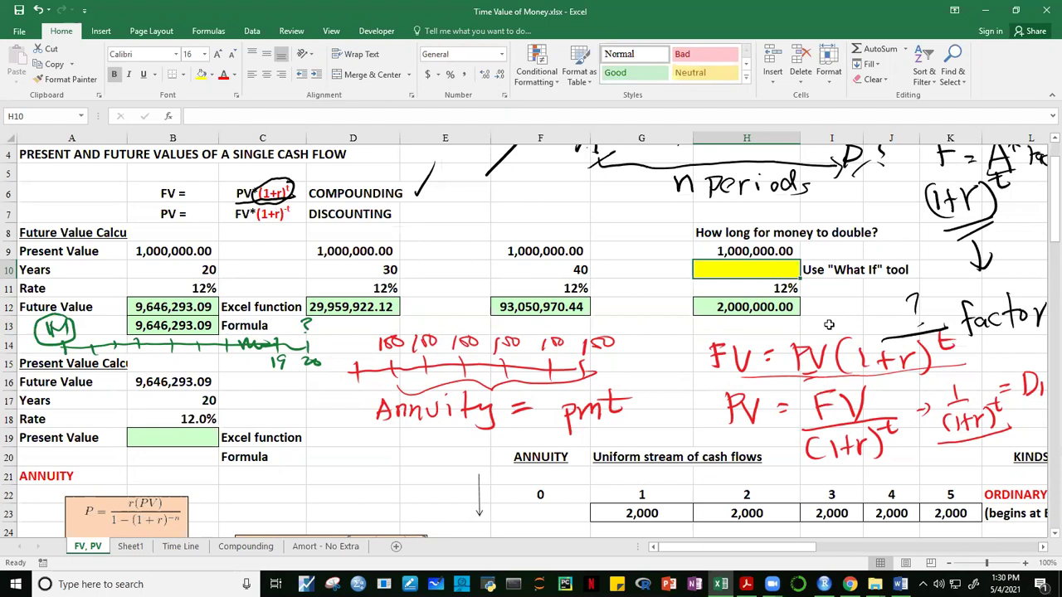
Enter =-FV(F11,50,,H9) in H10 and widen column H to show $289,002,189.83.
type("=")
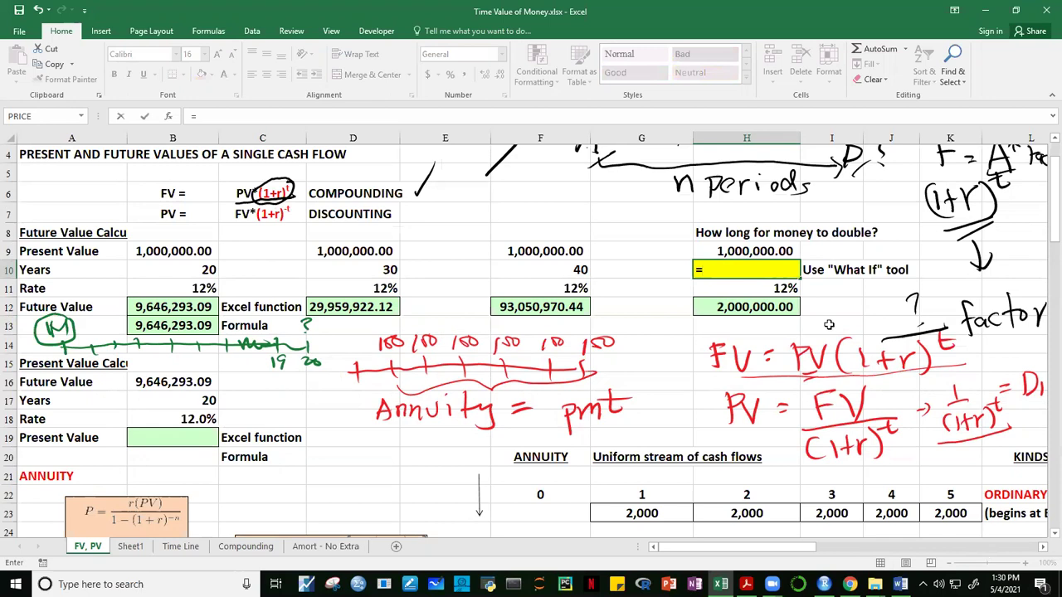
type("-FV(")
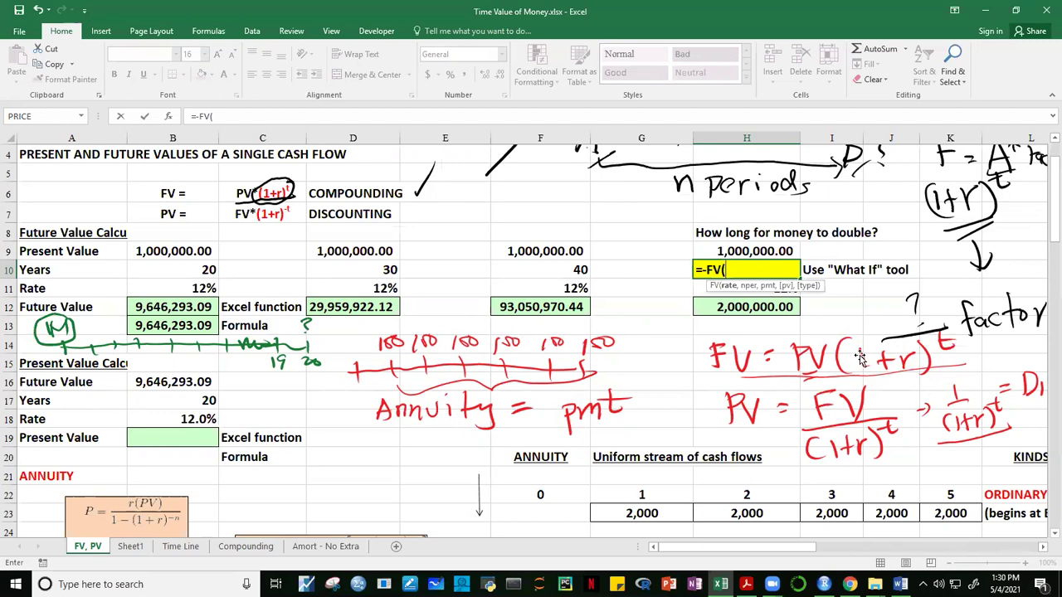
scroll(582, 228, "up", 1)
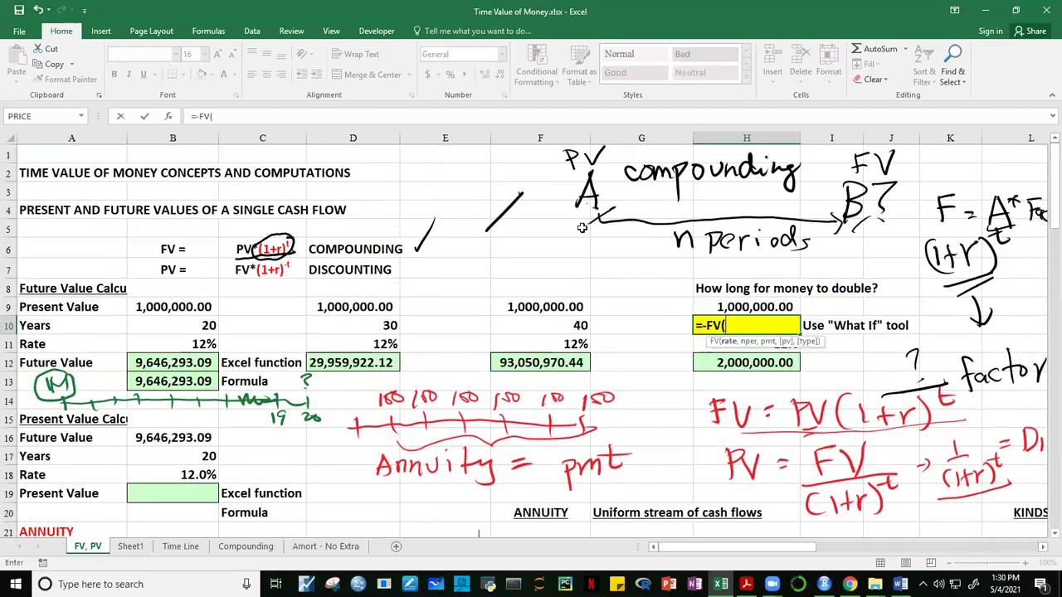
left_click(570, 347)
type(",")
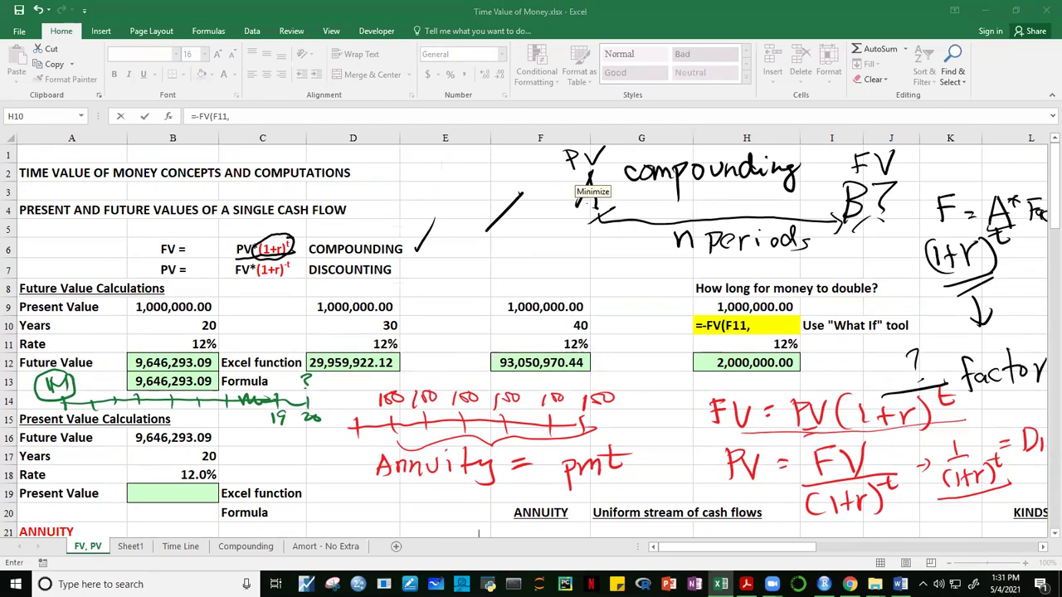
left_click(758, 330)
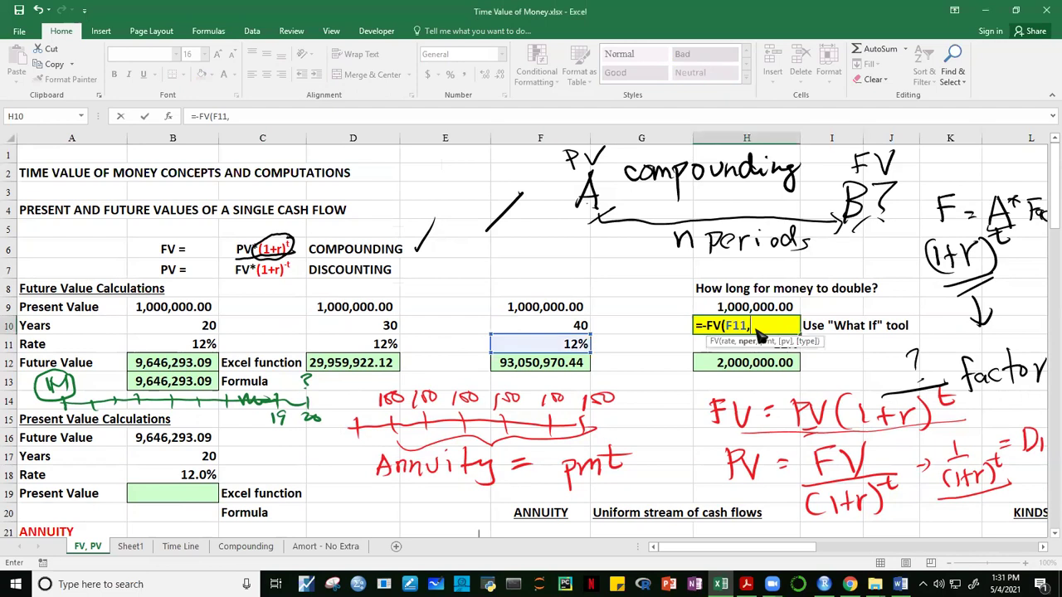
type("50,,")
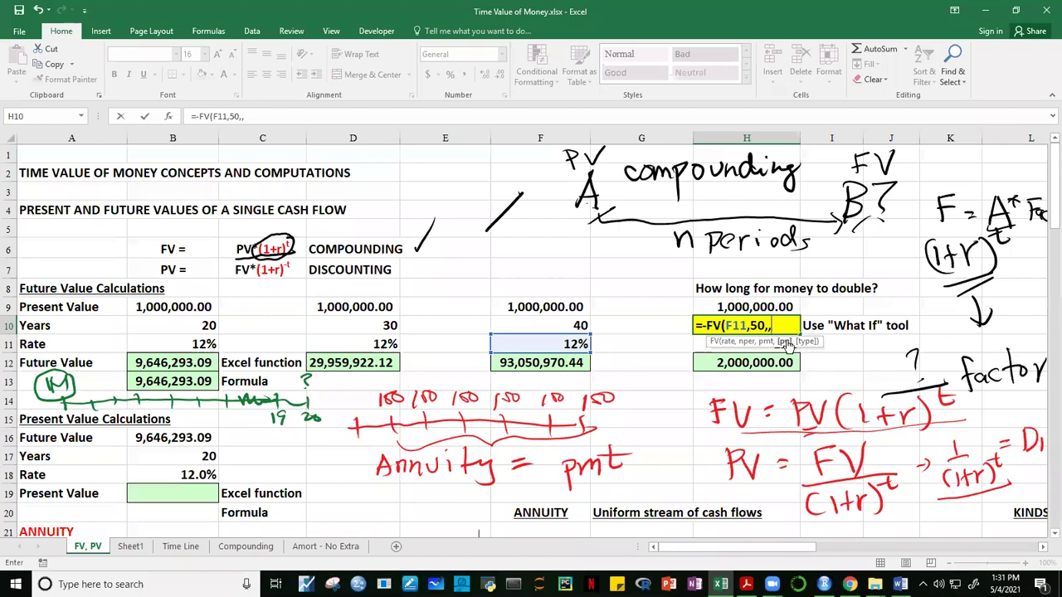
left_click(725, 305)
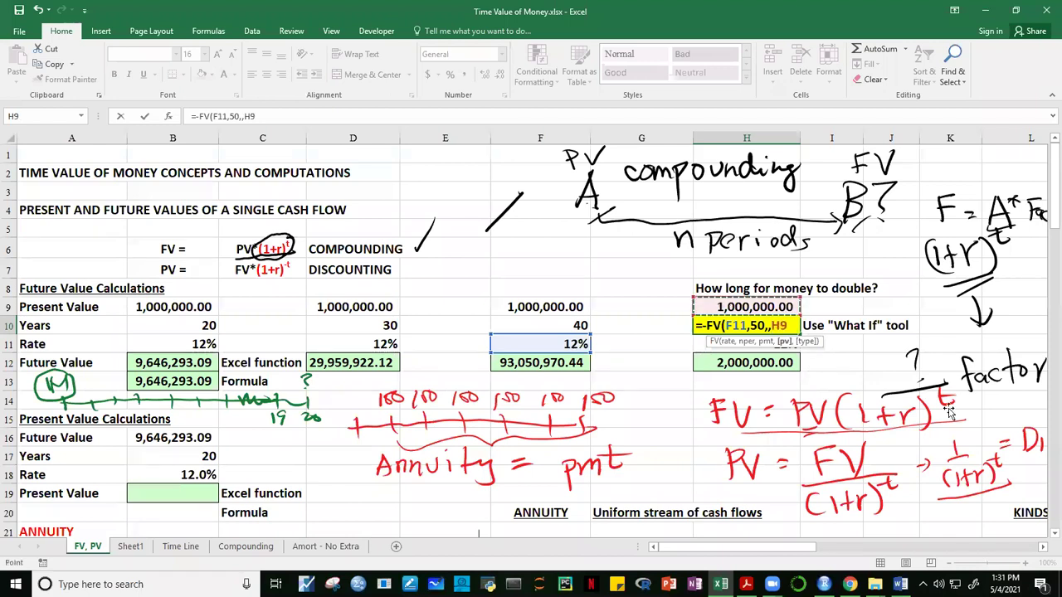
key("ctrl+Return")
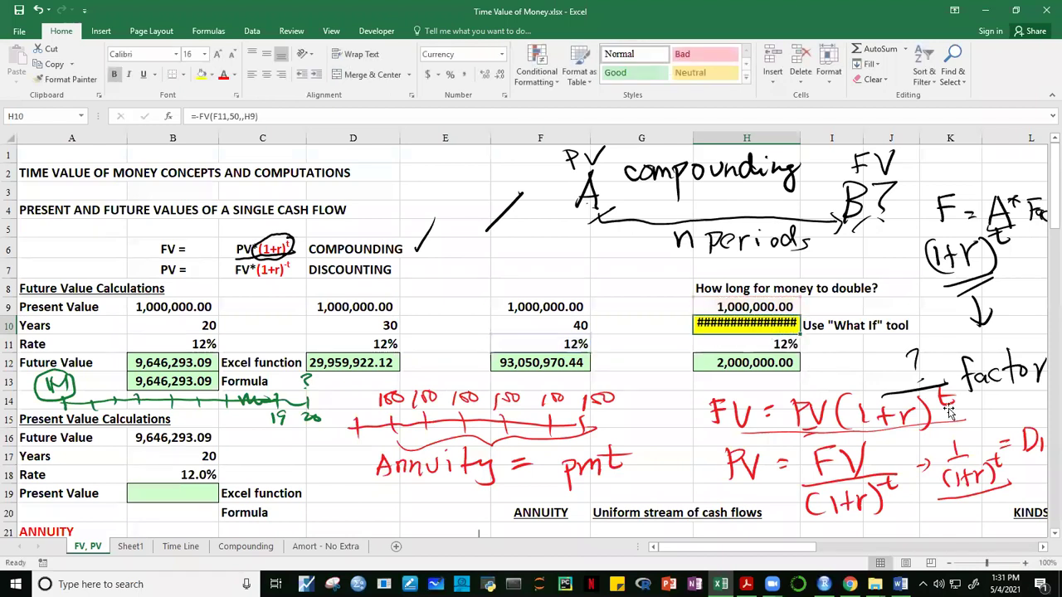
left_click_drag(803, 145, 824, 145)
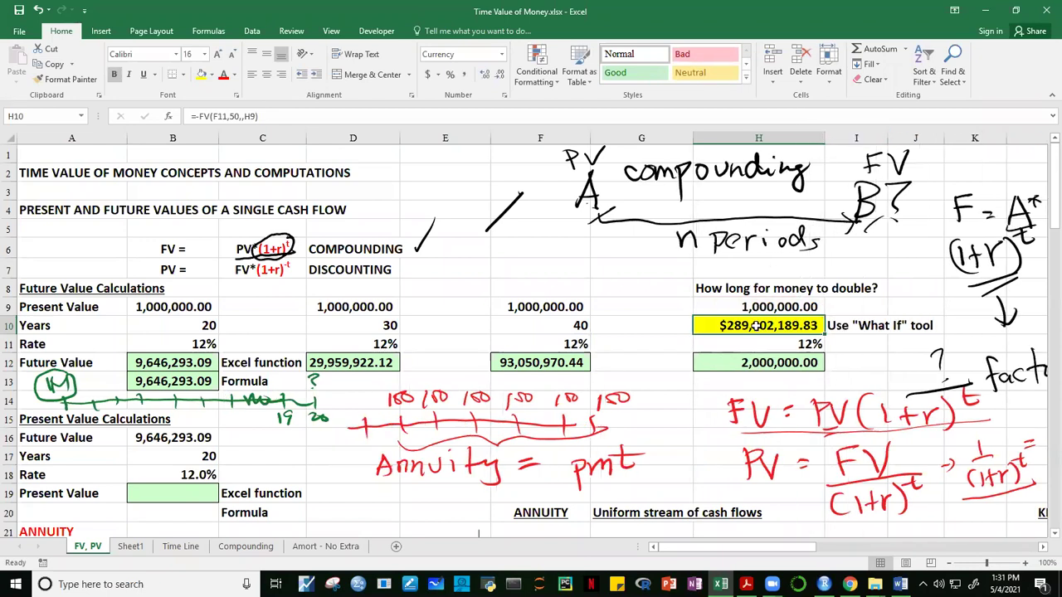
key("ctrl+1")
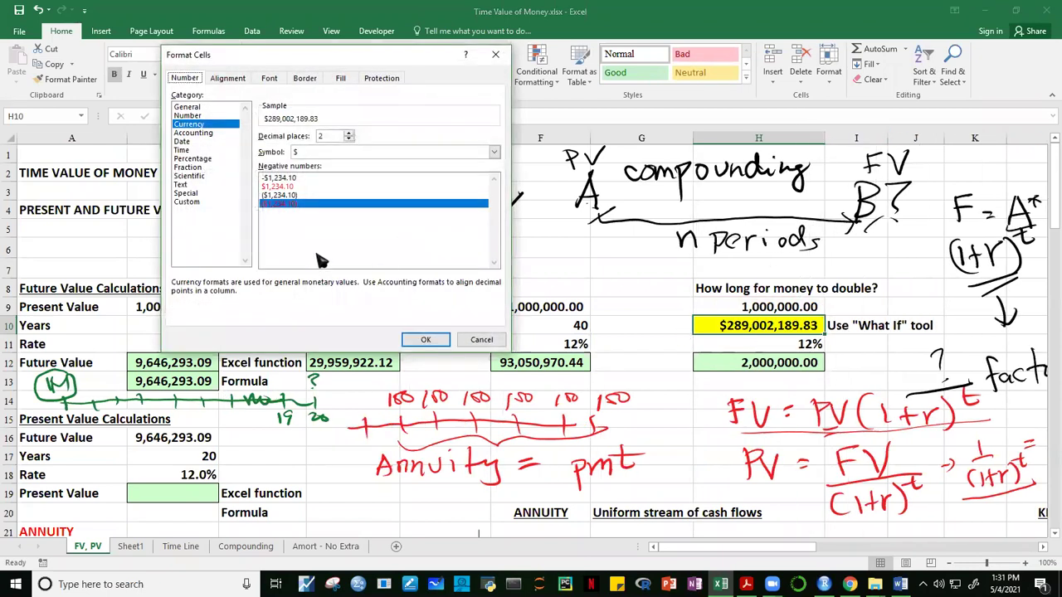
left_click(188, 116)
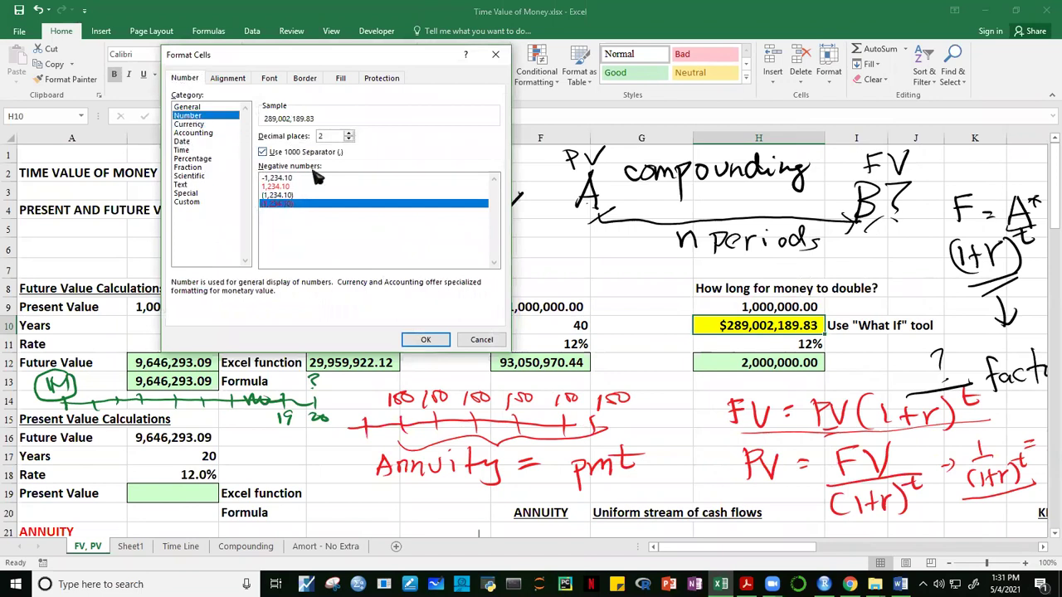
left_click(426, 339)
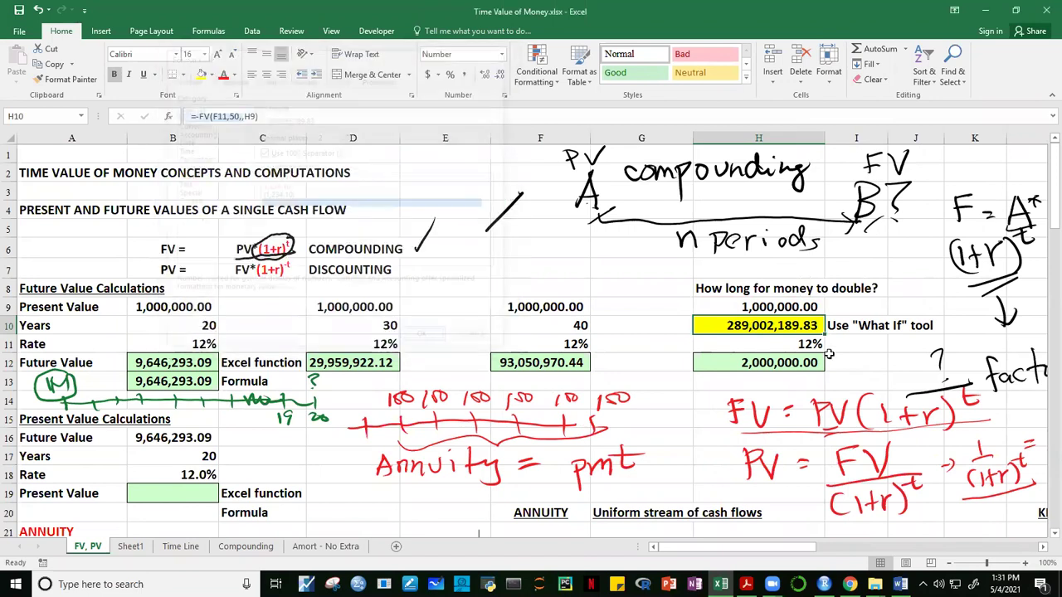
left_click(910, 377)
left_click(784, 364)
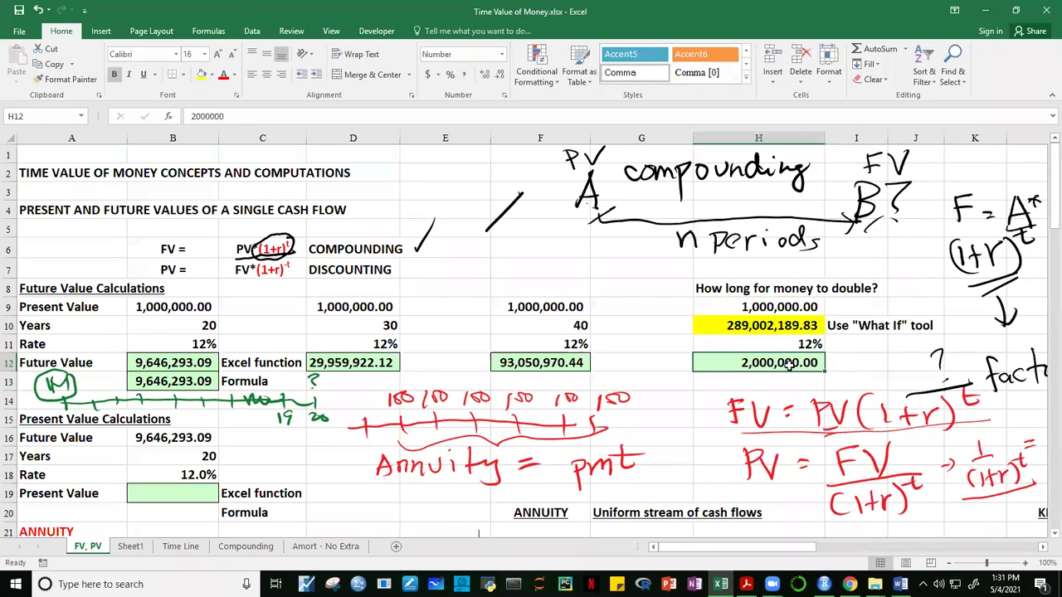
left_click(740, 325)
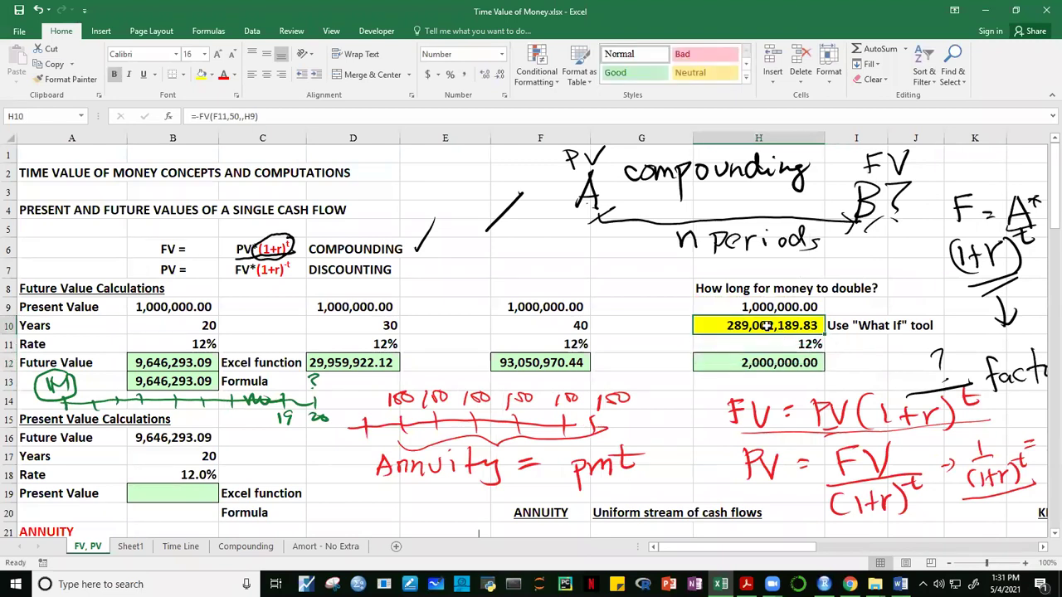
left_click(767, 364)
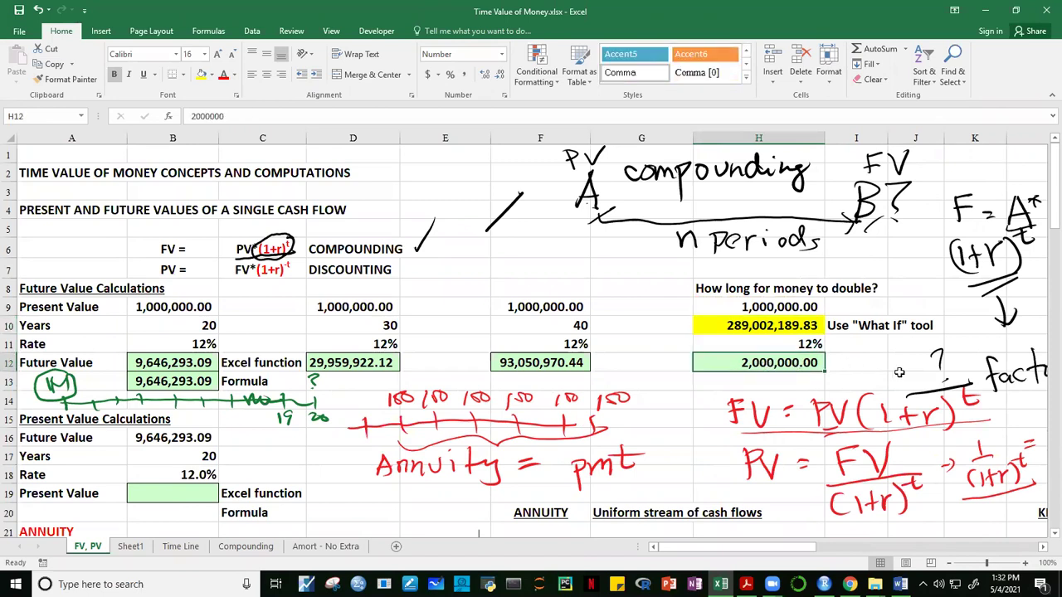
left_click(763, 326)
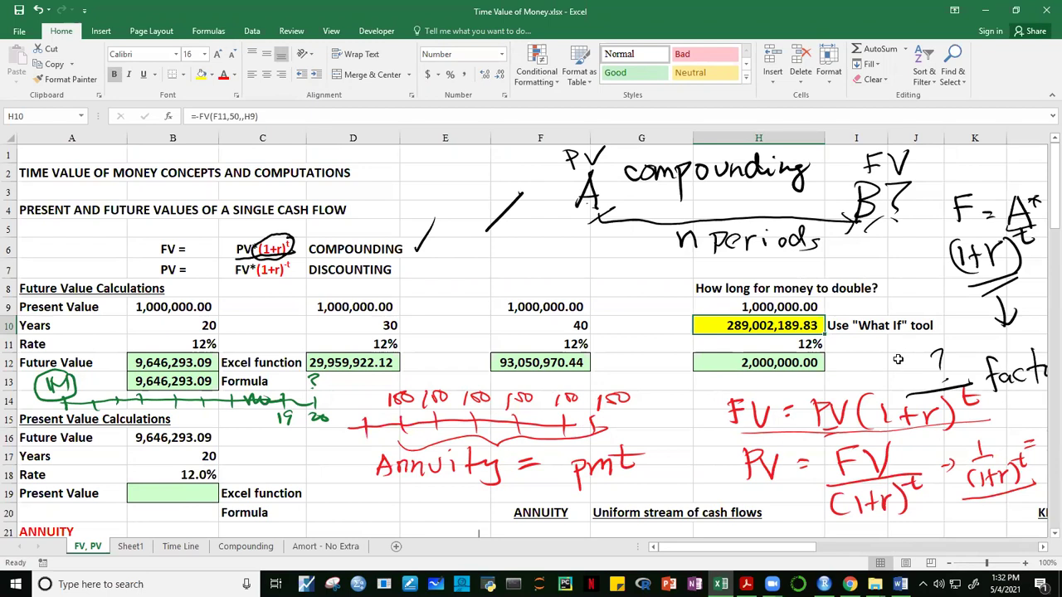
Clear the old result from H10 and the 2,000,000 target from H12.
key("Delete")
left_click(897, 359)
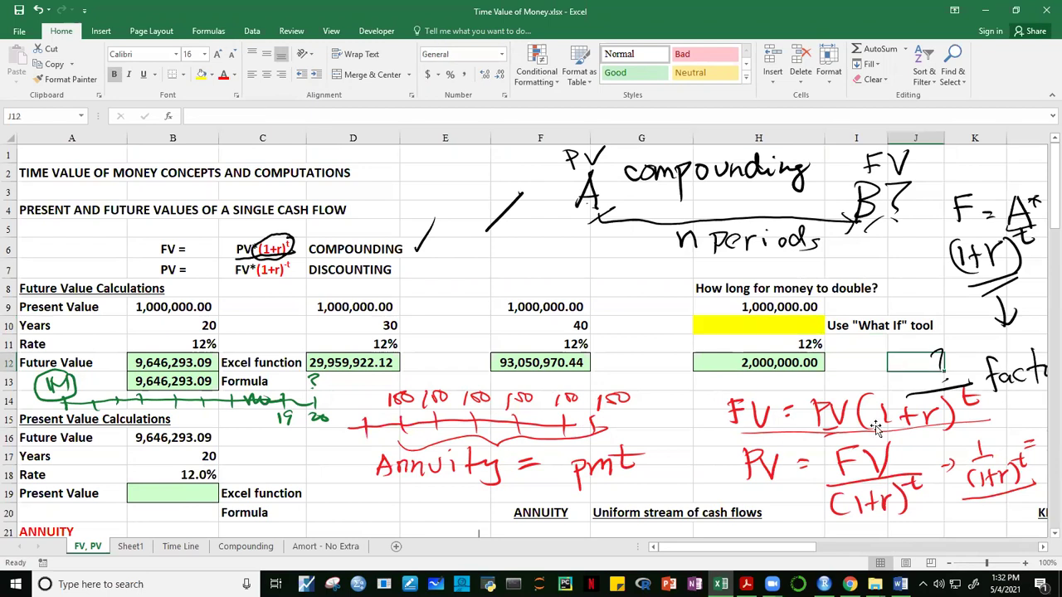
left_click(875, 427)
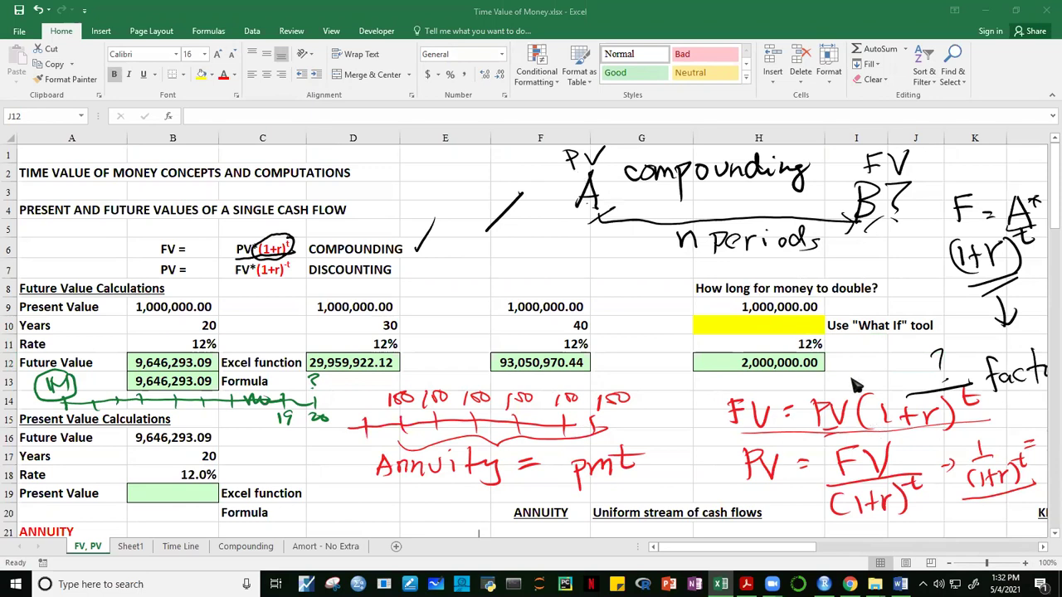
key("alt+Tab")
left_click(778, 363)
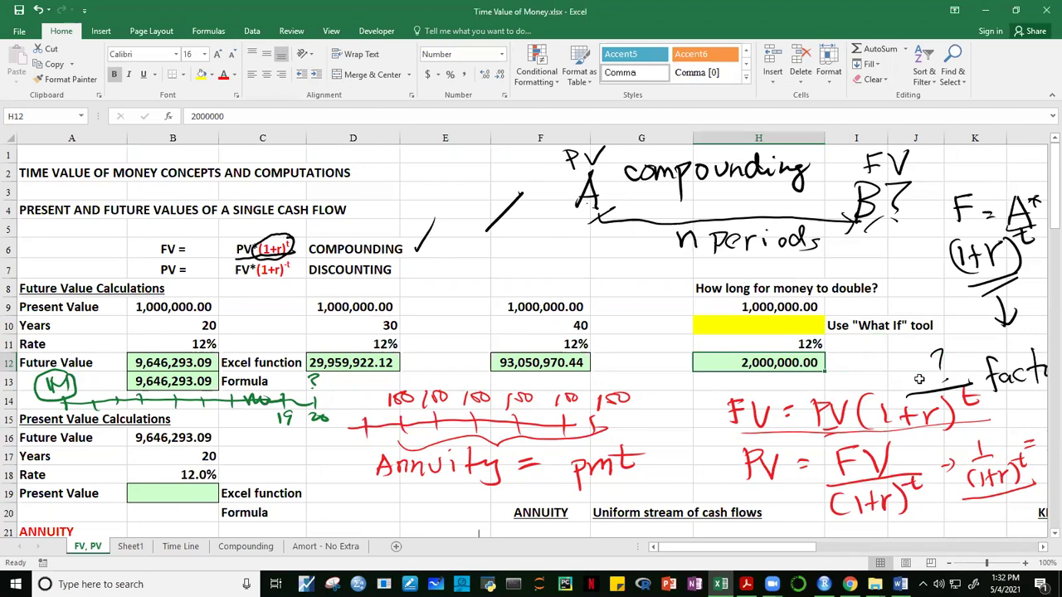
key("Delete")
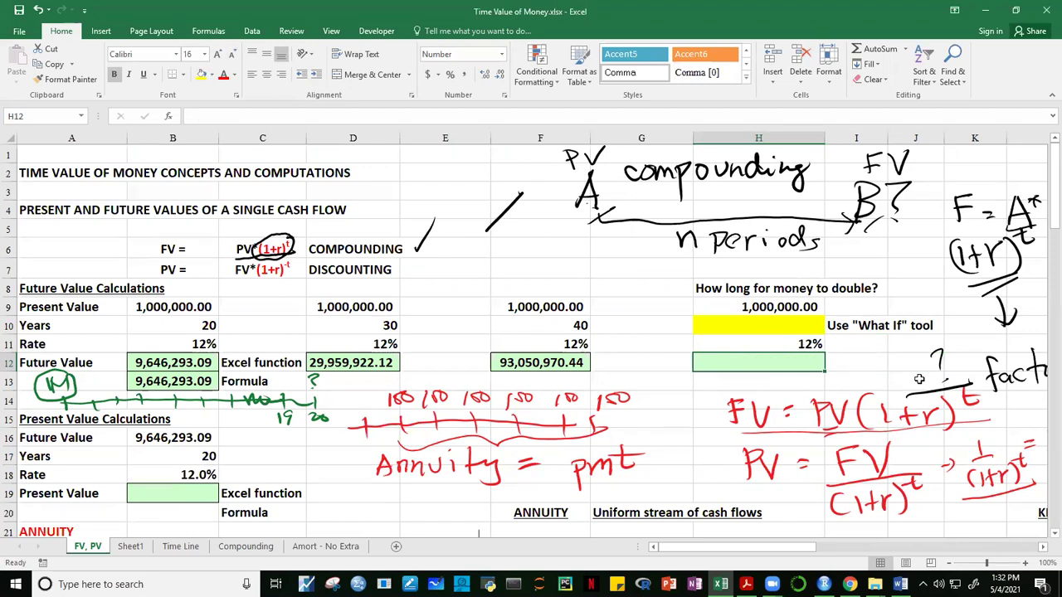
Enter =-FV(H11,H10,,H9) in H12, which returns 1,000,000.00.
type("=")
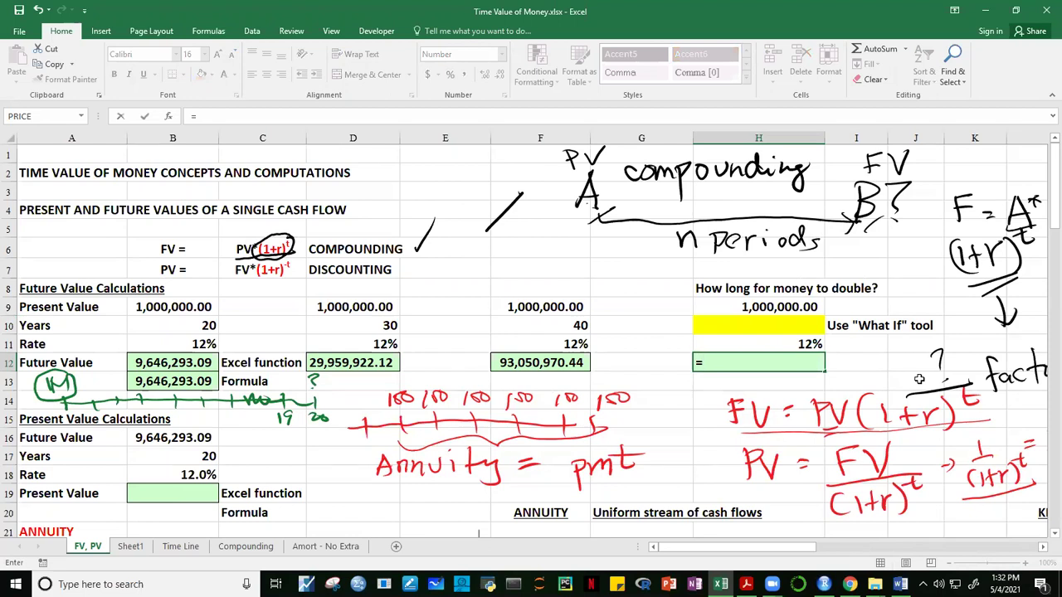
type("-FV(")
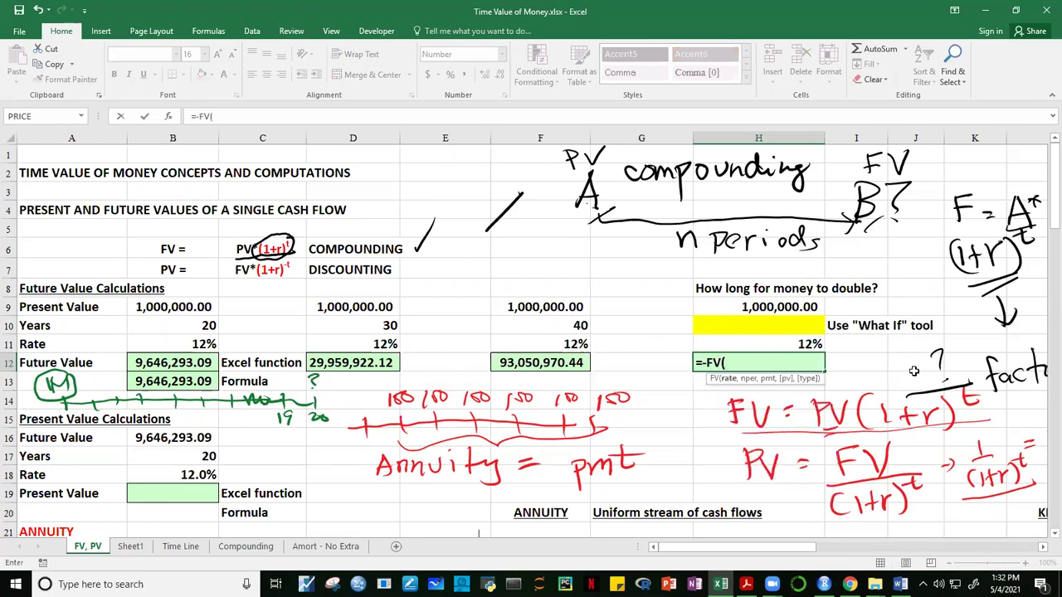
left_click(800, 343)
type(",")
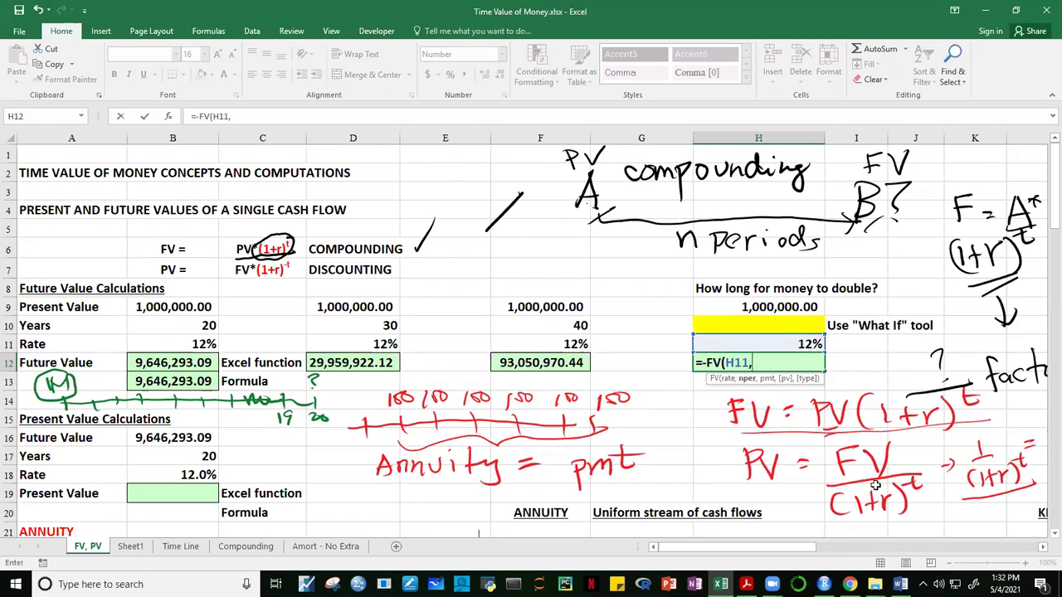
left_click(762, 326)
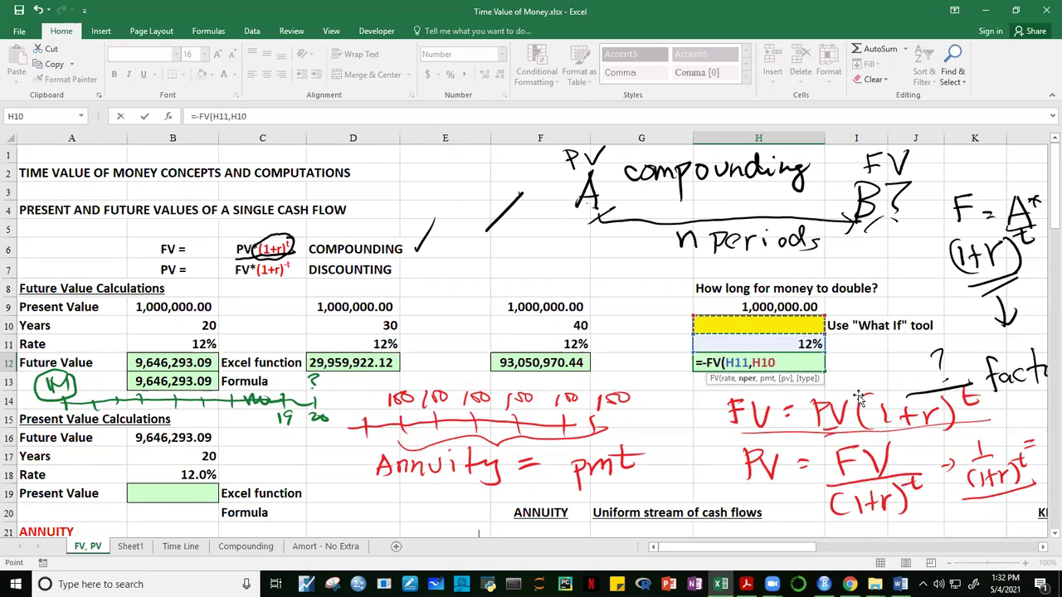
type(",")
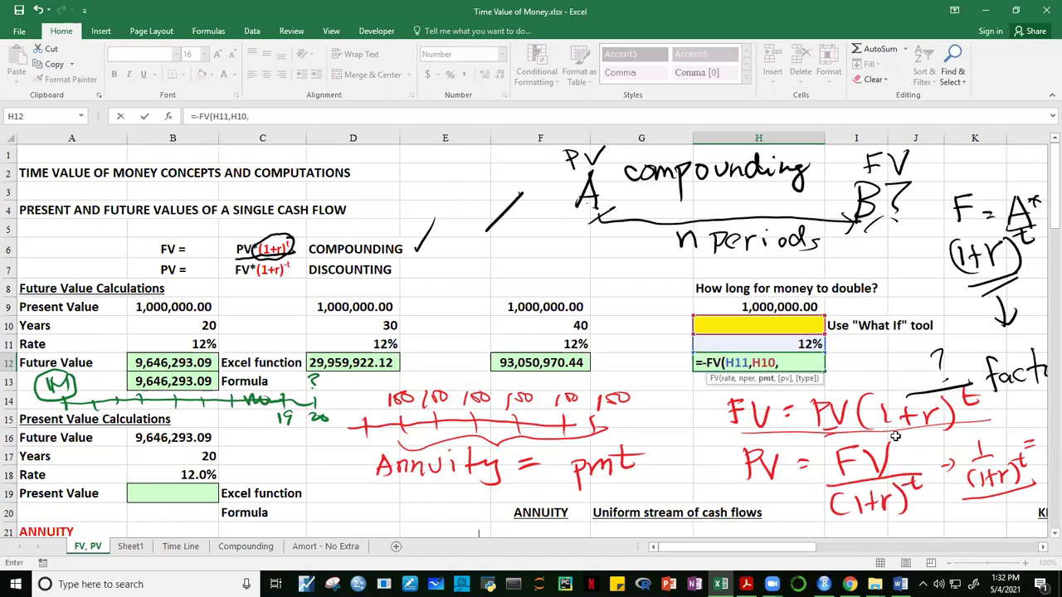
type(",")
left_click(772, 307)
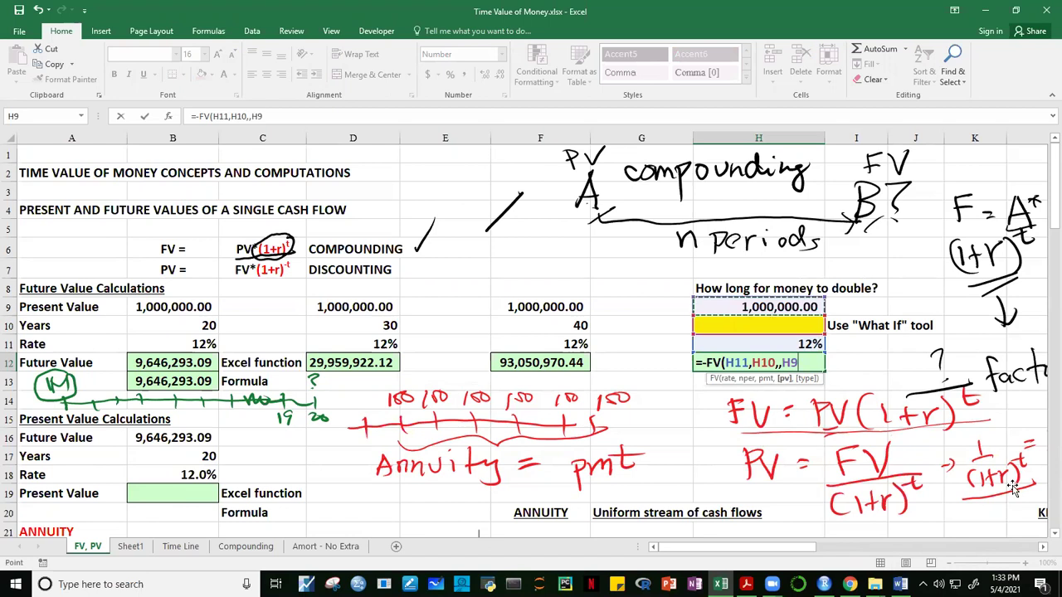
type(")")
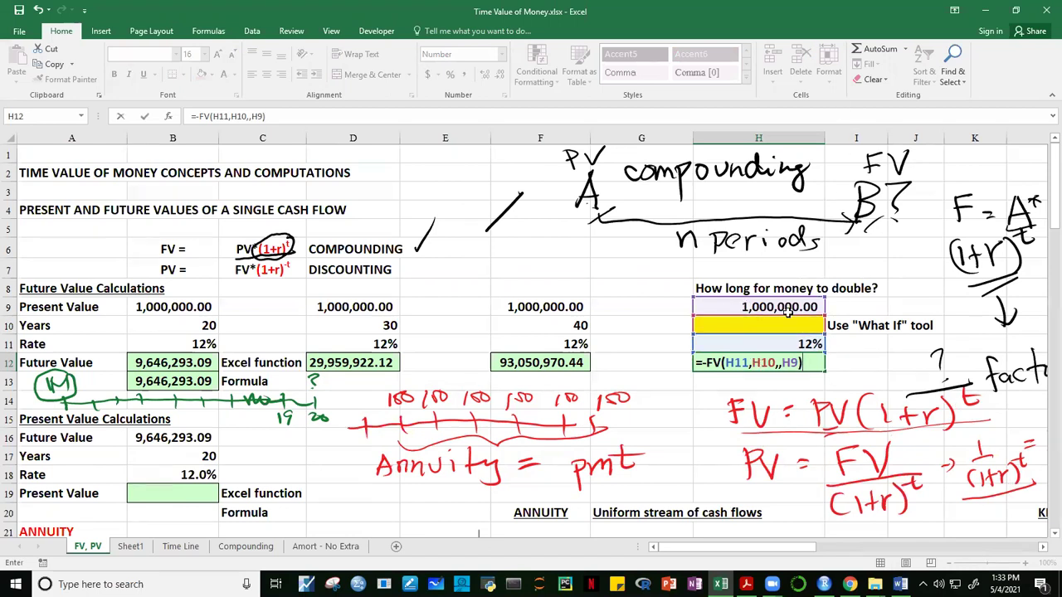
key("Return")
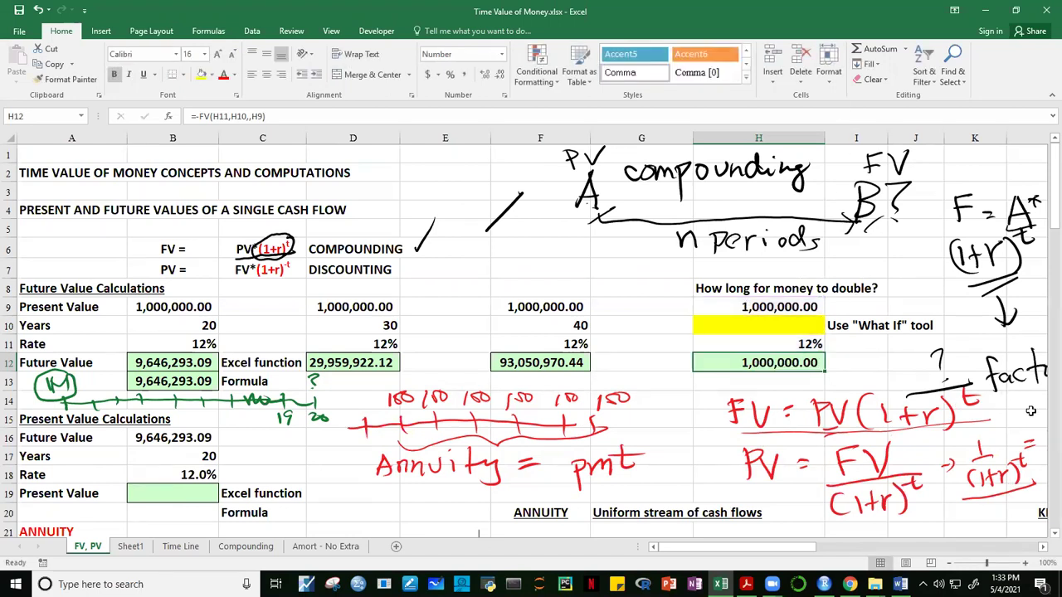
left_click(862, 363)
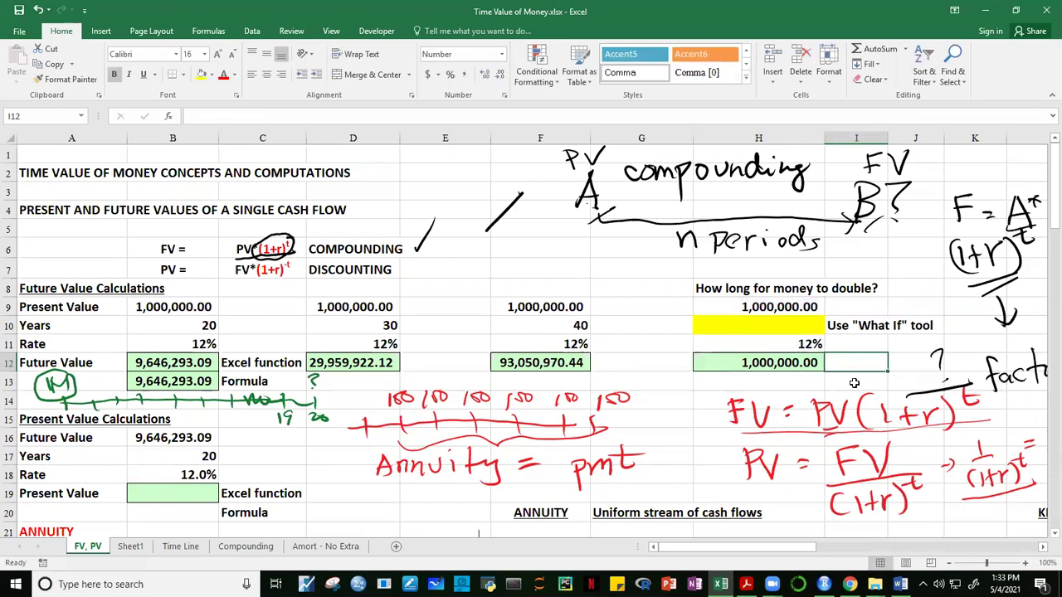
Add the label FV in I12 beside the future value formula.
left_click(770, 365)
left_click(852, 357)
type("fv")
key("BackSpace")
key("BackSpace")
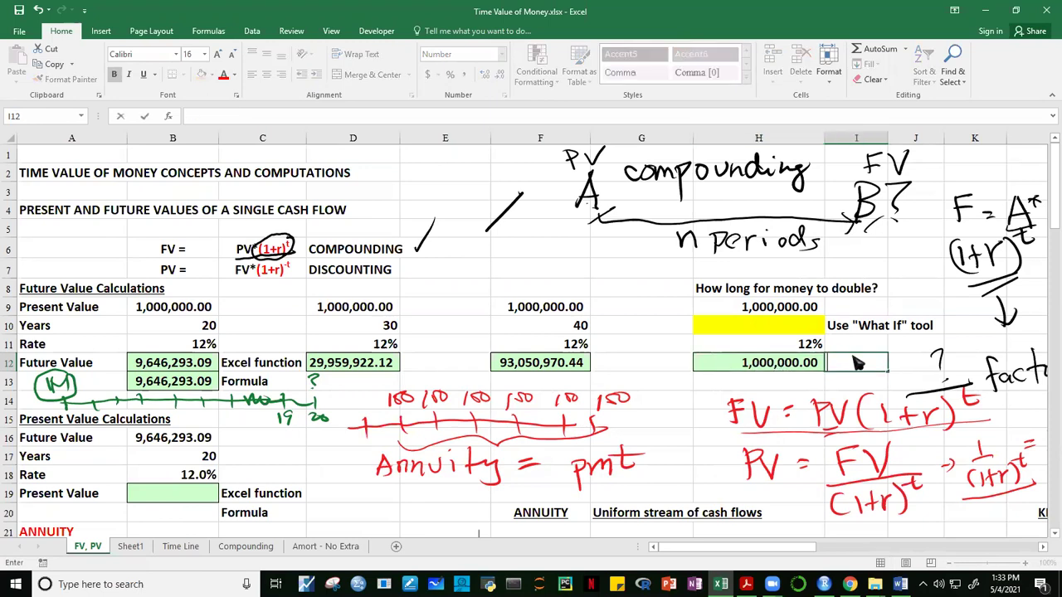
type("FV")
key("Return")
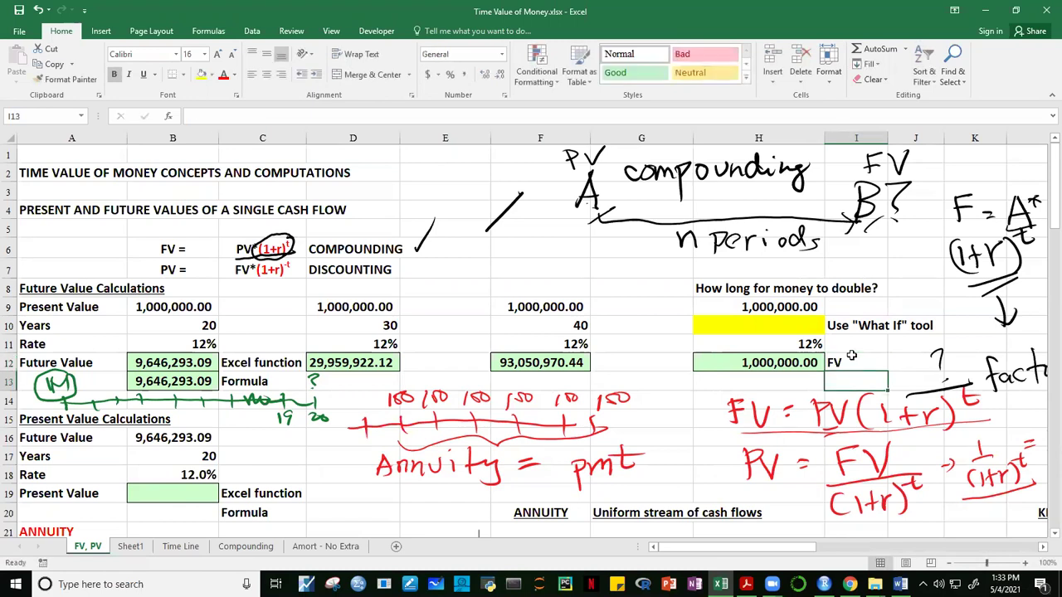
Try 1, 2, then 10 years in H10, watching H12 recalculate.
left_click(779, 362)
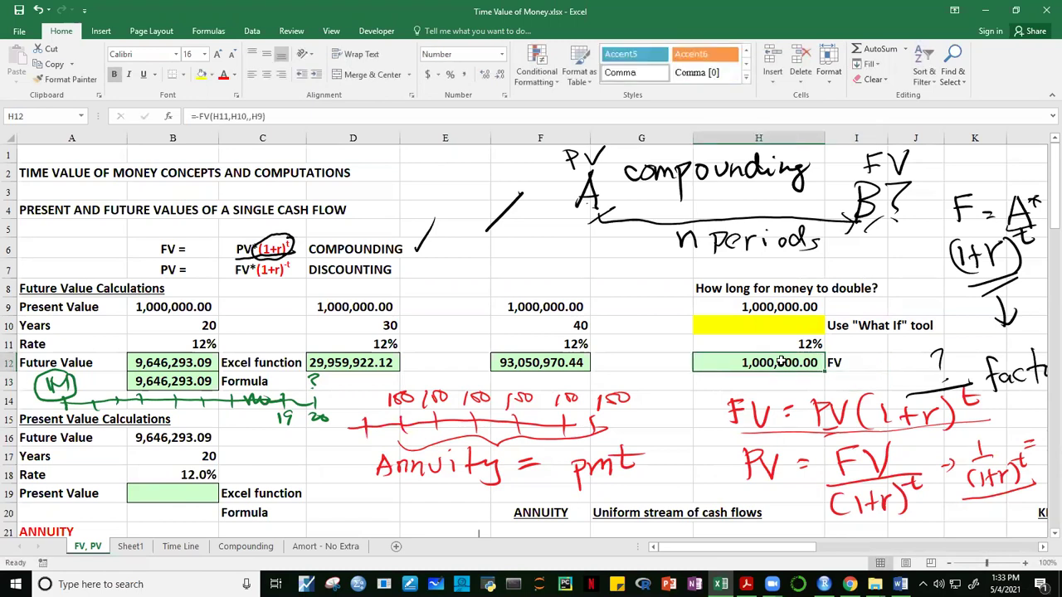
left_click(768, 304)
left_click(782, 329)
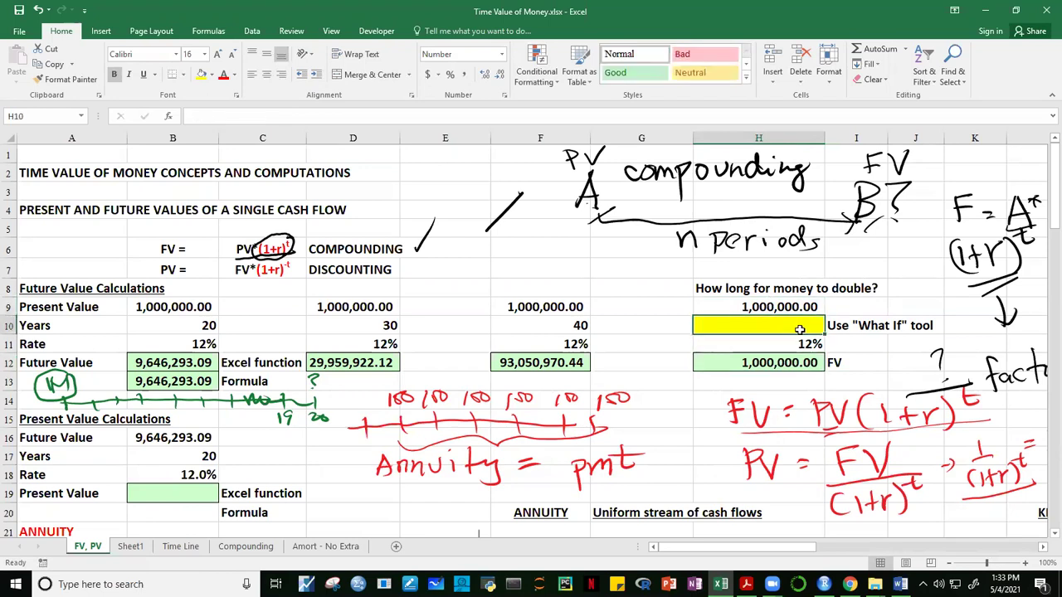
type("1")
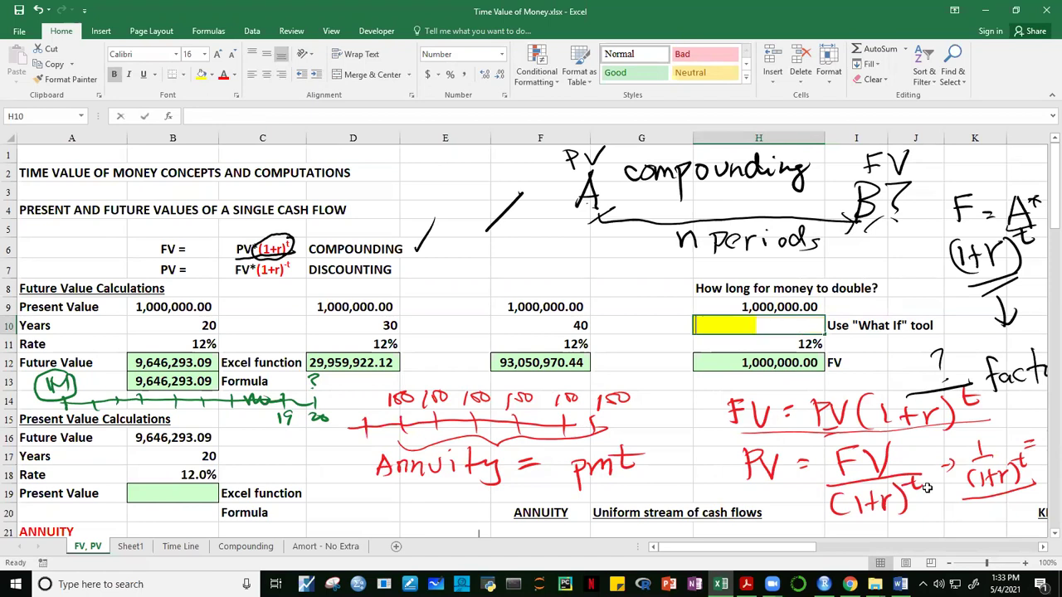
left_click(889, 388)
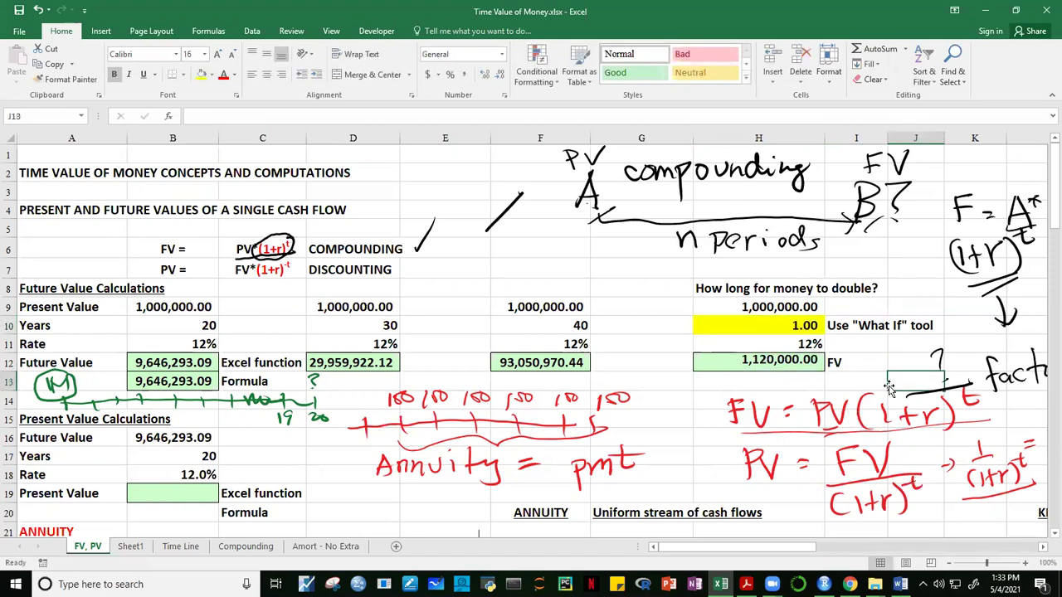
left_click(795, 362)
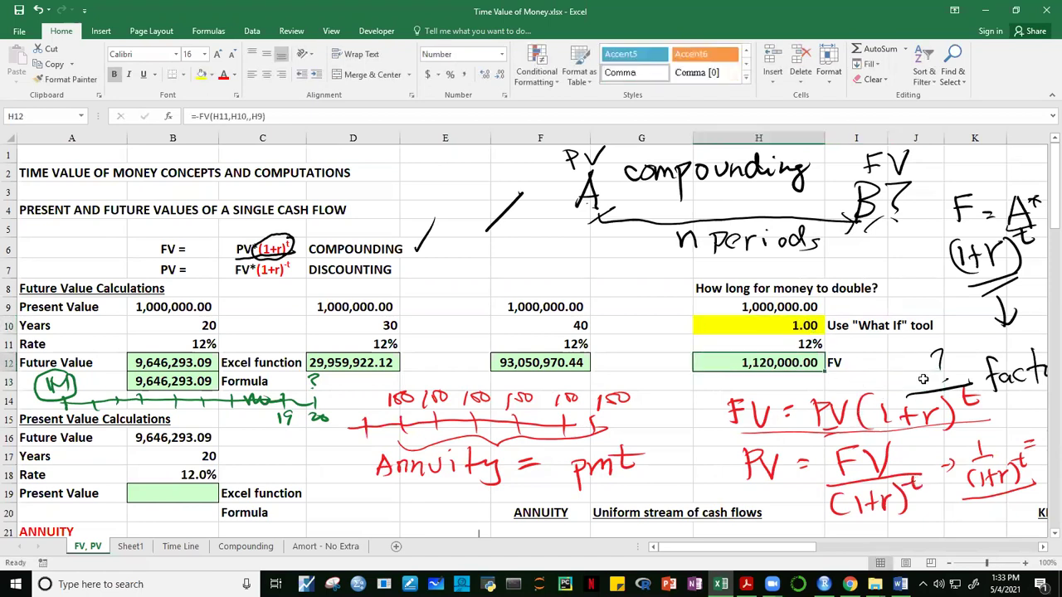
left_click(786, 328)
type("2")
left_click(904, 379)
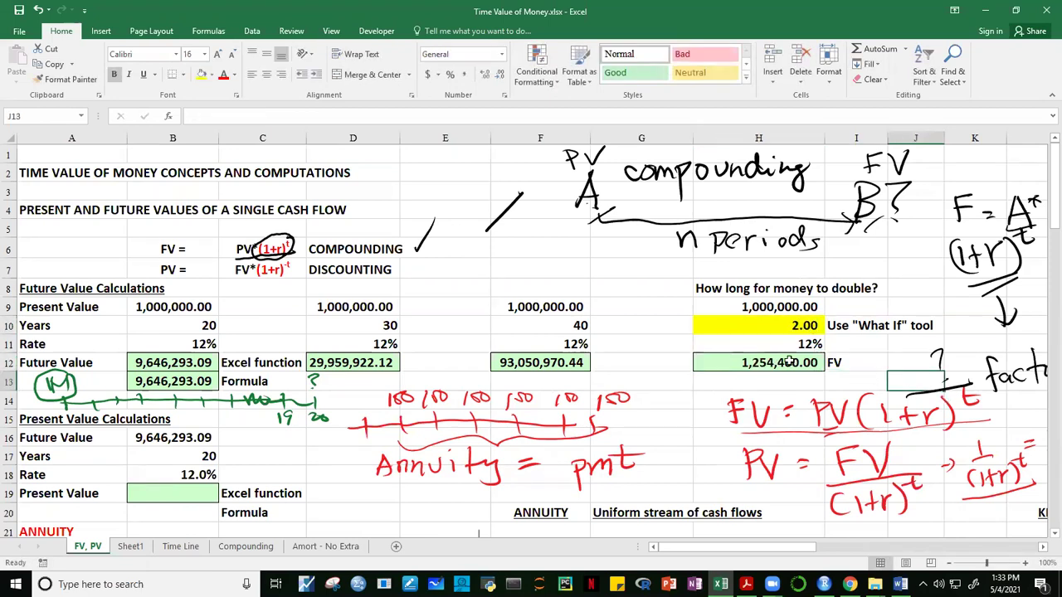
left_click(803, 325)
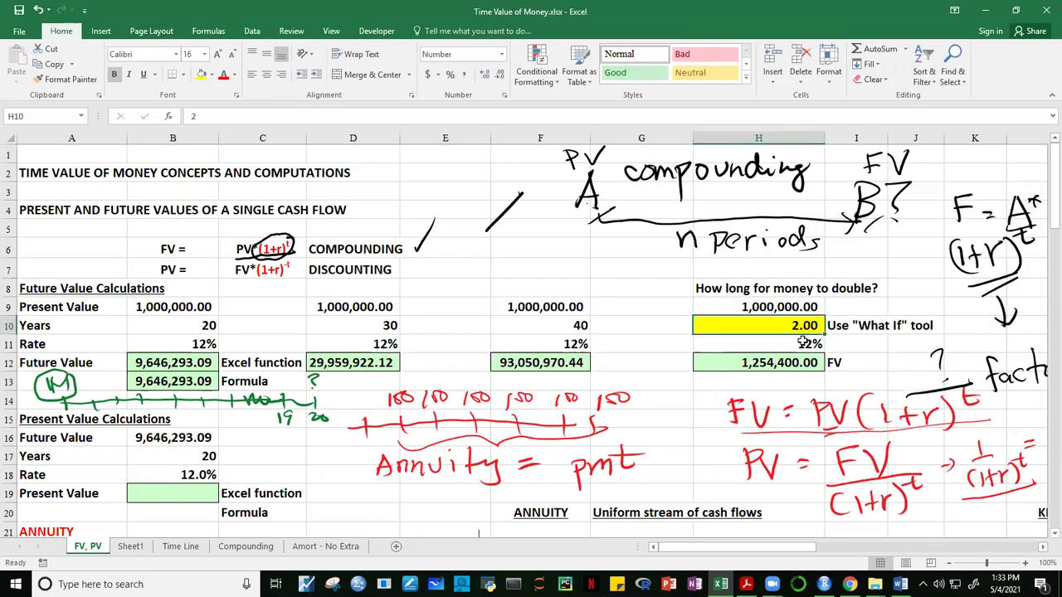
type("10")
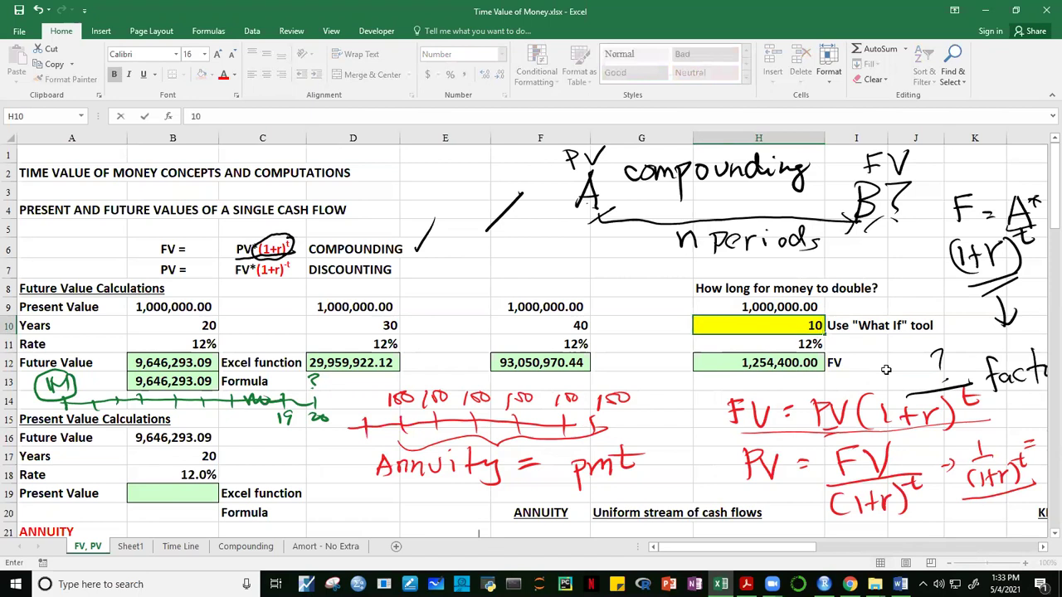
key("Return")
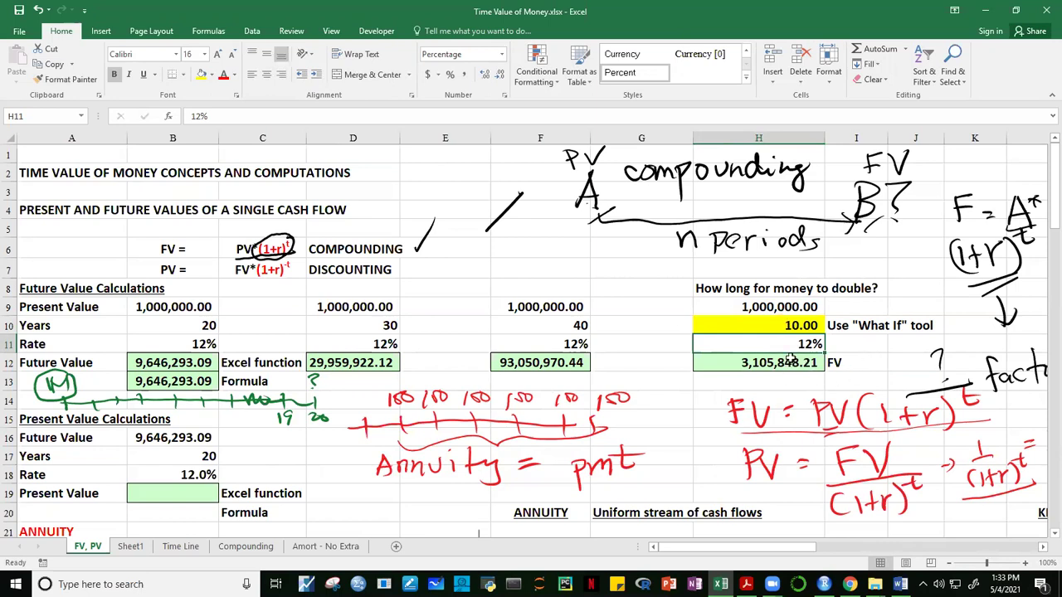
Add a pv label in I9 and a right-aligned nper label in G10.
left_click(895, 358)
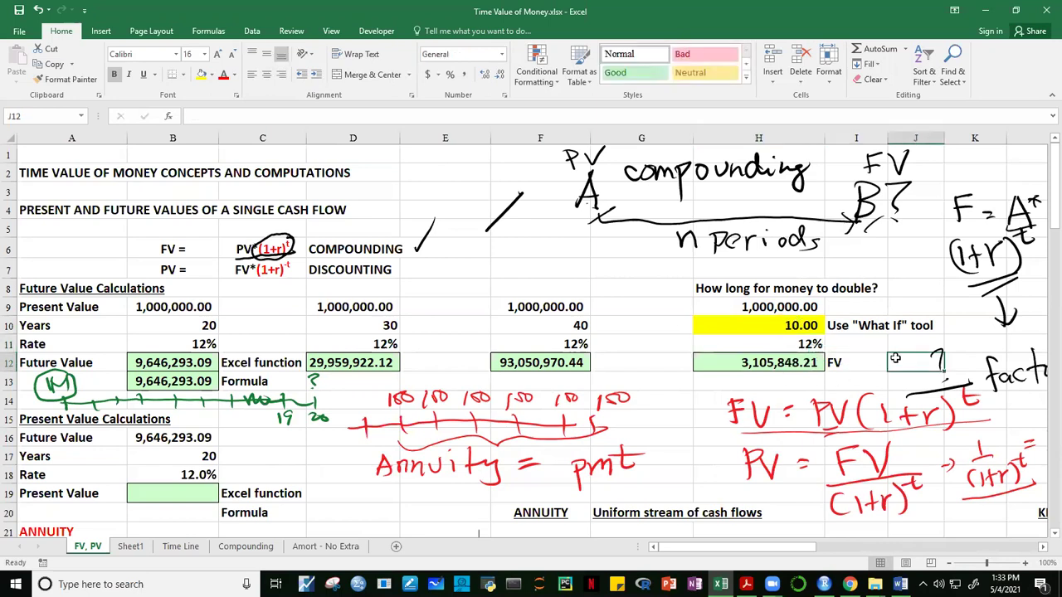
left_click(862, 307)
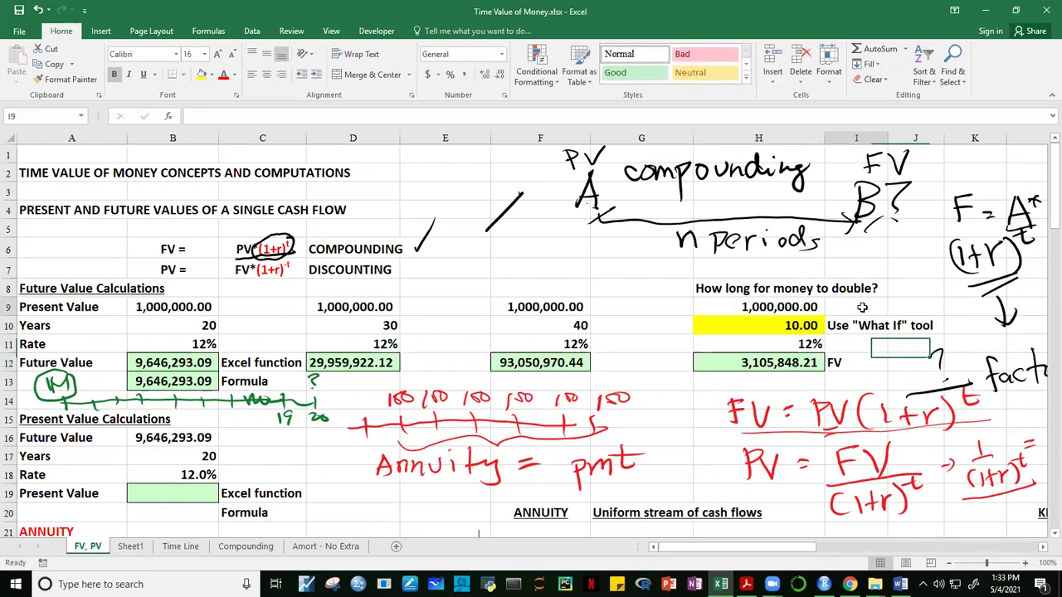
type("pv")
key("Return")
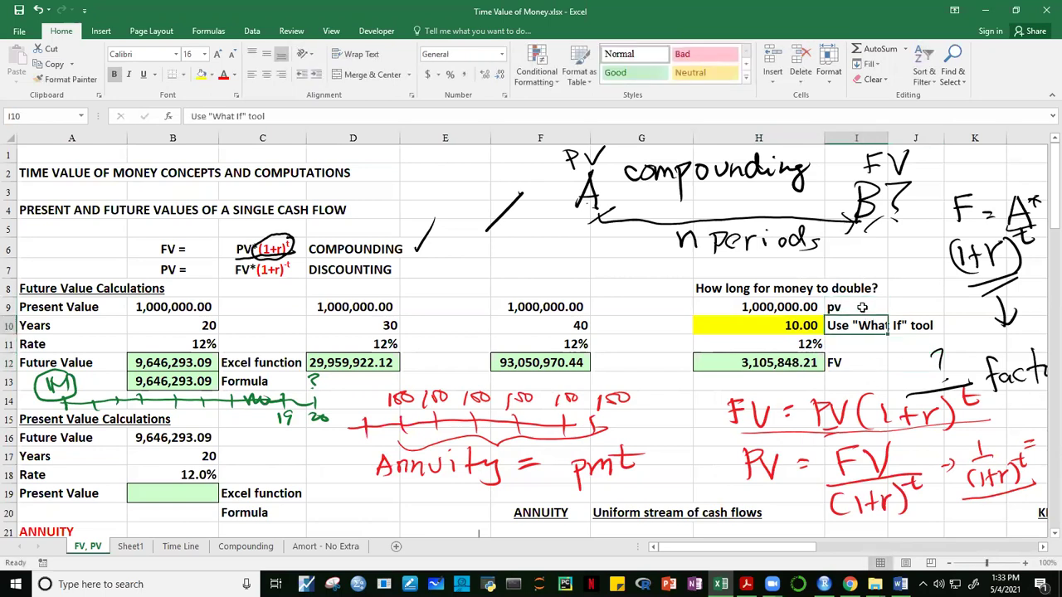
left_click(792, 329)
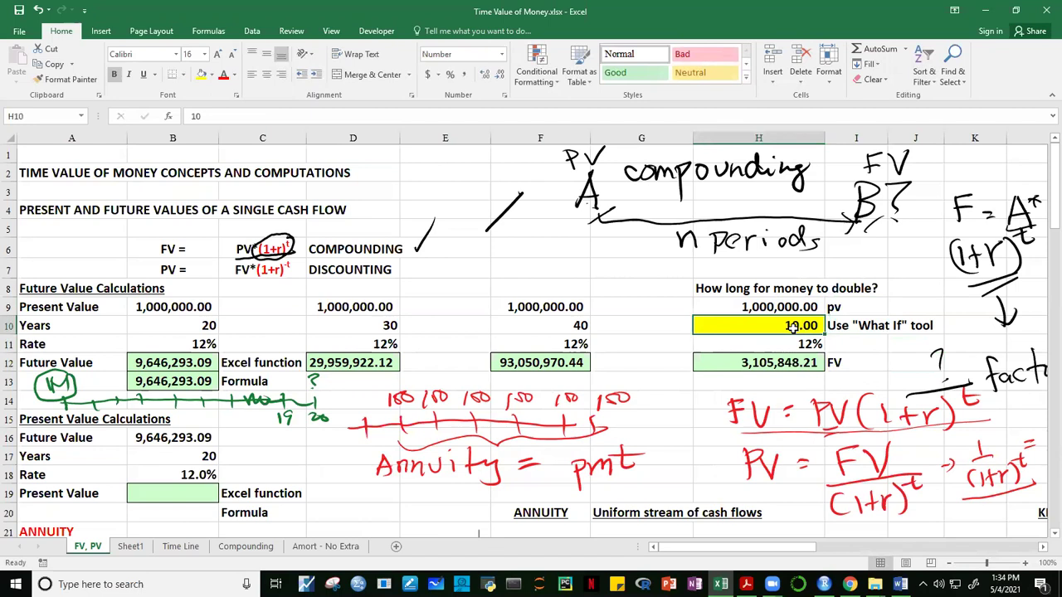
left_click(674, 326)
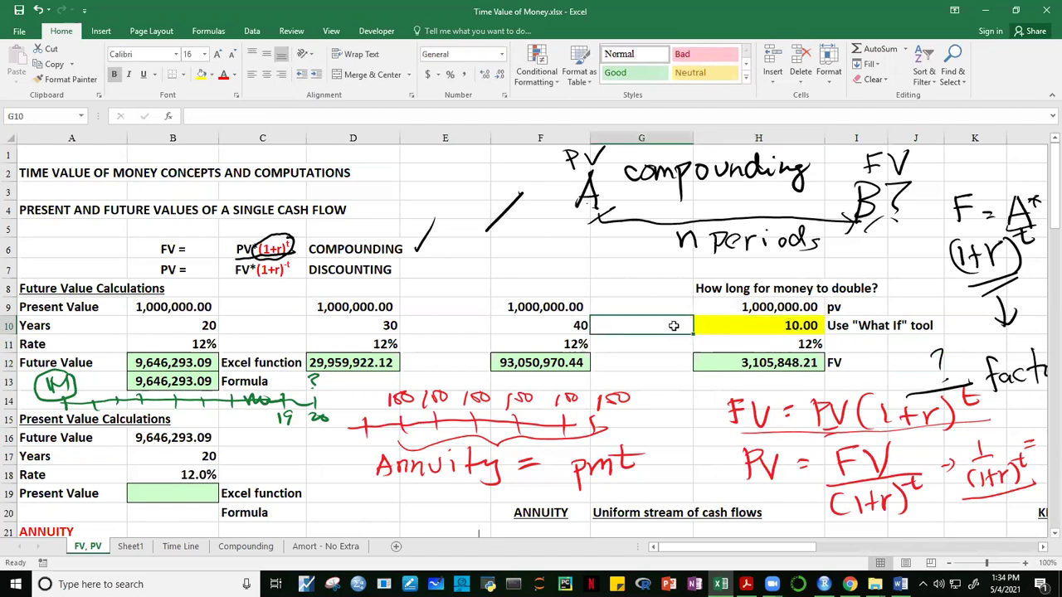
type("nper")
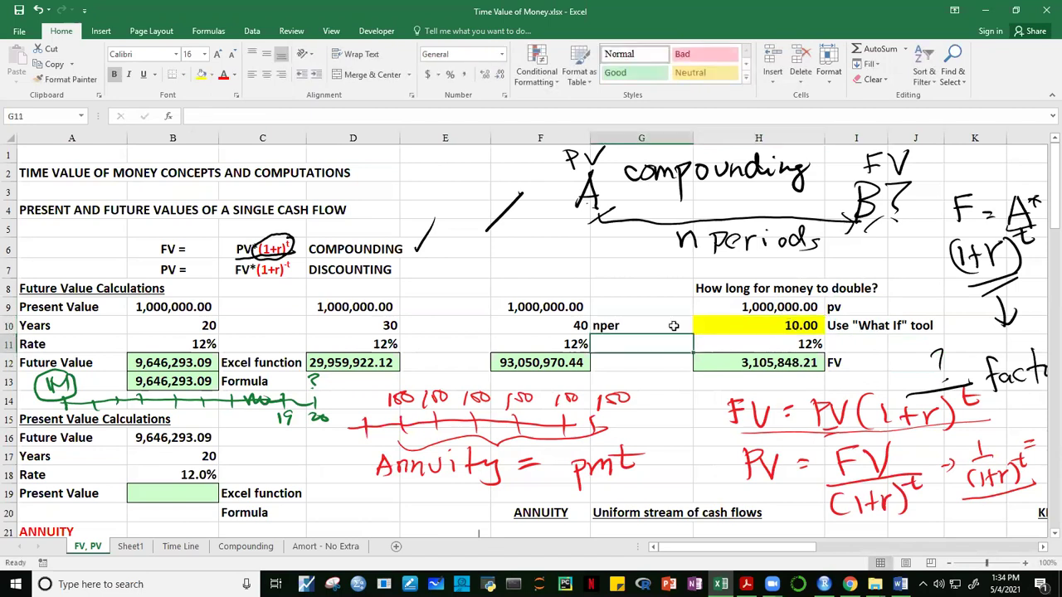
key("ctrl+Return")
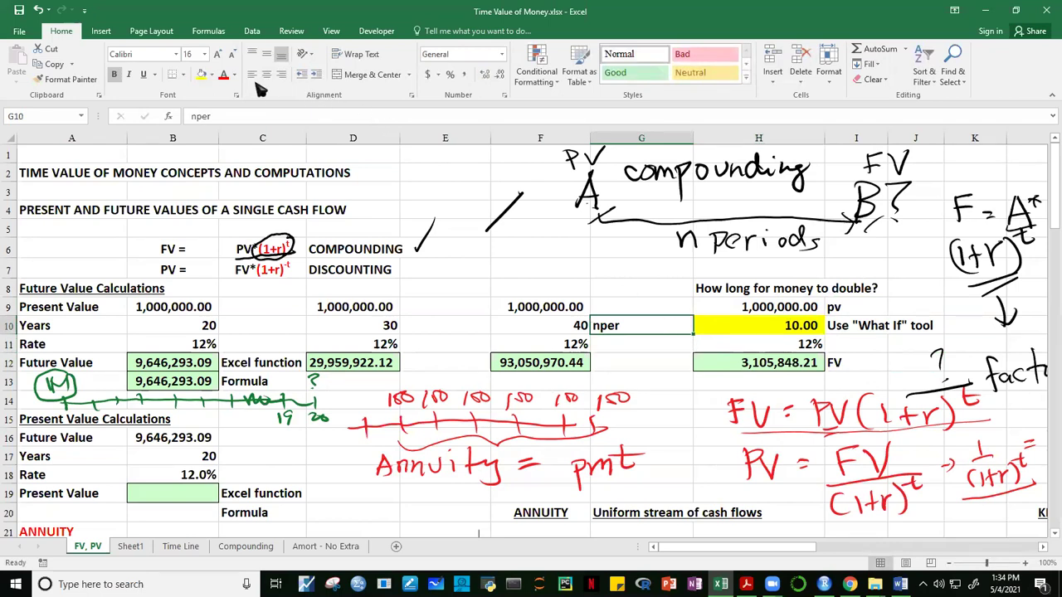
left_click(283, 75)
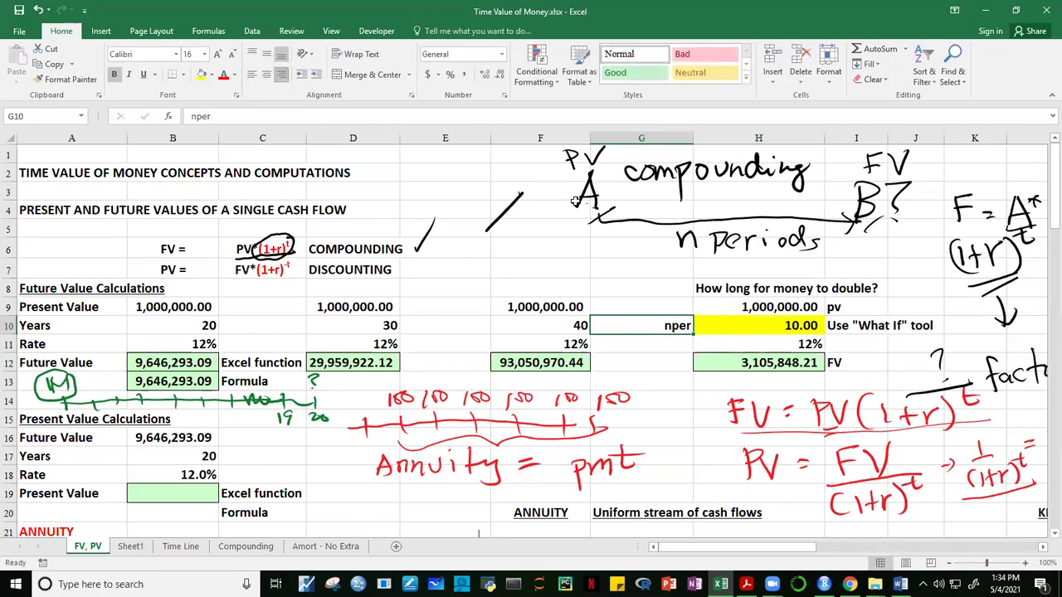
Review the years, rate and FV formula cells of the doubling block.
left_click(770, 327)
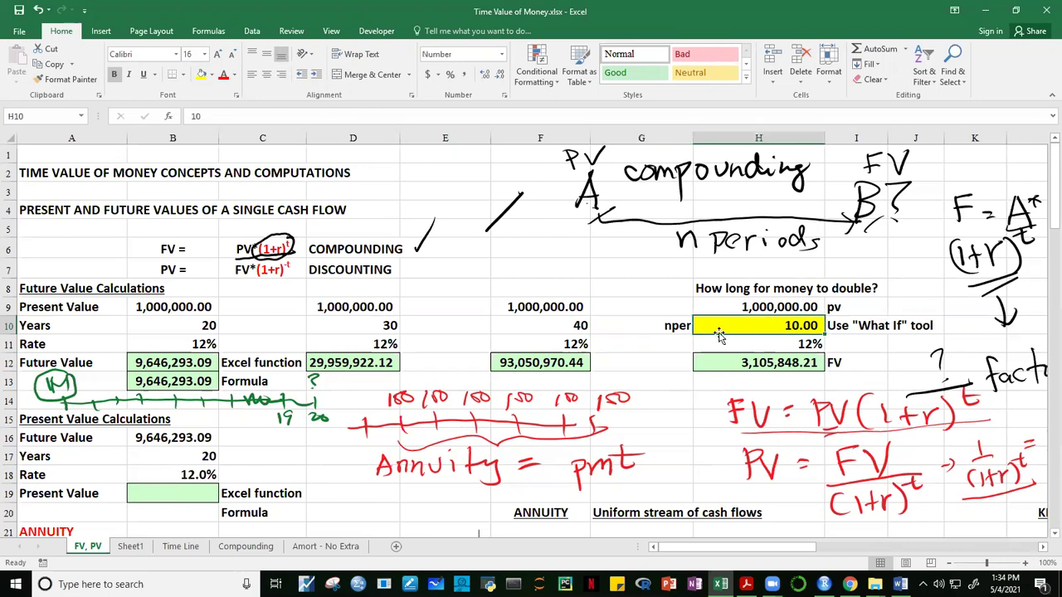
left_click(778, 366)
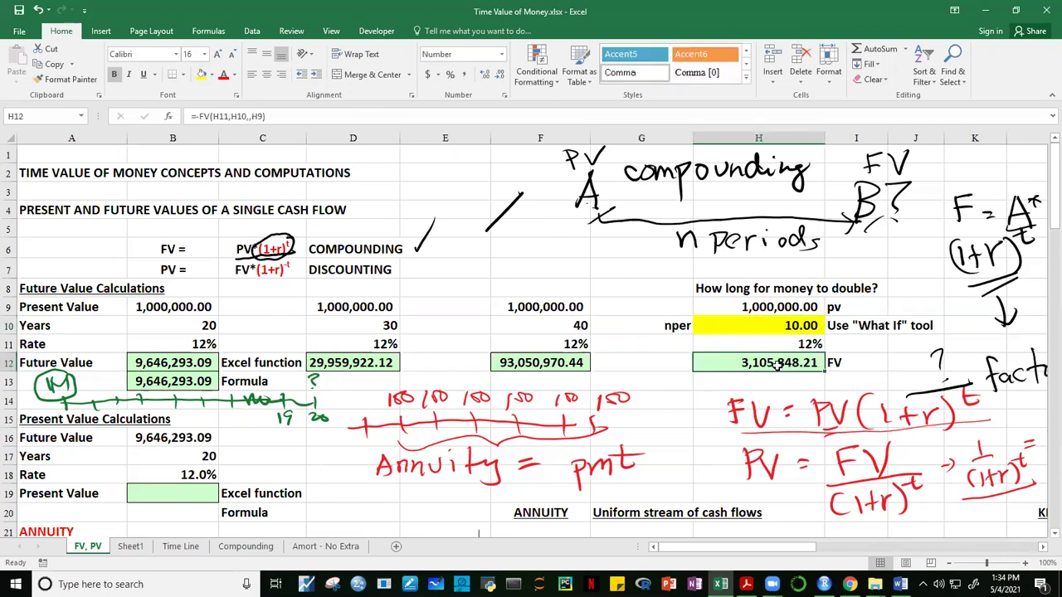
left_click(799, 343)
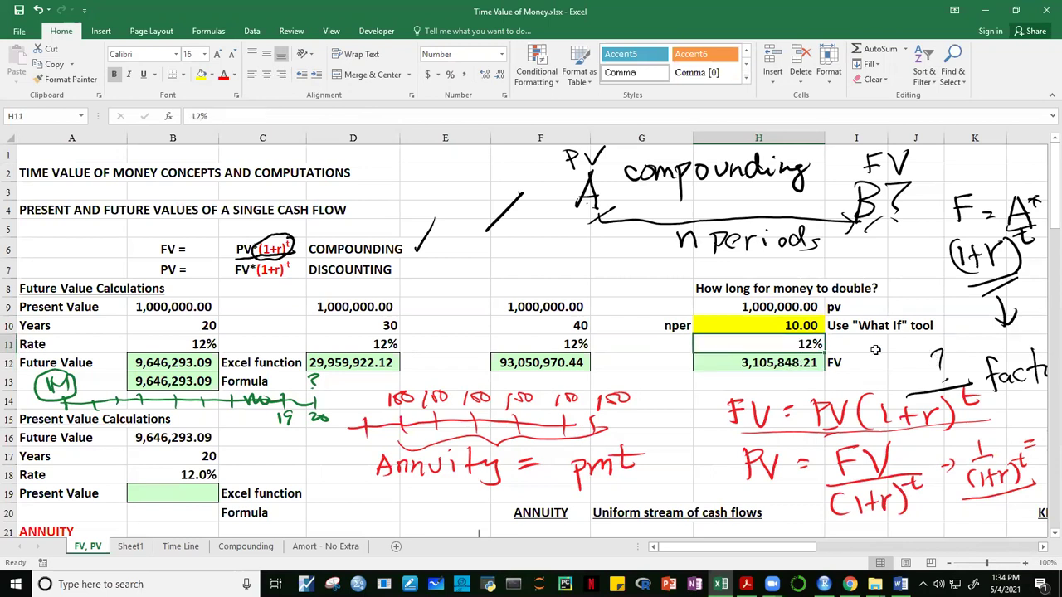
left_click(780, 361)
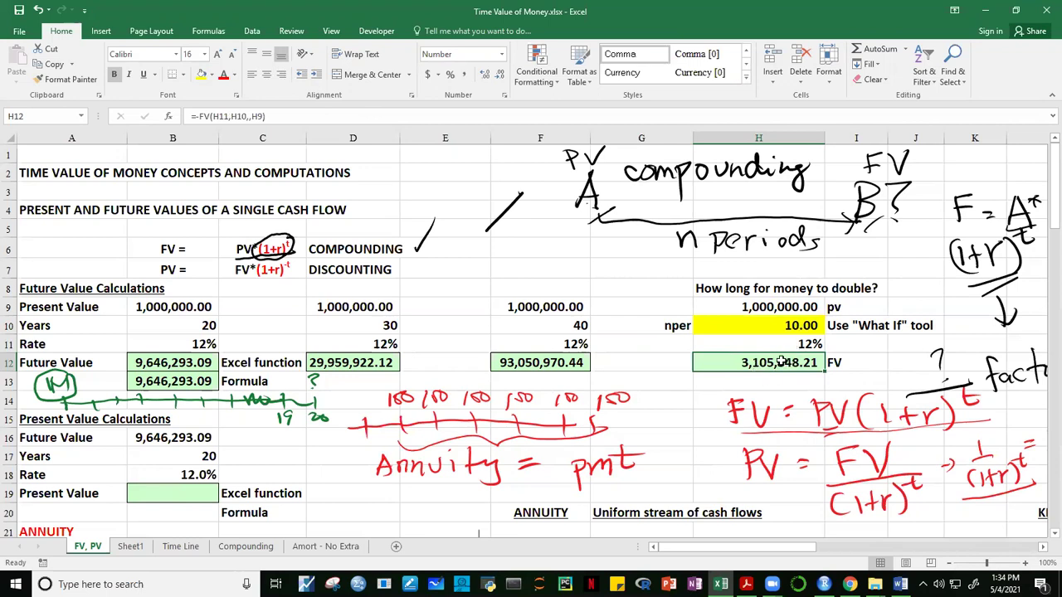
key("ctrl+z")
Set H10 to 5 years, undoing a mistaken 5 entered over H12's formula.
key("ctrl+y")
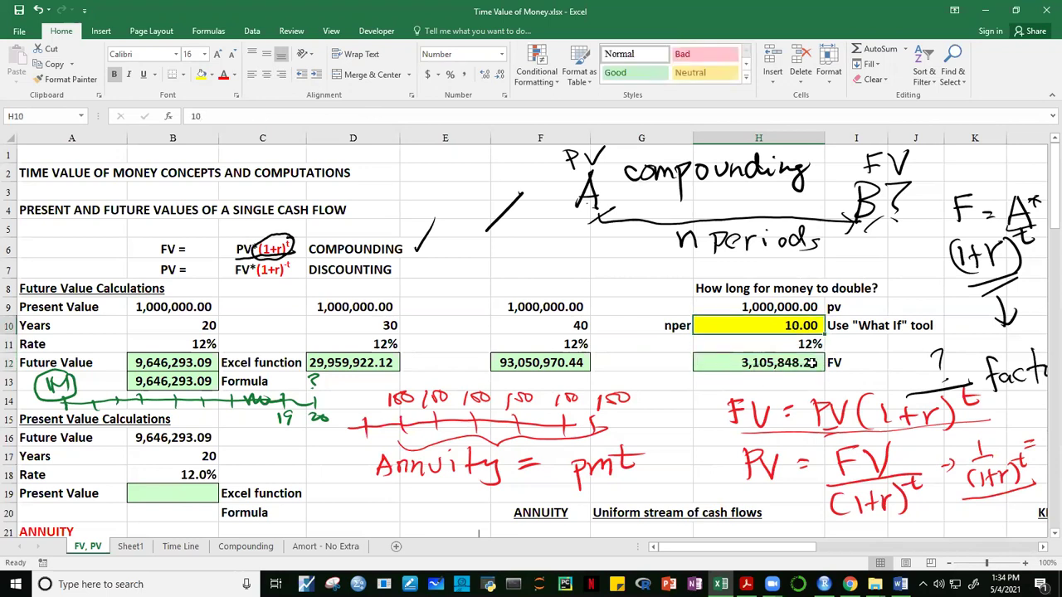
type("5")
key("Return")
key("Return")
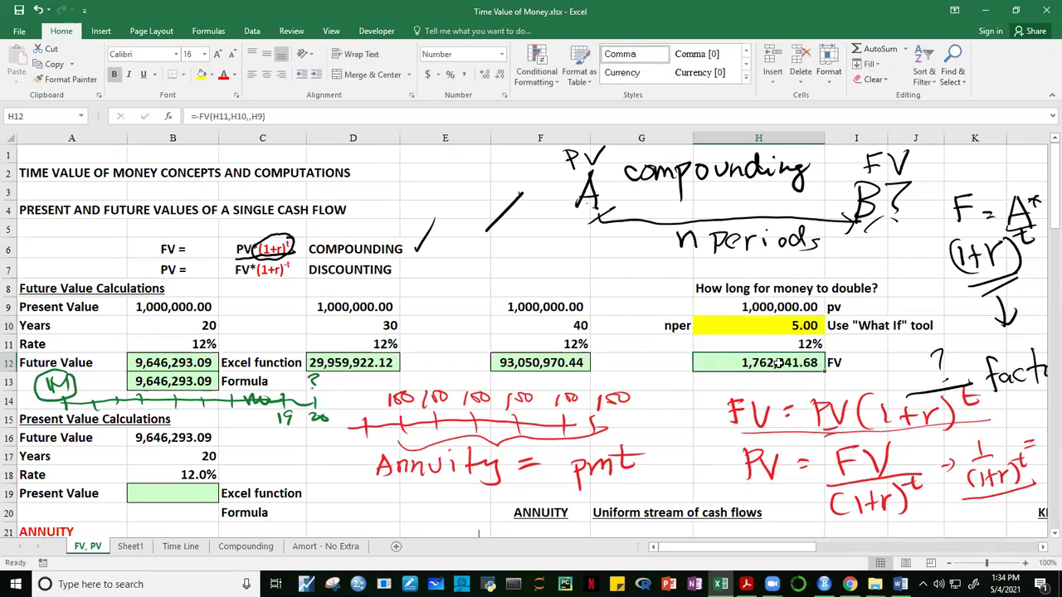
type("5.5")
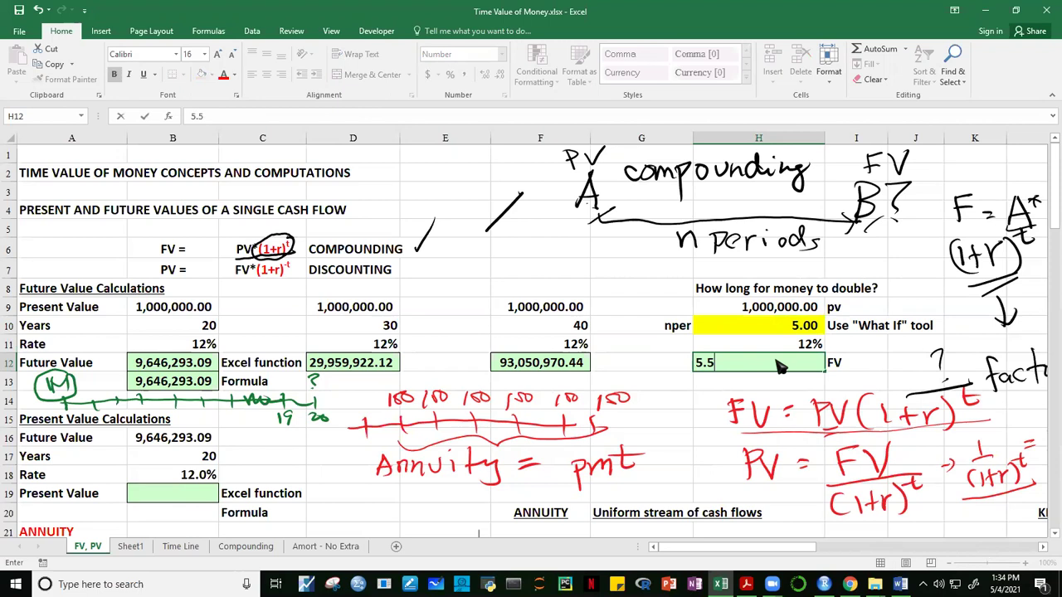
key("Return")
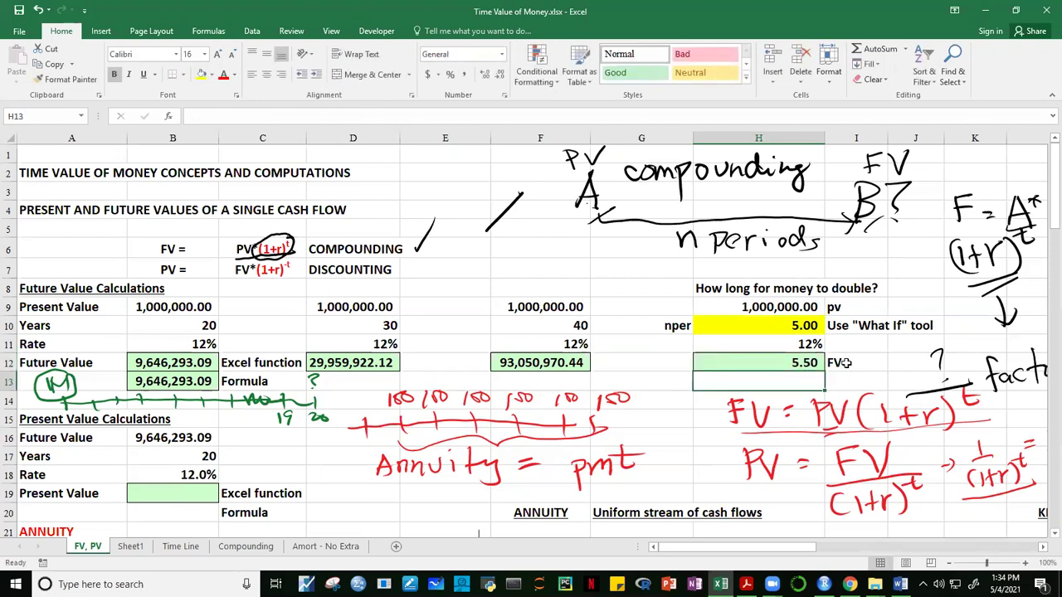
key("ctrl+z")
Set H10 to 5.5 years, giving 1,865,087.13 in H12, and review H9:H12.
left_click(801, 324)
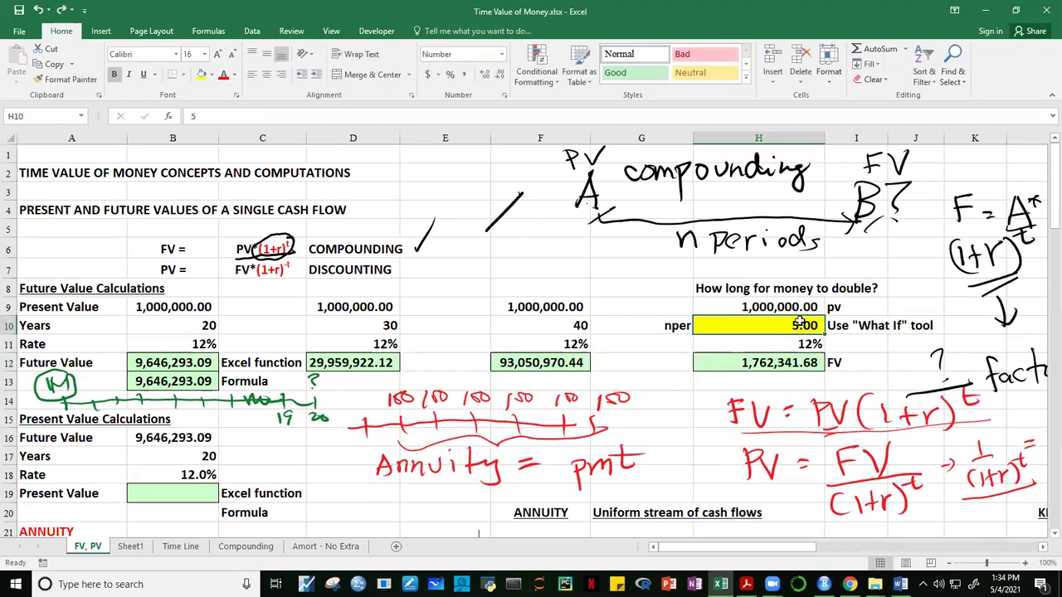
type("5.5")
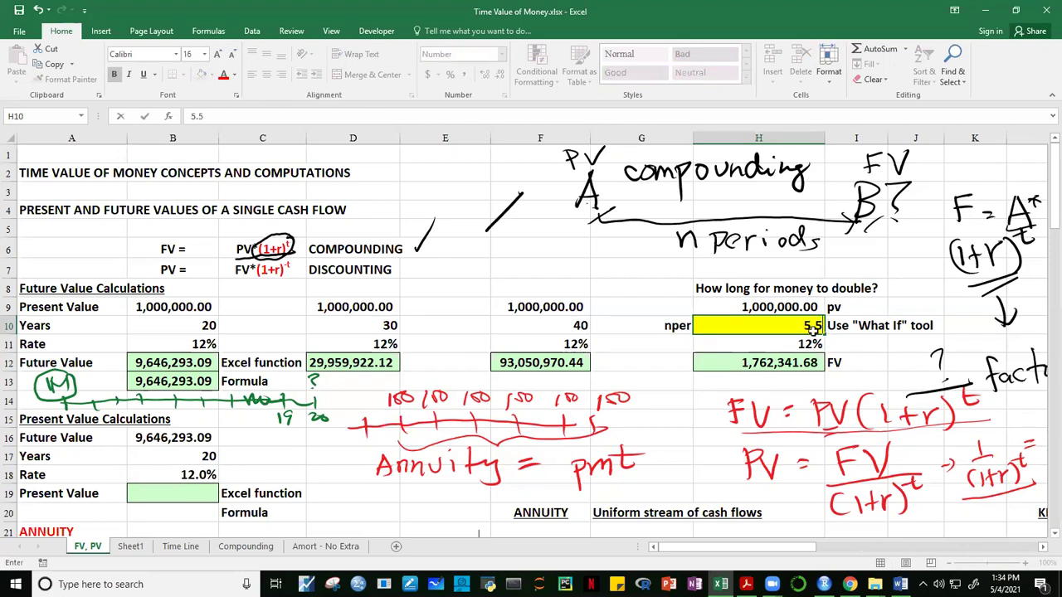
key("Return")
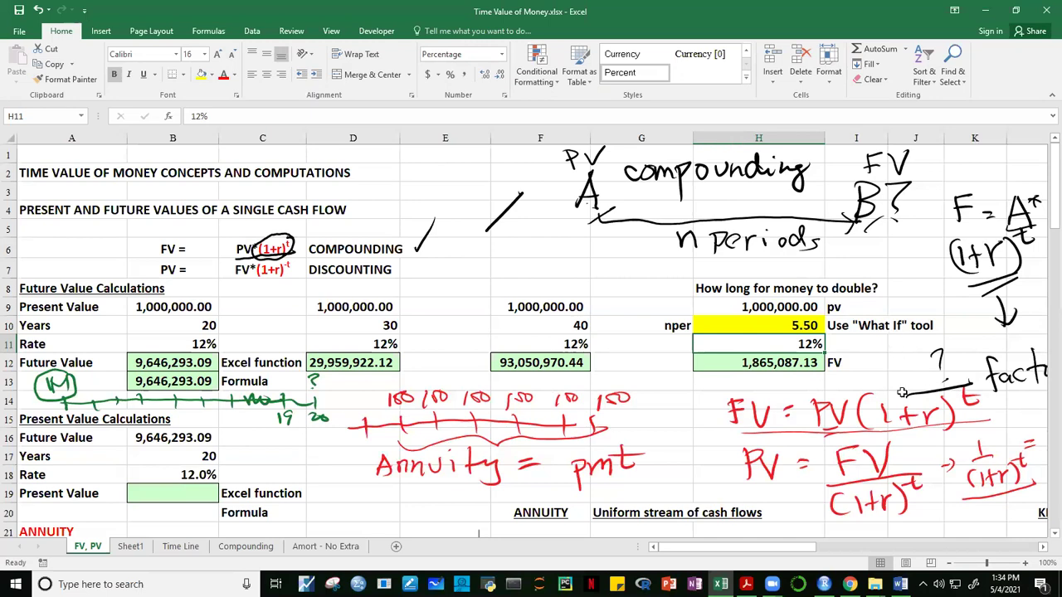
left_click_drag(747, 306, 751, 362)
left_click(803, 326)
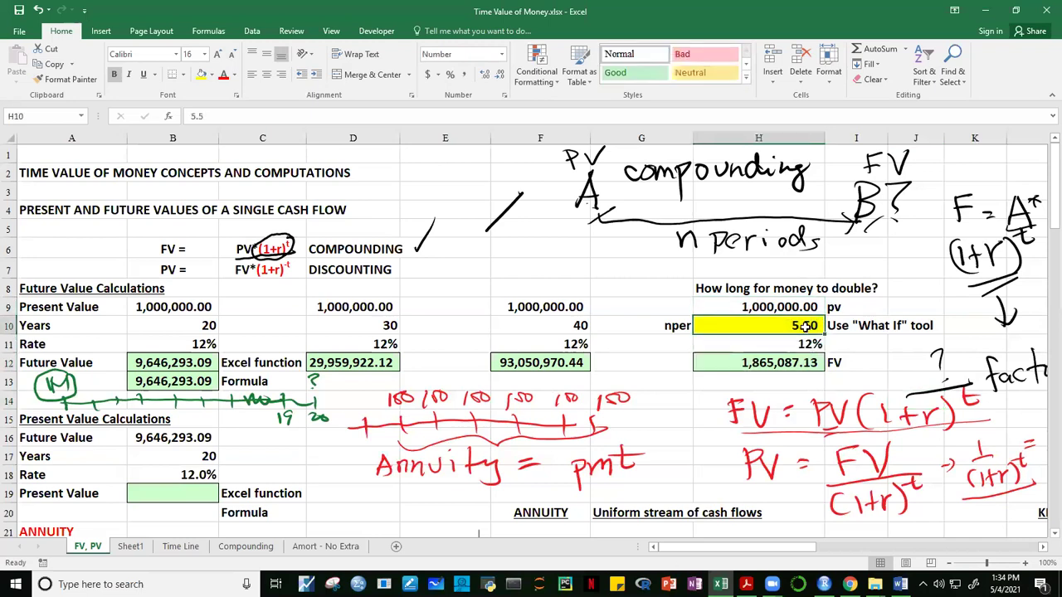
left_click(791, 367)
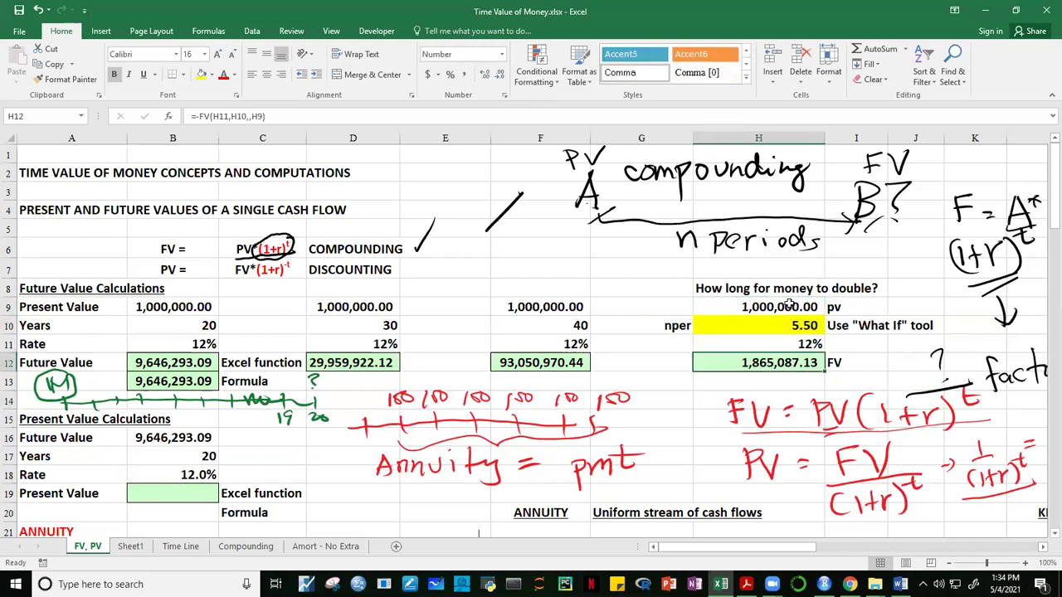
left_click_drag(788, 306, 784, 362)
left_click(881, 357)
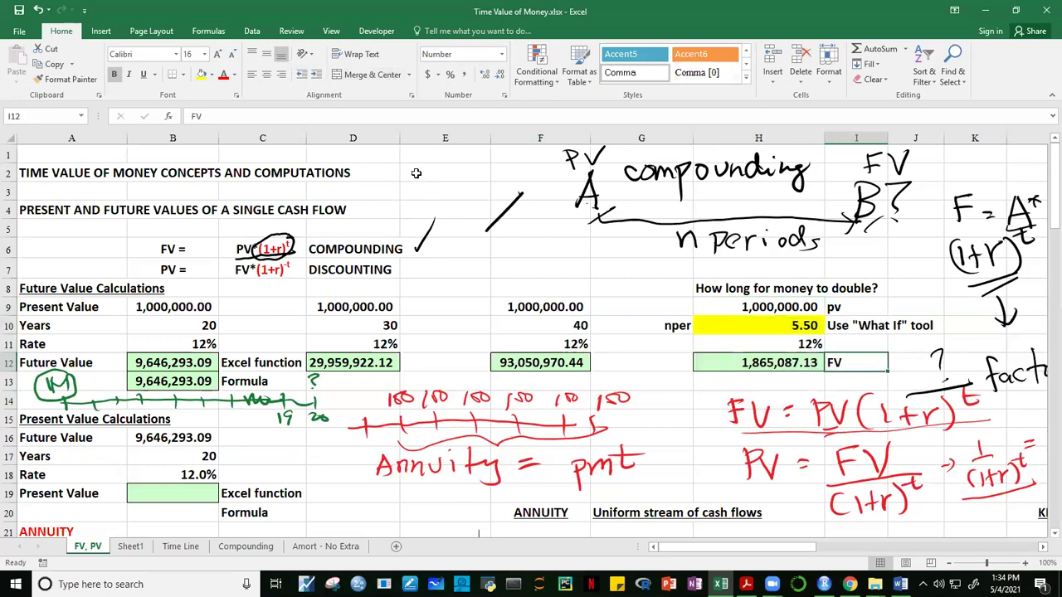
Goal Seek H12 to 2,000,000 by changing H10, yielding 6.12 years.
left_click(253, 31)
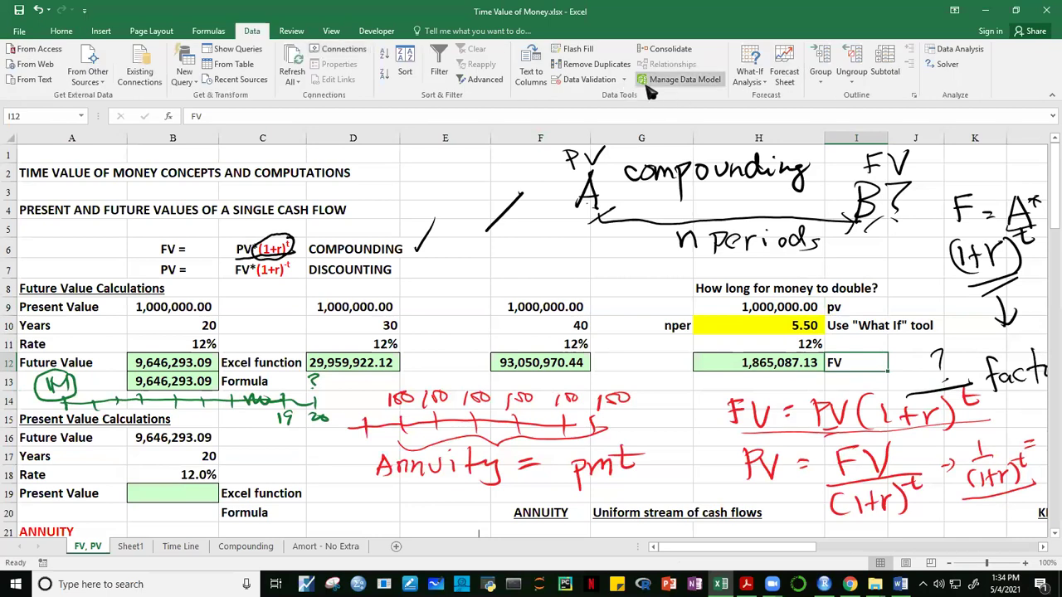
left_click(759, 83)
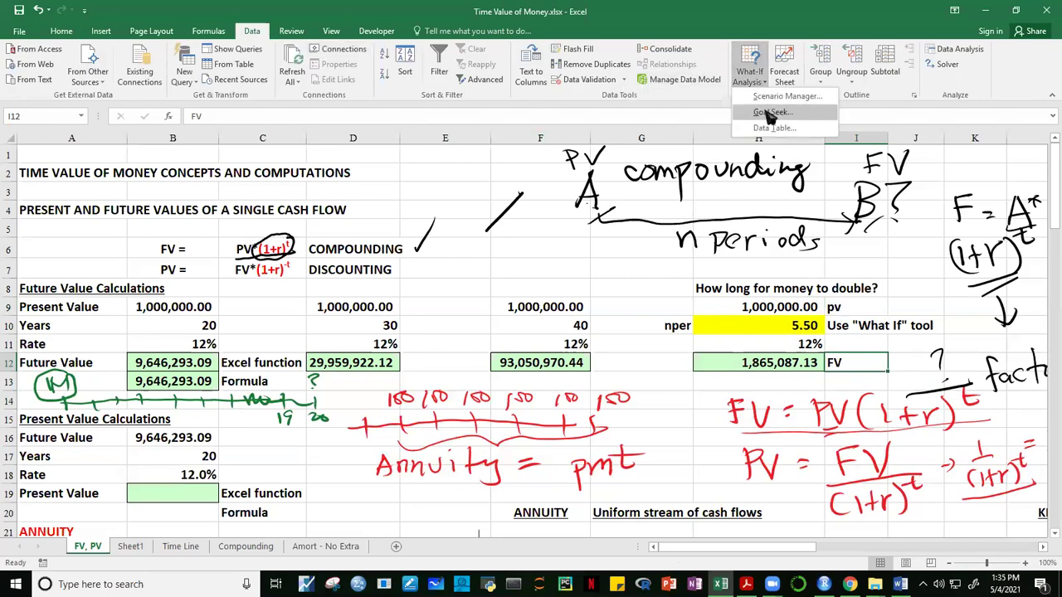
left_click(770, 114)
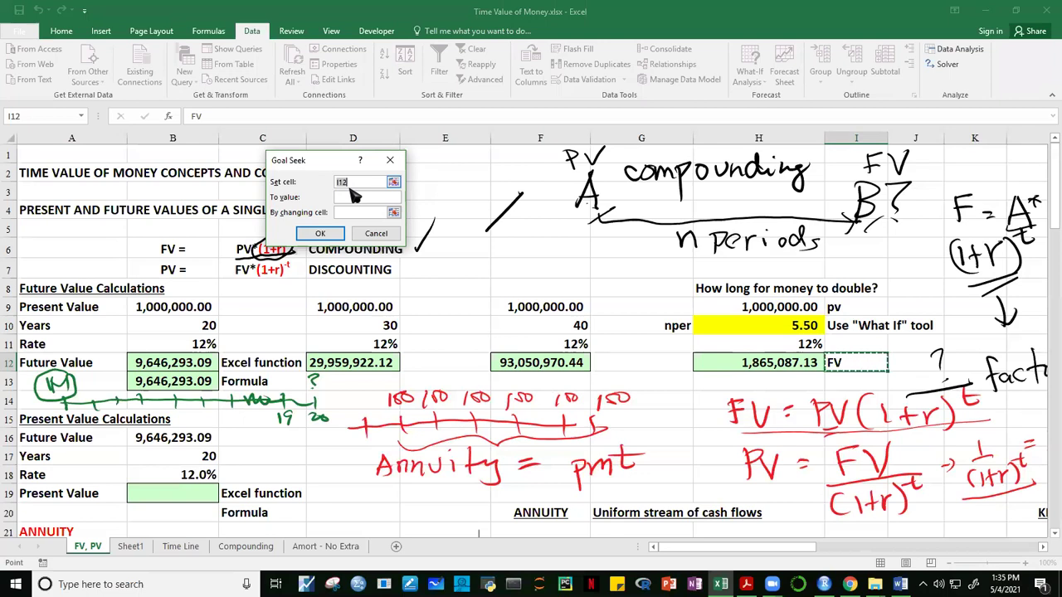
left_click(751, 363)
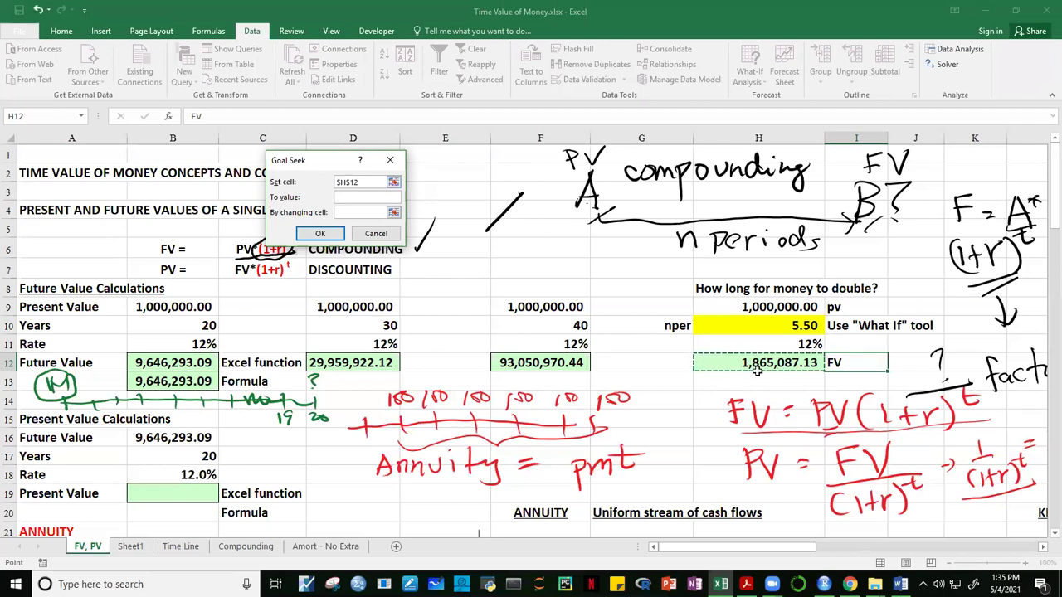
left_click(352, 199)
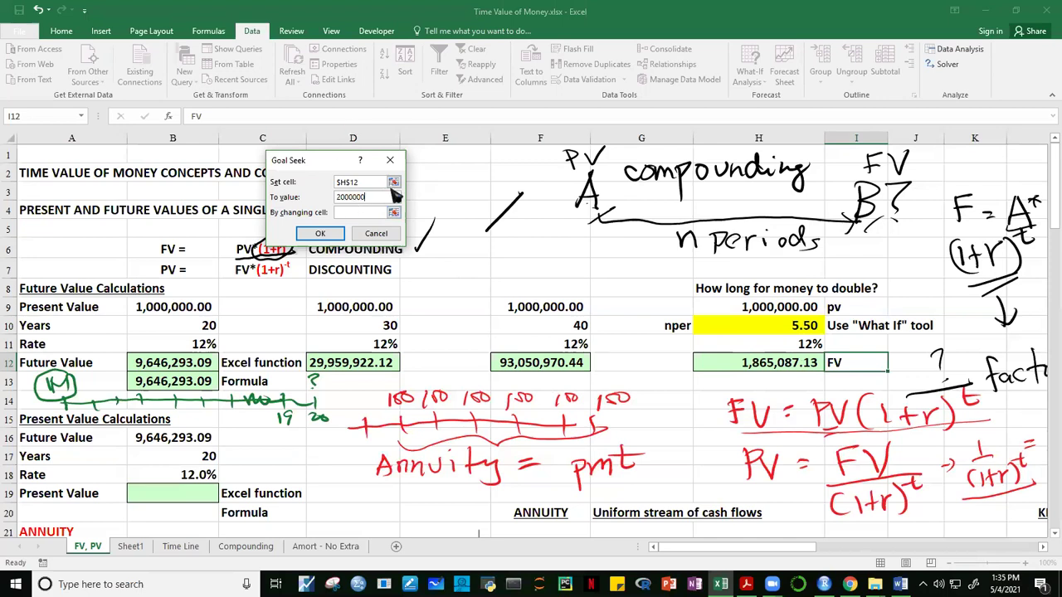
left_click(359, 216)
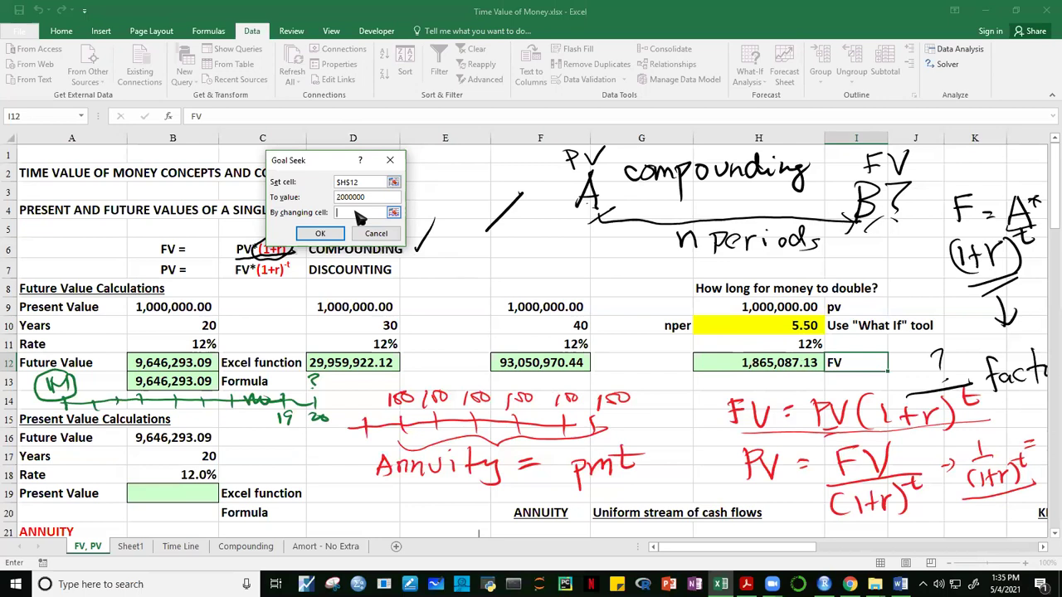
left_click(759, 326)
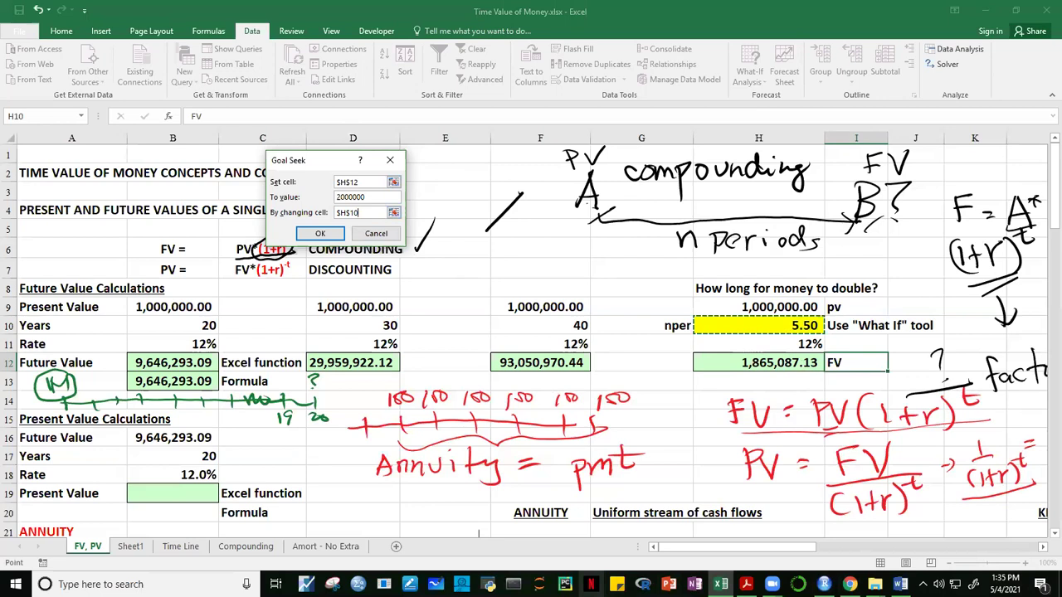
key("Return")
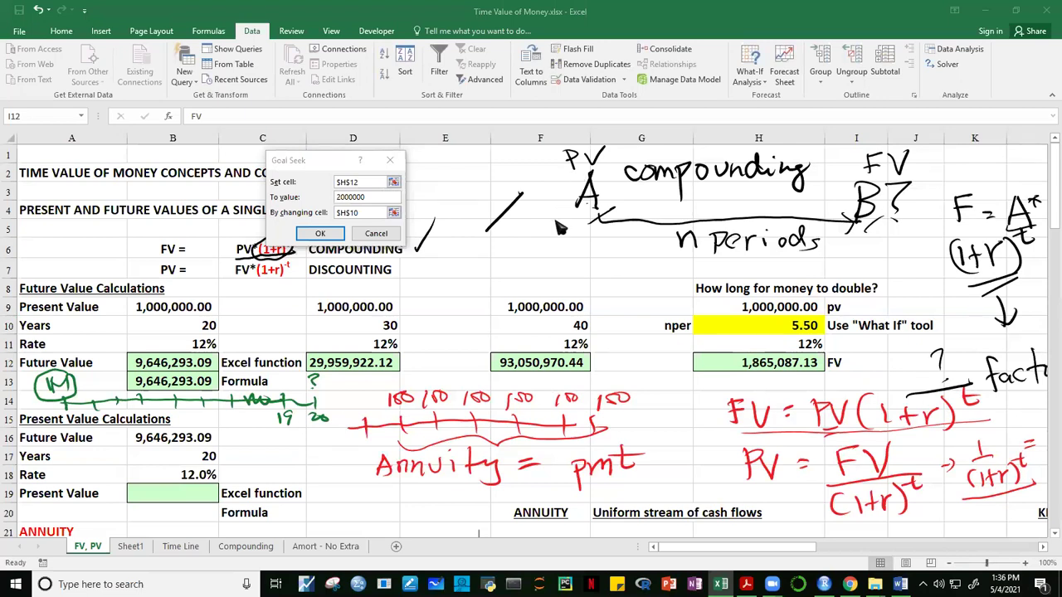
left_click(319, 235)
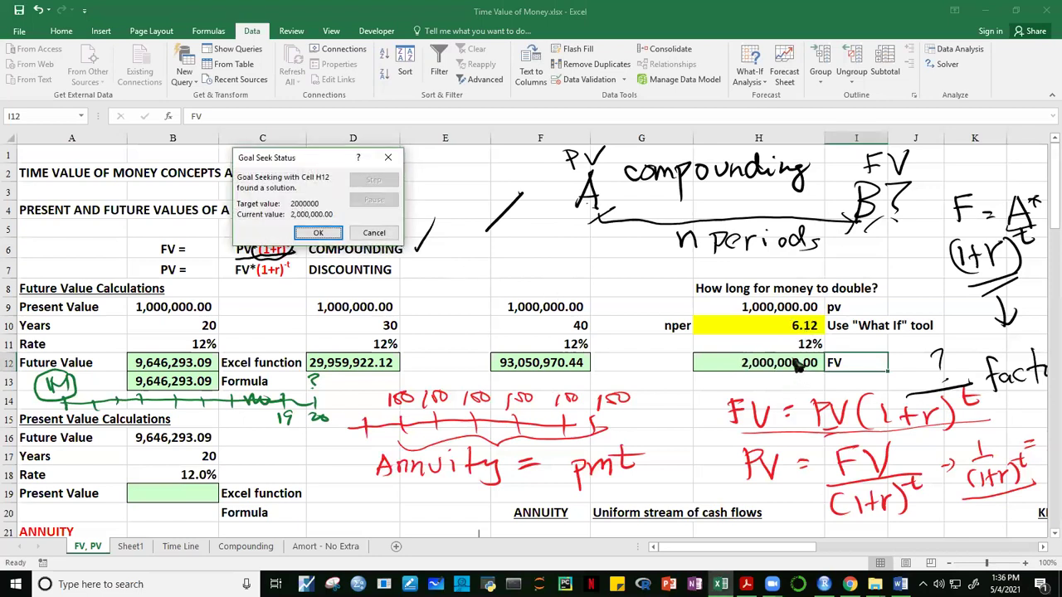
left_click(324, 232)
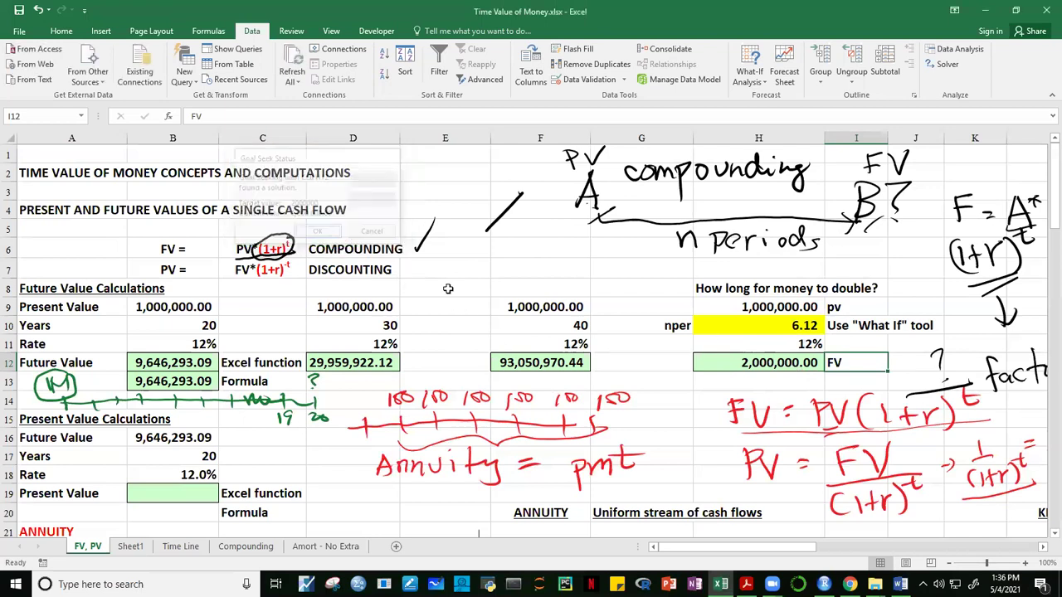
left_click(801, 322)
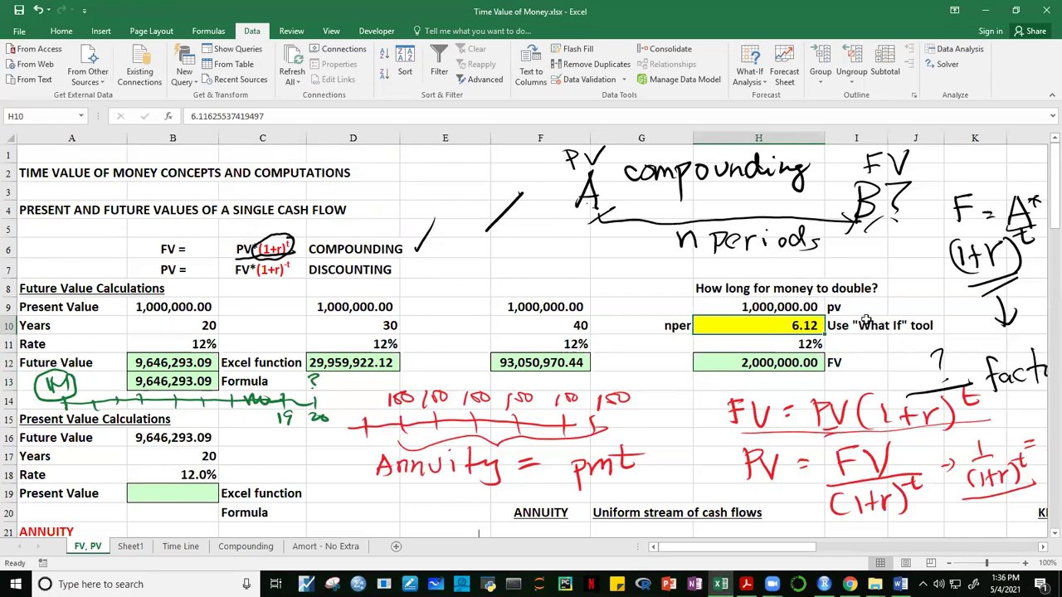
Change the rate in H11 to 20%, raising H12 to 3,049,950.01.
left_click(787, 308)
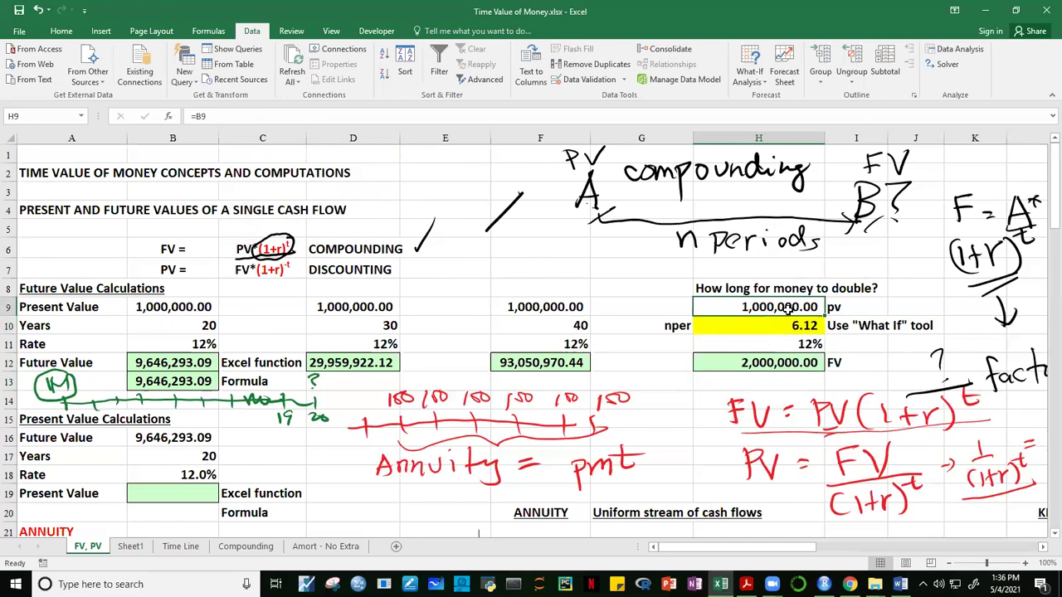
left_click(783, 363)
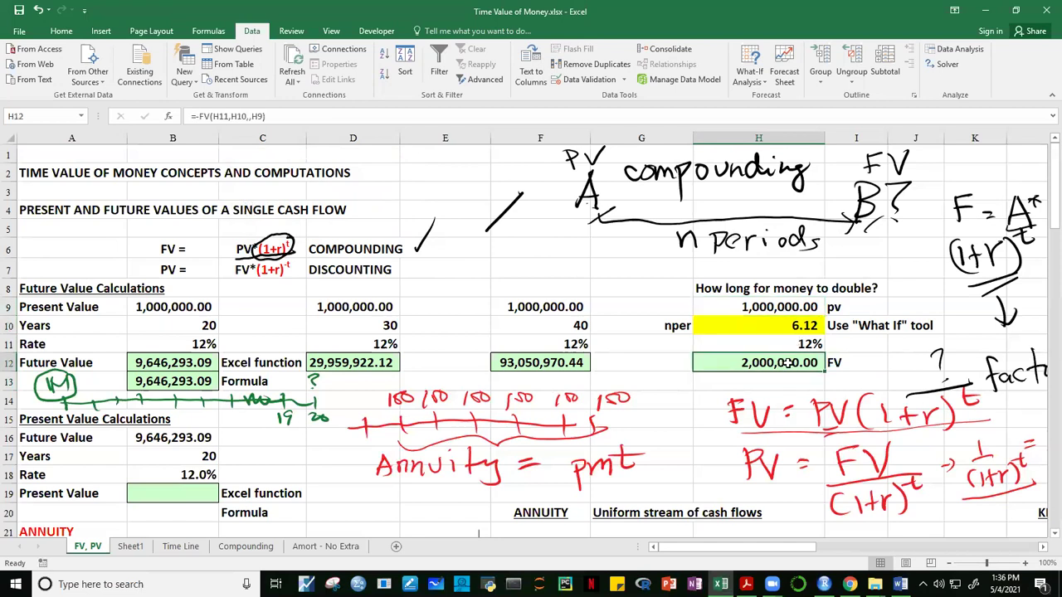
left_click(806, 345)
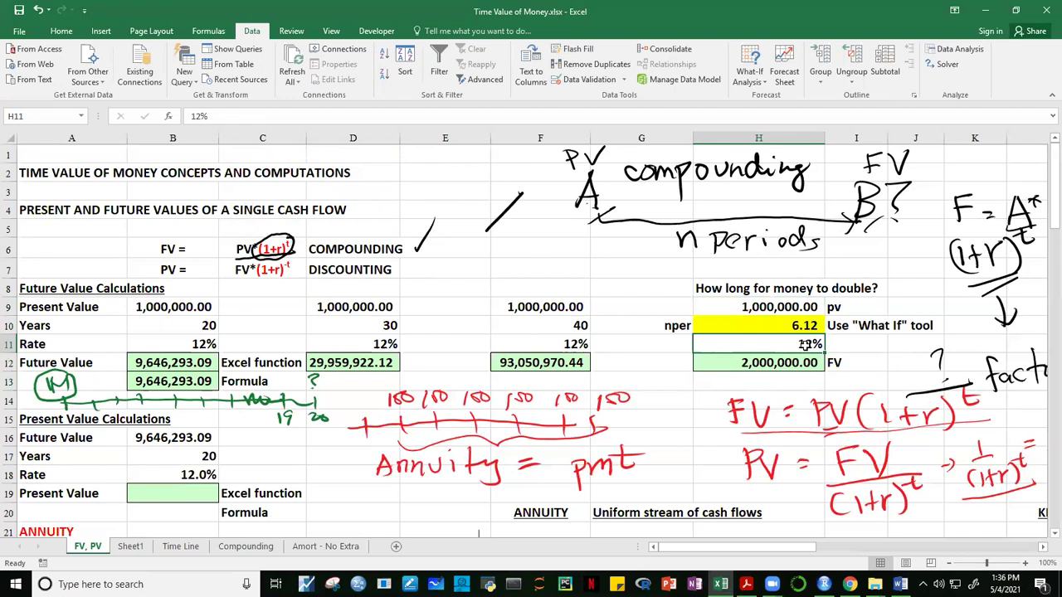
type("20")
key("Return")
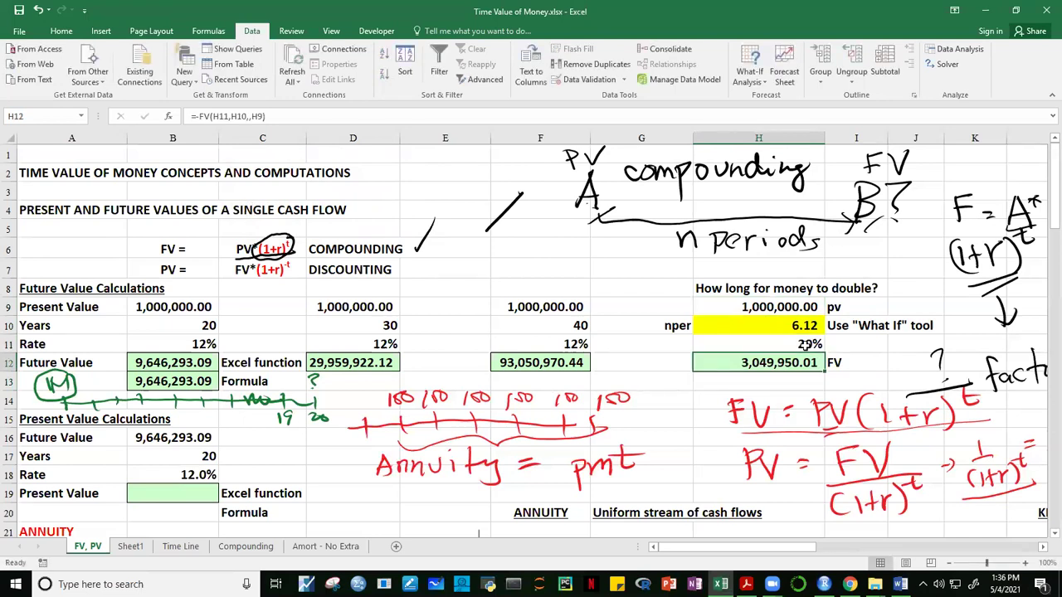
left_click(888, 345)
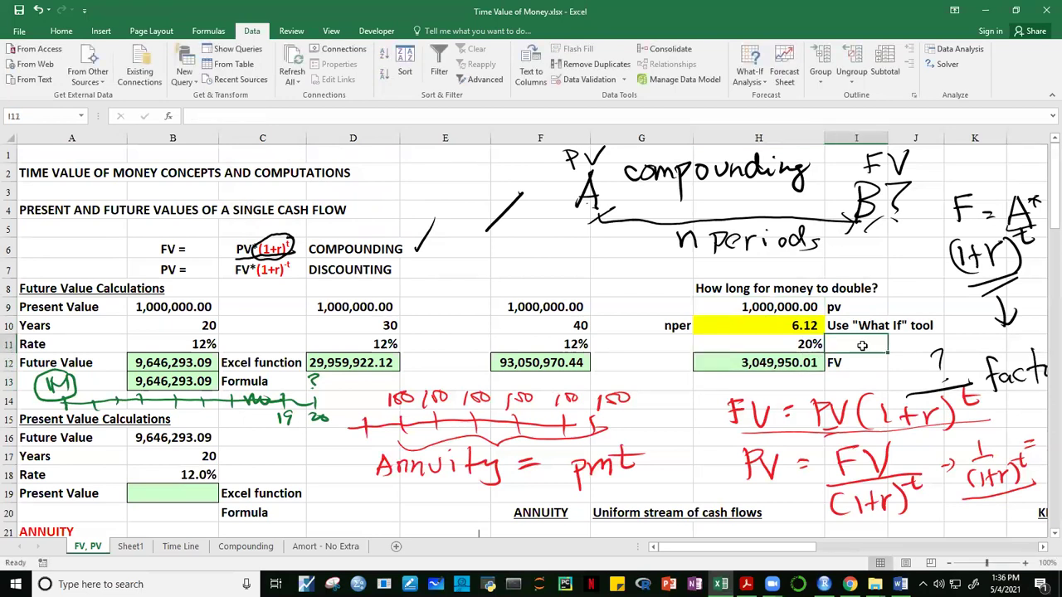
left_click(786, 345)
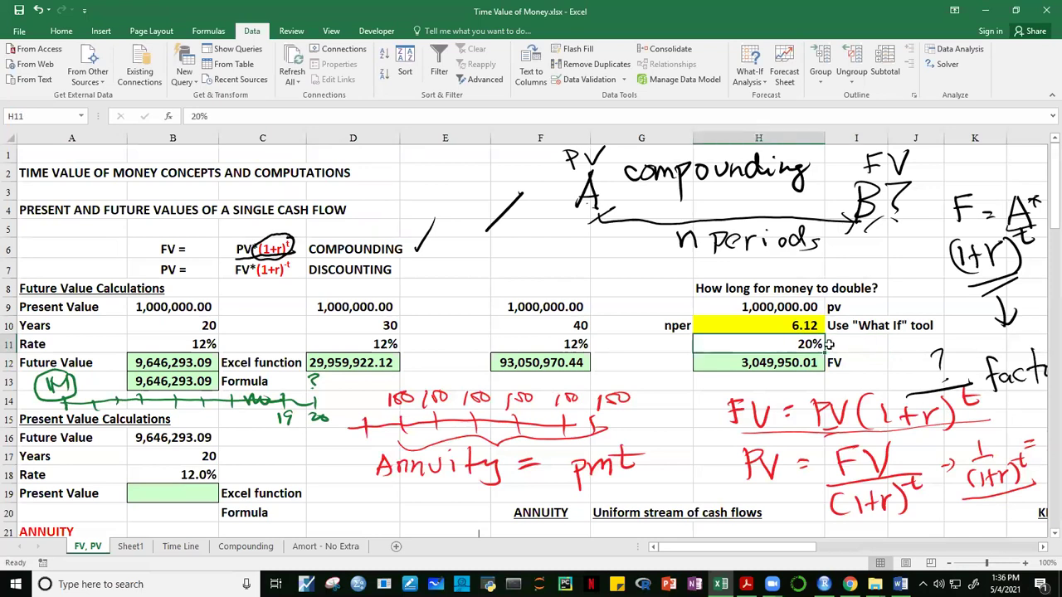
left_click(795, 362)
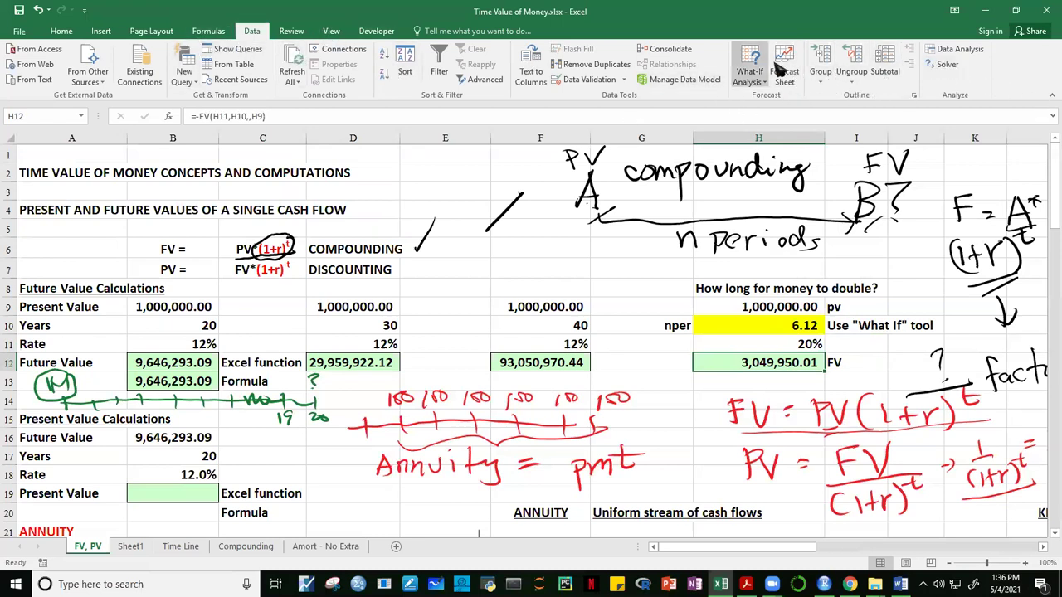
Goal Seek H12 to 2,000,000 by changing the periods in H10.
left_click(755, 82)
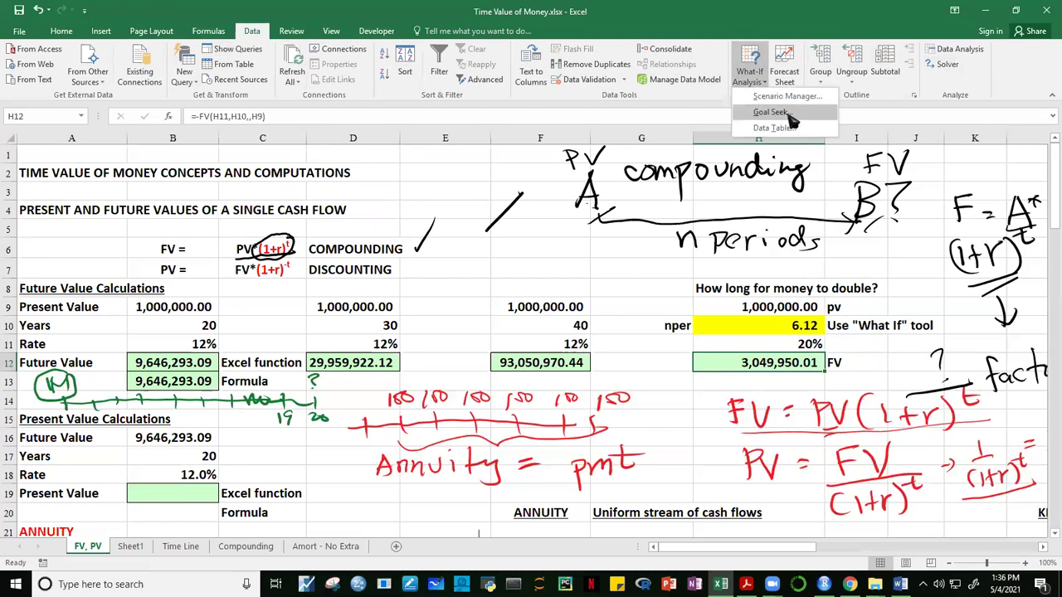
left_click(778, 111)
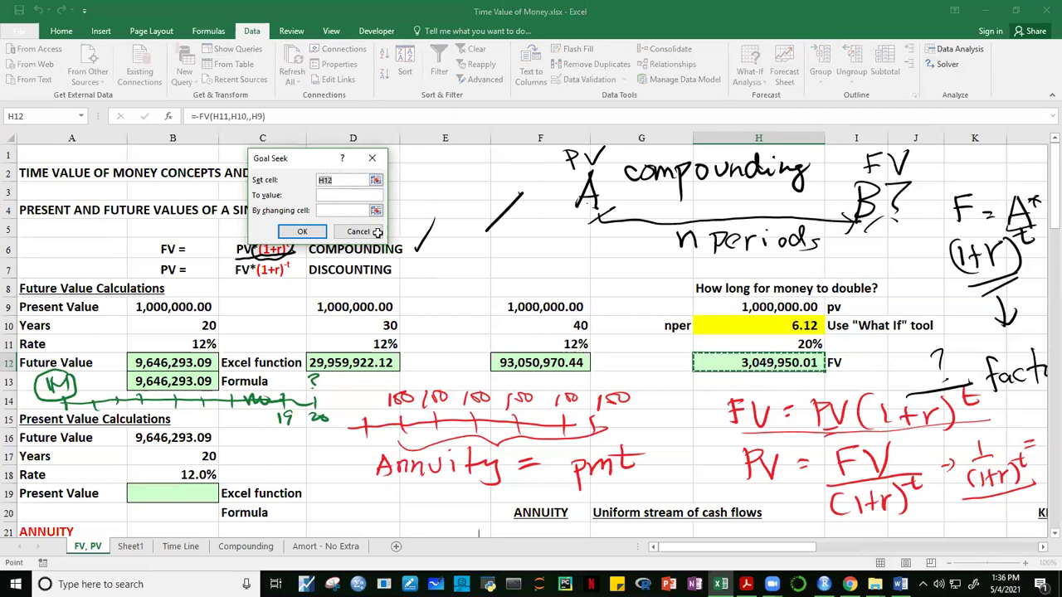
left_click(334, 198)
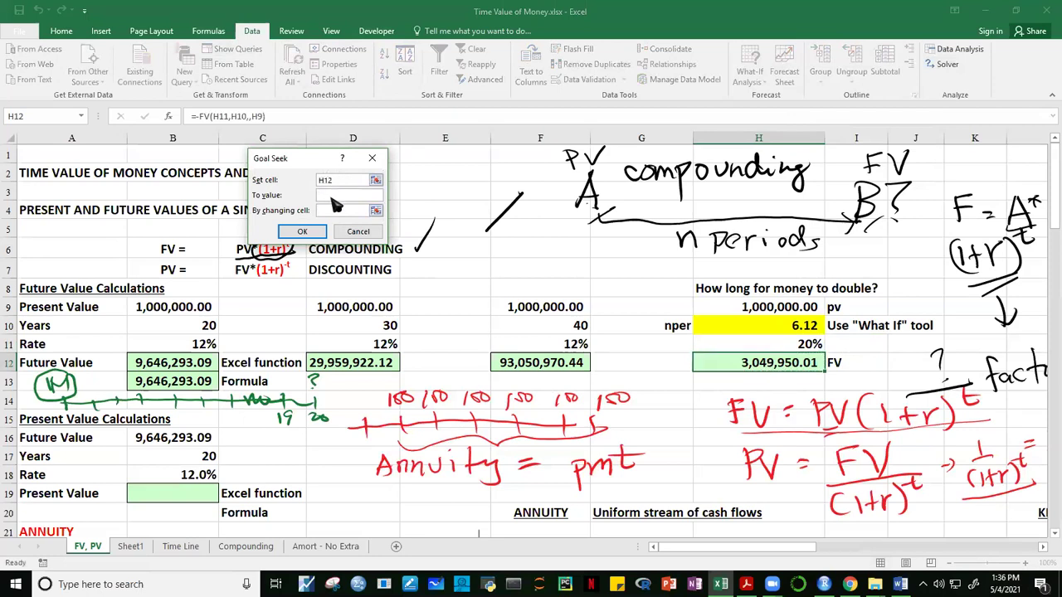
type("000")
left_click(339, 211)
left_click(769, 326)
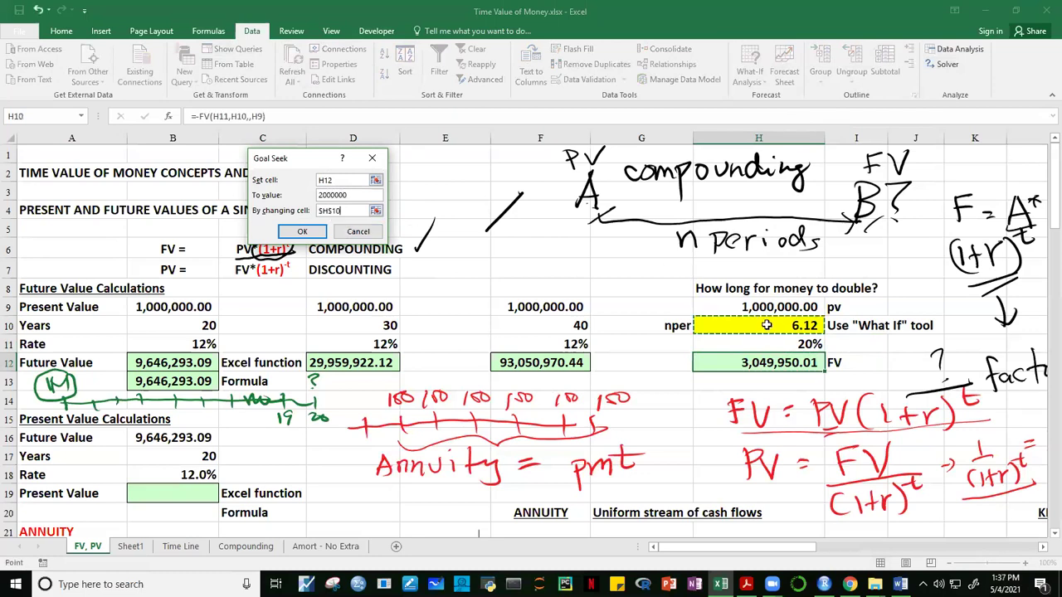
left_click(304, 232)
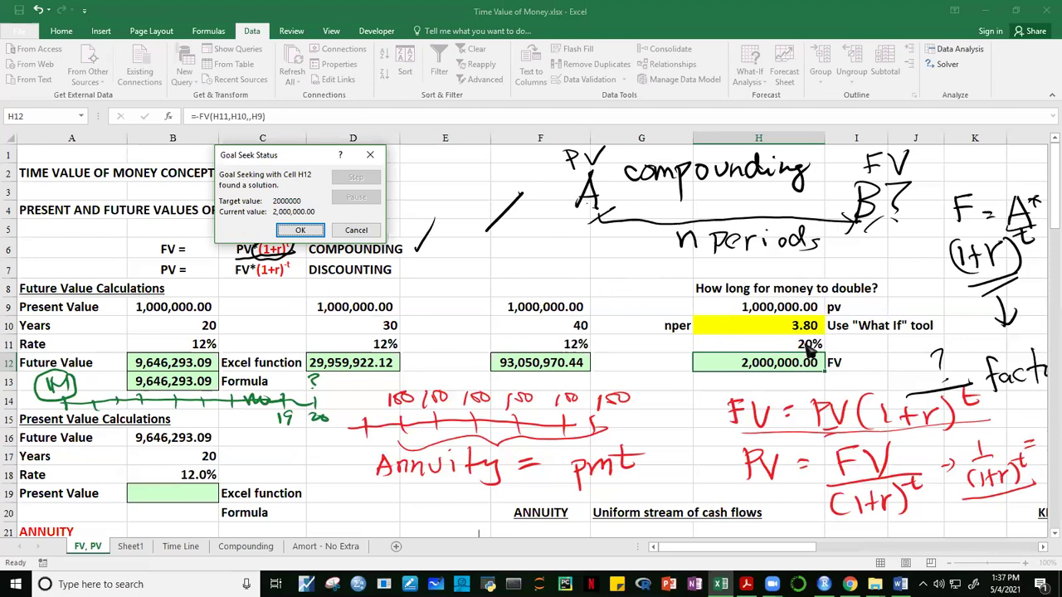
left_click(300, 230)
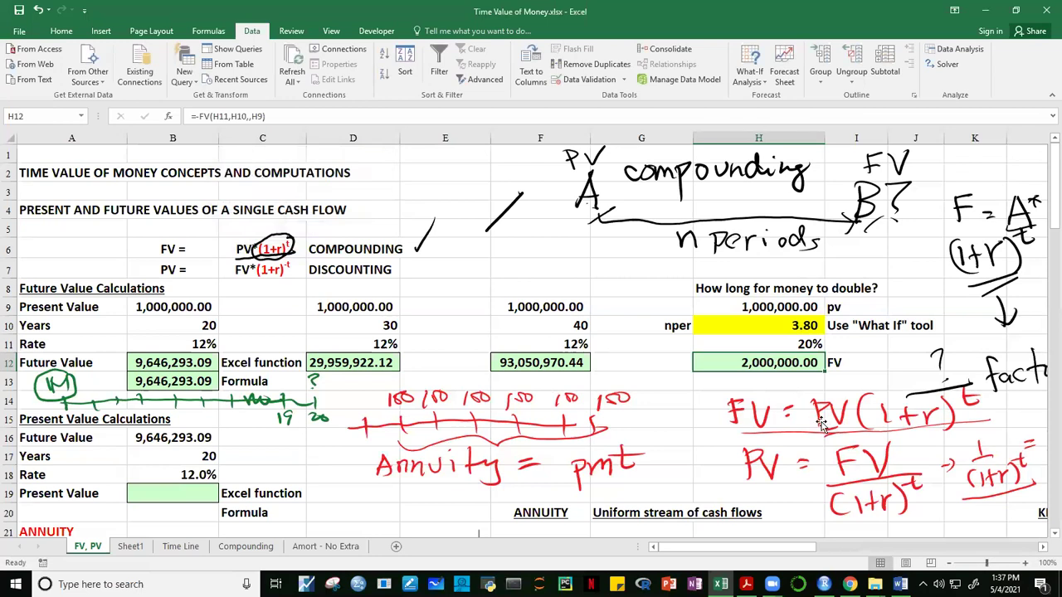
Undo the Goal Seek and rate change, confirming H11 is 12%, H12 2,000,000, H10 6.12.
key("ctrl+z")
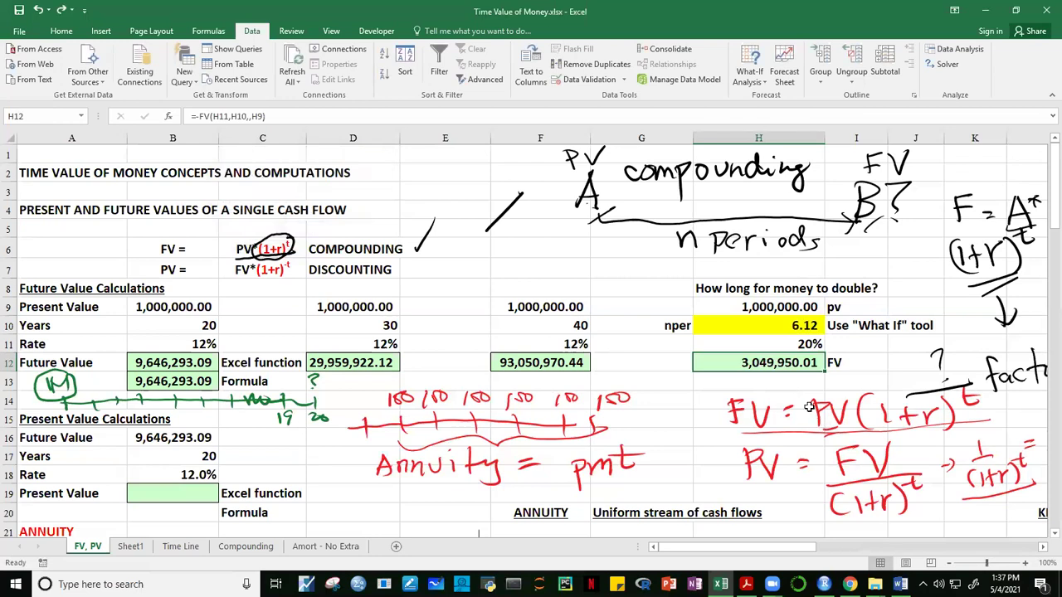
key("ctrl+z")
left_click(795, 383)
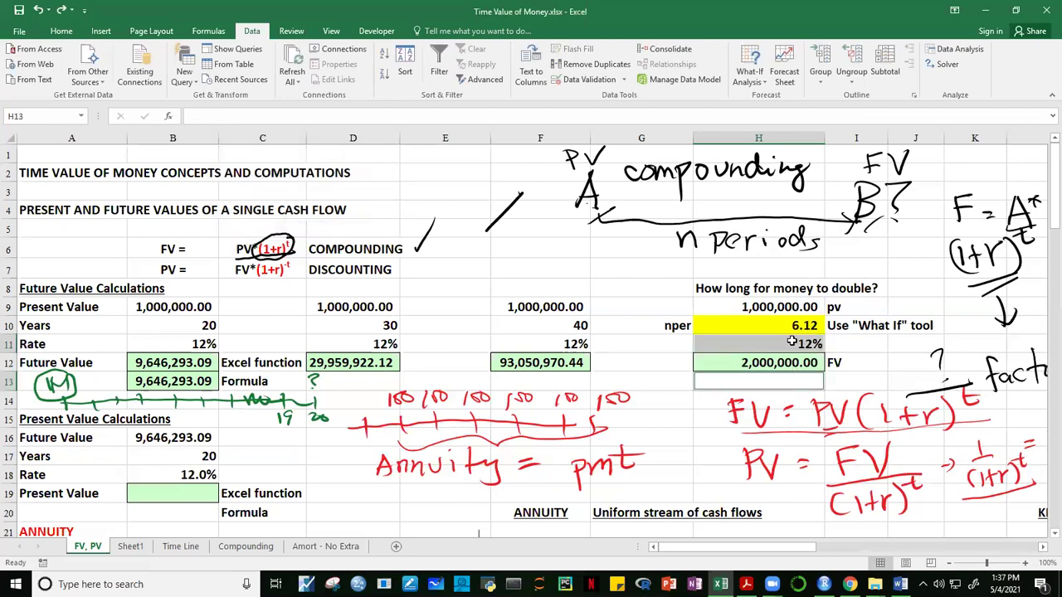
left_click(686, 389)
left_click(812, 344)
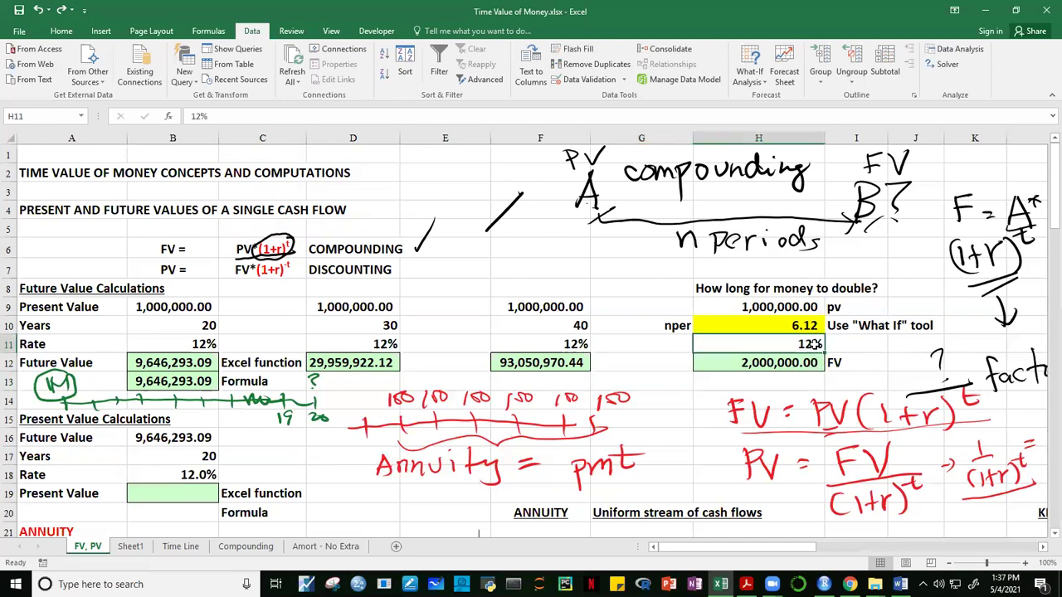
left_click(788, 362)
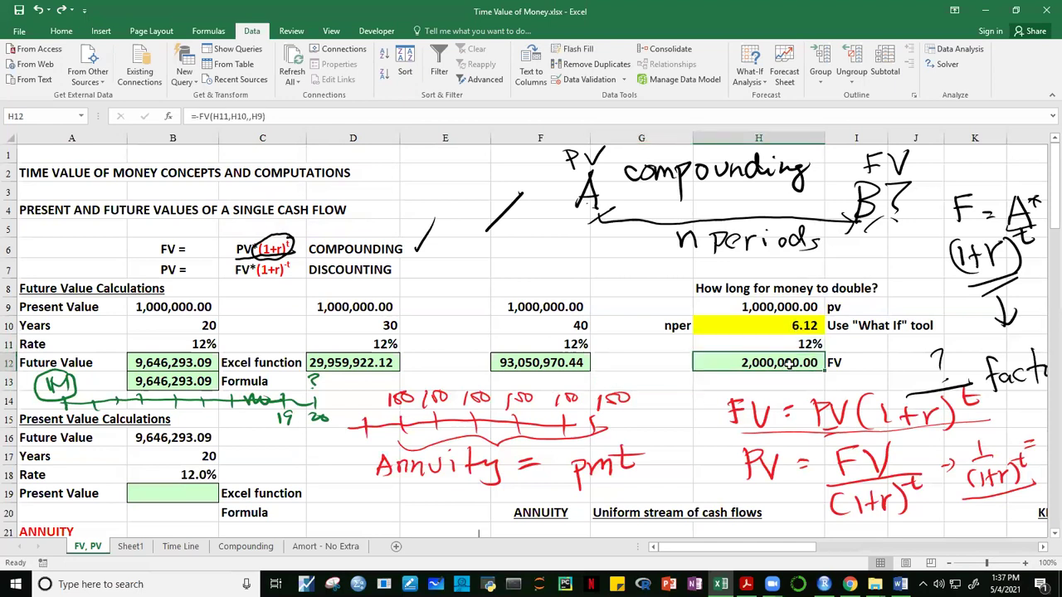
left_click(805, 328)
left_click(636, 310)
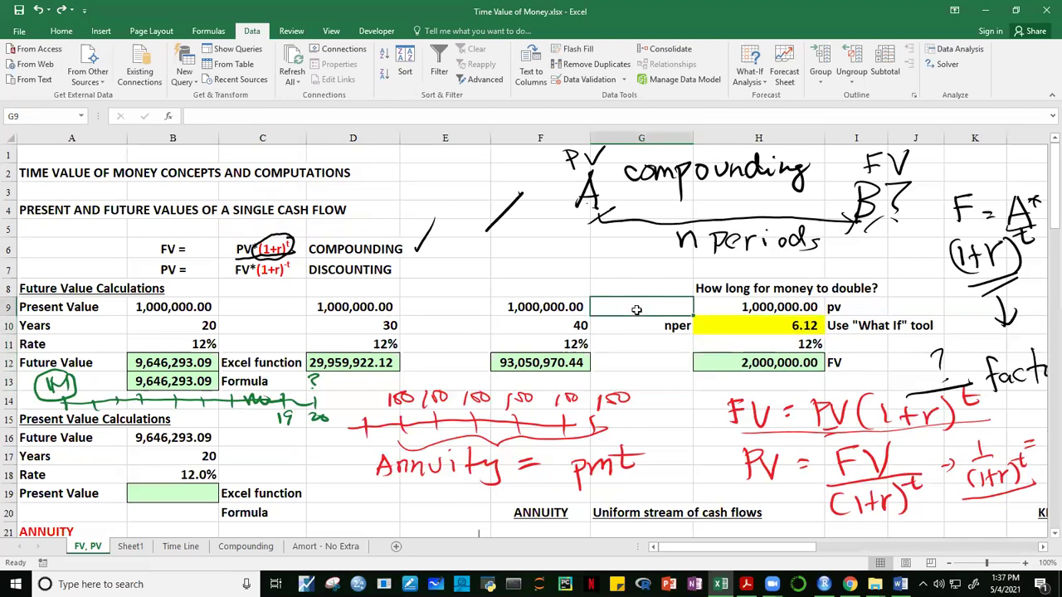
key("ctrl+Left")
key("ctrl+Left")
key("ctrl+Left")
key("ctrl+Left")
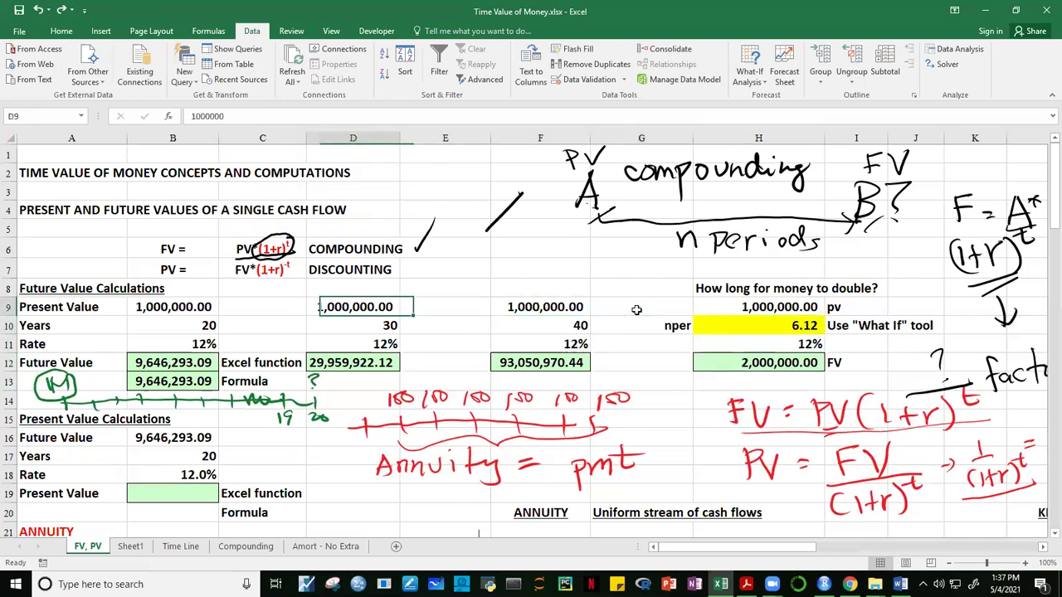
key("Down")
key("Down")
key("Down")
key("Down")
key("Down")
key("Down")
key("Down")
key("Down")
key("Down")
key("Down")
key("Down")
key("Down")
key("Down")
key("Down")
key("Down")
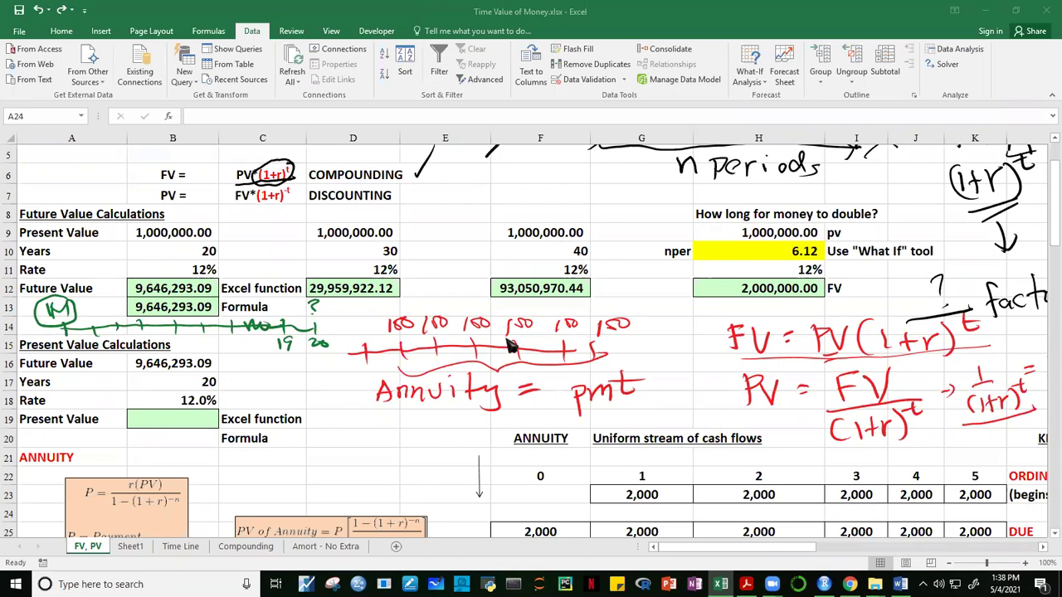
left_click(107, 365)
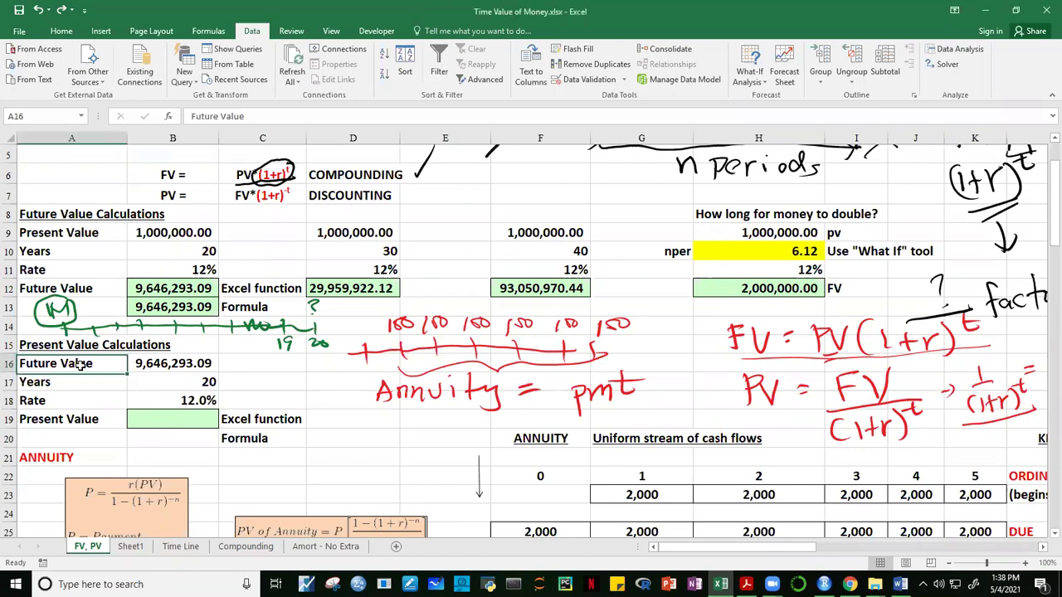
left_click(244, 361)
key("Return")
key("Down")
key("Down")
key("Down")
key("Down")
key("Down")
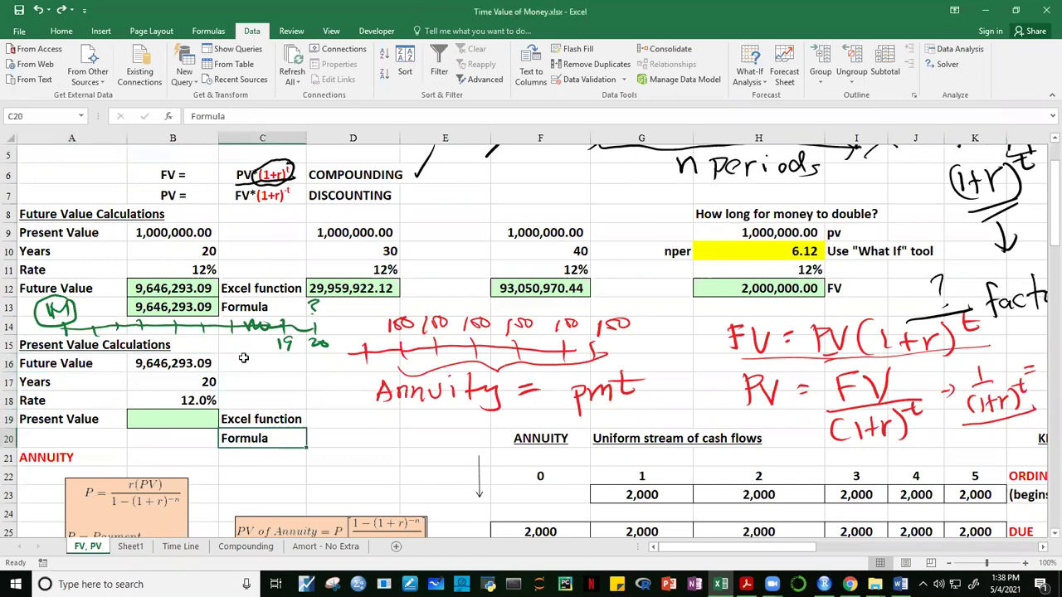
key("Up")
key("Up")
key("Up")
key("Up")
key("Up")
key("Up")
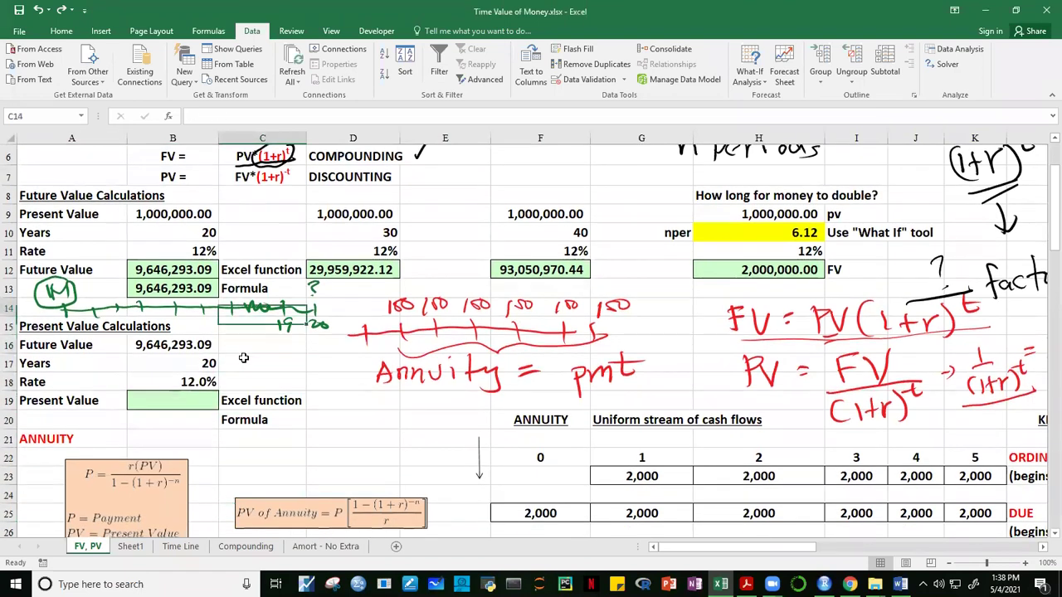
key("Left")
key("Left")
key("Right")
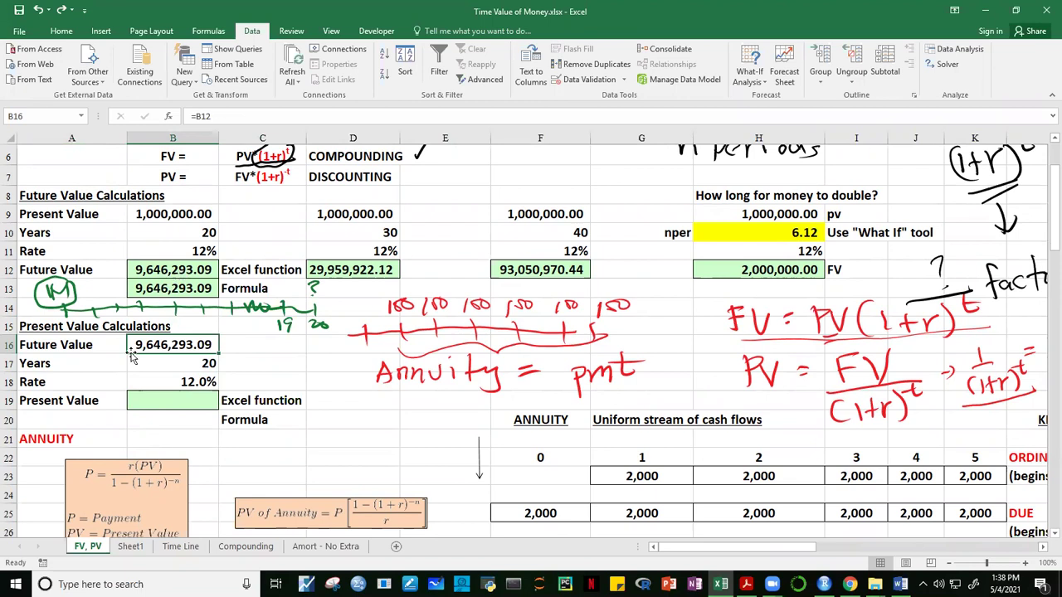
left_click(200, 366)
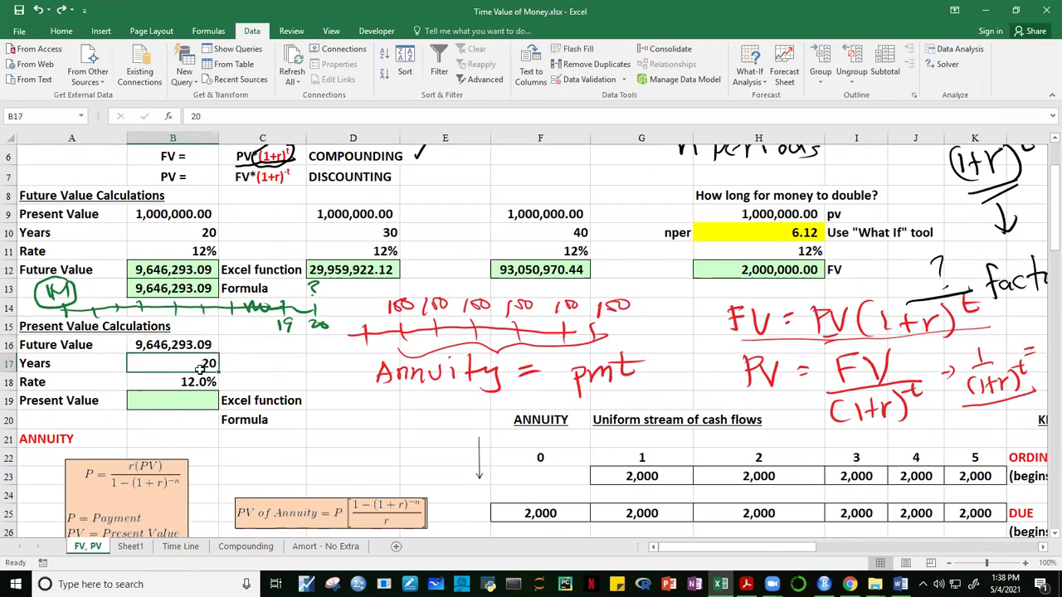
left_click(190, 402)
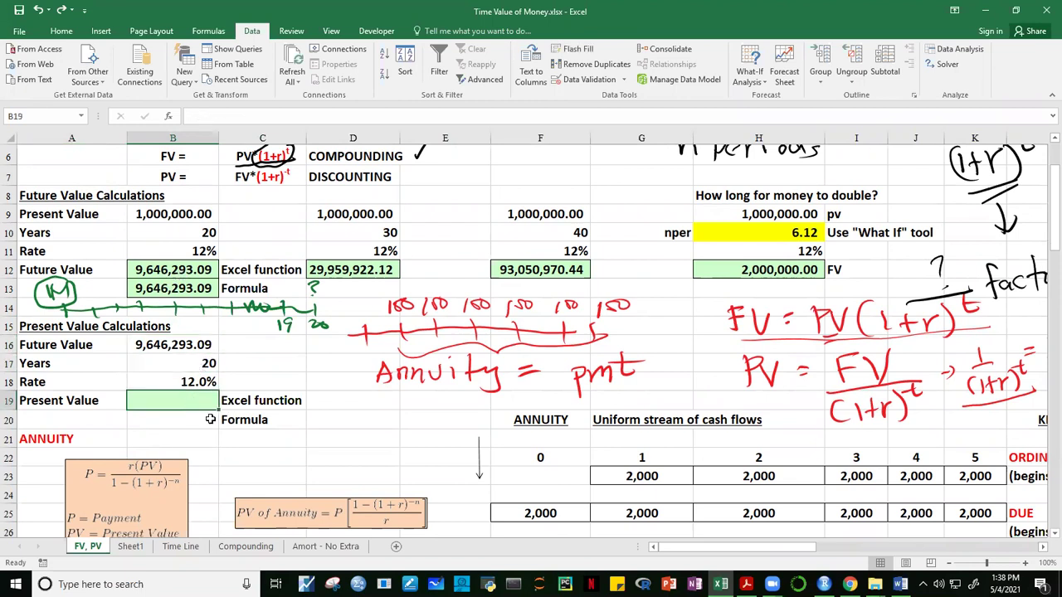
left_click(207, 364)
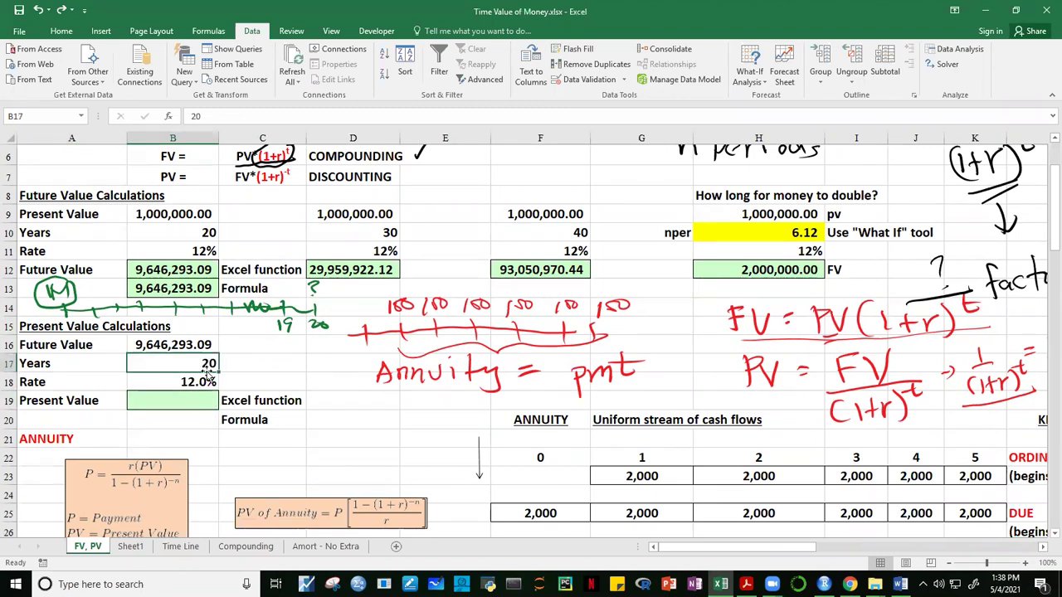
left_click(201, 382)
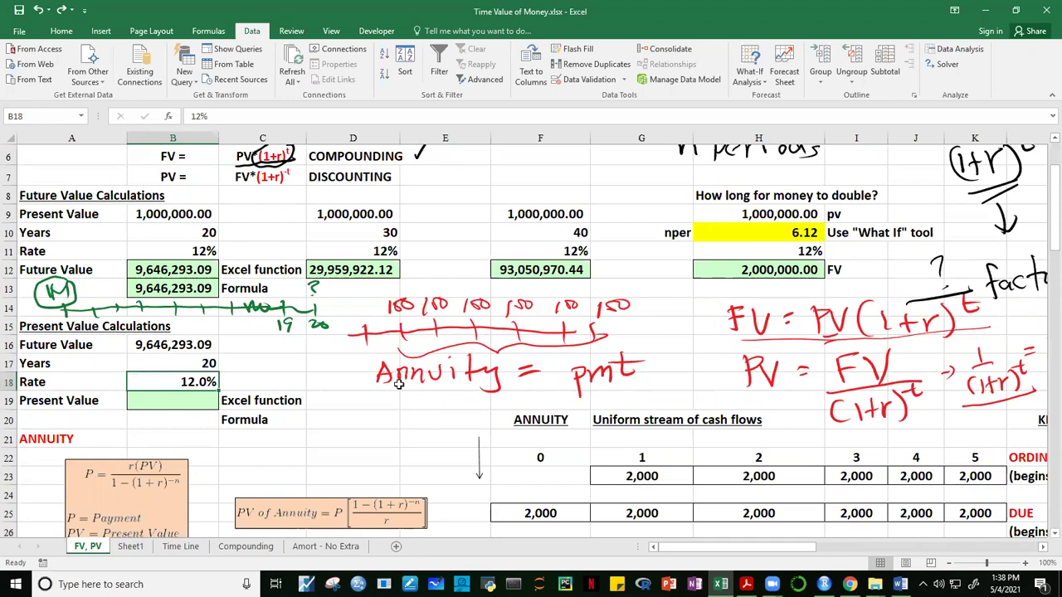
left_click(214, 404)
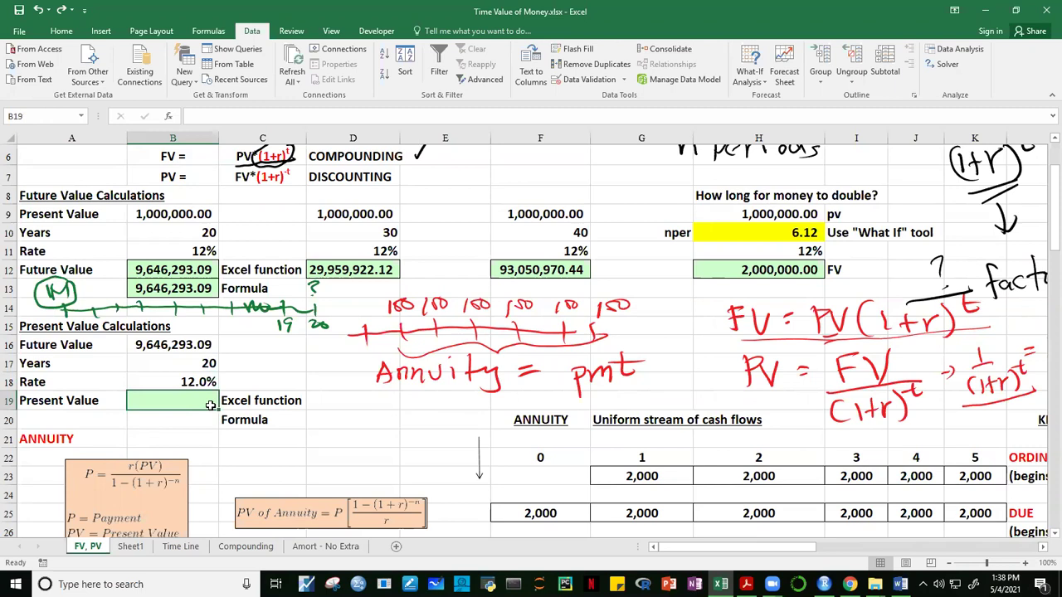
Enter =-PV(B18,B17,,B16) in B19 using the rate, years and future value cells.
type("=")
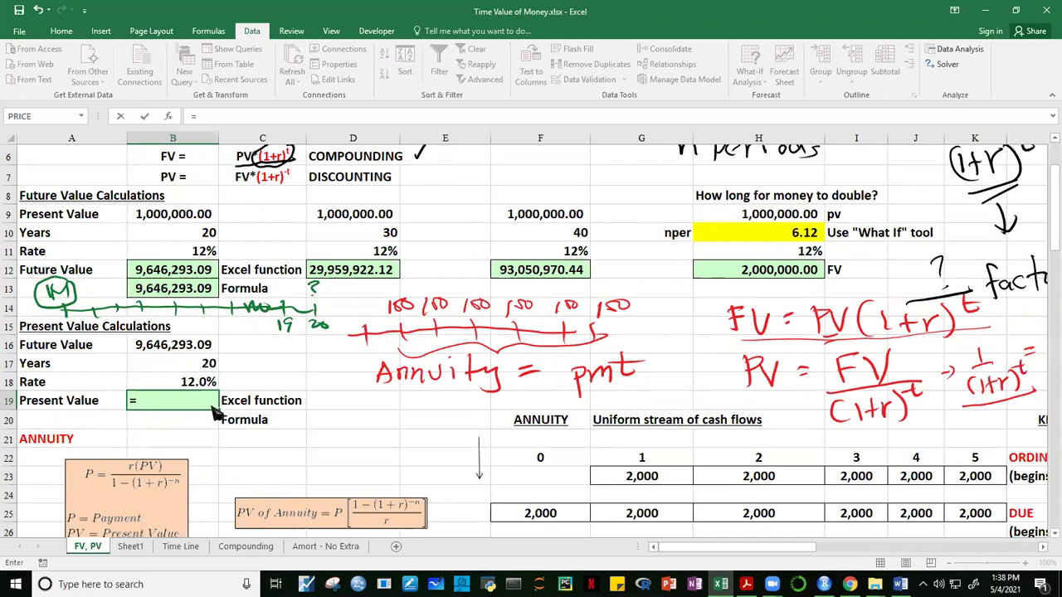
type("-PV")
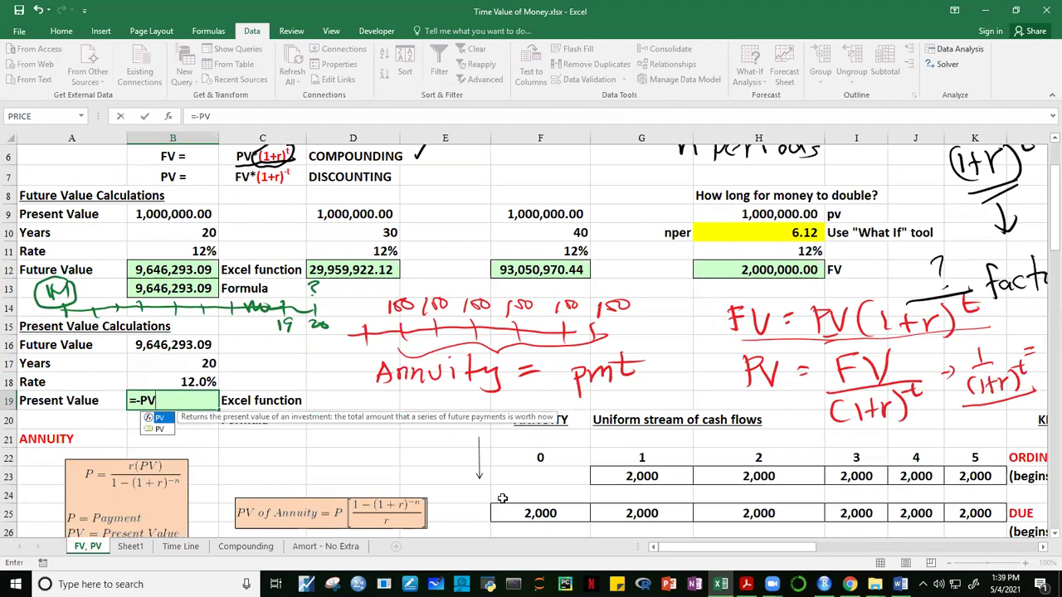
type("(")
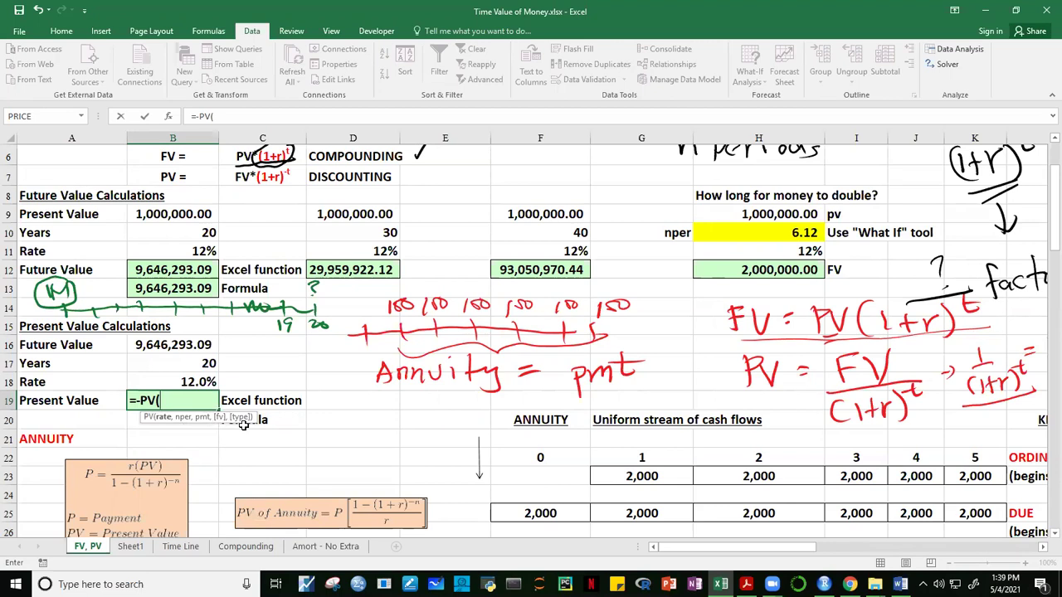
left_click(191, 381)
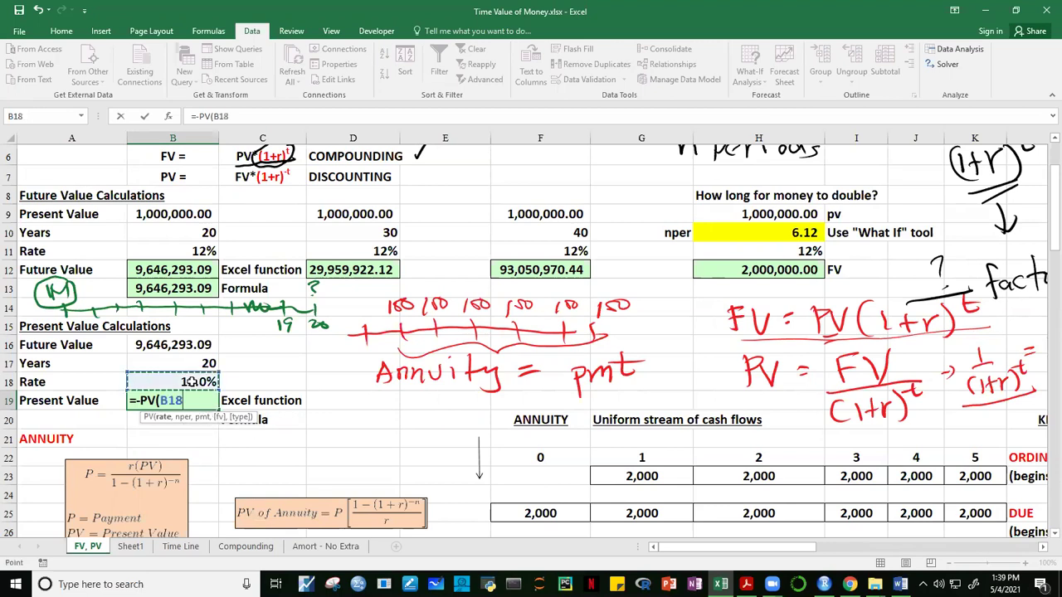
type(",")
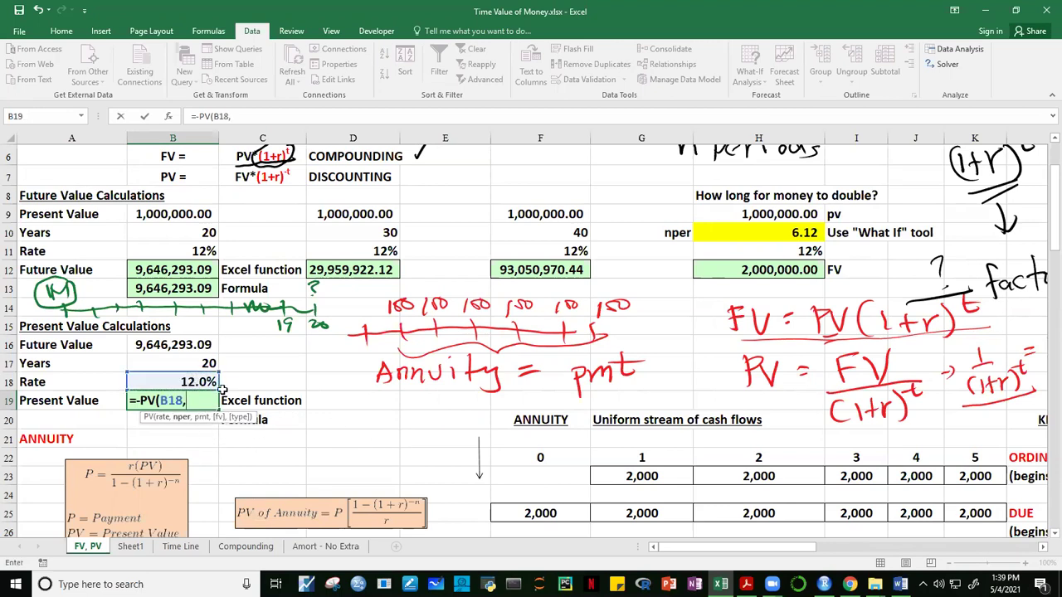
left_click(208, 364)
type(",")
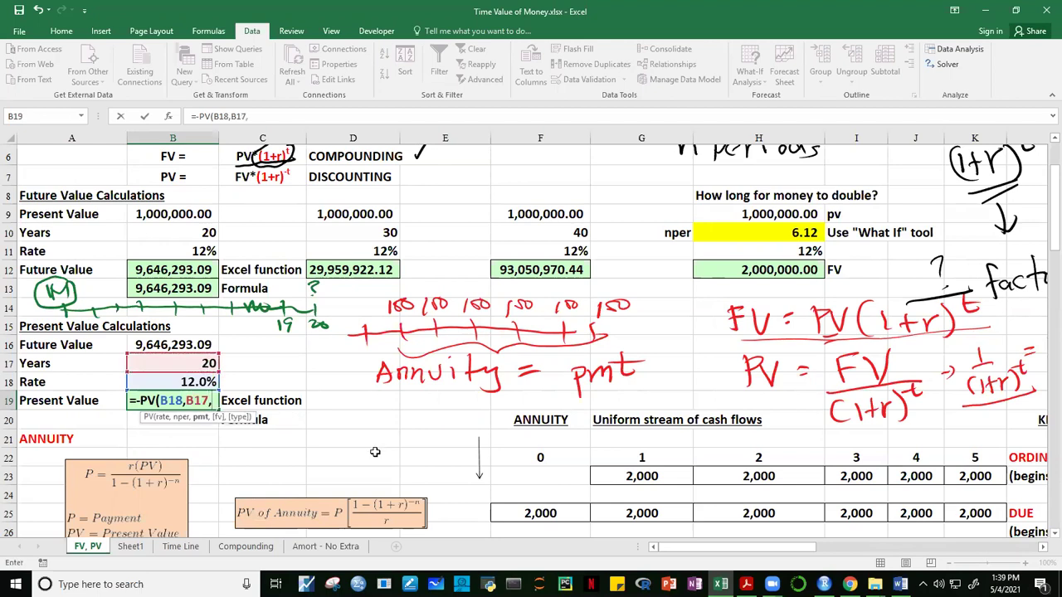
type(",")
left_click(190, 347)
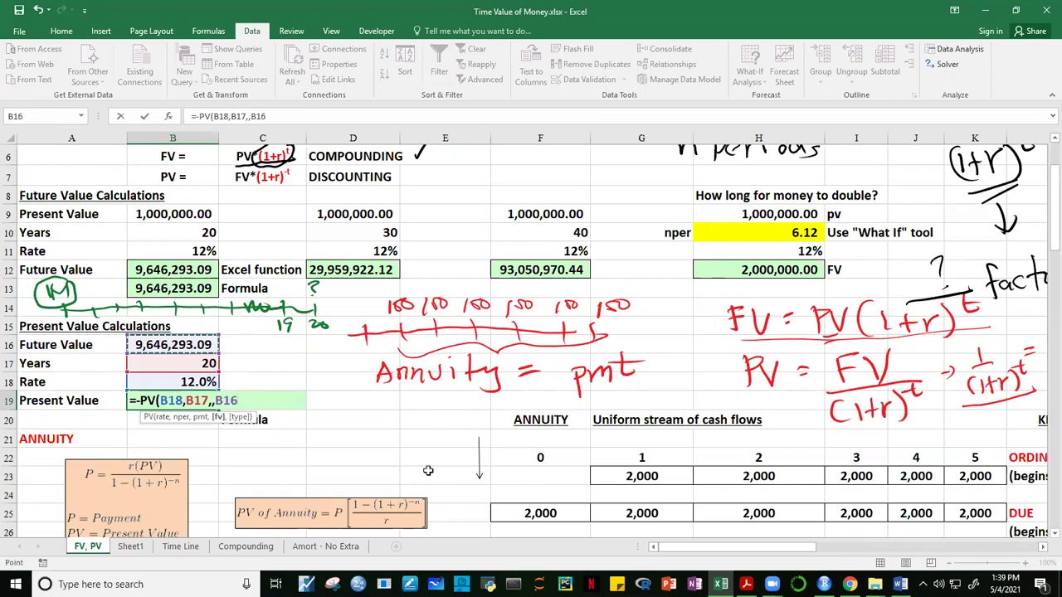
type(")")
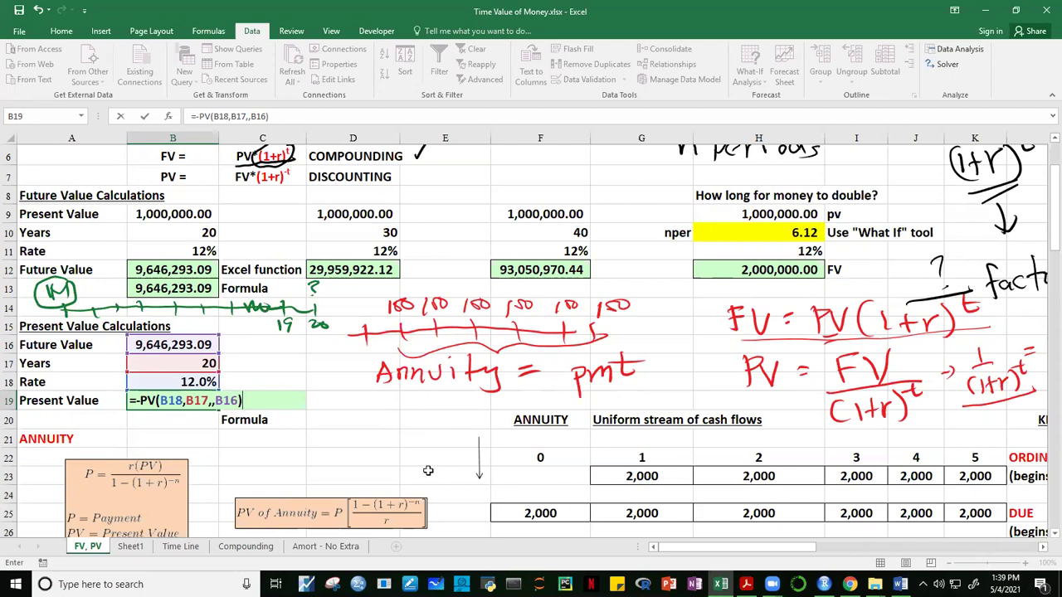
key("ctrl+Return")
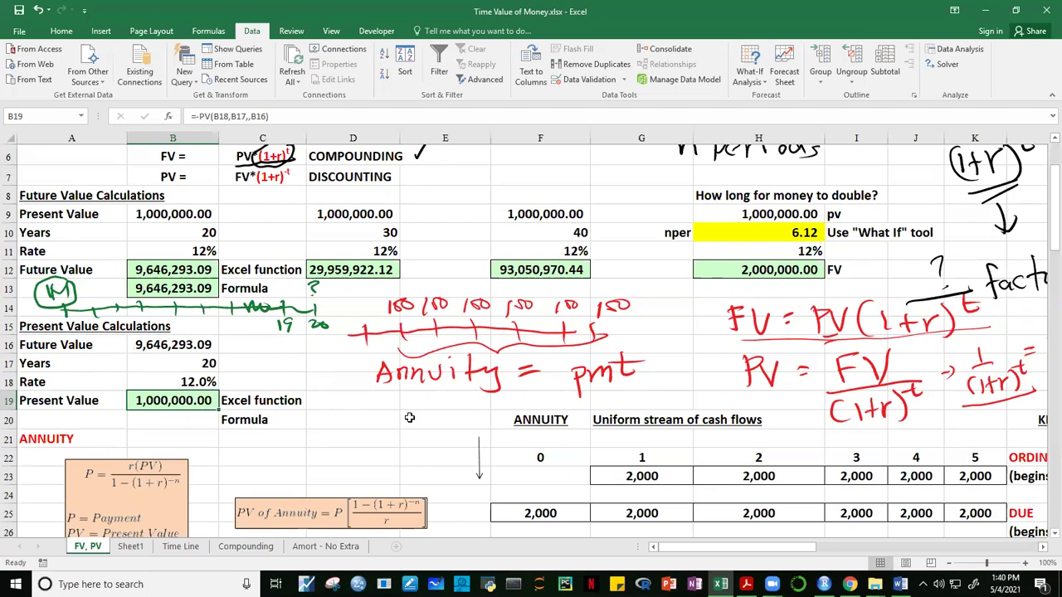
left_click(184, 348)
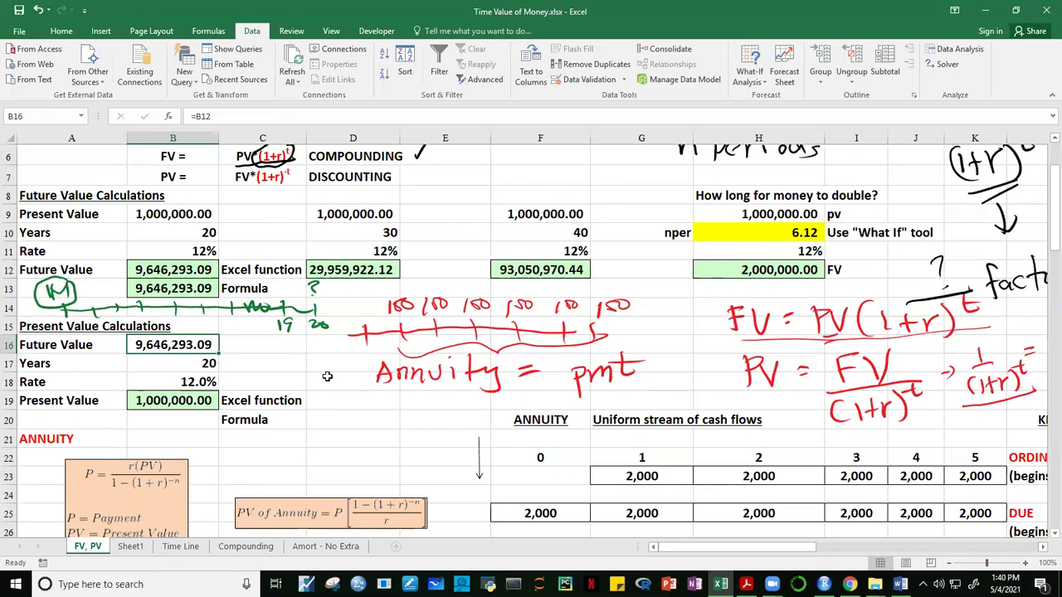
key("Down")
key("Down")
key("Down")
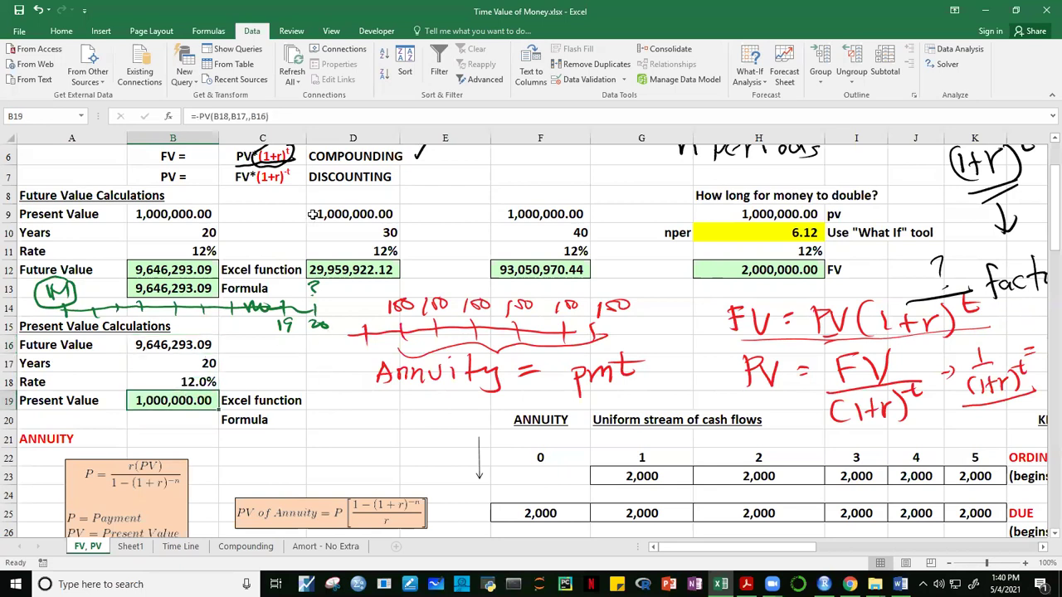
left_click(358, 162)
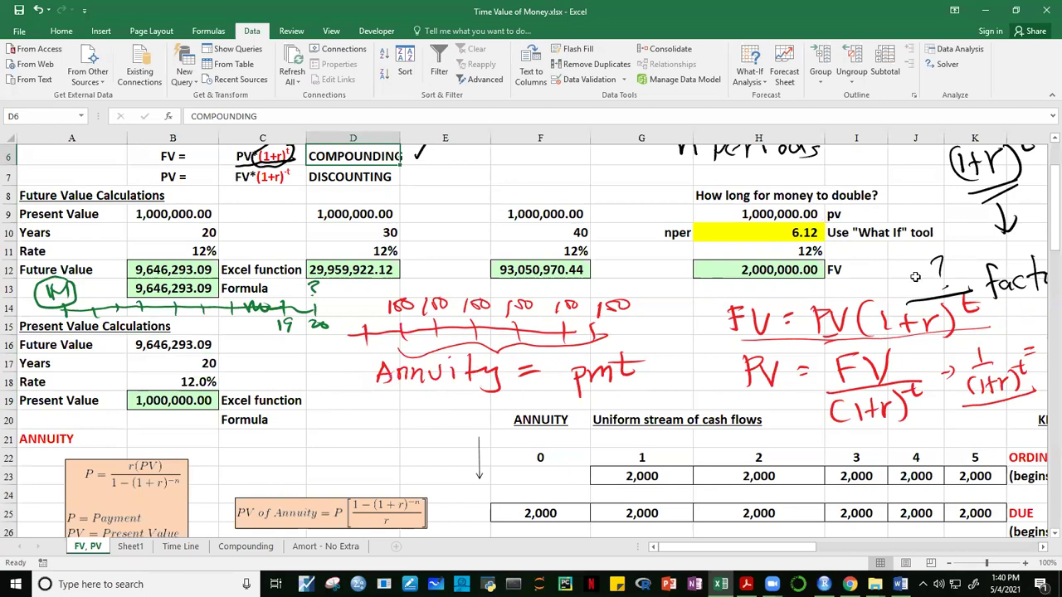
left_click_drag(1050, 239, 1051, 258)
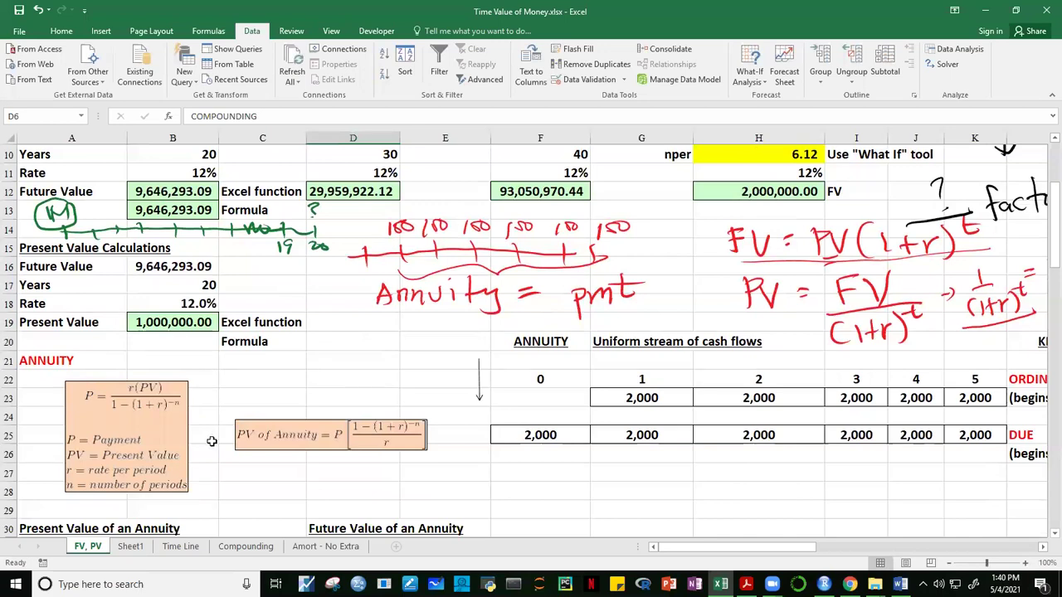
left_click_drag(699, 552, 737, 550)
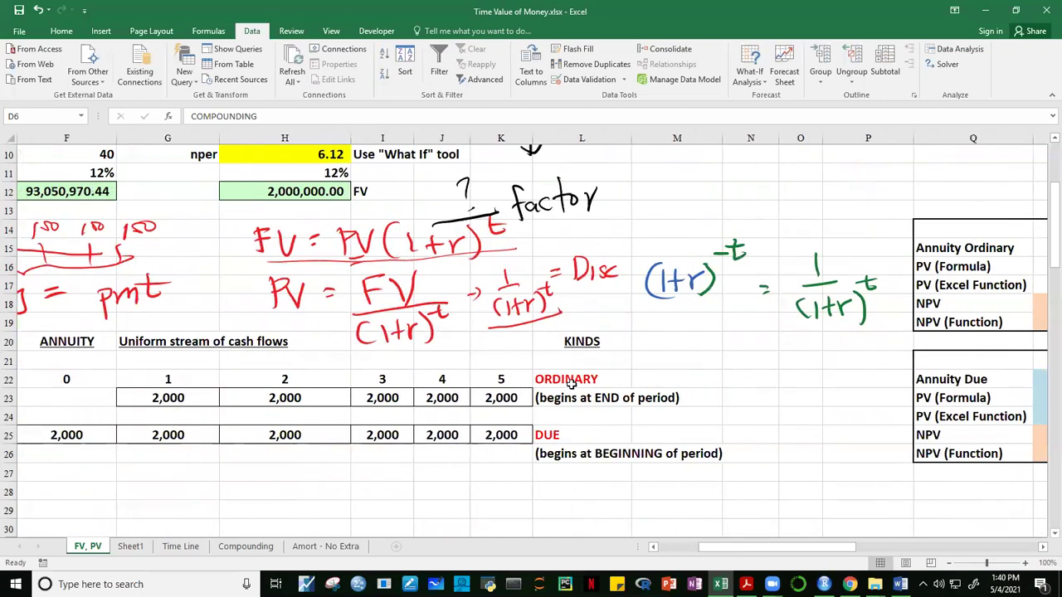
left_click(571, 384)
left_click(569, 438)
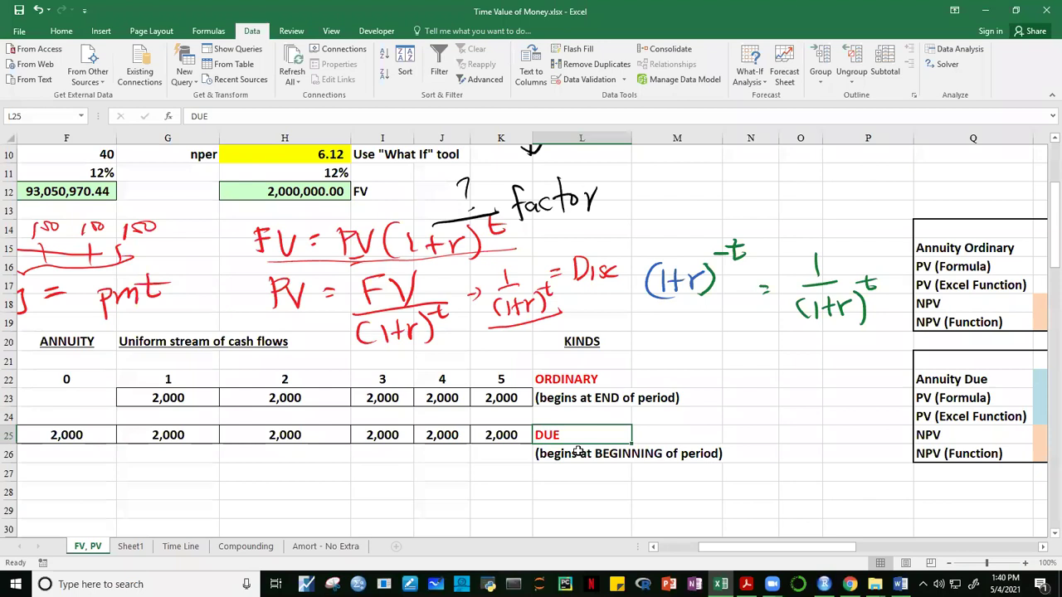
left_click(576, 402)
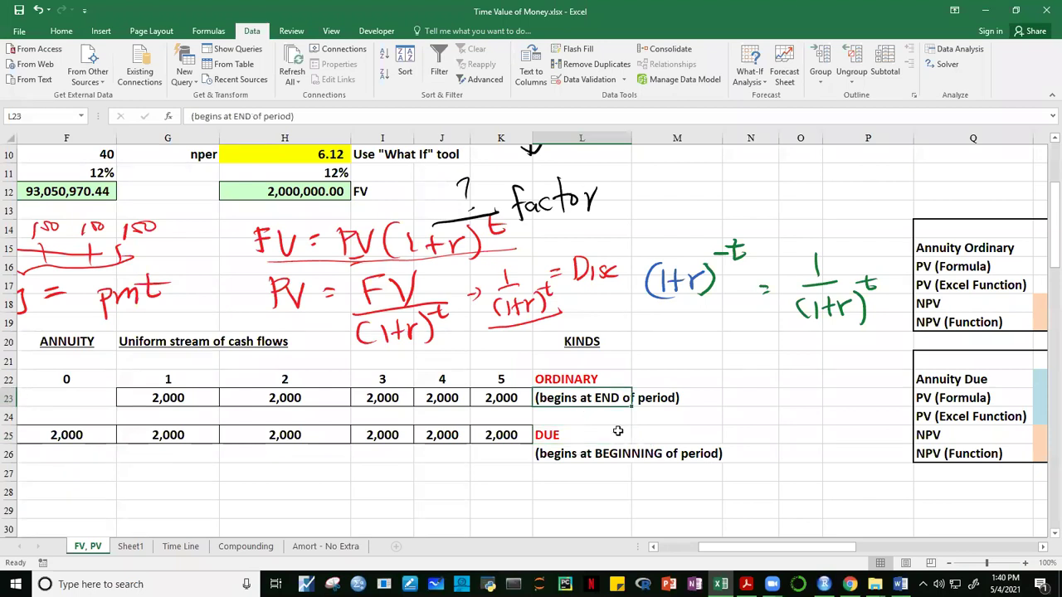
mouse_move(704, 550)
left_mouse_down()
mouse_move(733, 551)
mouse_move(693, 551)
mouse_move(710, 550)
left_mouse_up()
left_click(654, 509)
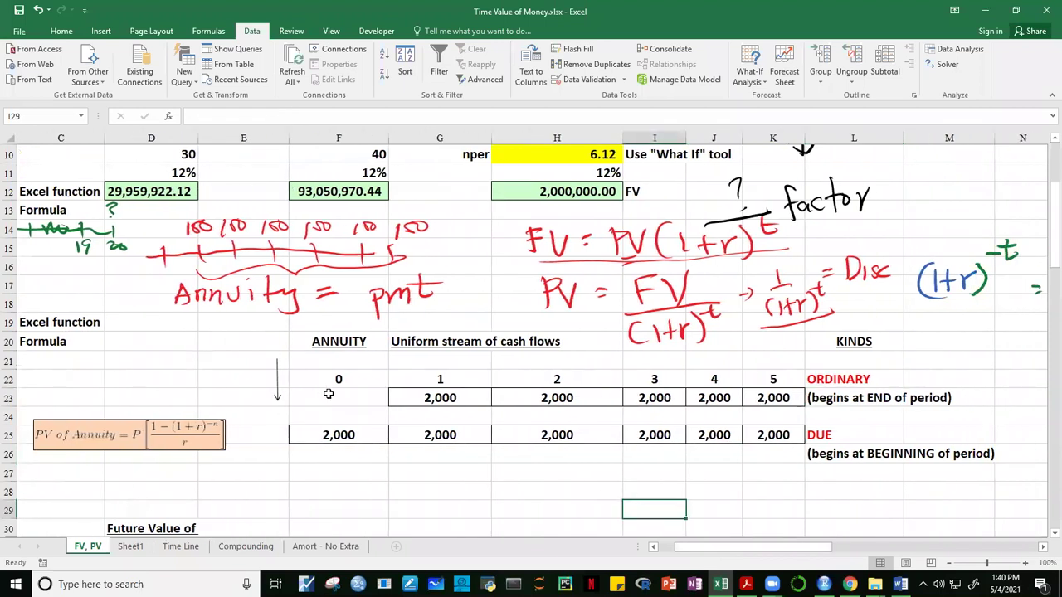
left_click(348, 395)
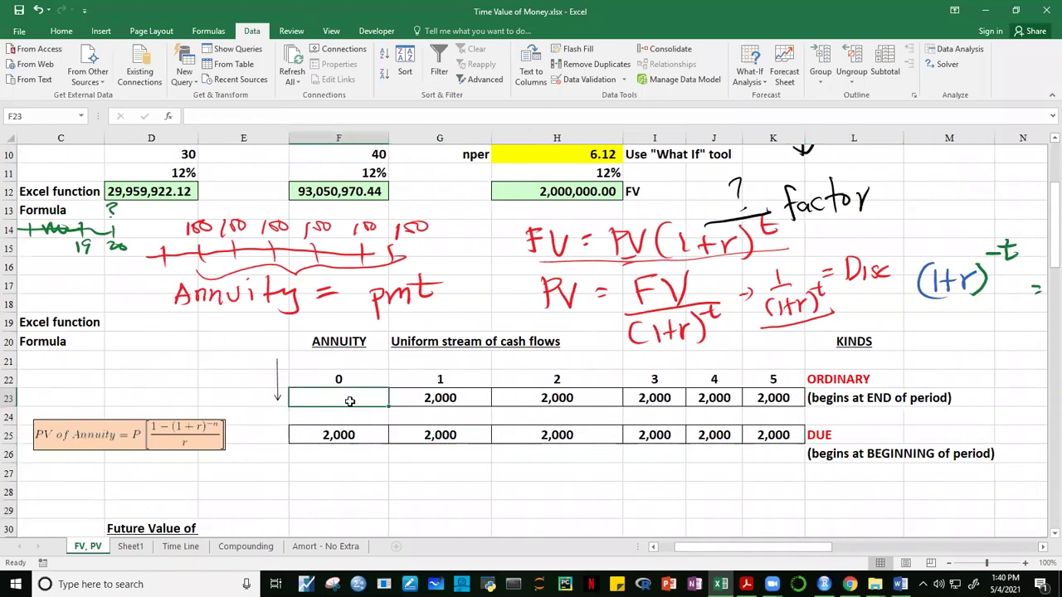
left_click(438, 399)
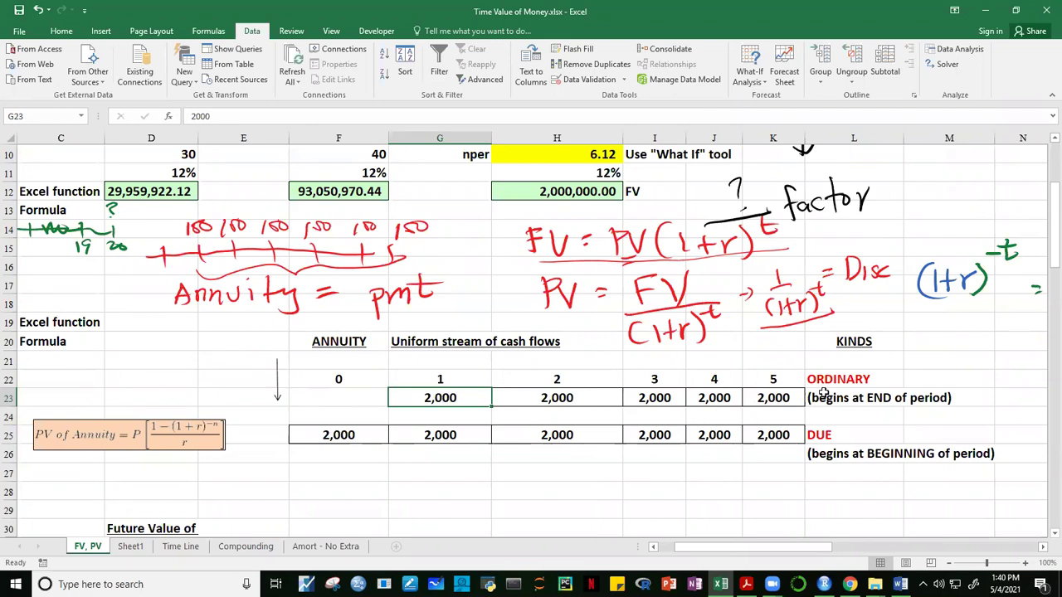
left_click(332, 438)
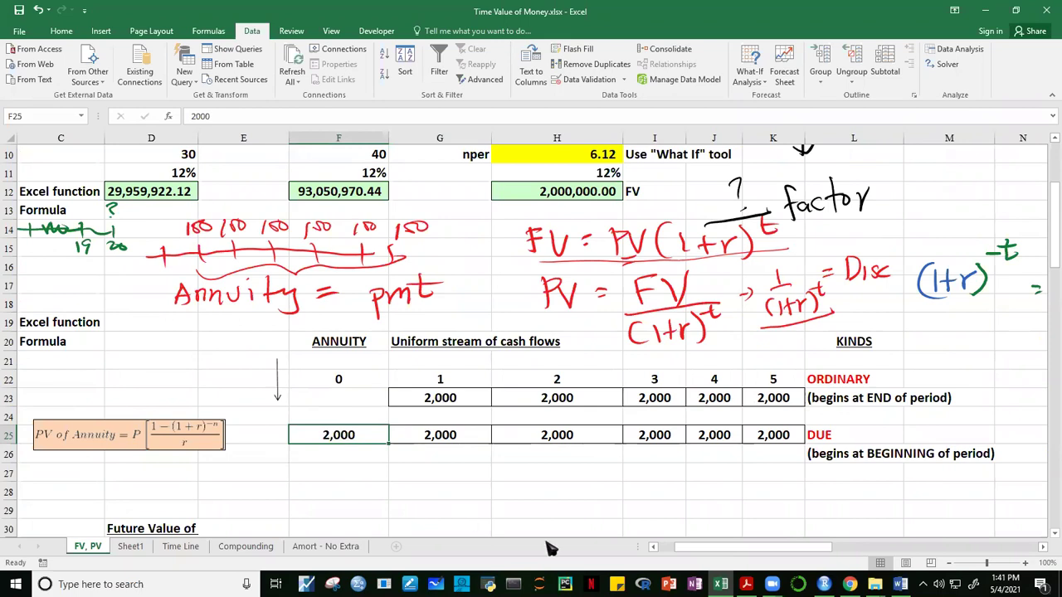
left_click(834, 437)
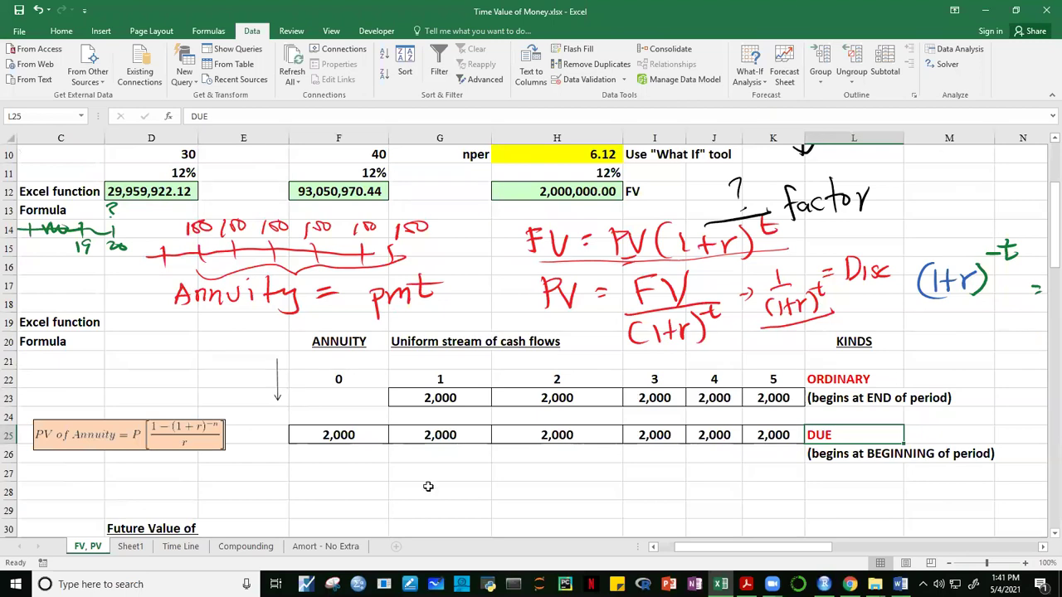
left_click(343, 398)
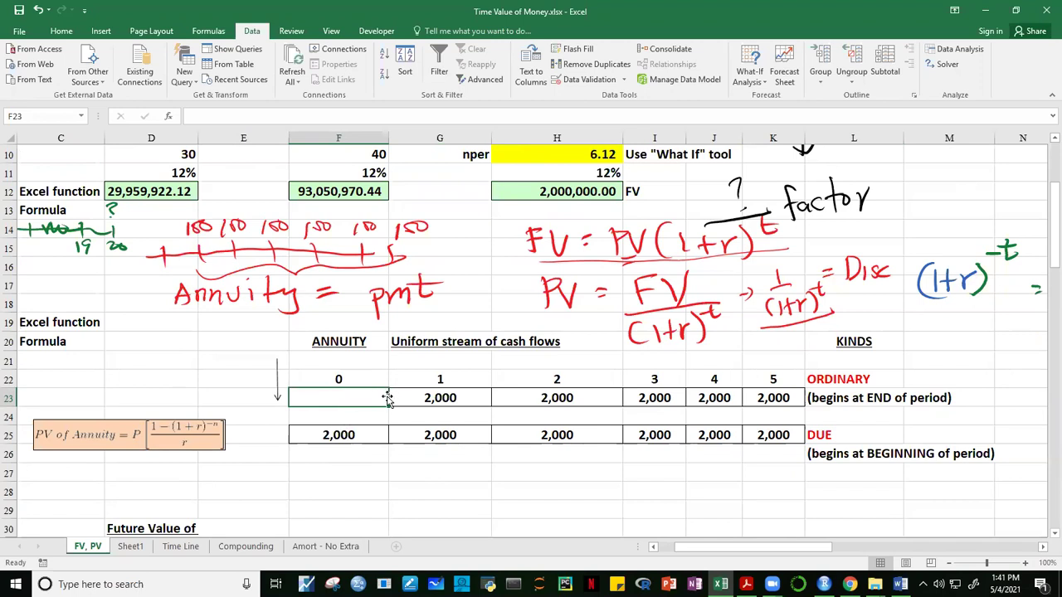
left_click(439, 399)
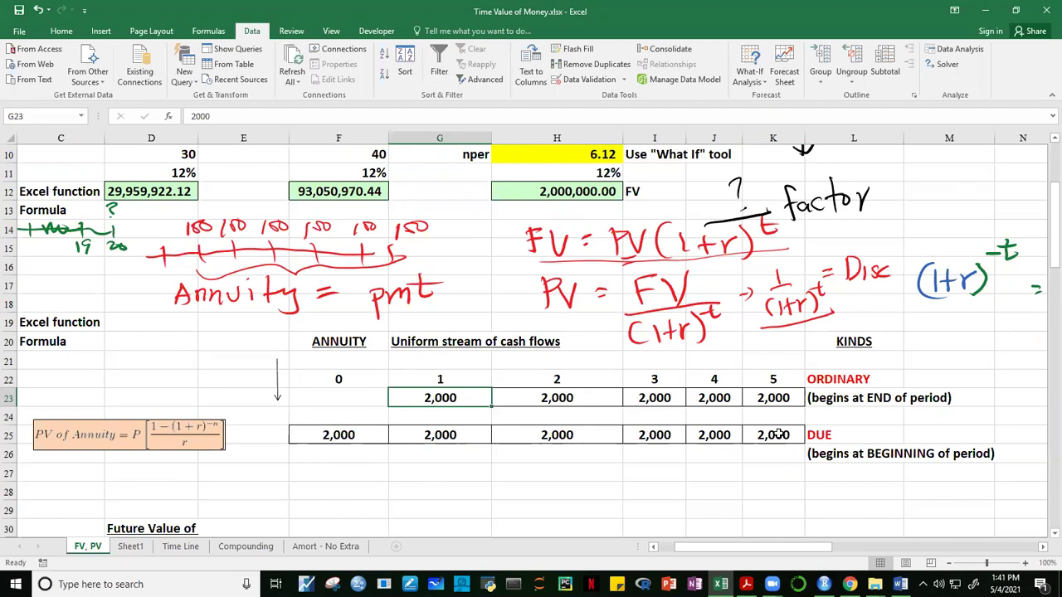
left_click(832, 378)
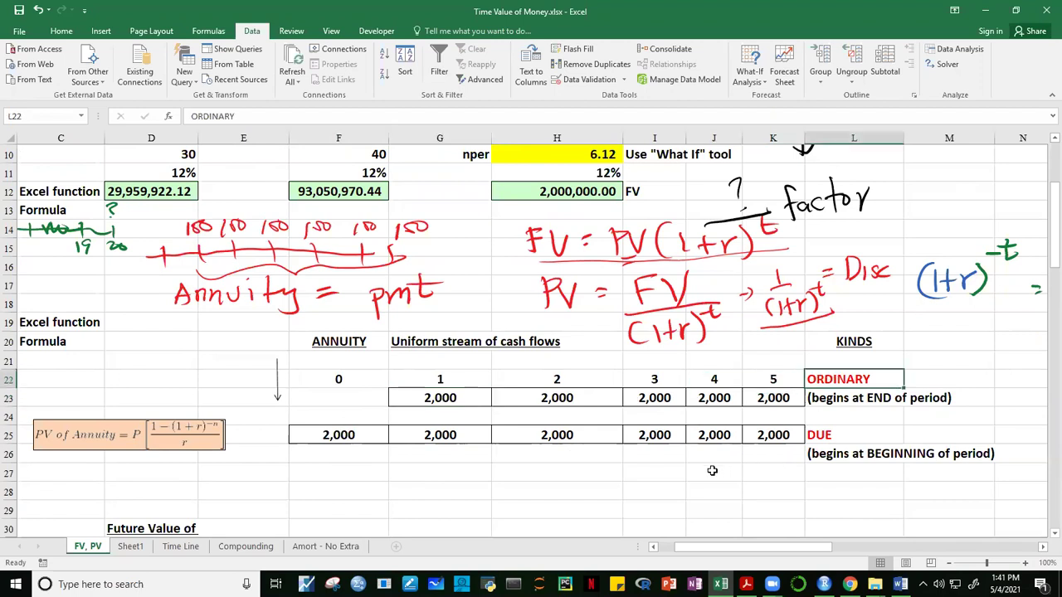
left_click(653, 493)
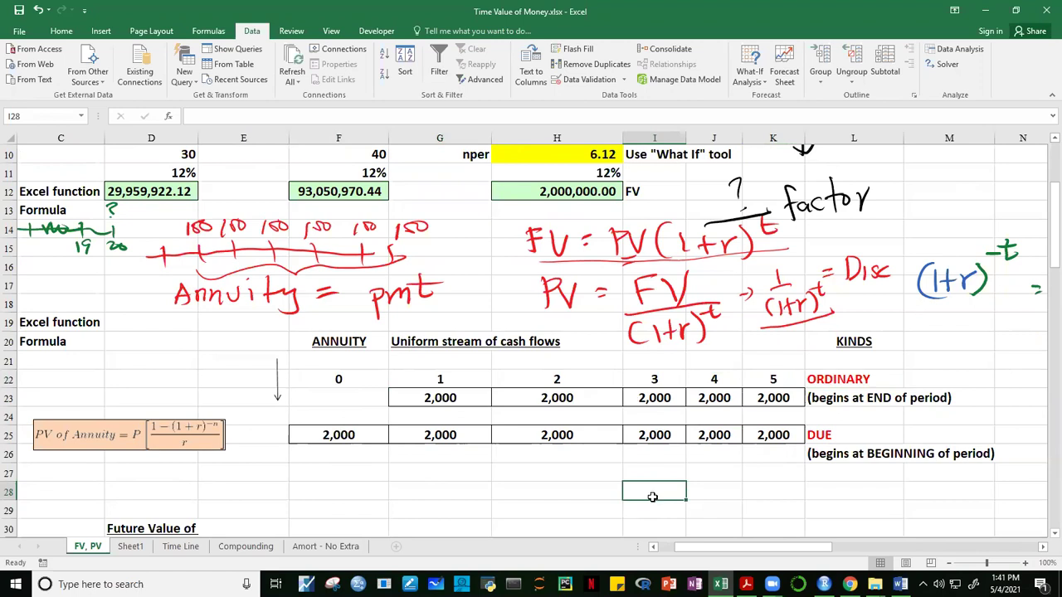
Delete the 2,000 period-5 payment in K25, then review the payments in F25 and G23.
left_click_drag(342, 435, 757, 448)
left_click(773, 471)
left_click(785, 441)
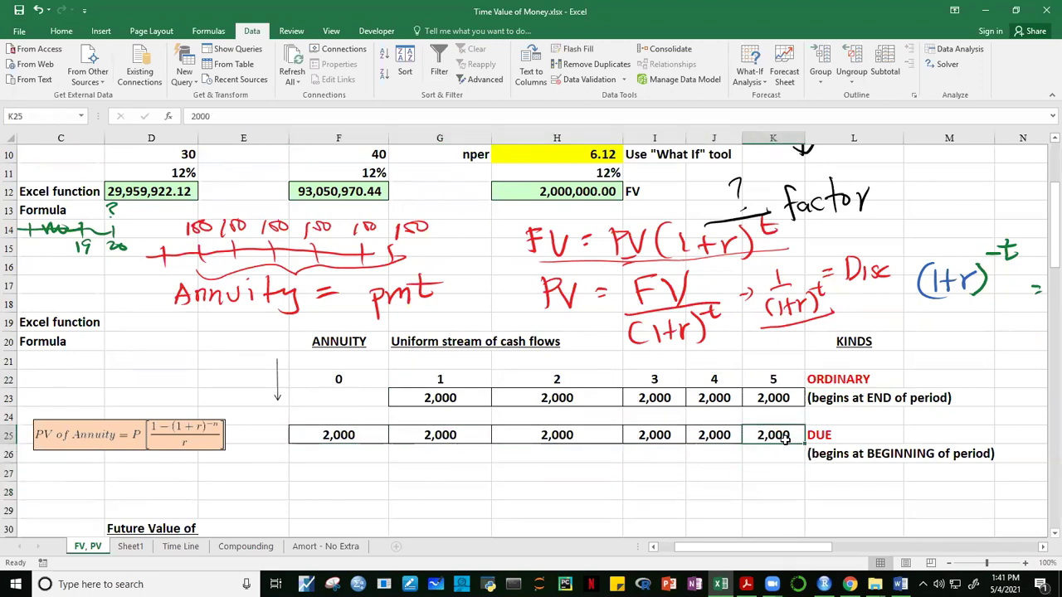
key("Delete")
left_click(794, 496)
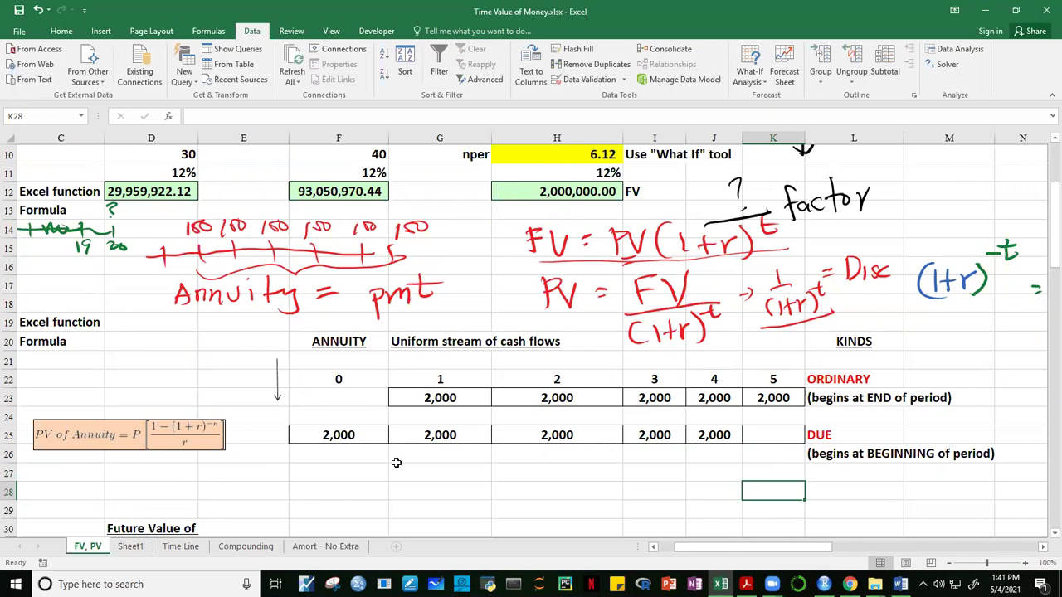
left_click(333, 433)
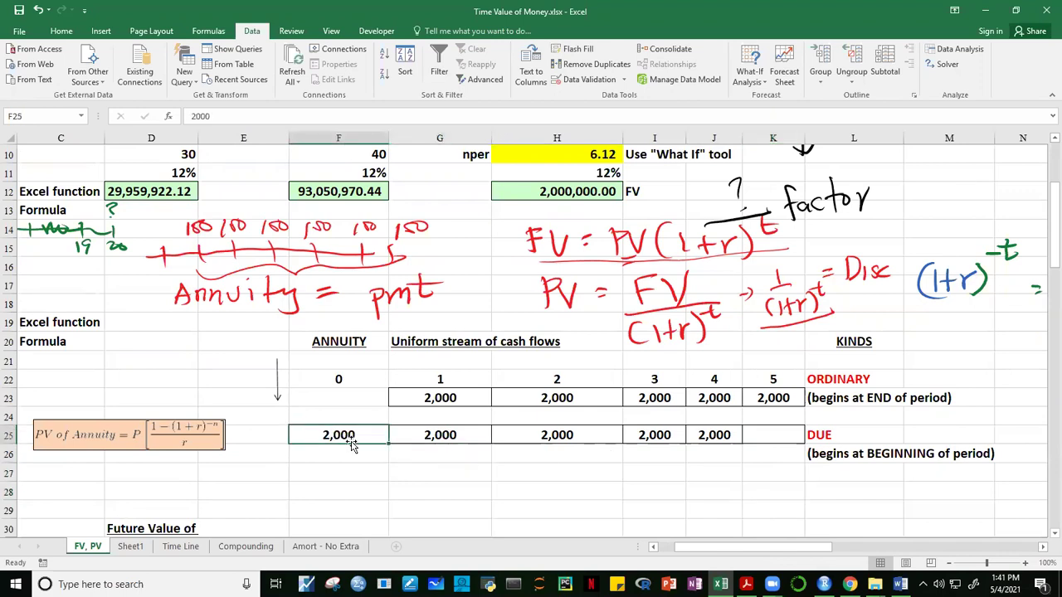
left_click(467, 403)
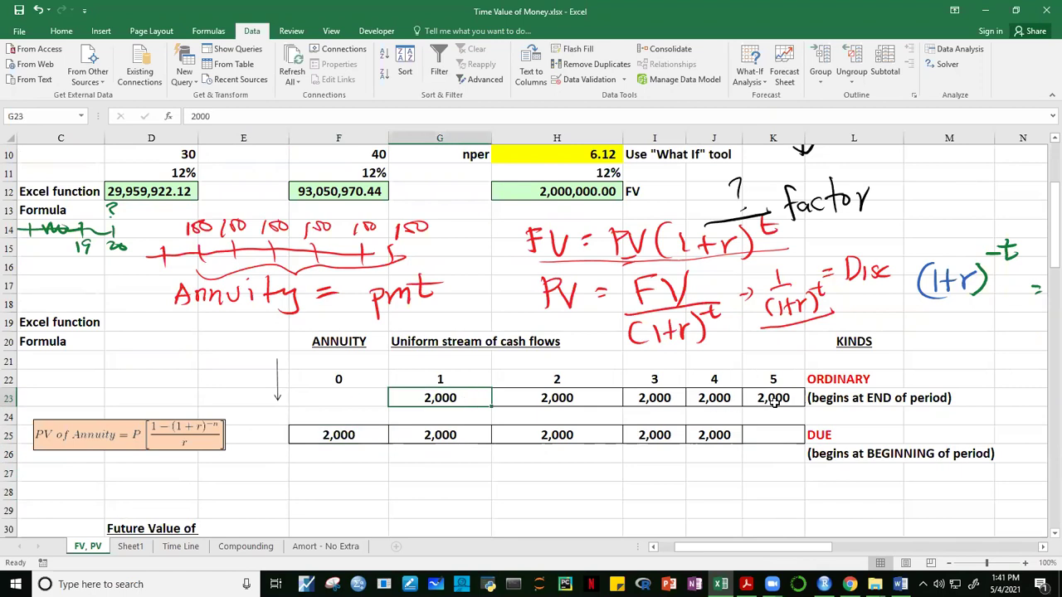
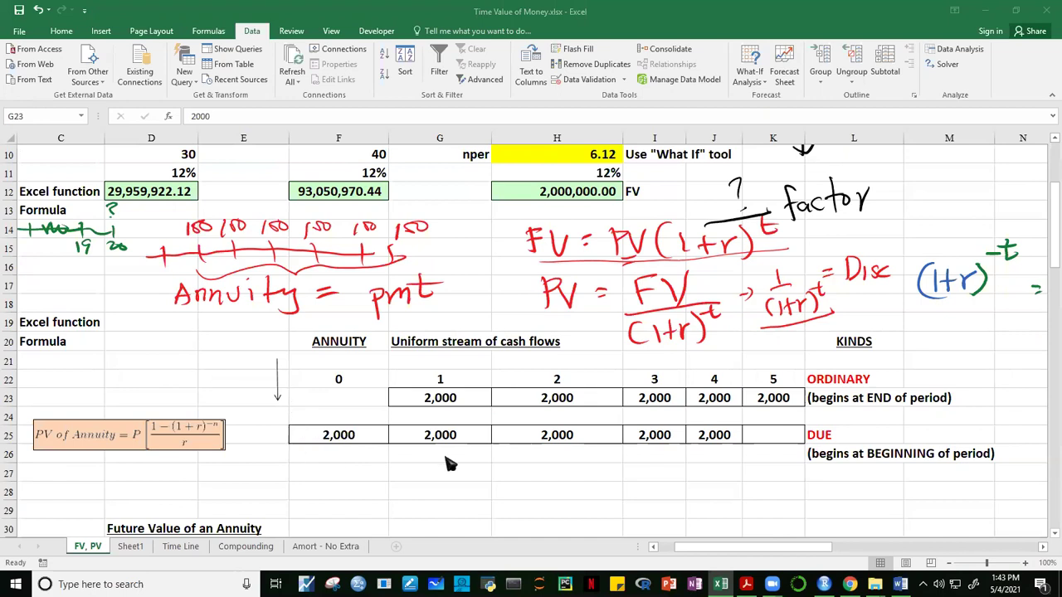
Scroll the FV, PV sheet right to the annuity tables starting in column Q.
left_click(738, 550)
left_click_drag(738, 550, 896, 552)
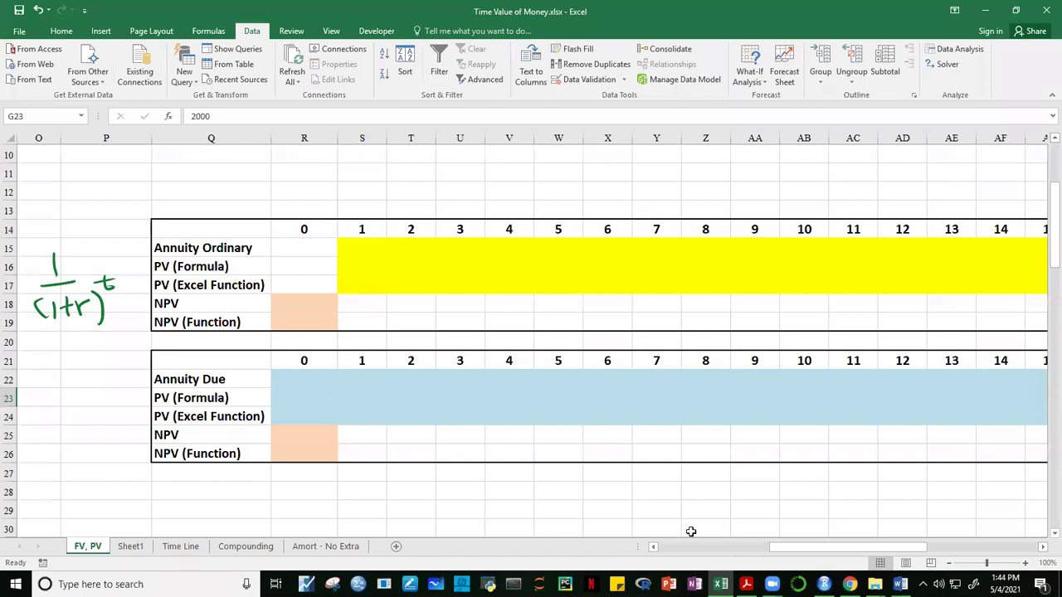
Enter 1 as the period 1 and period 2 Annuity Ordinary cash flows.
left_click_drag(878, 551, 887, 553)
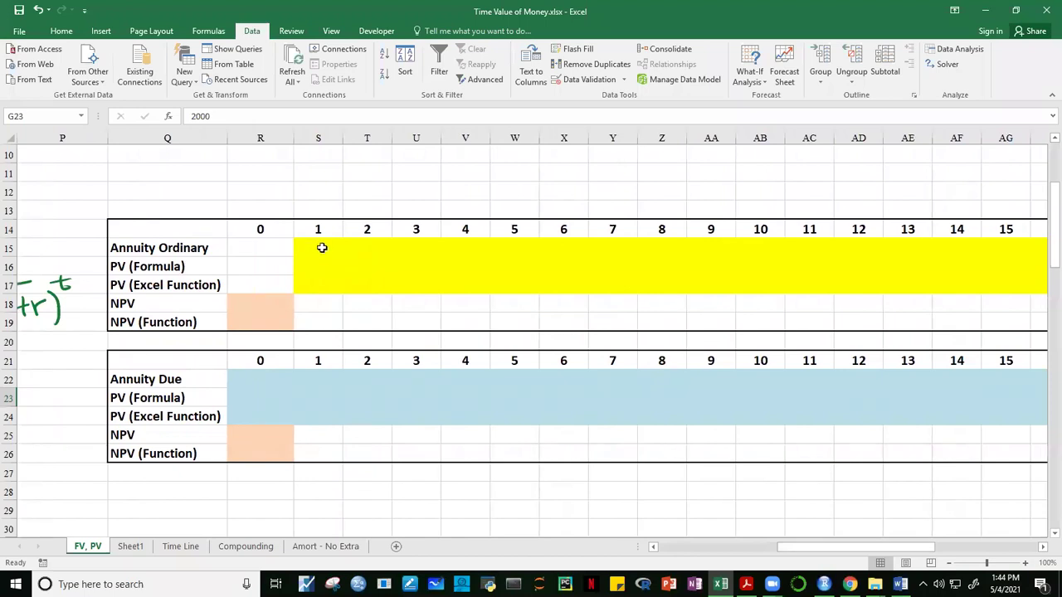
left_click(320, 248)
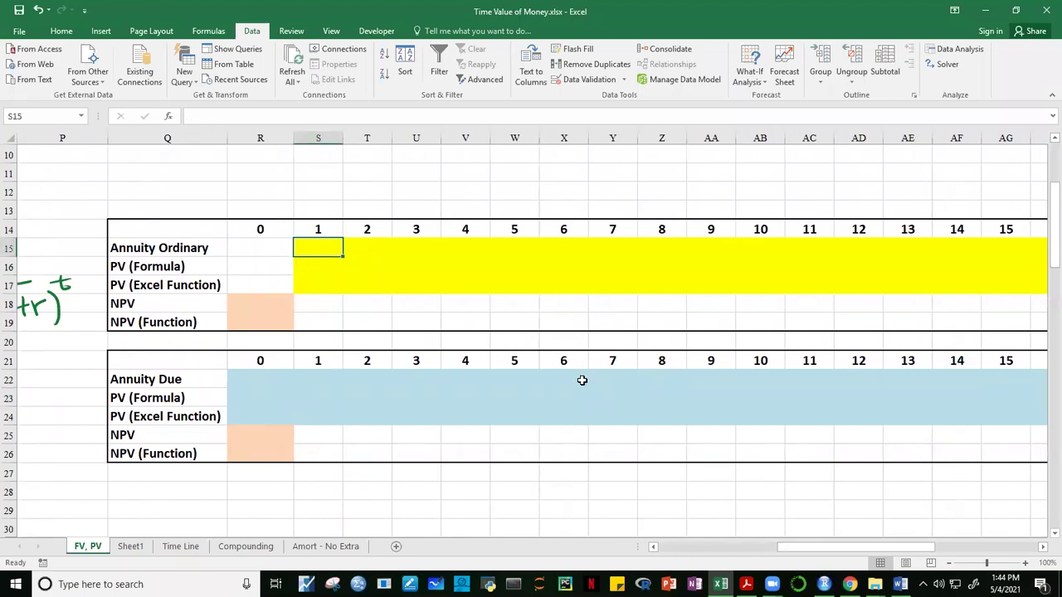
type("1")
key("Tab")
type("2")
key("Tab")
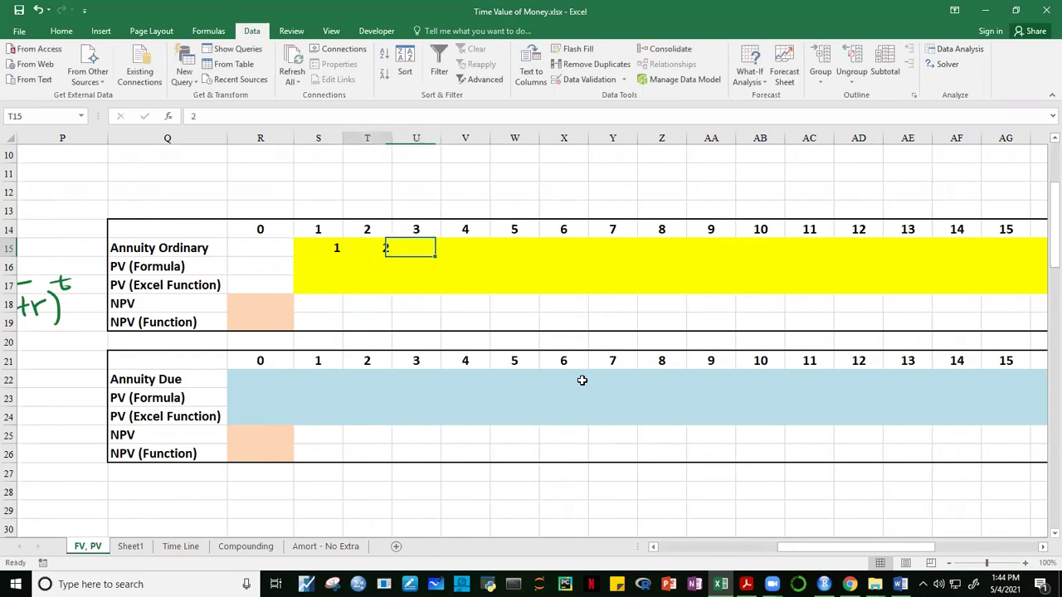
key("shift+Tab")
type("1")
key("Tab")
type("1")
key("Tab")
Fill the 1s across the Annuity Ordinary row through period 30.
left_click_drag(331, 252, 543, 257)
left_click(791, 305)
left_click(614, 330)
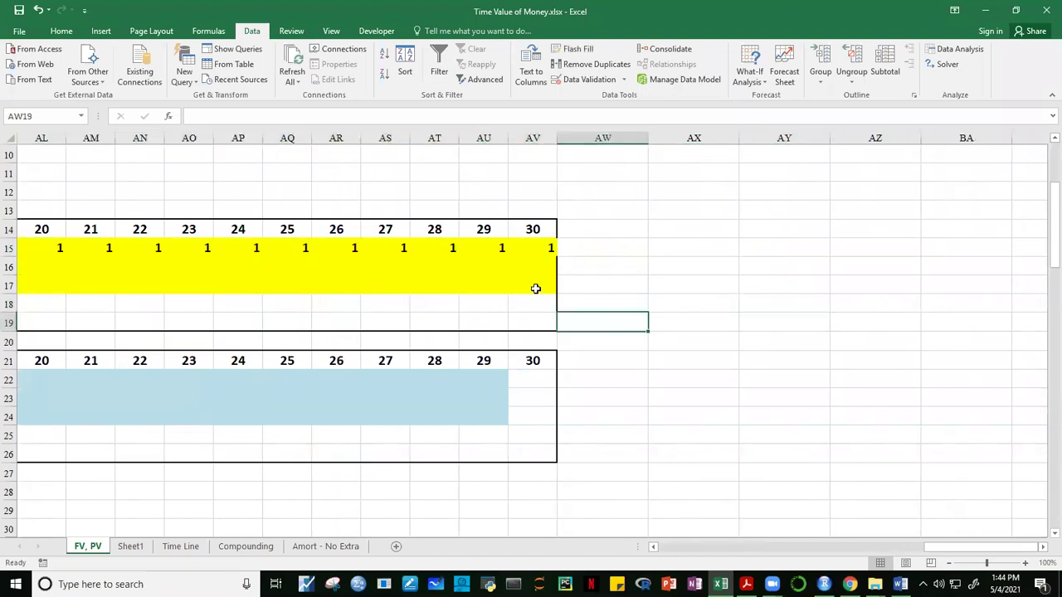
left_click_drag(946, 547, 790, 552)
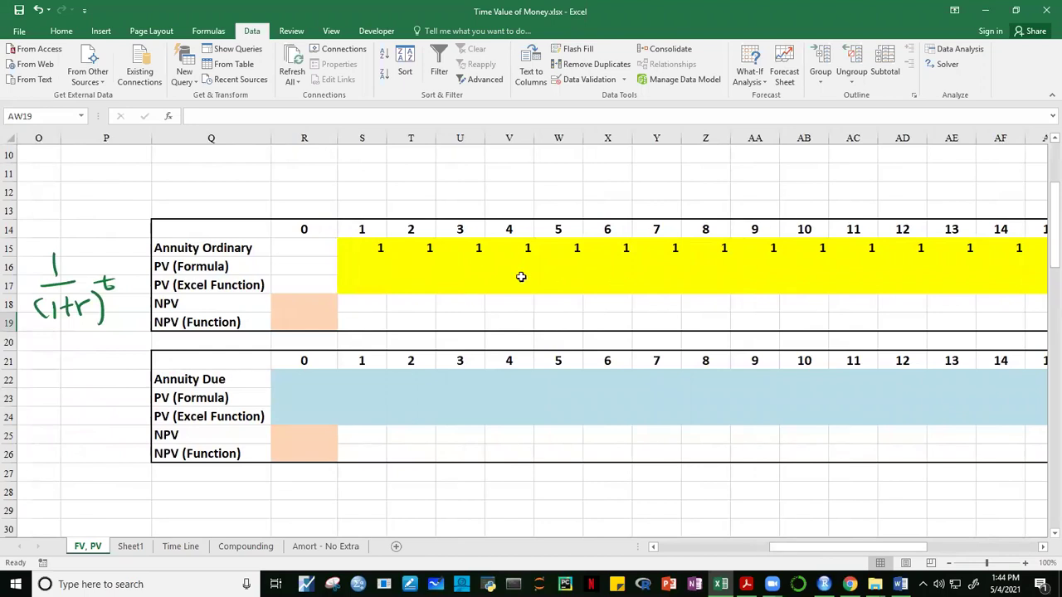
Check the row of 1s from its end back to the period 0 cell.
left_click(371, 252)
key("Right")
key("Right")
key("Right")
key("Right")
key("Right")
key("Right")
key("Right")
key("Right")
key("Right")
key("Right")
key("Right")
key("Right")
key("Right")
key("Right")
key("Right")
key("Right")
key("Right")
key("Right")
key("Right")
key("Right")
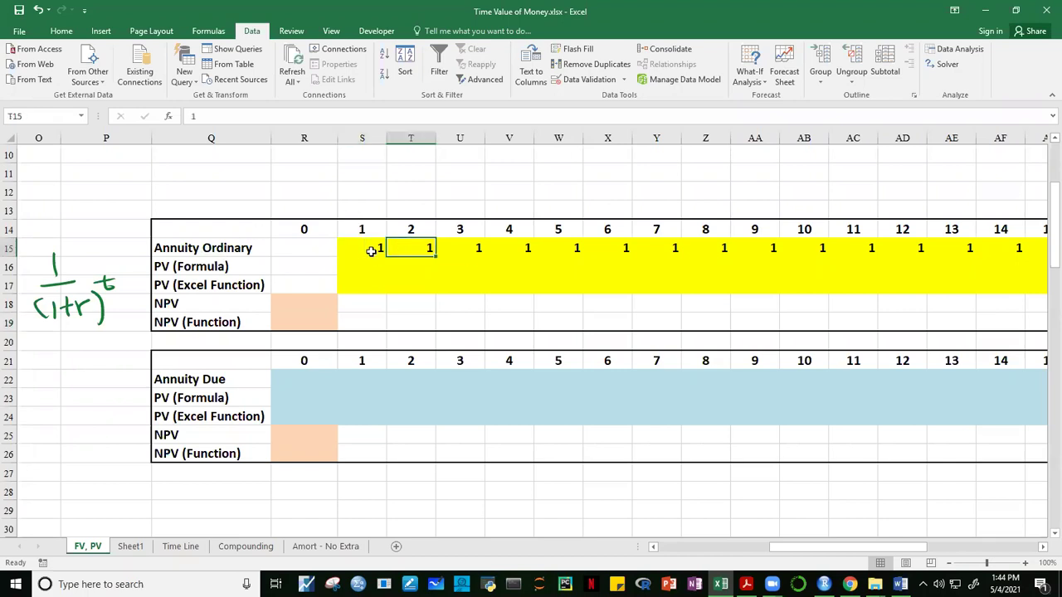
key("Left")
key("Left")
key("Left")
key("Left")
key("Left")
key("Left")
key("Left")
key("Left")
key("Left")
key("Left")
key("Left")
key("Left")
key("Left")
key("Left")
key("Left")
key("Left")
key("Left")
key("Left")
key("Left")
key("Left")
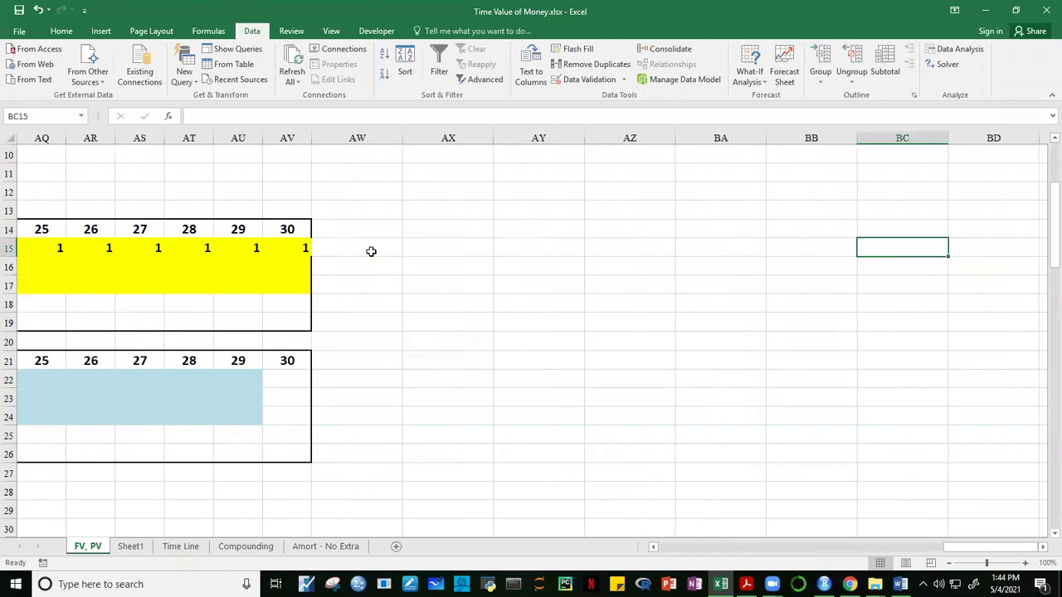
key("Left")
key("Left")
key("Left")
key("Left")
key("Left")
key("Left")
key("Left")
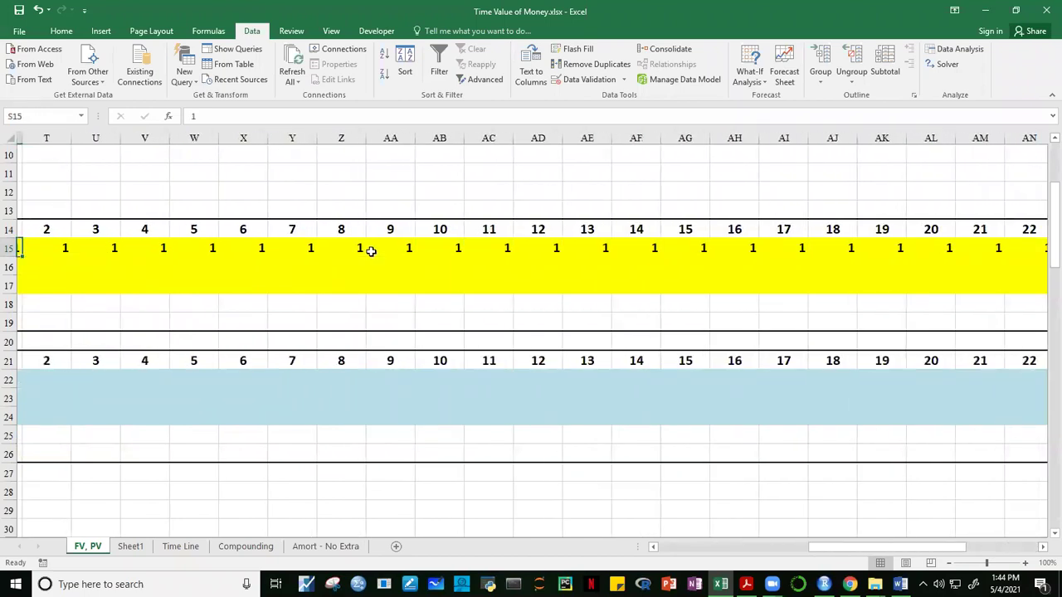
key("Right")
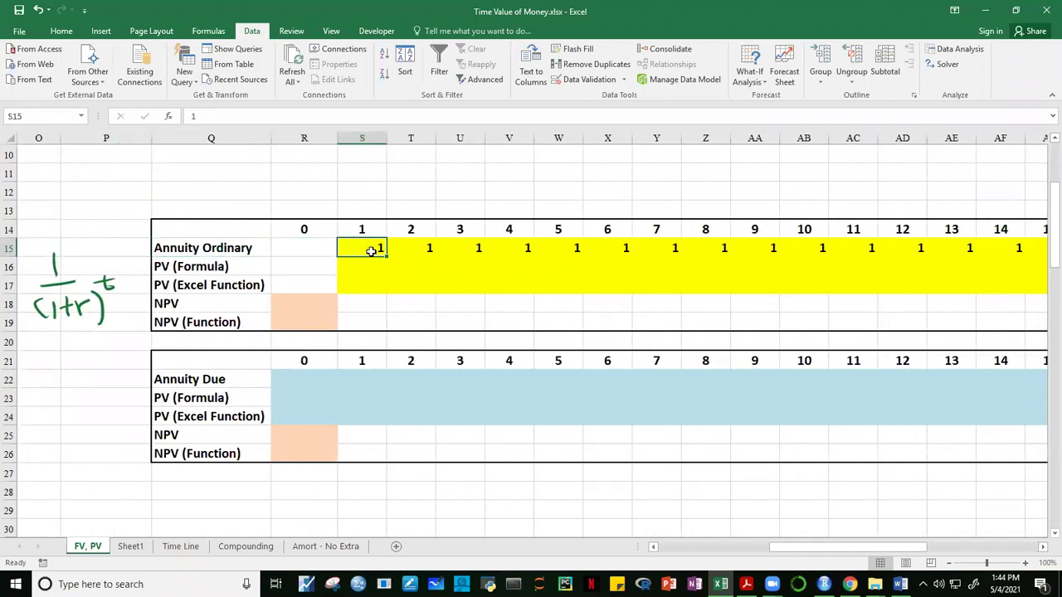
key("Left")
key("Down")
key("Up")
key("Left")
key("Right")
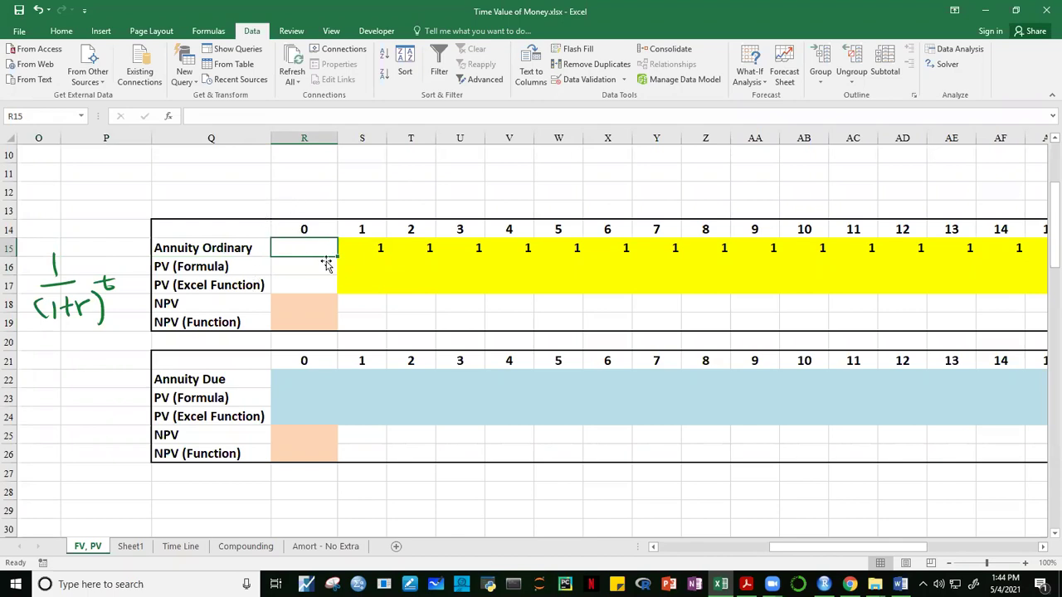
left_click(362, 248)
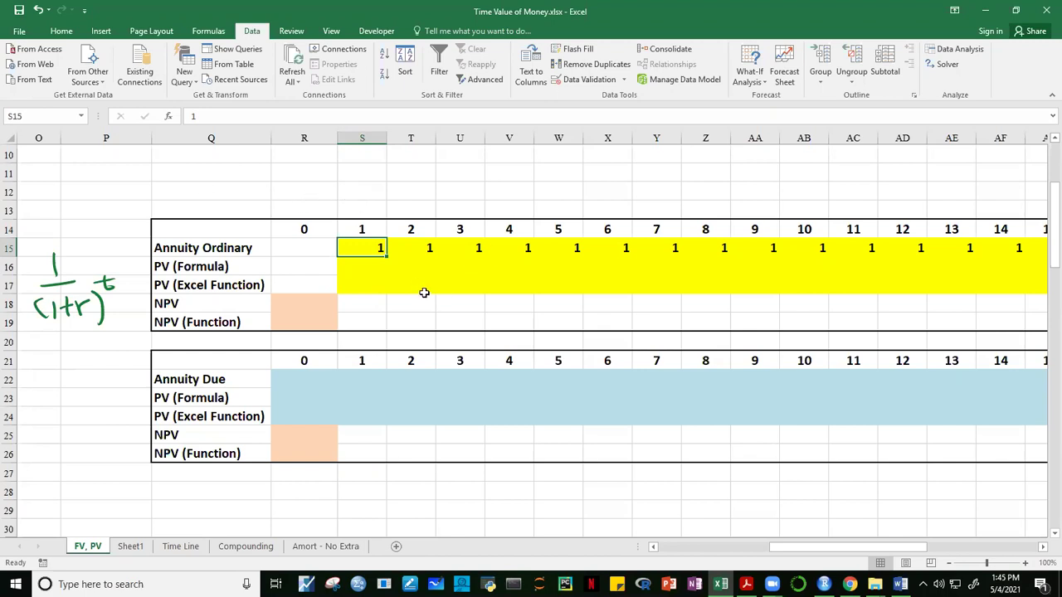
left_click(360, 267)
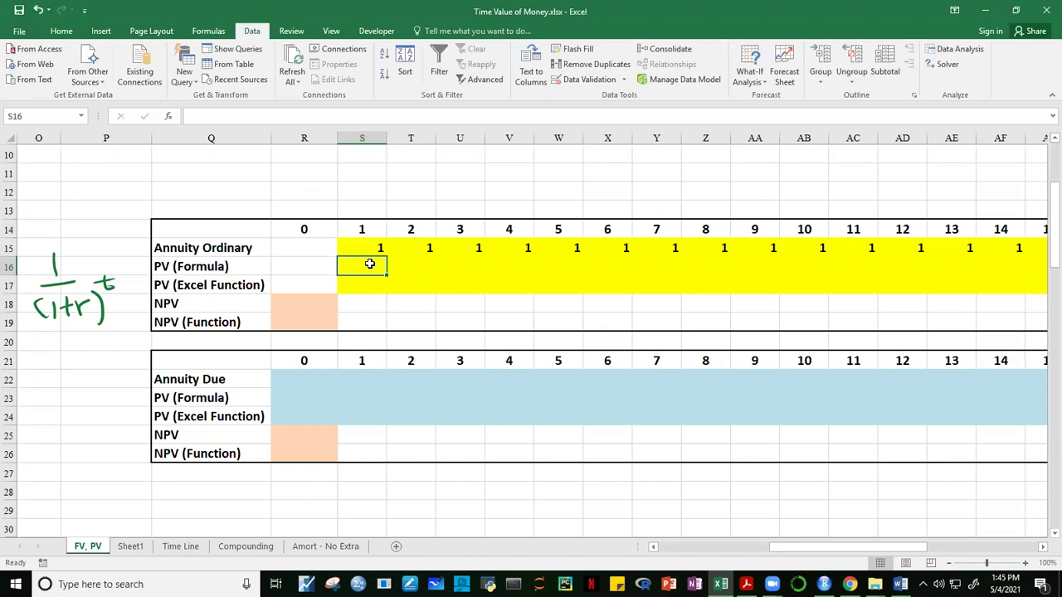
left_click(374, 246)
left_click(375, 265)
left_click(378, 230)
left_click(372, 266)
left_click(482, 417)
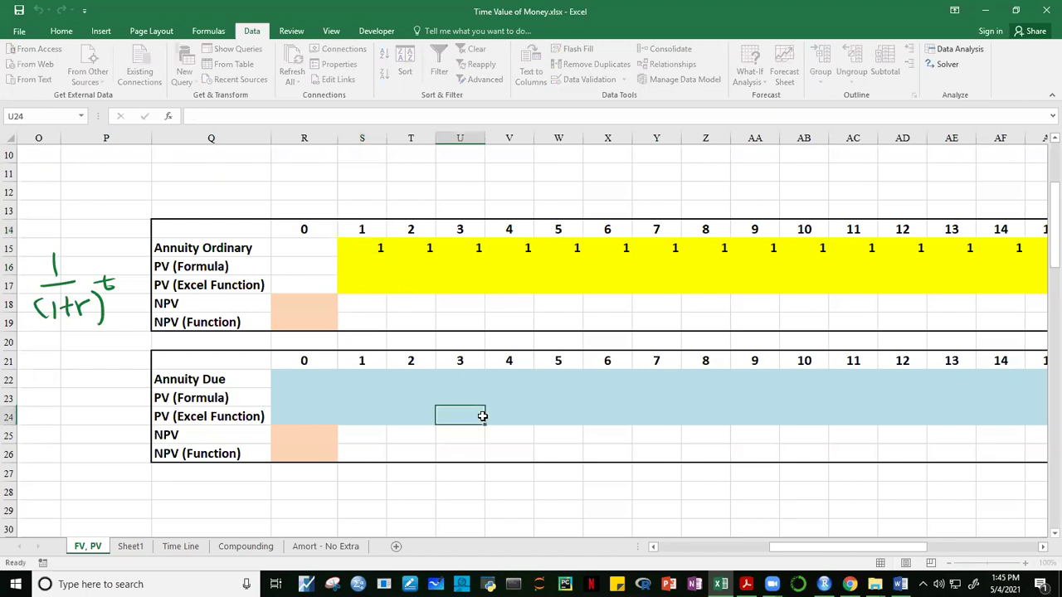
left_click(360, 268)
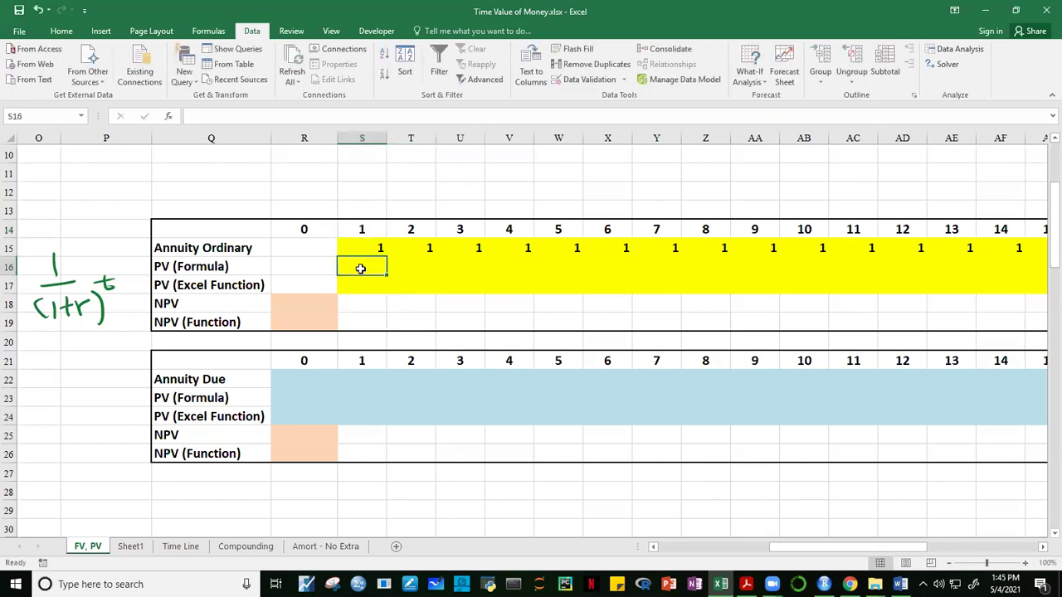
Start the period 1 PV formula in S16 as =PV(RATE,.
type("=")
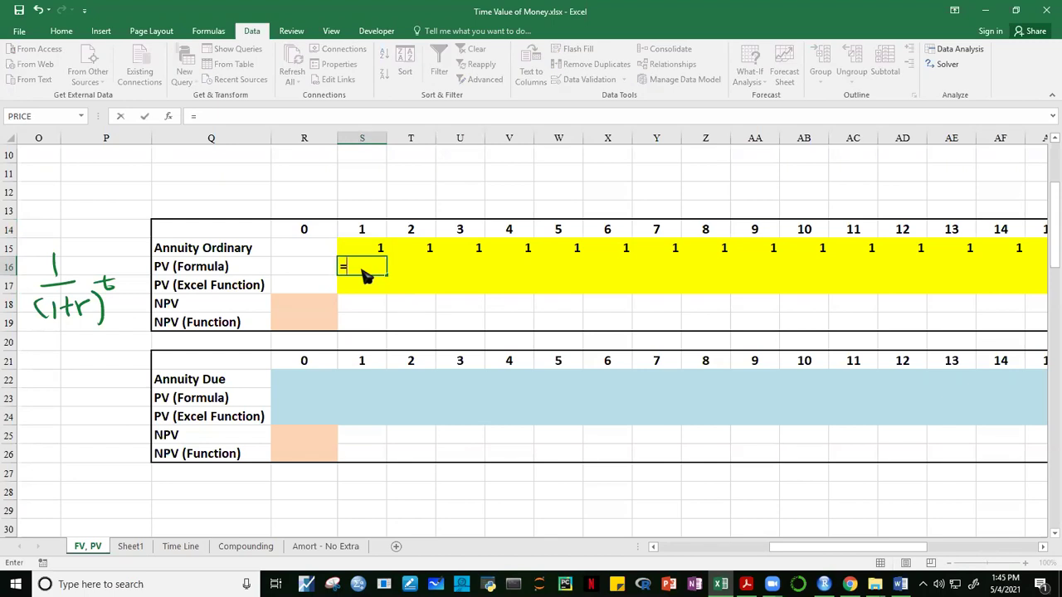
type("pv")
key("BackSpace")
key("BackSpace")
type("pv")
key("BackSpace")
key("BackSpace")
type("pv")
key("Tab")
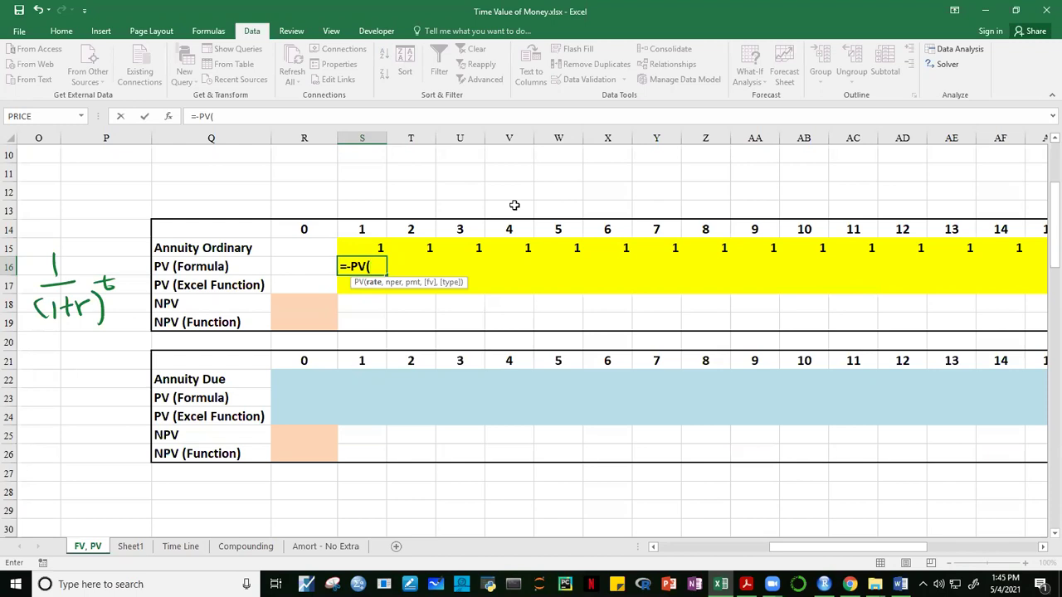
type("RA")
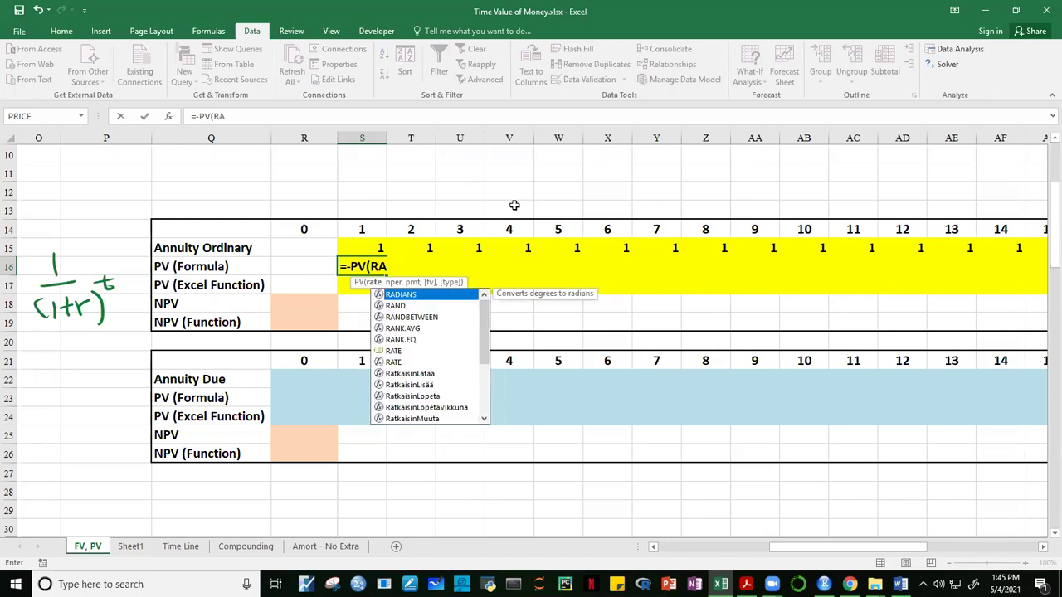
type("TE")
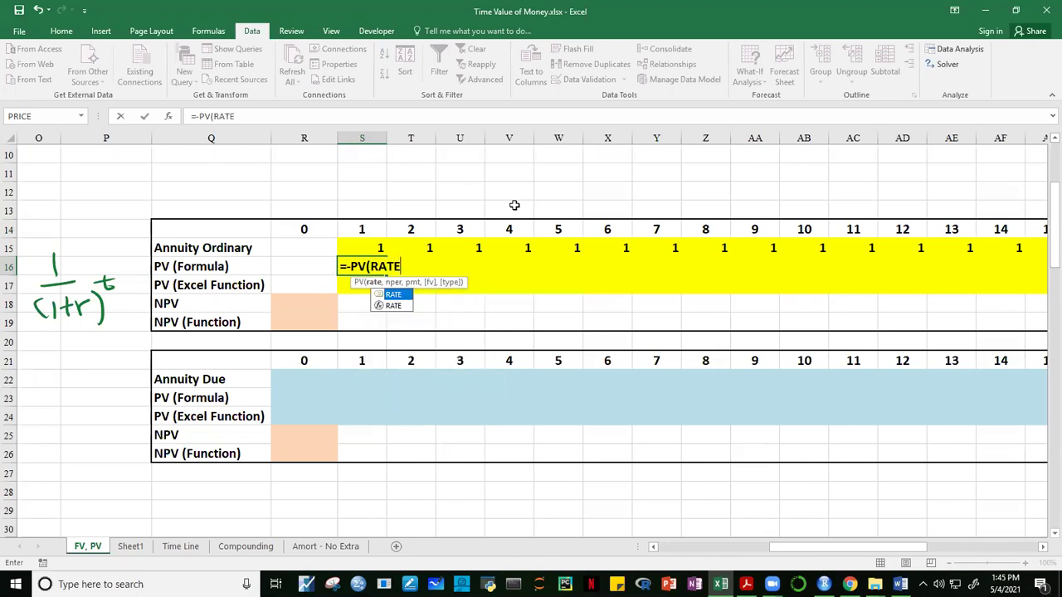
key("Escape")
type(",")
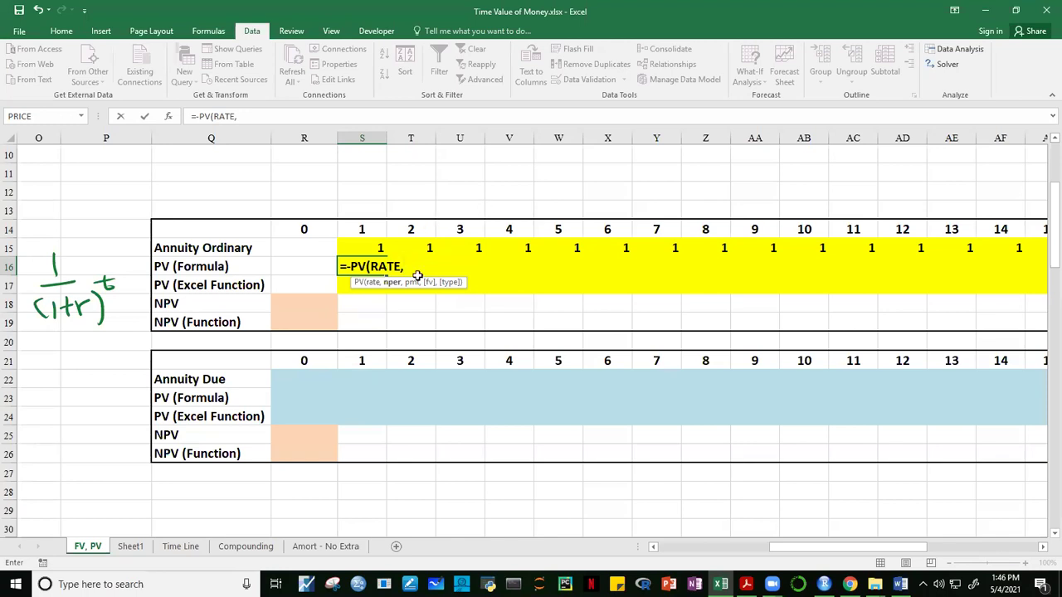
Complete it as =PV(RATE,S14,,S15), showing $0.89.
left_click(359, 230)
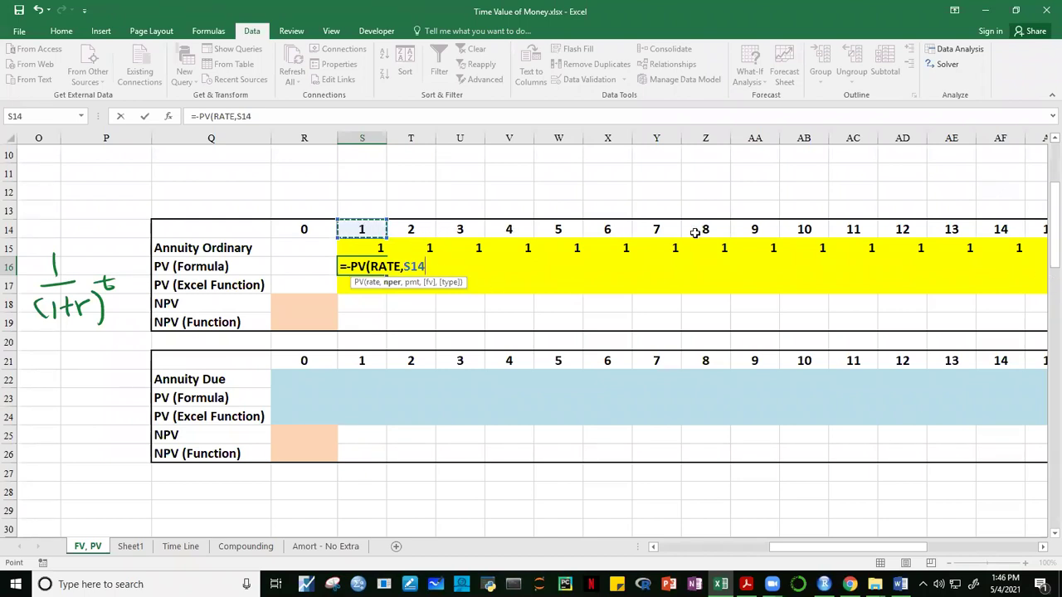
type(",")
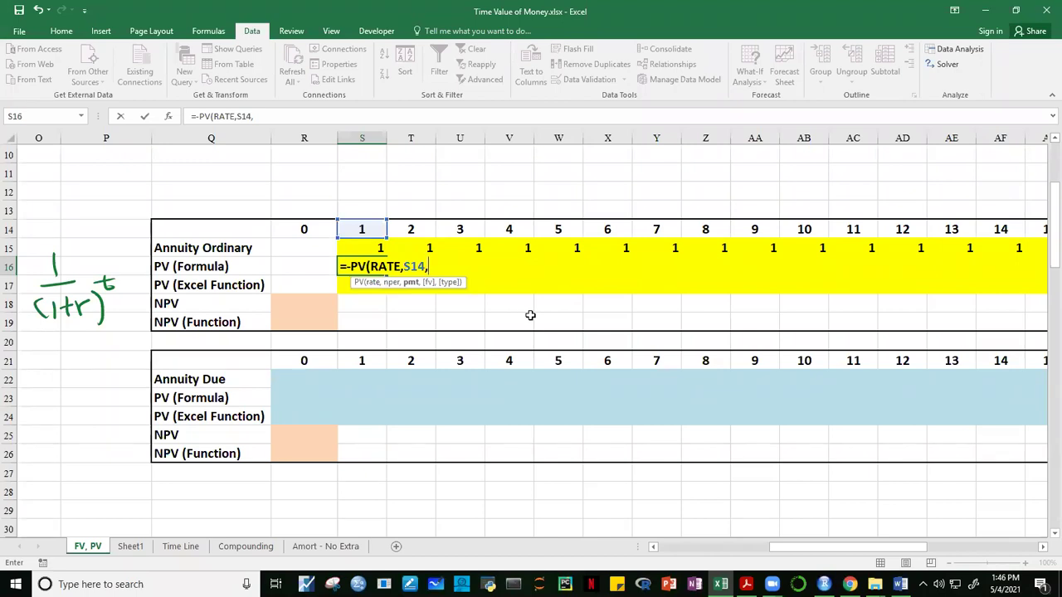
type(",")
left_click(373, 249)
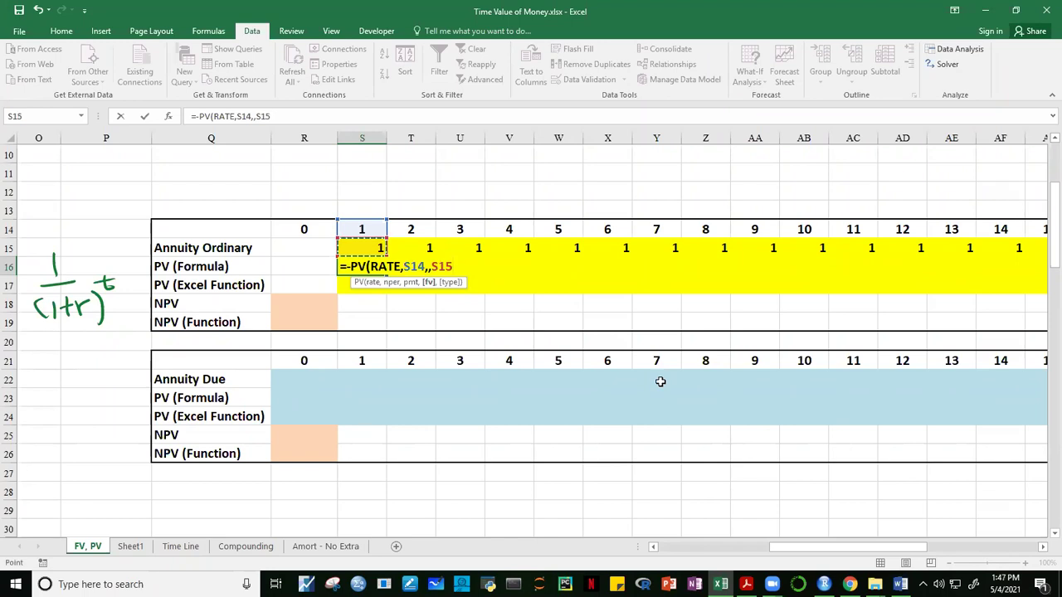
type(")")
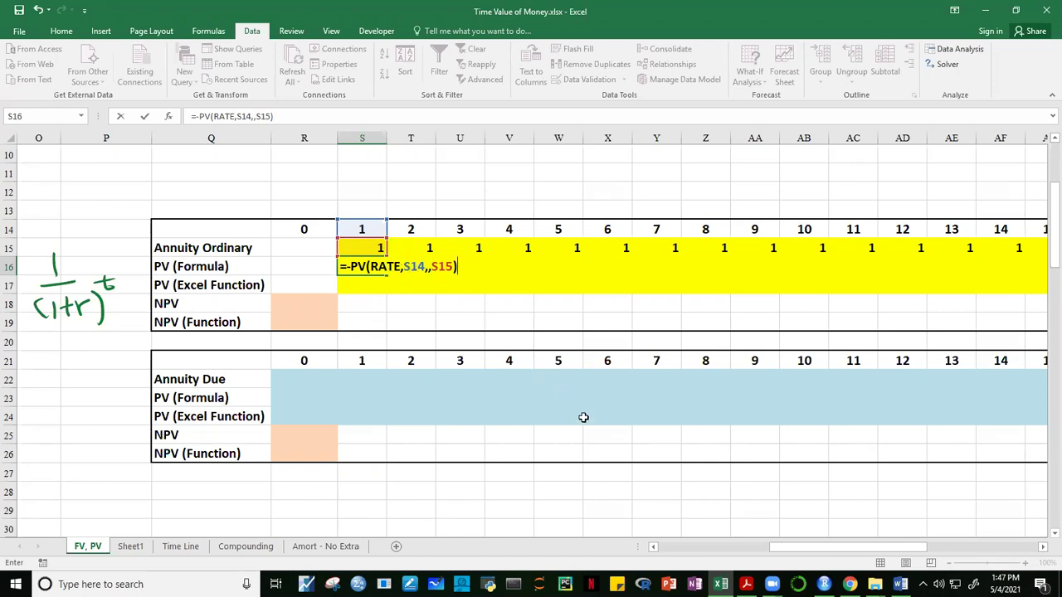
key("ctrl+Return")
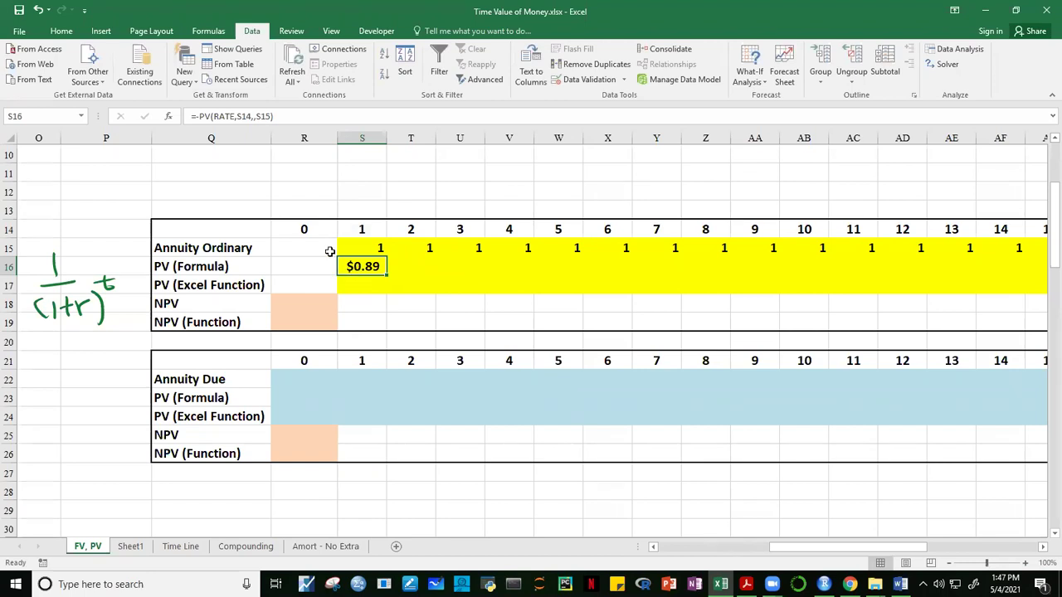
Reformat S16 from Currency to Number with 2 decimals, displaying 0.89.
key("ctrl+1")
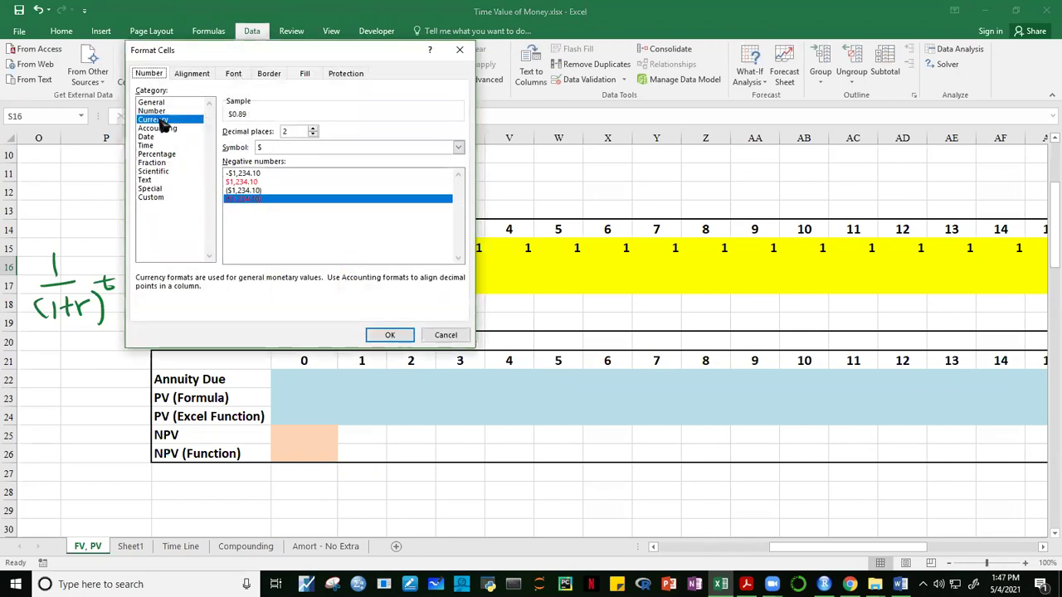
left_click(152, 110)
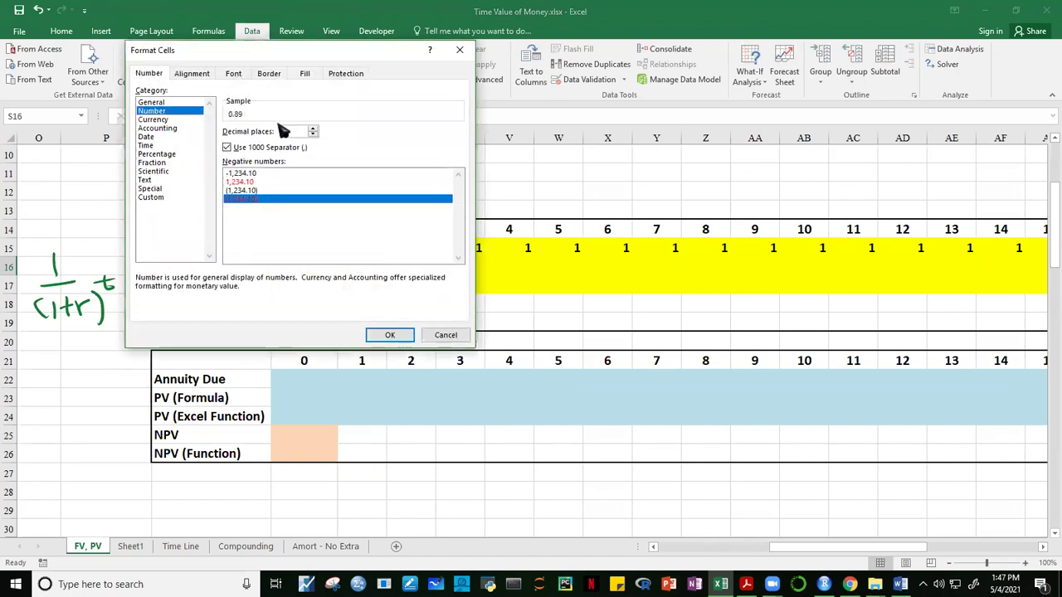
left_click(390, 336)
left_click(460, 300)
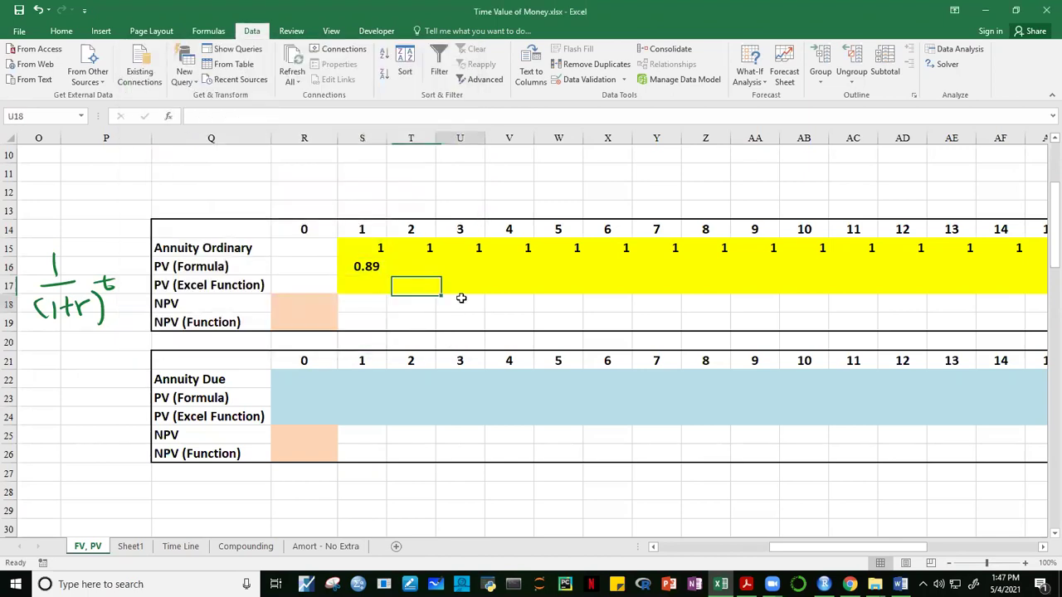
left_click(370, 266)
left_click(374, 246)
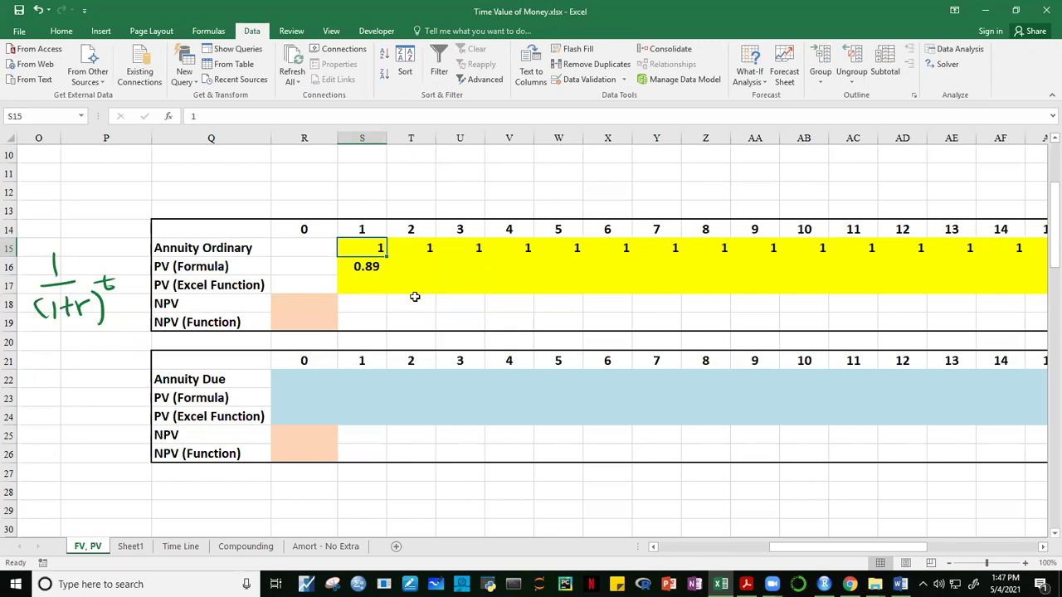
Copy the S16 PV formula across row 16 through period 30 in AV16.
left_click(368, 268)
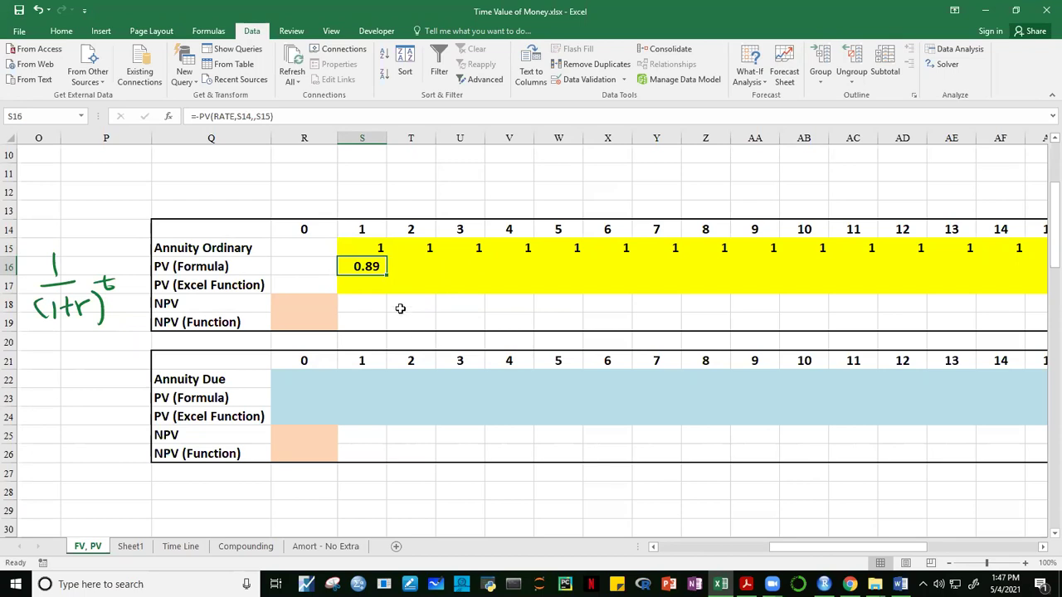
left_click_drag(386, 276, 936, 280)
left_click(1012, 302)
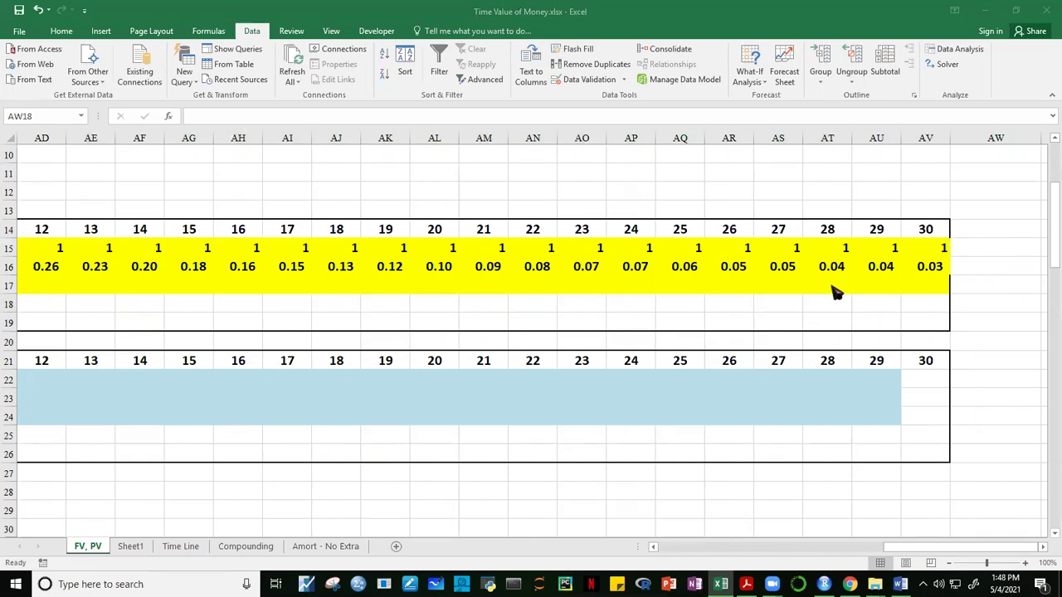
Edit AV16 to =-PV(RATE,AV14,,AV15), then review the row 16 PV results.
left_click(870, 267)
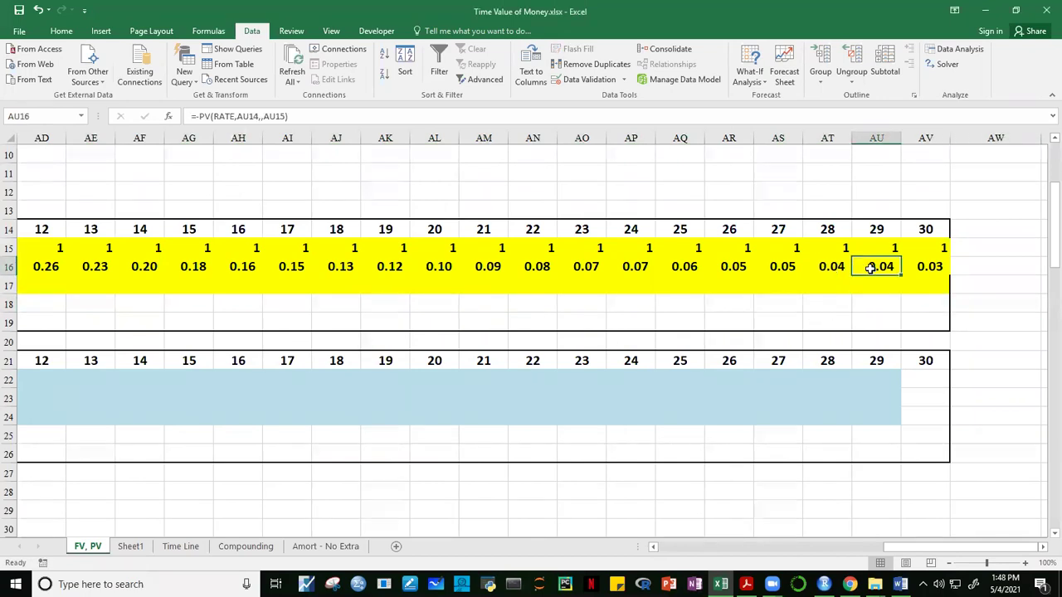
key("Right")
key("F2")
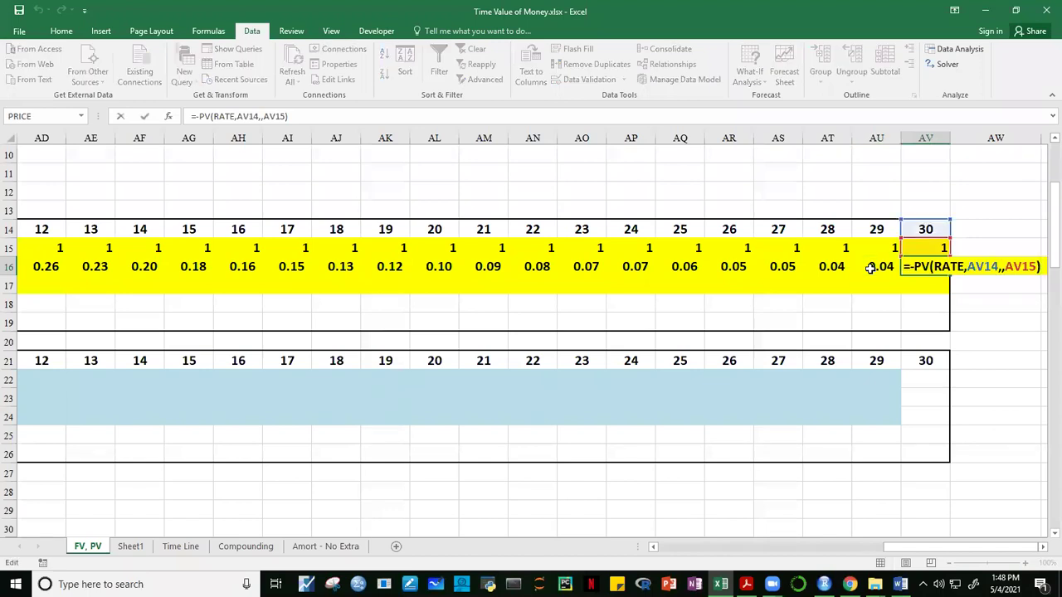
left_click(981, 343)
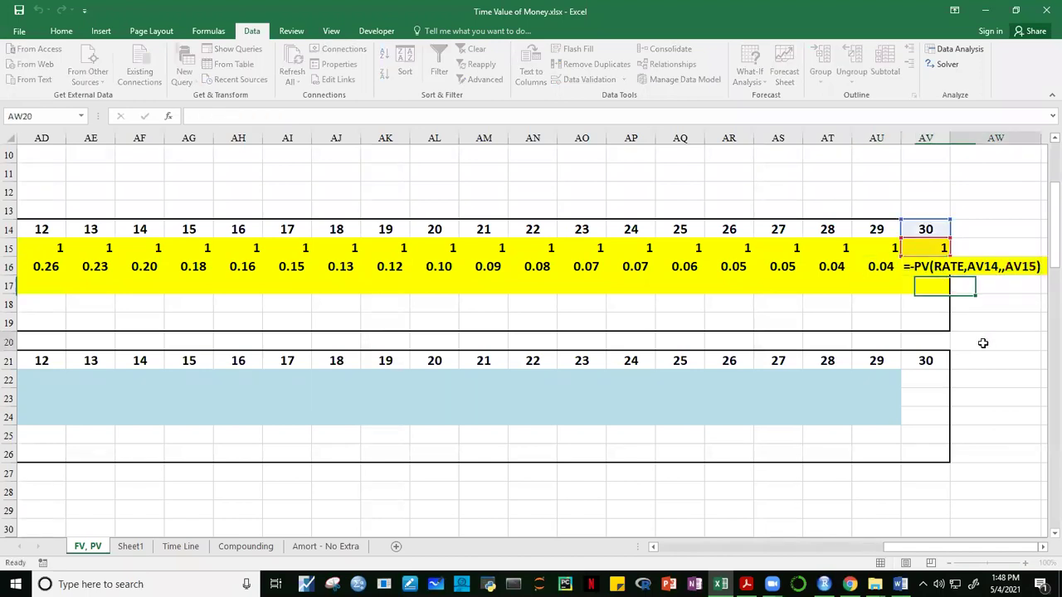
left_click(929, 266)
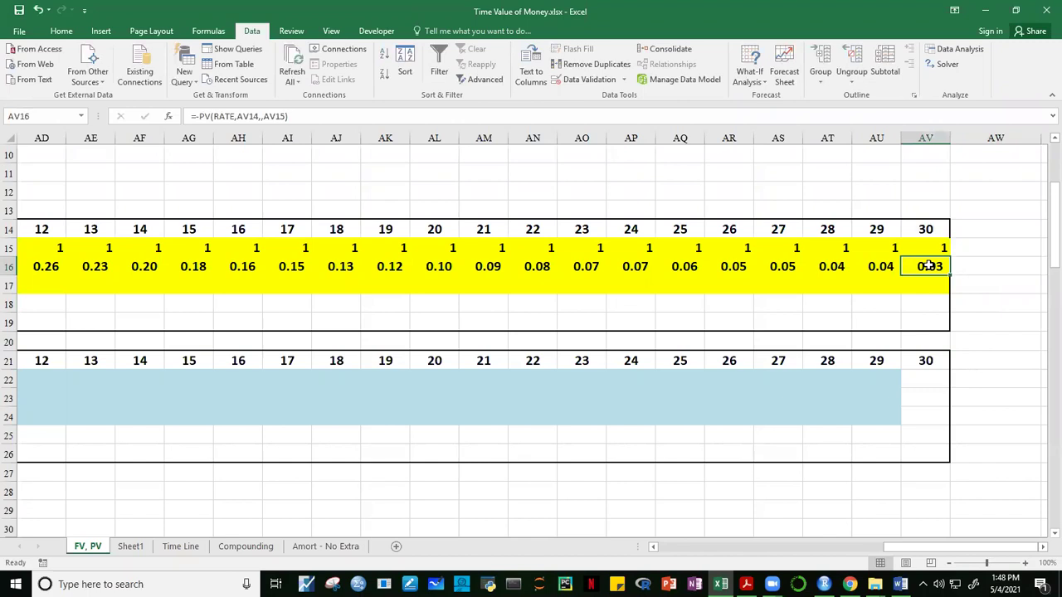
double_click(929, 266)
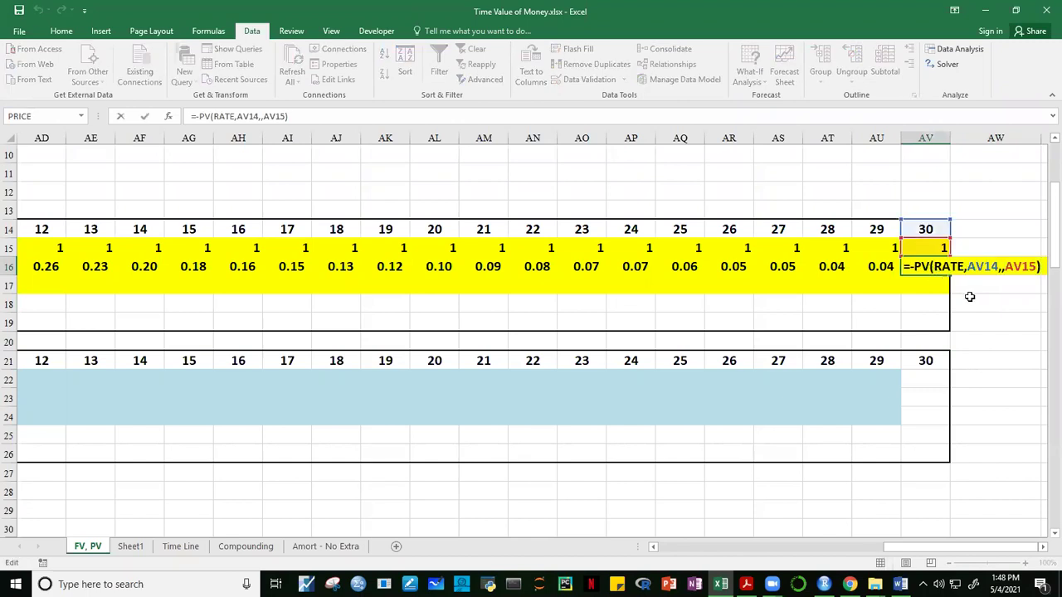
key("Escape")
left_click(992, 324)
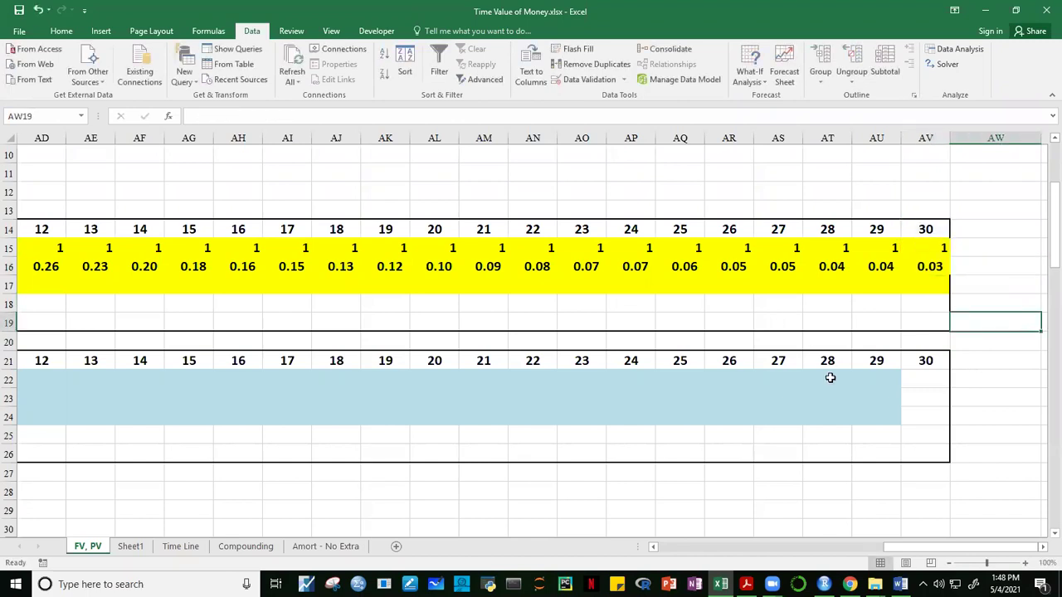
left_click(927, 266)
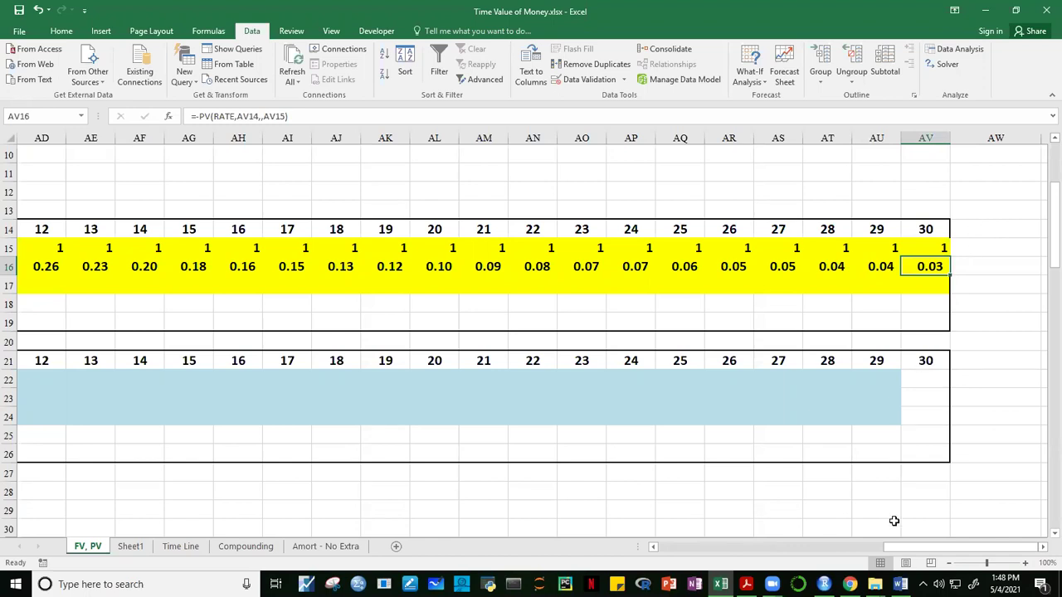
left_click_drag(917, 554, 929, 497)
left_click_drag(920, 267, 309, 267)
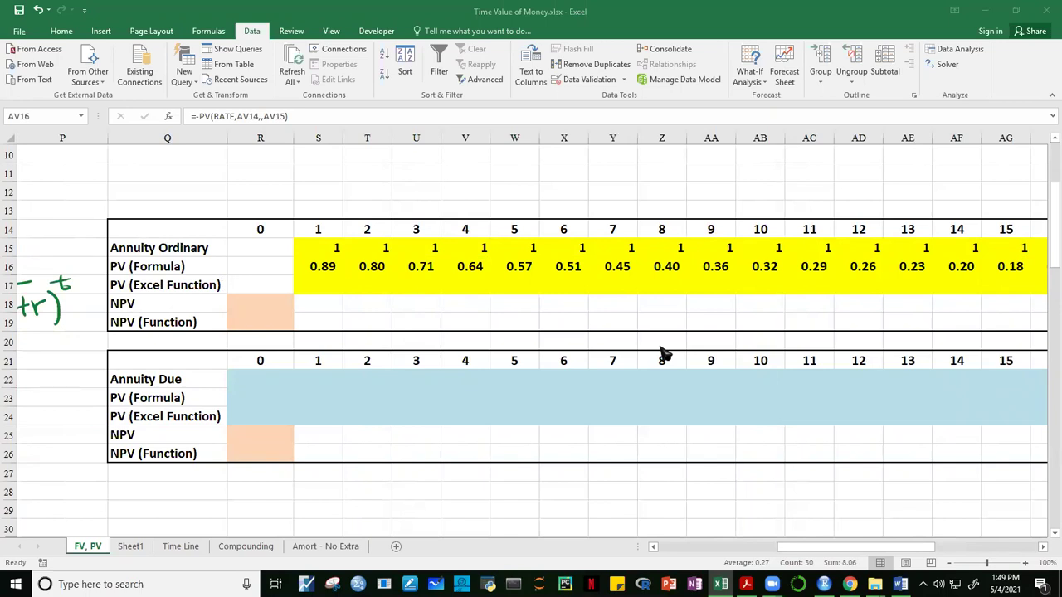
left_click(328, 266)
key("F2")
key("ctrl+Return")
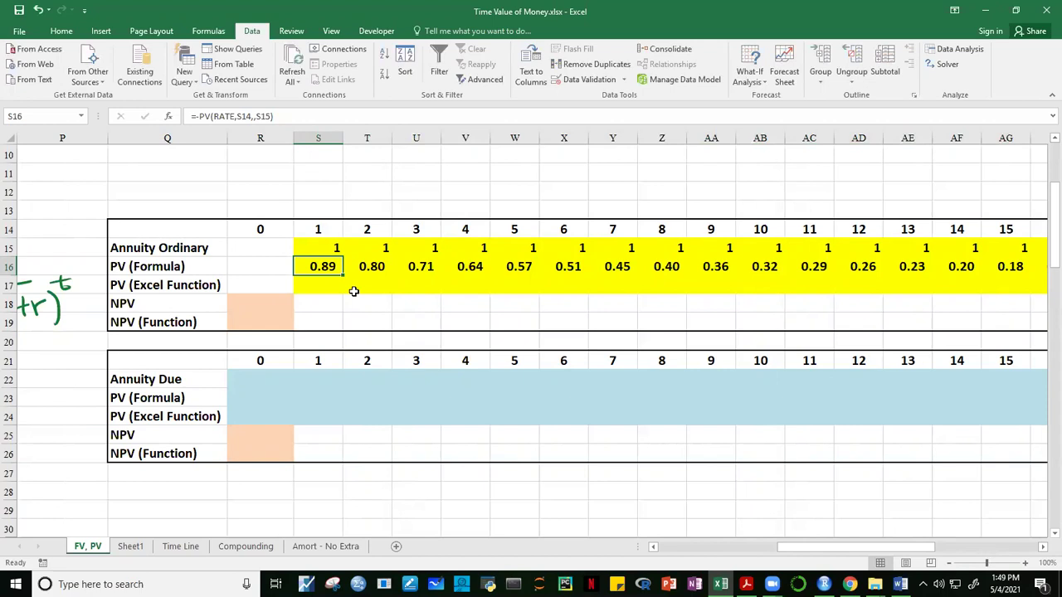
left_click(854, 320)
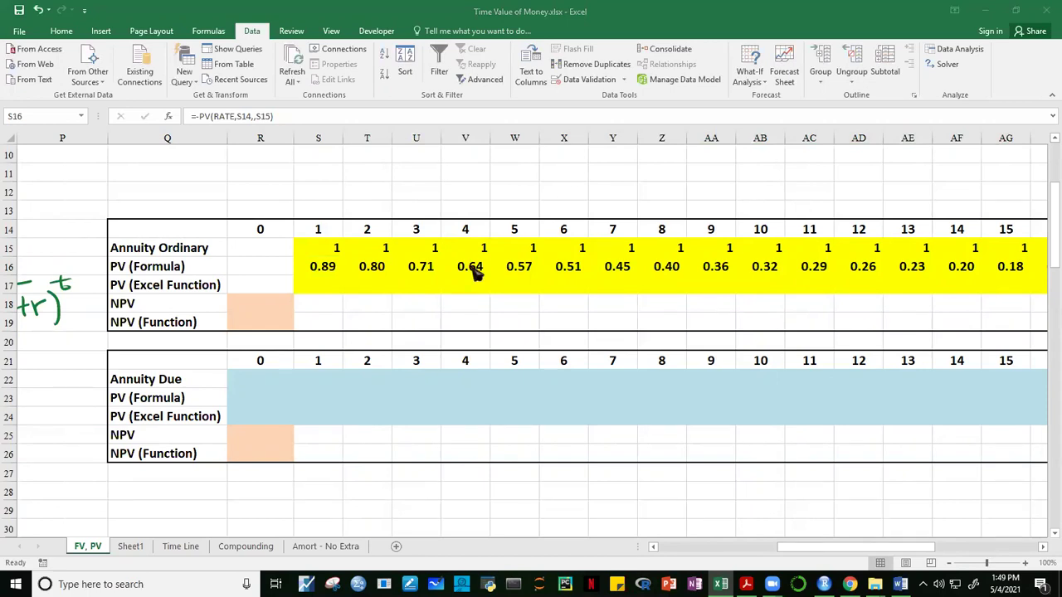
left_click(336, 266)
double_click(336, 266)
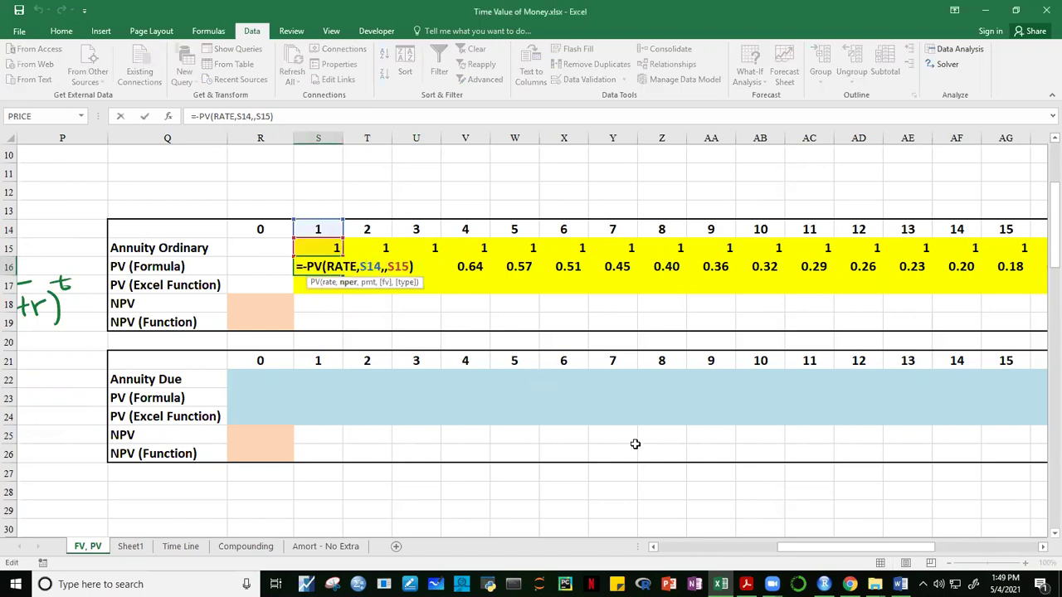
key("Escape")
left_click(373, 269)
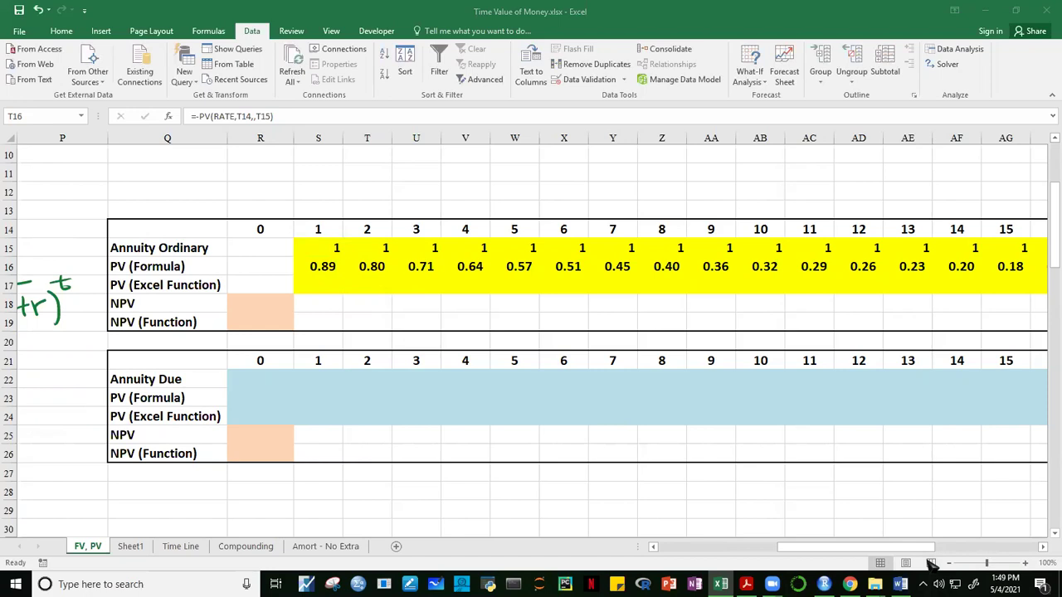
left_click(378, 265)
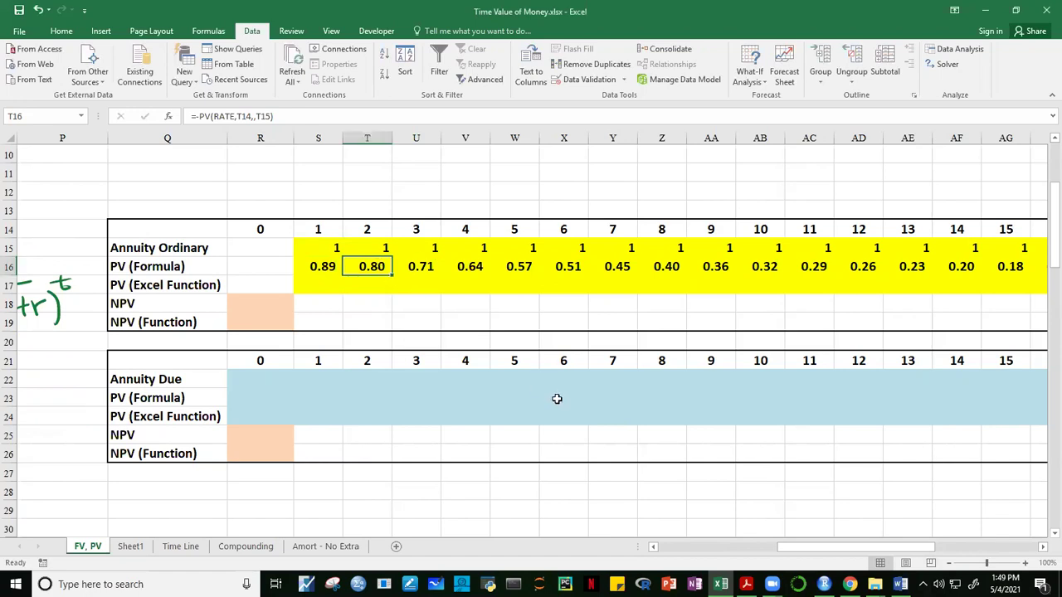
key("F2")
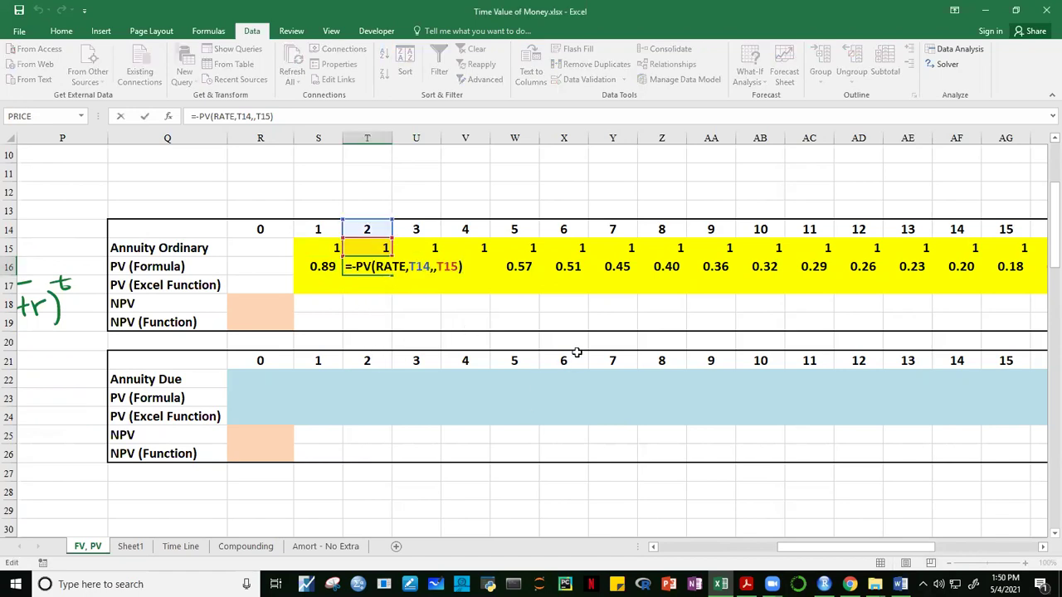
key("Escape")
left_click(510, 319)
left_click(365, 265)
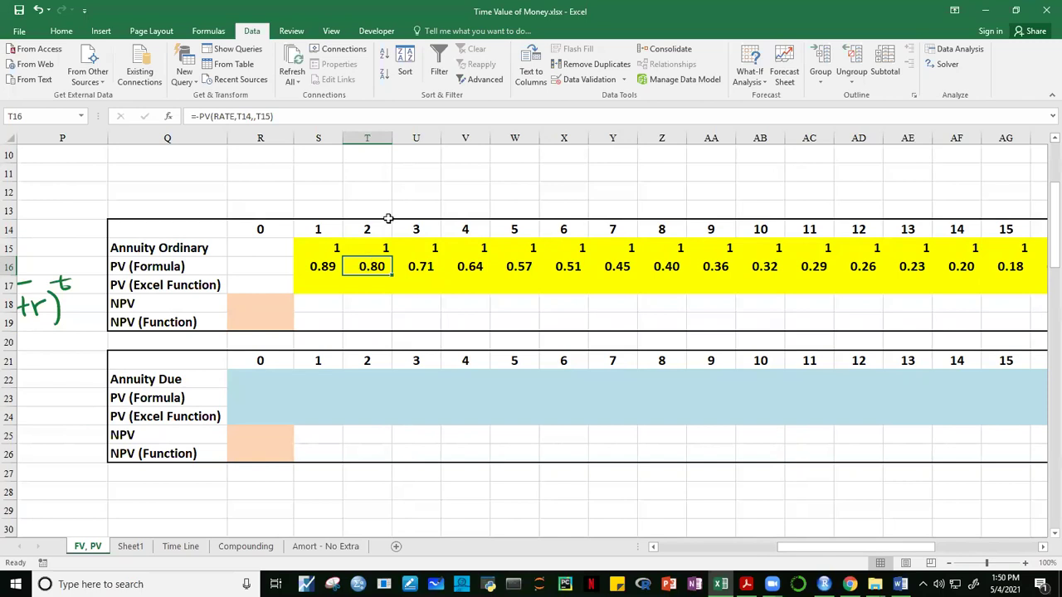
left_click(378, 249)
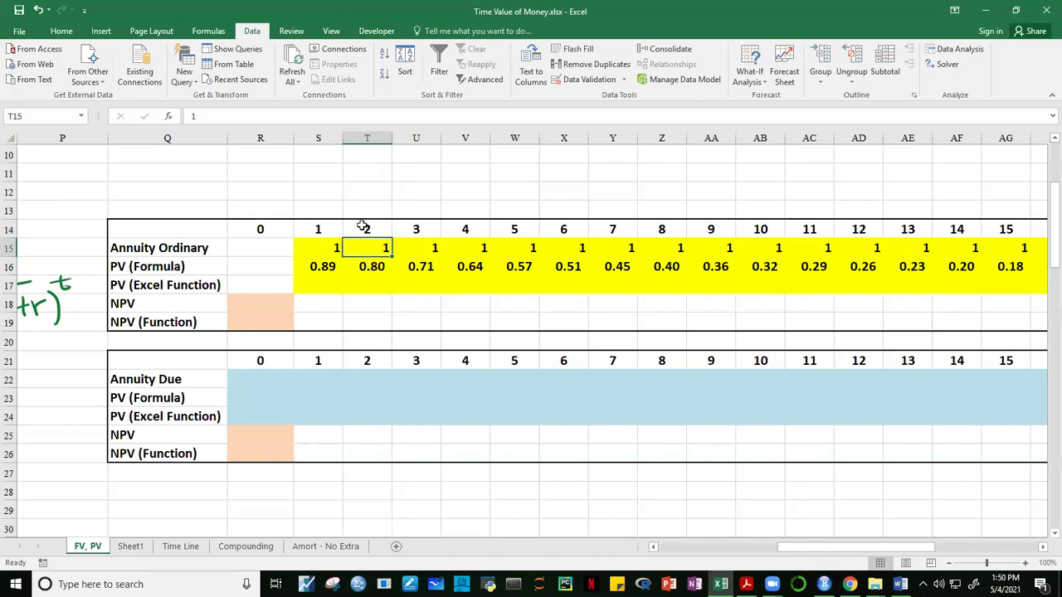
left_click(369, 235)
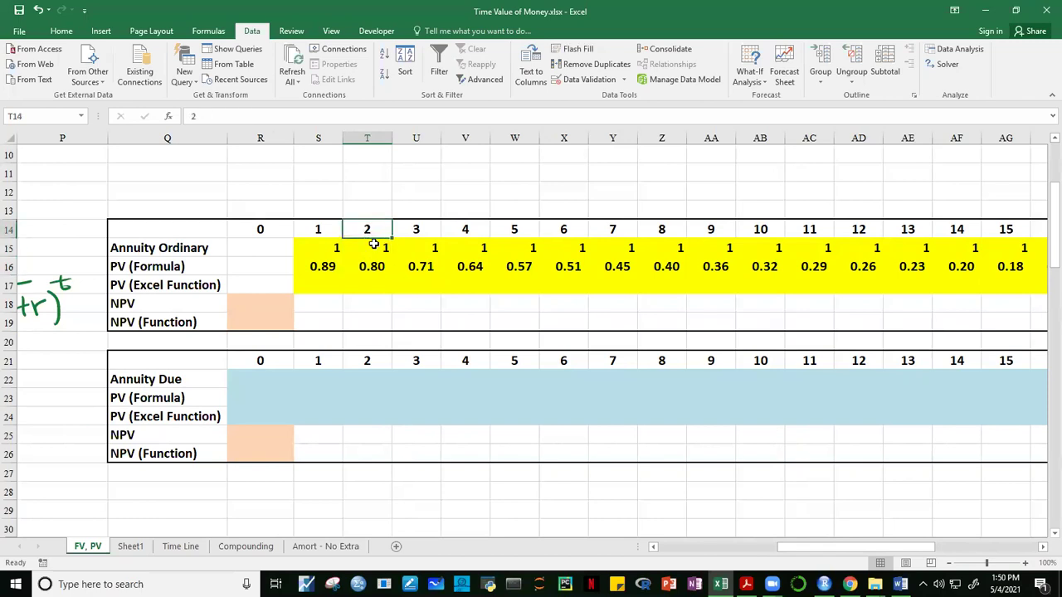
left_click(370, 266)
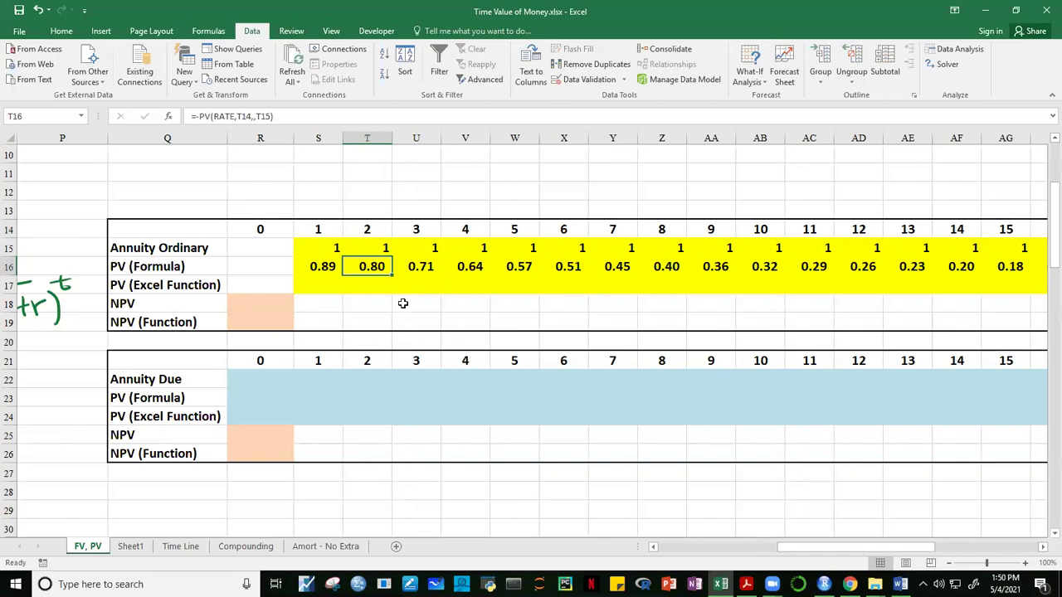
left_click(418, 271)
key("F2")
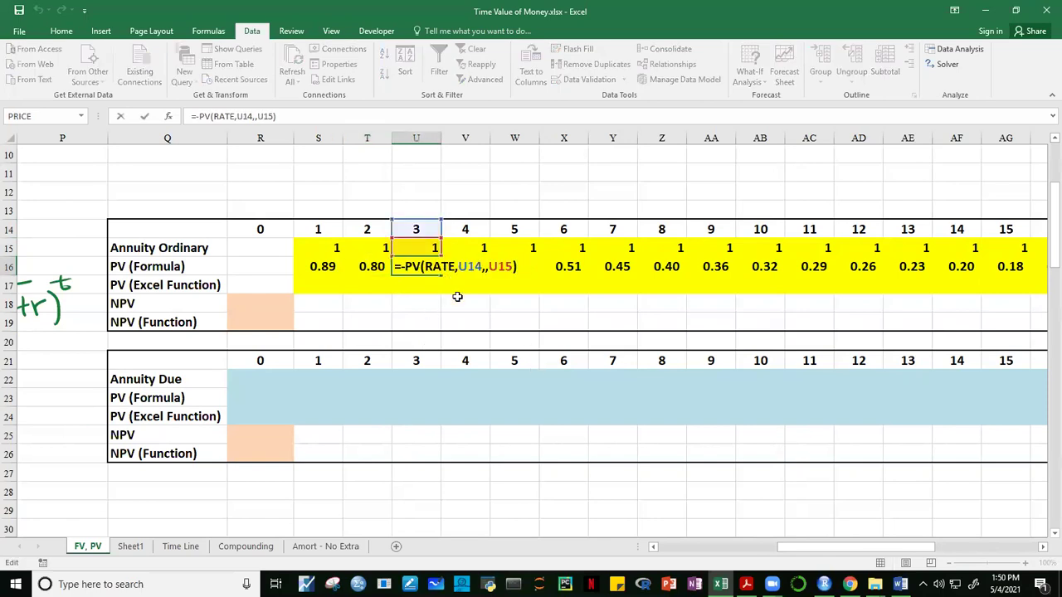
key("ctrl+Return")
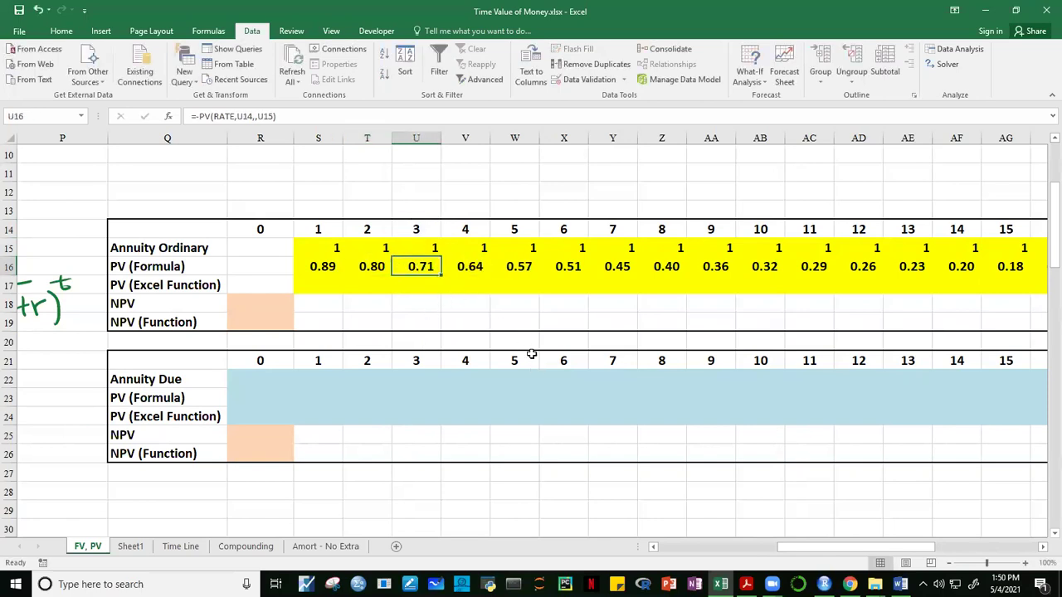
left_click(471, 266)
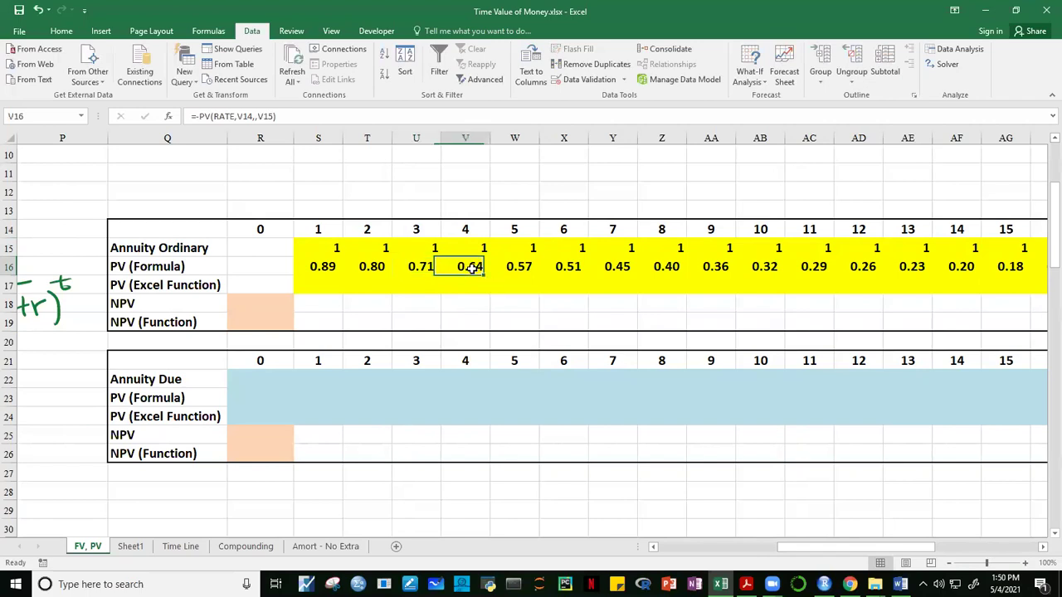
left_click(526, 266)
left_click(556, 266)
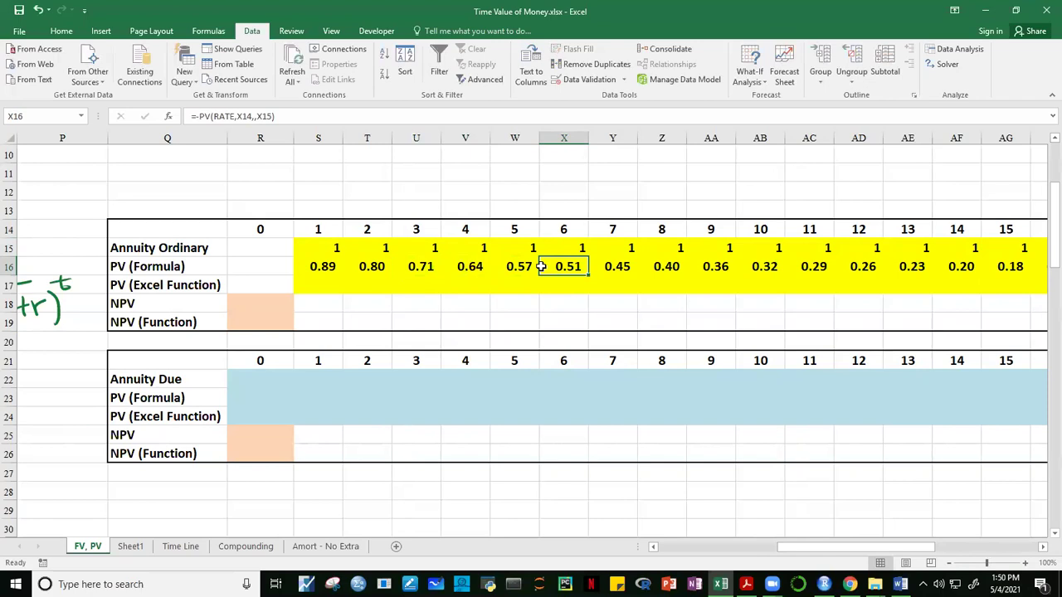
left_click(580, 246)
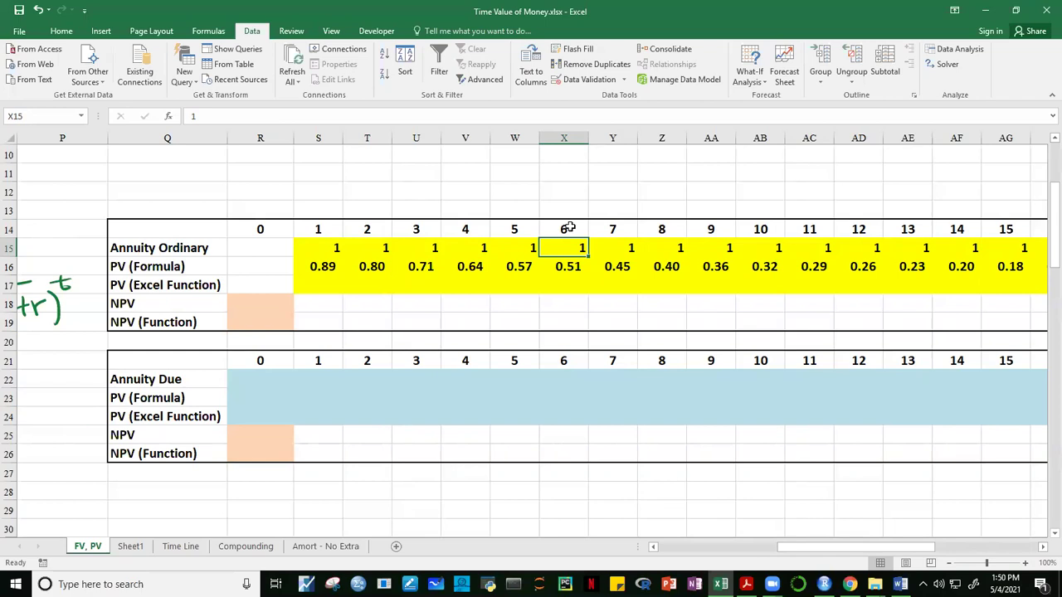
left_click(330, 268)
key("Right")
key("Right")
key("Right")
key("Right")
key("Right")
key("Right")
key("Right")
key("Right")
key("Right")
key("Right")
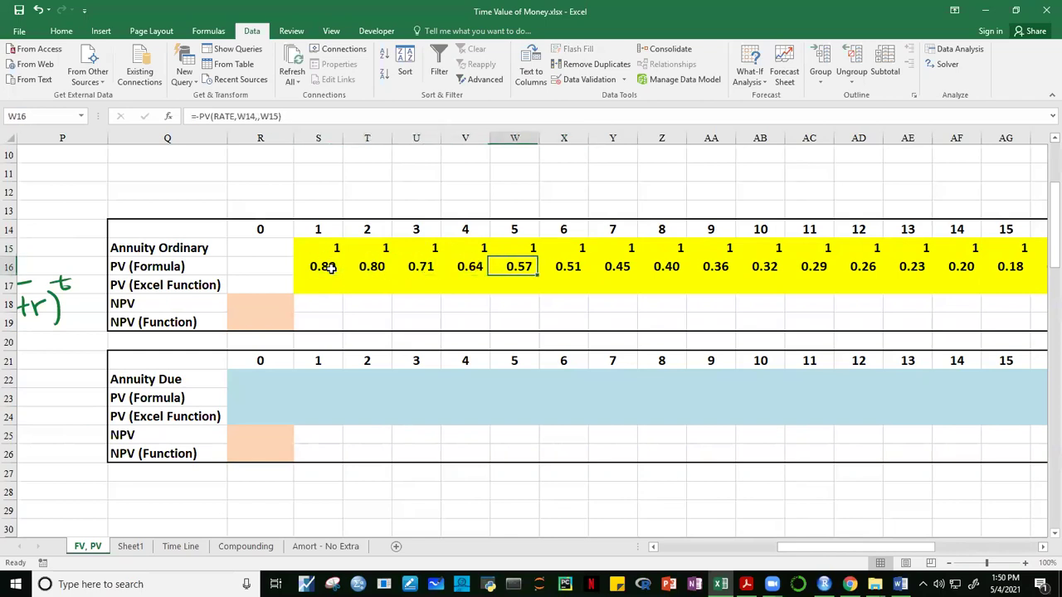
key("Left")
key("Left")
key("Left")
key("Left")
key("Left")
key("Left")
key("Left")
key("Left")
key("Left")
key("Left")
key("Left")
key("Left")
key("Left")
key("Left")
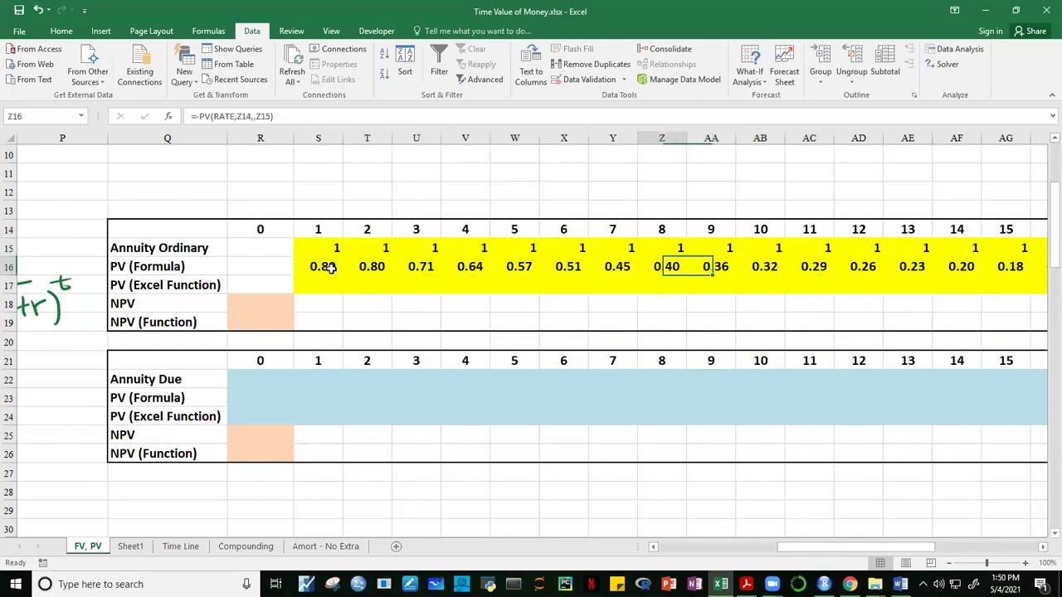
key("Right")
key("Right")
key("Right")
key("Right")
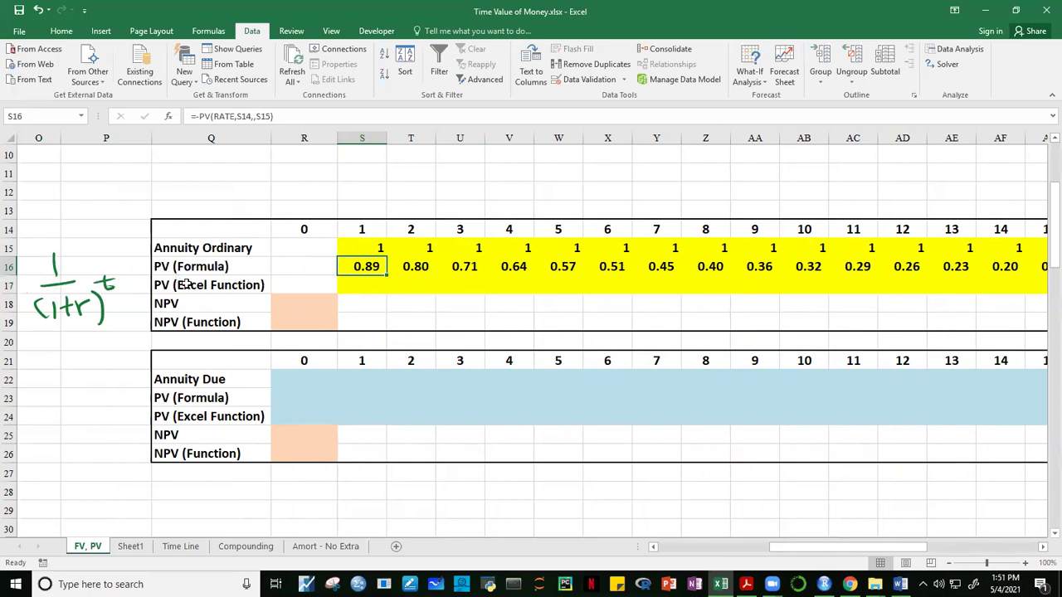
Move the PV (Excel Function), NPV and NPV (Function) labels from Q17:R19 to Q18:R20.
left_click_drag(166, 285, 279, 319)
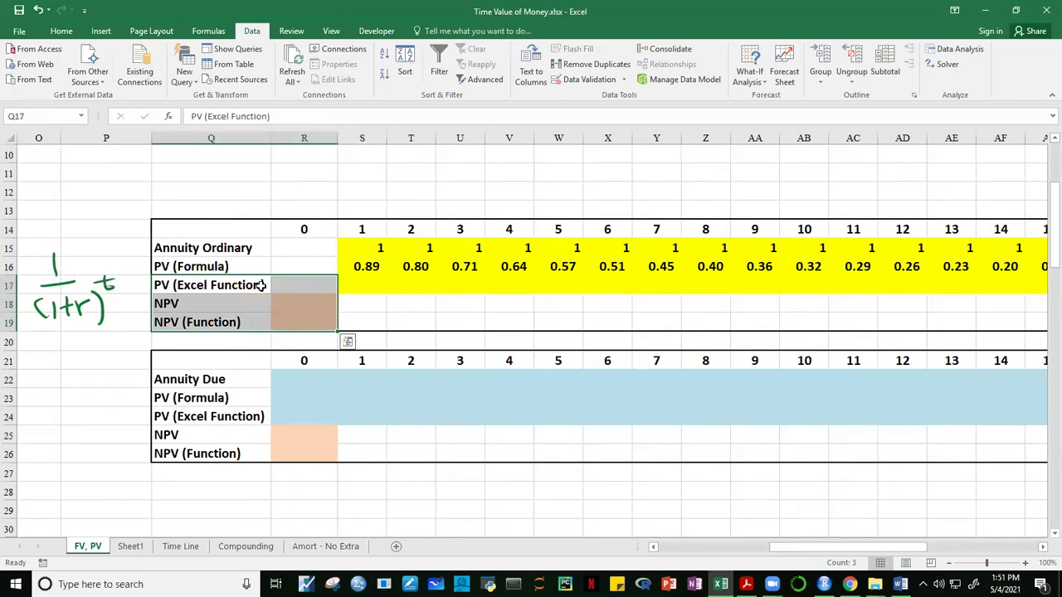
left_click(279, 283)
left_click_drag(207, 285, 315, 350)
left_click(410, 322)
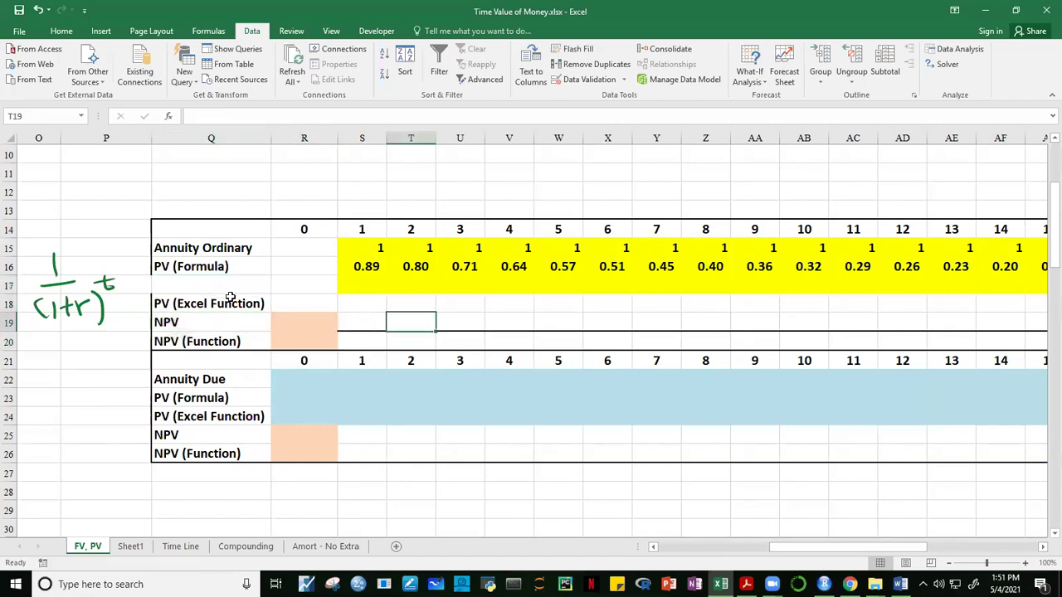
left_click(301, 267)
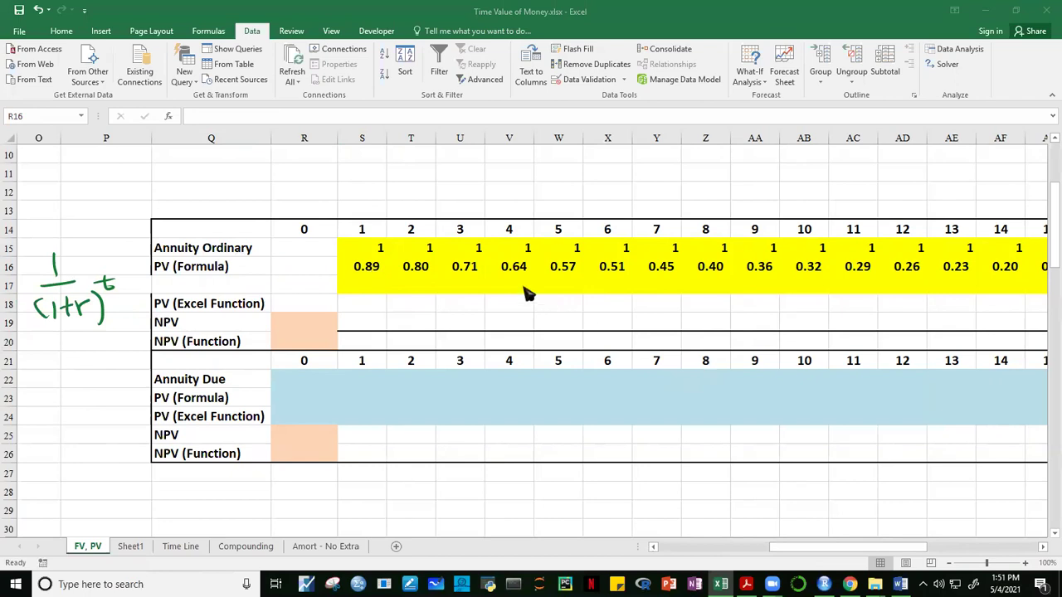
Inspect the period 1–5 payment cells in row 15.
left_click(392, 248)
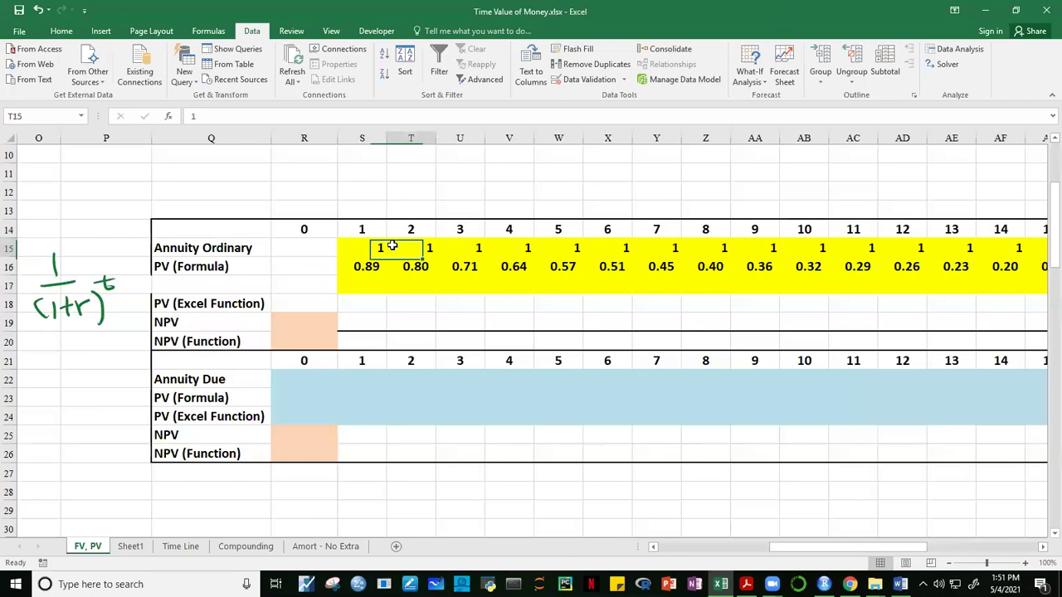
left_click(474, 247)
left_click(513, 249)
left_click(550, 249)
left_click(369, 248)
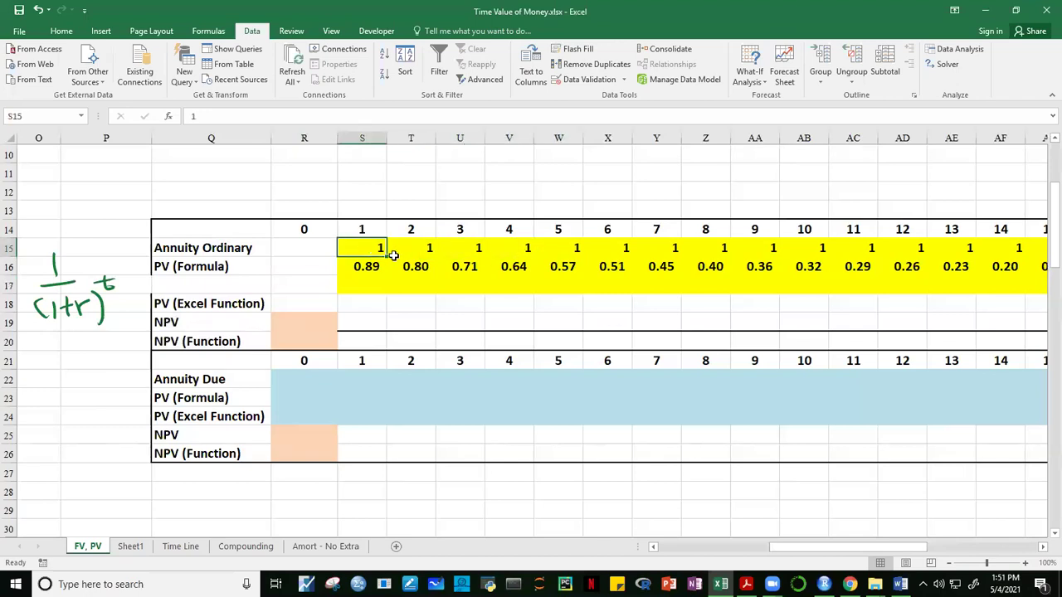
left_click(425, 245)
left_click(474, 251)
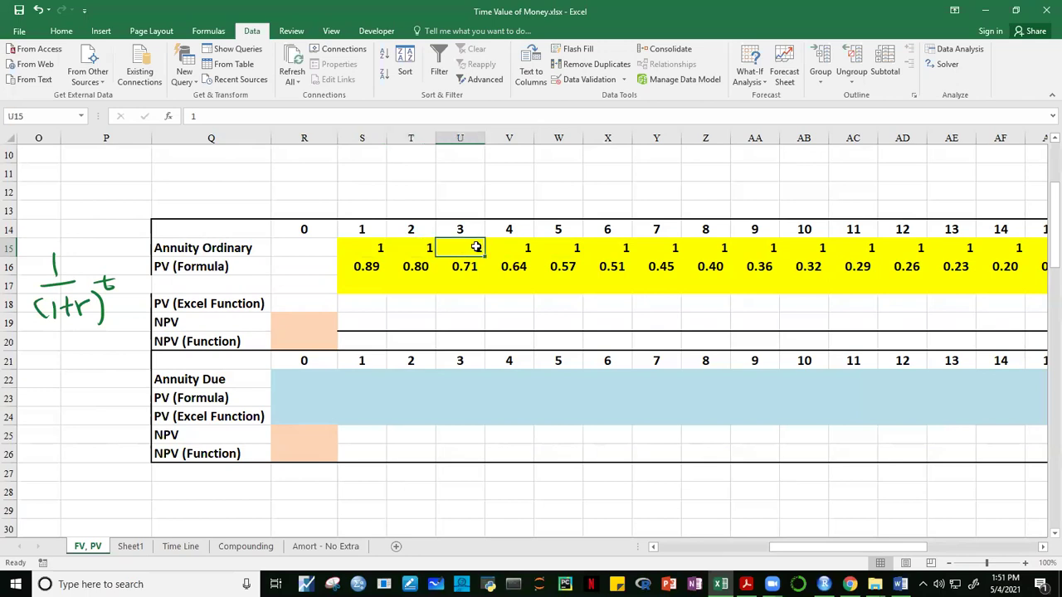
Recommit the S16 PV formula showing 0.89 and check the following periods' formulas.
left_click(370, 269)
key("F2")
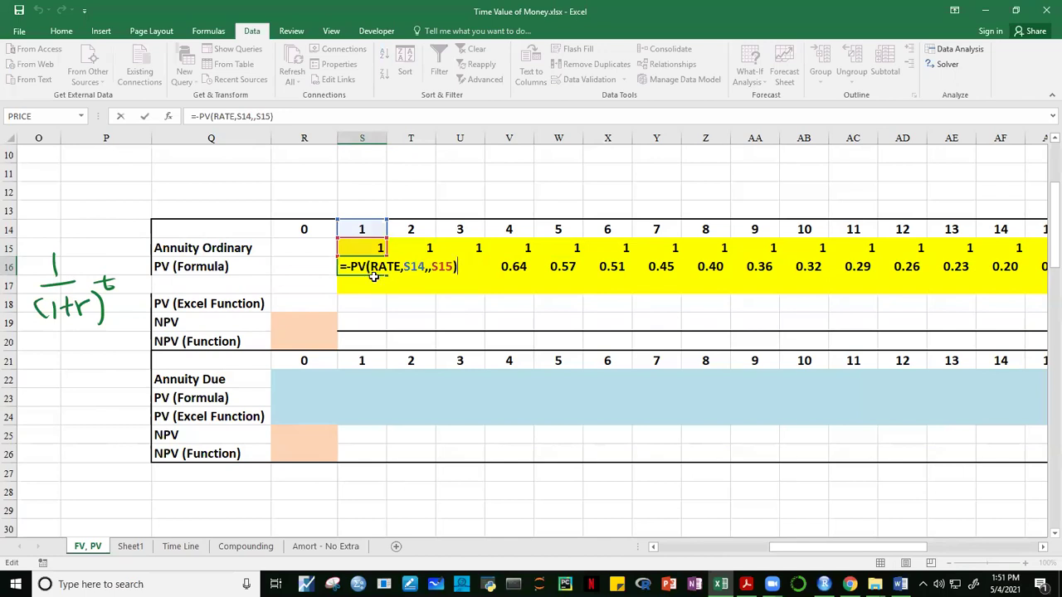
key("ctrl+Return")
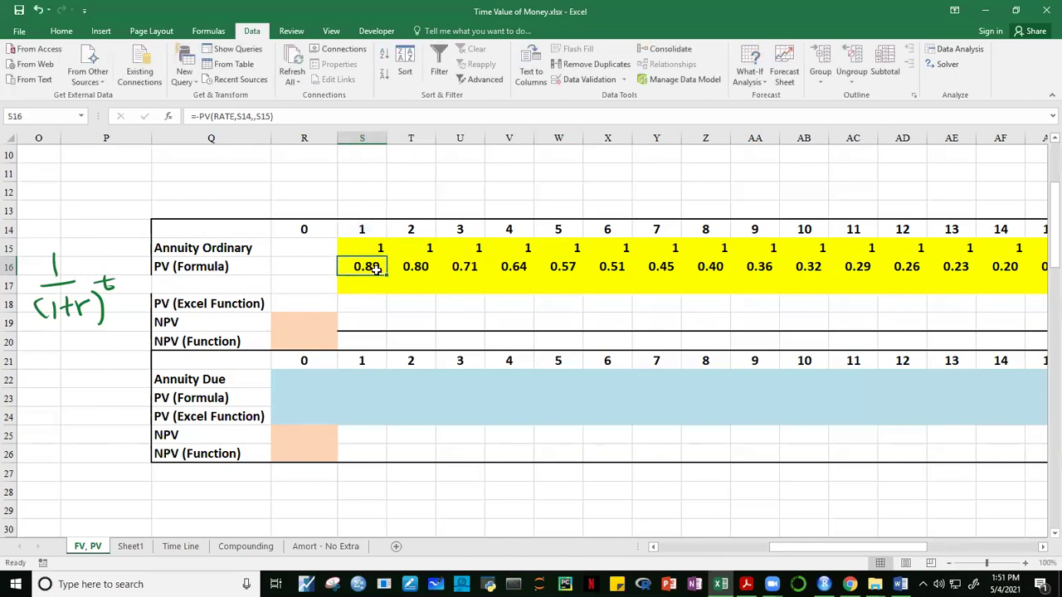
key("Right")
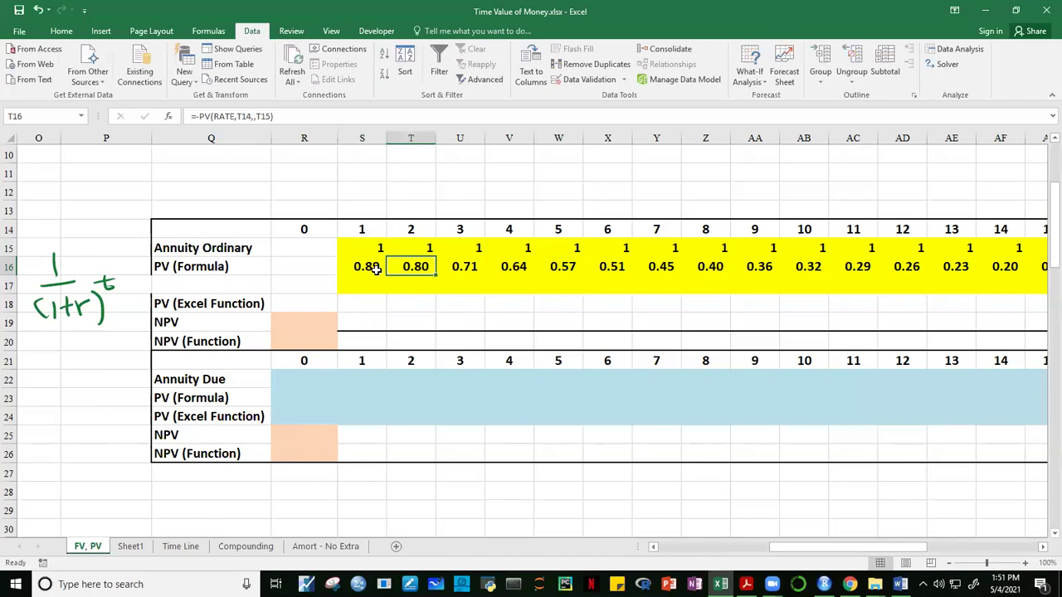
key("Right")
key("Right")
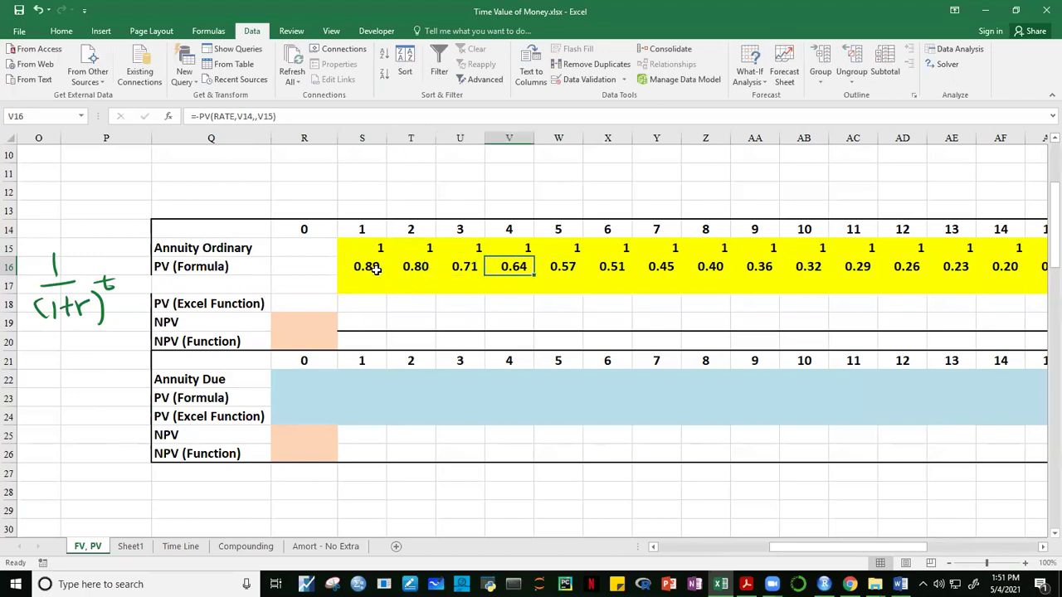
left_click(312, 269)
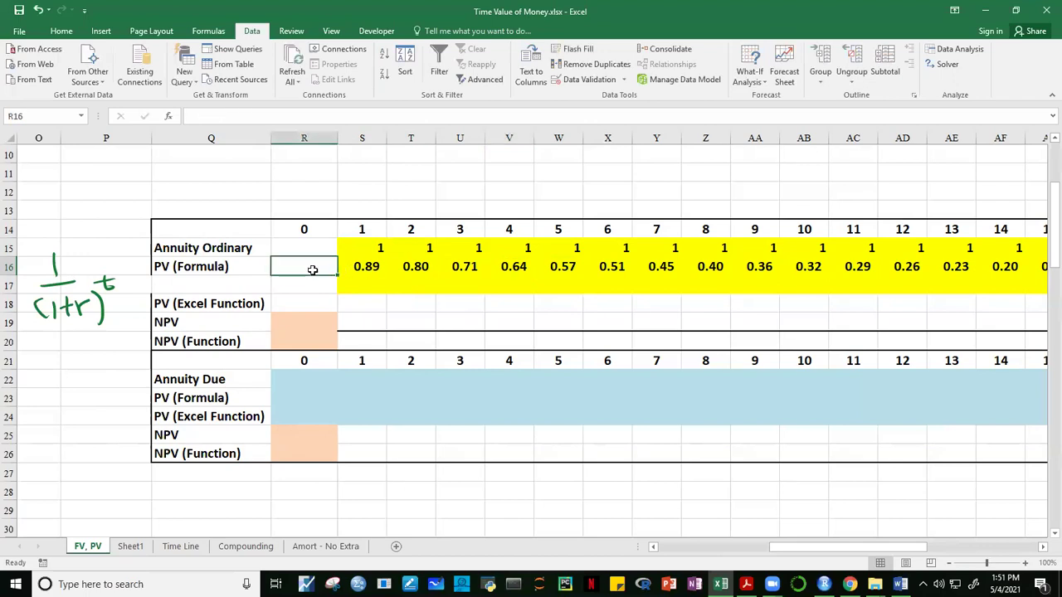
Enter =SUM(S16:AV16) in R16 to total the PV row at 8.06.
type("=SUM(")
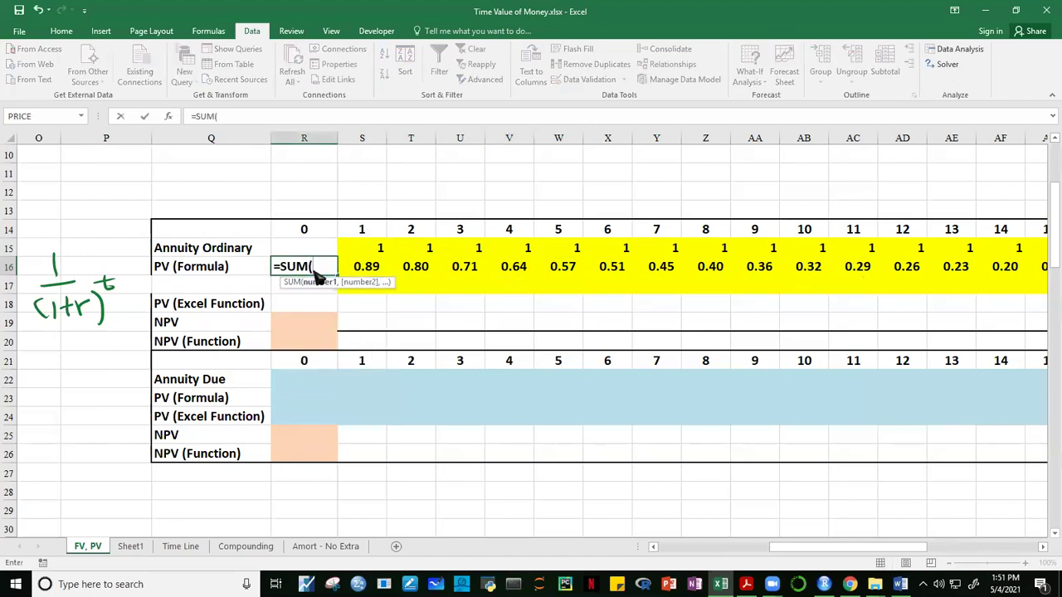
left_click_drag(363, 269, 931, 268)
left_click_drag(903, 553, 809, 550)
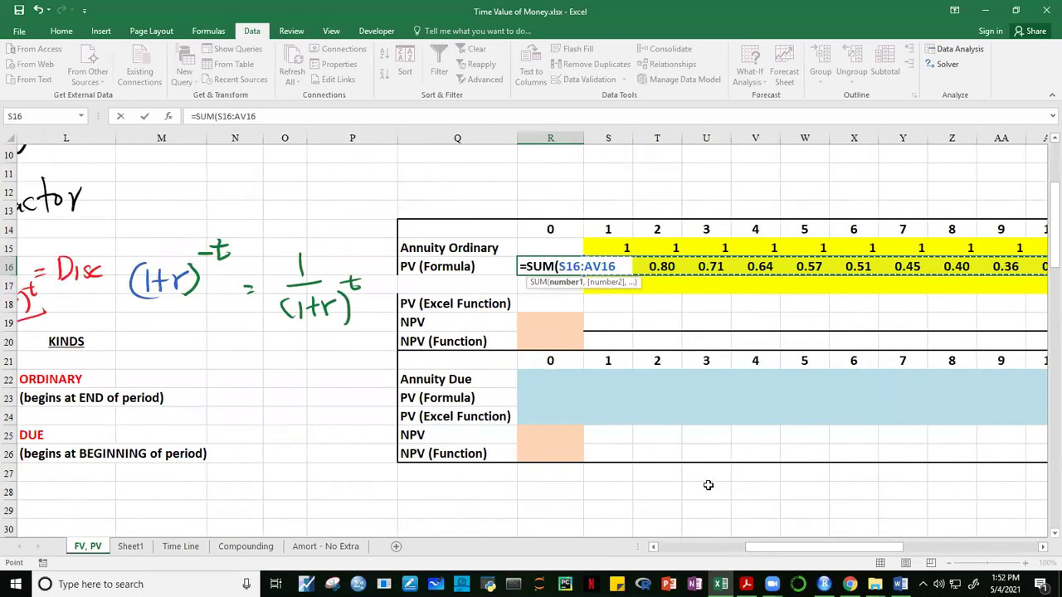
key("ctrl+Return")
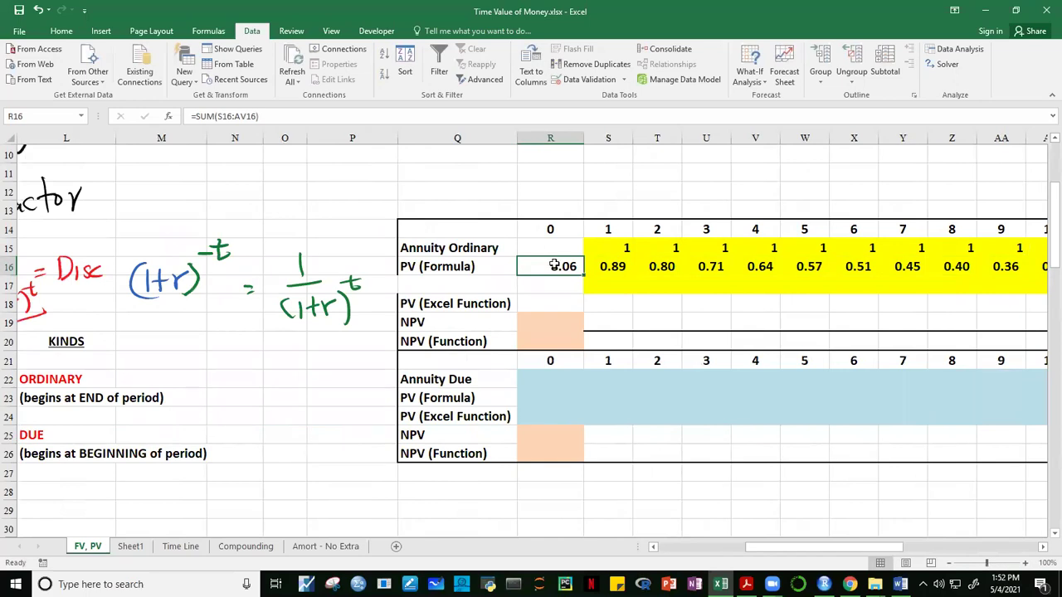
Make the 8.06 total's font red.
left_click(62, 30)
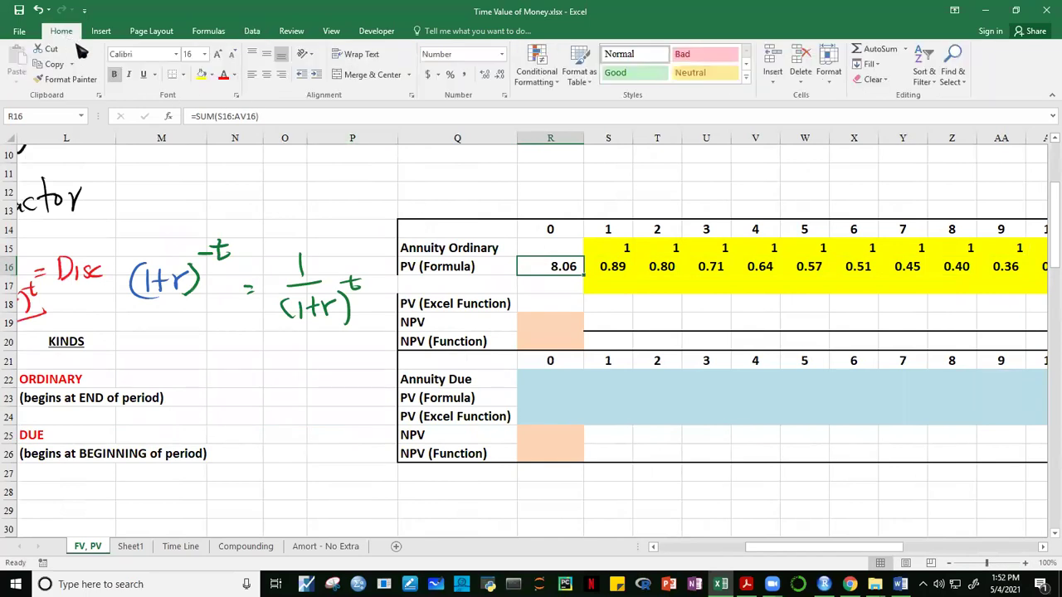
left_click(224, 75)
left_click(548, 283)
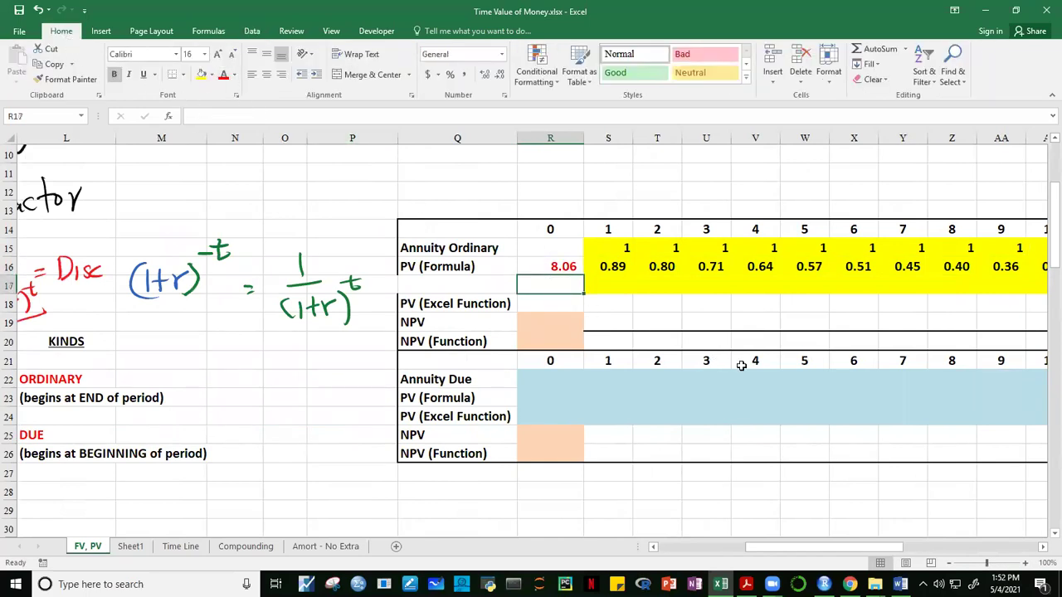
left_click(469, 264)
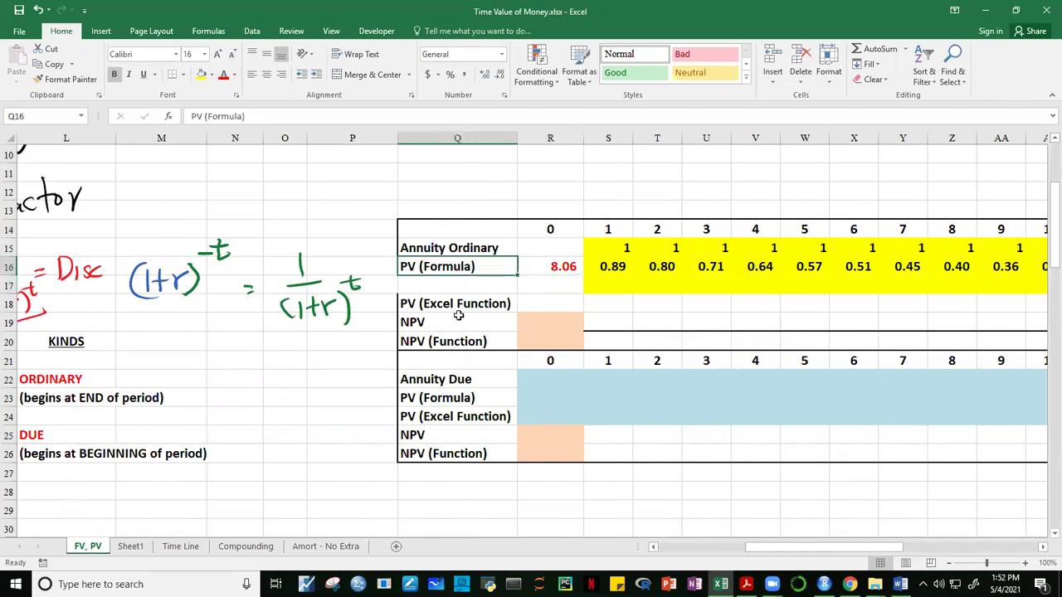
Rename the Q16 label from PV (Formula) to PV (sUM).
left_click(239, 118)
key("BackSpace")
key("BackSpace")
key("BackSpace")
key("BackSpace")
key("BackSpace")
key("BackSpace")
key("BackSpace")
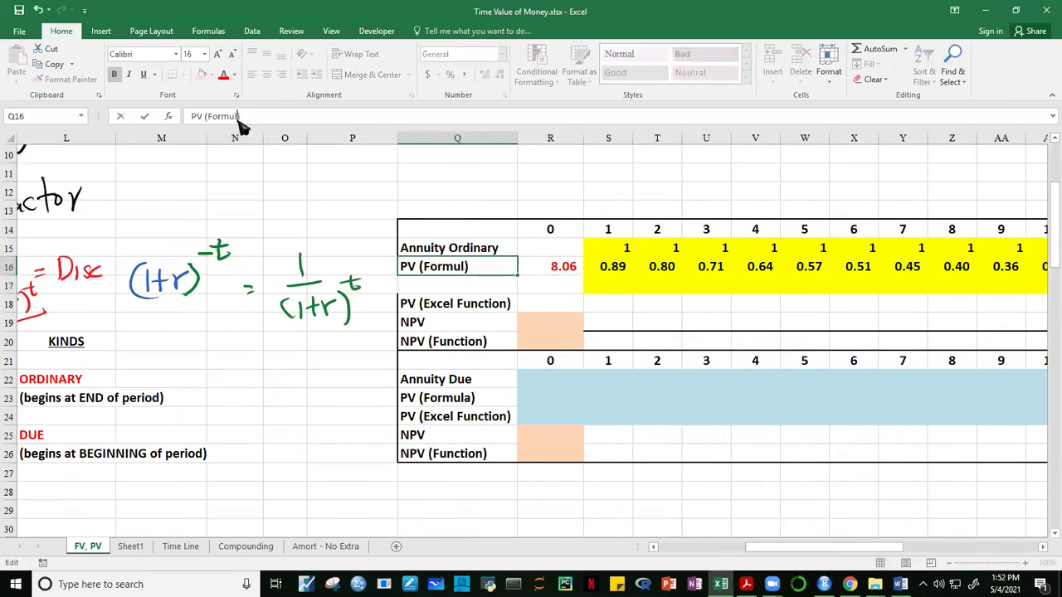
type("s")
key("BackSpace")
type("sUM")
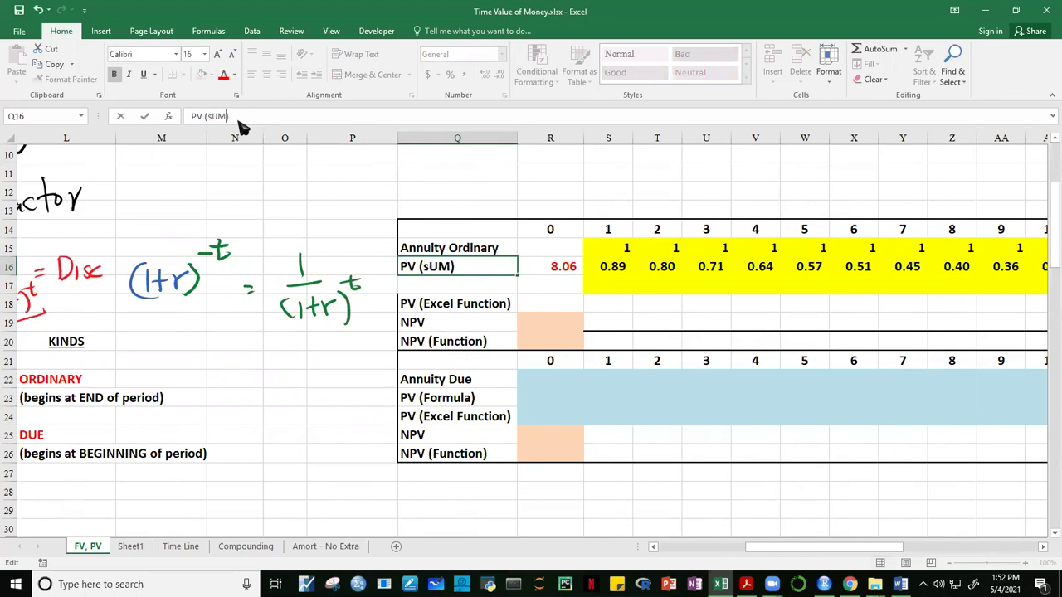
key("Return")
Add the label pv(PMT formula) in Q17.
type("pv(f")
key("BackSpace")
type("PMT FOR")
key("BackSpace")
key("BackSpace")
key("BackSpace")
type("formula)")
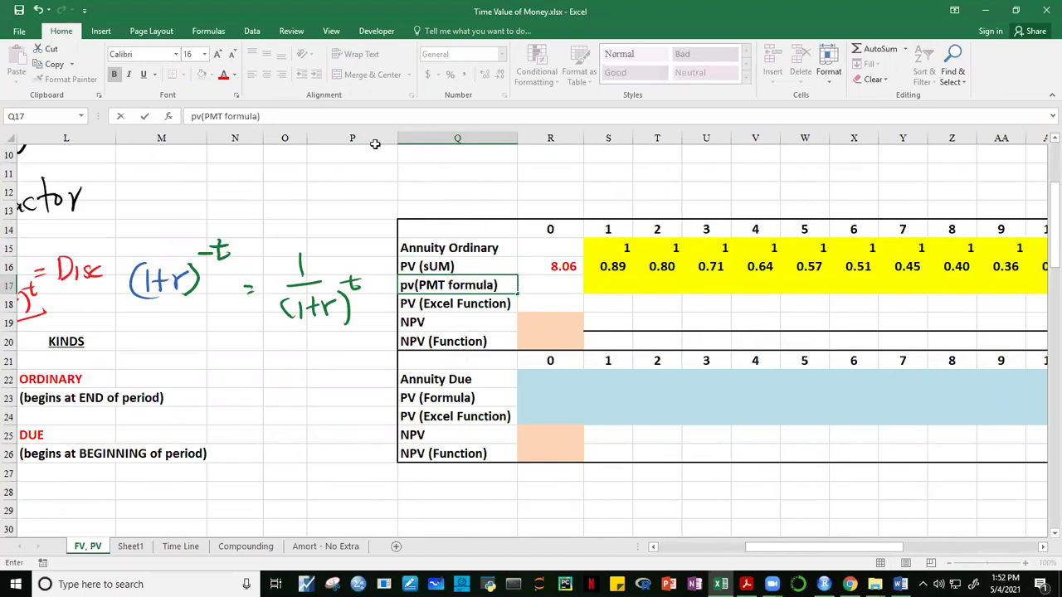
left_click(636, 308)
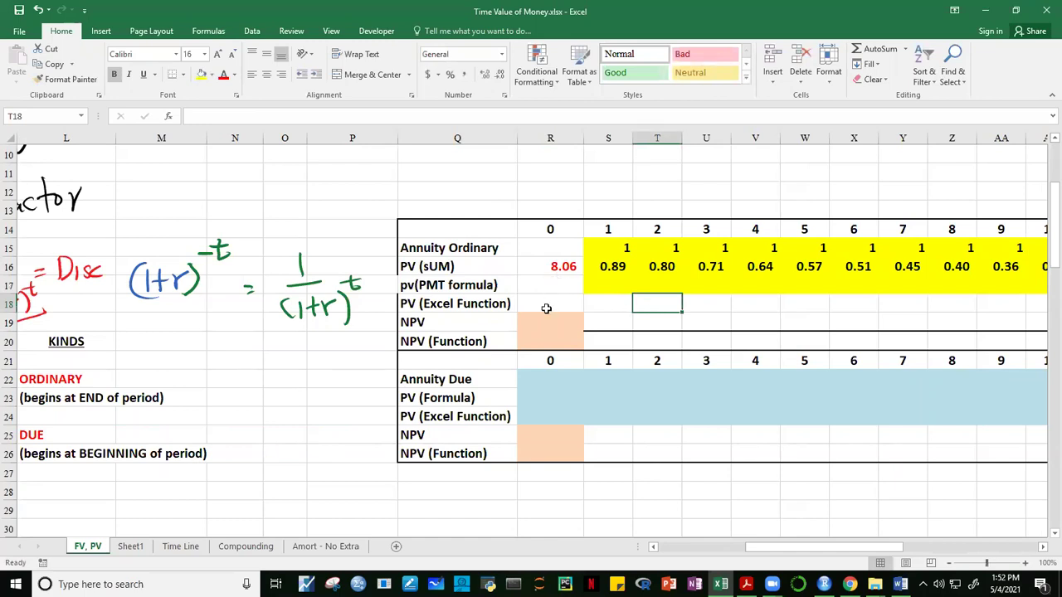
left_click(550, 306)
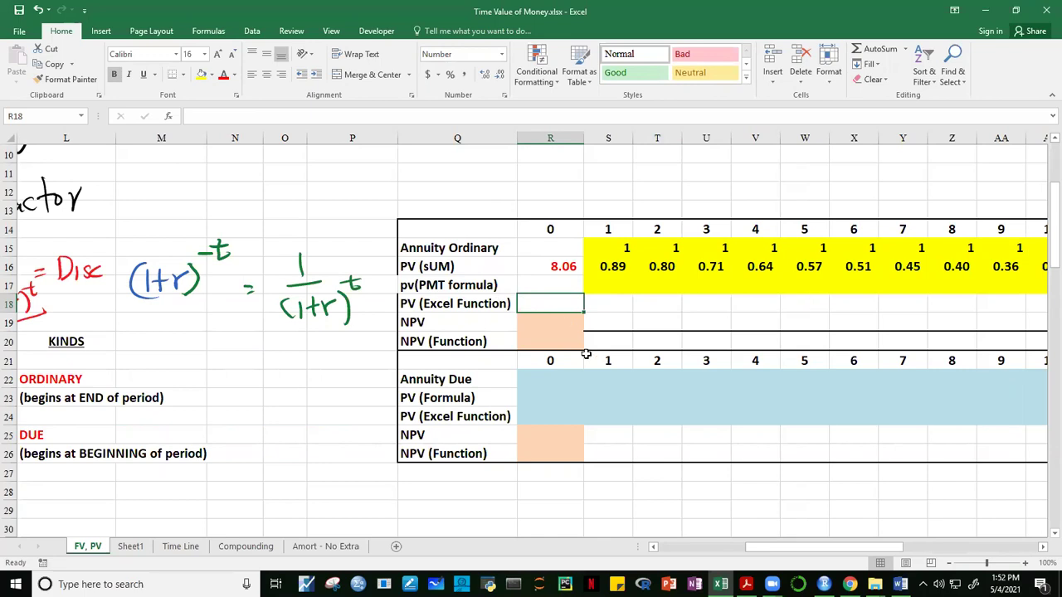
left_click(647, 323)
left_click(550, 288)
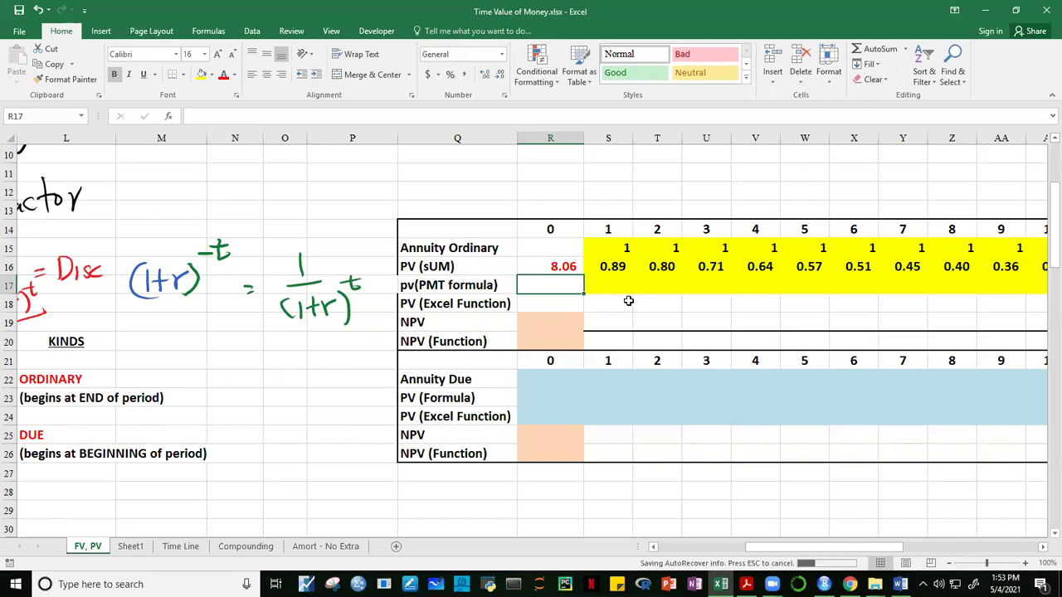
left_click(562, 266)
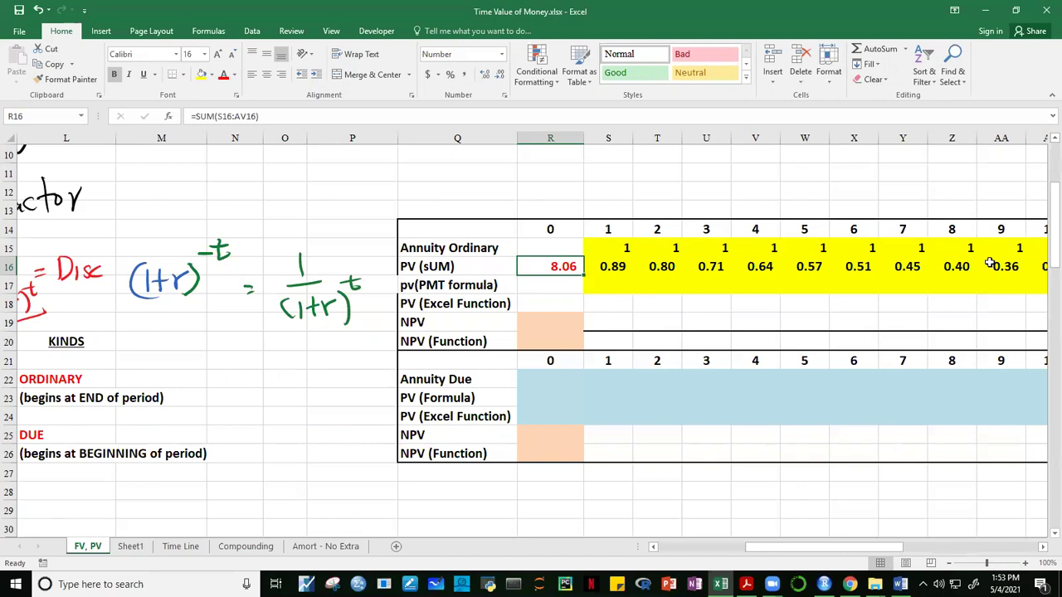
left_click(543, 287)
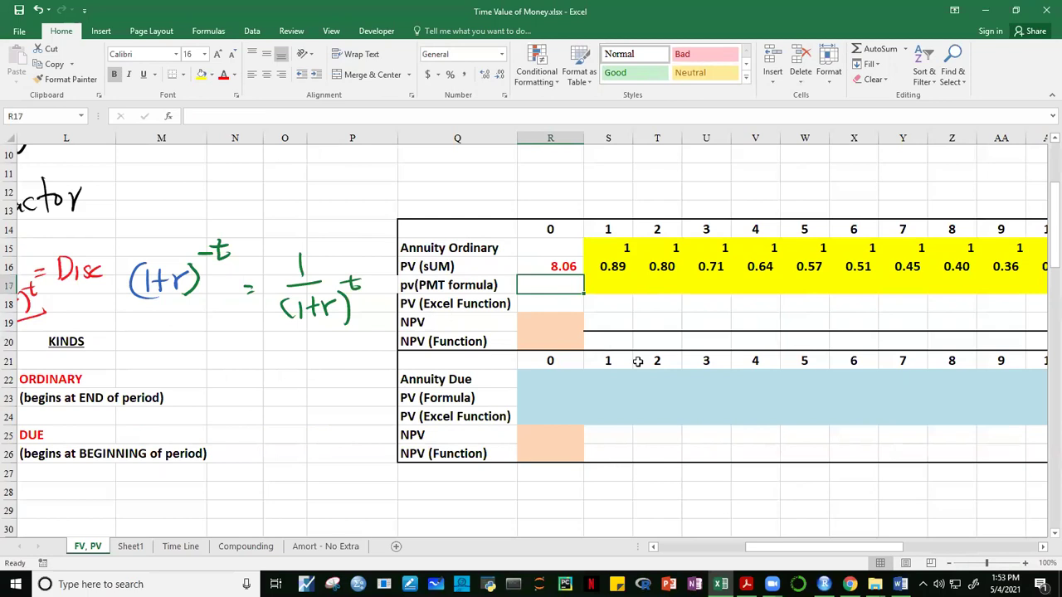
Begin R17's formula as =-PV(RATE,AV14, using period 30 as the term.
type("=-PV(")
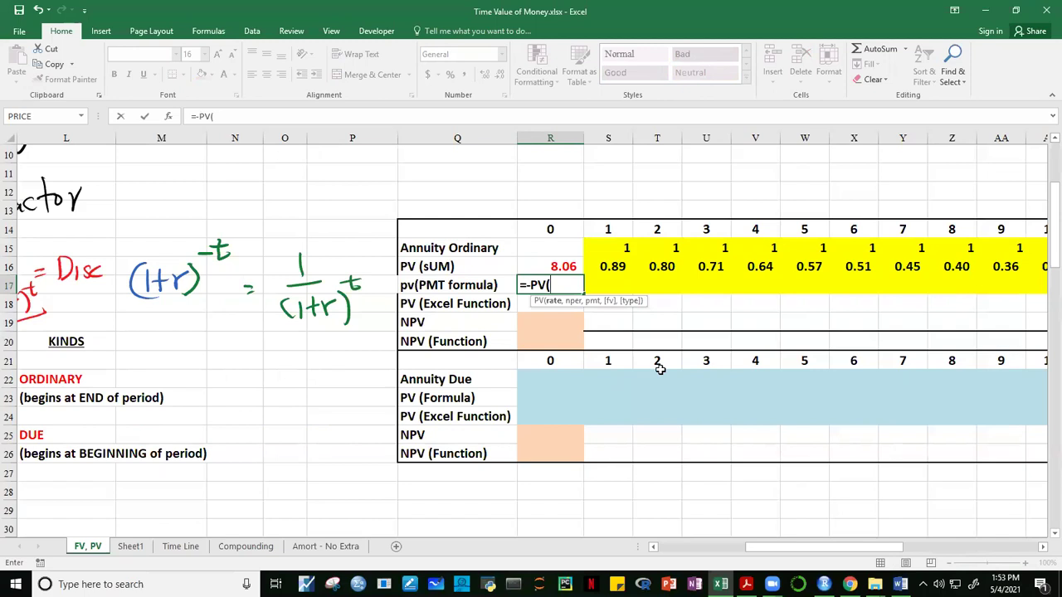
type("RATE")
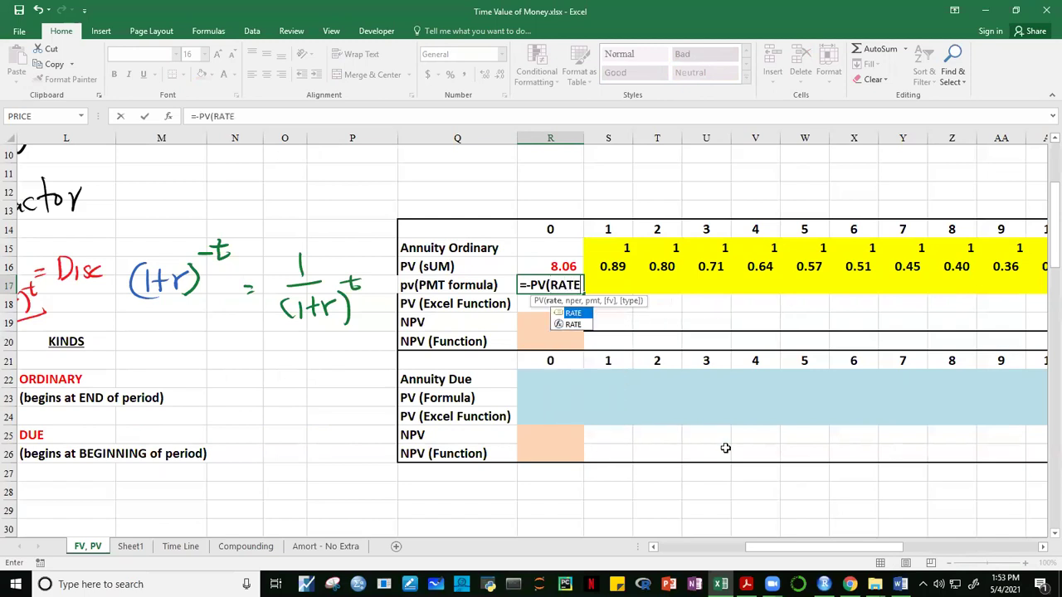
key("Escape")
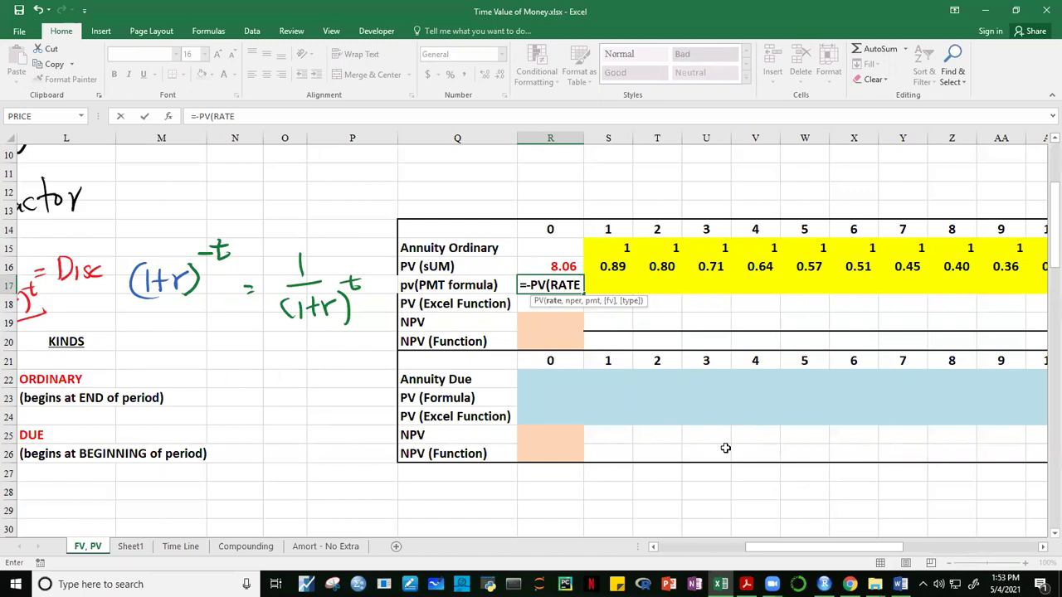
type(",")
key("BackSpace")
key("BackSpace")
key("BackSpace")
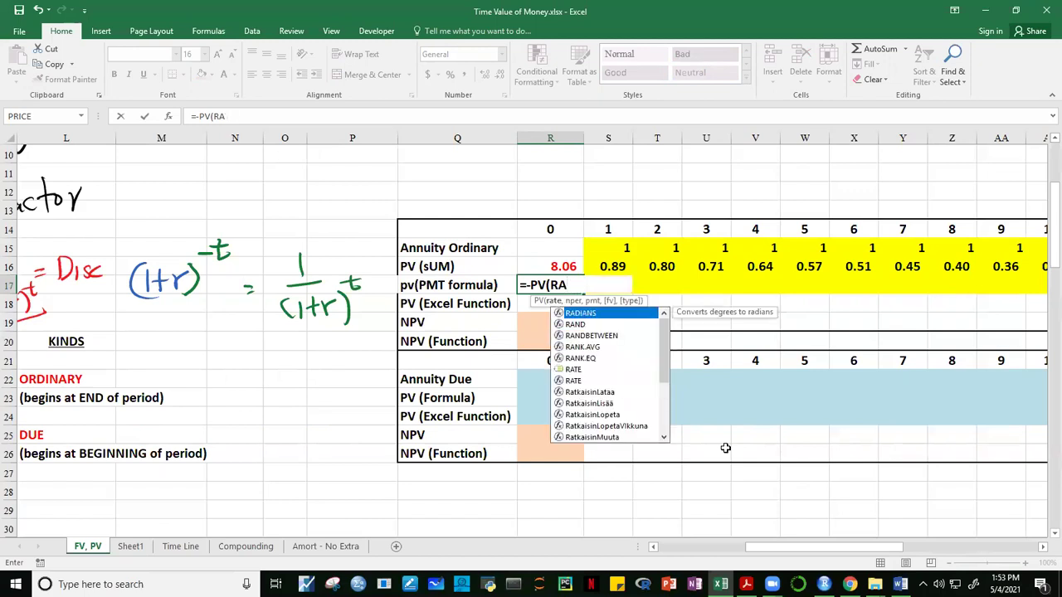
type("T")
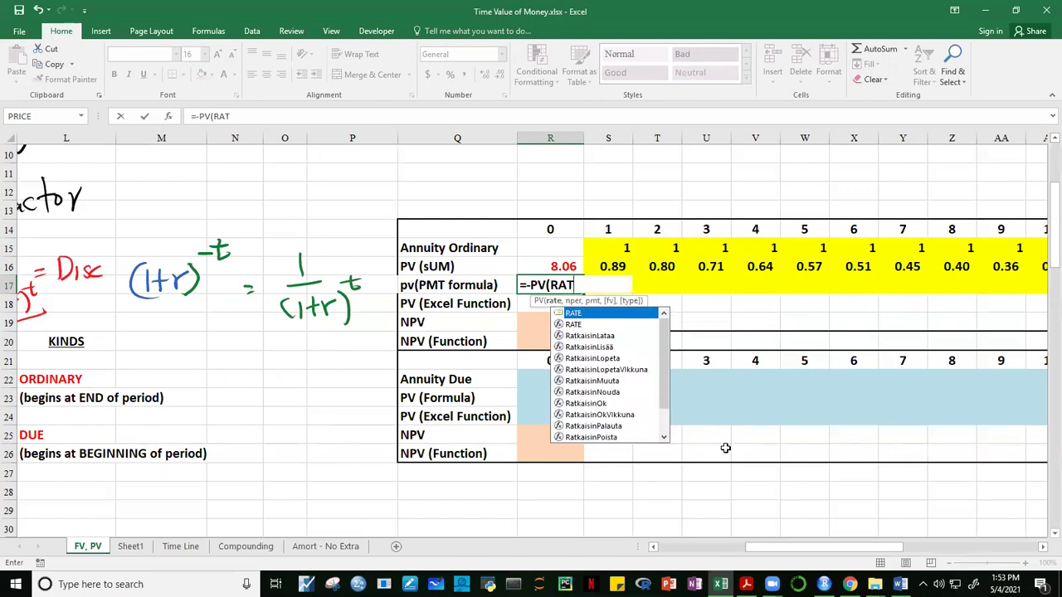
type("E")
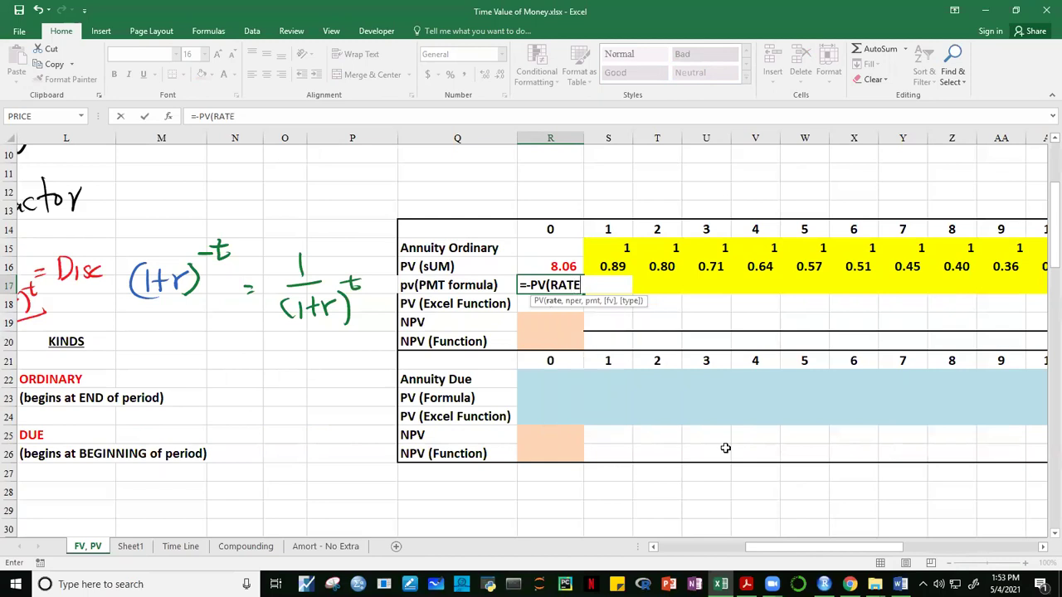
type(",3")
key("BackSpace")
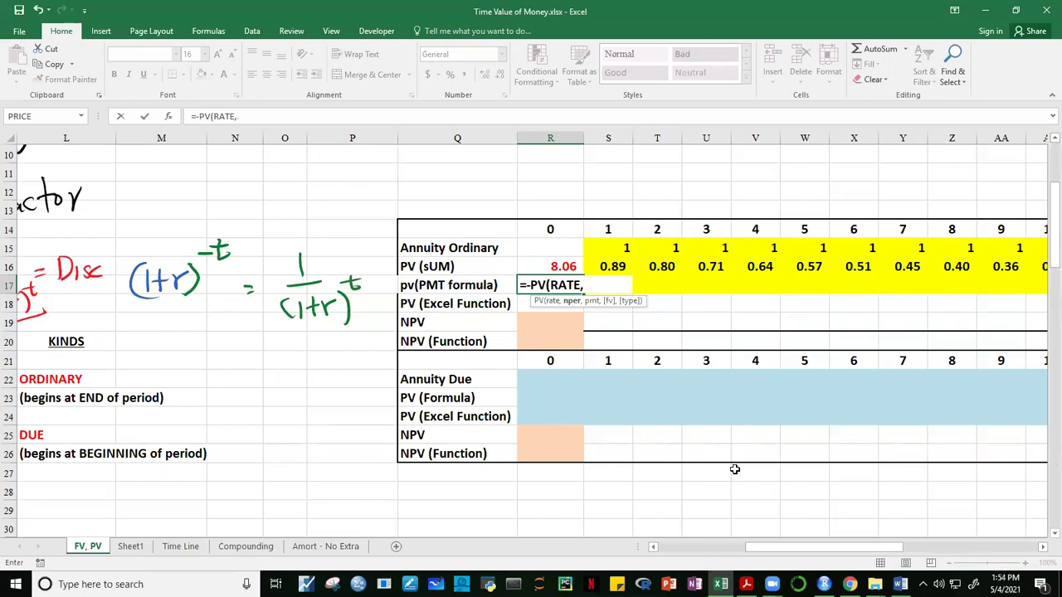
left_click_drag(802, 546, 996, 540)
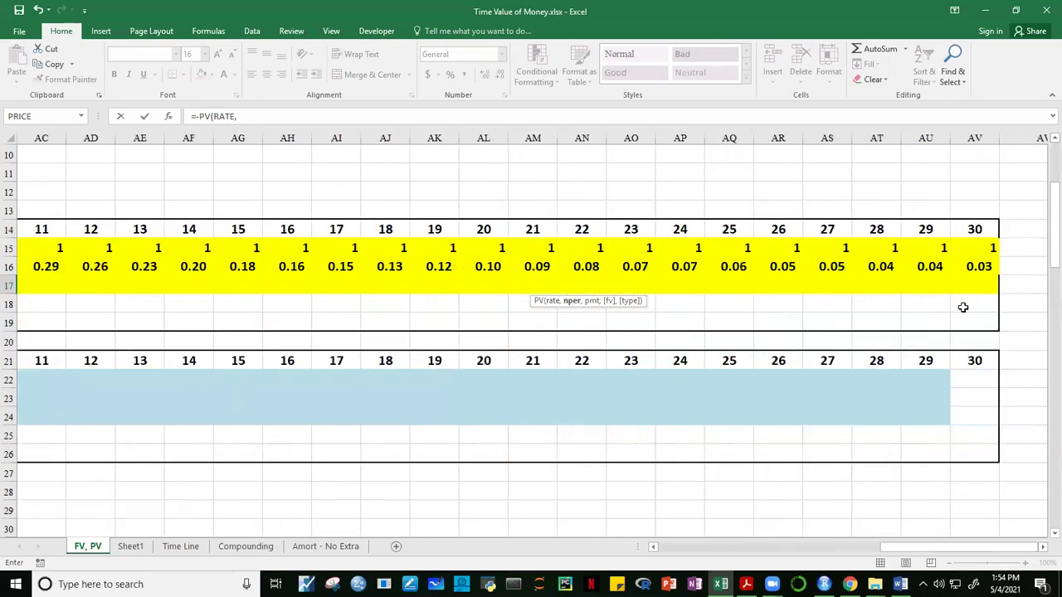
left_click(974, 229)
left_click_drag(889, 549, 746, 550)
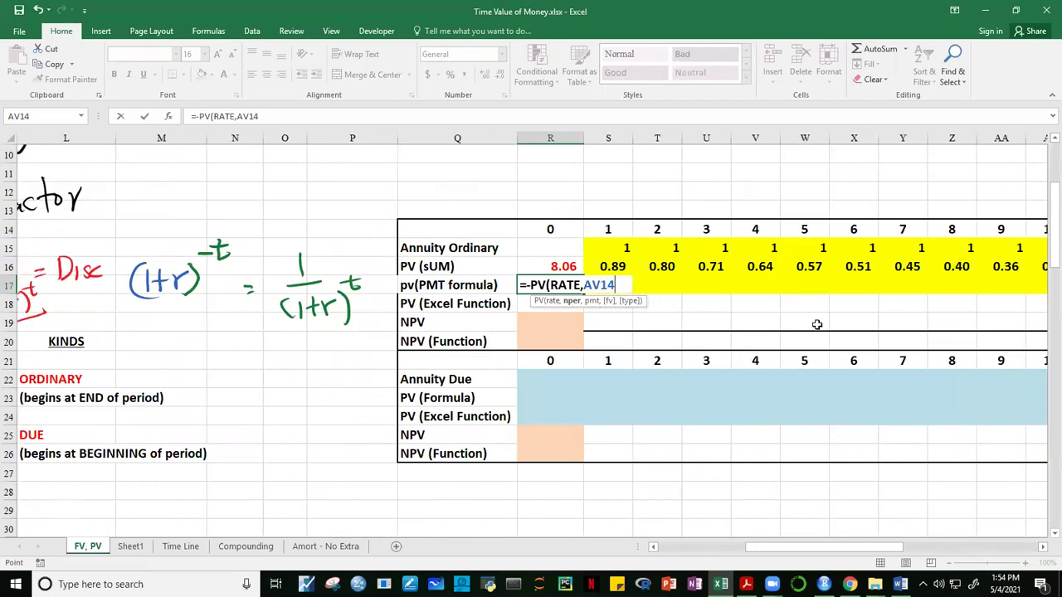
type(",")
Cancel the partly typed =-PV(RATE,AV14,S15, formula so R17 is empty again.
left_click(623, 249)
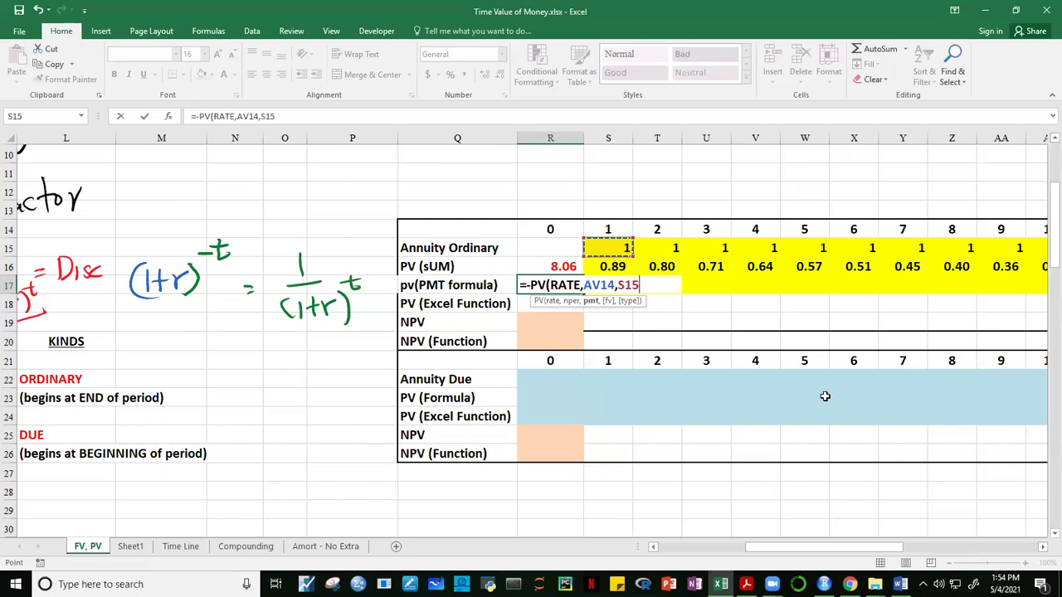
type(",")
left_click_drag(881, 554, 1010, 526)
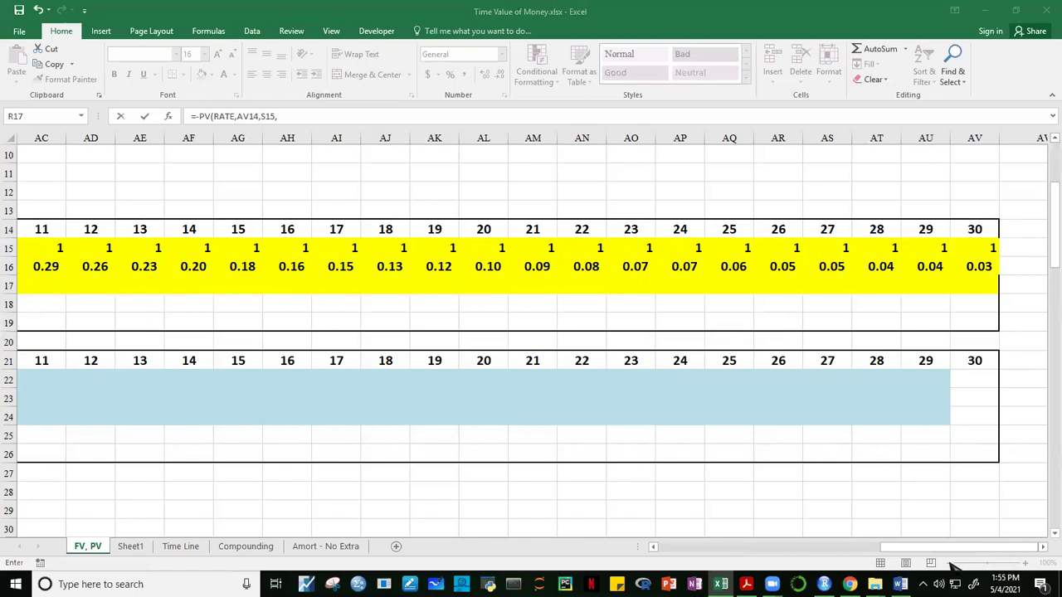
left_click_drag(952, 562, 884, 562)
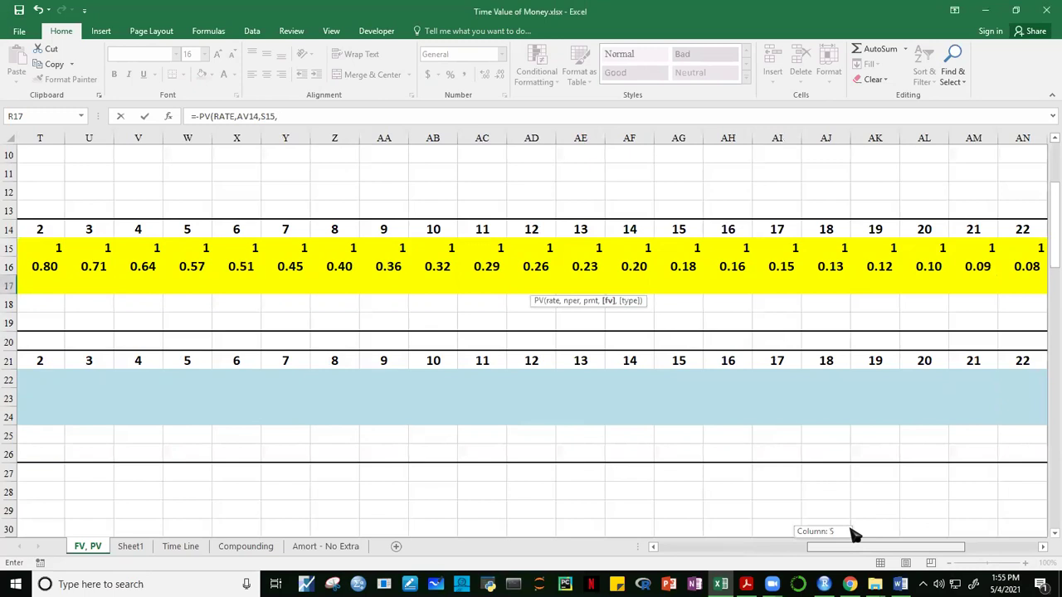
scroll(853, 535, "left", 6)
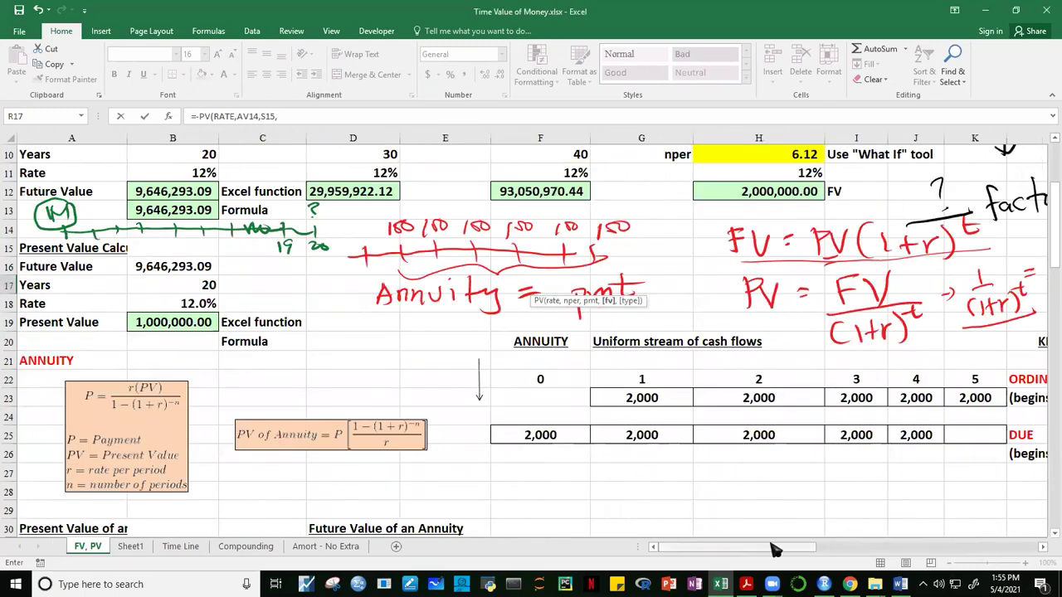
scroll(747, 546, "right", 10)
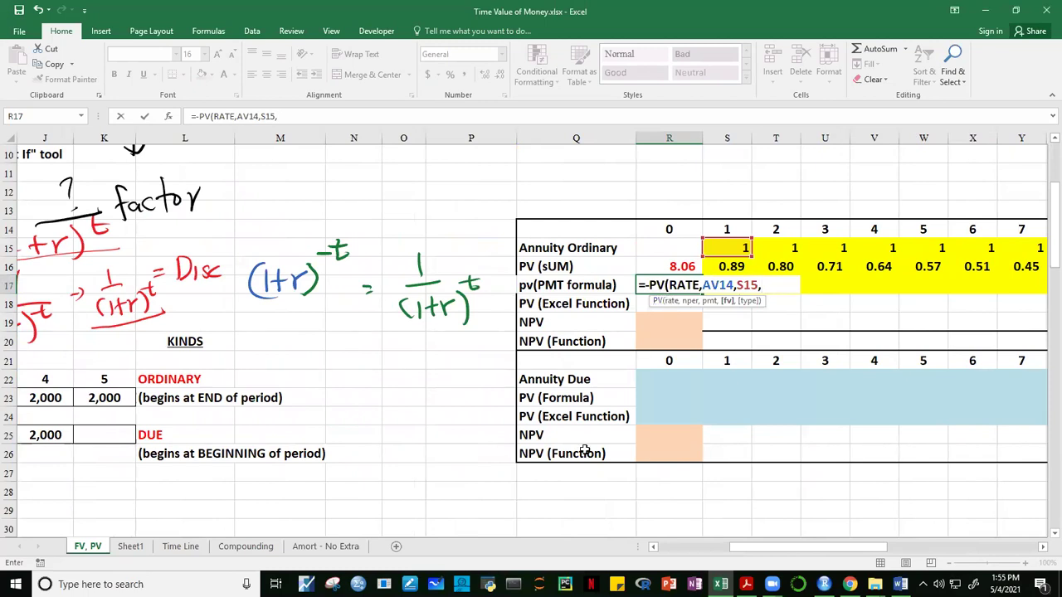
key("Escape")
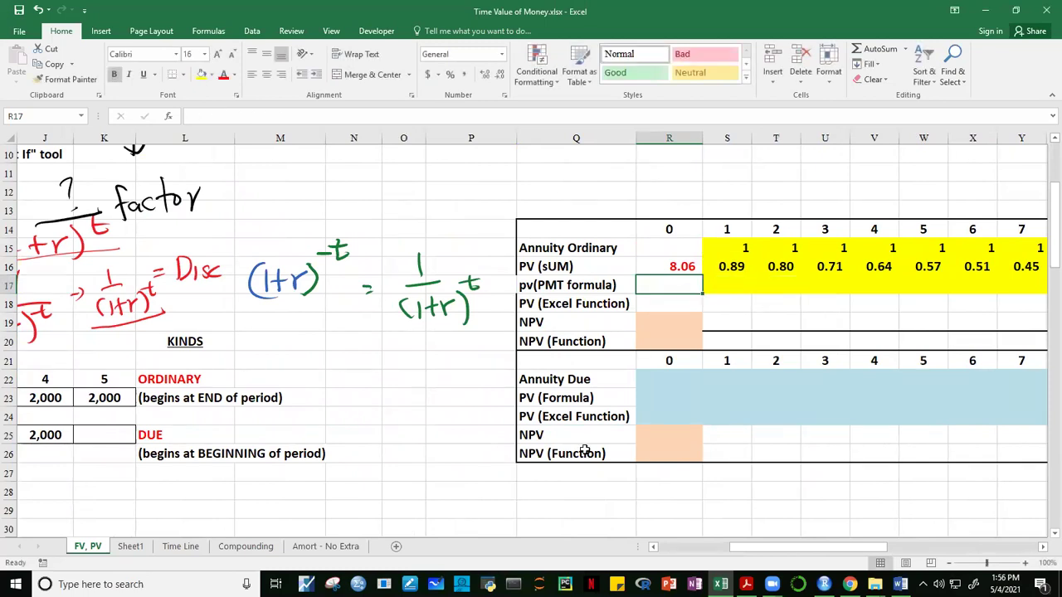
Turn on Start Inking from the Review tab using the red pen.
left_click_drag(784, 548, 840, 554)
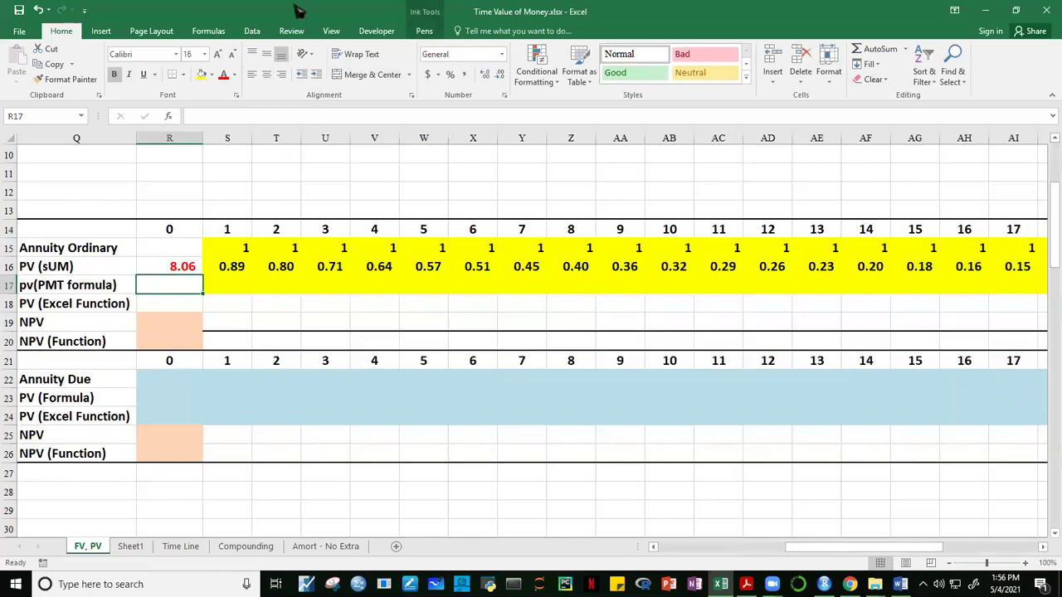
left_click(291, 31)
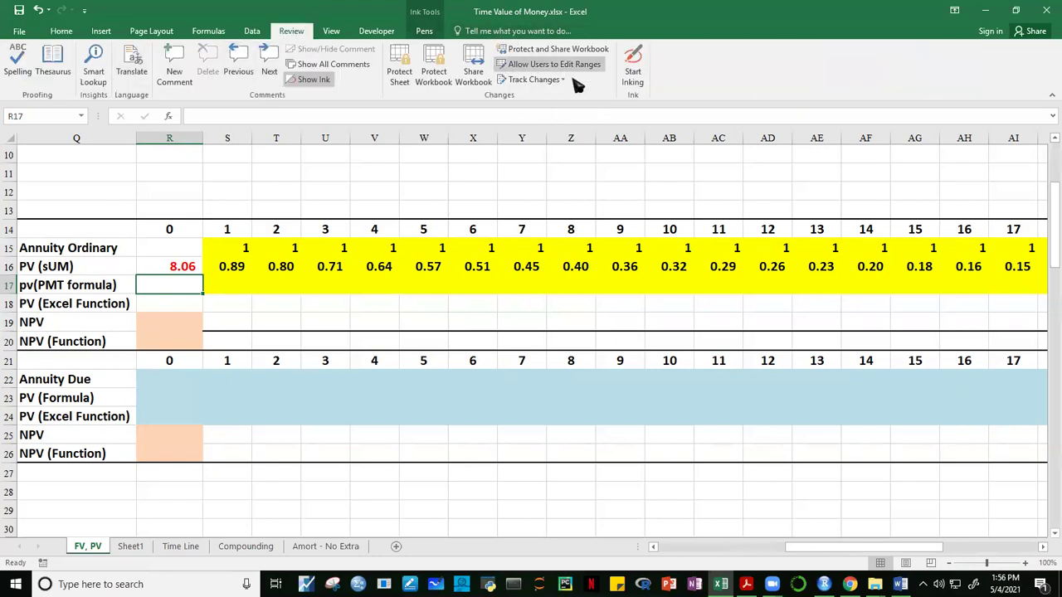
left_click(632, 68)
left_click(186, 78)
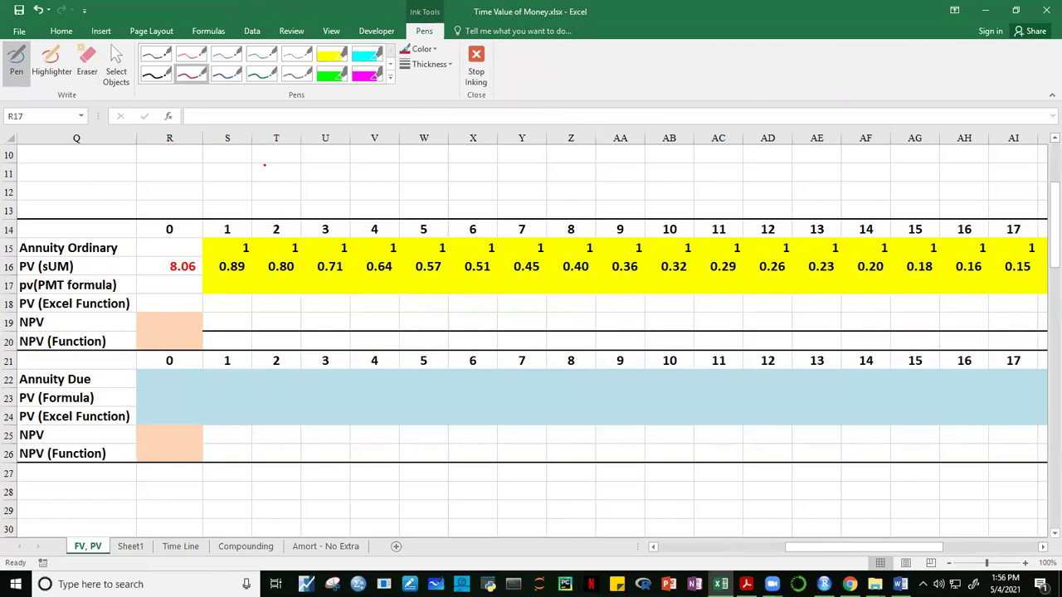
Draw a red timeline across rows 11–12 with ticks labelled for periods 0 through 30.
mouse_move(263, 169)
left_mouse_down()
mouse_move(385, 184)
mouse_move(590, 186)
mouse_move(590, 202)
left_mouse_up()
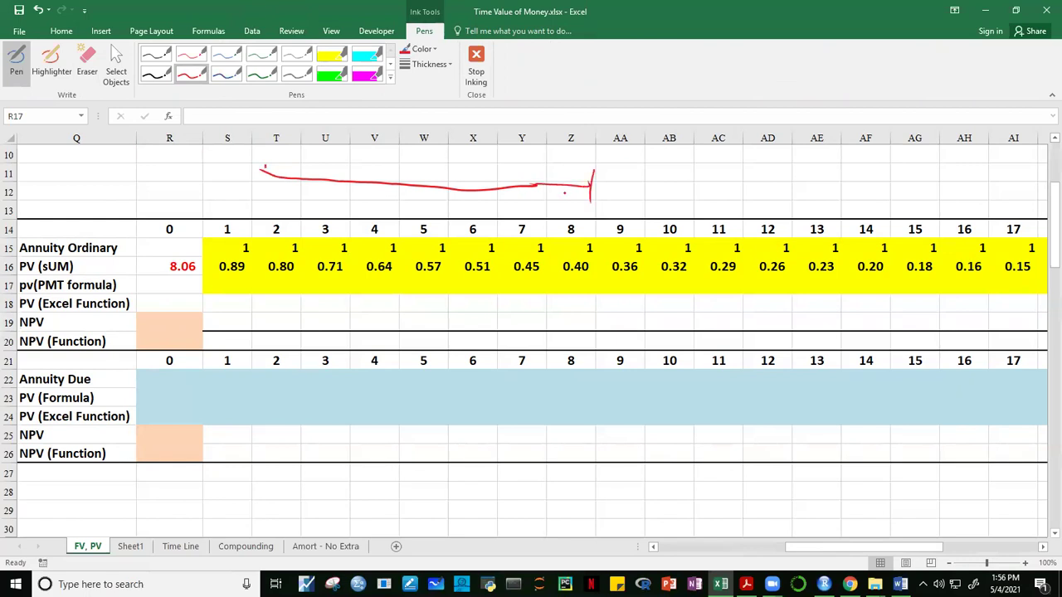
mouse_move(267, 155)
left_mouse_down()
mouse_move(259, 192)
mouse_move(302, 195)
mouse_move(296, 187)
left_mouse_up()
mouse_move(310, 151)
left_mouse_down()
mouse_move(308, 165)
mouse_move(349, 203)
left_mouse_up()
mouse_move(347, 153)
left_mouse_down()
mouse_move(347, 176)
mouse_move(386, 191)
left_mouse_up()
mouse_move(377, 197)
left_mouse_down()
mouse_move(388, 201)
mouse_move(378, 207)
left_mouse_up()
mouse_move(390, 152)
left_mouse_down()
mouse_move(388, 177)
mouse_move(428, 214)
left_mouse_up()
mouse_move(438, 152)
left_mouse_down()
mouse_move(431, 186)
mouse_move(448, 174)
mouse_move(443, 150)
mouse_move(481, 191)
mouse_move(554, 186)
mouse_move(539, 209)
mouse_move(591, 210)
mouse_move(584, 216)
left_mouse_up()
left_click(582, 207)
left_click_drag(605, 201, 599, 216)
mouse_move(552, 151)
left_mouse_down()
mouse_move(553, 170)
mouse_move(599, 170)
mouse_move(603, 153)
mouse_move(610, 172)
left_mouse_up()
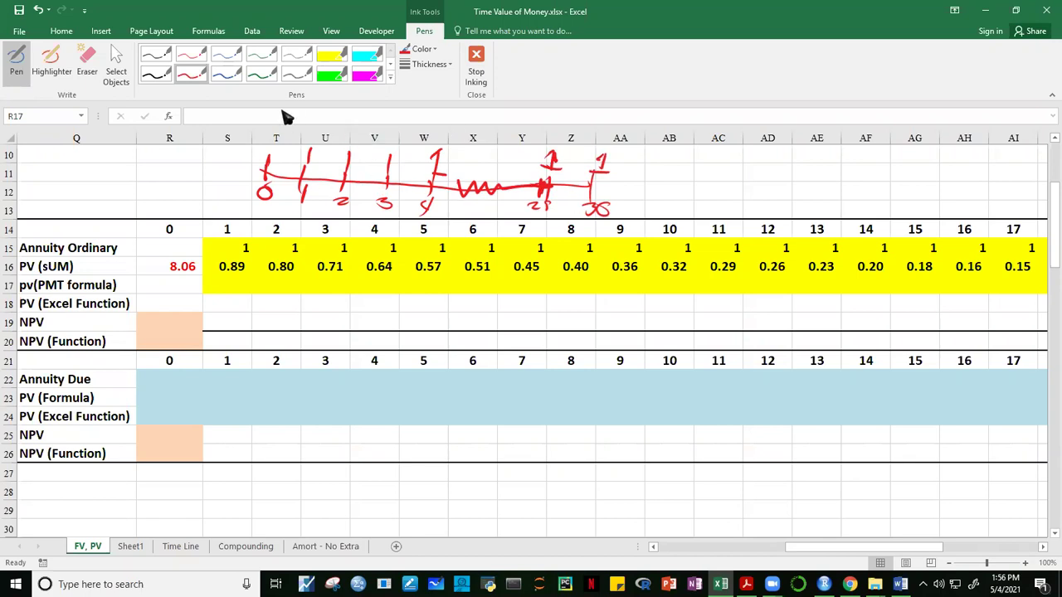
Circle the payment periods and draw an arrow pointing to the handwritten label ANNUITY.
mouse_move(307, 163)
left_mouse_down()
mouse_move(561, 192)
mouse_move(618, 152)
mouse_move(301, 148)
left_mouse_up()
left_click(519, 170)
left_click_drag(622, 171, 657, 174)
left_click_drag(648, 169, 645, 192)
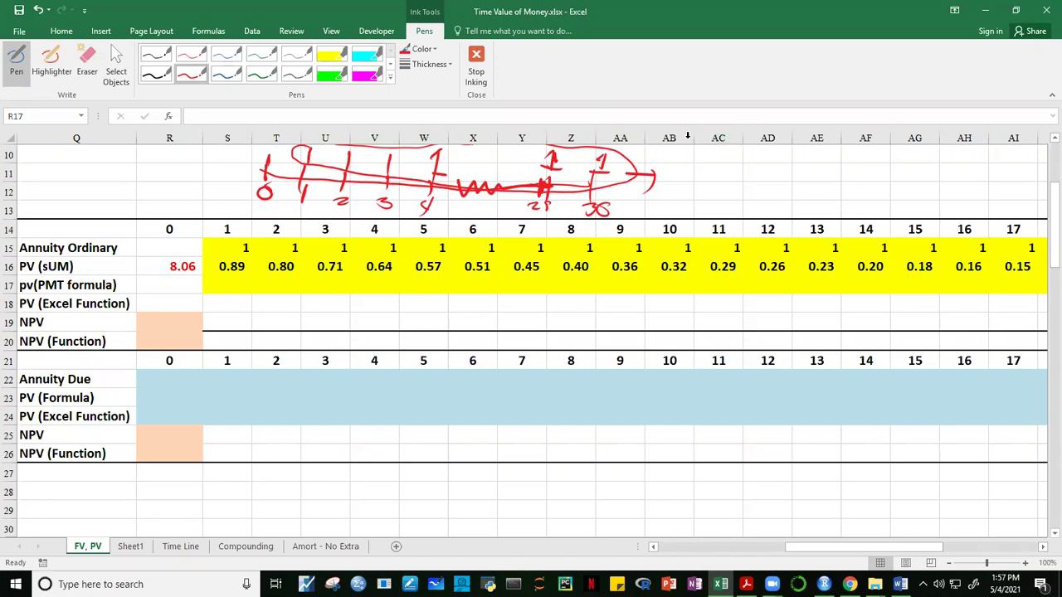
mouse_move(687, 162)
left_mouse_down()
mouse_move(673, 189)
mouse_move(698, 186)
left_mouse_up()
left_click_drag(676, 175, 695, 174)
mouse_move(694, 191)
left_mouse_down()
mouse_move(721, 165)
mouse_move(728, 182)
mouse_move(752, 164)
mouse_move(778, 170)
mouse_move(784, 192)
mouse_move(805, 193)
mouse_move(822, 164)
mouse_move(835, 179)
mouse_move(811, 202)
left_mouse_up()
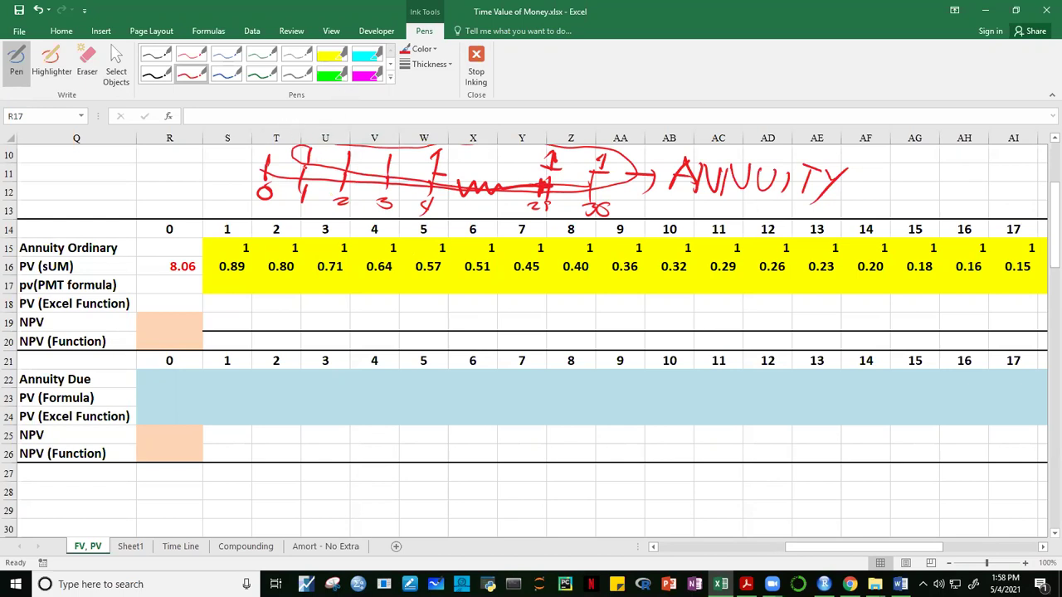
Write 100 payments above the timeline ticks and 17 above the arrow.
left_click_drag(313, 154, 401, 163)
left_click_drag(403, 154, 466, 163)
mouse_move(558, 151)
left_mouse_down()
mouse_move(562, 163)
mouse_move(621, 168)
left_mouse_up()
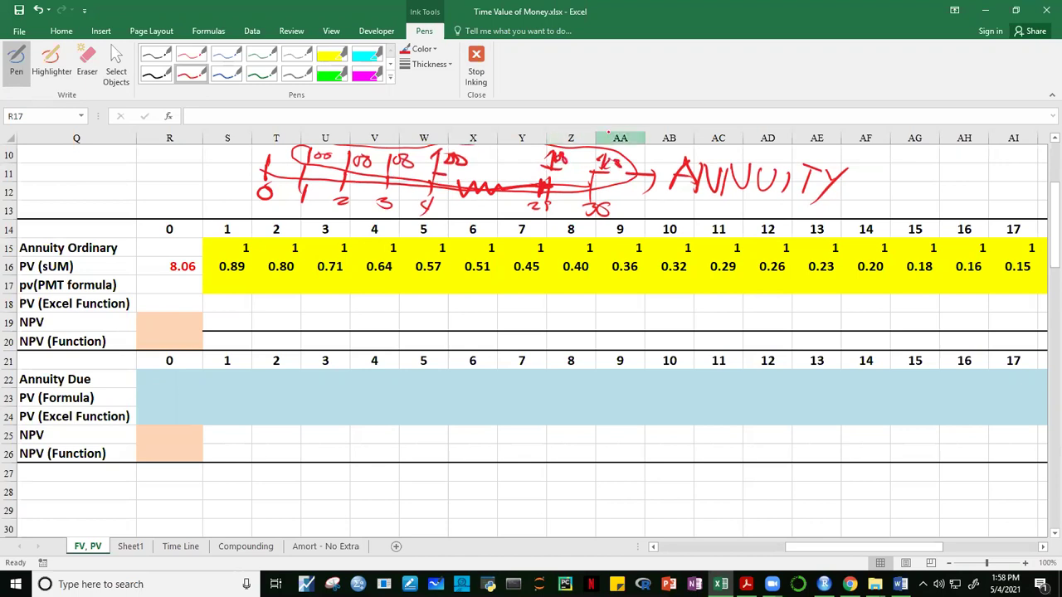
left_click(618, 137)
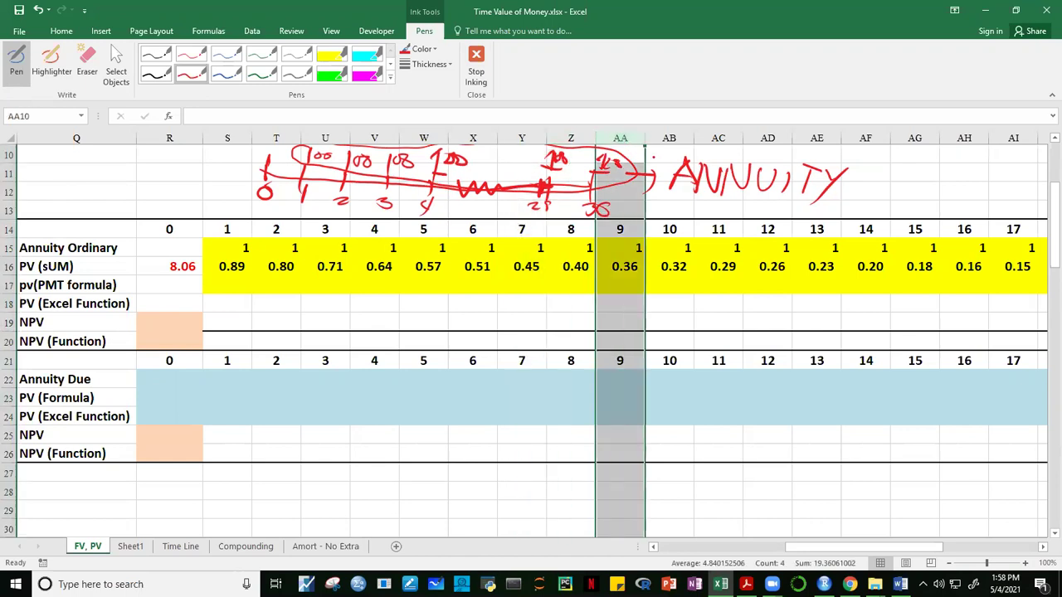
left_click_drag(648, 148, 656, 167)
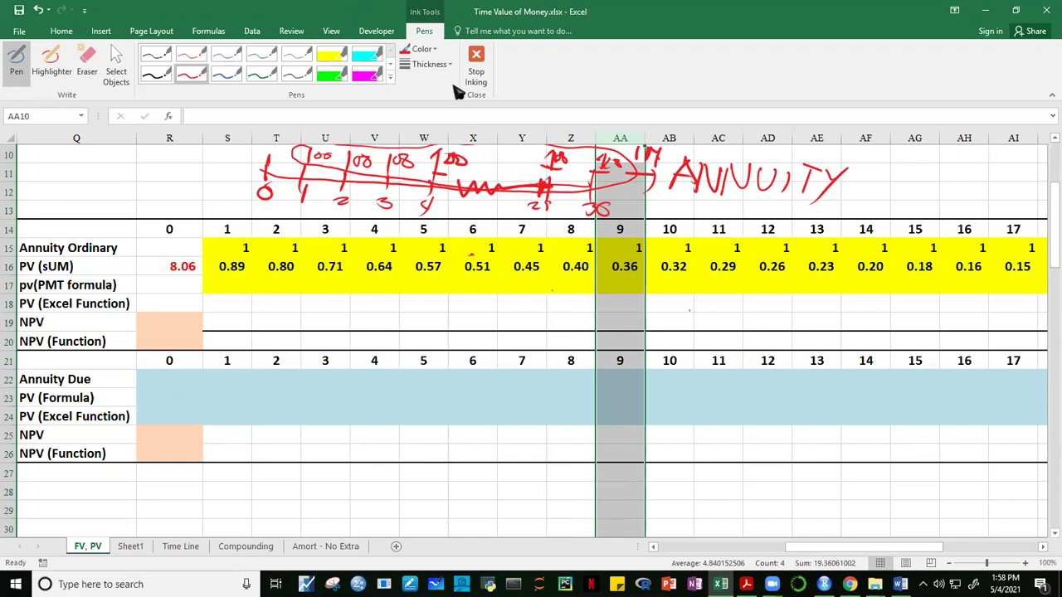
Stop inking, select cell AB15, and switch to the dark green pen.
left_click(476, 67)
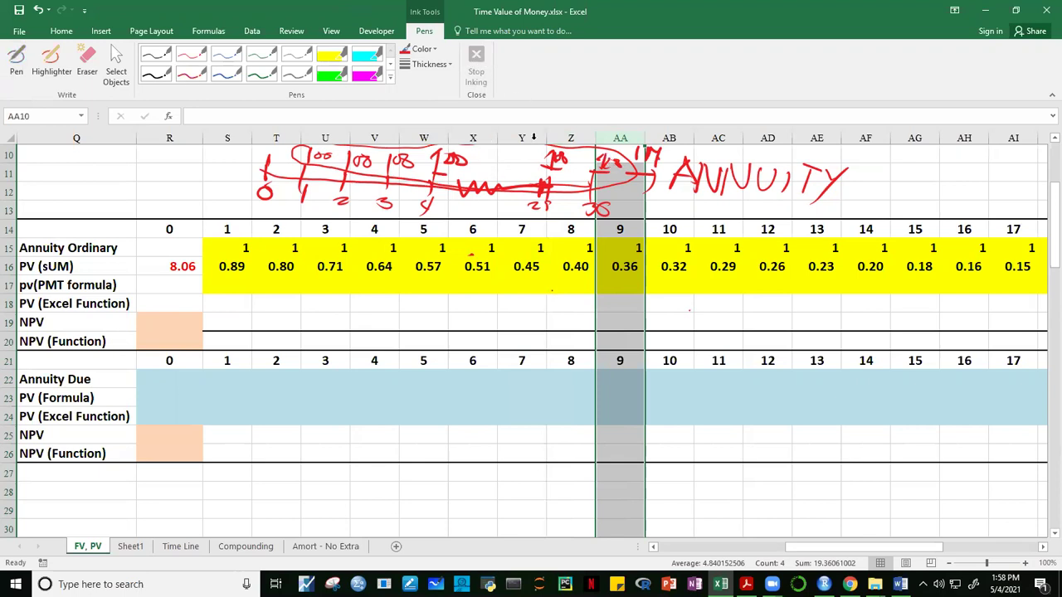
left_click(675, 248)
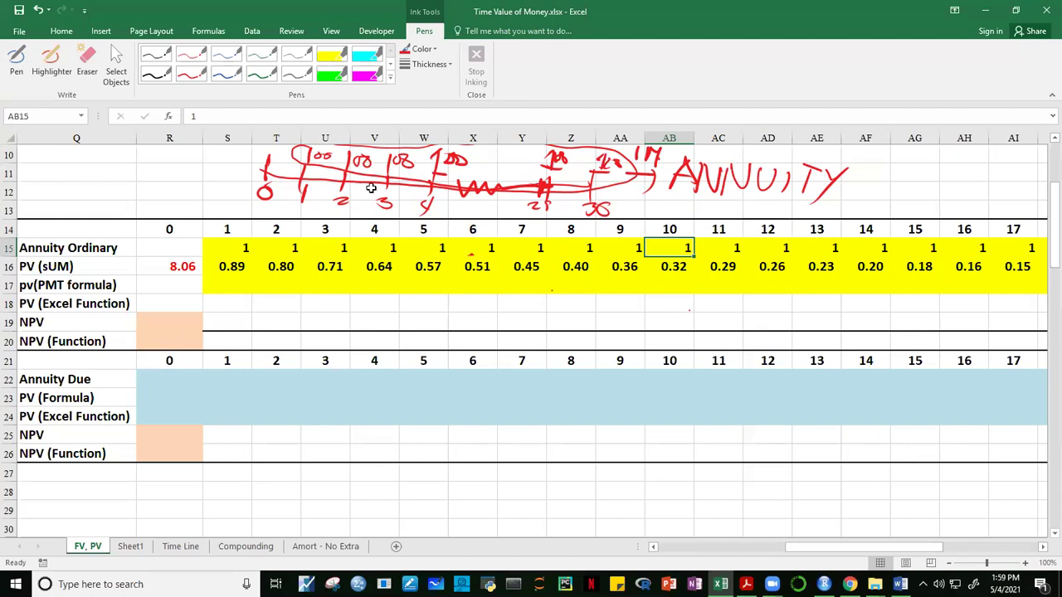
left_click(260, 79)
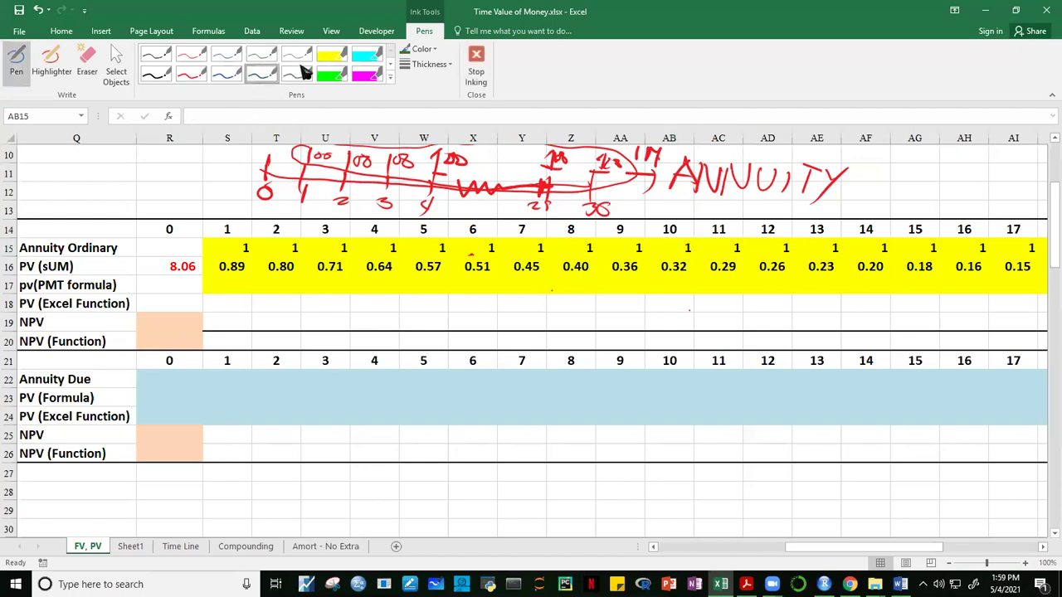
Cross out the red number near column AB in green ink, then select R17.
mouse_move(629, 164)
left_mouse_down()
mouse_move(672, 153)
mouse_move(647, 144)
mouse_move(648, 182)
left_mouse_up()
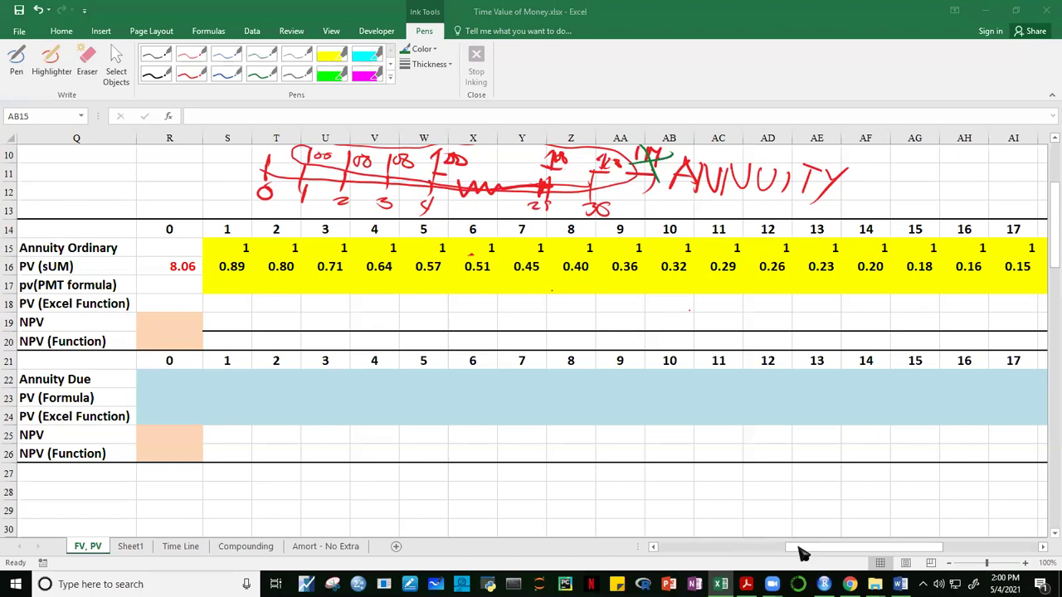
left_click(604, 452)
Begin an FV formula in R17 with RATE and AV14's 30 periods as nper.
left_click(175, 282)
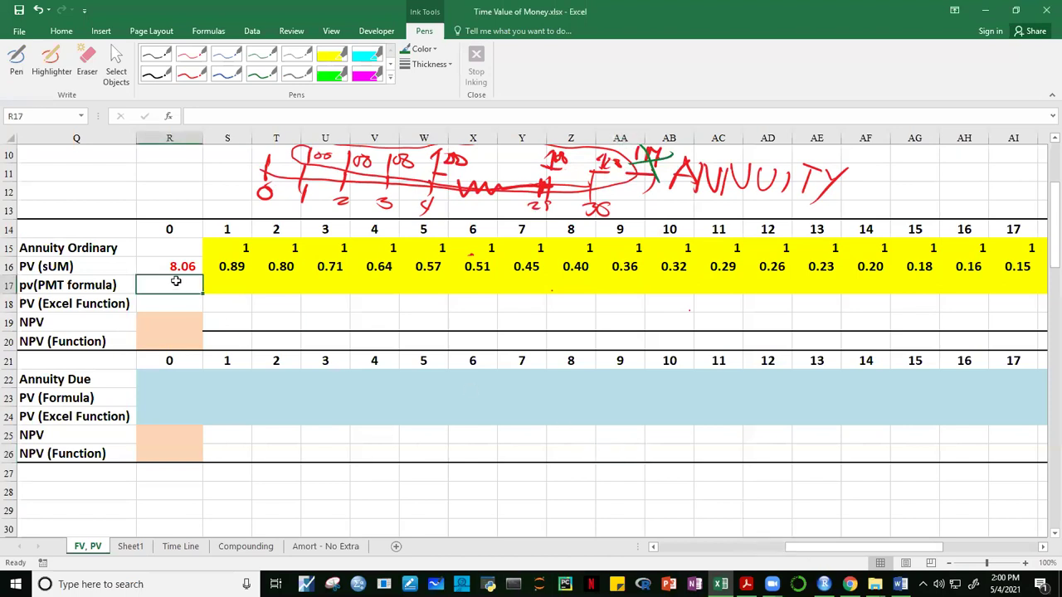
type("=-FV(")
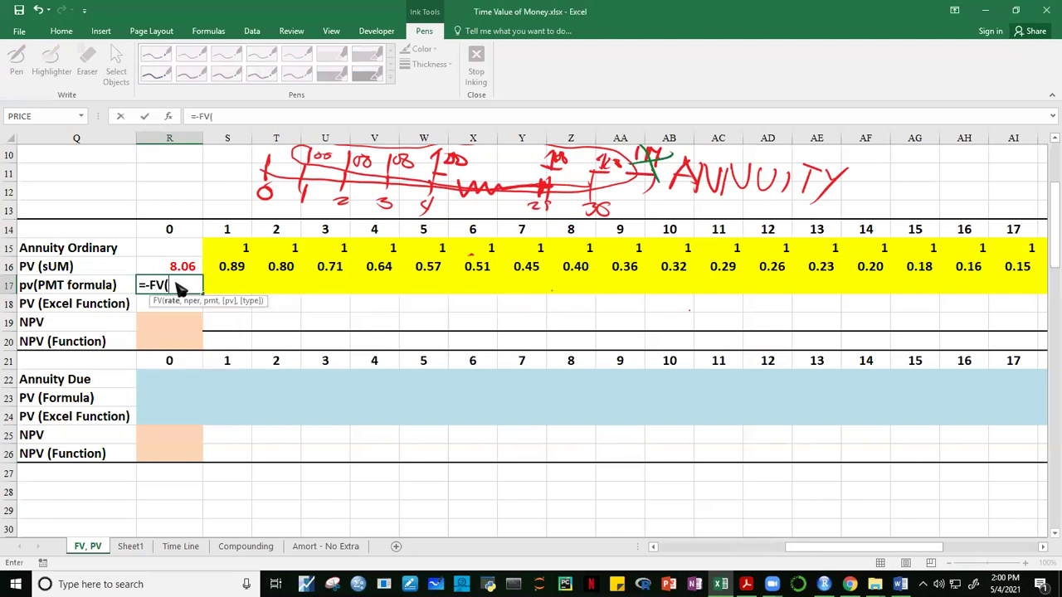
type("RATE,")
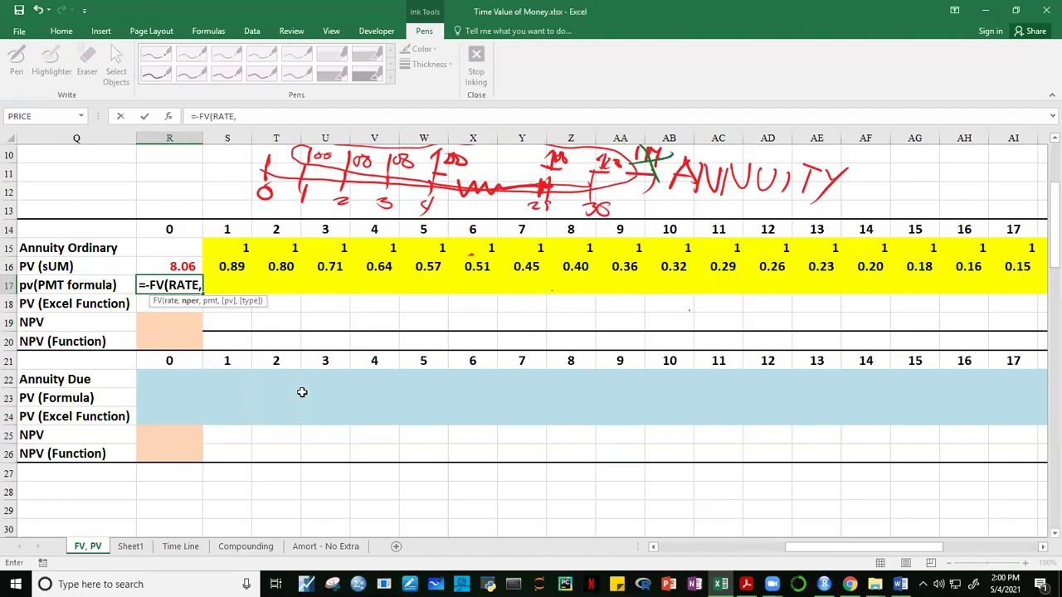
left_click_drag(907, 557, 1005, 554)
left_click(1022, 230)
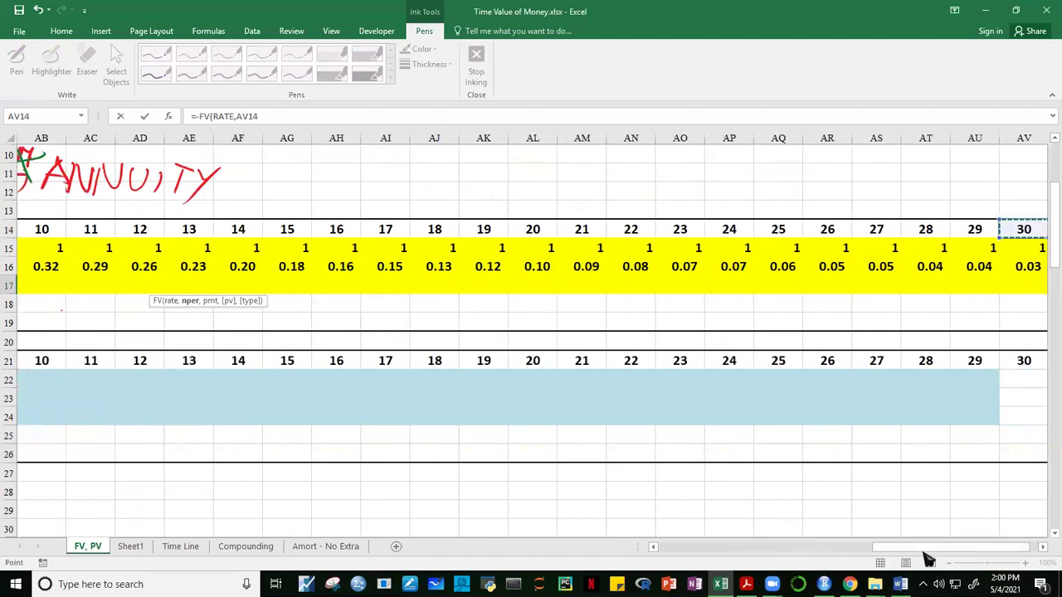
left_click_drag(926, 557, 792, 552)
Add S15 as the payment and type 0 to complete =-FV(RATE,AV14,S15,,0).
type(",")
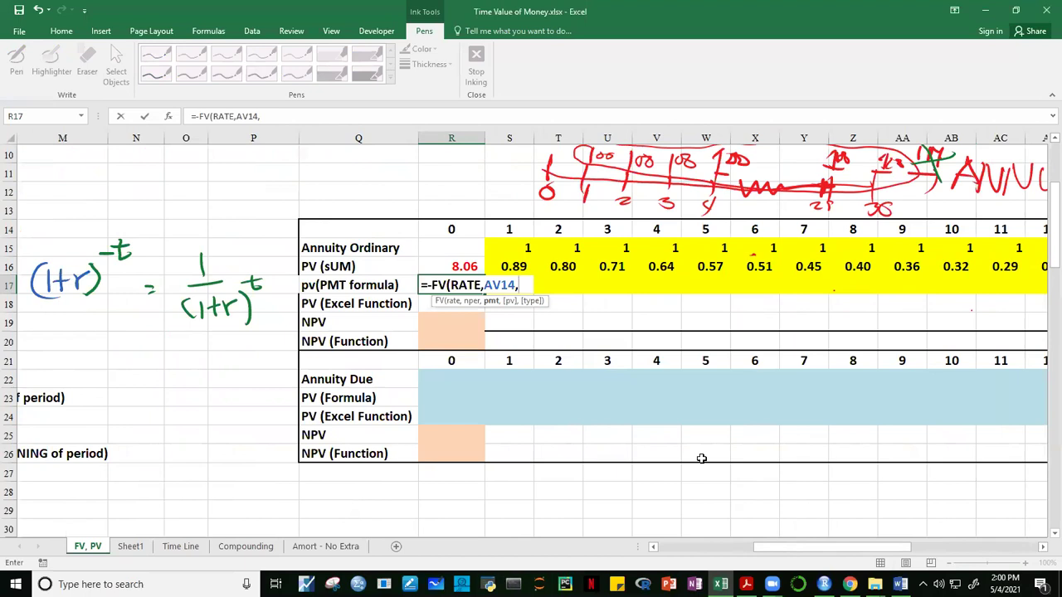
left_click(522, 249)
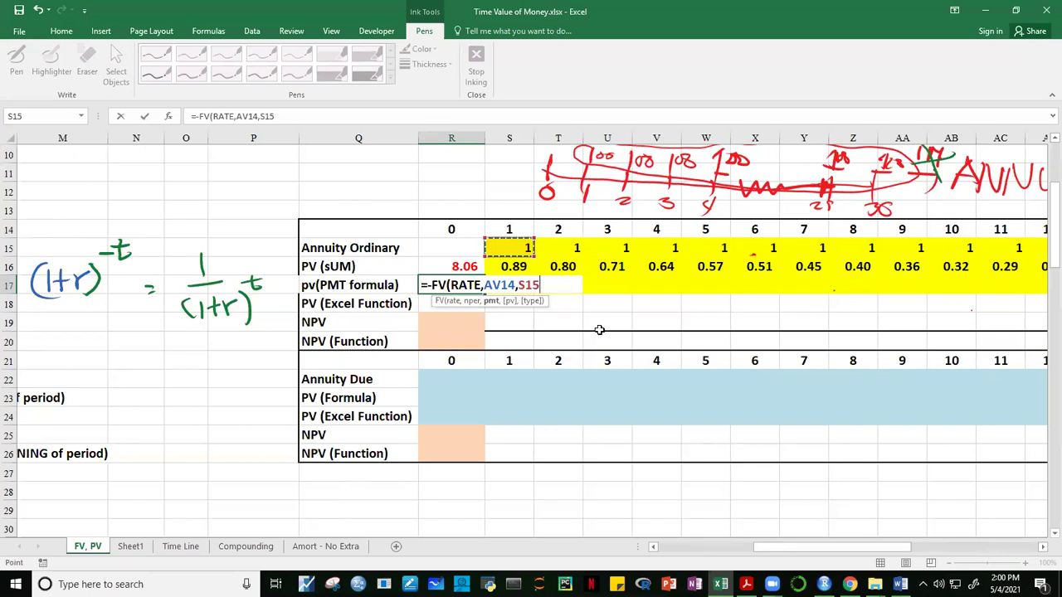
type(",")
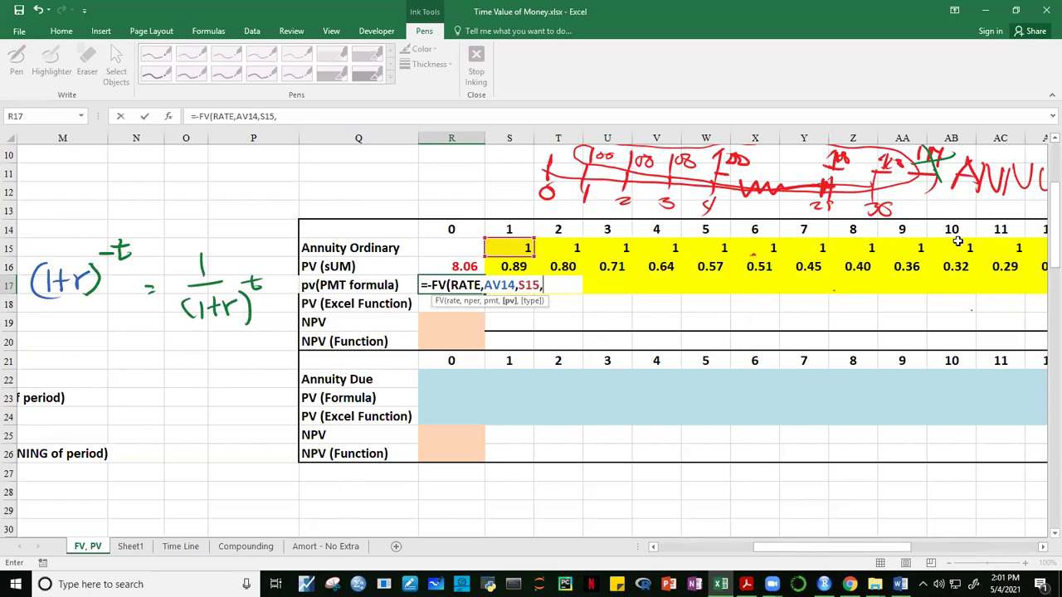
type(",")
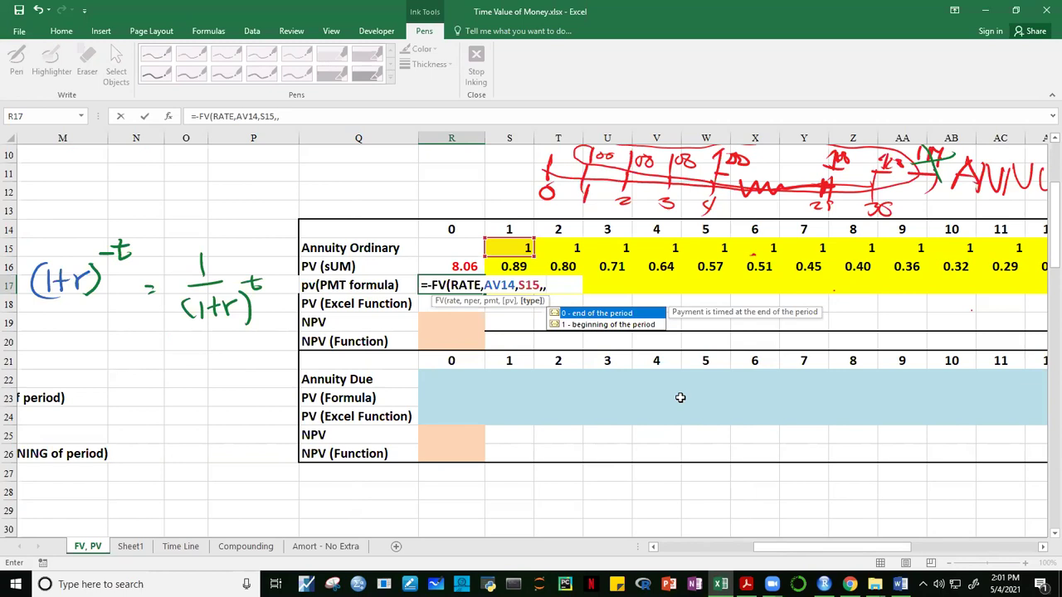
type("0")
type(")")
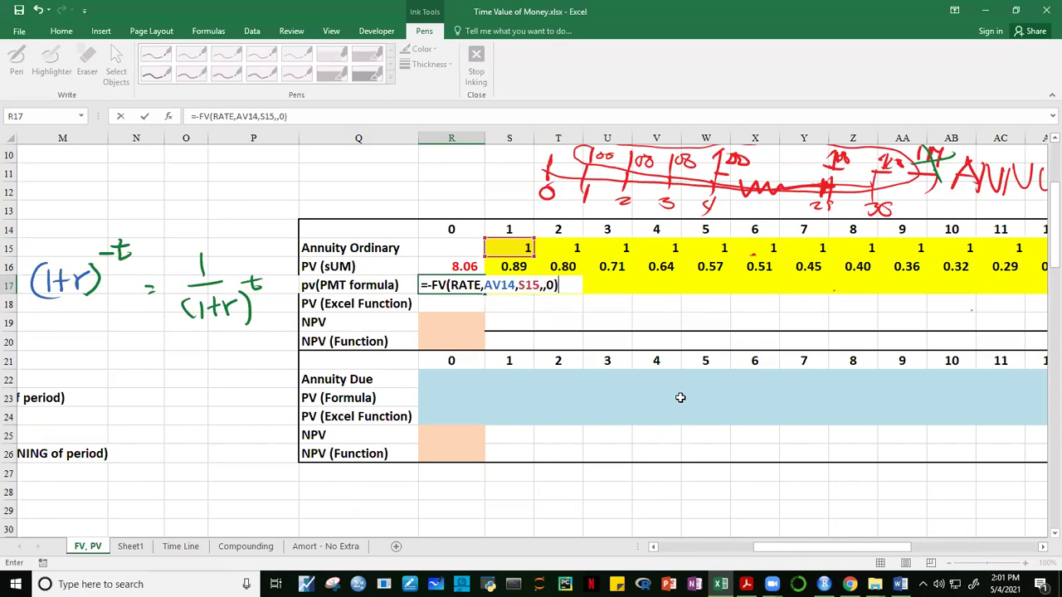
key("ctrl+Return")
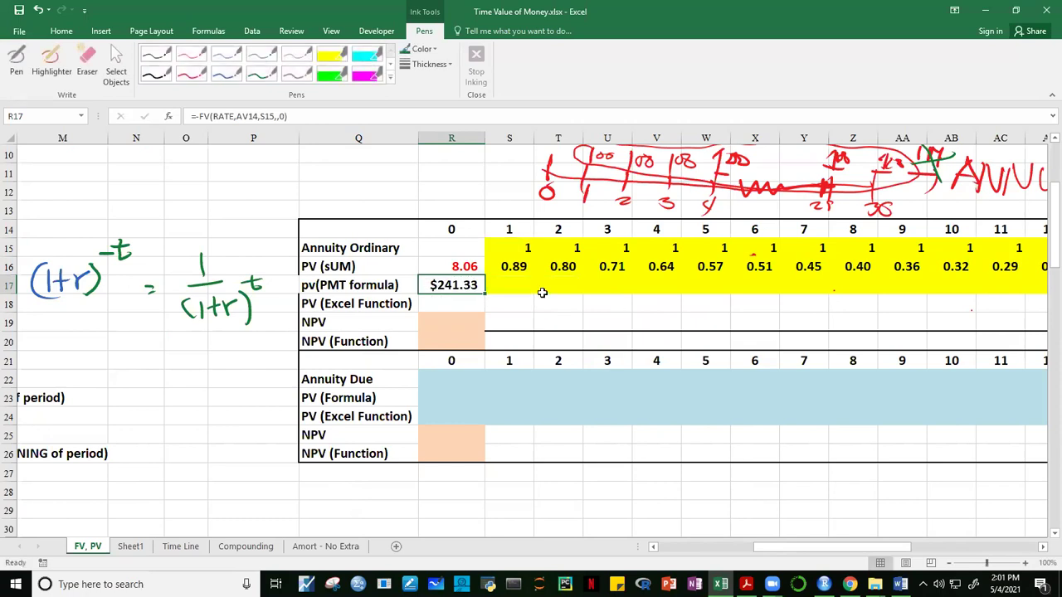
Edit R17 to =-PV(RATE,AV14,S15,,0), giving $8.06 to match the summed PV.
double_click(469, 285)
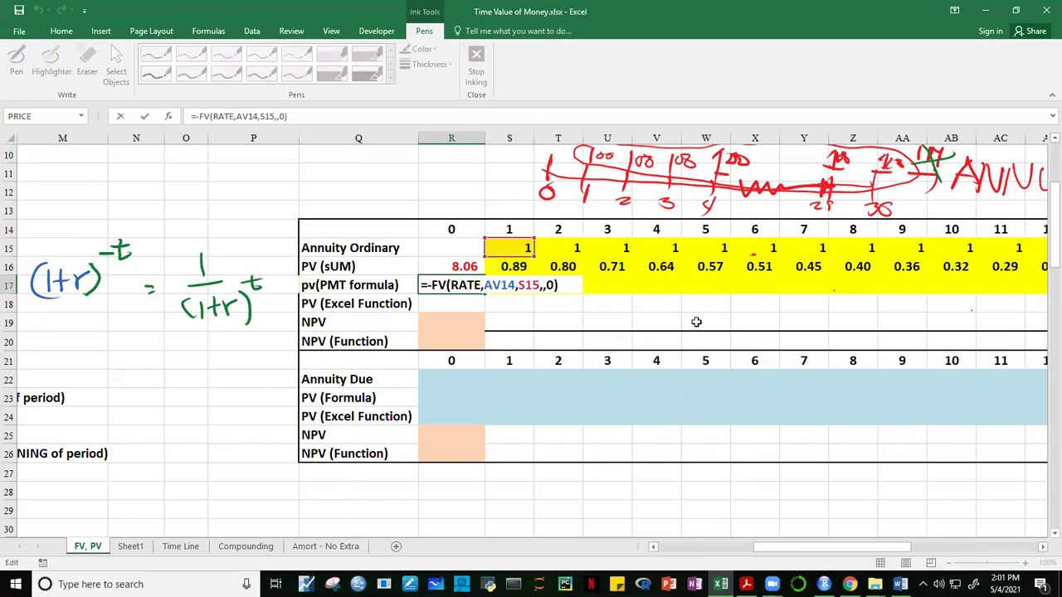
left_click(439, 287)
type("-")
key("Delete")
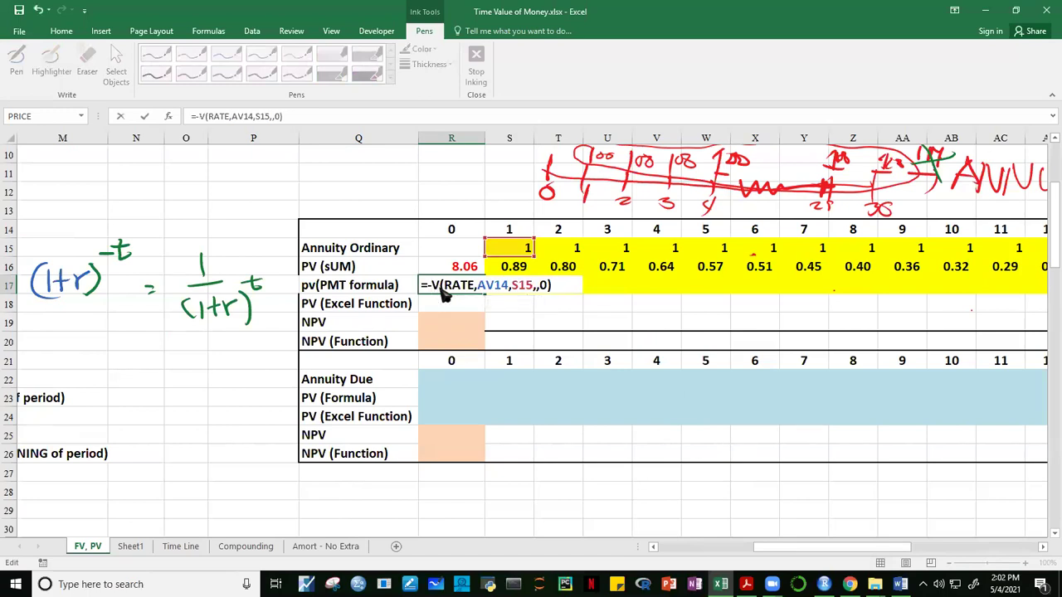
type("P")
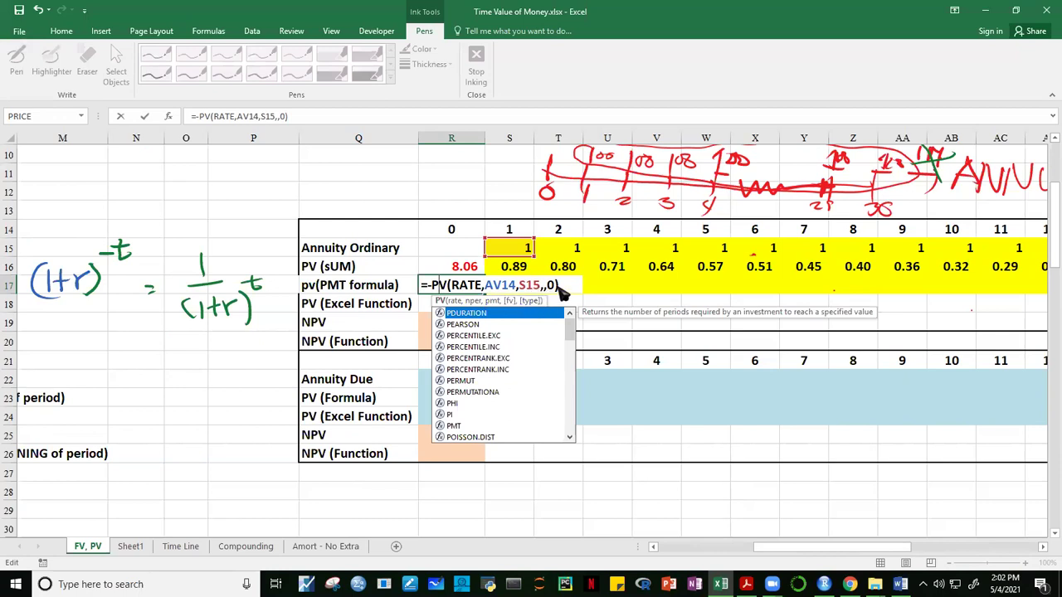
key("Escape")
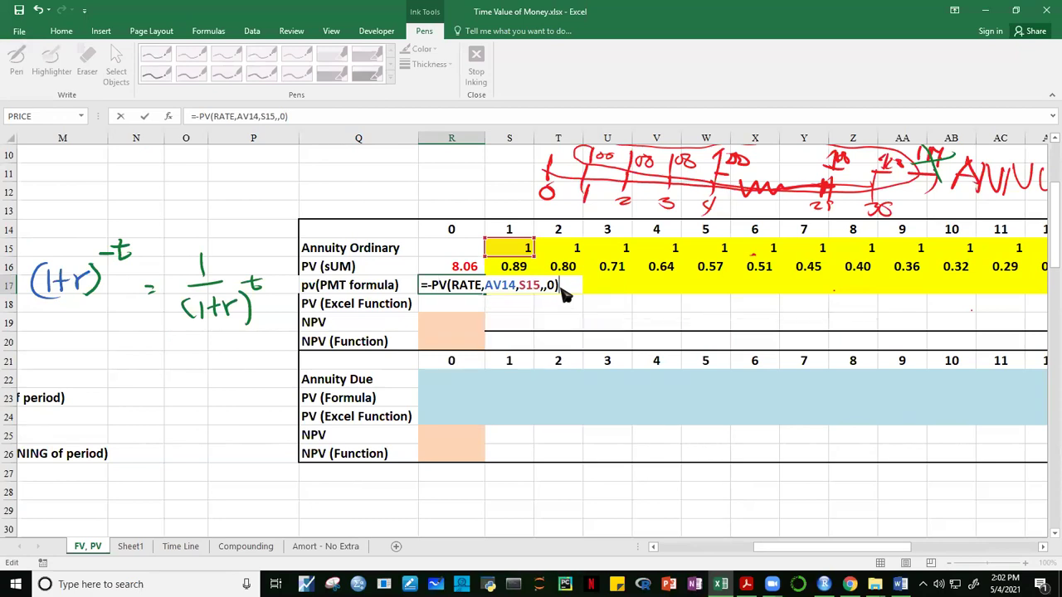
key("ctrl+Return")
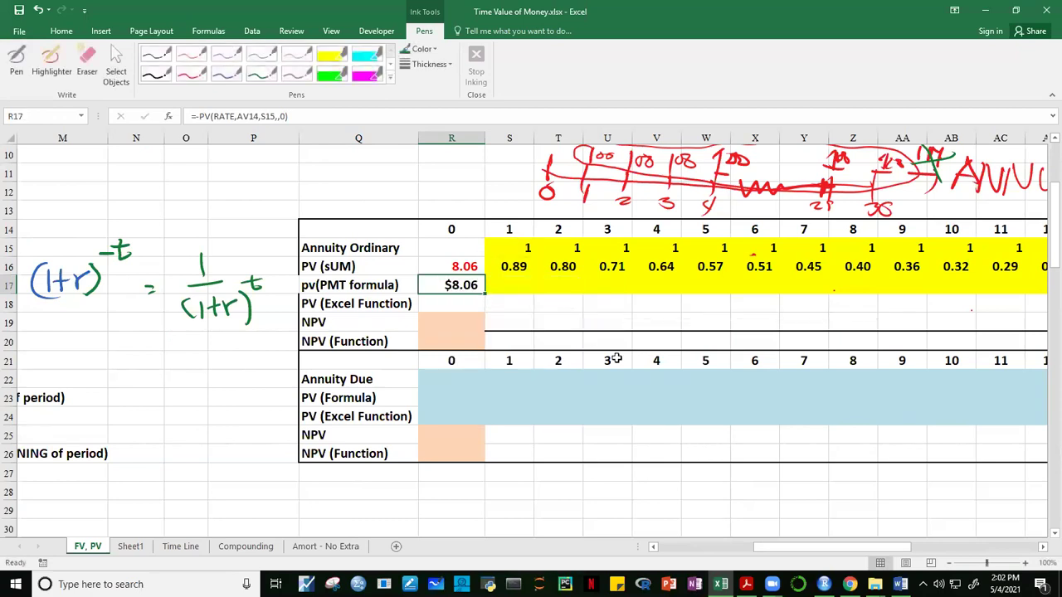
left_click(560, 319)
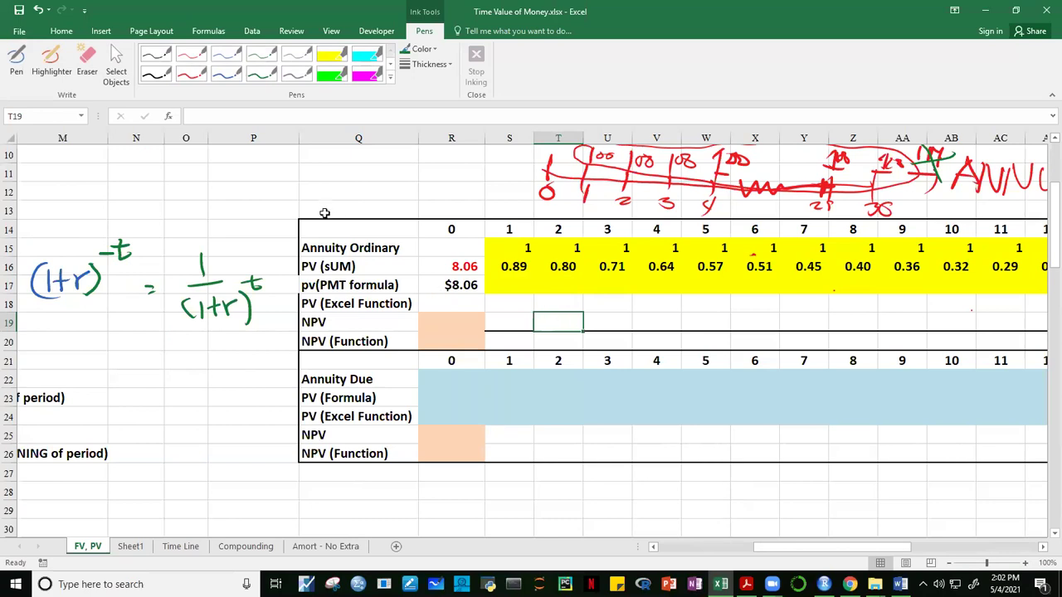
left_click(464, 287)
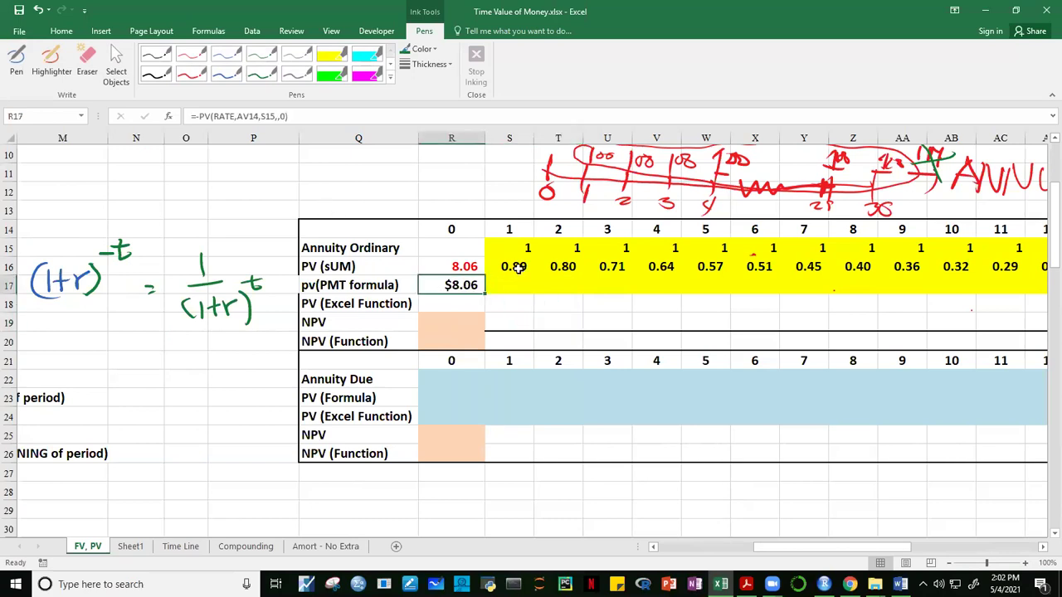
left_click(515, 268)
key("Right")
key("Right")
key("Right")
key("Right")
key("Right")
key("Right")
key("Right")
key("Right")
key("Right")
key("Right")
key("Right")
key("Right")
key("Right")
key("Right")
key("Right")
key("Right")
key("Right")
key("Right")
key("Right")
key("Right")
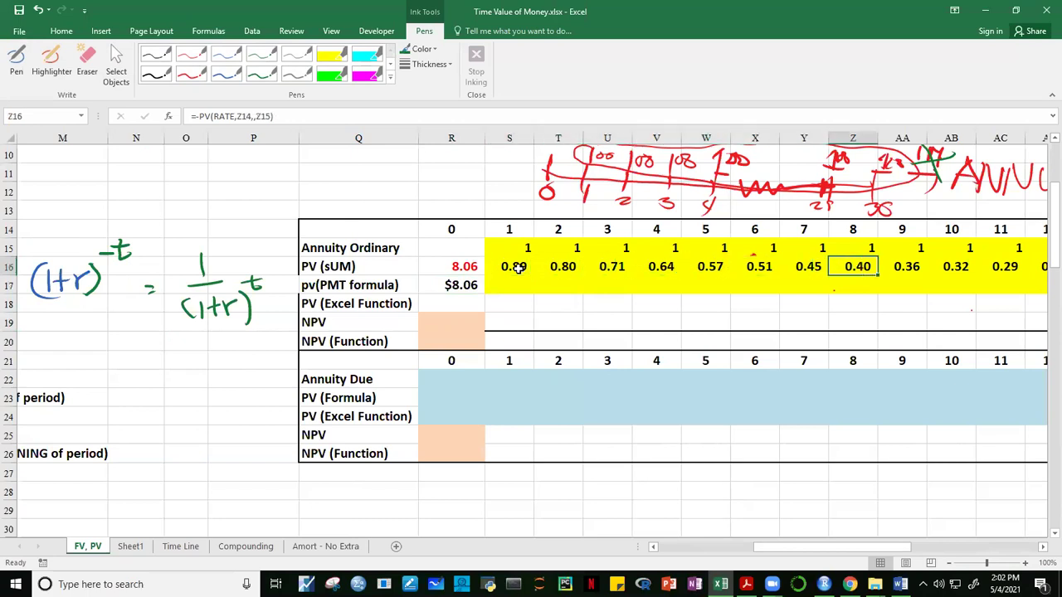
key("Right")
key("Right")
key("Right")
key("Right")
key("Right")
key("Right")
key("Right")
key("Right")
key("Right")
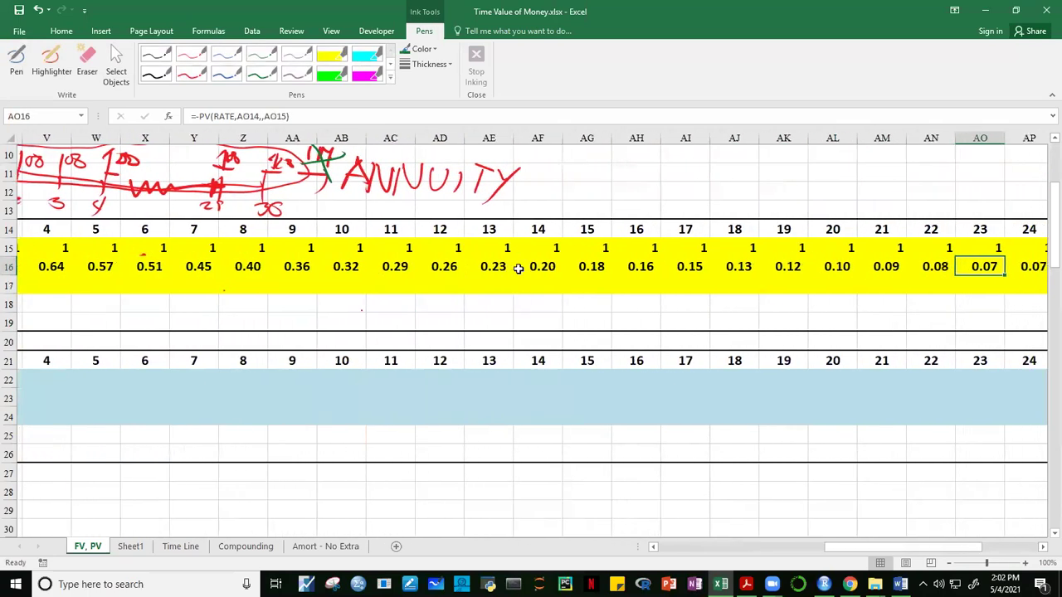
key("Right")
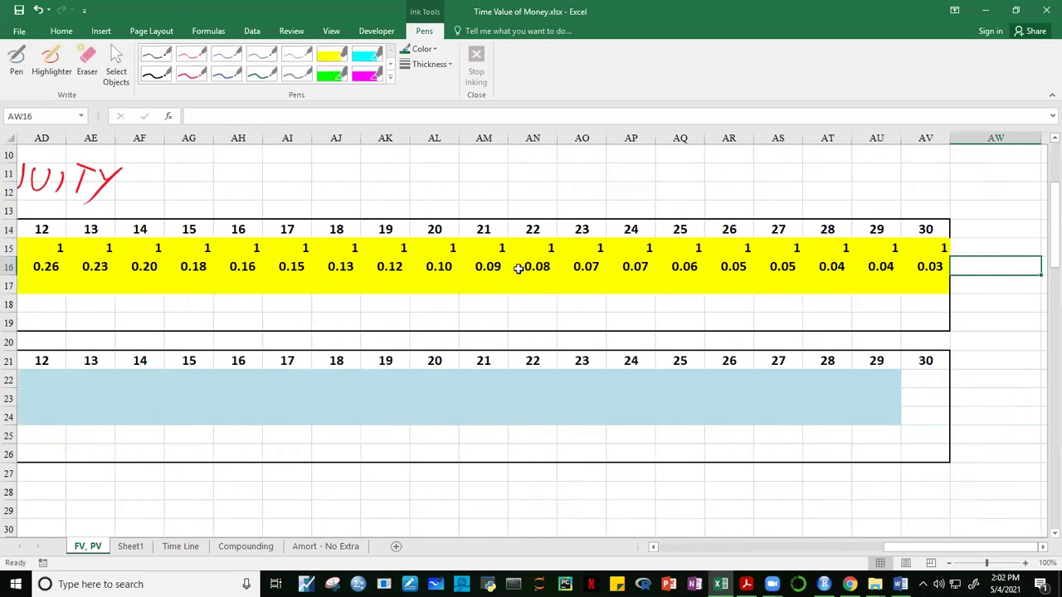
key("Left")
key("Left")
key("Left")
key("Left")
key("Left")
key("Left")
key("Left")
key("Left")
key("Left")
key("Left")
key("Left")
key("Left")
key("Left")
key("Left")
key("Left")
key("Left")
key("Left")
key("Left")
key("Left")
key("Left")
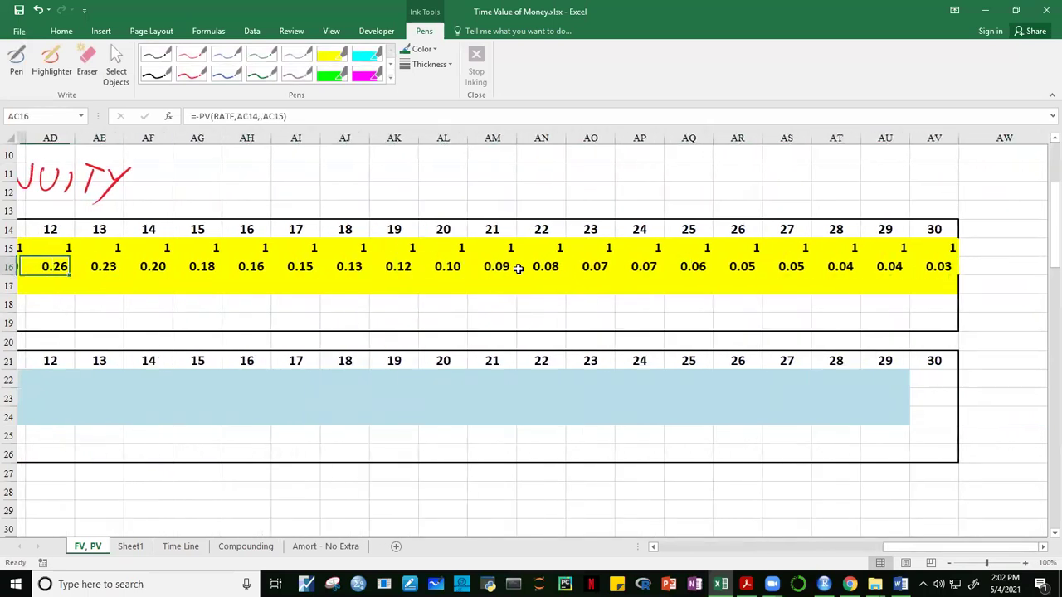
key("Left")
key("Left")
key("Right")
key("Right")
key("Right")
key("Right")
key("Right")
key("Right")
key("Right")
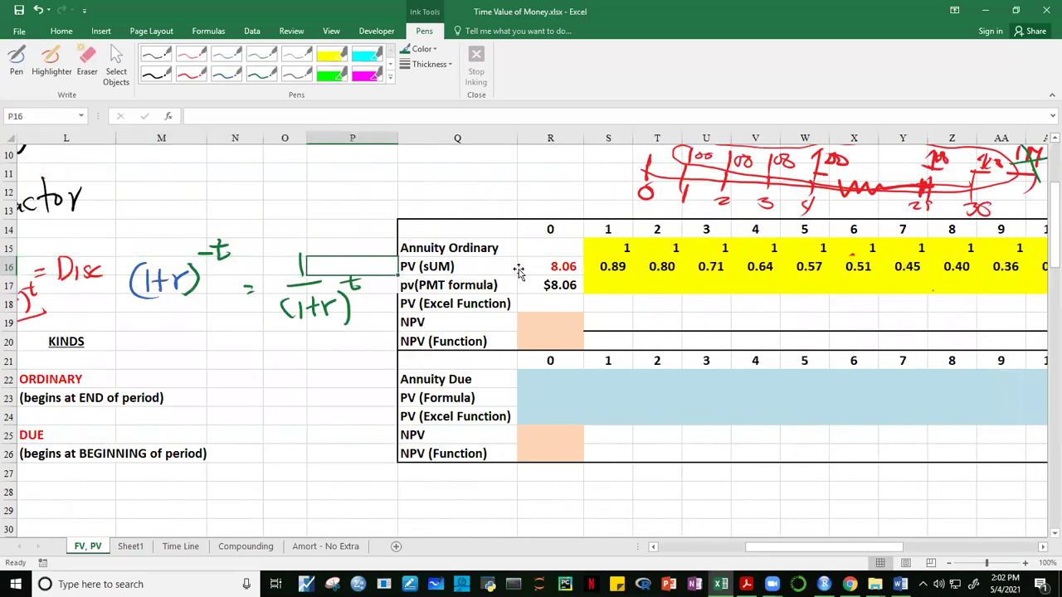
key("Left")
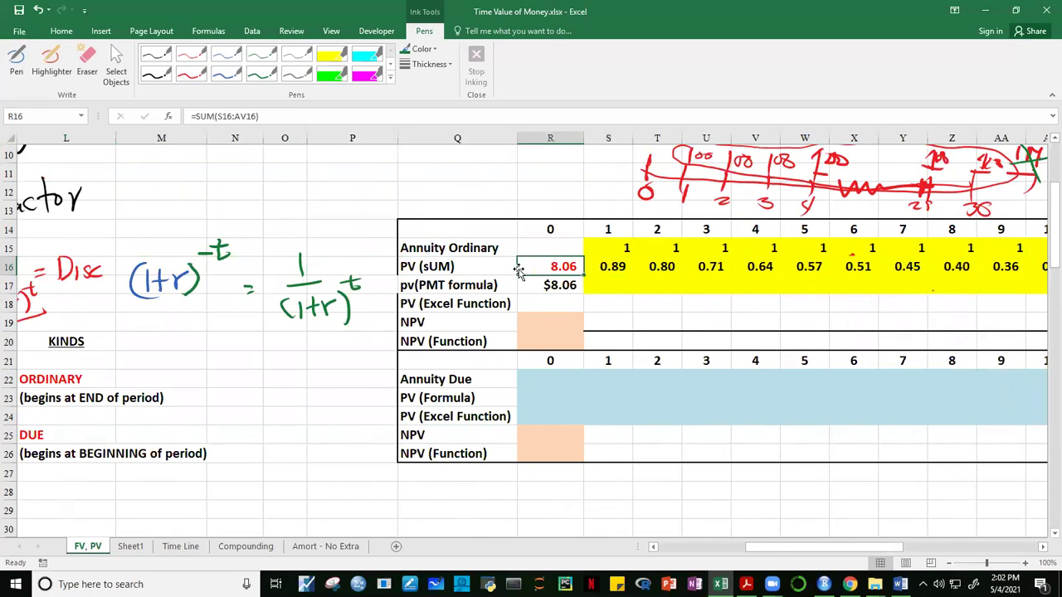
key("Down")
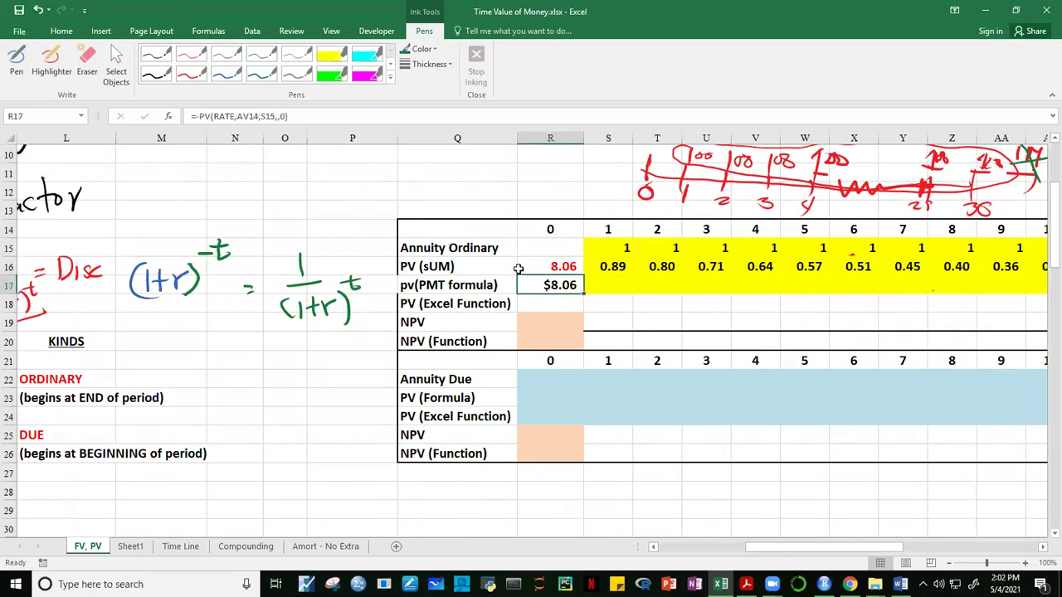
key("F2")
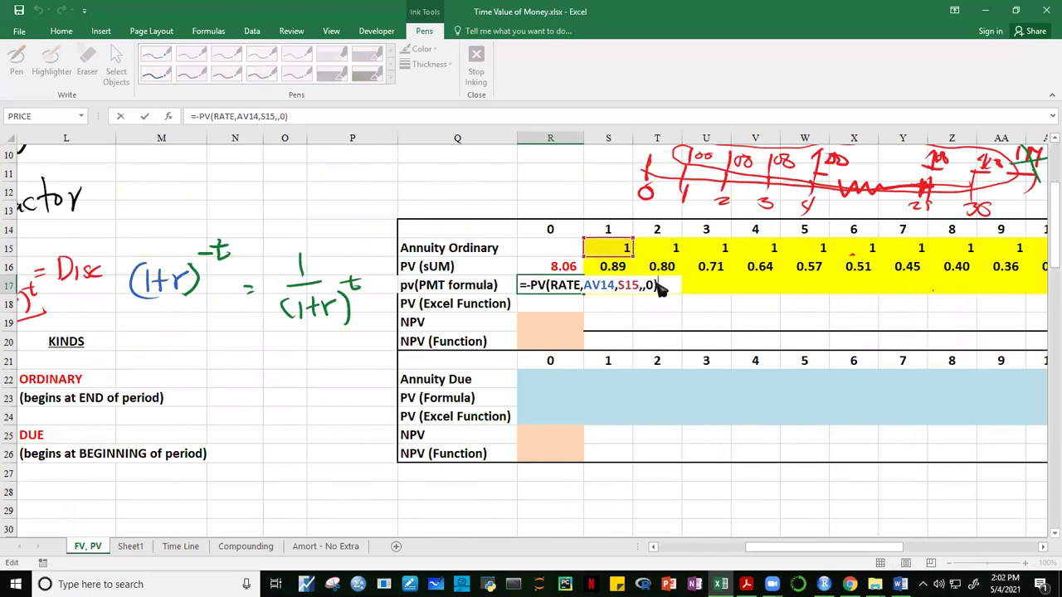
key("ctrl+Return")
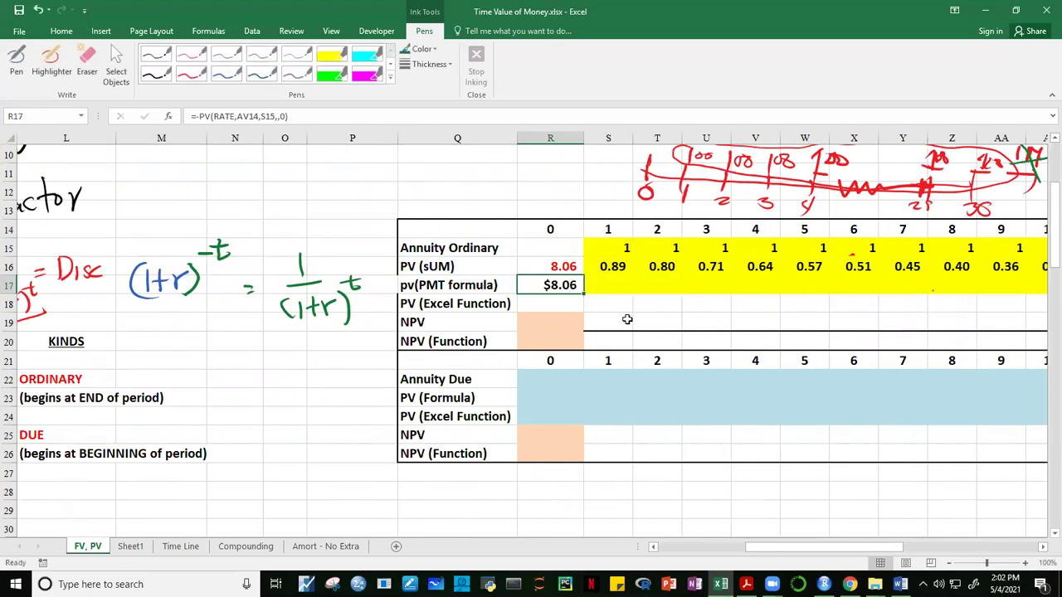
left_click(562, 319)
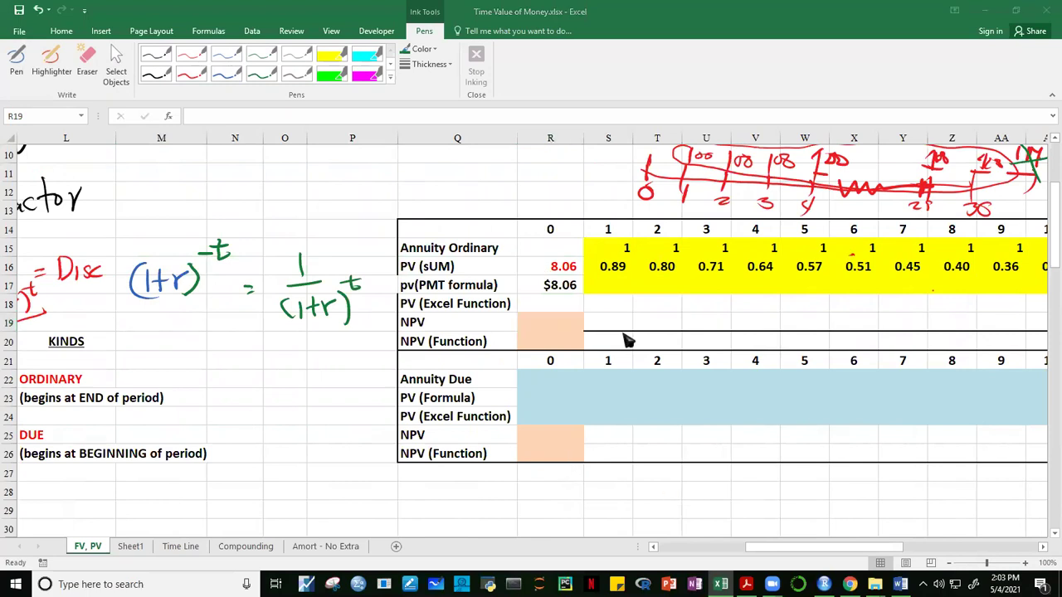
Enter payment 1 in R22–T22 and fill it right to AU22 for periods 0–29.
left_click(561, 382)
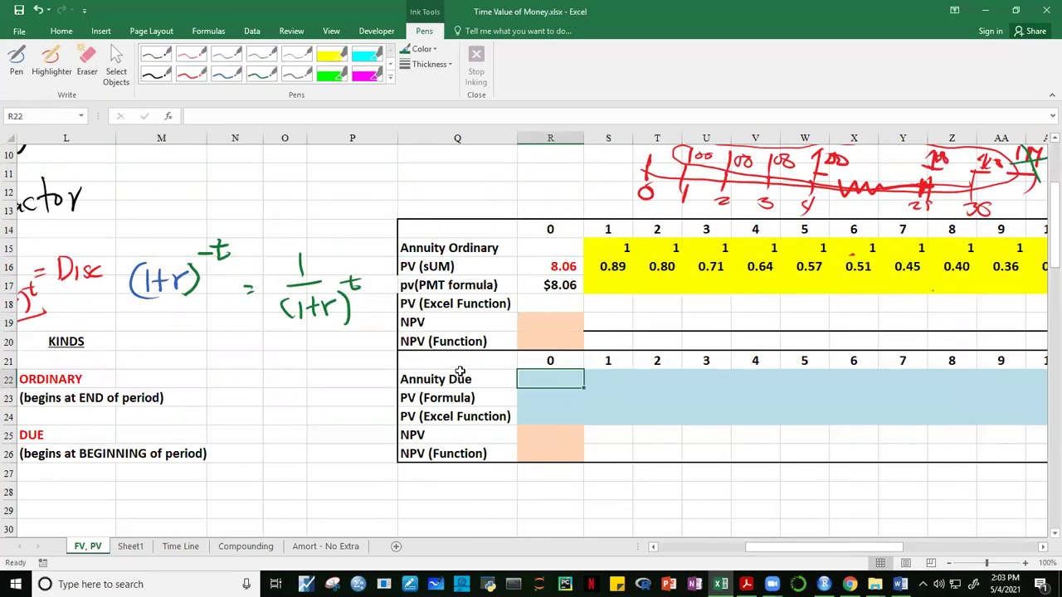
type("1")
key("Tab")
type("1")
key("Tab")
type("1")
key("Tab")
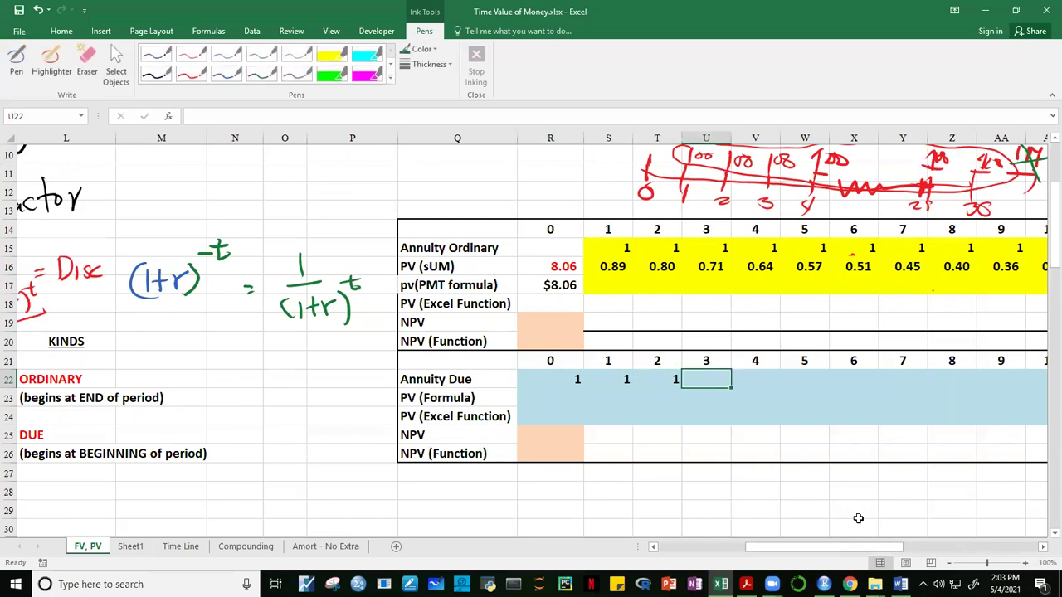
left_click(569, 383)
left_click_drag(583, 388, 901, 390)
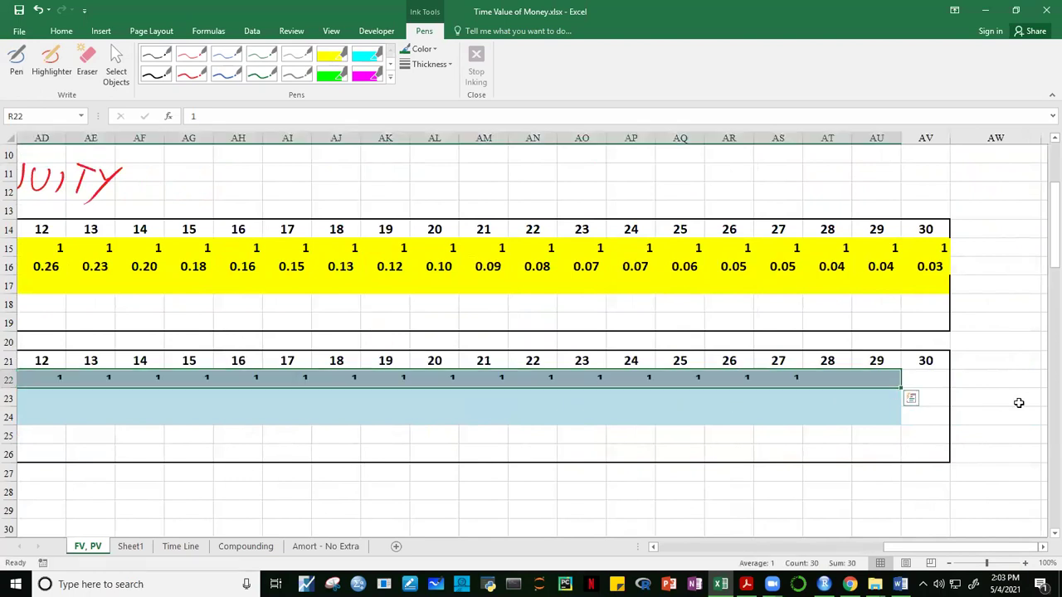
left_click(1013, 402)
Verify the Annuity Due payments span periods 0–29, then begin =-PV(RATE, in R24.
left_click(881, 382)
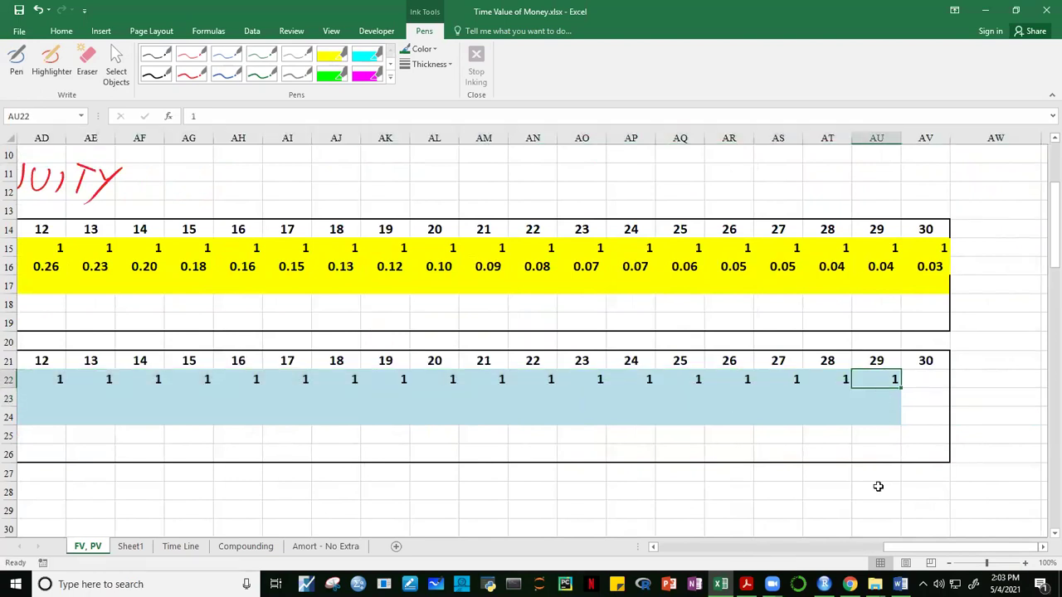
left_click_drag(902, 551, 618, 549)
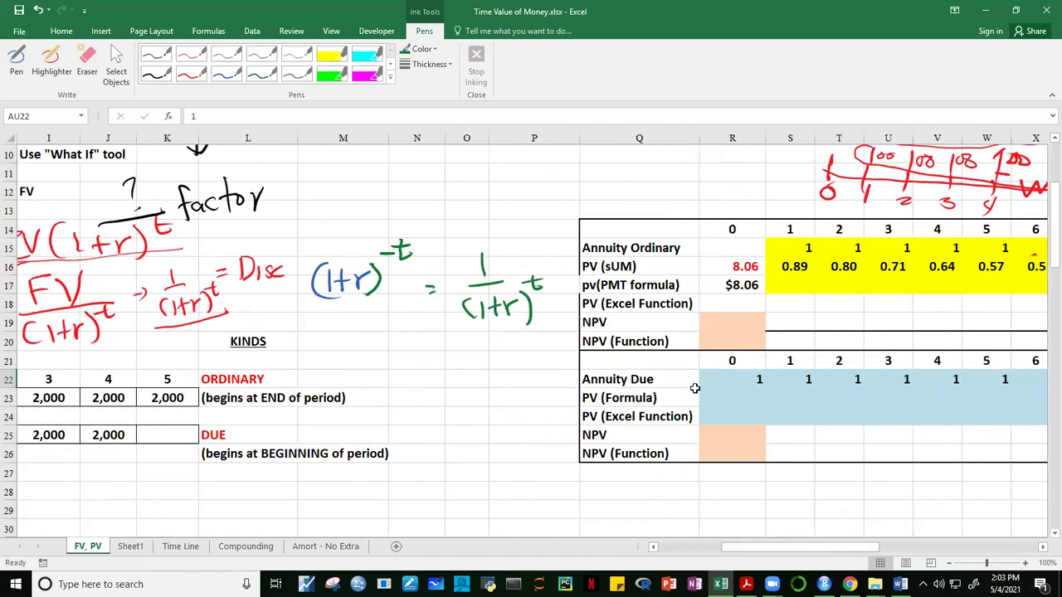
left_click(750, 380)
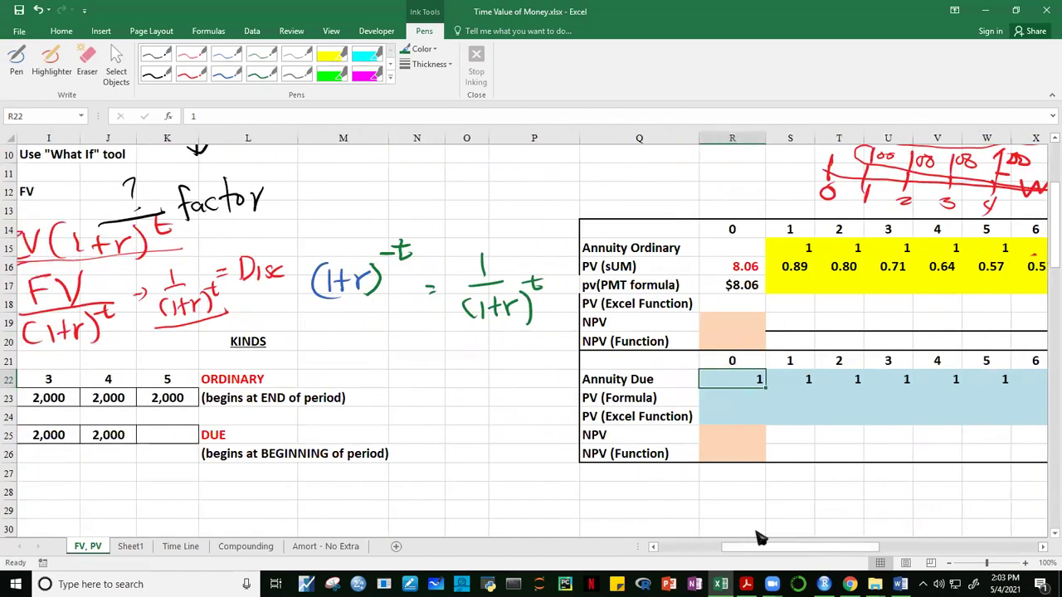
left_click_drag(825, 550, 1000, 549)
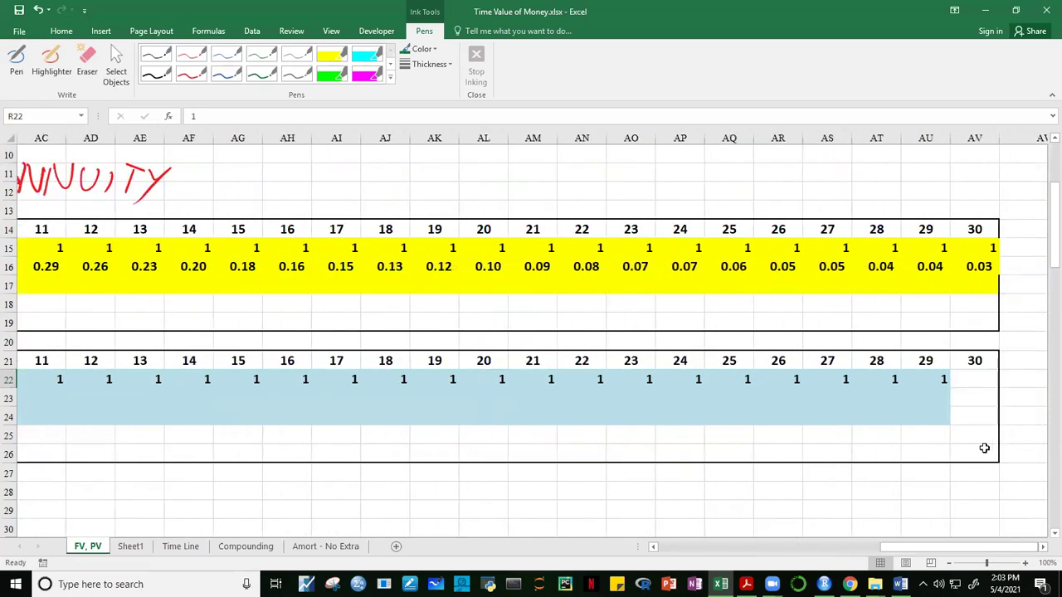
left_click(929, 397)
left_click_drag(928, 552, 766, 548)
left_click(726, 418)
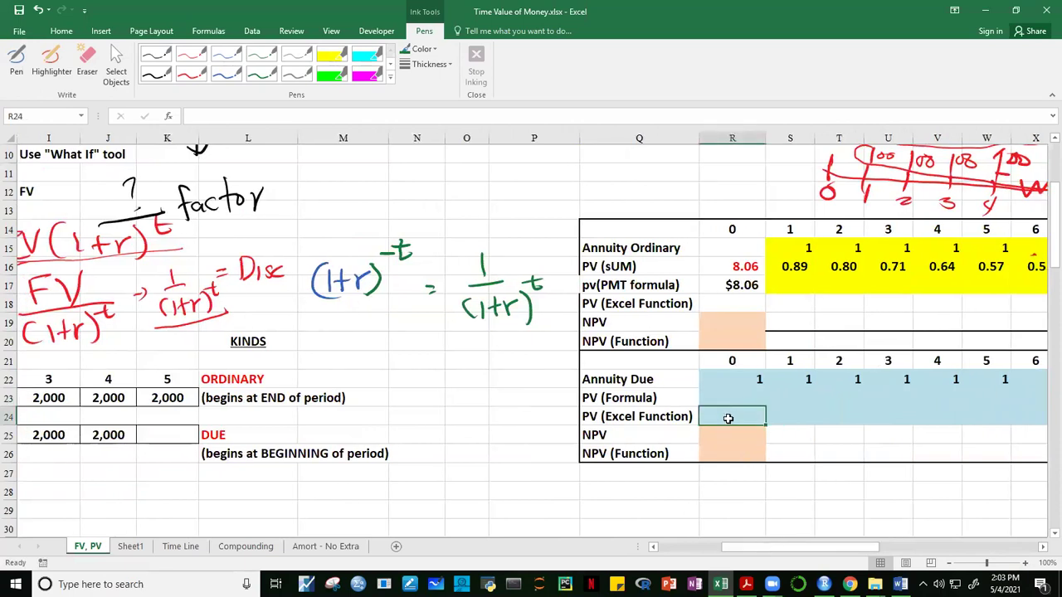
type("=")
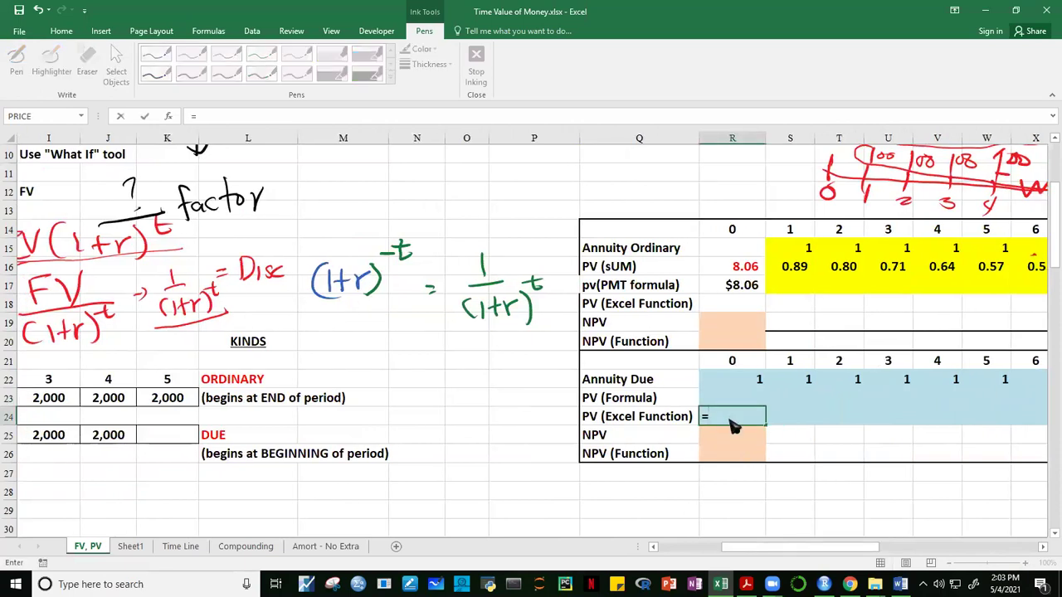
type("-PV(")
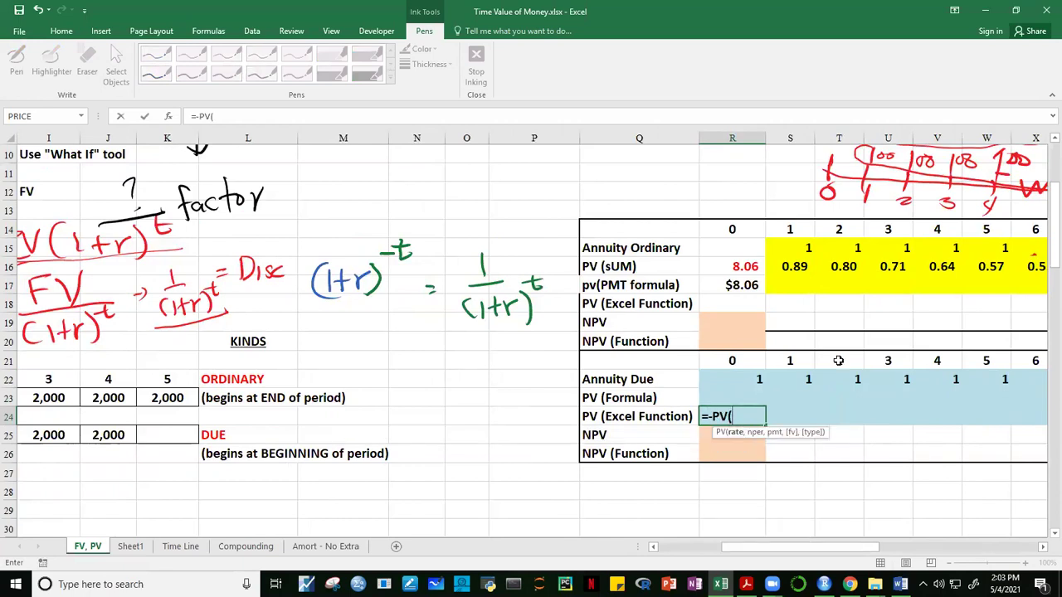
type("RAT")
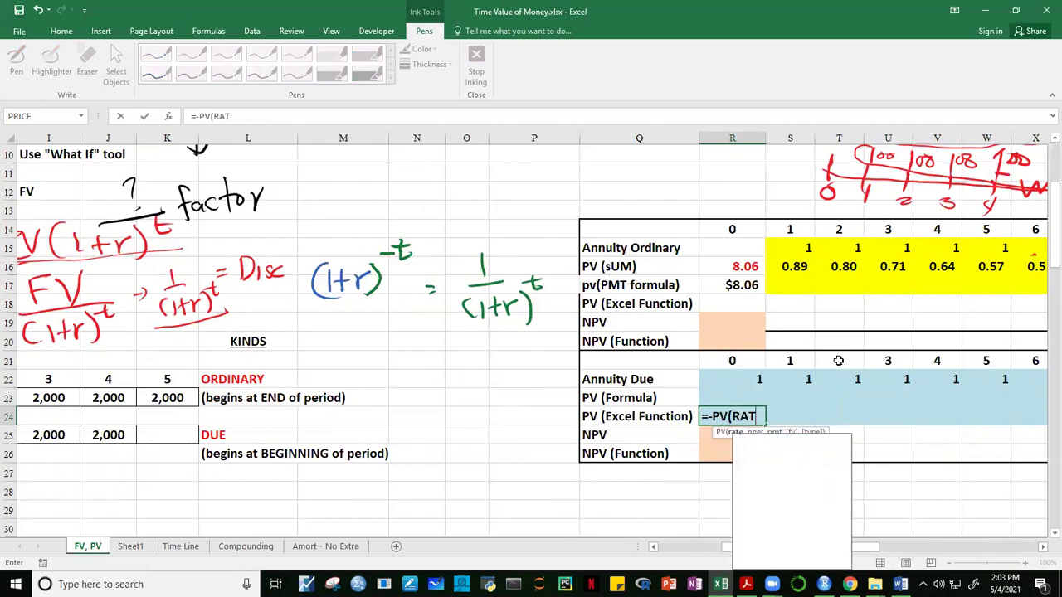
type("E,")
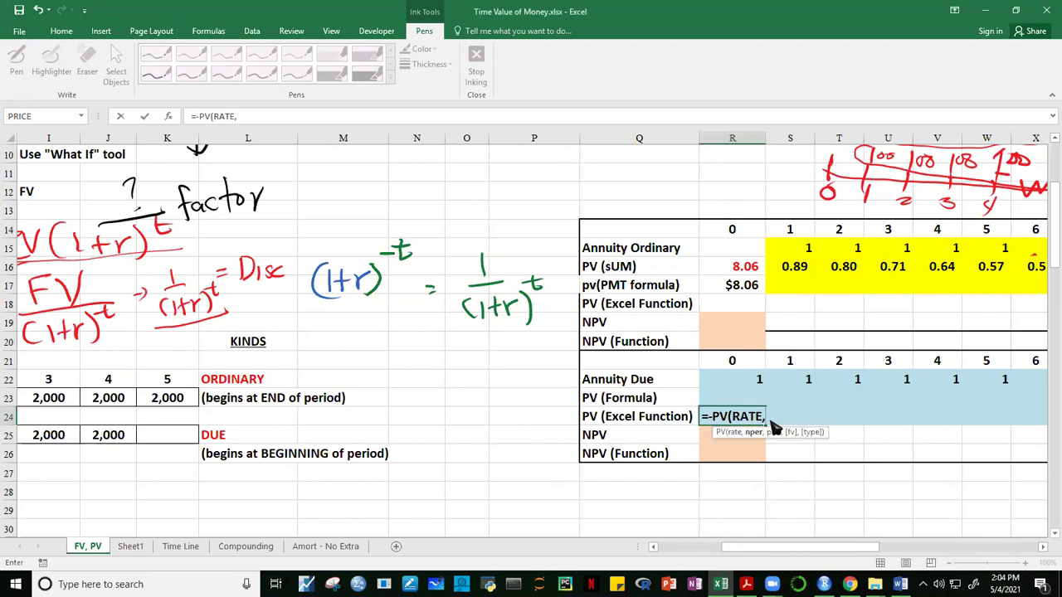
Complete R24 as =-PV(RATE,AV21,R22,,1) for beginning-of-period payments, giving $9.02.
left_click_drag(818, 547, 1049, 548)
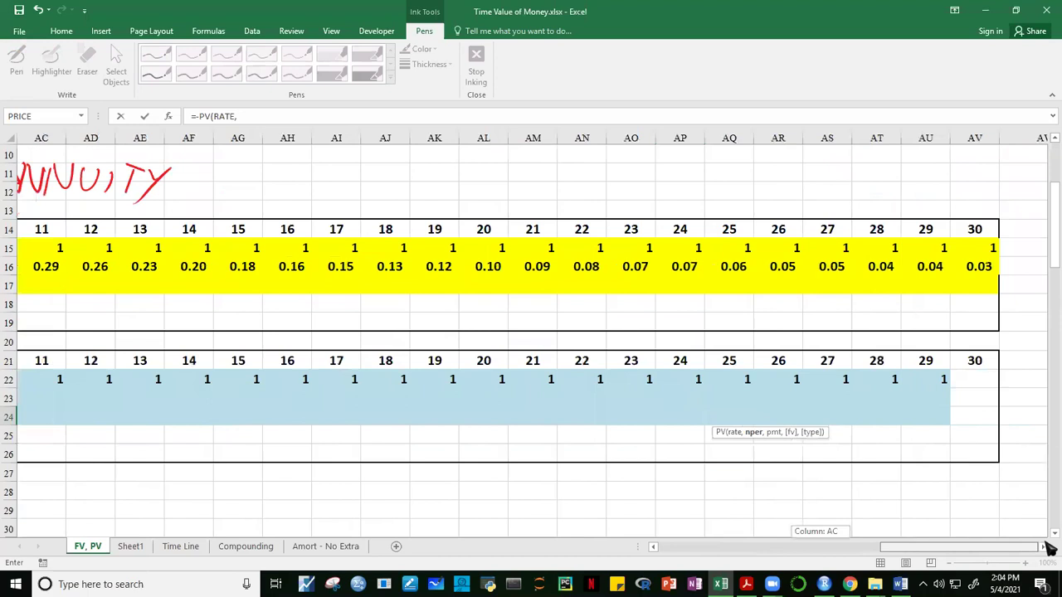
left_click(973, 360)
left_click_drag(929, 551, 757, 553)
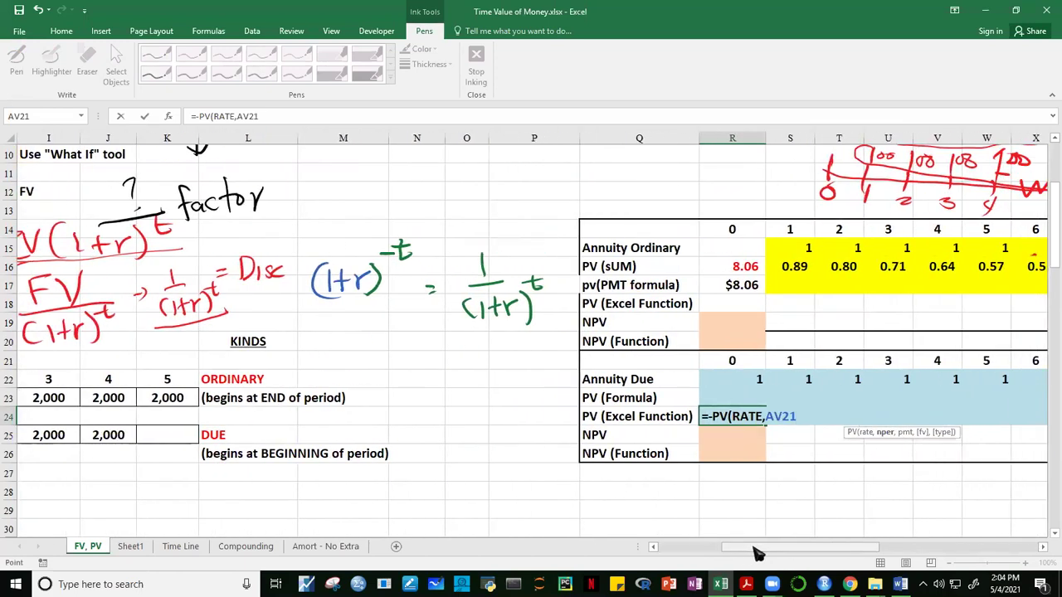
type(",")
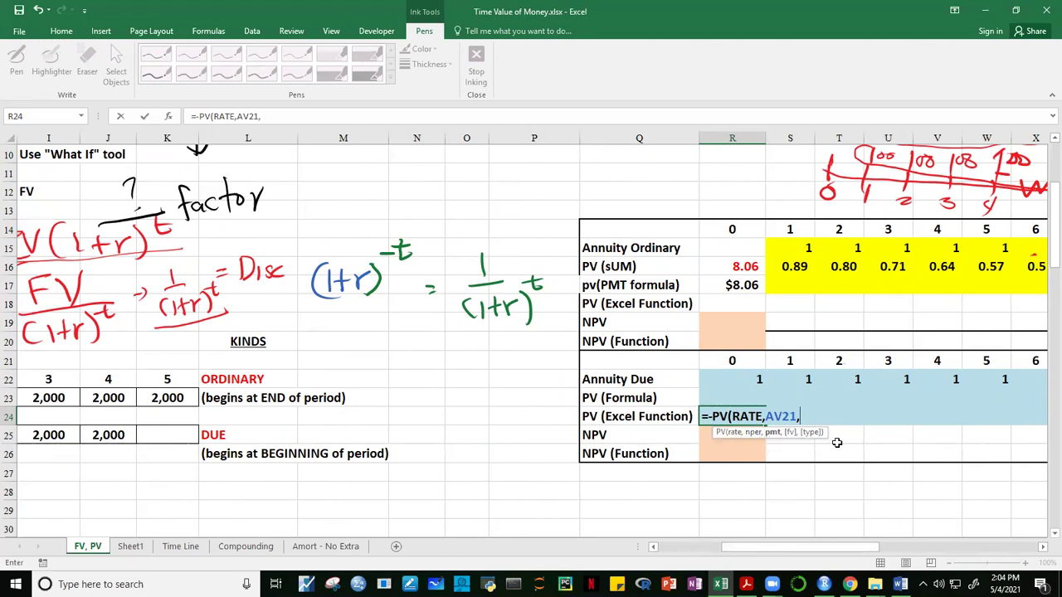
left_click(744, 379)
type(",,")
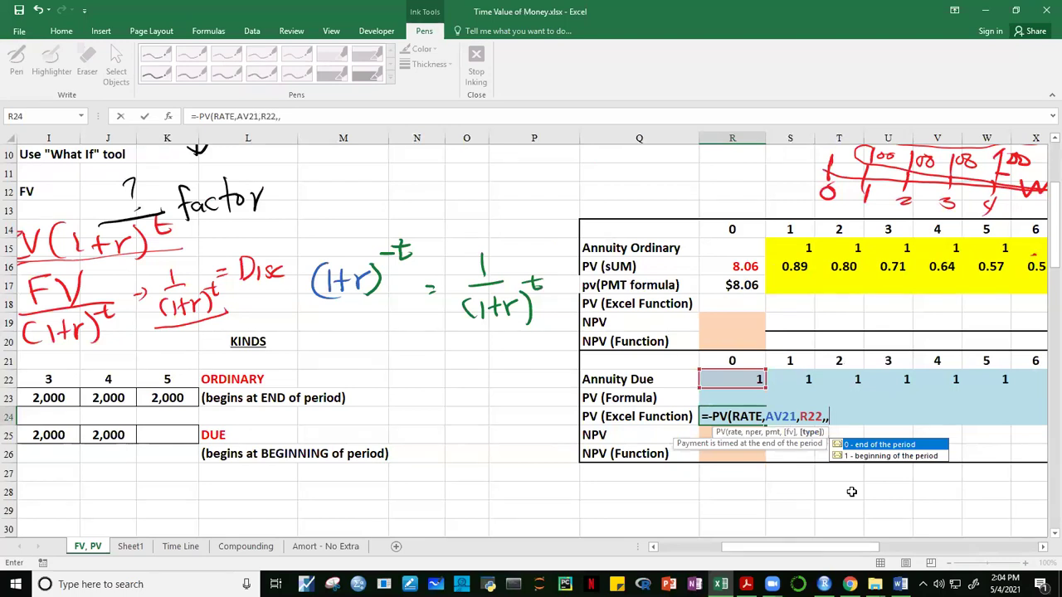
type("1)")
key("Return")
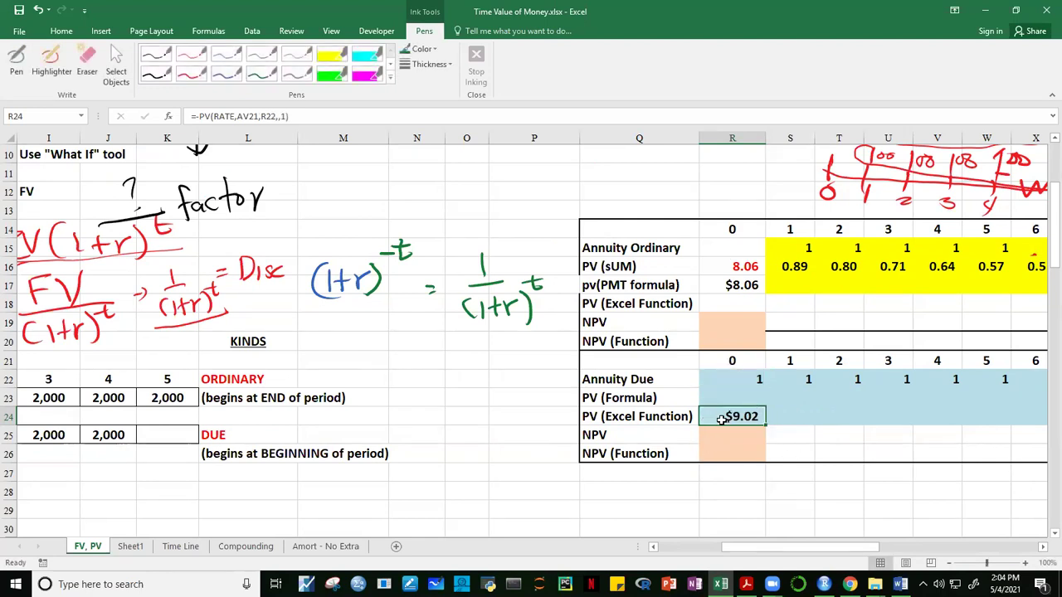
Colour the $9.02 annuity due result in R24 red.
left_click(62, 31)
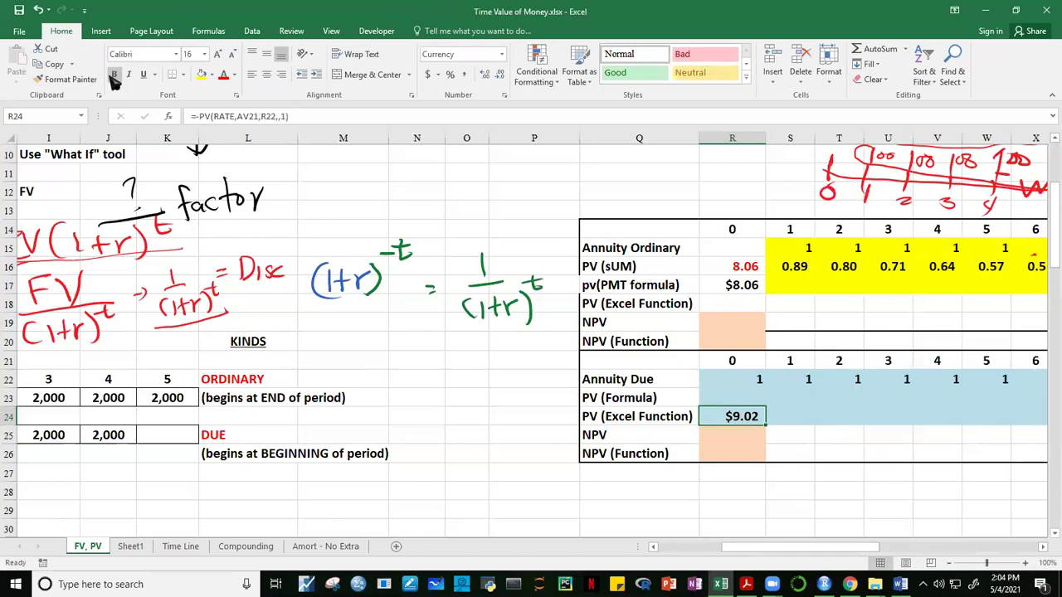
left_click(223, 73)
left_click(792, 457)
left_click(749, 422)
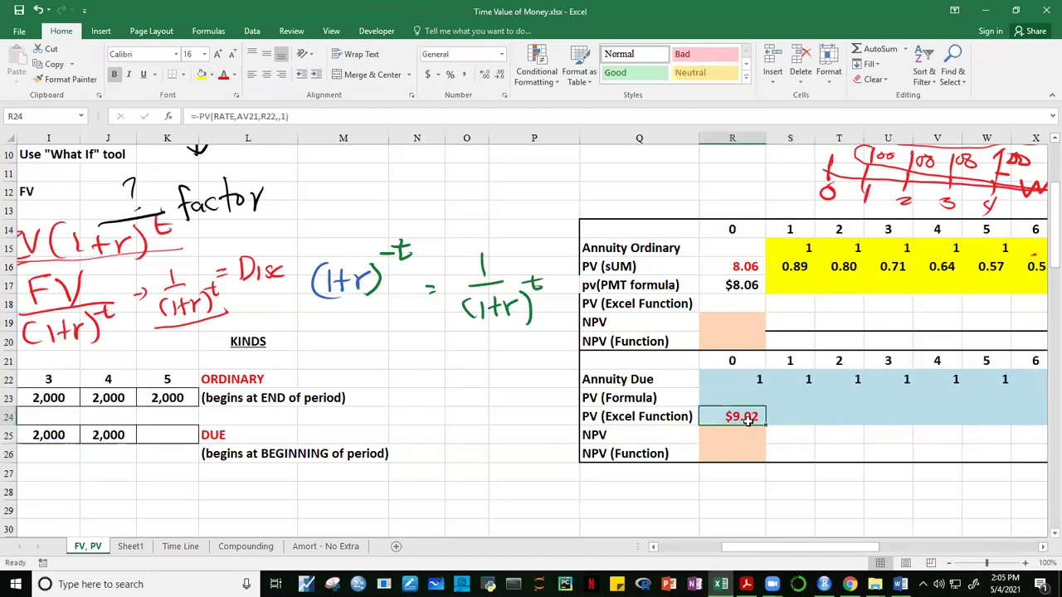
Compare against R22 and S15, then scroll to the annuity PV and FV tables in rows 30–35.
left_click(739, 378)
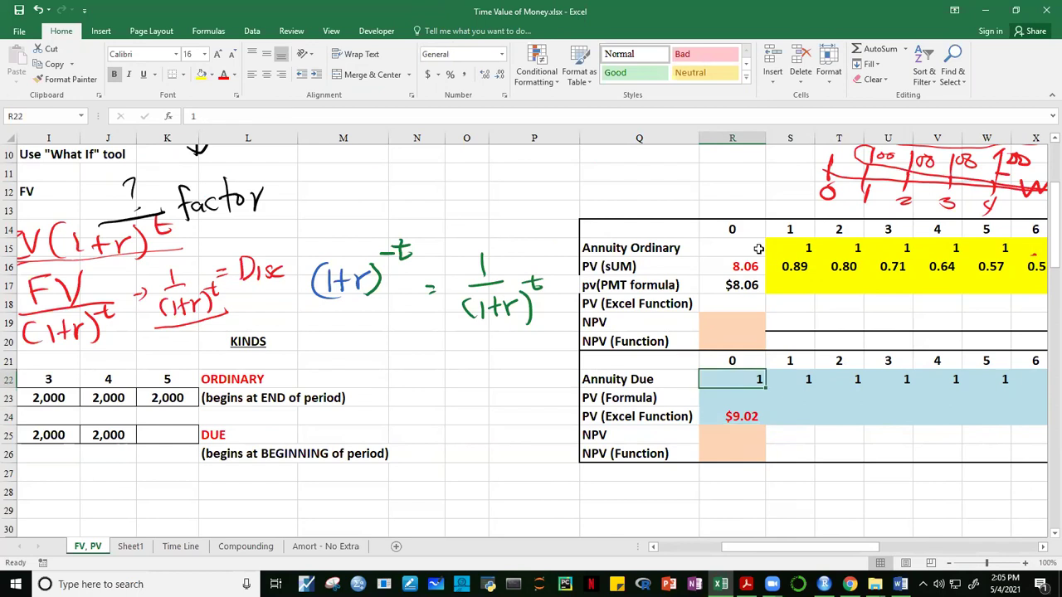
left_click(807, 250)
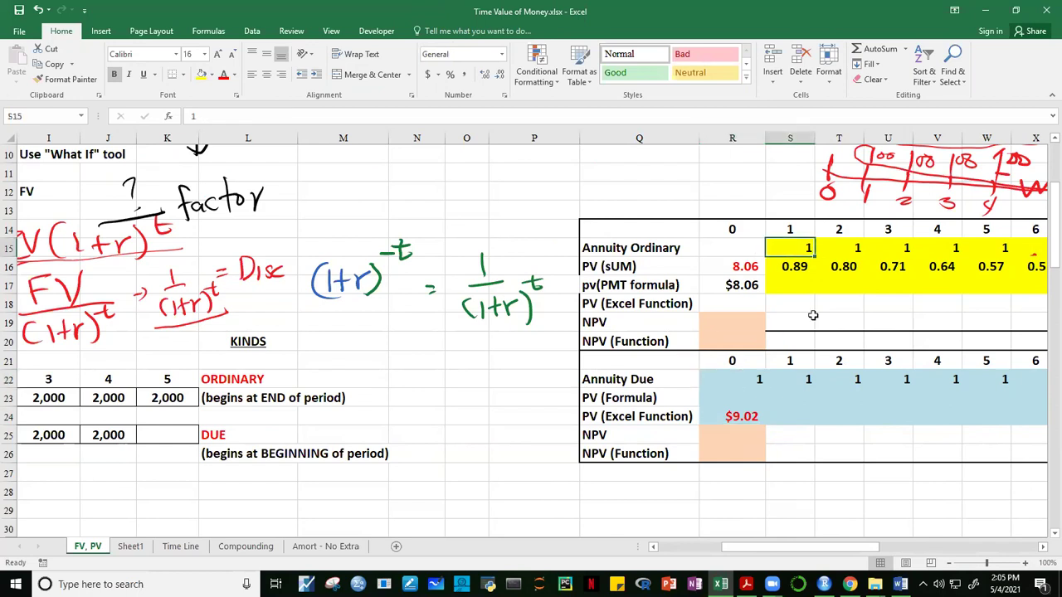
left_click(817, 403)
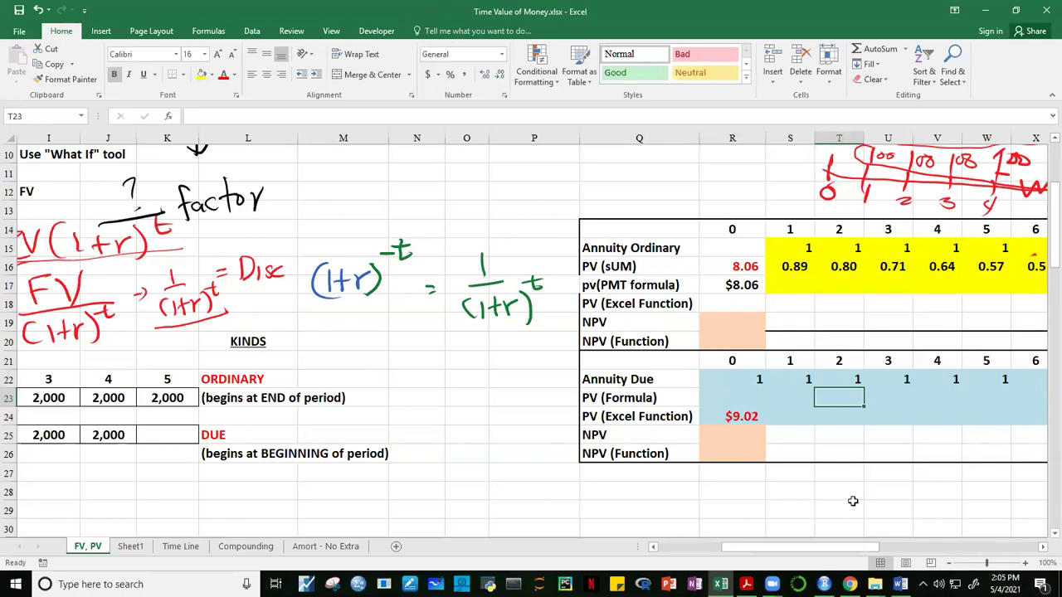
left_click_drag(850, 554, 538, 554)
left_click_drag(1050, 264, 1049, 315)
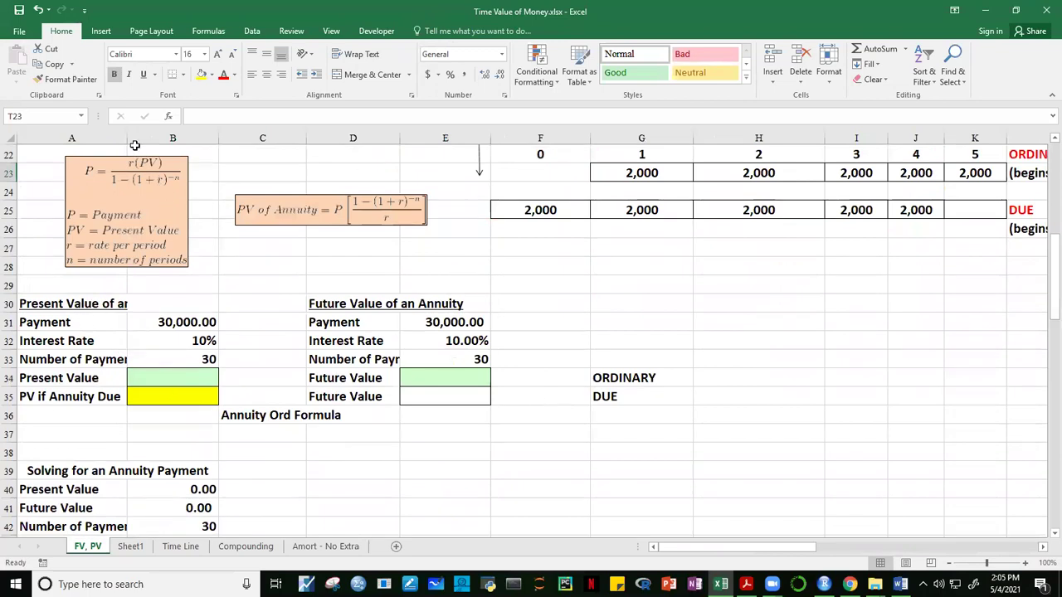
Widen column A so labels like Number of Payments fit, then review the annuity inputs.
left_click_drag(128, 137, 153, 145)
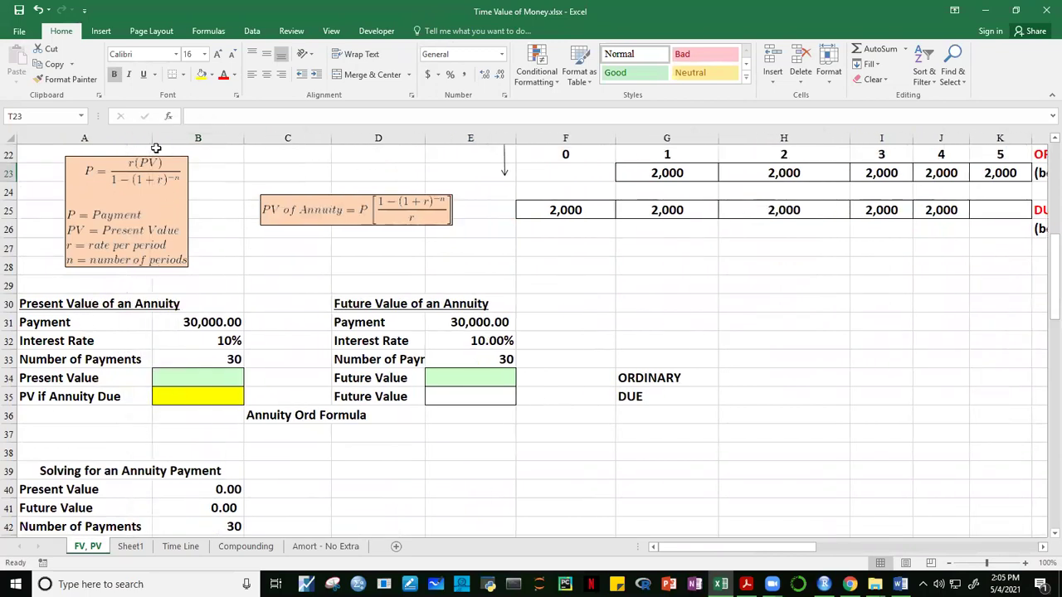
left_click(57, 305)
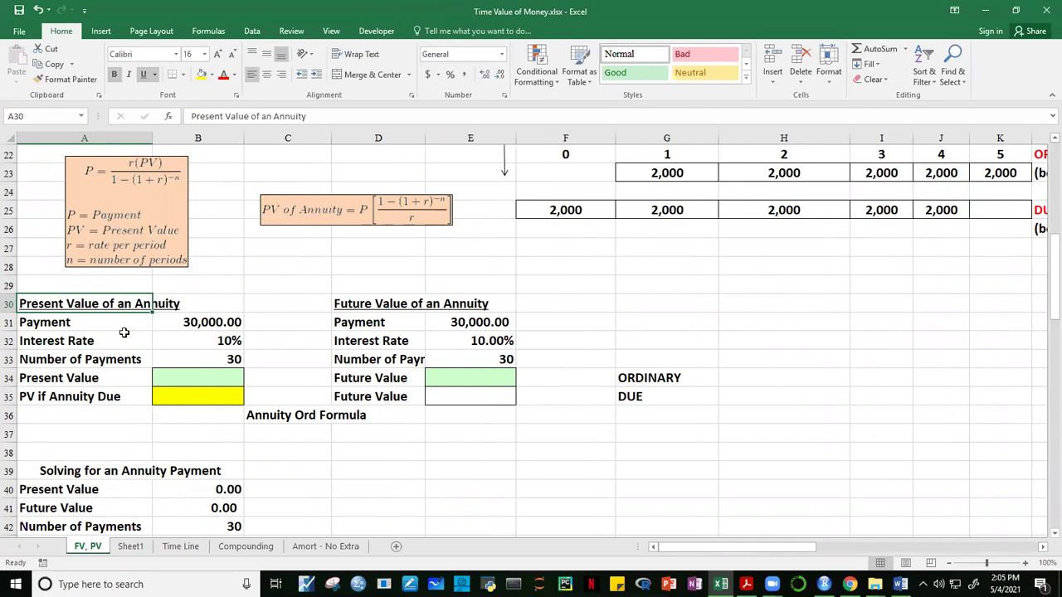
left_click(223, 324)
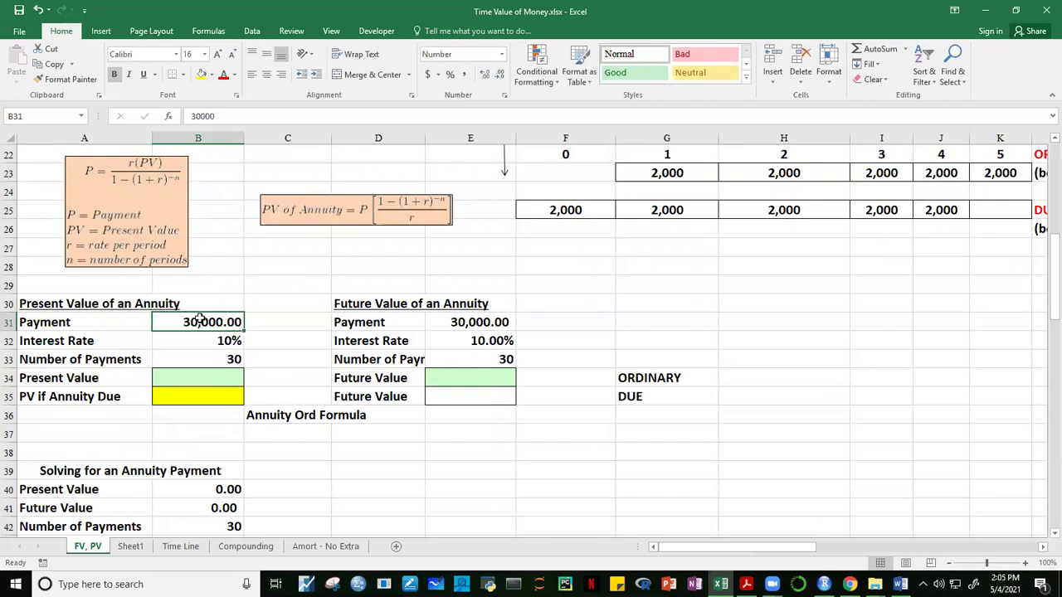
left_click(231, 359)
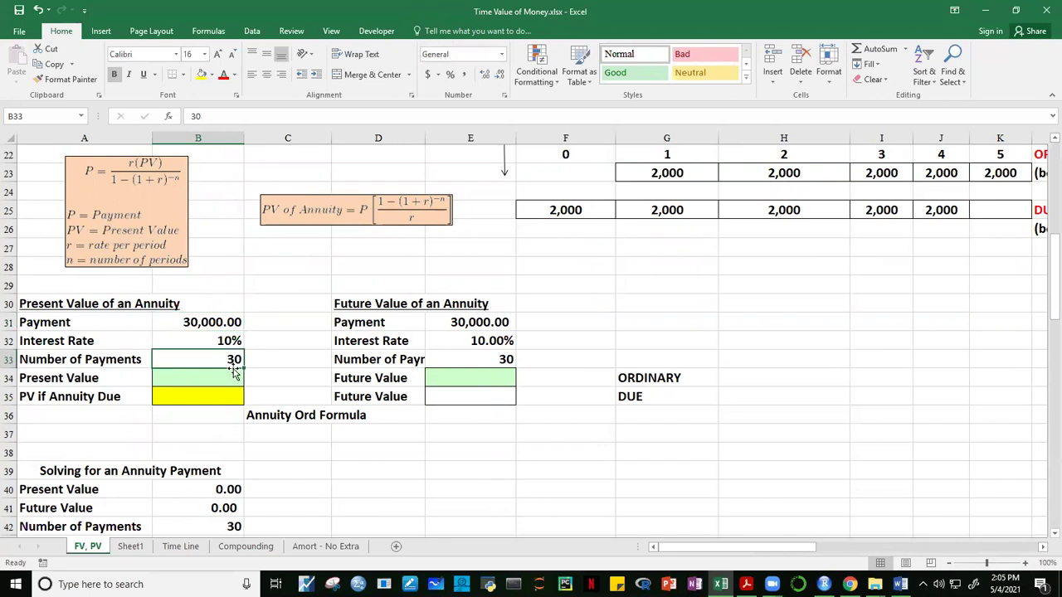
left_click(220, 322)
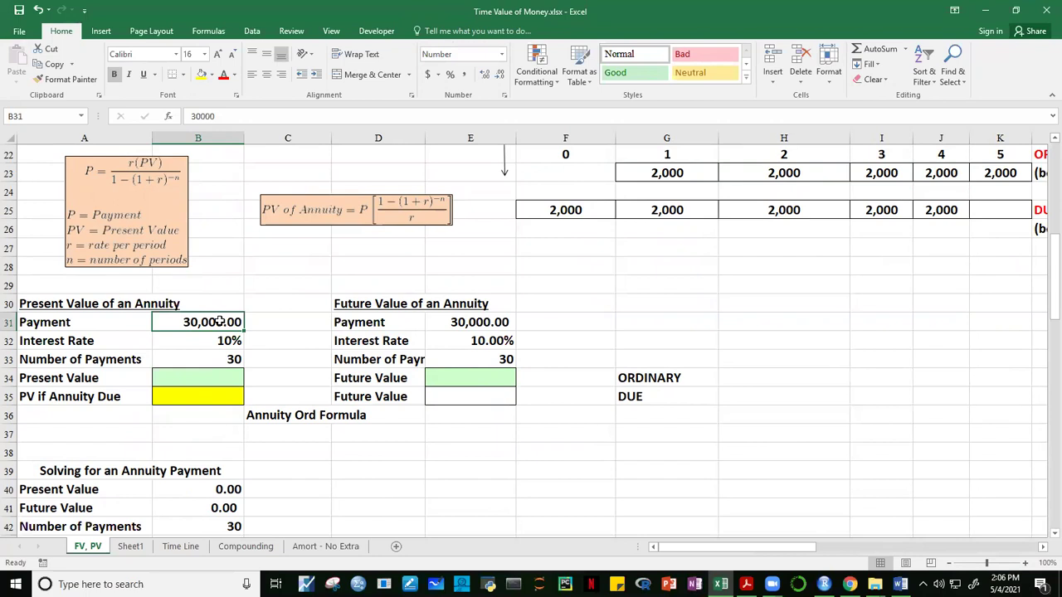
left_click(101, 374)
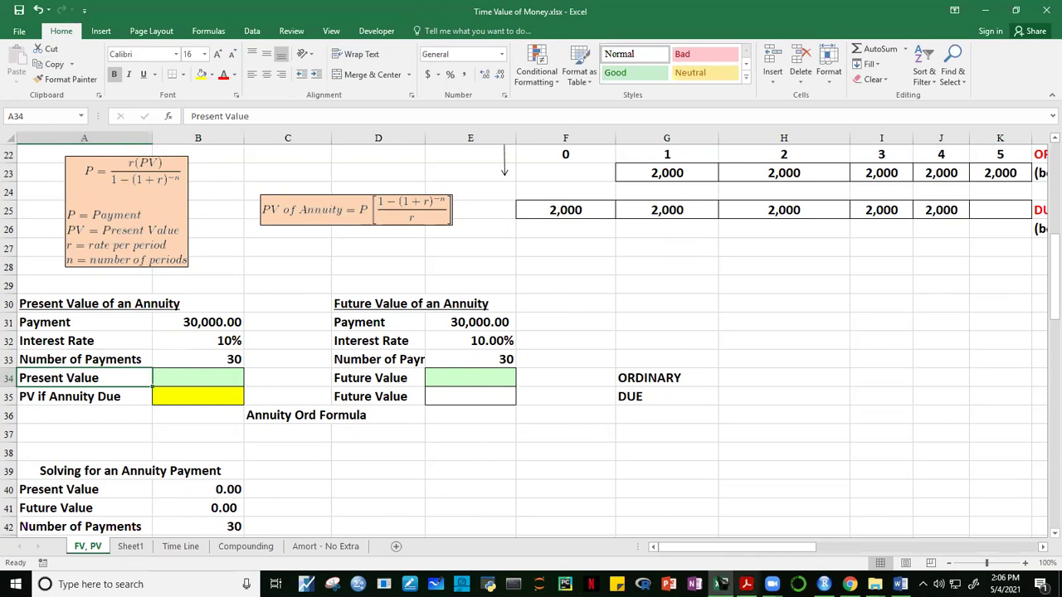
Select the Present Value cell B34 and switch on freehand inking from the Review ribbon.
left_click(720, 584)
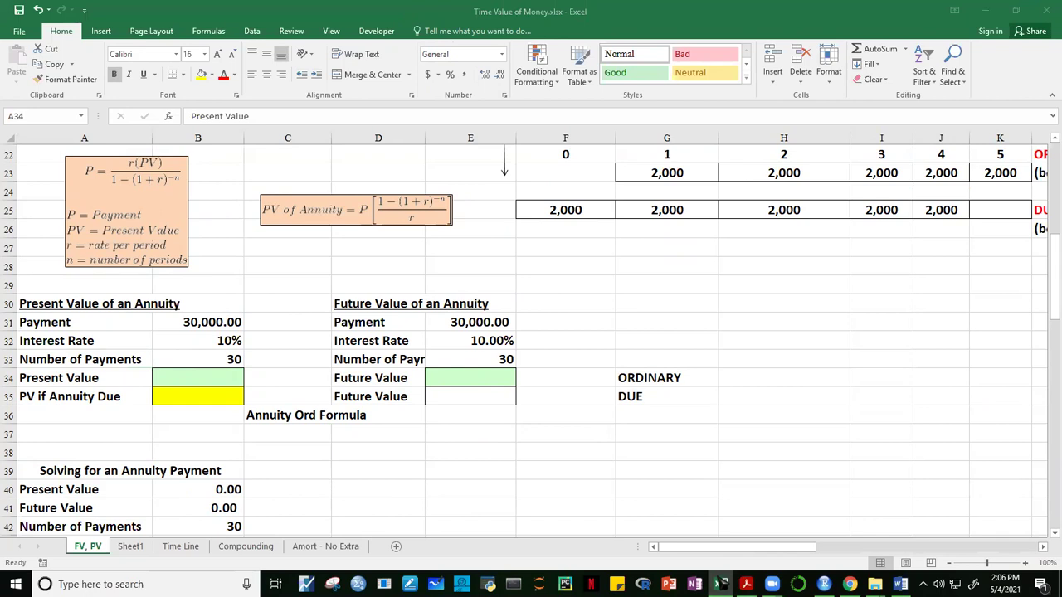
left_click(209, 374)
key("F2")
left_click(209, 374)
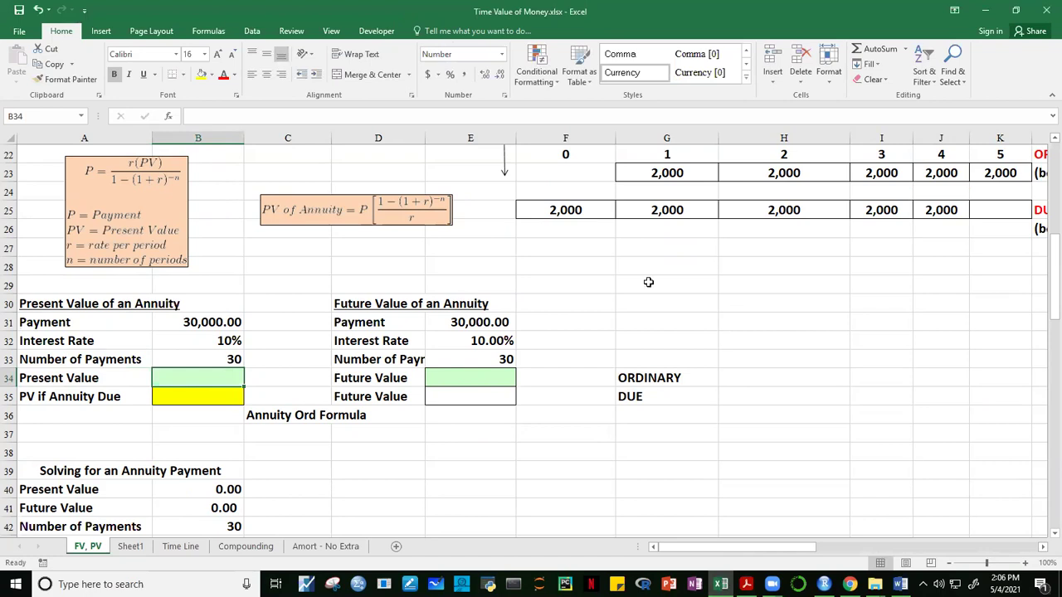
left_click(300, 31)
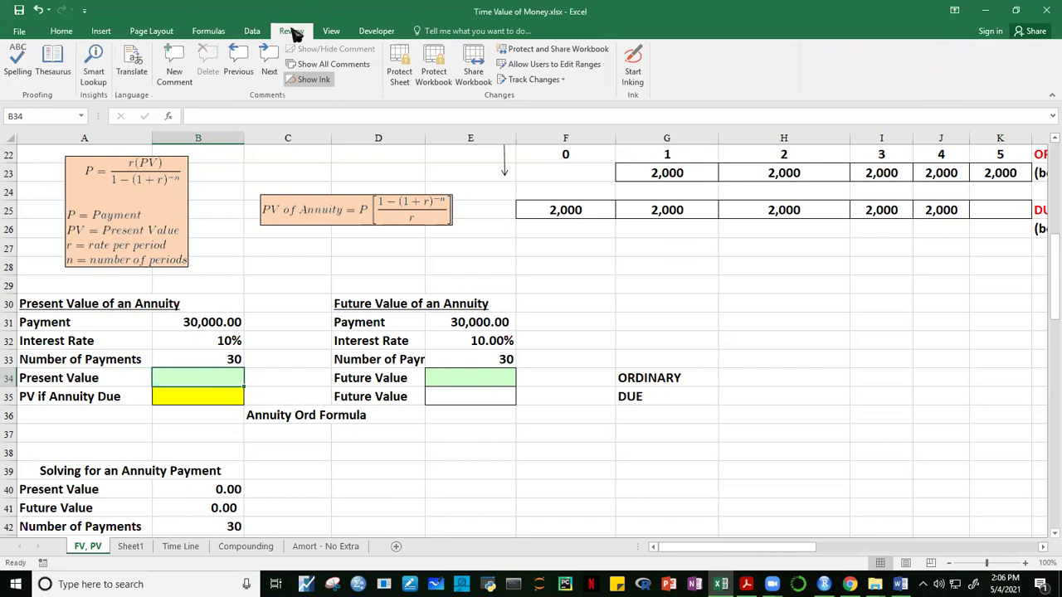
left_click(632, 66)
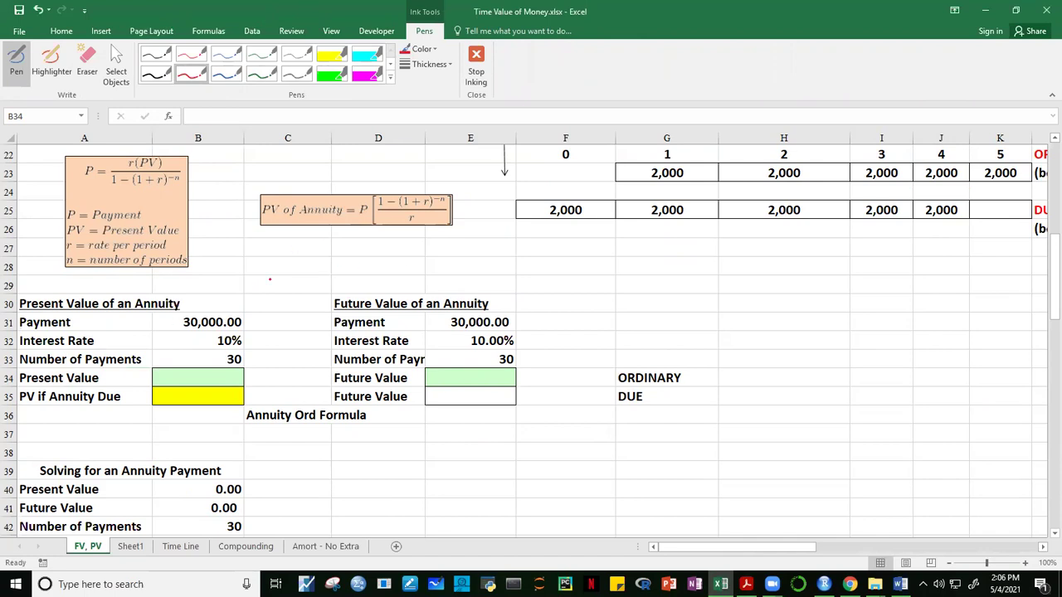
Draw a red ink timeline of periods 0–30 with 30 payments written above it.
mouse_move(256, 258)
left_mouse_down()
mouse_move(529, 260)
mouse_move(531, 273)
left_mouse_up()
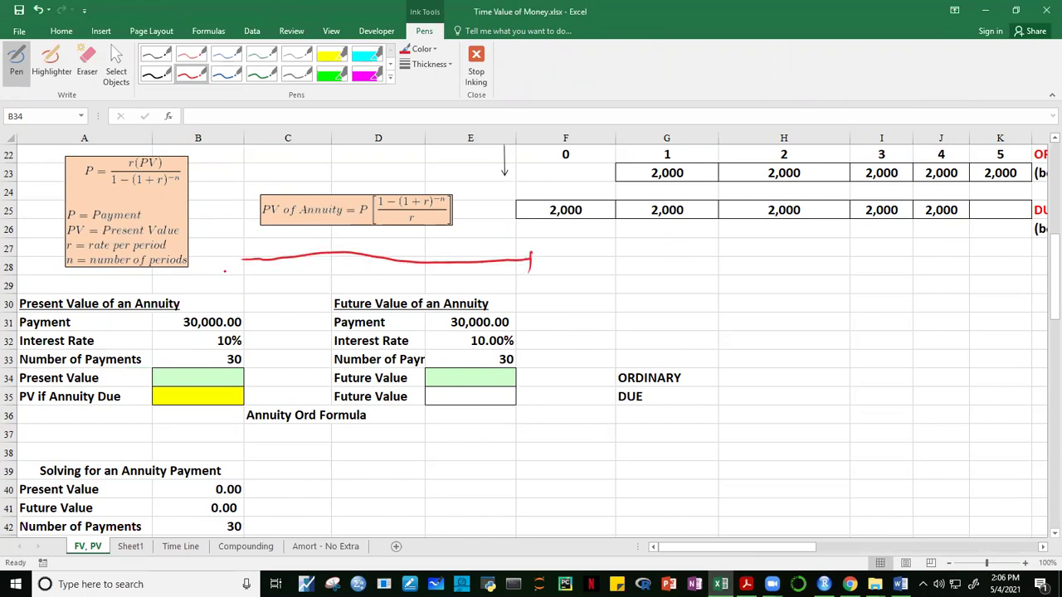
left_click_drag(244, 252, 244, 270)
mouse_move(247, 275)
left_mouse_down()
mouse_move(272, 267)
mouse_move(273, 285)
left_mouse_up()
left_click_drag(306, 243, 306, 259)
left_click_drag(301, 271, 313, 278)
left_click_drag(349, 243, 349, 263)
mouse_move(343, 269)
left_mouse_down()
mouse_move(351, 275)
mouse_move(340, 285)
mouse_move(479, 255)
mouse_move(488, 290)
mouse_move(543, 282)
left_mouse_up()
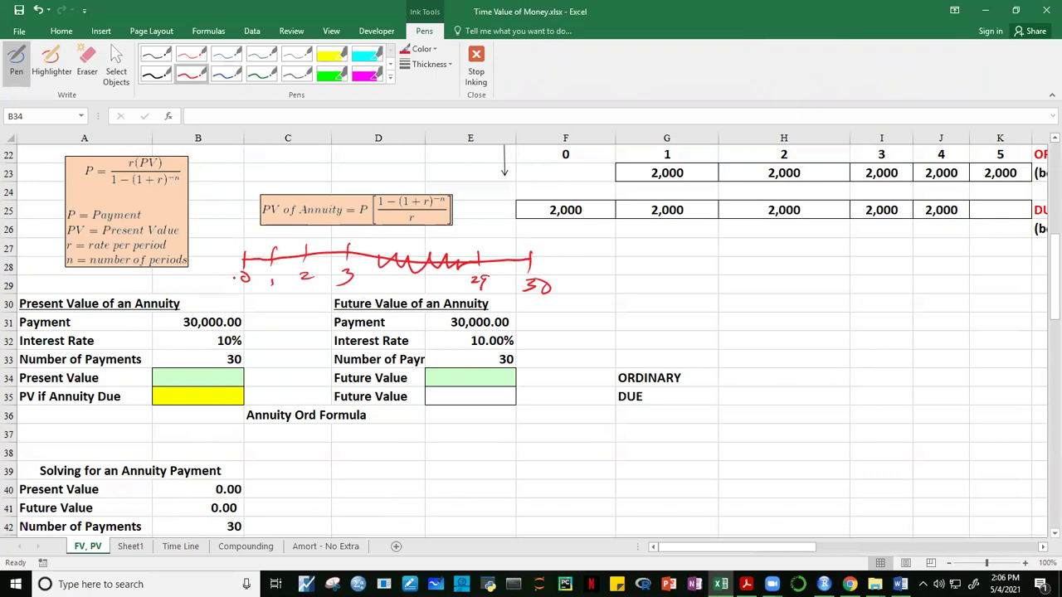
mouse_move(269, 234)
left_mouse_down()
mouse_move(270, 245)
mouse_move(282, 235)
mouse_move(301, 248)
mouse_move(312, 236)
mouse_move(344, 245)
mouse_move(356, 235)
left_mouse_up()
mouse_move(473, 238)
left_mouse_down()
mouse_move(475, 248)
mouse_move(486, 239)
mouse_move(539, 241)
left_mouse_up()
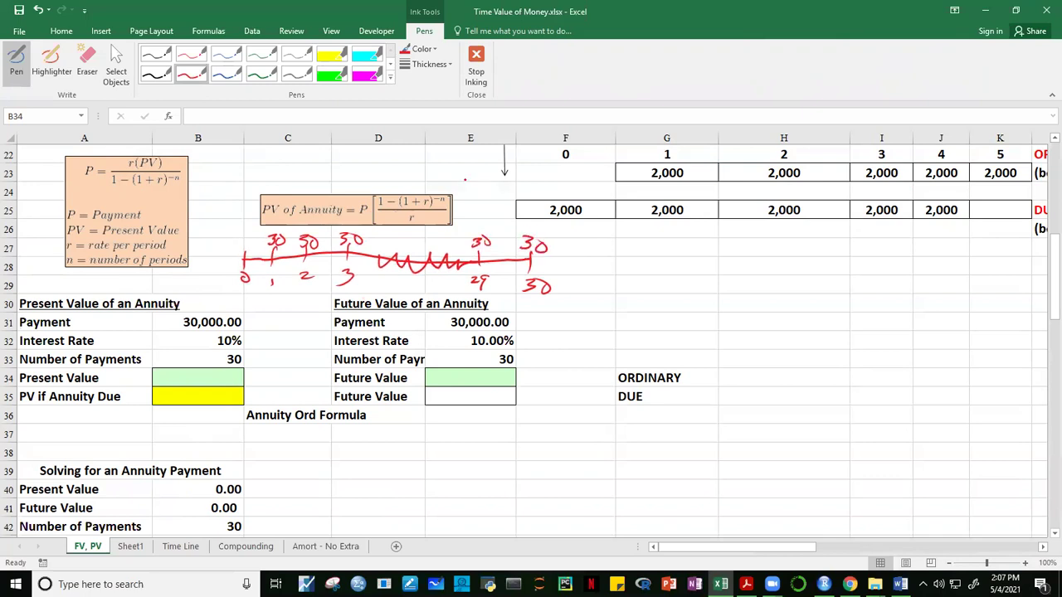
In blue ink, add a question mark at period 0, a discount arrow, circled 30s and a check.
left_click(227, 76)
left_click_drag(236, 224, 243, 240)
left_click_drag(242, 246, 244, 247)
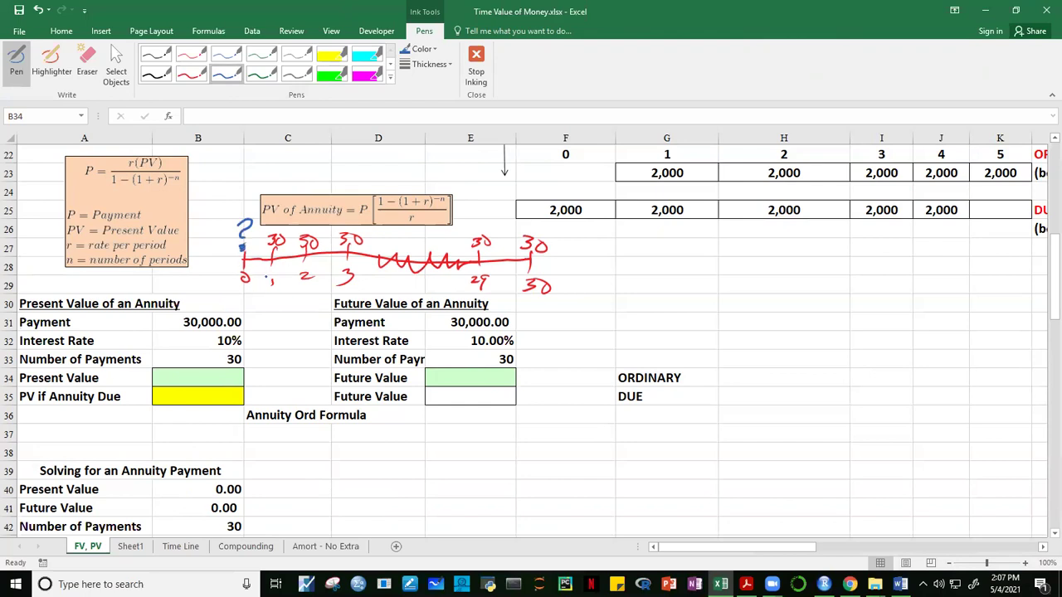
mouse_move(275, 282)
left_mouse_down()
mouse_move(253, 282)
mouse_move(264, 288)
mouse_move(248, 302)
mouse_move(271, 305)
left_mouse_up()
mouse_move(283, 228)
left_mouse_down()
mouse_move(297, 246)
mouse_move(319, 233)
mouse_move(335, 243)
mouse_move(365, 234)
left_mouse_up()
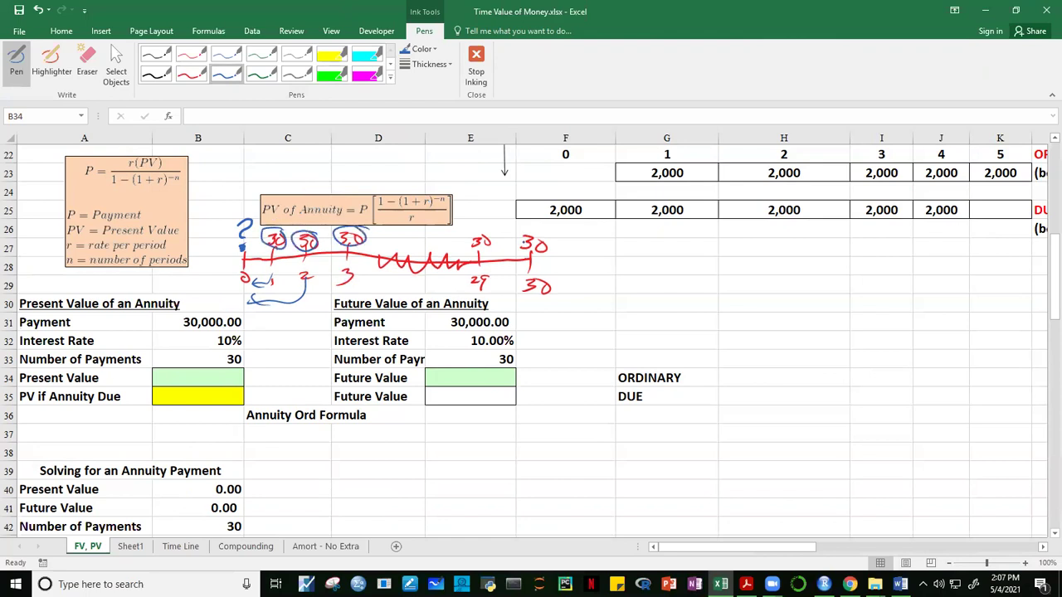
mouse_move(496, 235)
left_mouse_down()
mouse_move(513, 249)
mouse_move(544, 237)
left_mouse_up()
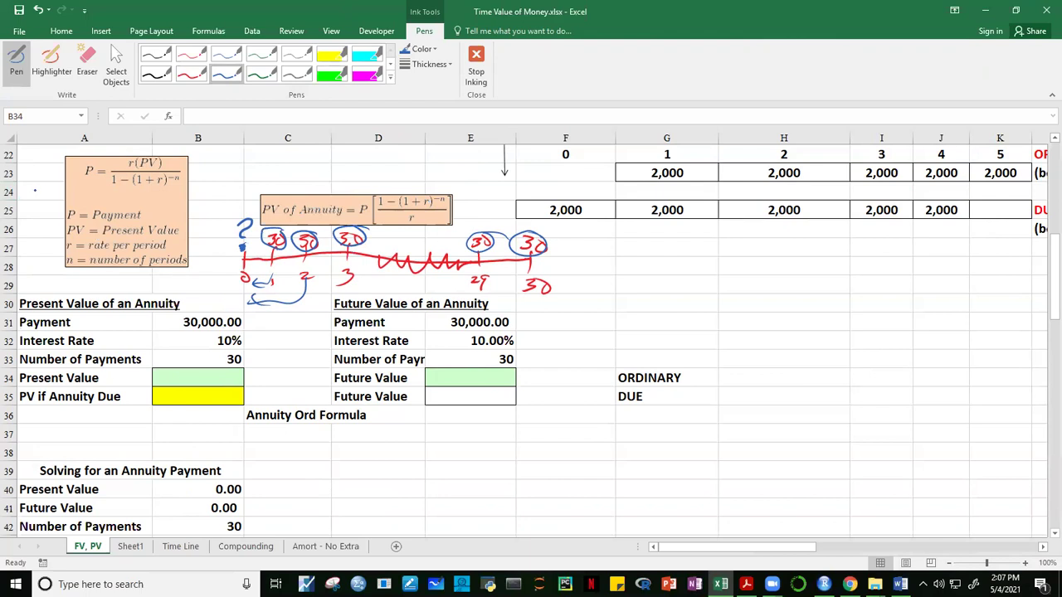
mouse_move(39, 185)
left_mouse_down()
mouse_move(66, 175)
mouse_move(179, 189)
left_mouse_up()
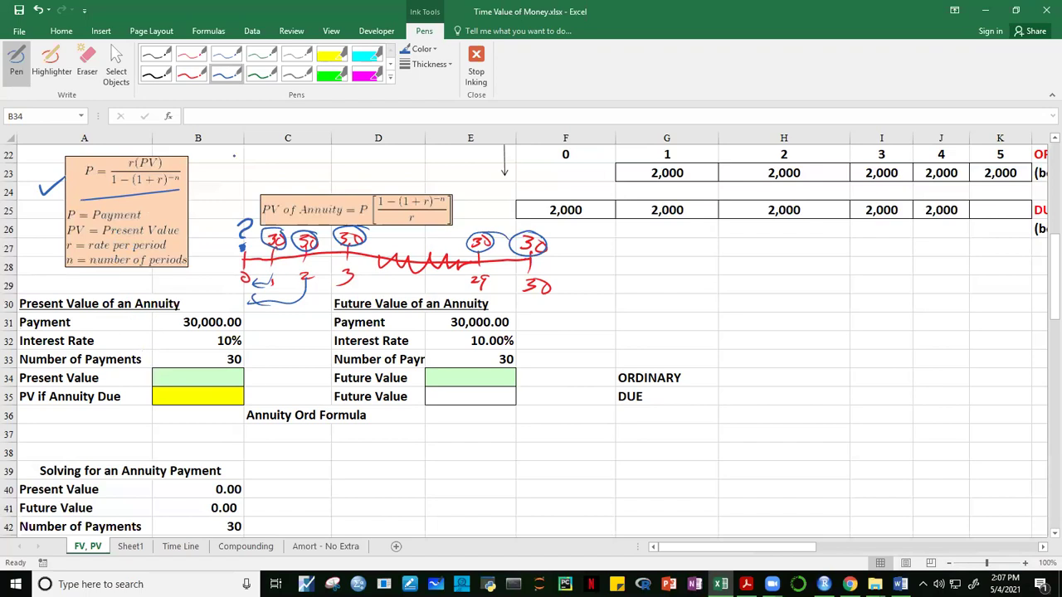
Stop inking and enter =-PV(B32,B33,B31,,0) in B34, giving 282,807.43.
left_click(476, 68)
left_click(192, 377)
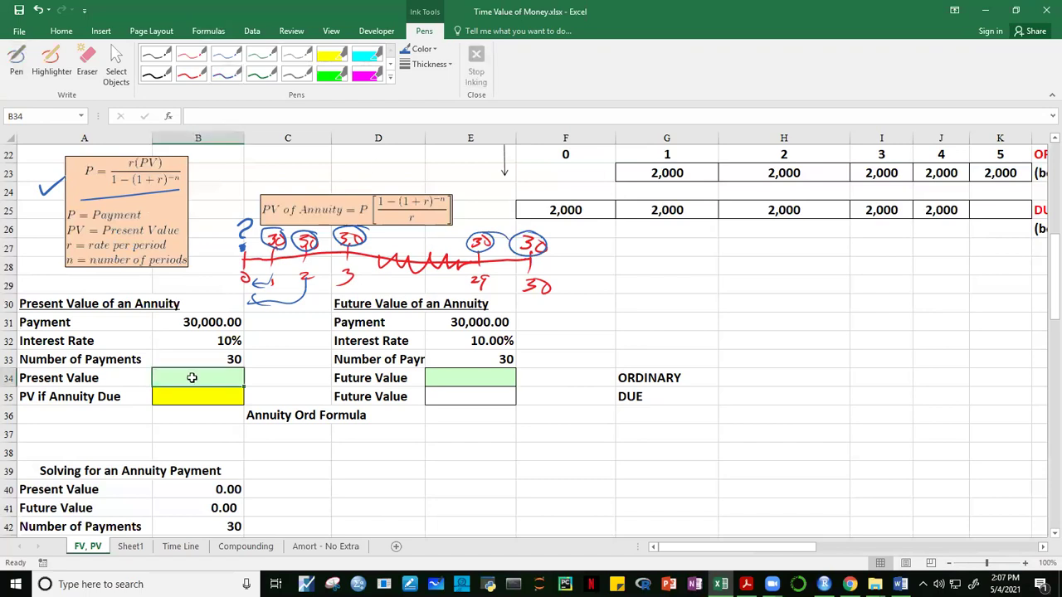
type("=-")
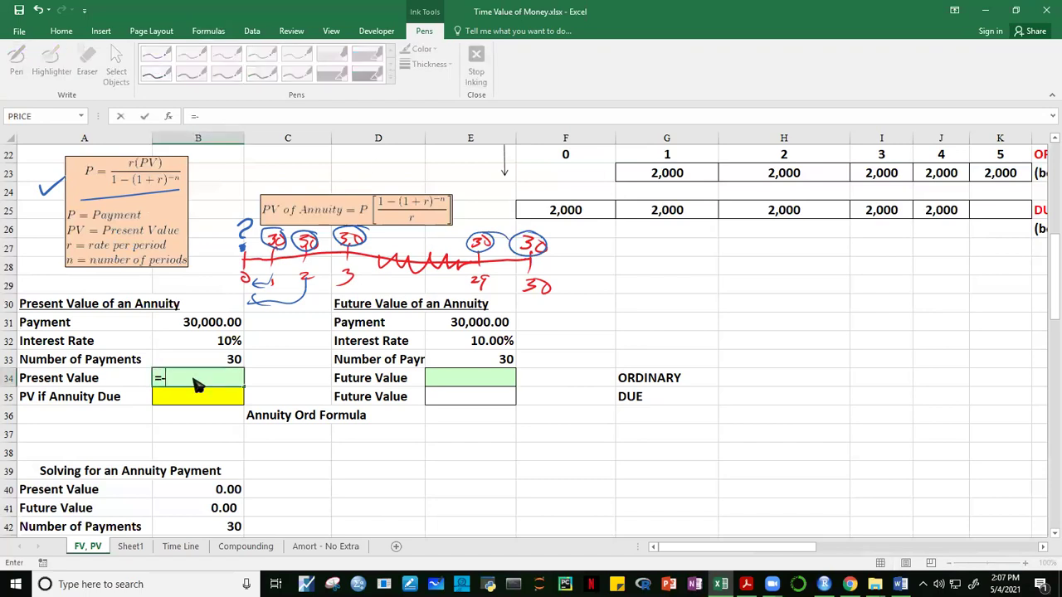
type("PV(")
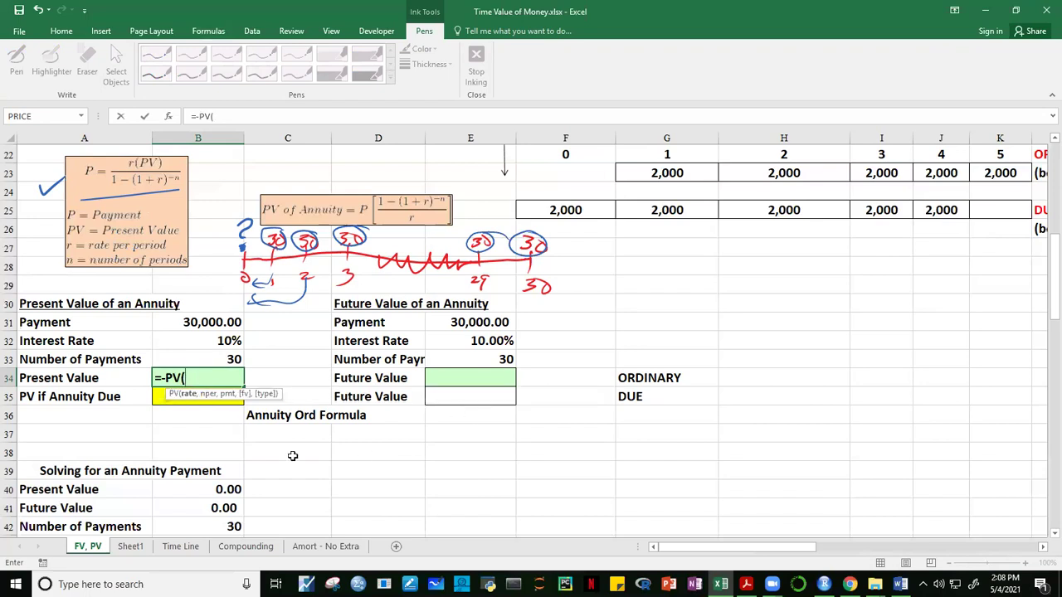
left_click(217, 341)
type(",")
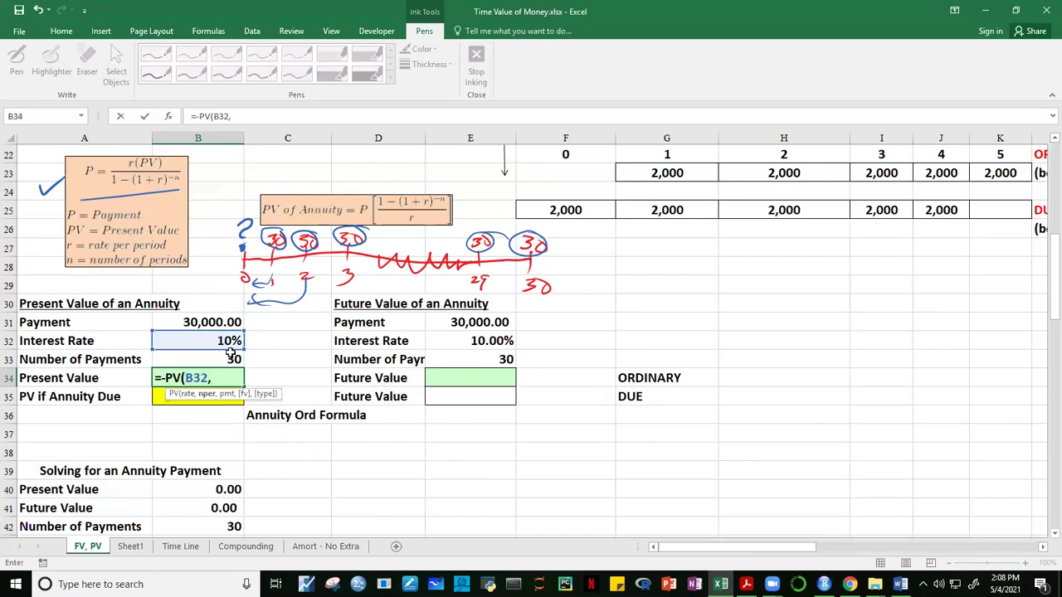
left_click(222, 359)
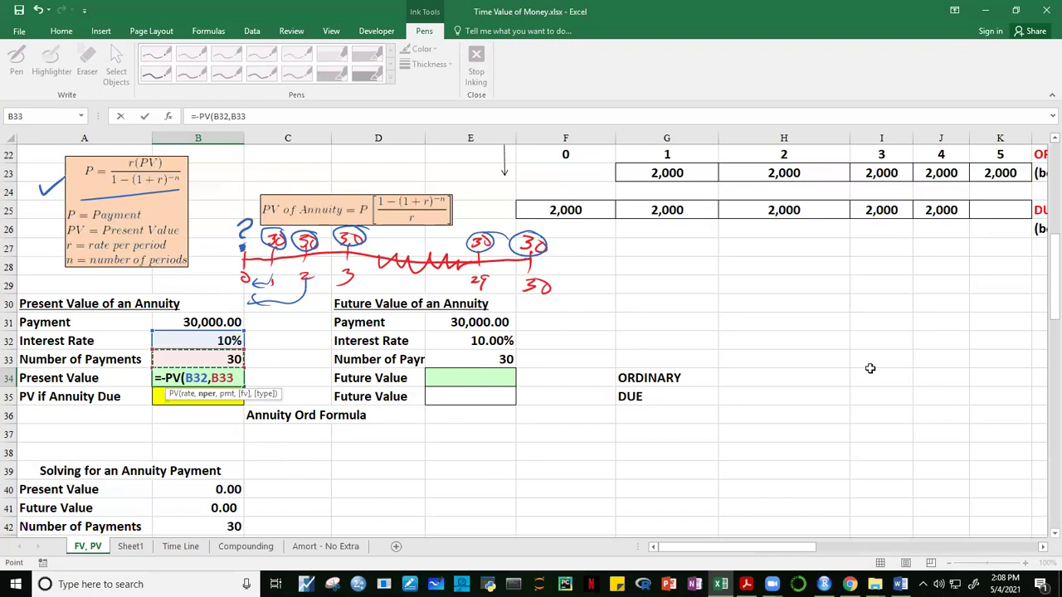
type(",")
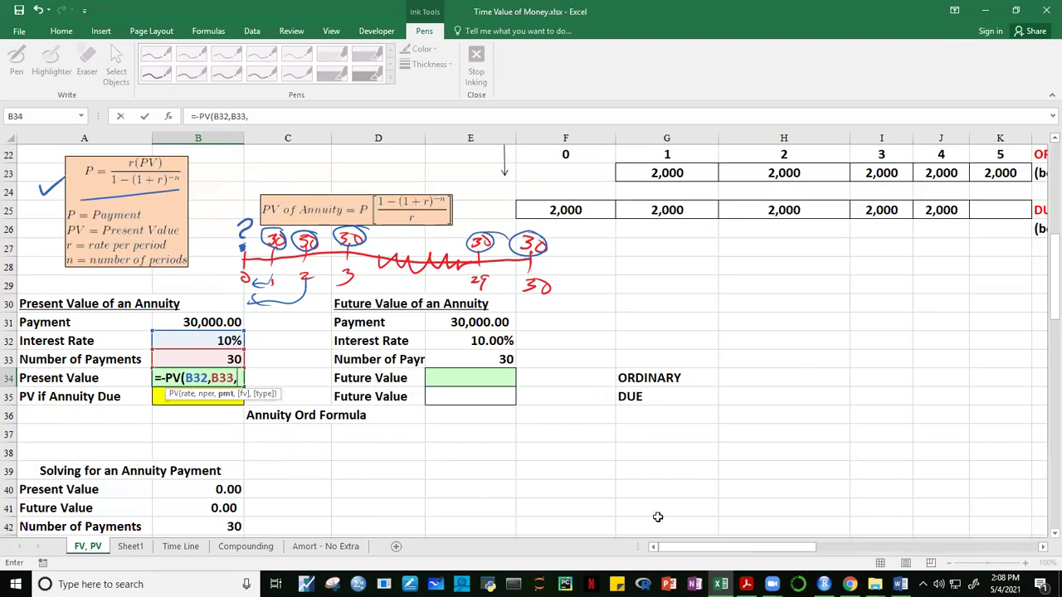
left_click(212, 322)
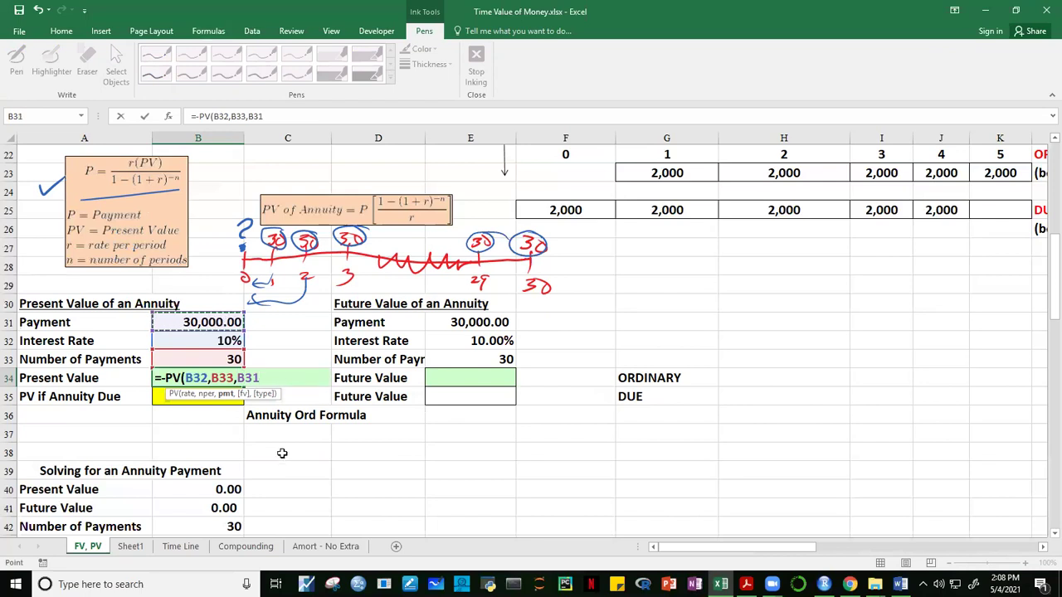
type(",")
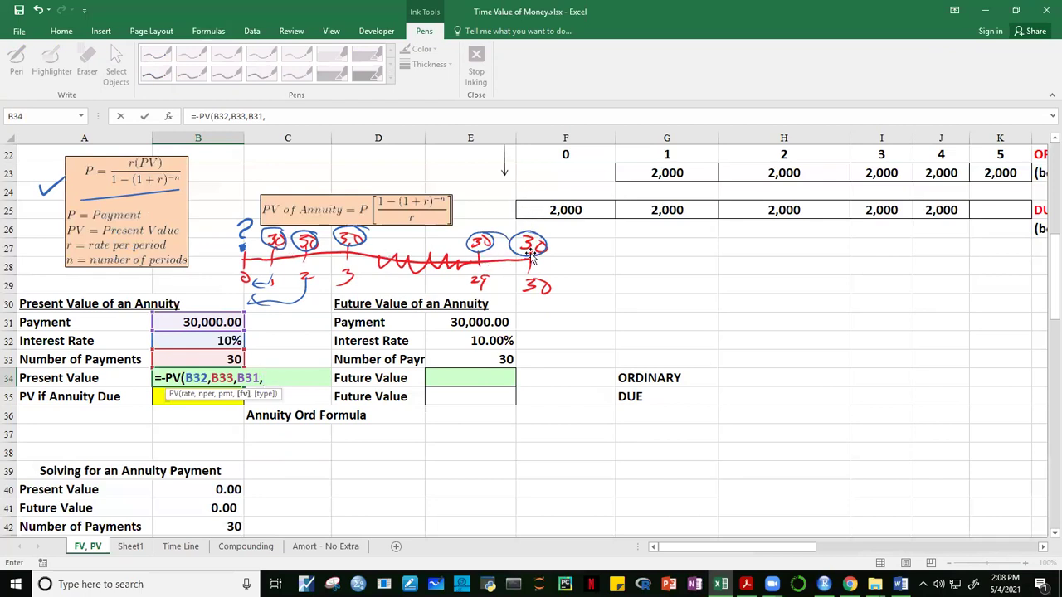
type(",")
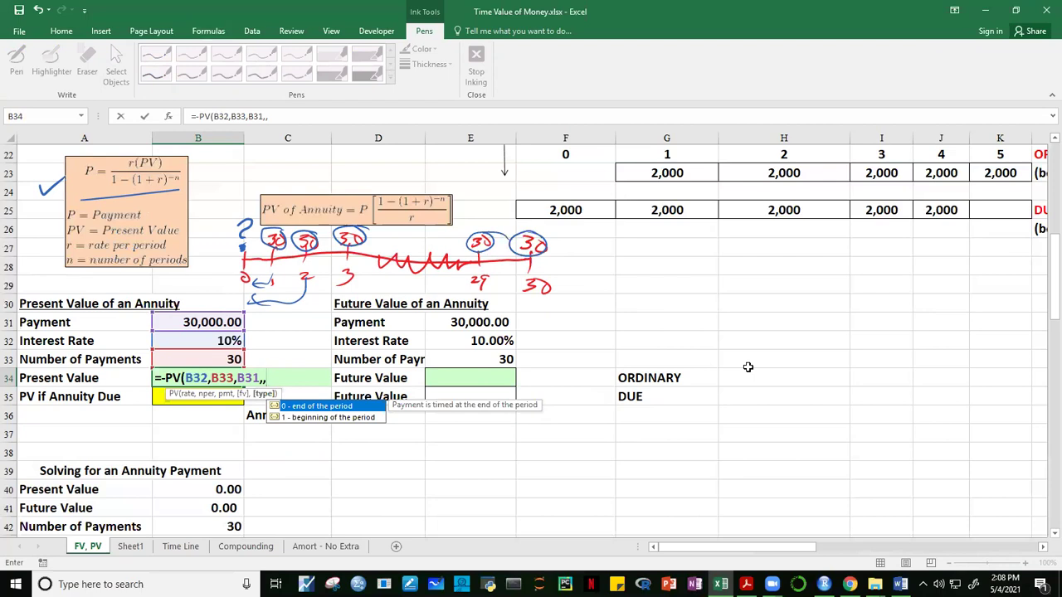
type("0)")
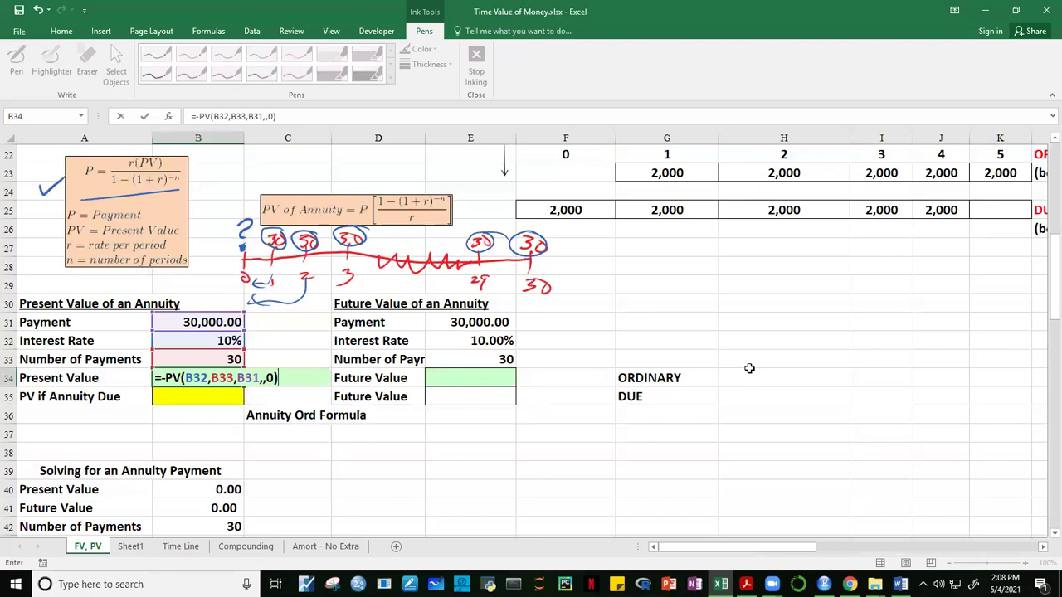
left_click(260, 379)
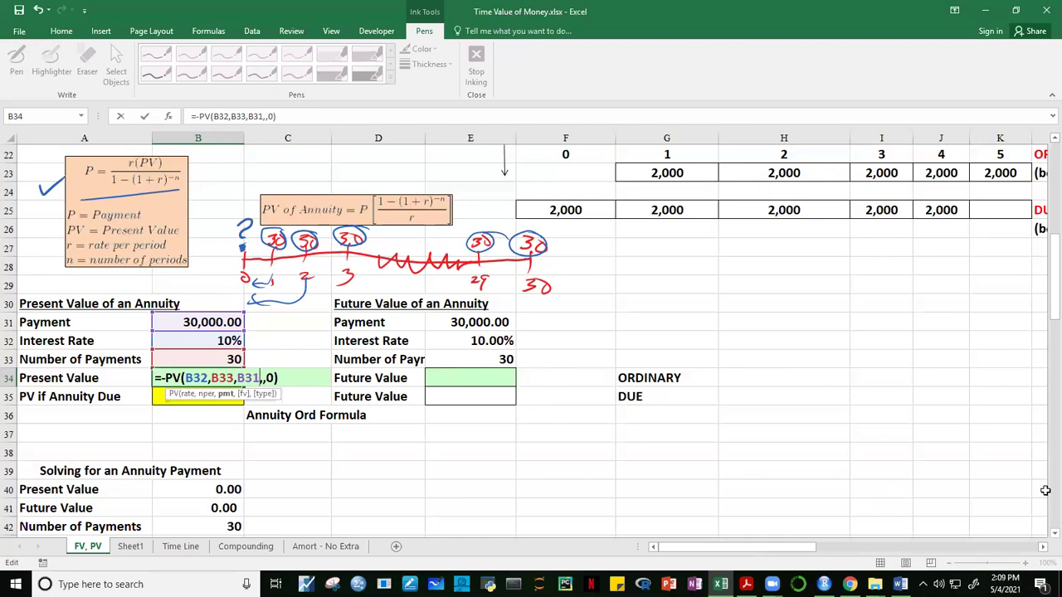
key("ctrl+Return")
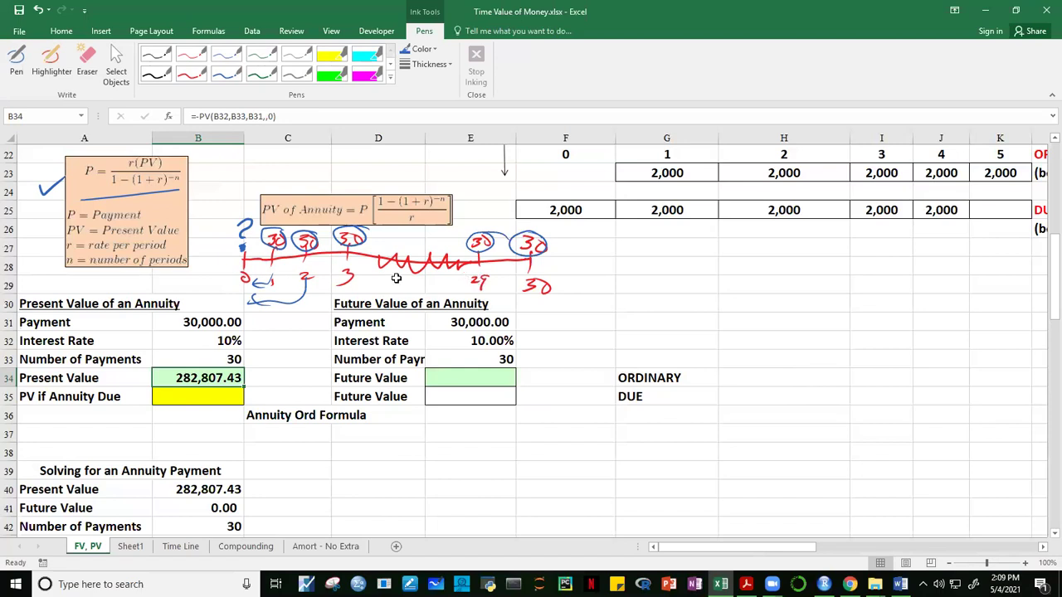
In blue ink, box the timeline and handwrite 282,807 above the annuity formula.
left_click(287, 154)
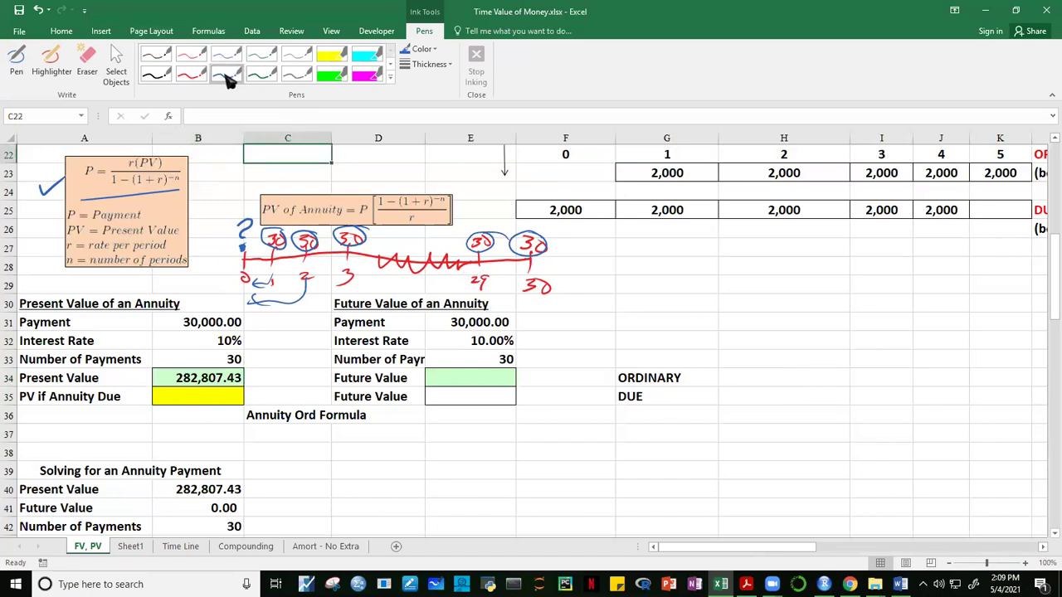
left_click(226, 75)
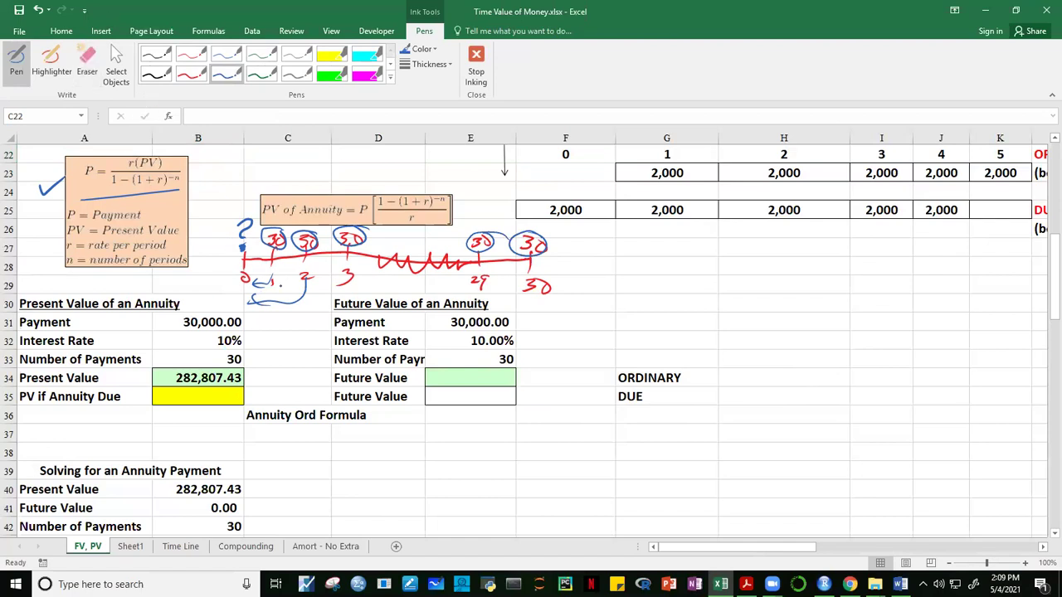
mouse_move(270, 220)
left_mouse_down()
mouse_move(266, 277)
mouse_move(549, 288)
mouse_move(571, 239)
mouse_move(524, 226)
mouse_move(253, 227)
left_mouse_up()
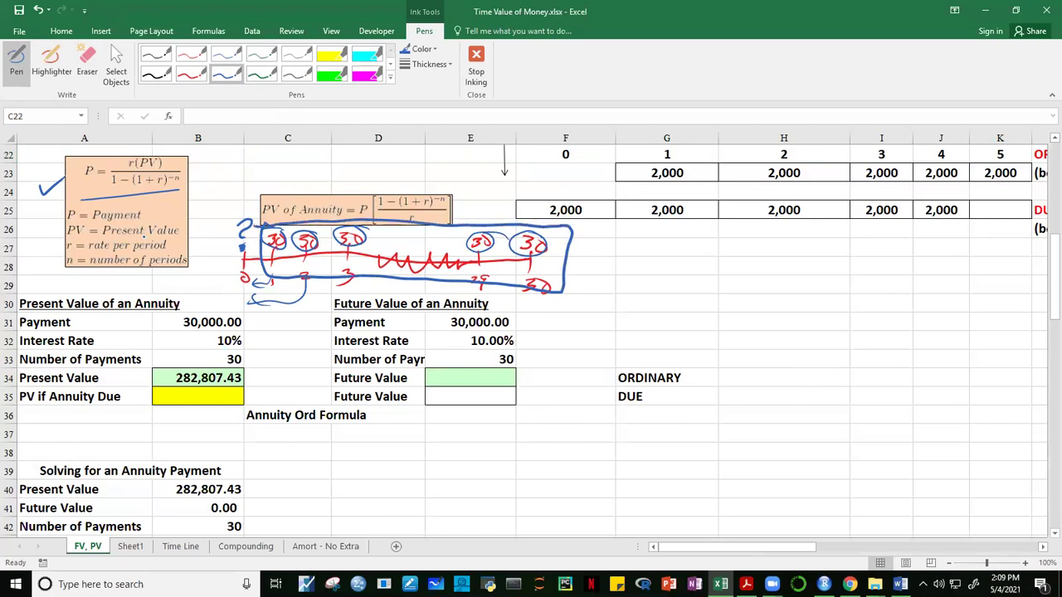
mouse_move(216, 166)
left_mouse_down()
mouse_move(232, 186)
mouse_move(253, 174)
mouse_move(255, 192)
mouse_move(280, 166)
mouse_move(292, 184)
mouse_move(322, 185)
mouse_move(357, 154)
left_mouse_up()
left_click(311, 175)
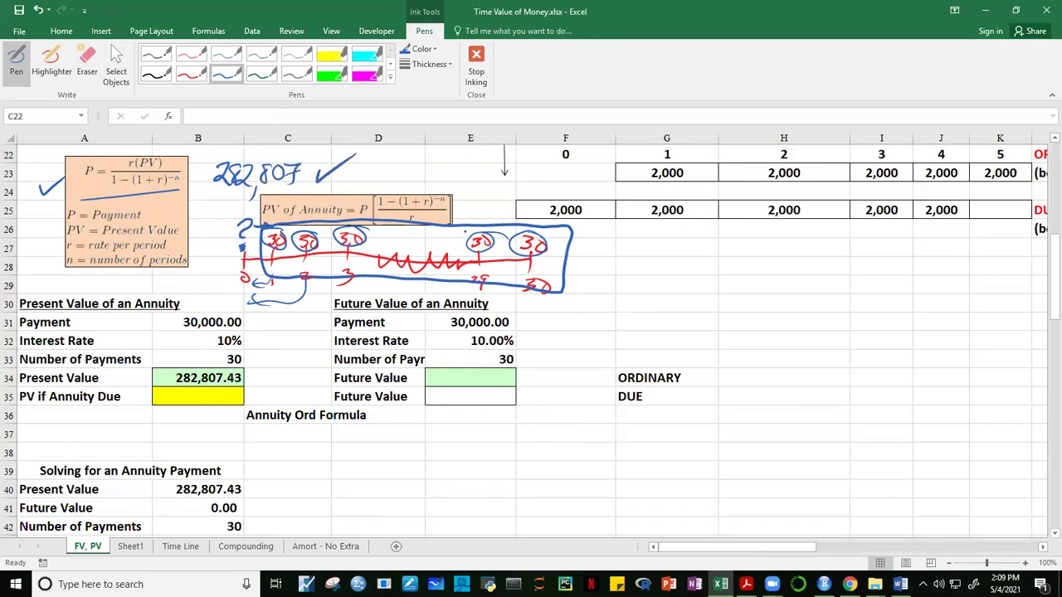
Tick and underline the 282,807, draw an Equiv arrow, and circle the 10% rate.
left_click_drag(474, 205, 492, 192)
left_click_drag(383, 171, 469, 199)
mouse_move(388, 169)
left_mouse_down()
mouse_move(381, 181)
mouse_move(408, 154)
mouse_move(413, 180)
mouse_move(468, 161)
left_mouse_up()
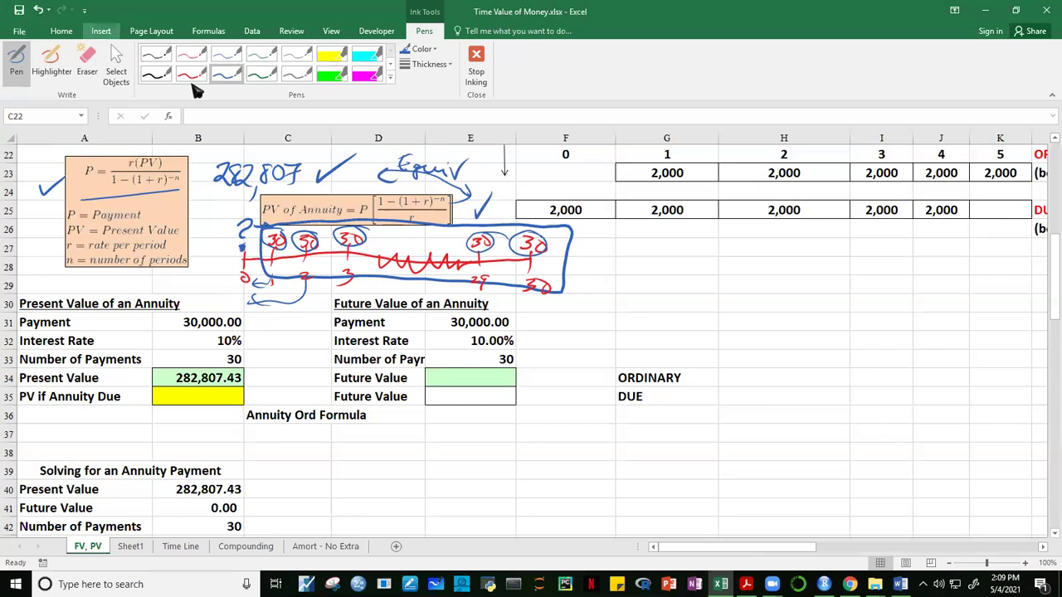
left_click_drag(212, 196, 267, 179)
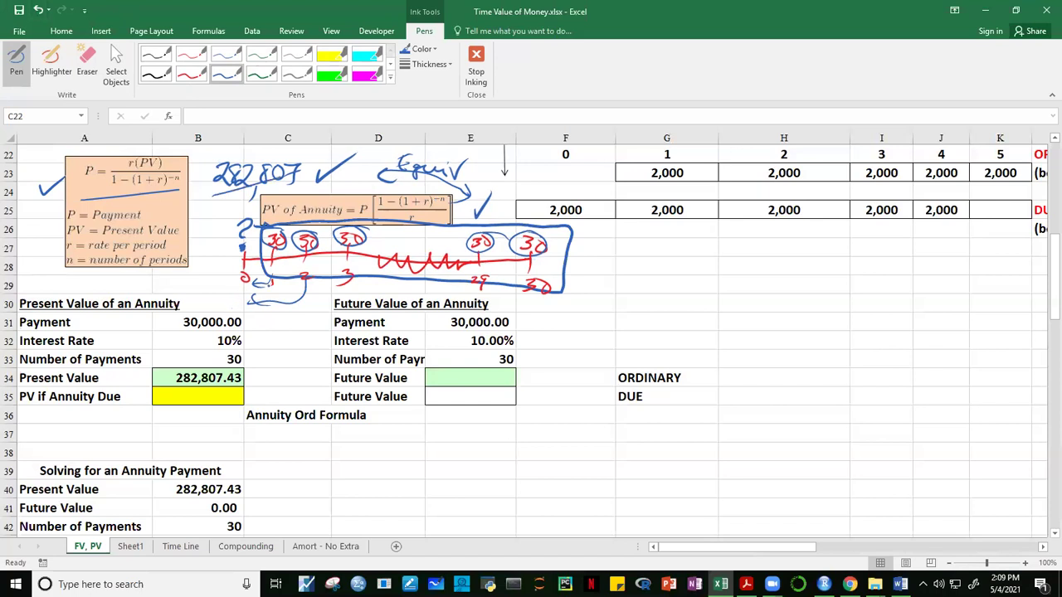
mouse_move(234, 334)
left_mouse_down()
mouse_move(219, 335)
mouse_move(247, 347)
mouse_move(234, 334)
left_mouse_up()
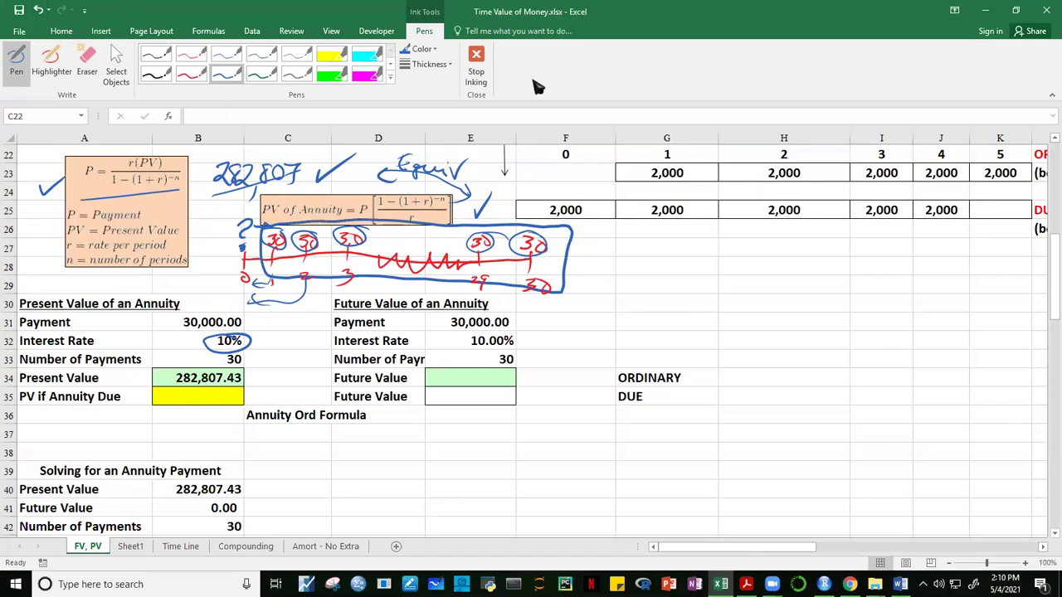
left_click(470, 73)
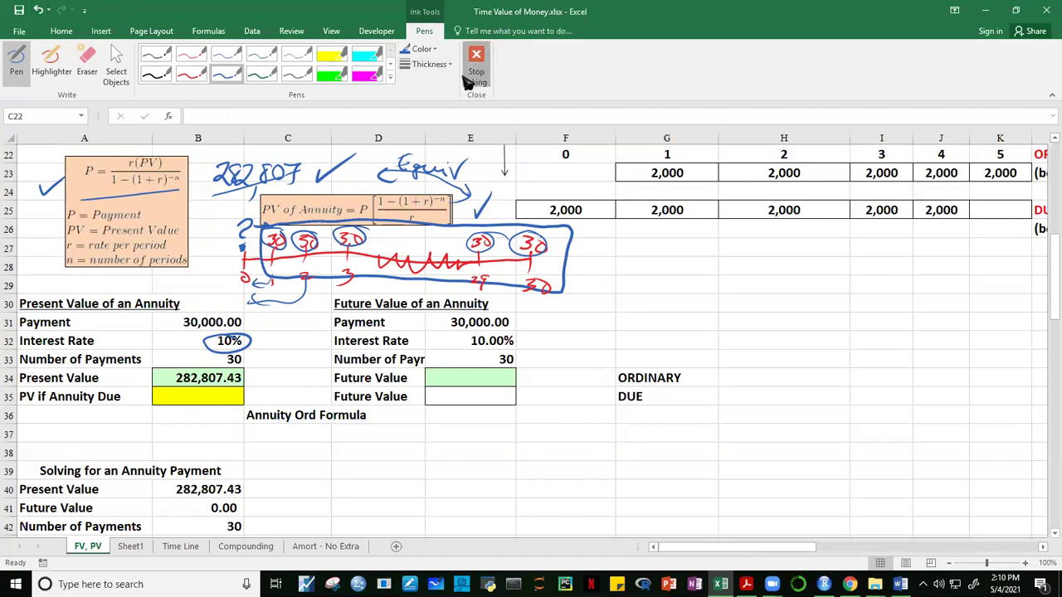
Enter =-PV(B32,B33,B31,,1) in B35 for the annuity due, giving 311,088.18.
left_click(176, 395)
type("=-")
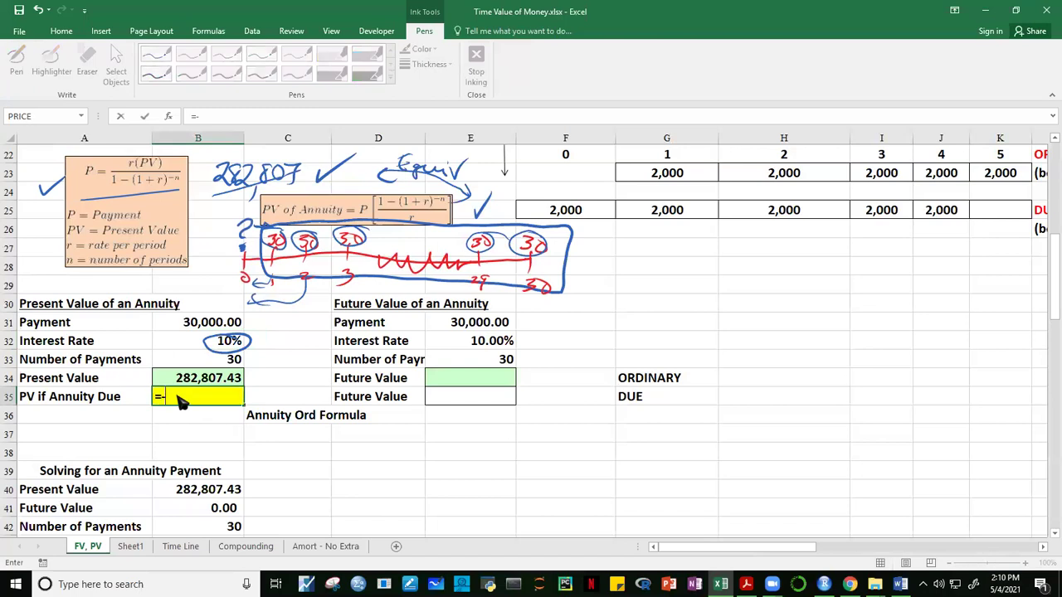
key("BackSpace")
type("PV(")
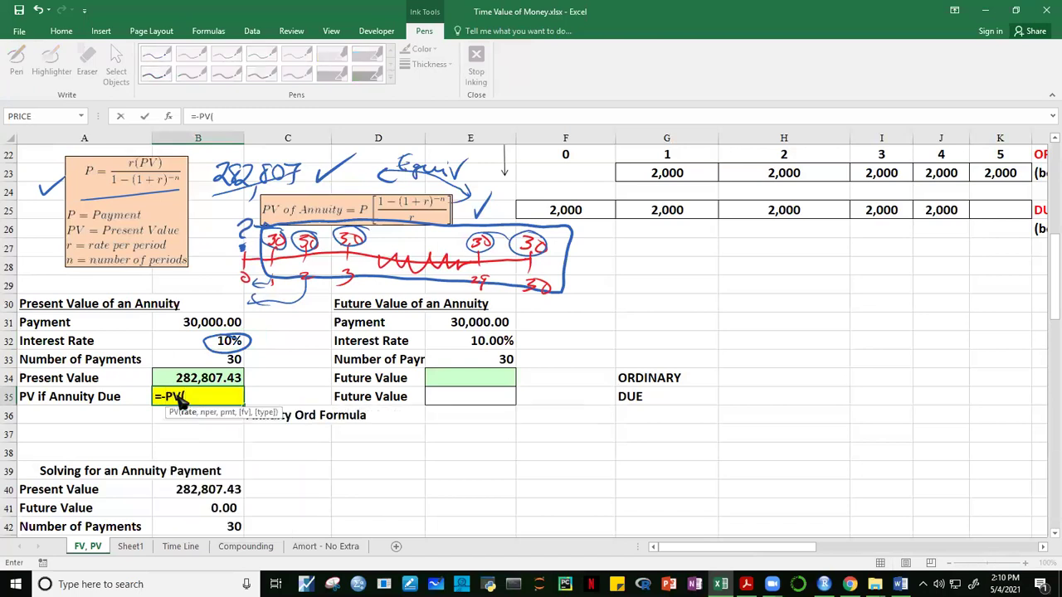
type("R")
key("BackSpace")
left_click(192, 342)
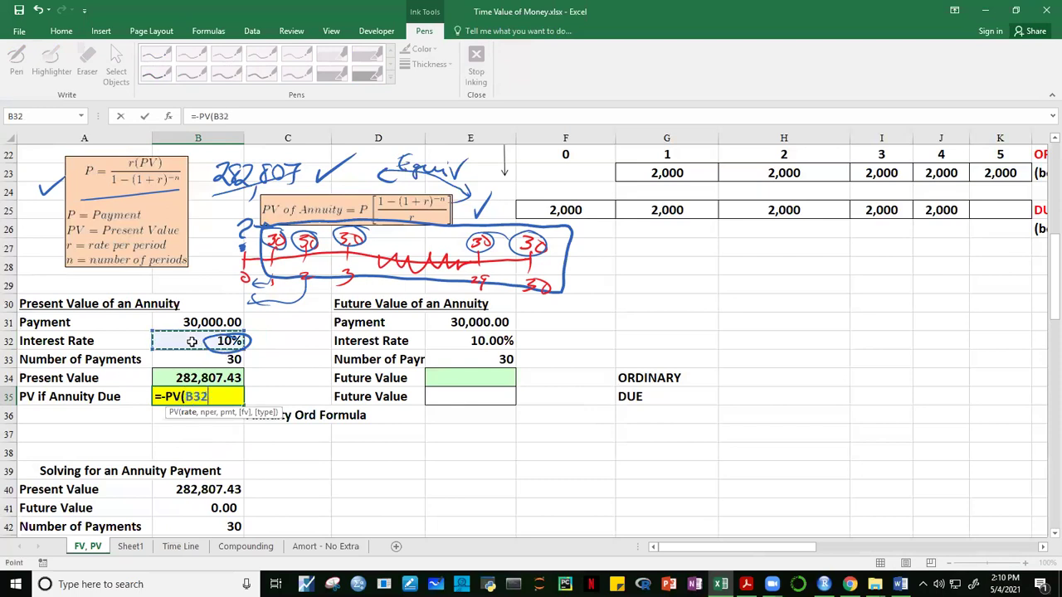
type(",")
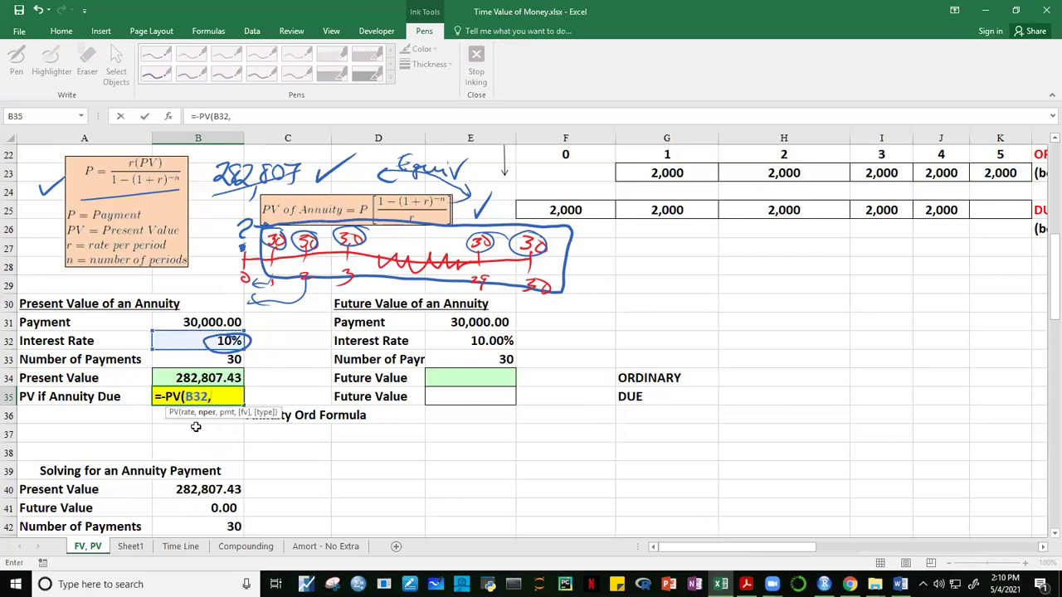
left_click(189, 363)
type(",")
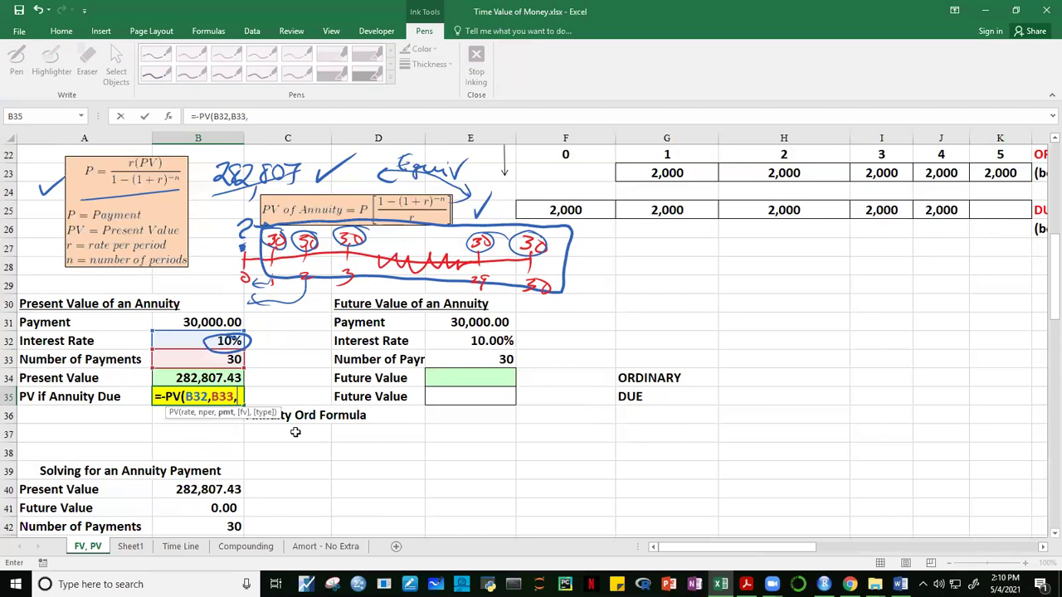
left_click(213, 320)
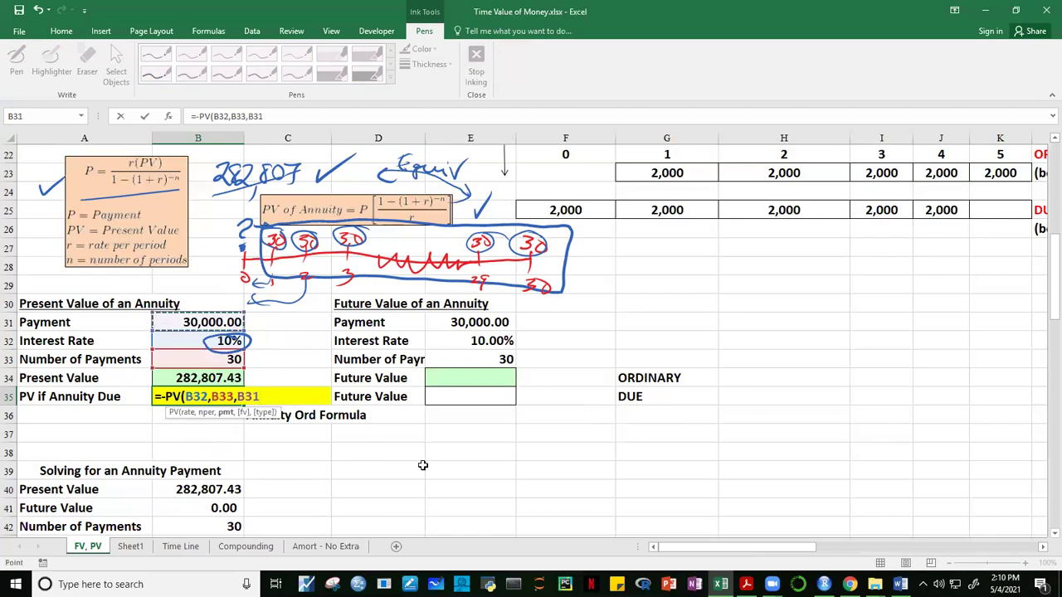
type(",")
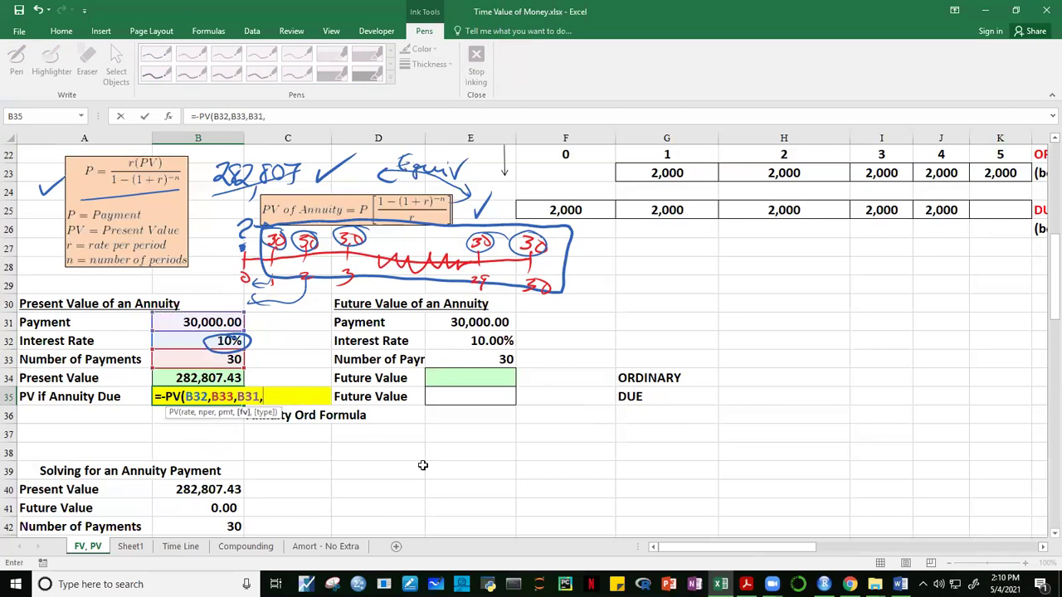
type(",")
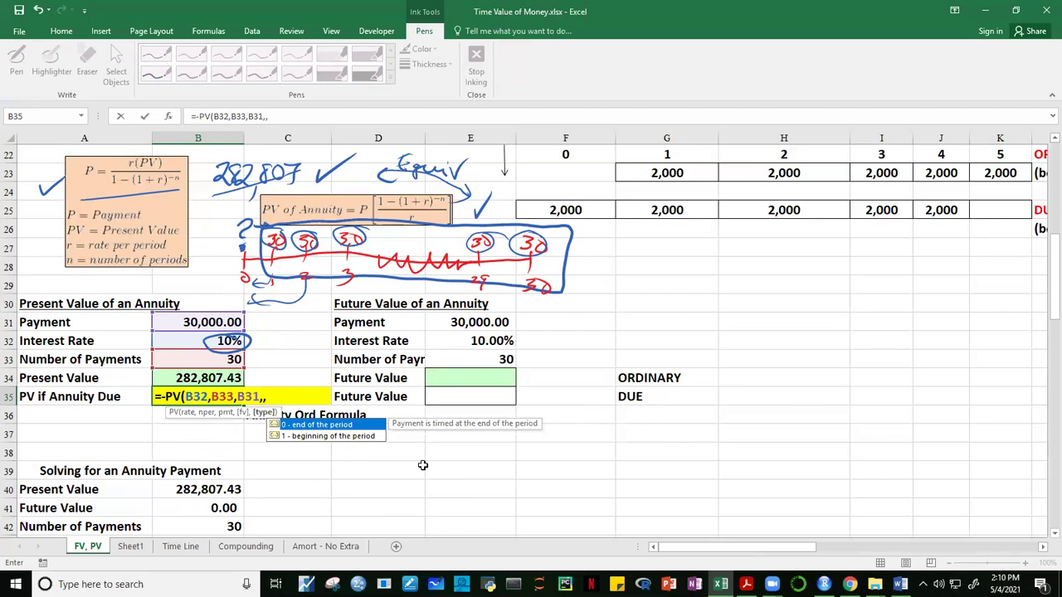
type("1)")
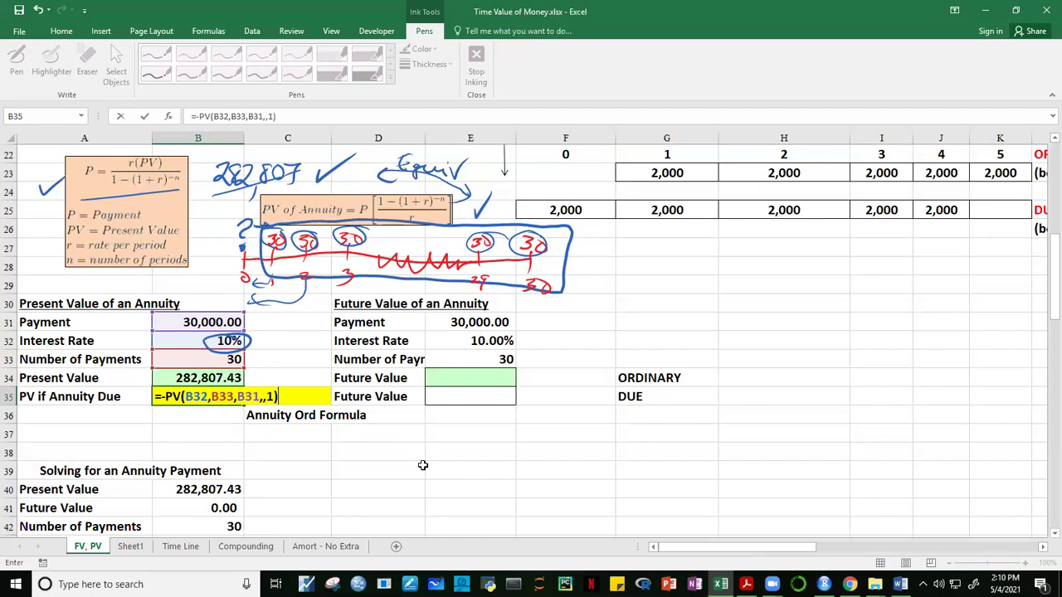
key("ctrl+Return")
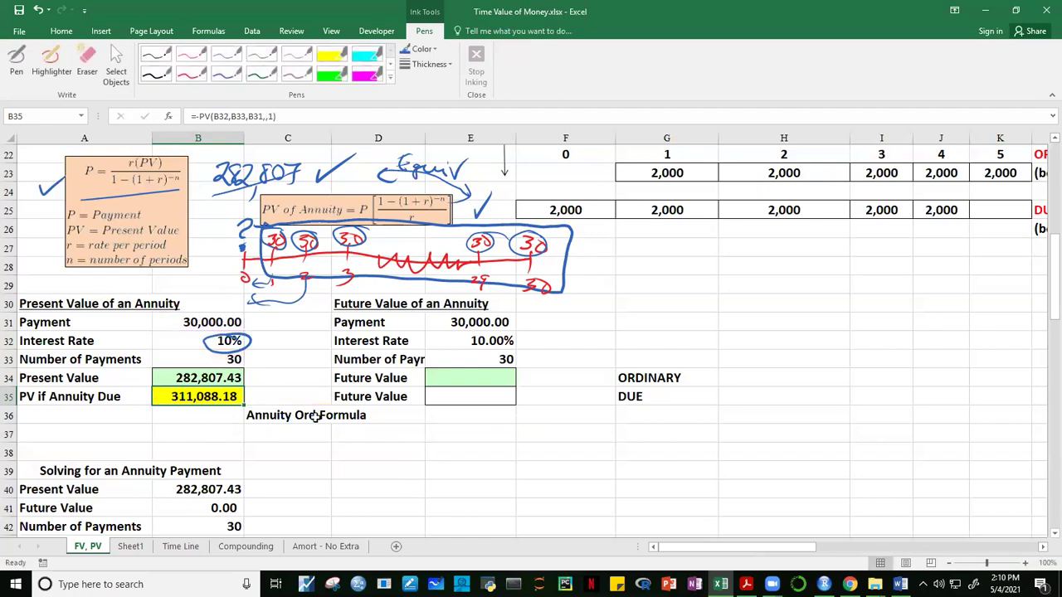
mouse_move(214, 394)
left_mouse_down()
mouse_move(217, 383)
mouse_move(214, 393)
left_mouse_up()
left_click(210, 407)
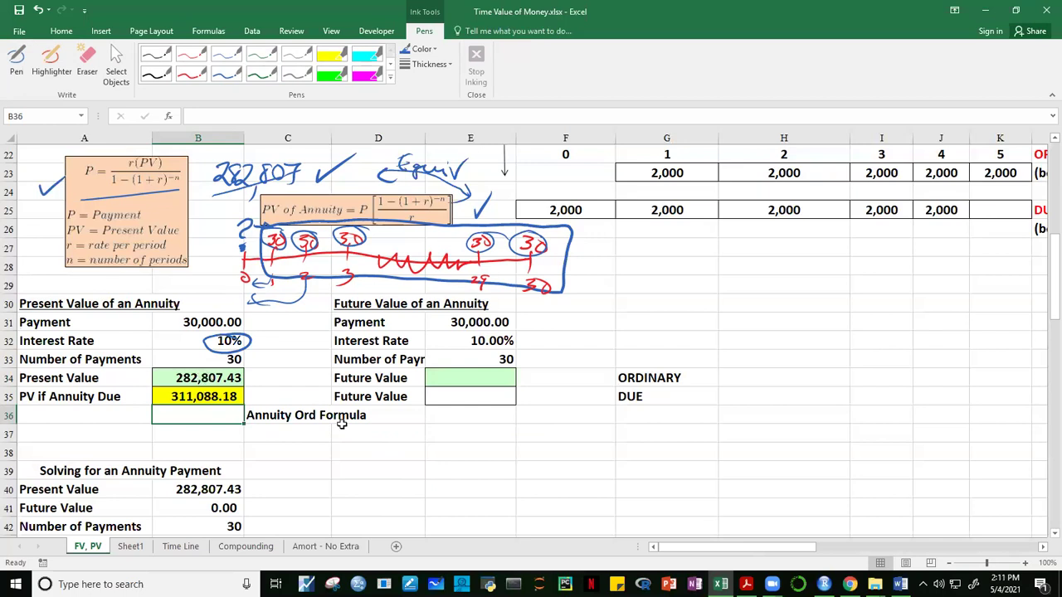
In E34, type =-FV(E32,E33,E31,, leaving the payment-timing argument still to add.
left_click(818, 413)
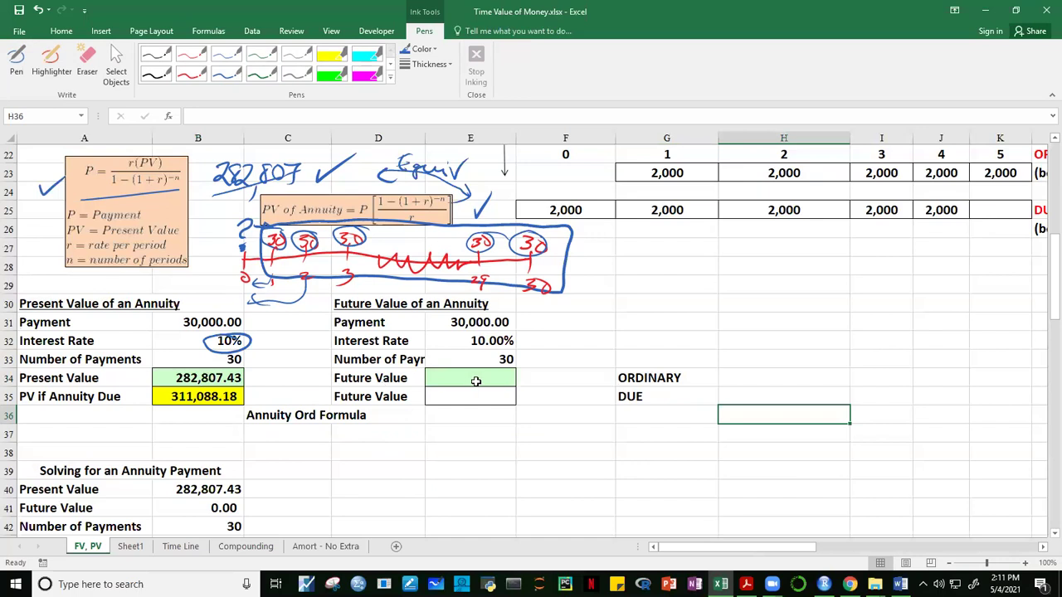
left_click(474, 382)
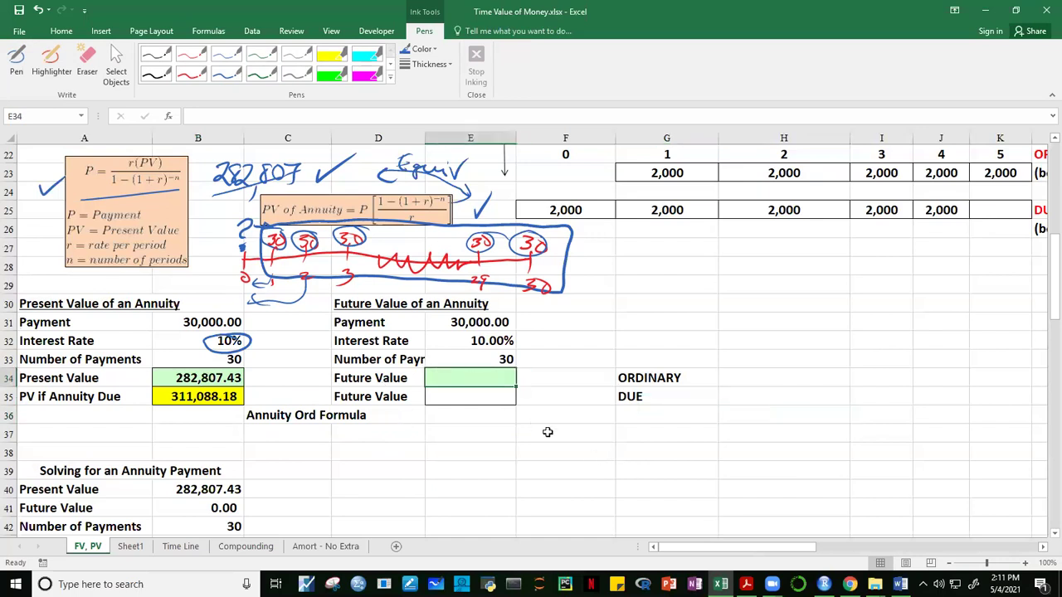
type("=-FV(")
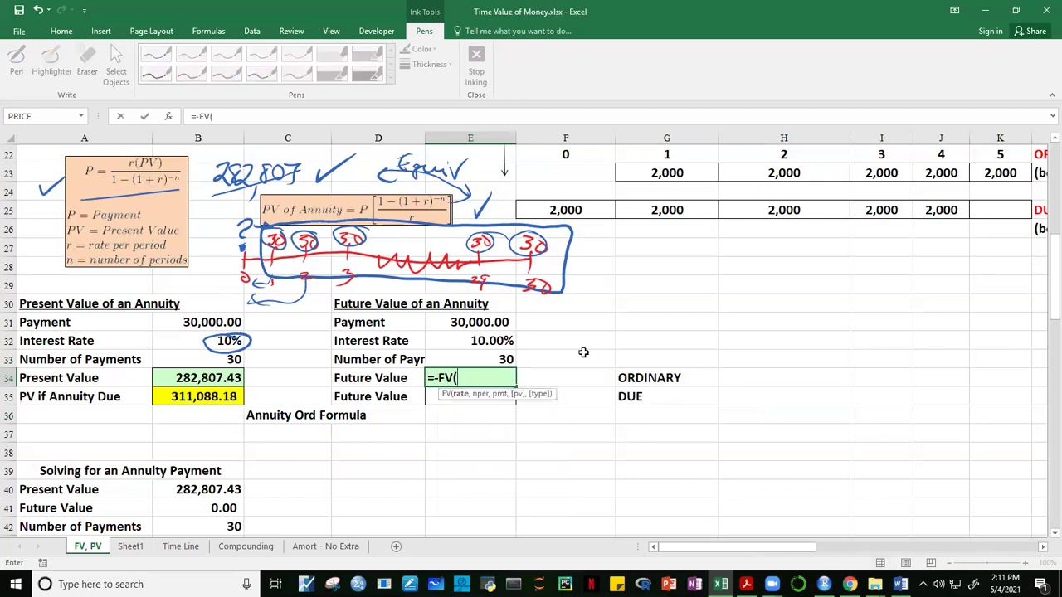
left_click(485, 341)
type(",")
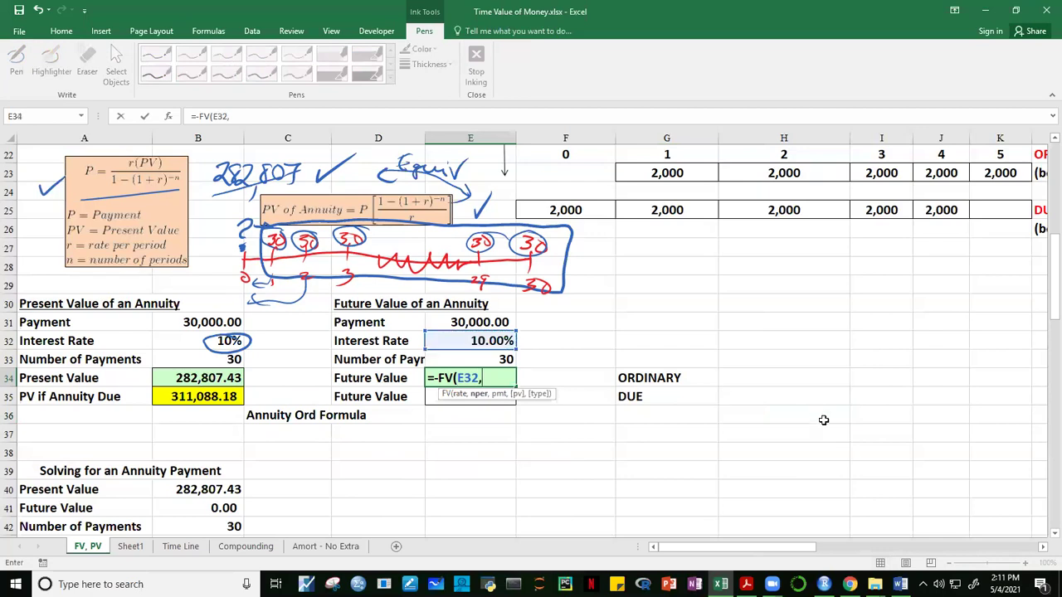
left_click(492, 364)
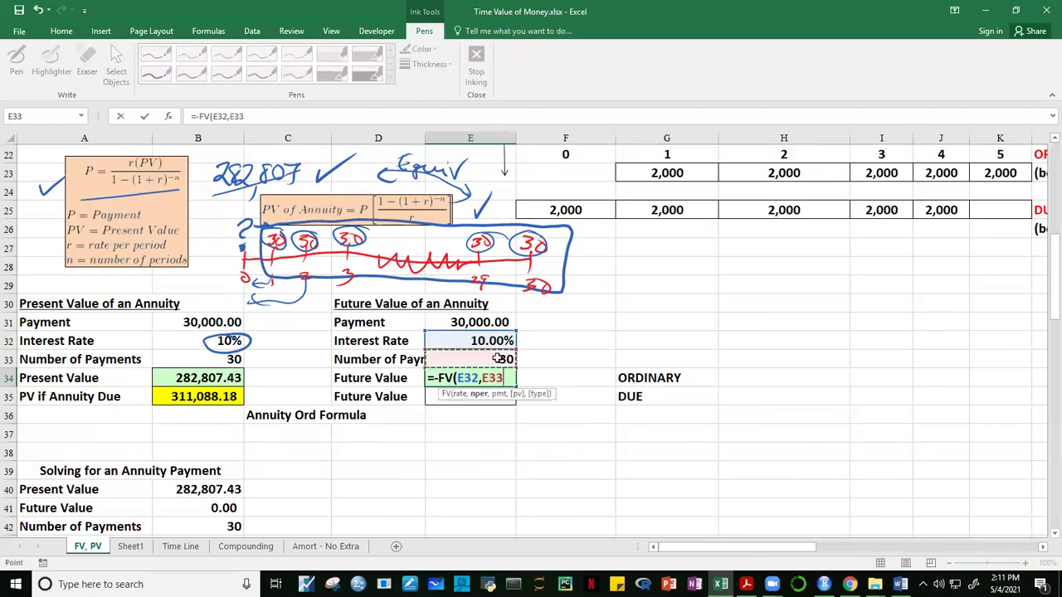
type(",")
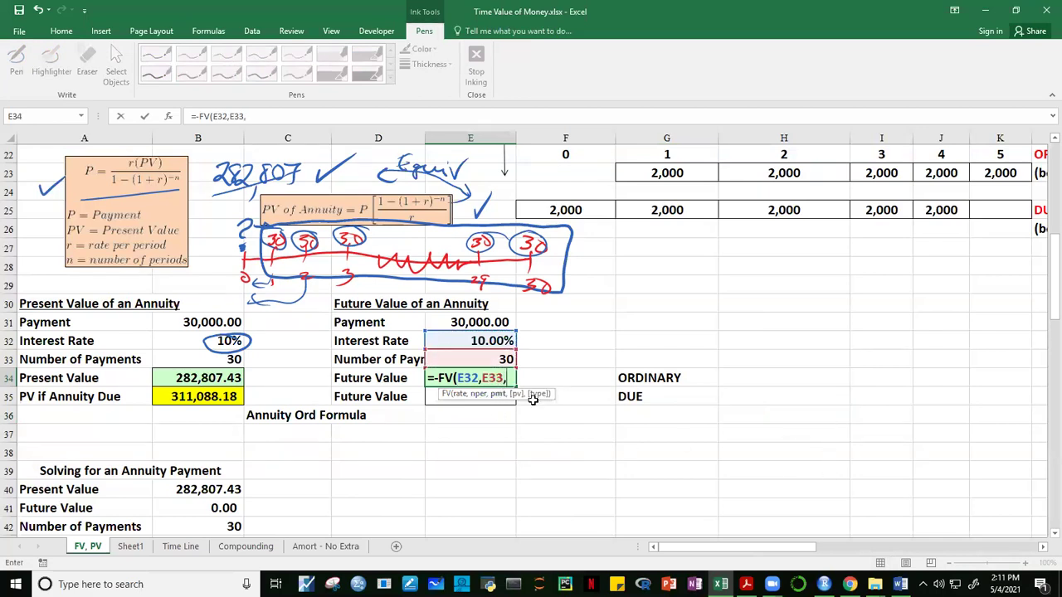
left_click(482, 321)
type(",")
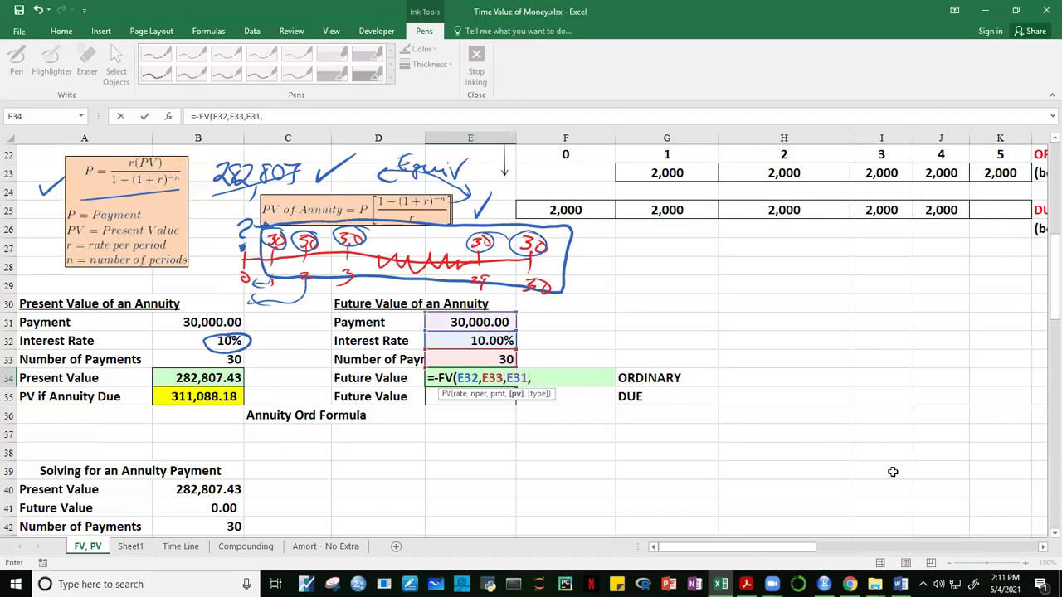
type(",")
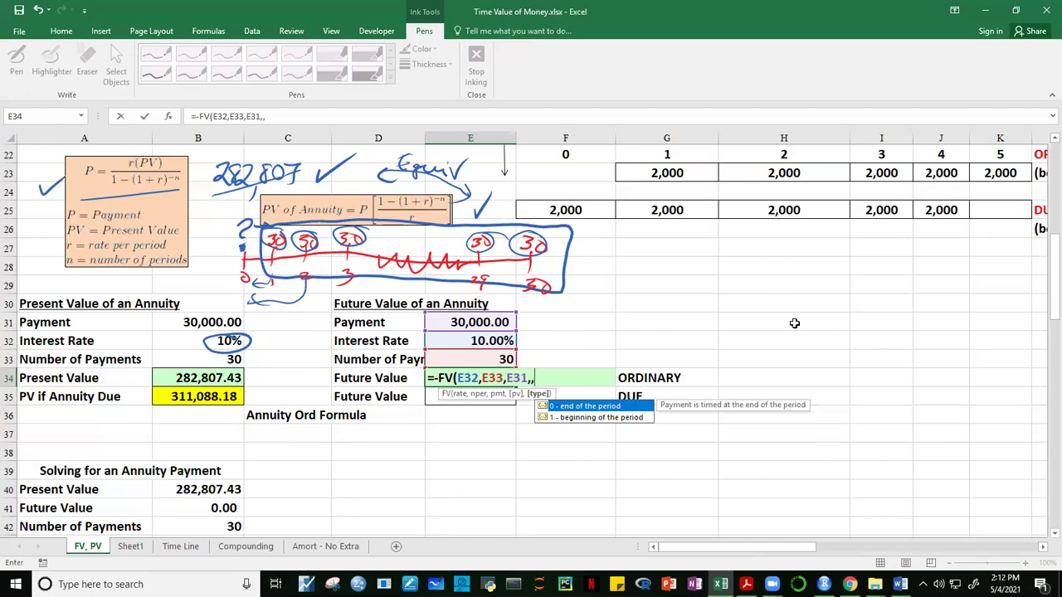
Complete E34's ordinary-annuity formula =-FV(E32,E33,E31,,0) so it shows 4,934,820.68.
left_click(516, 384)
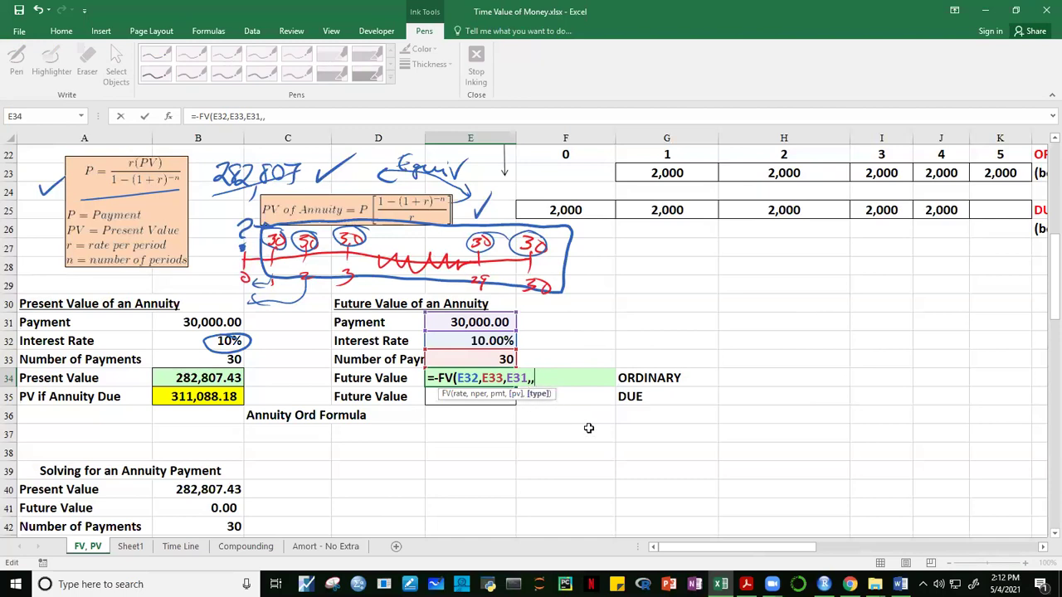
type("0")
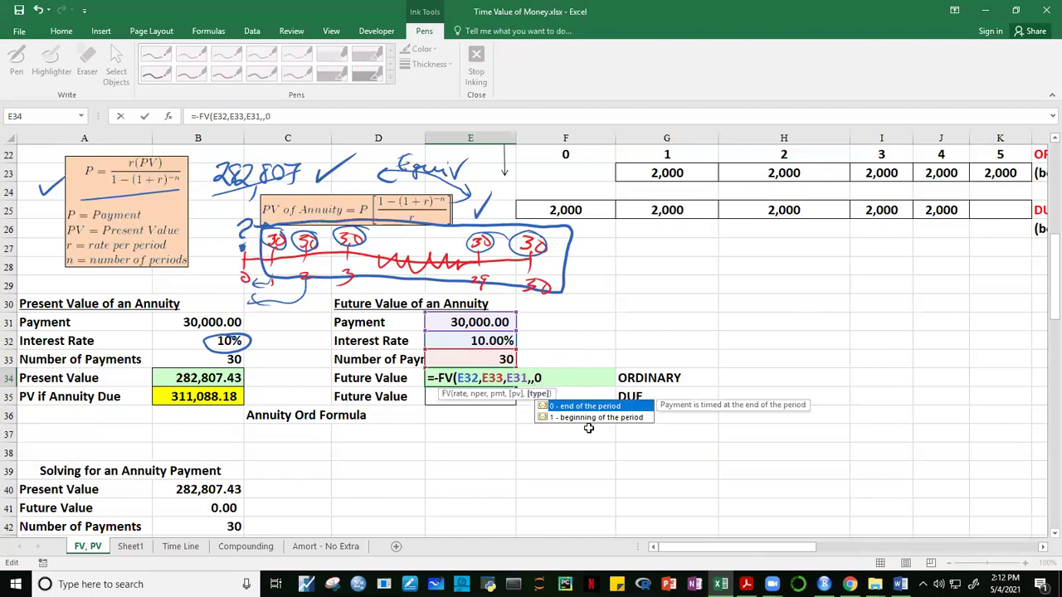
type(")")
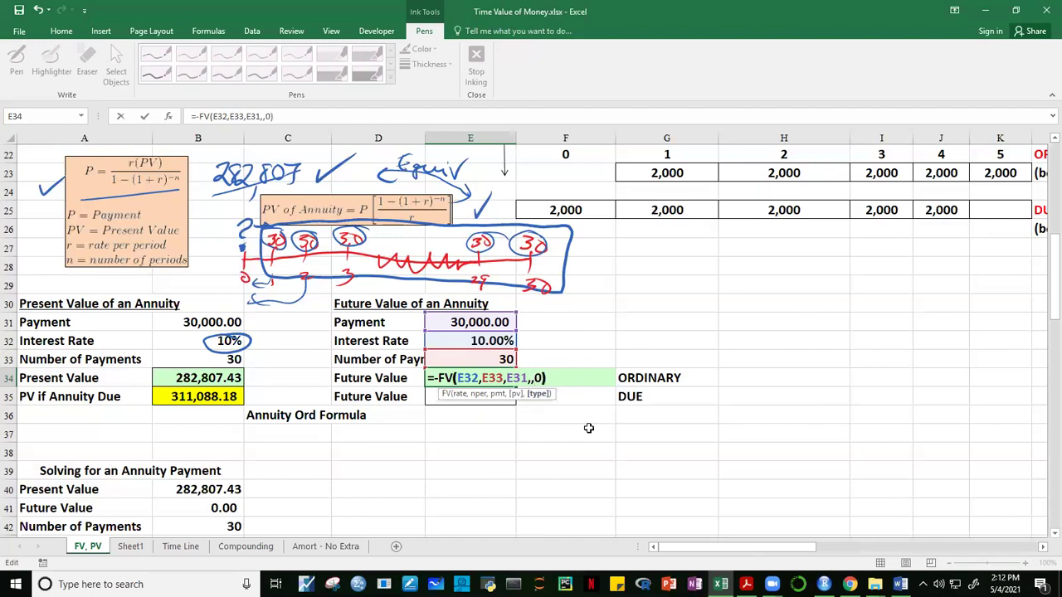
key("ctrl+Return")
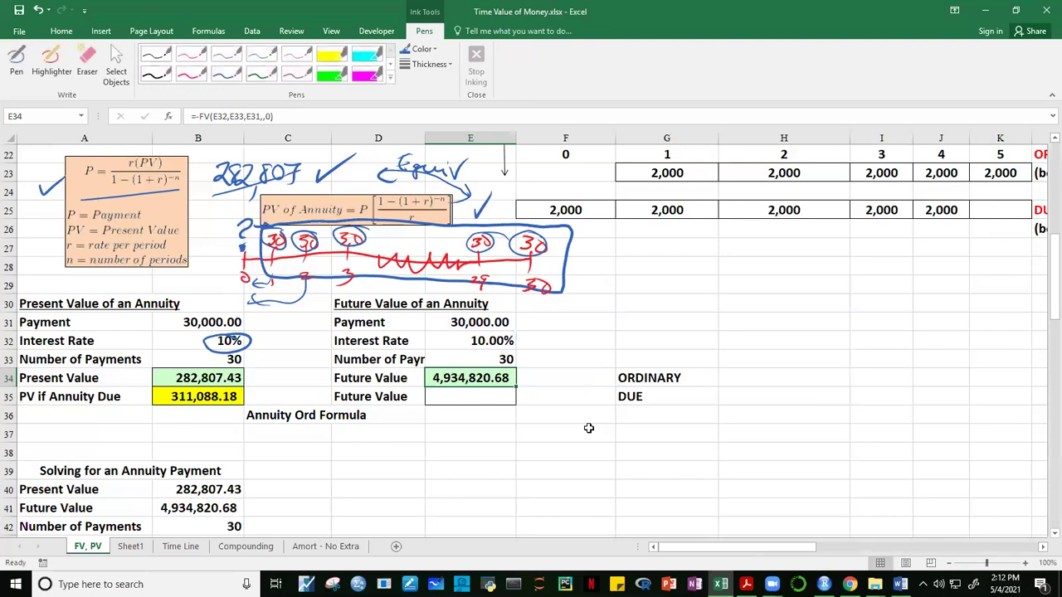
left_click(548, 375)
left_click(493, 375)
left_click(490, 397)
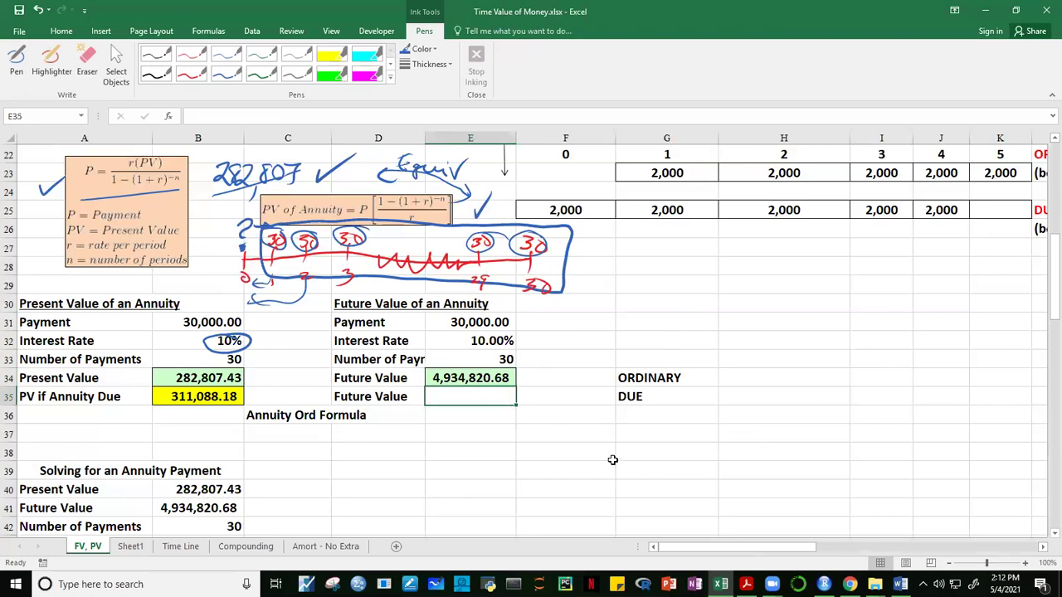
Enter the annuity-due formula =-FV(E32,E33,,B34) in E35 and widen column E.
type("=-FV(")
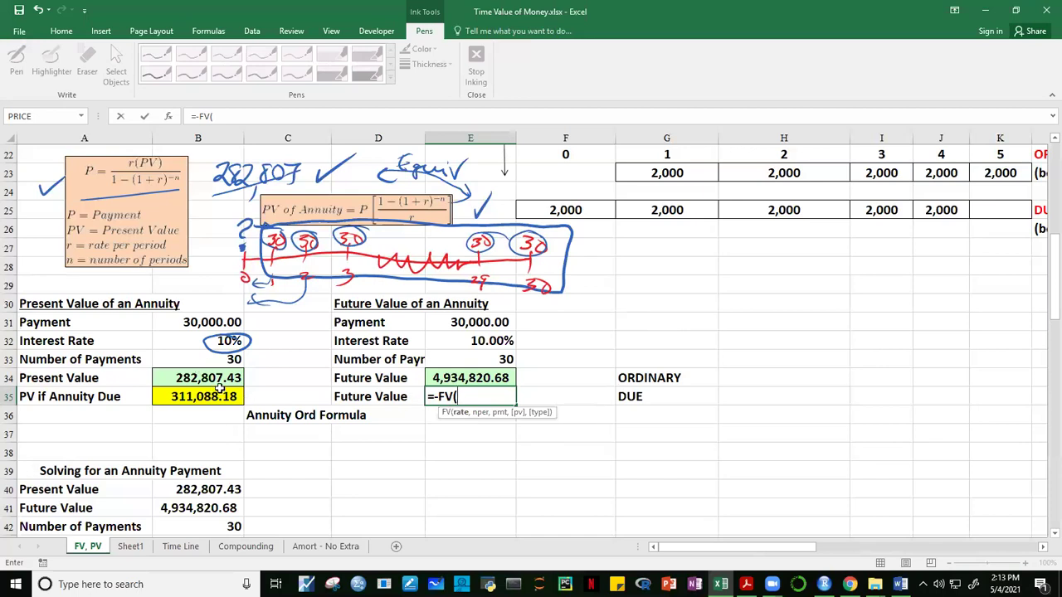
left_click(491, 340)
type(",")
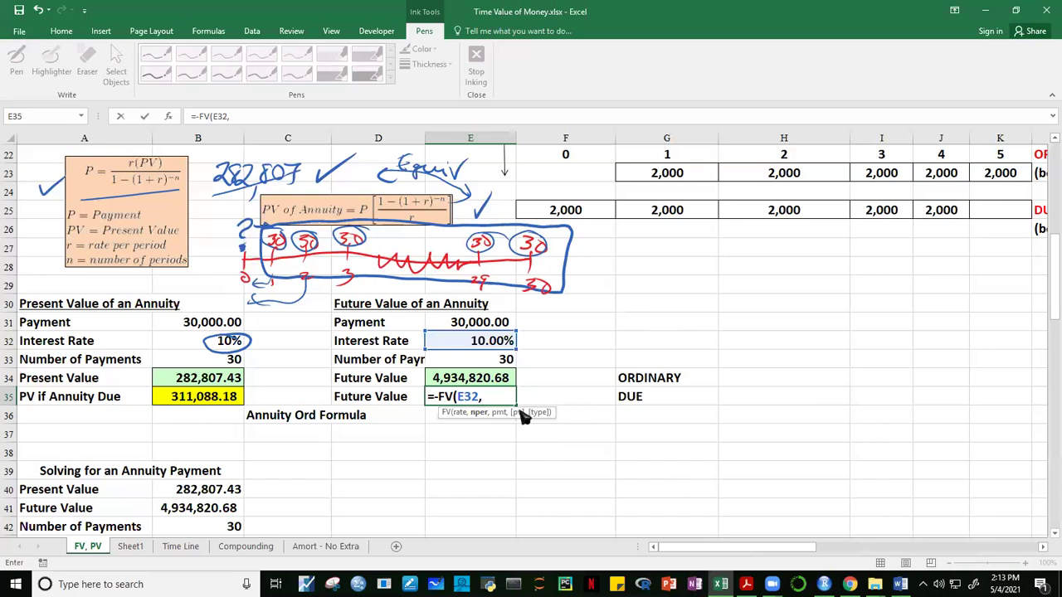
left_click(490, 358)
type(",")
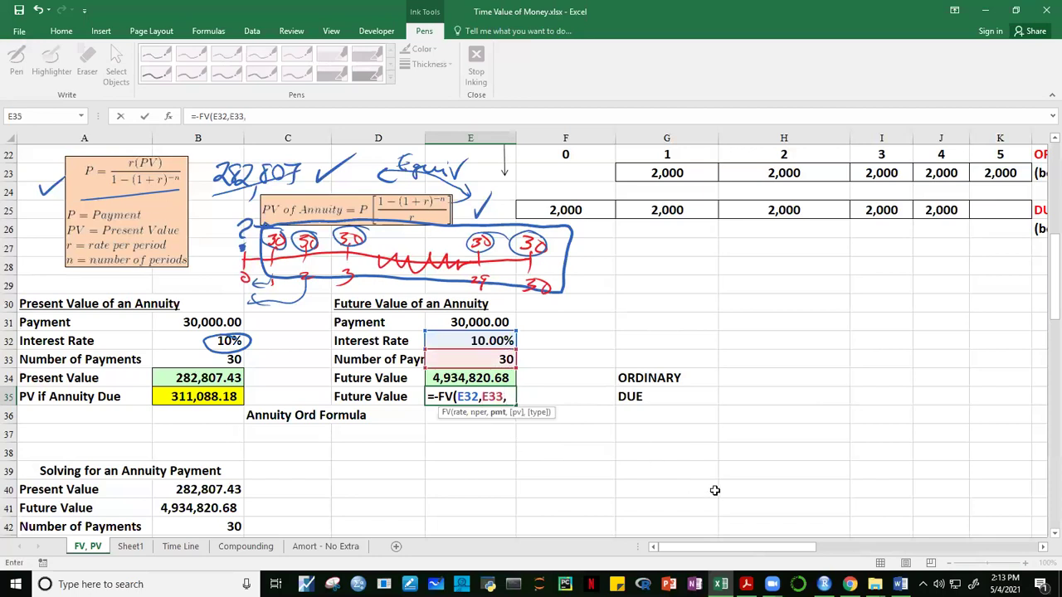
type(",")
left_click(208, 379)
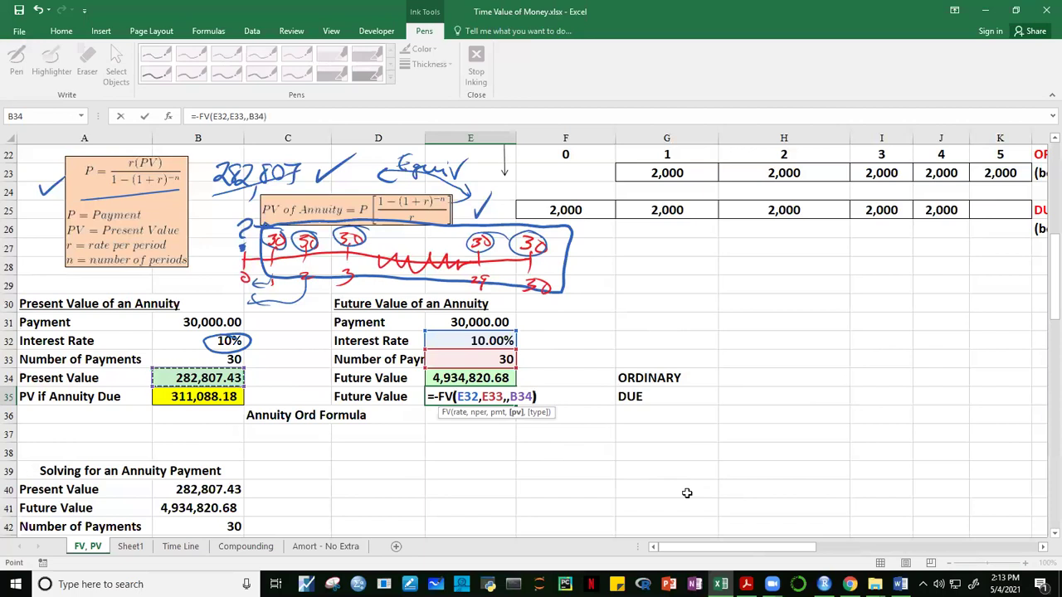
type(")")
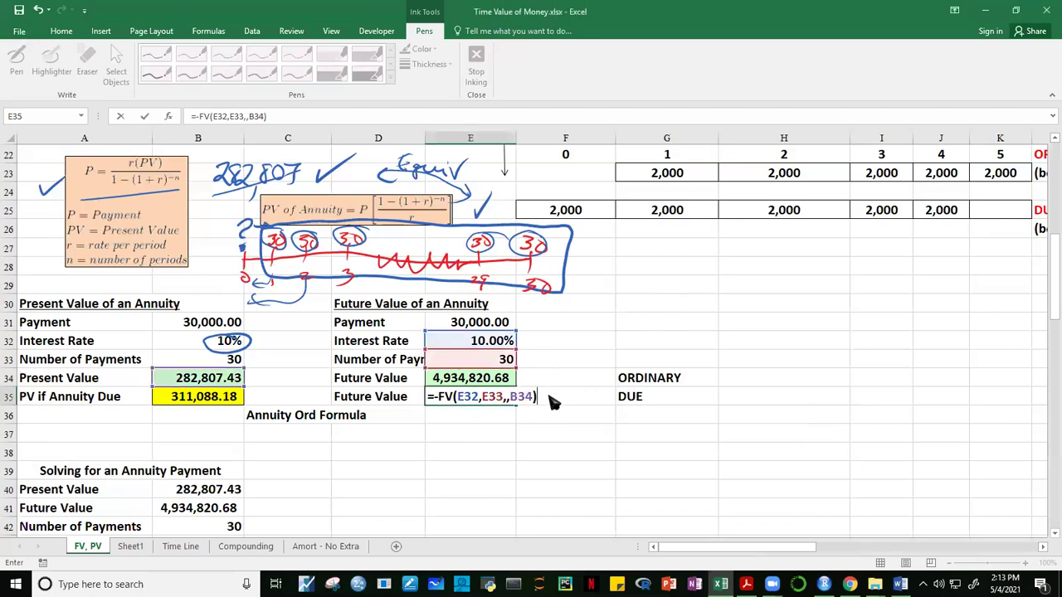
key("Return")
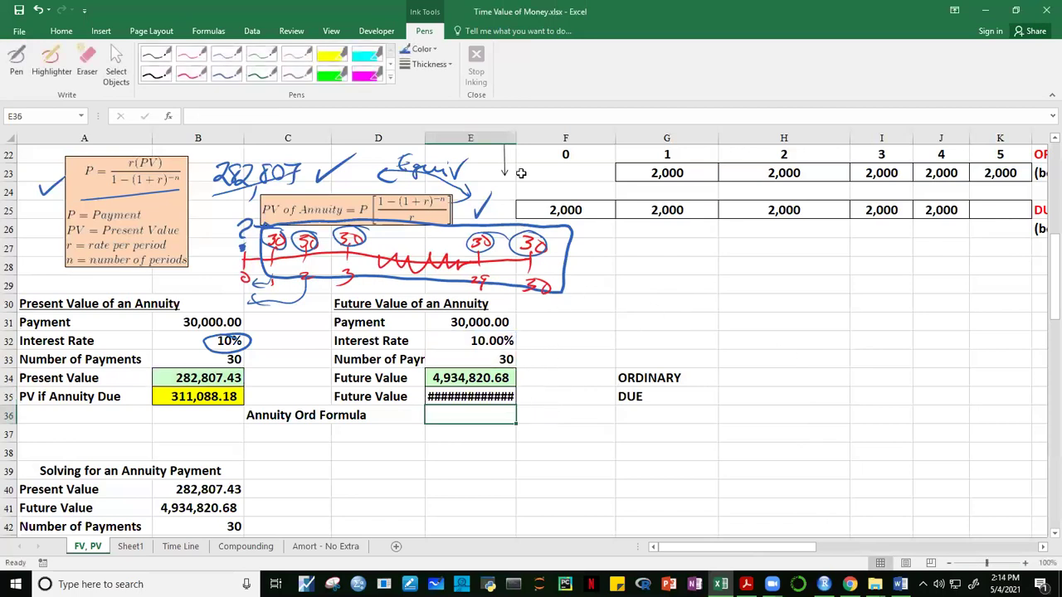
left_click_drag(516, 137, 533, 138)
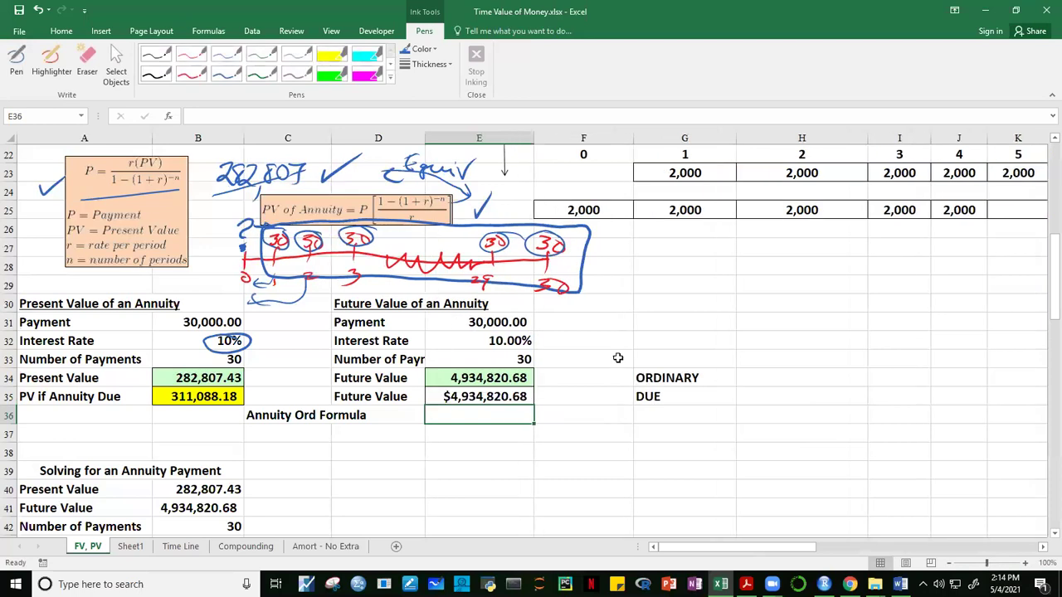
left_click(613, 430)
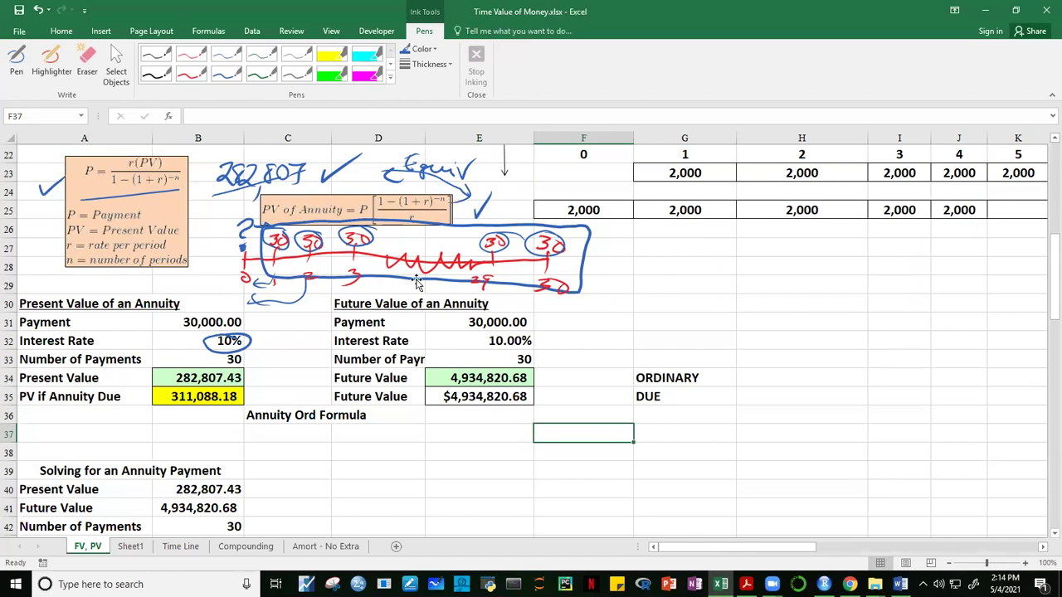
left_click(476, 380)
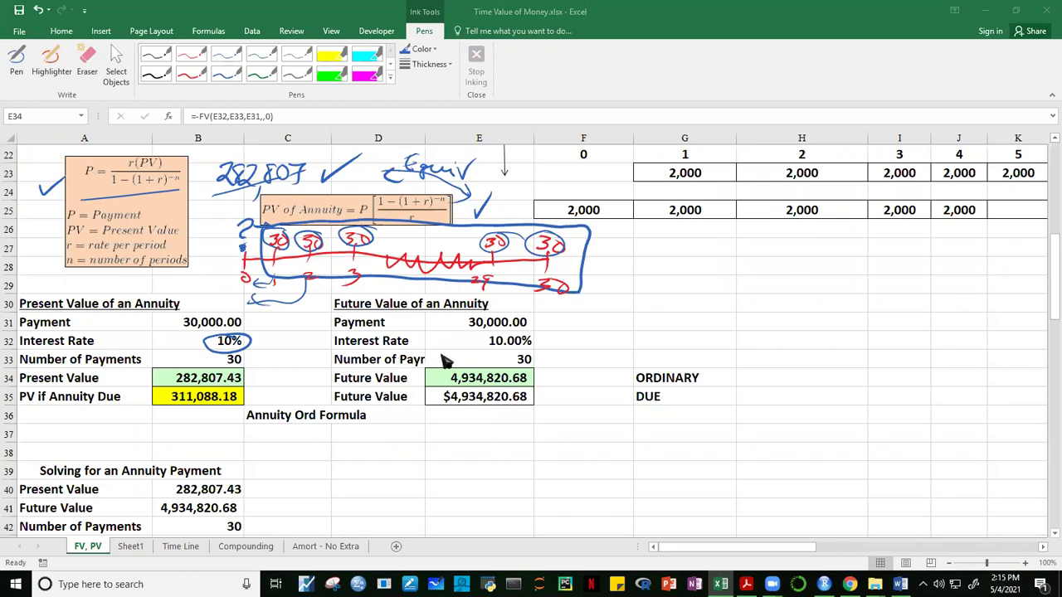
left_click(504, 378)
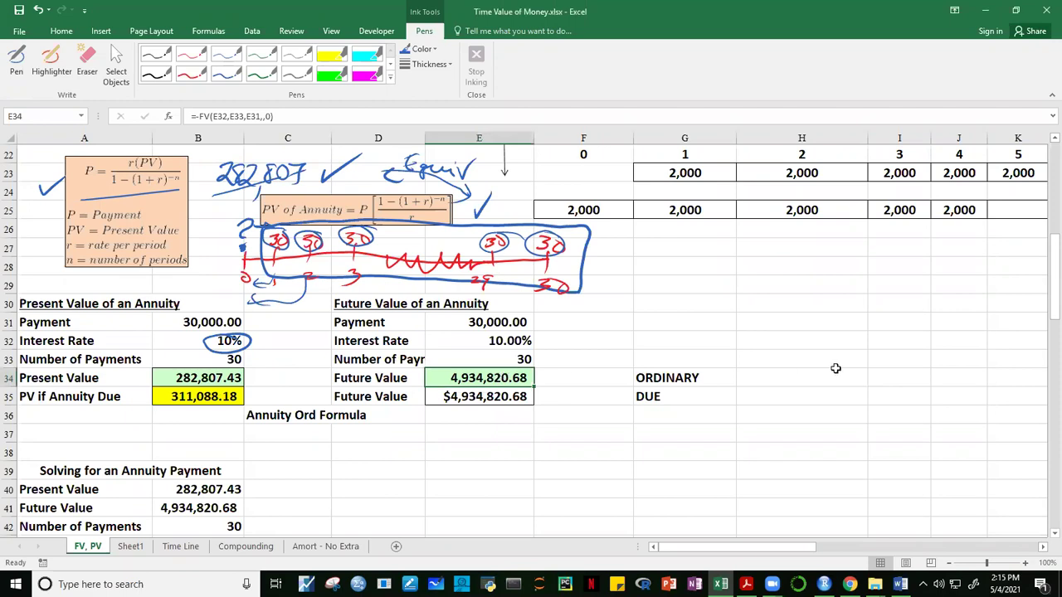
left_click_drag(1050, 310, 1050, 358)
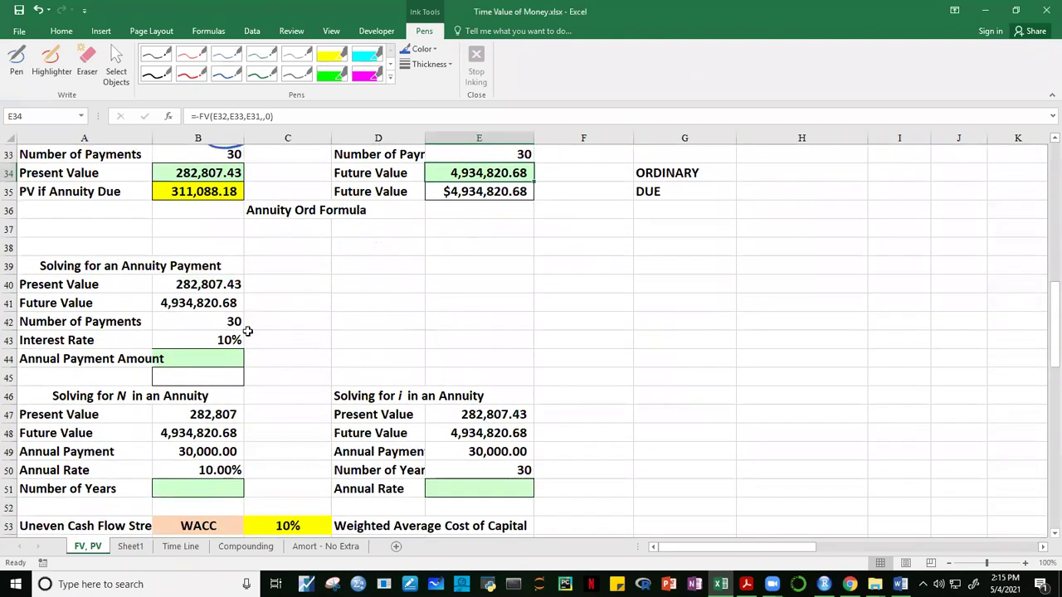
Check the input cells feeding Present Value B40, Interest Rate B43 and Future Value.
left_click(380, 336)
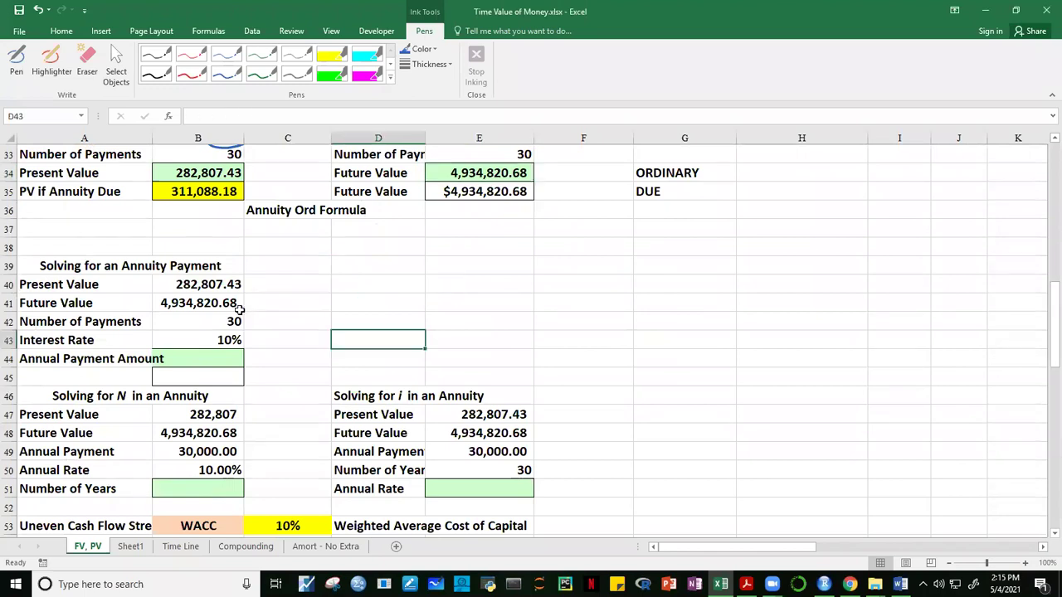
left_click(481, 319)
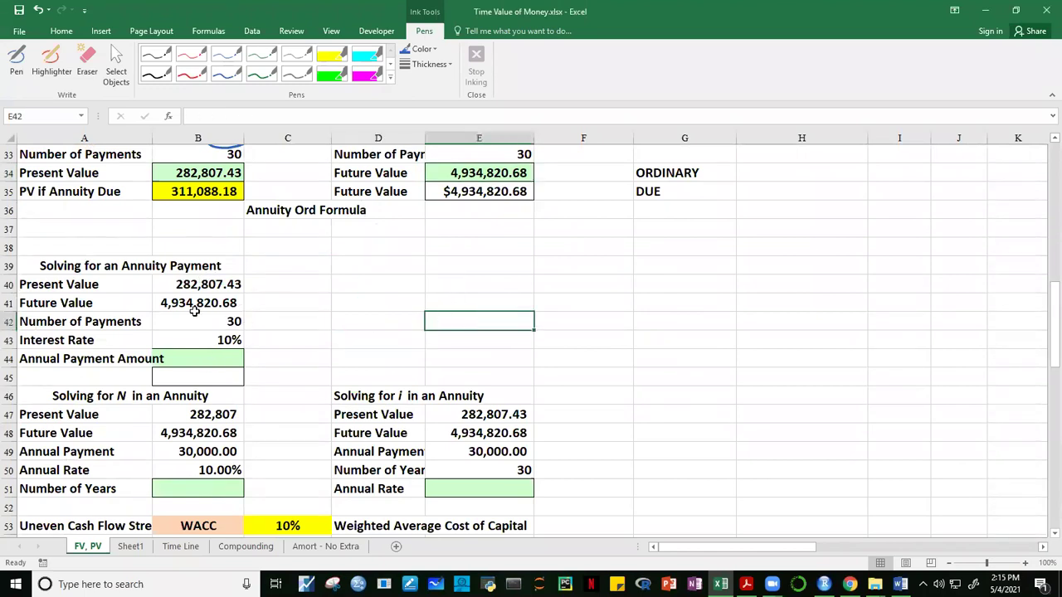
left_click(414, 287)
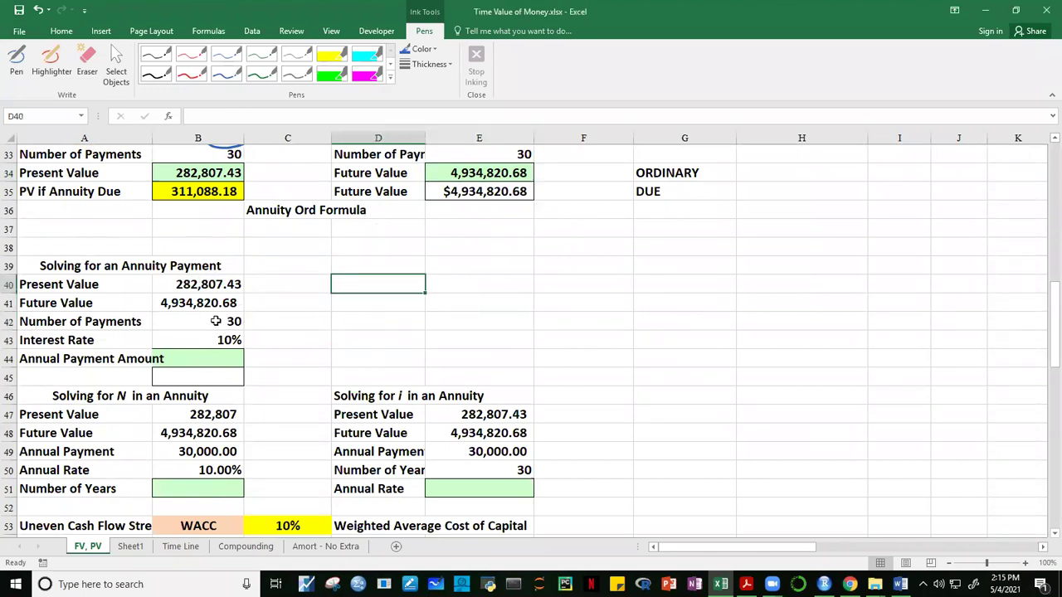
left_click(207, 285)
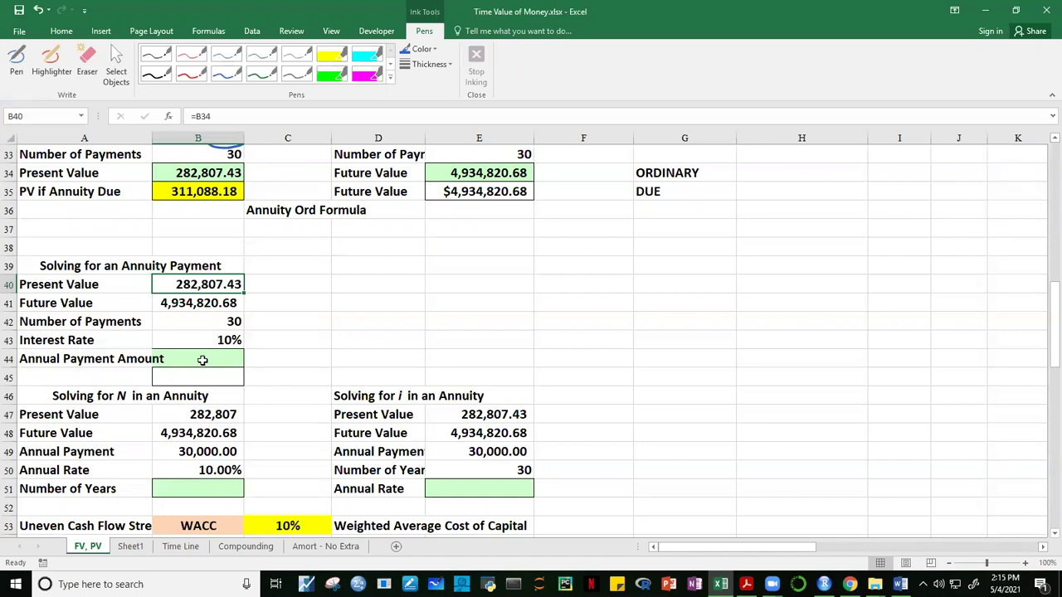
left_click(226, 336)
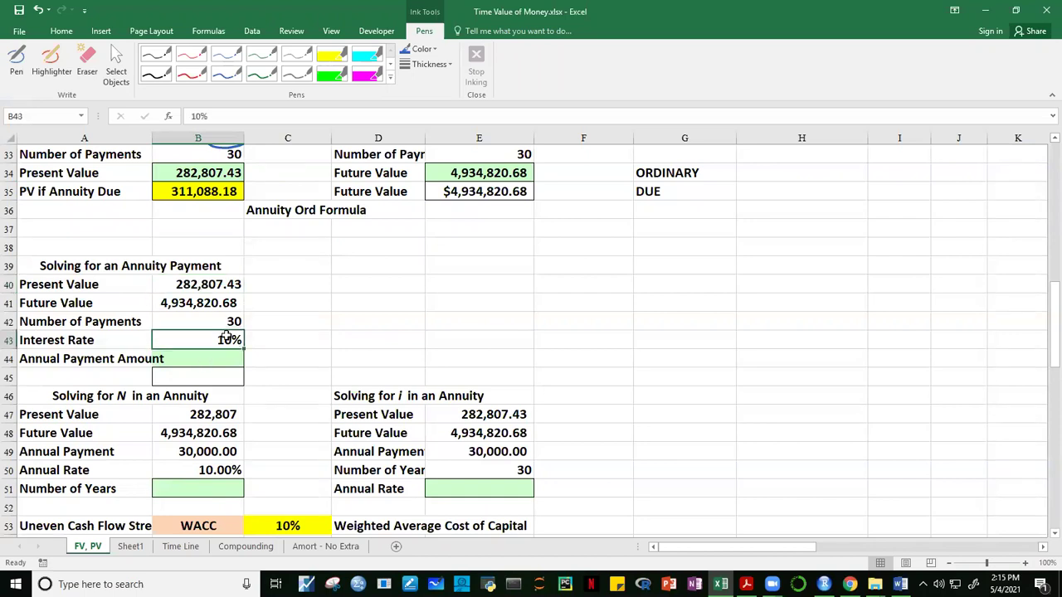
left_click(386, 328)
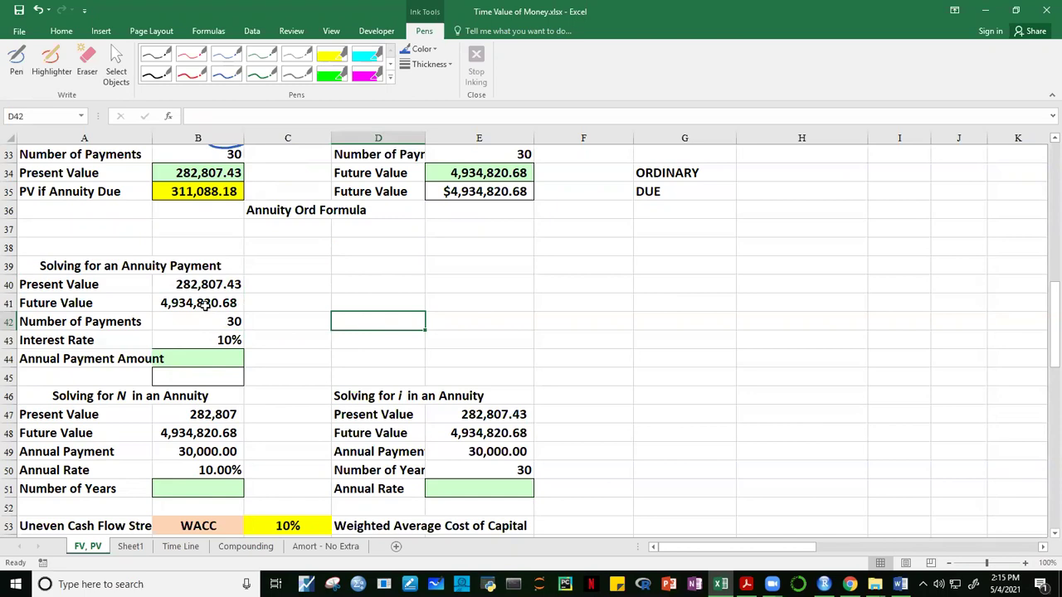
left_click(205, 304)
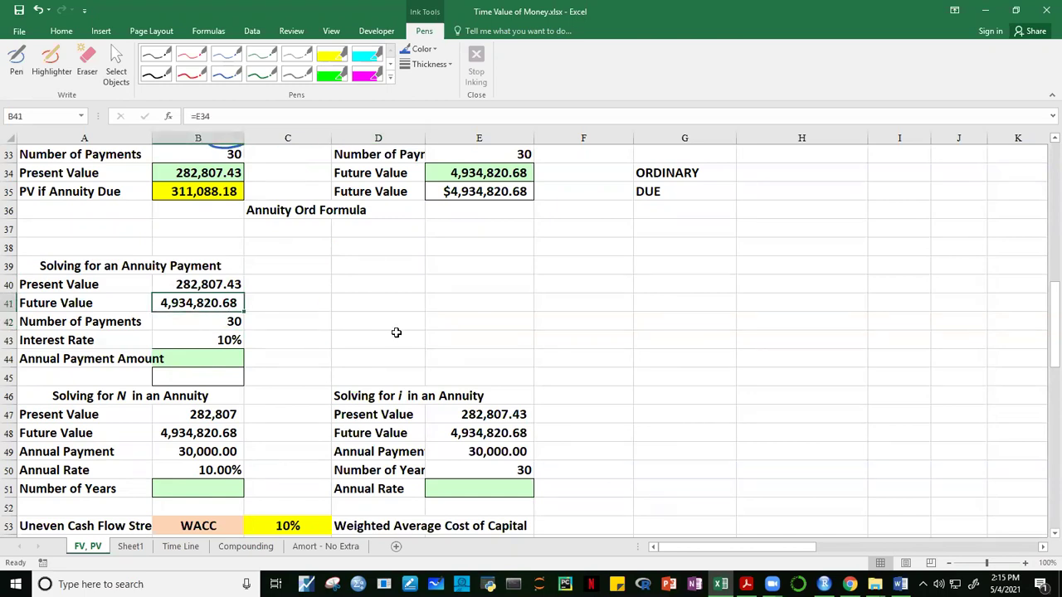
Enter =-PMT(B43,B42,B40,,0) in B44, returning an annual payment of 30,000.00.
left_click(163, 358)
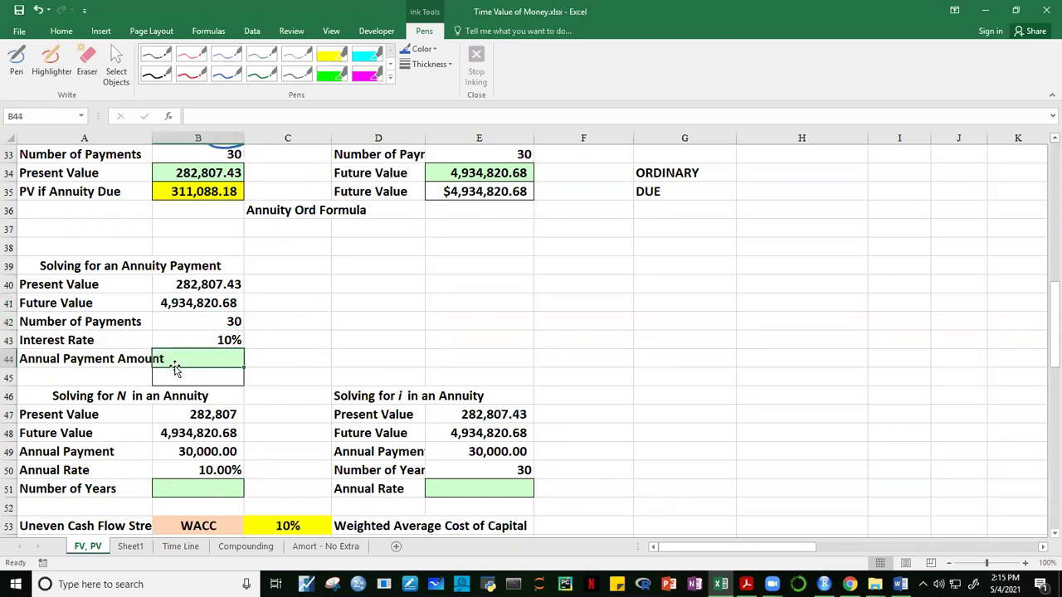
type("=")
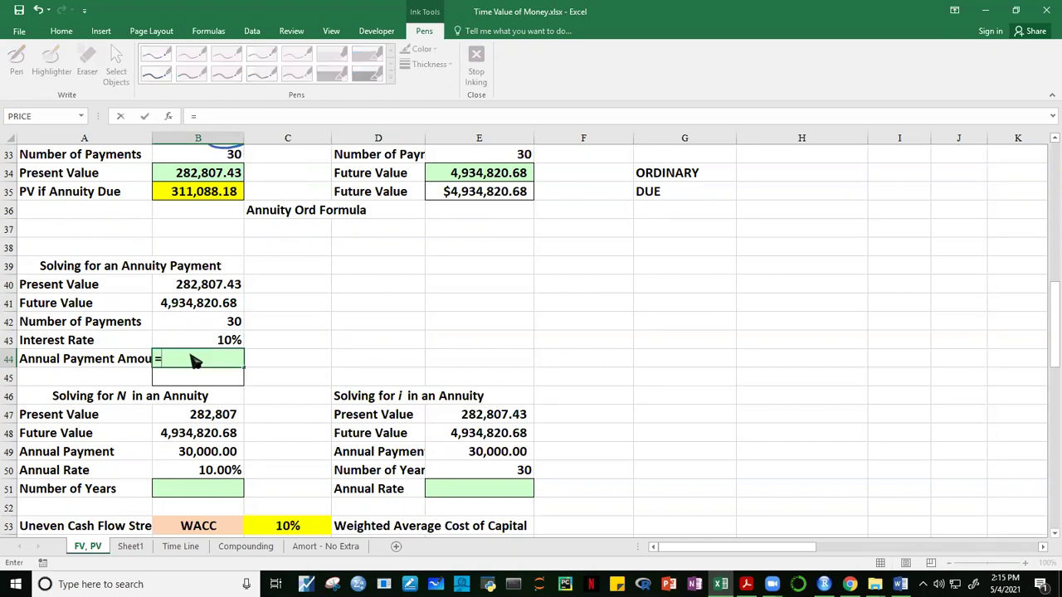
type("-PMT")
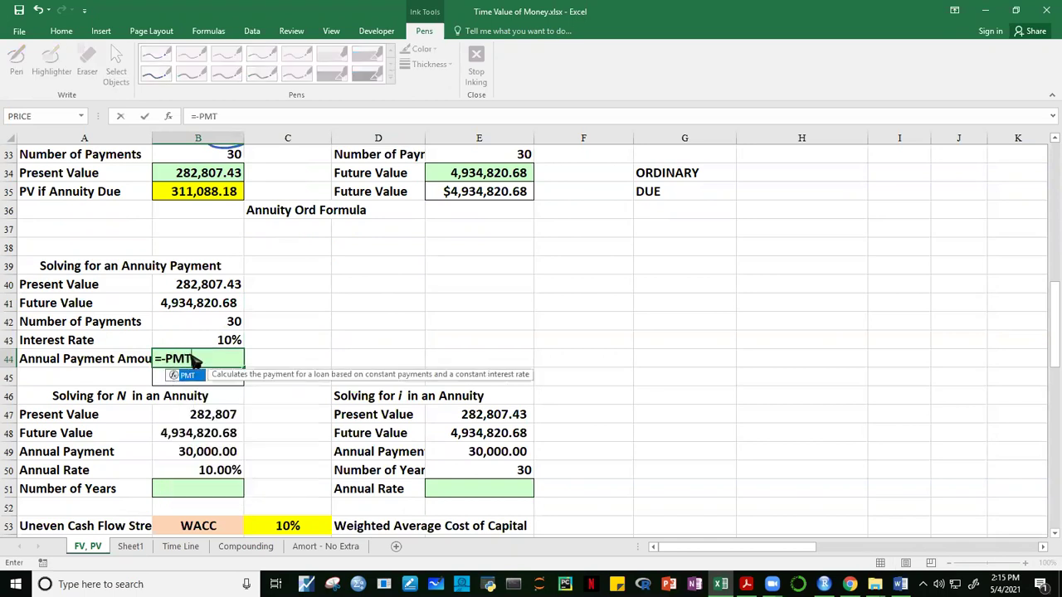
type("(")
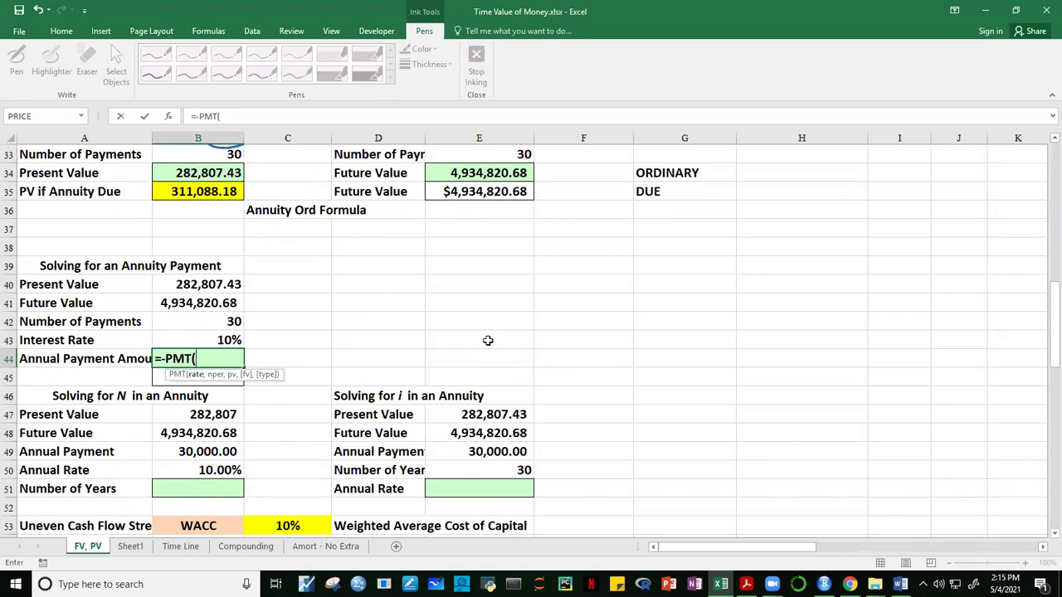
left_click(199, 342)
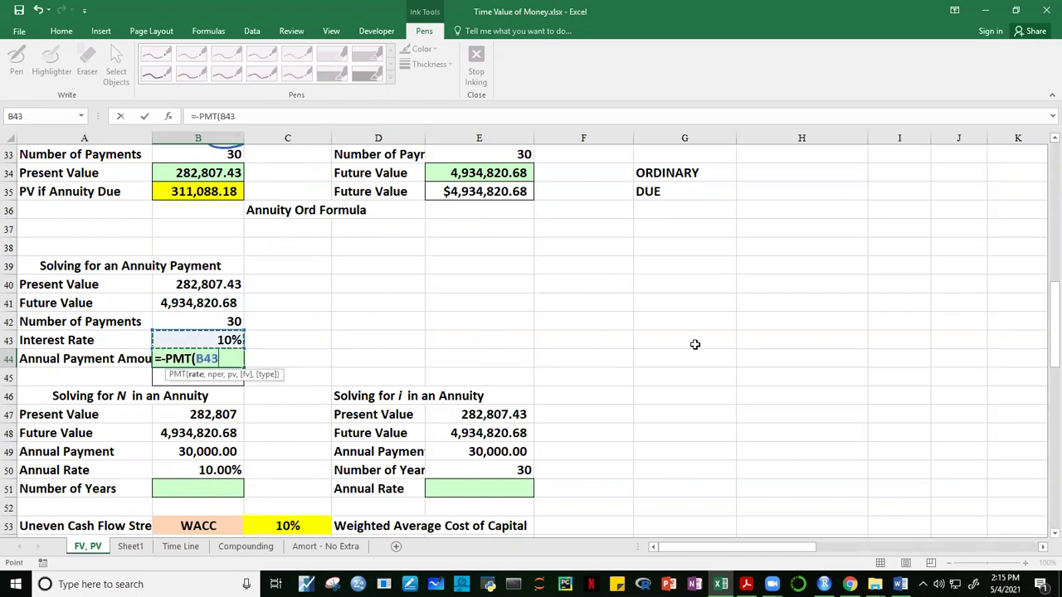
type(",")
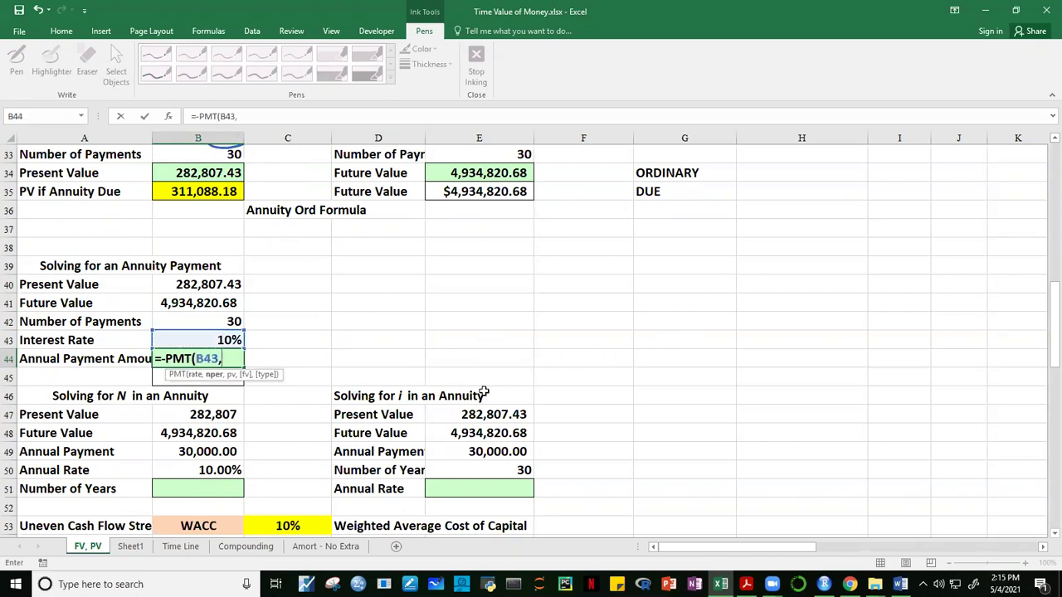
left_click(224, 323)
type(",")
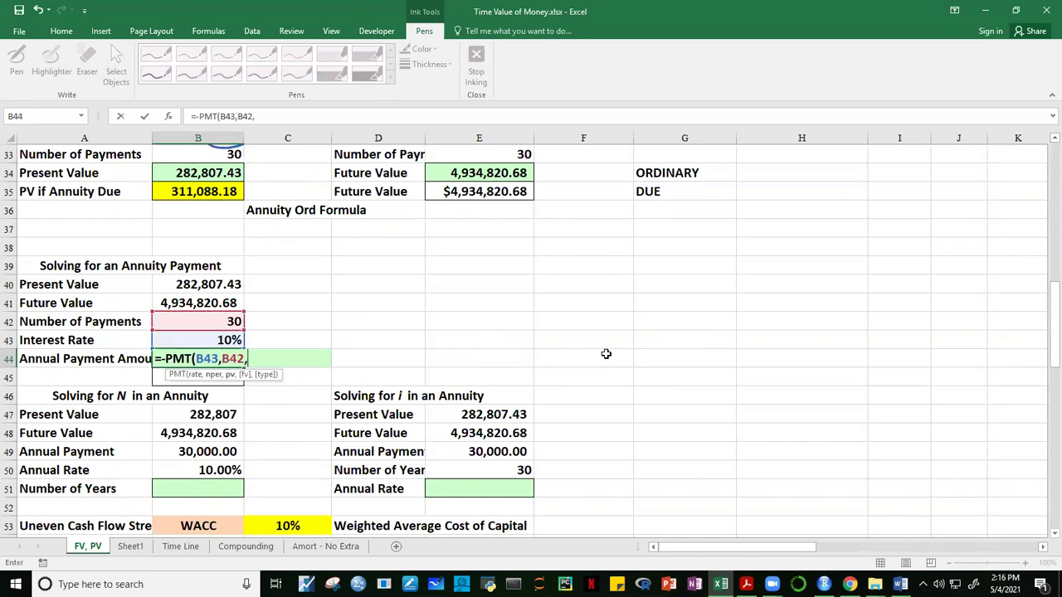
left_click(199, 283)
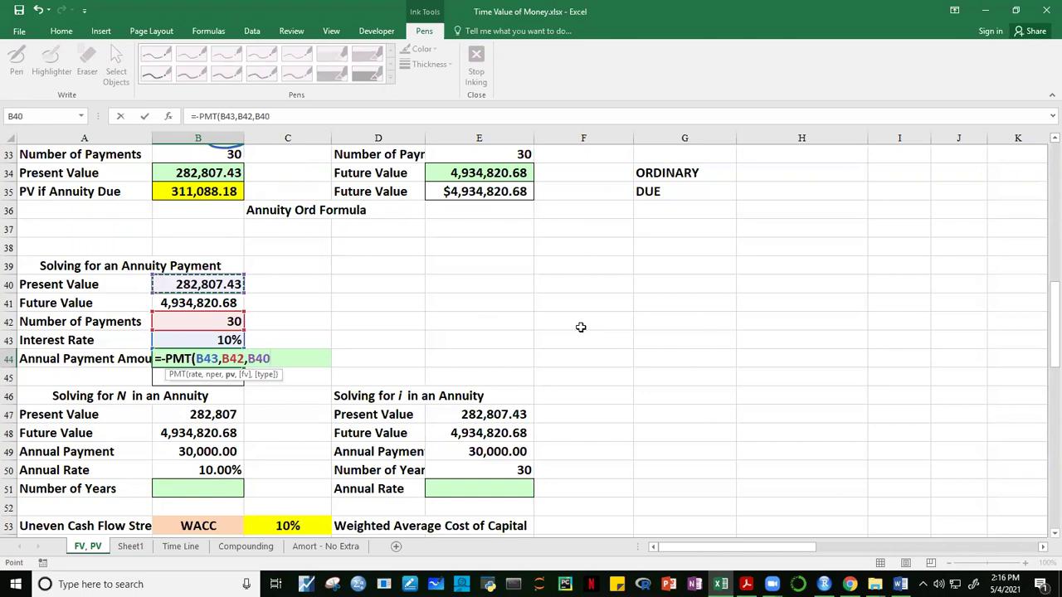
type(",")
type(",")
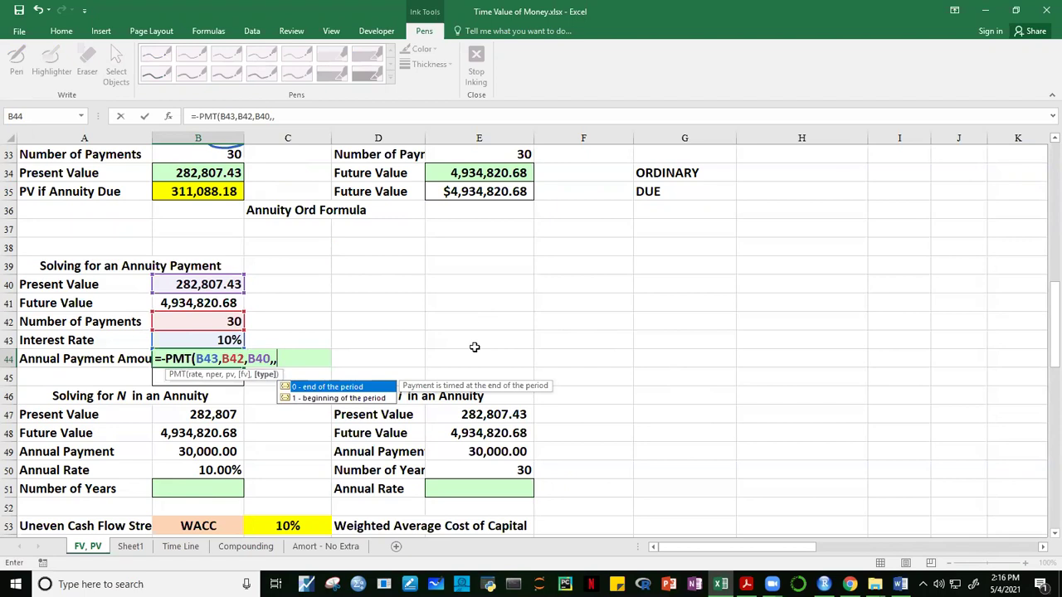
type("0)")
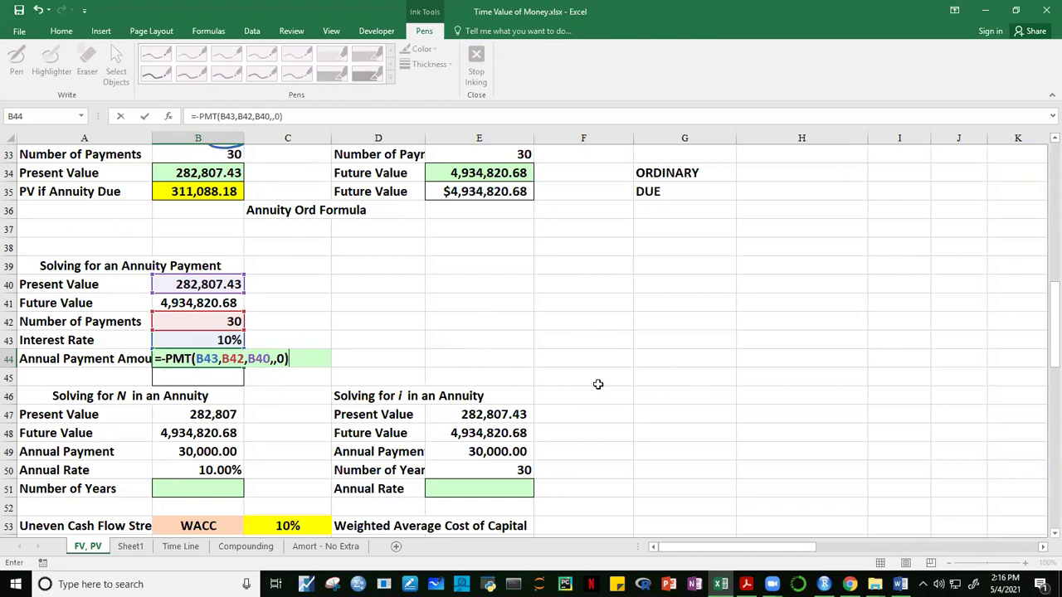
key("ctrl+Return")
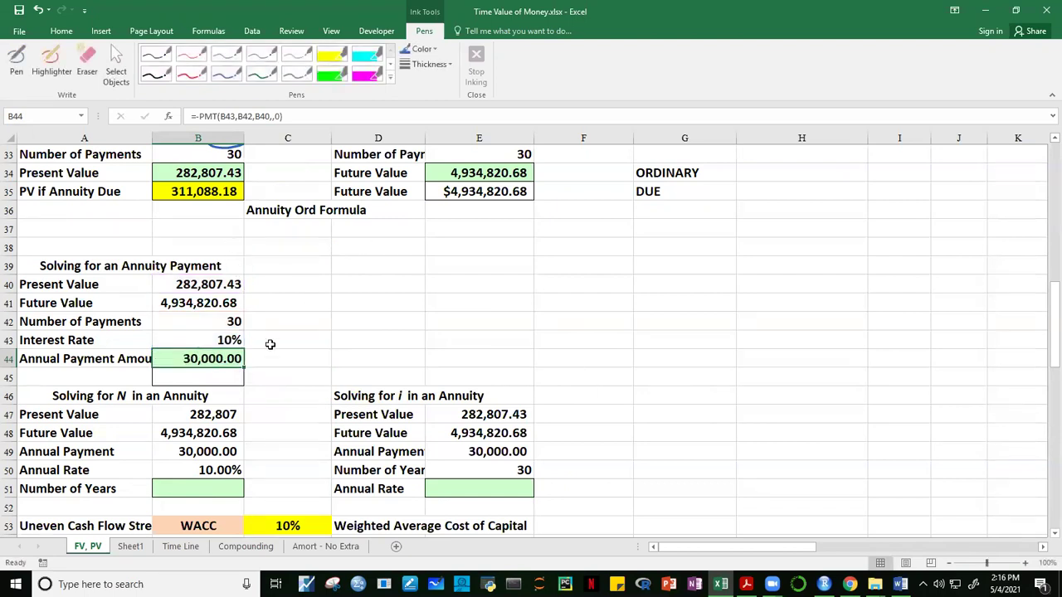
left_click_drag(1048, 355, 1049, 340)
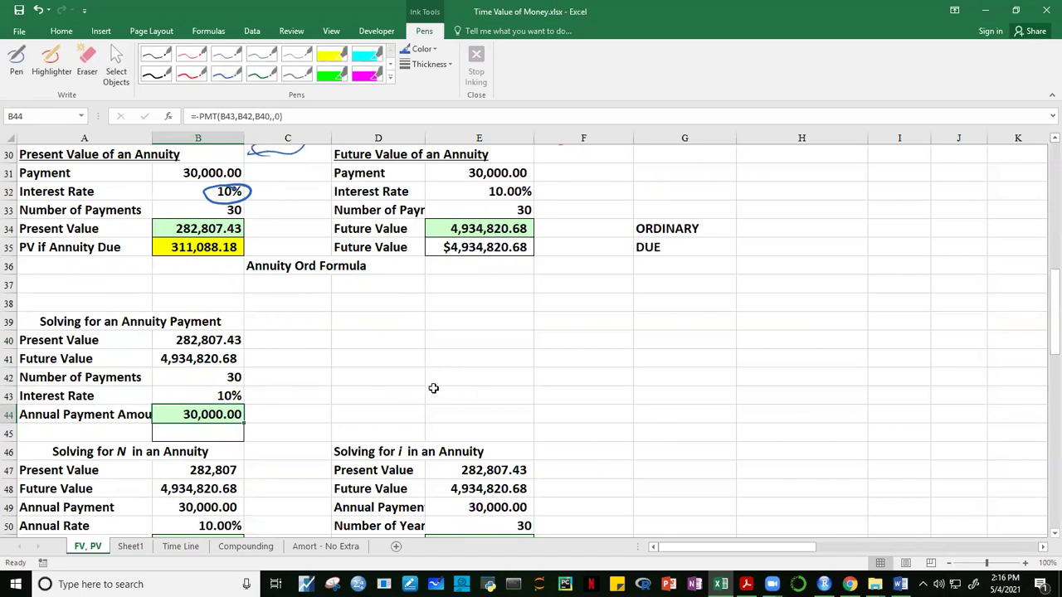
left_click(295, 409)
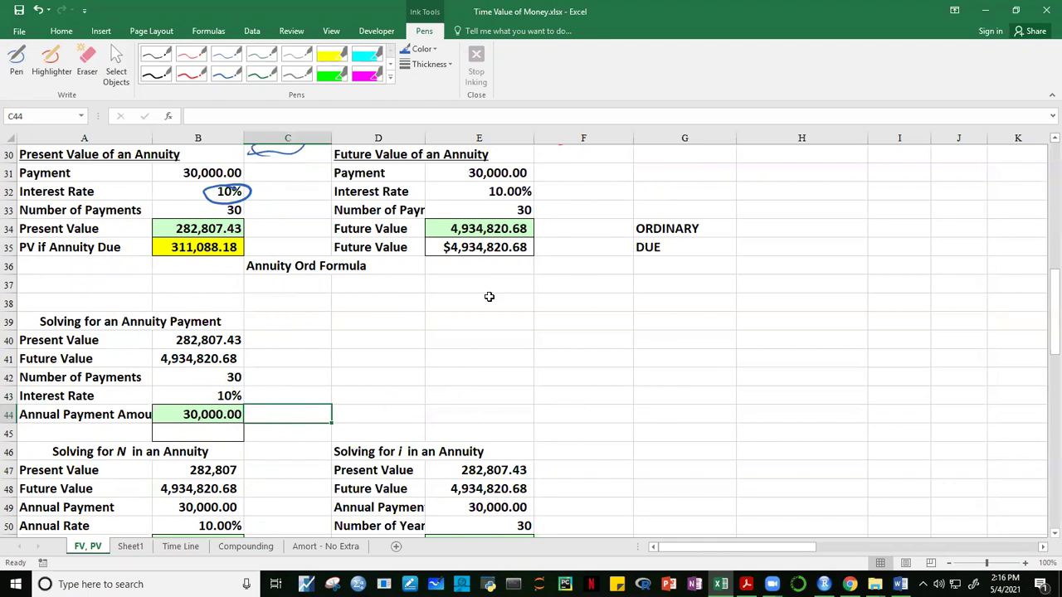
Type the uncommitted formula =-PMT(B43,B42,,B41,0) in C44, solving from future value B41.
type("=PMT")
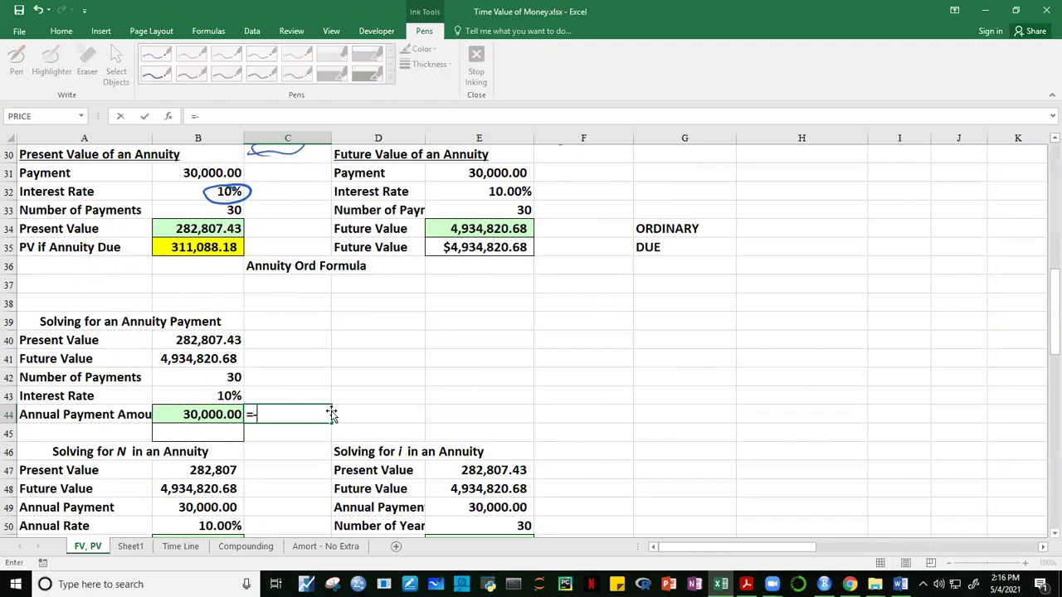
type("(")
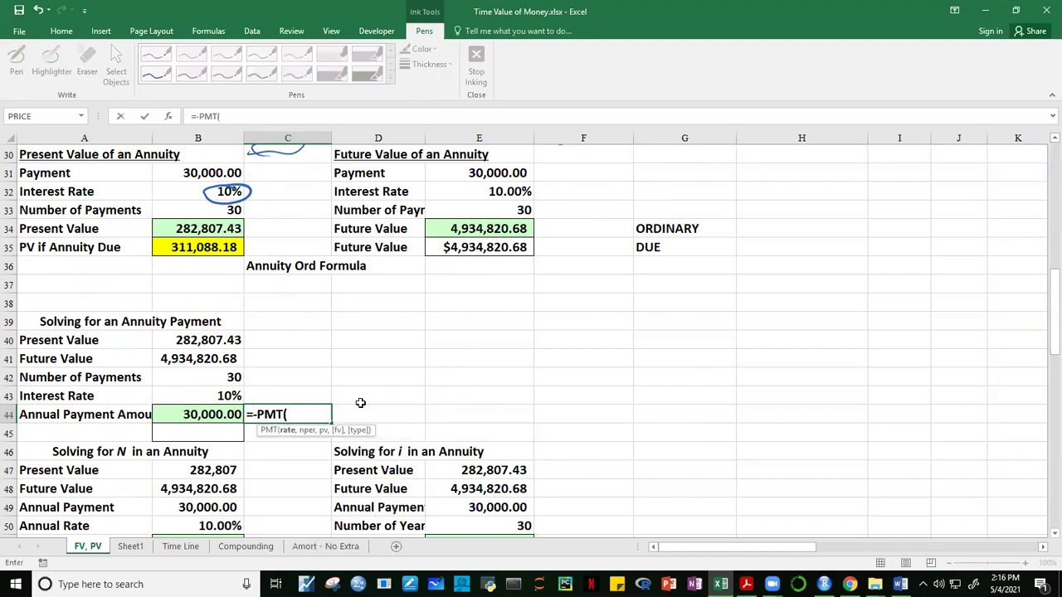
left_click(205, 400)
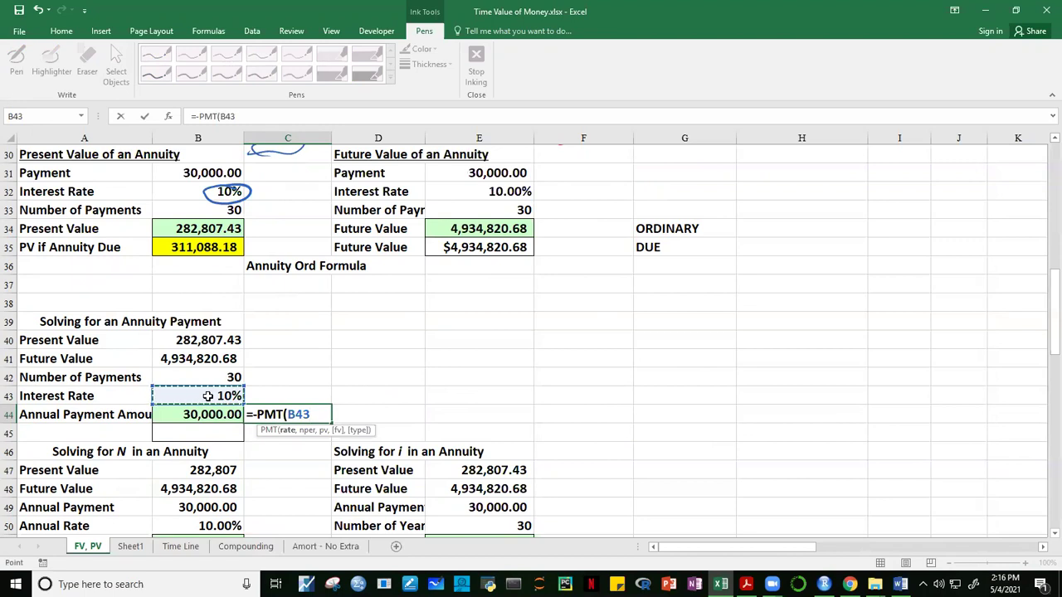
type(",")
left_click(230, 374)
type(",,")
left_click(184, 359)
type(",")
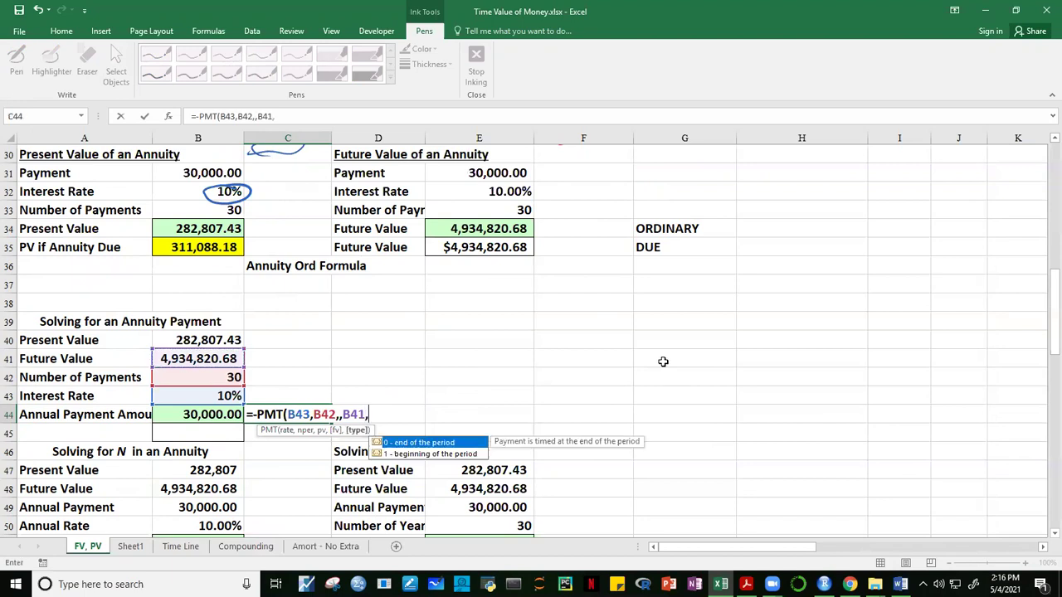
type("0")
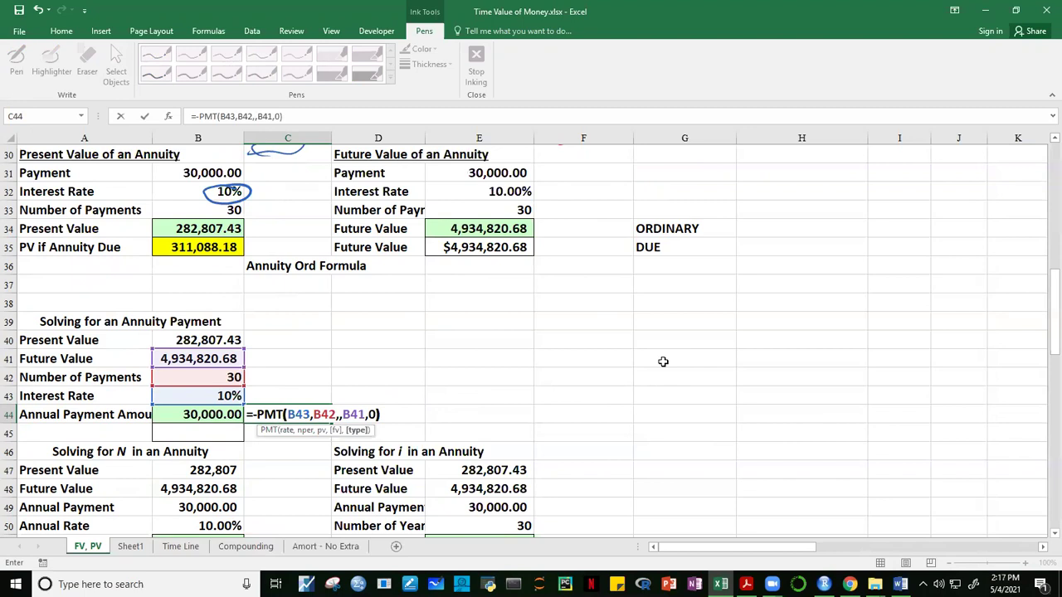
type(")")
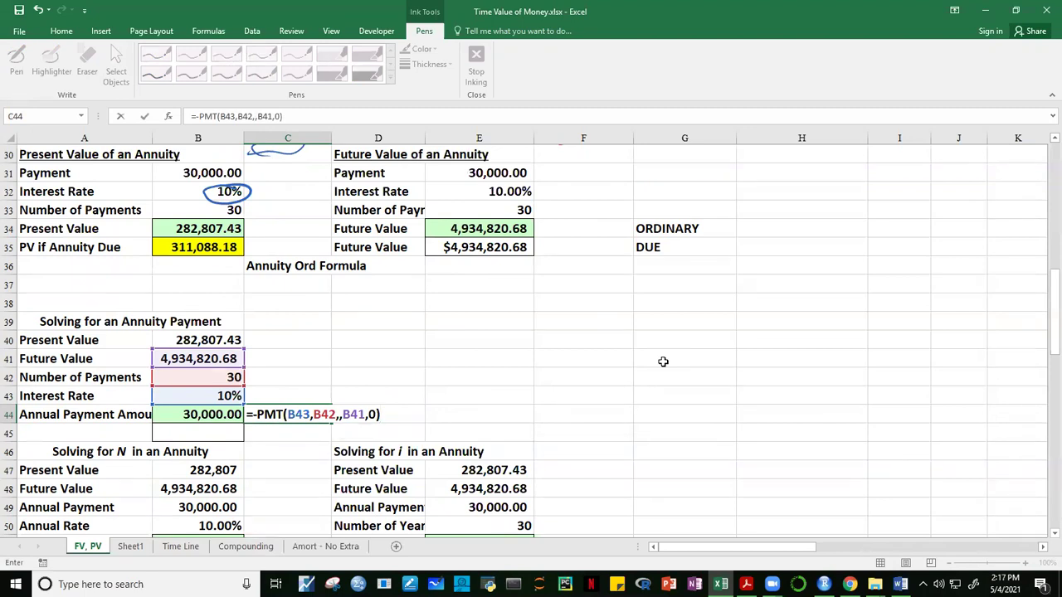